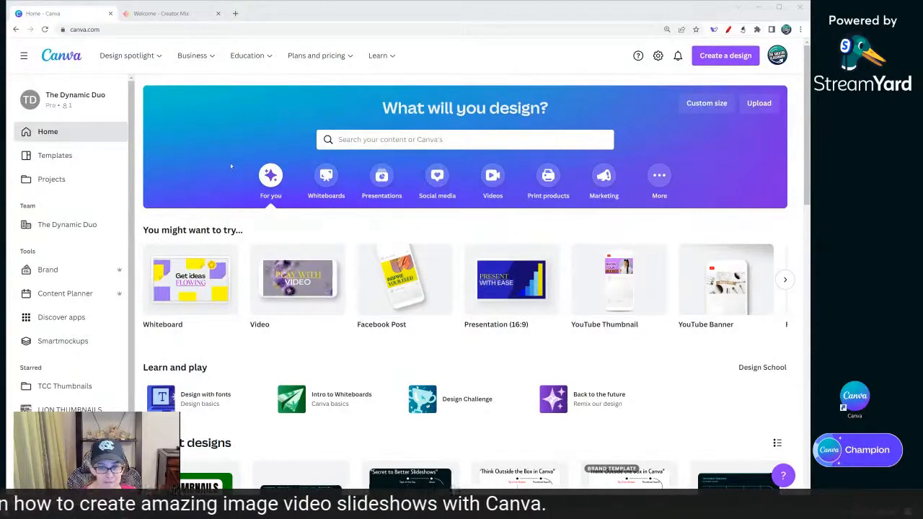
- Create a new blank video design from the Videos category
left_click(492, 179)
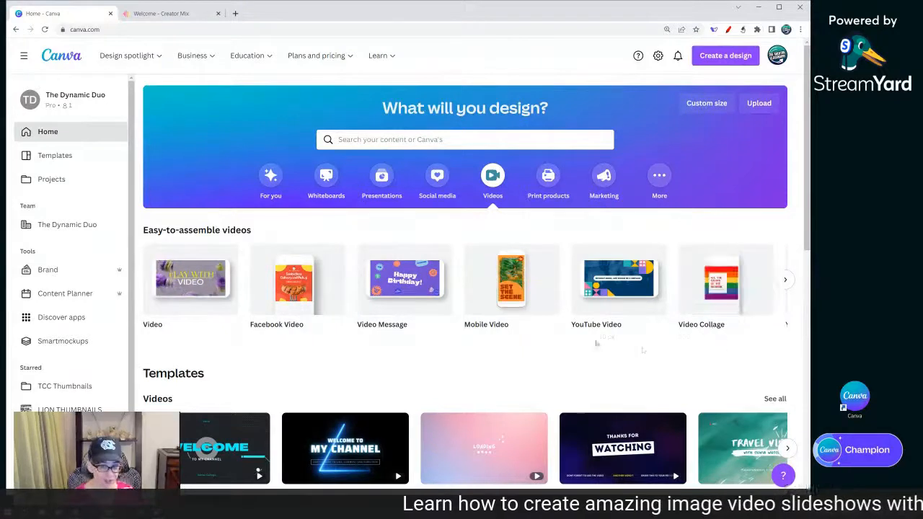
left_click(190, 285)
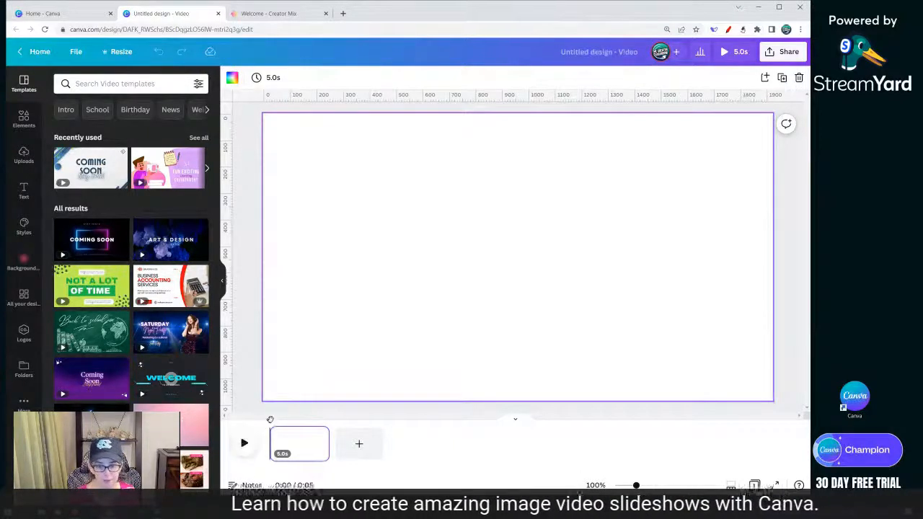
mouse_move(270, 419)
left_mouse_down()
mouse_move(309, 417)
mouse_move(270, 419)
left_mouse_up()
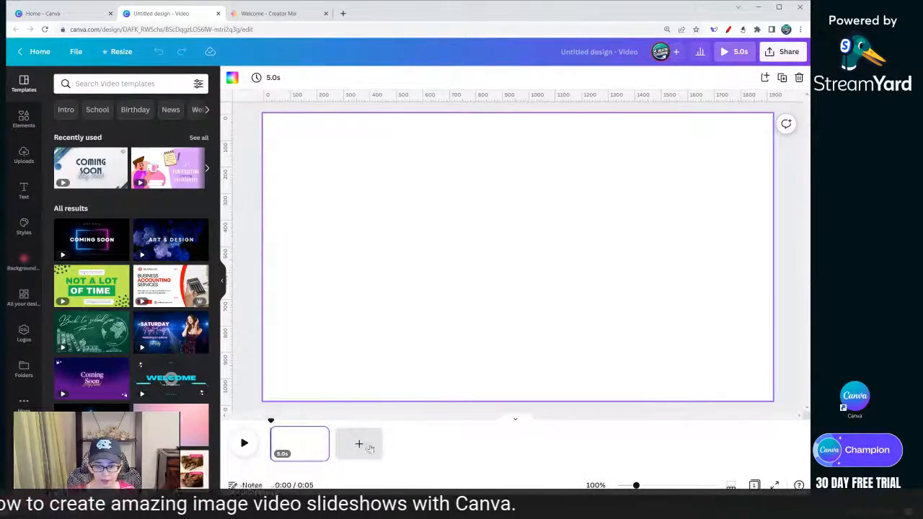
- Add a second page to the video and open the transition options between the two pages
left_click(359, 445)
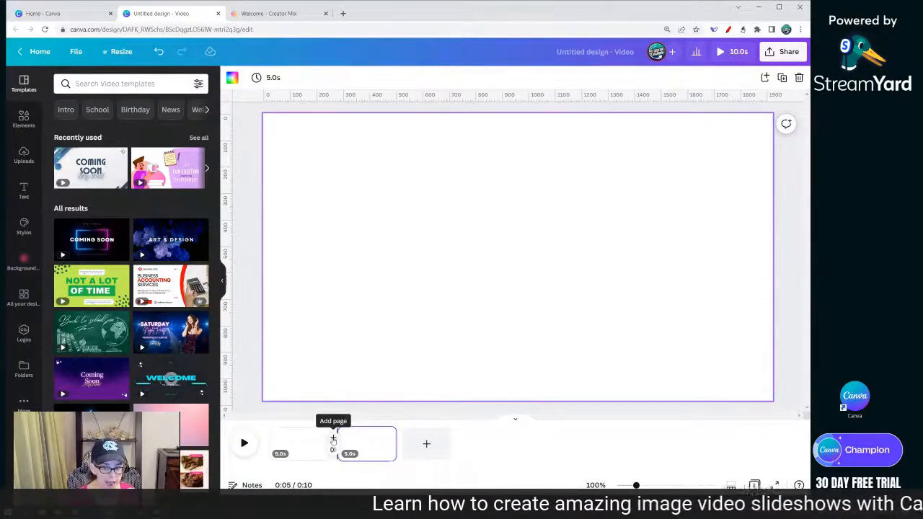
left_click(332, 447)
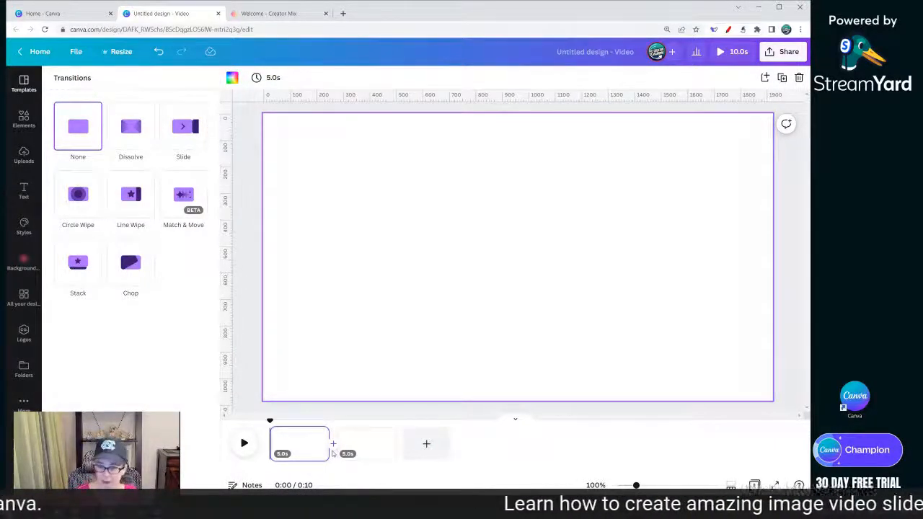
left_click(257, 264)
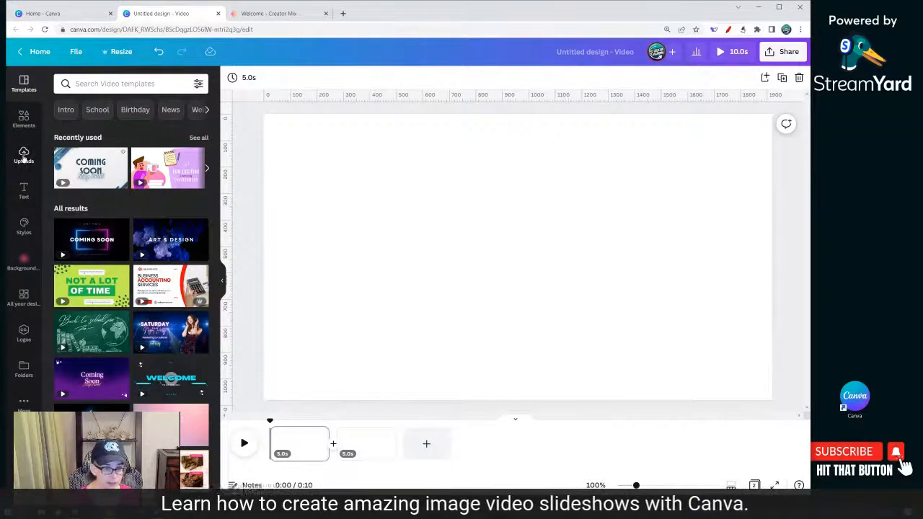
- Add the uploaded audio recording from August 15, 2022 to the video timeline
left_click(24, 155)
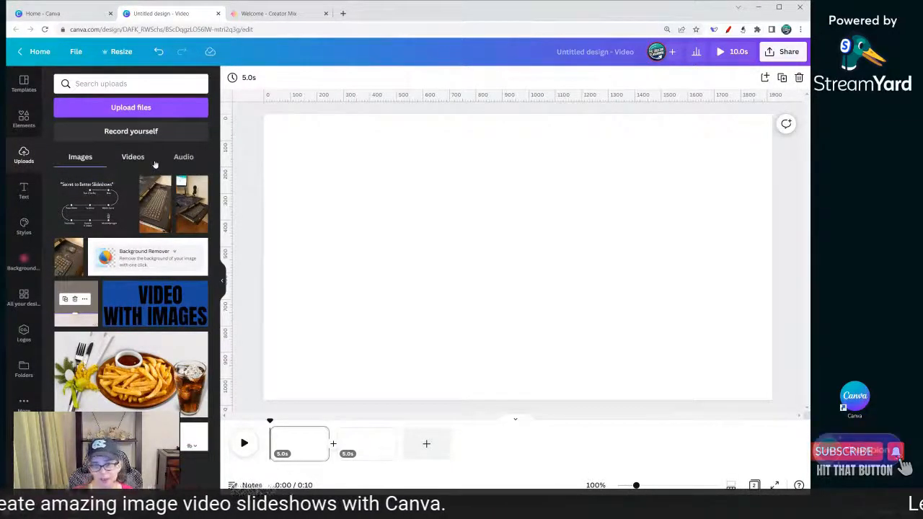
left_click(180, 164)
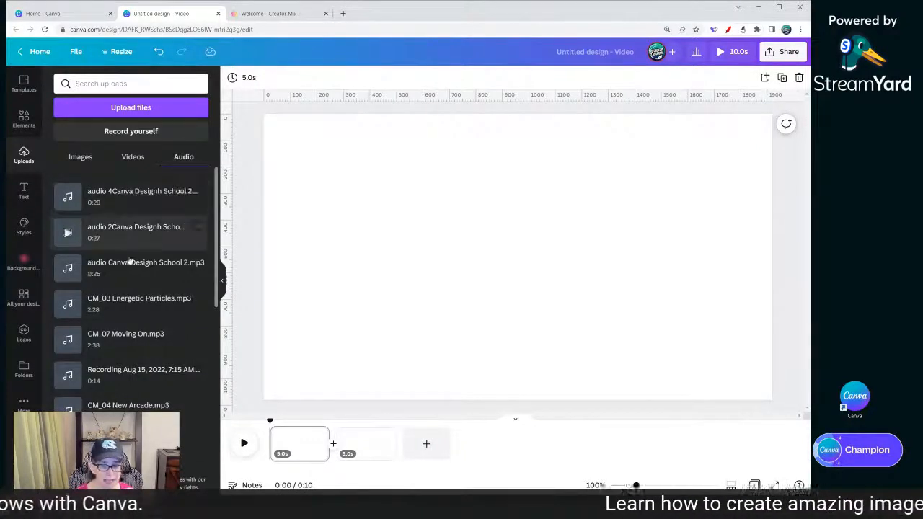
scroll(131, 262, "down", 4)
scroll(132, 263, "down", 5)
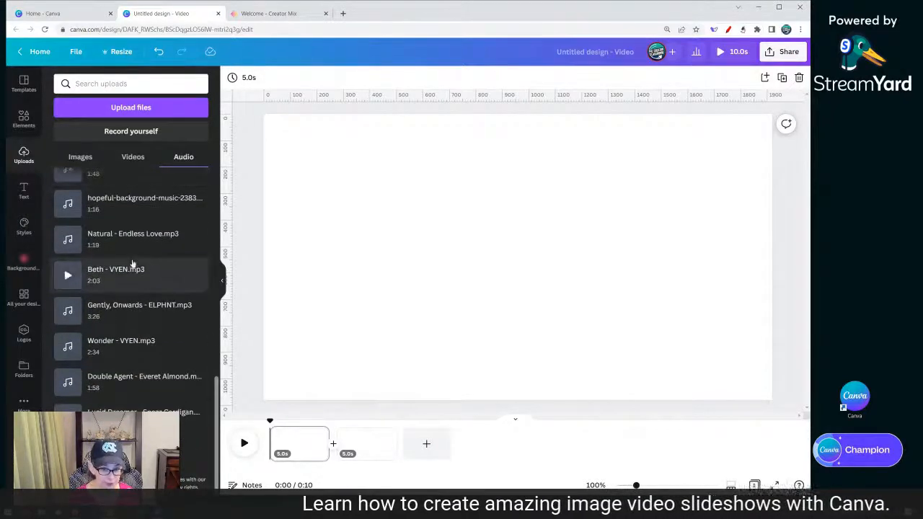
scroll(132, 263, "up", 10)
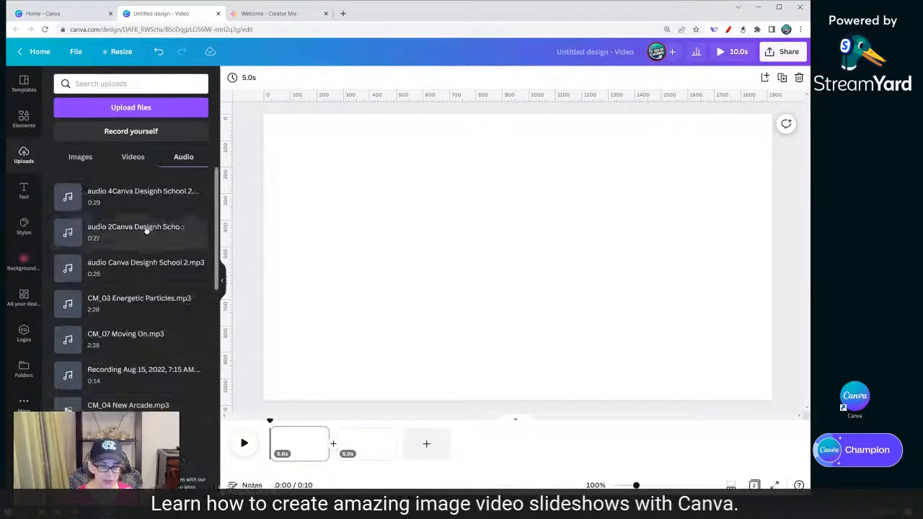
left_click(117, 377)
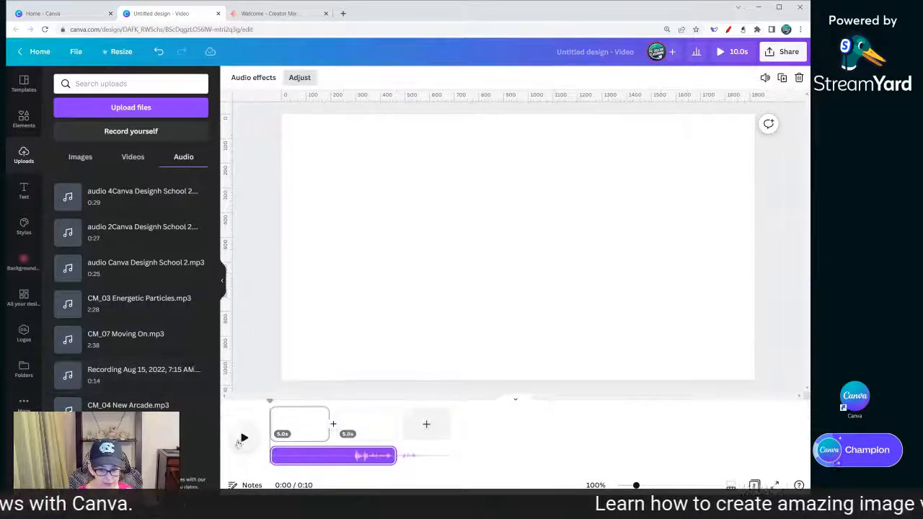
- Play the video preview with the audio, then delete the audio track
left_click(244, 438)
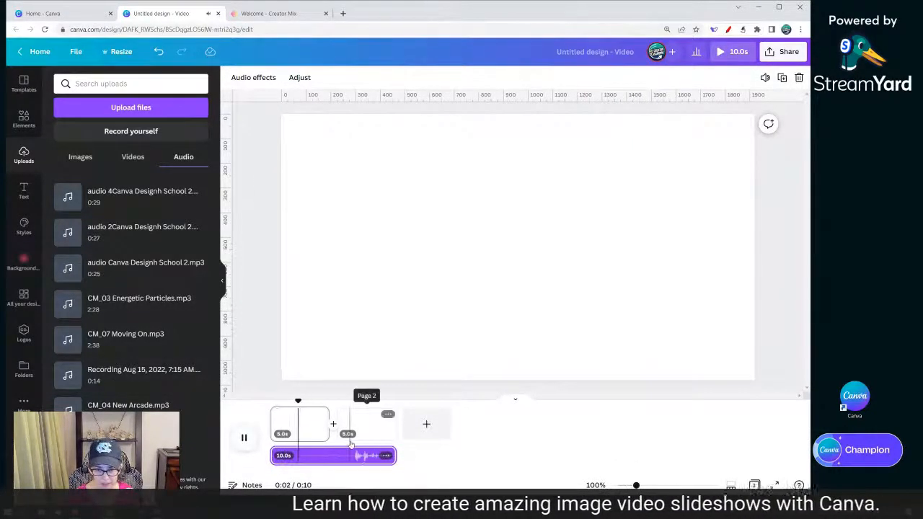
left_click(366, 422)
left_click(244, 438)
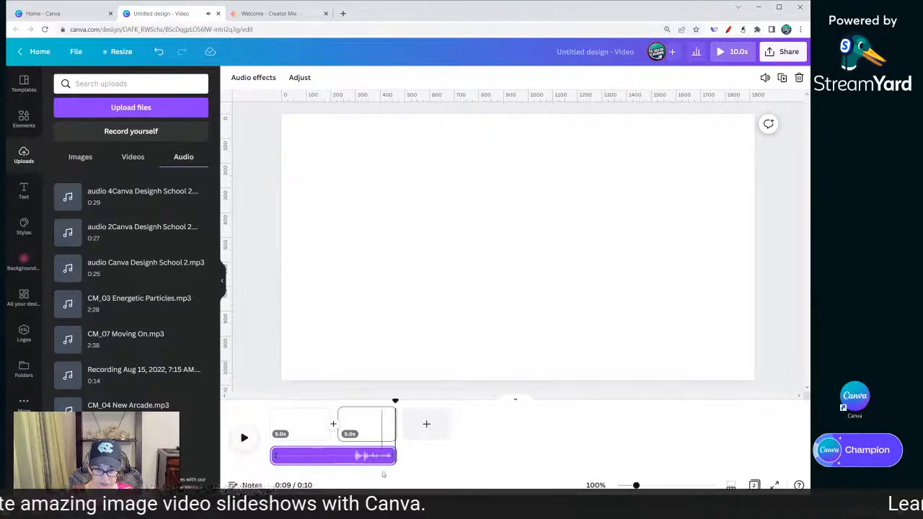
right_click(331, 457)
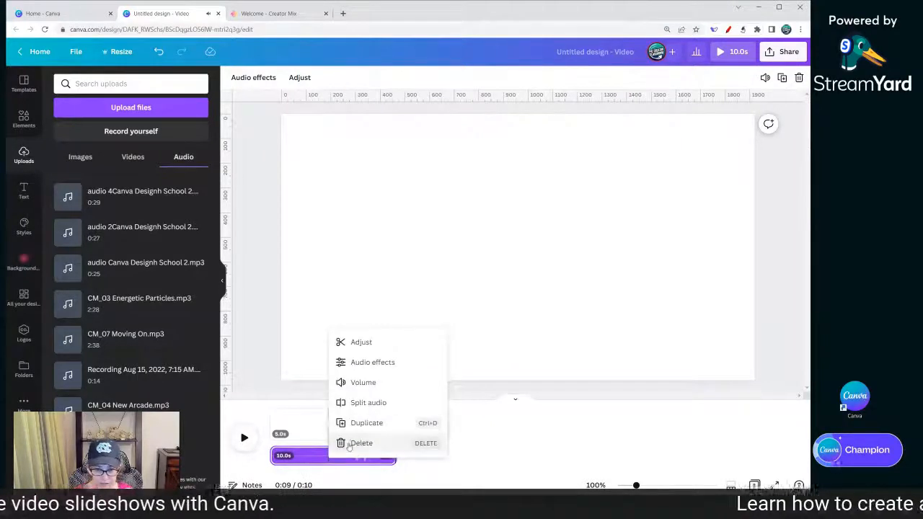
left_click(353, 442)
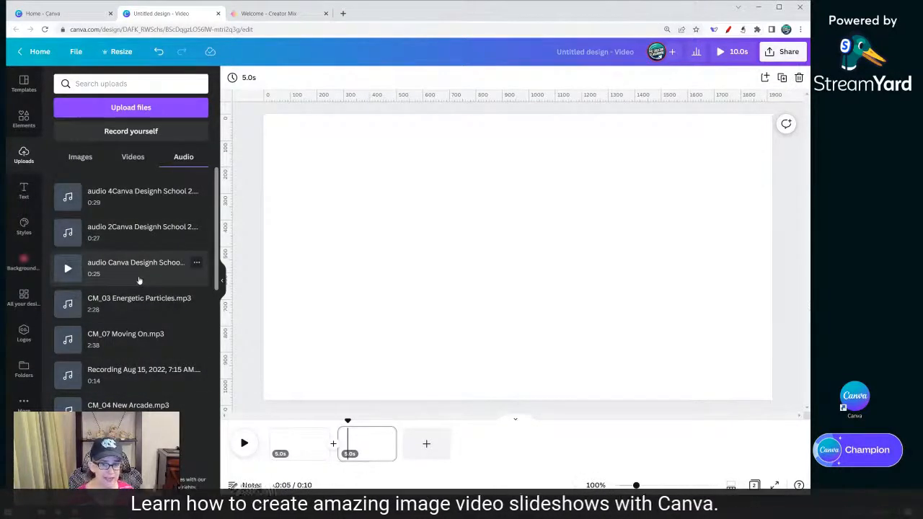
- Open the full audio library from the Elements panel
left_click(24, 121)
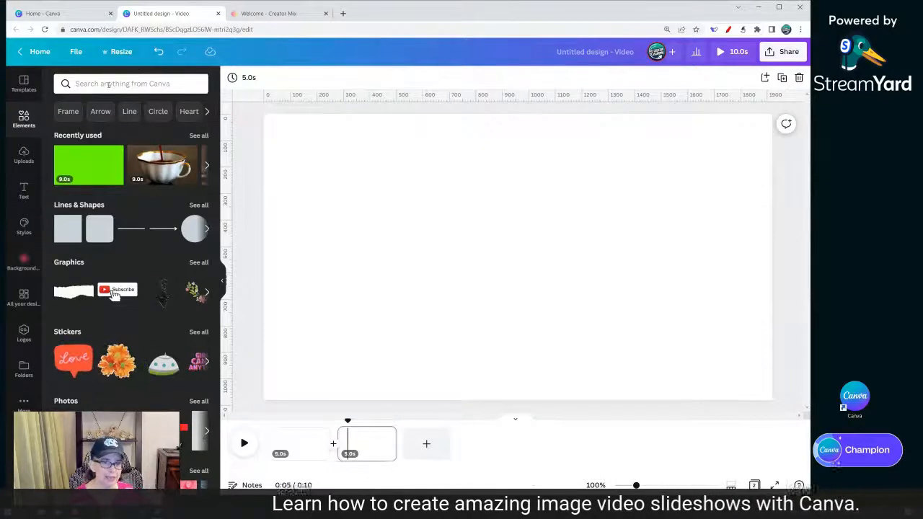
scroll(93, 318, "down", 5)
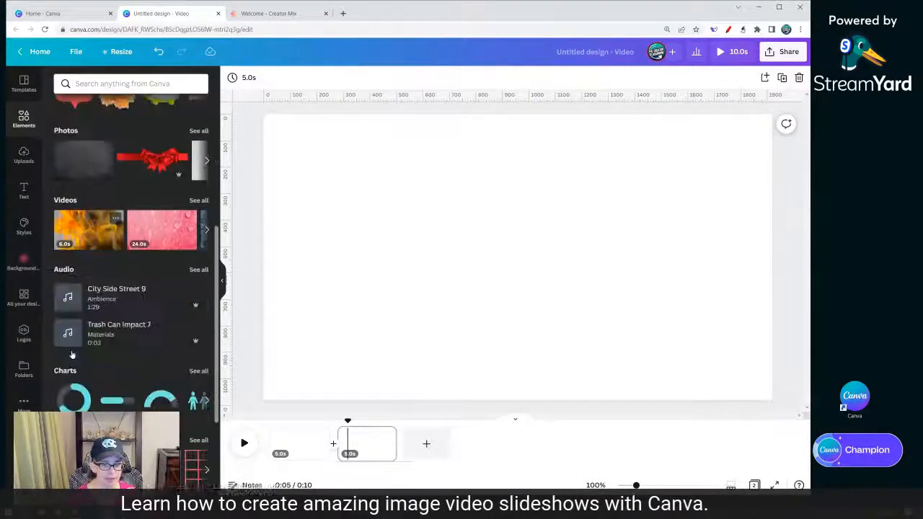
scroll(83, 332, "down", 2)
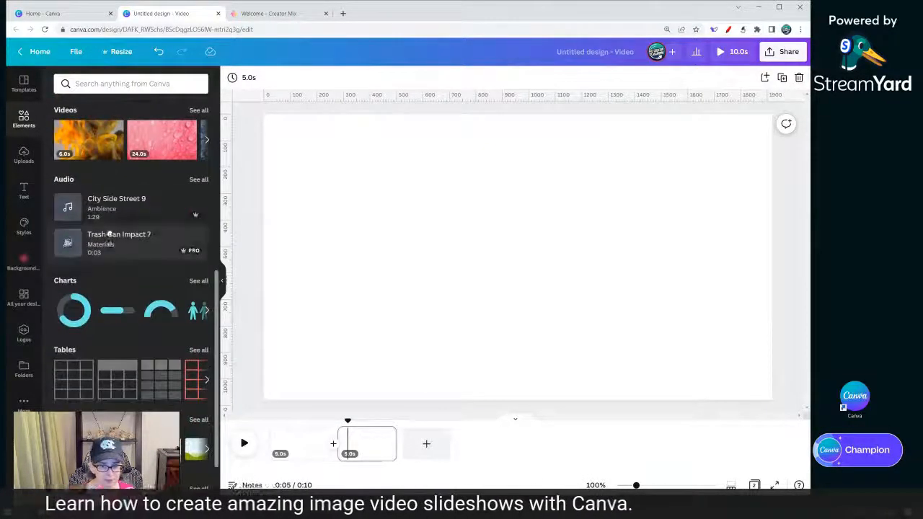
left_click(199, 186)
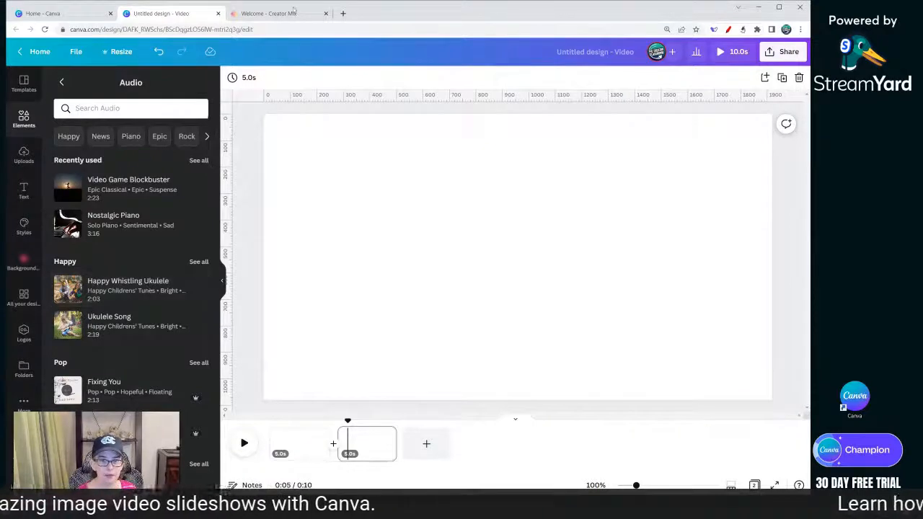
- Switch to the Creator Mix tab and open the 80s Retro mood category
left_click(266, 15)
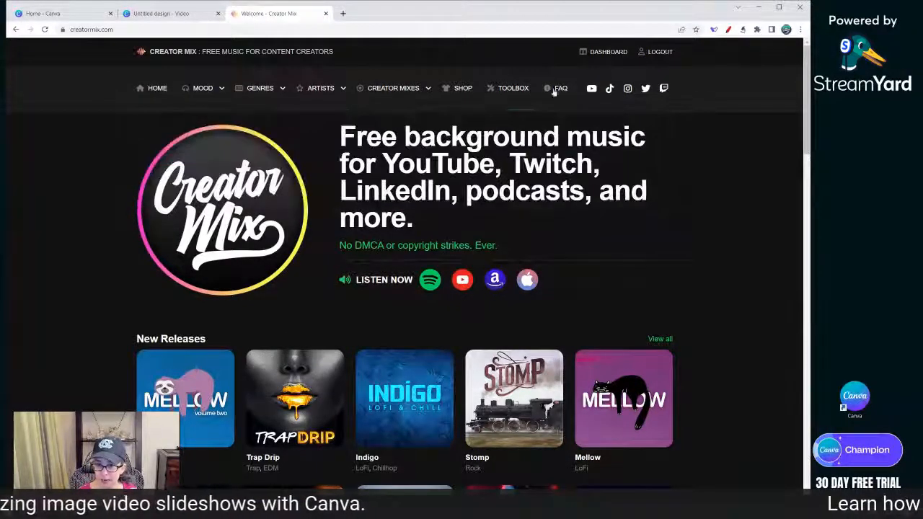
mouse_move(393, 92)
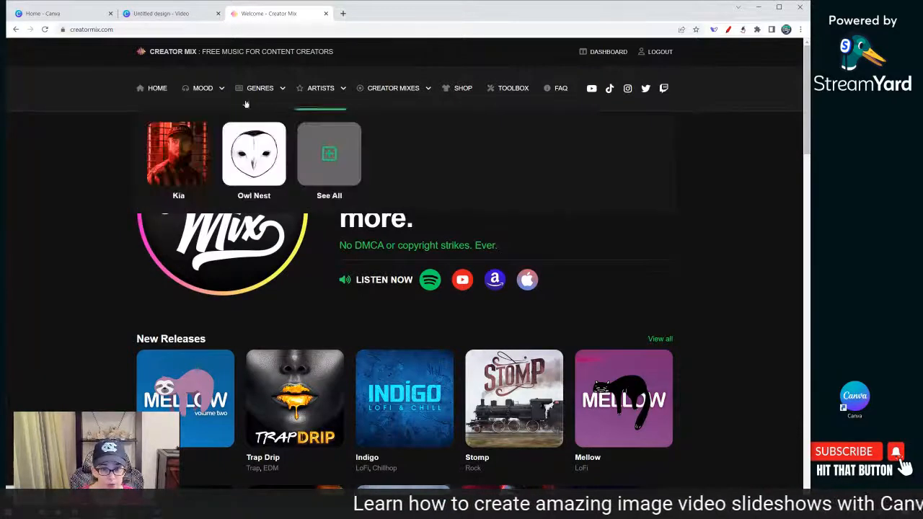
mouse_move(196, 88)
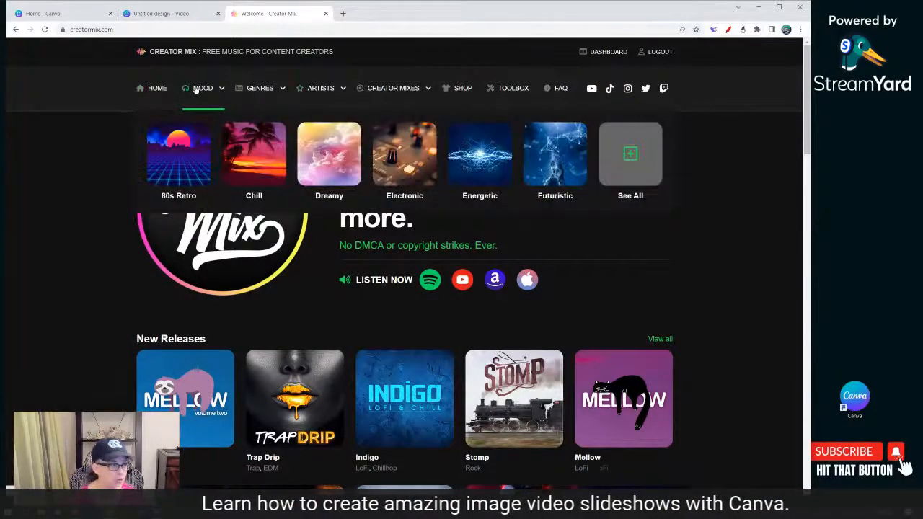
left_click(173, 165)
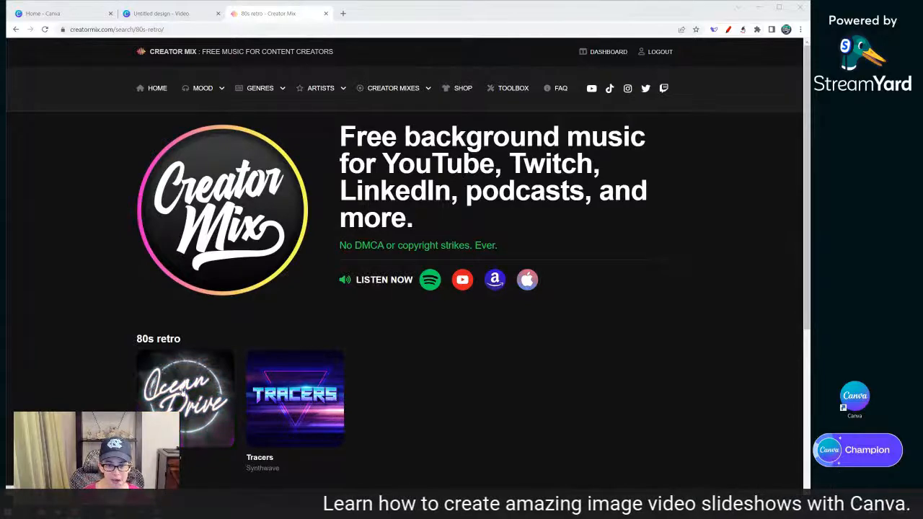
- Open the Ocean Drive album and preview the Alone Tonight track
left_click(183, 392)
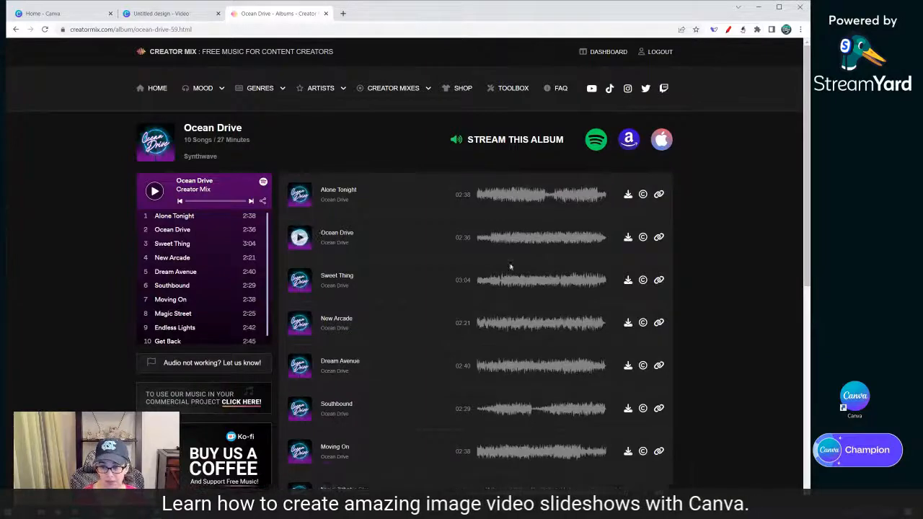
scroll(519, 346, "down", 4)
scroll(521, 357, "up", 2)
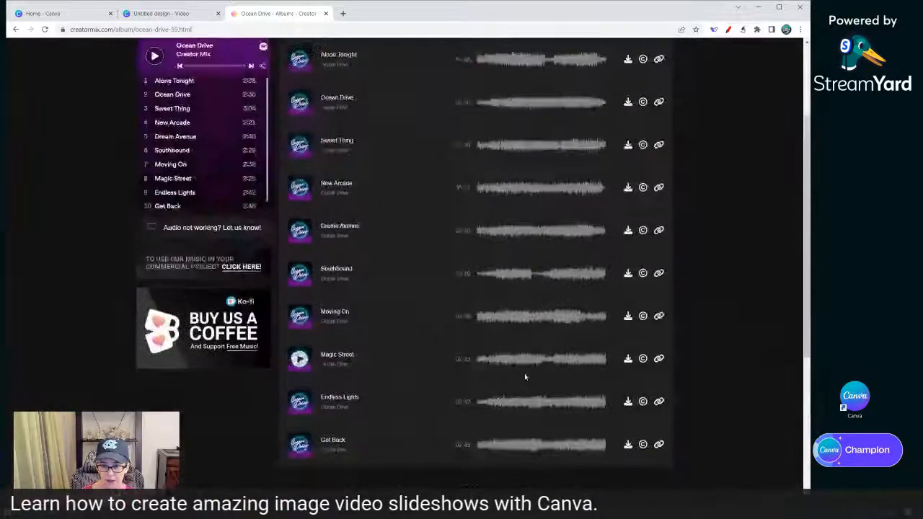
scroll(526, 377, "up", 2)
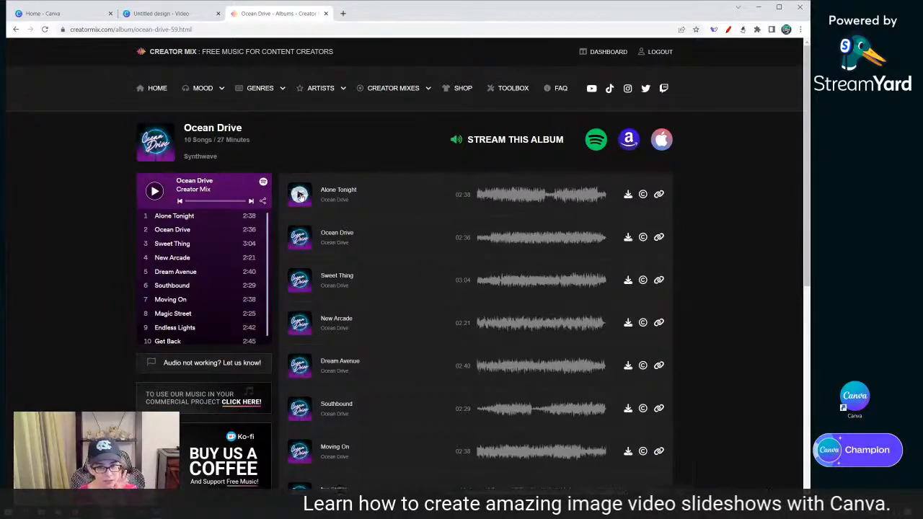
left_click(299, 194)
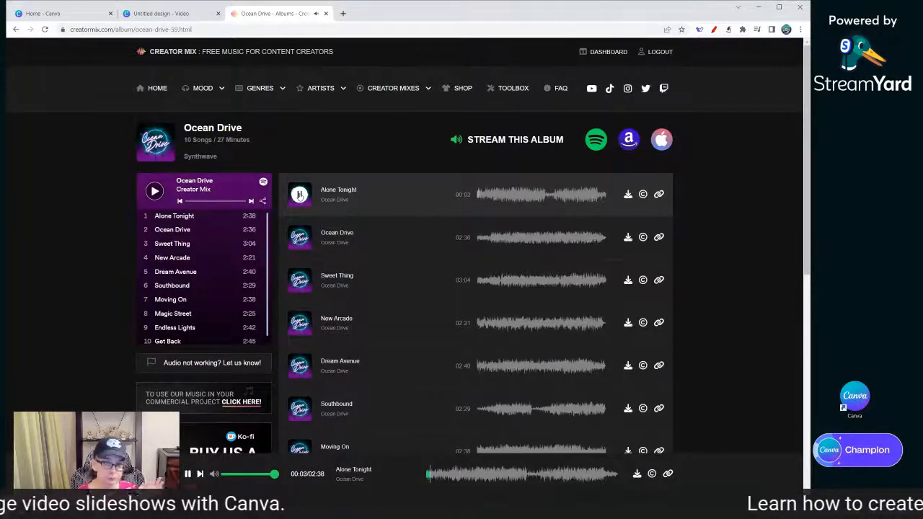
left_click(300, 195)
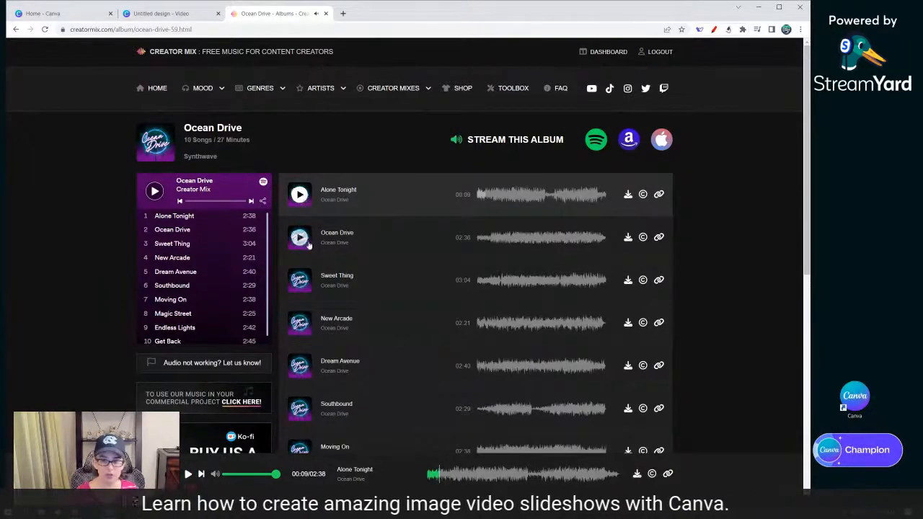
- Preview the New Arcade track from the Ocean Drive album
scroll(314, 320, "down", 2)
scroll(313, 319, "down", 1)
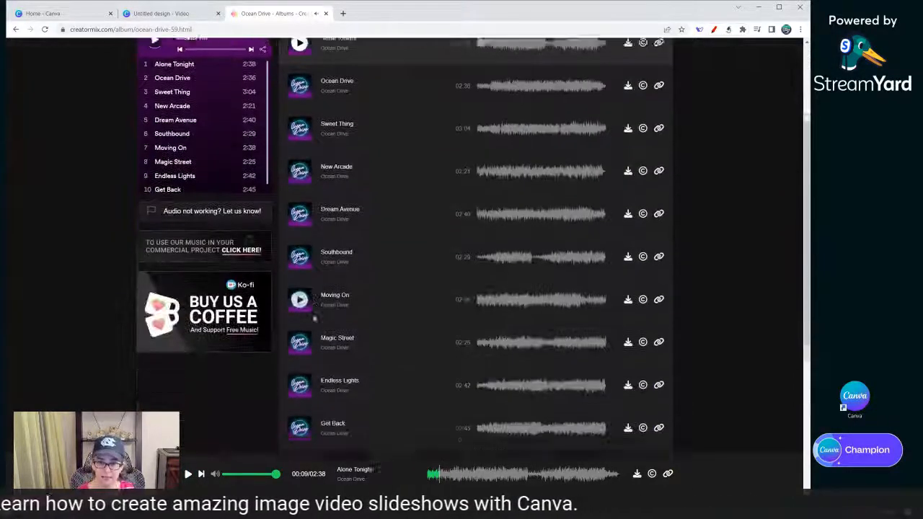
scroll(313, 317, "up", 2)
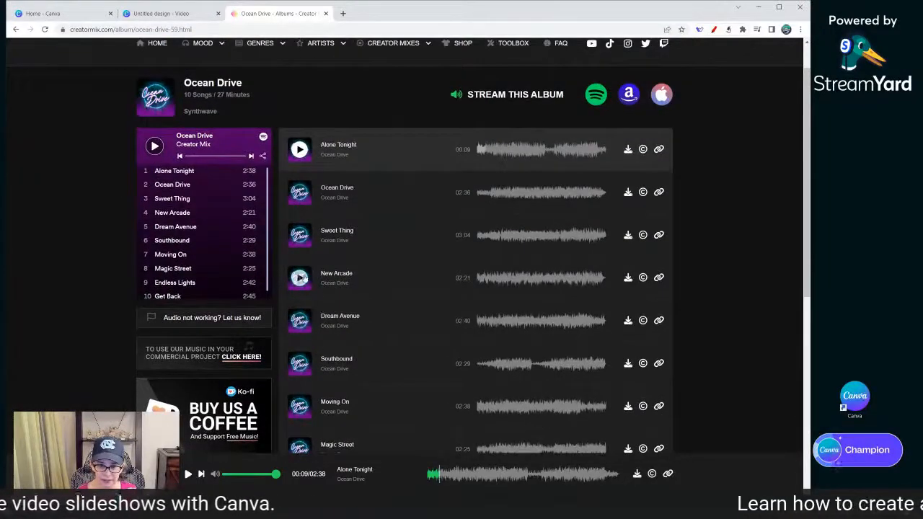
left_click(300, 278)
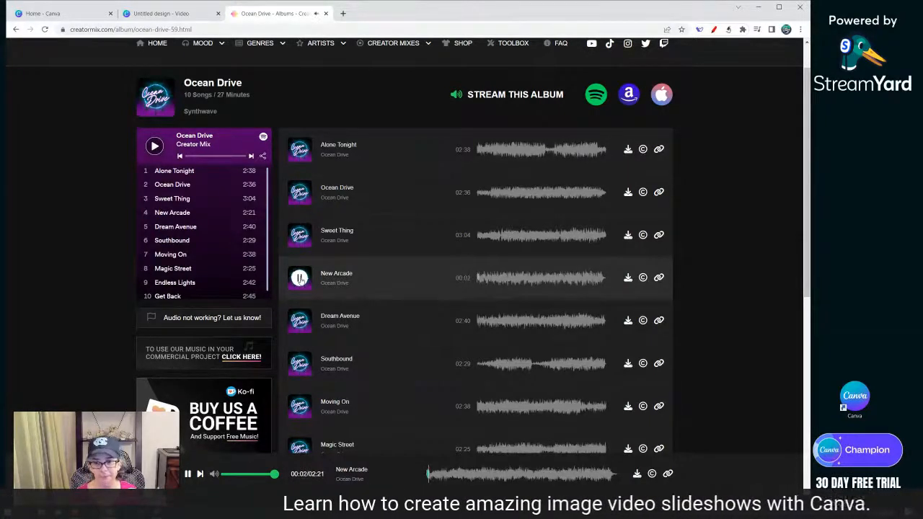
left_click(301, 283)
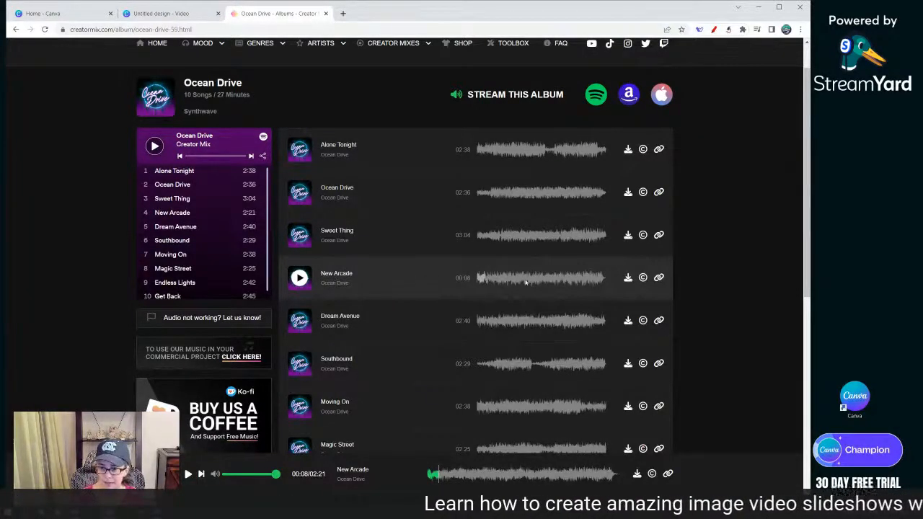
- Download New Arcade.mp3 from the album track list
left_click(627, 281)
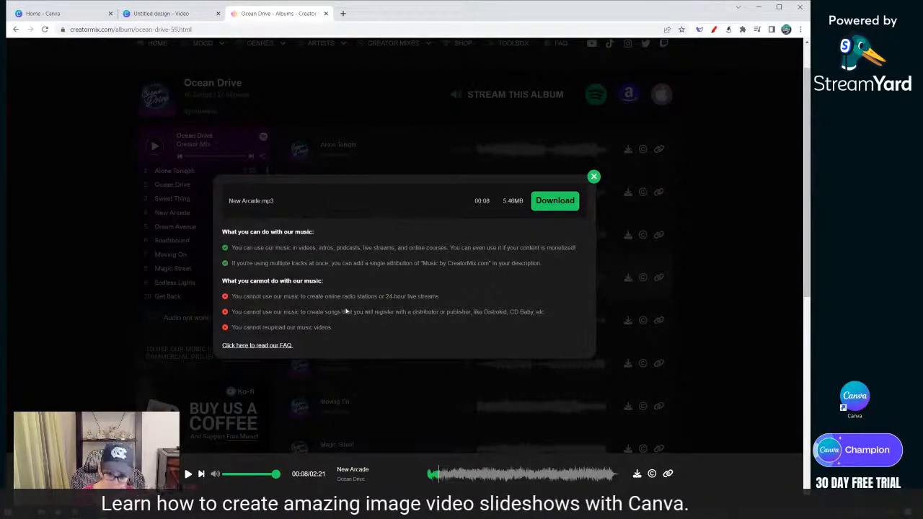
left_click(563, 203)
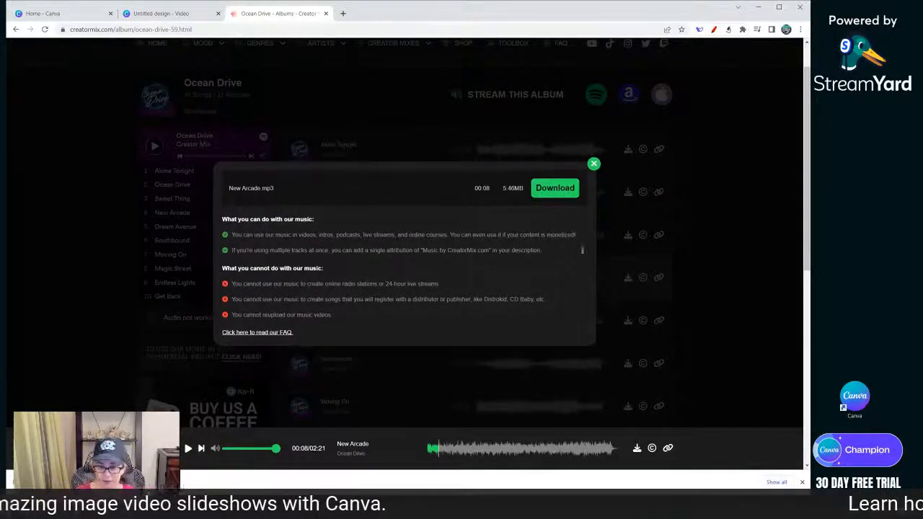
left_click(802, 482)
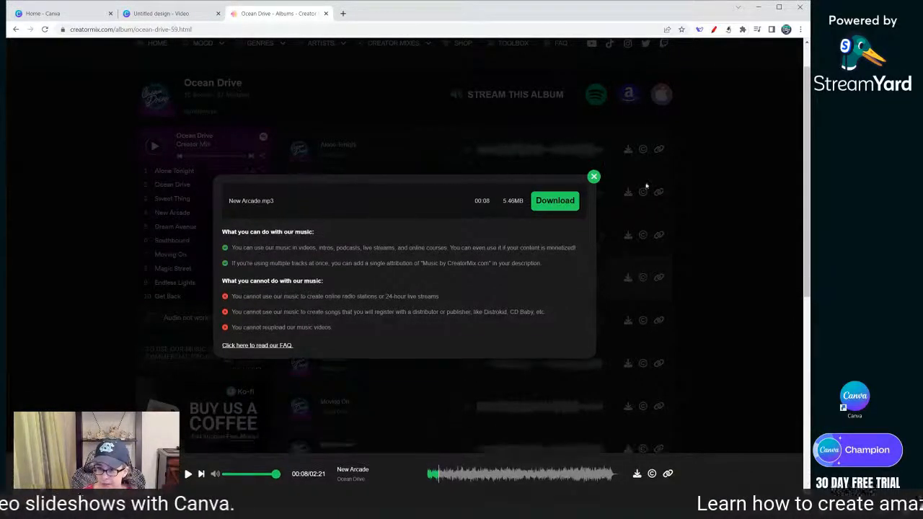
- Close the download dialog and view the attribution text for the New Arcade track
left_click(594, 177)
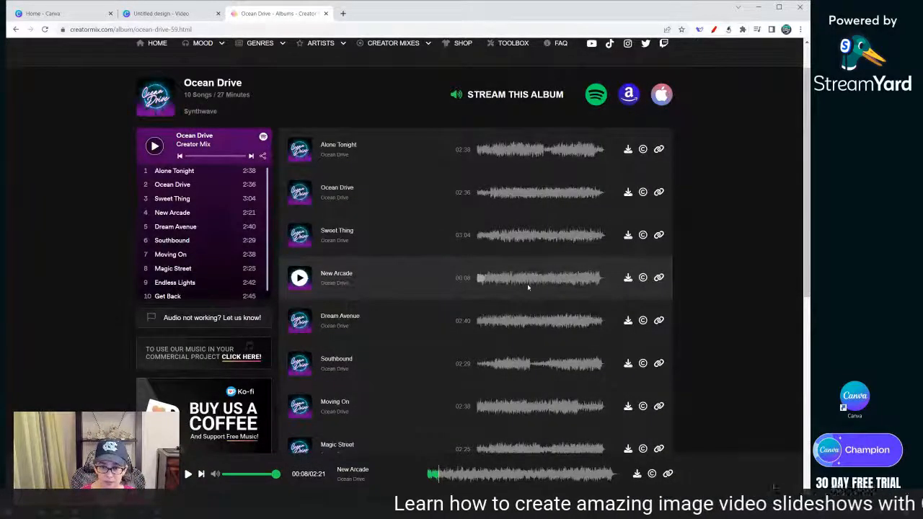
left_click(643, 278)
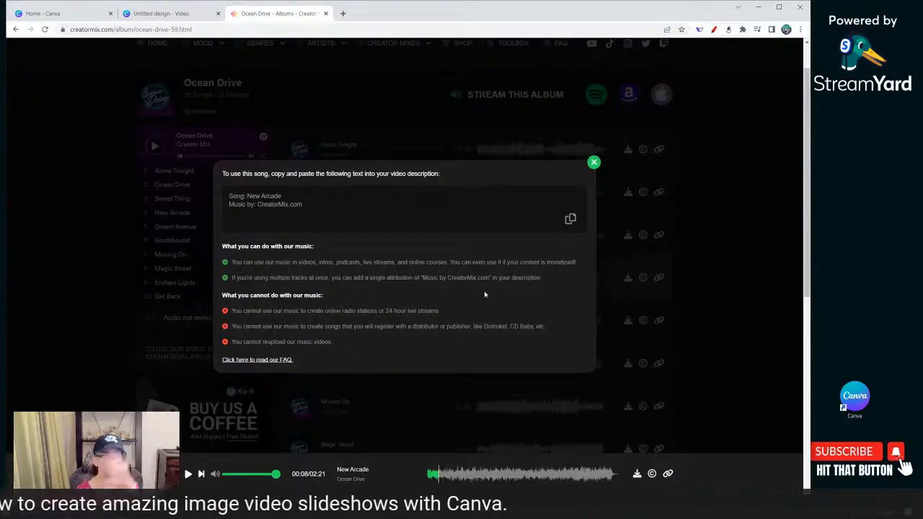
left_click(595, 163)
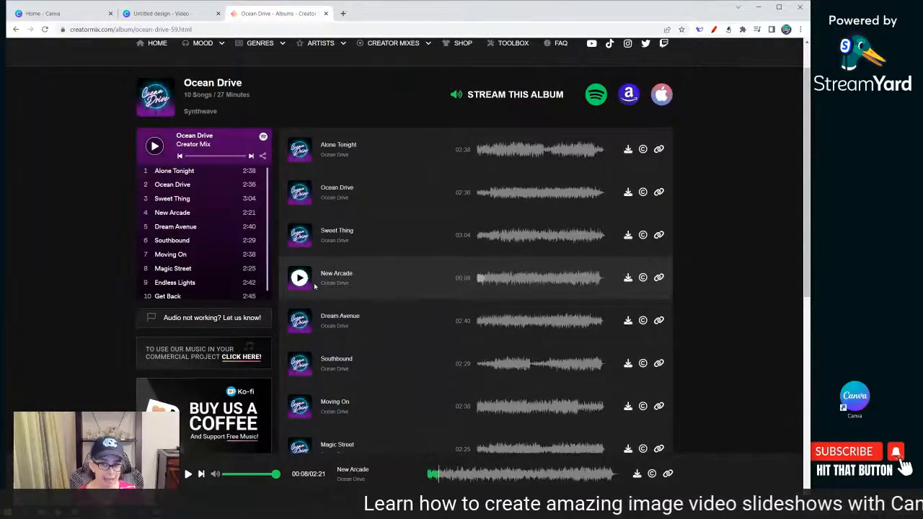
- Upload CM_04 New Arcade (1).mp3 from Downloads to the Canva video's audio uploads and delete the failed duplicate upload
left_click(170, 13)
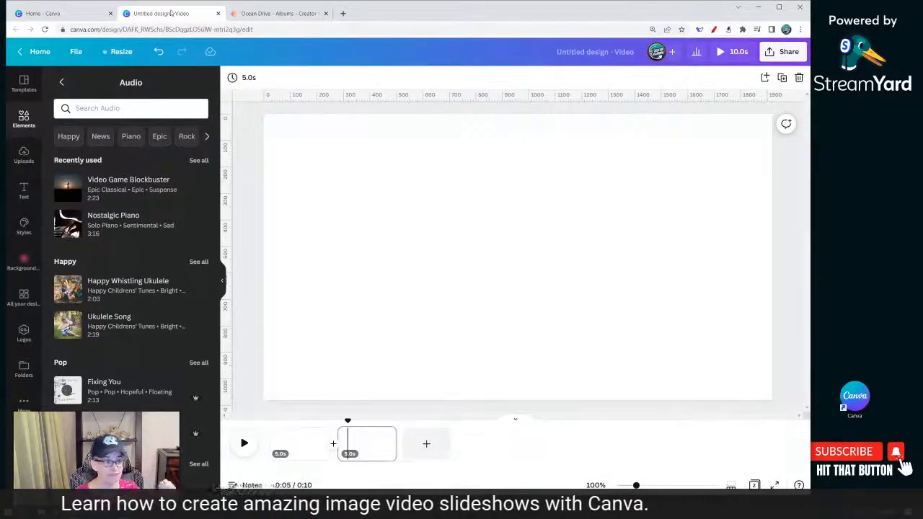
left_click(381, 175)
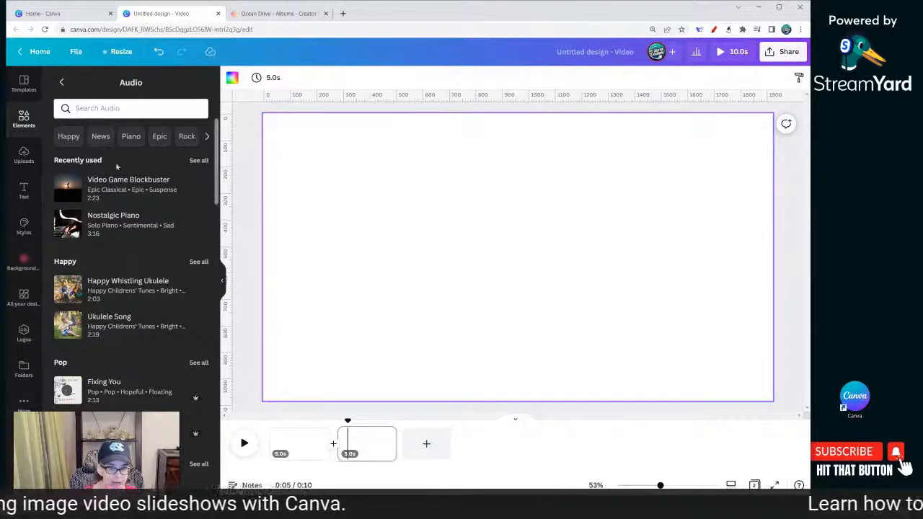
left_click(23, 159)
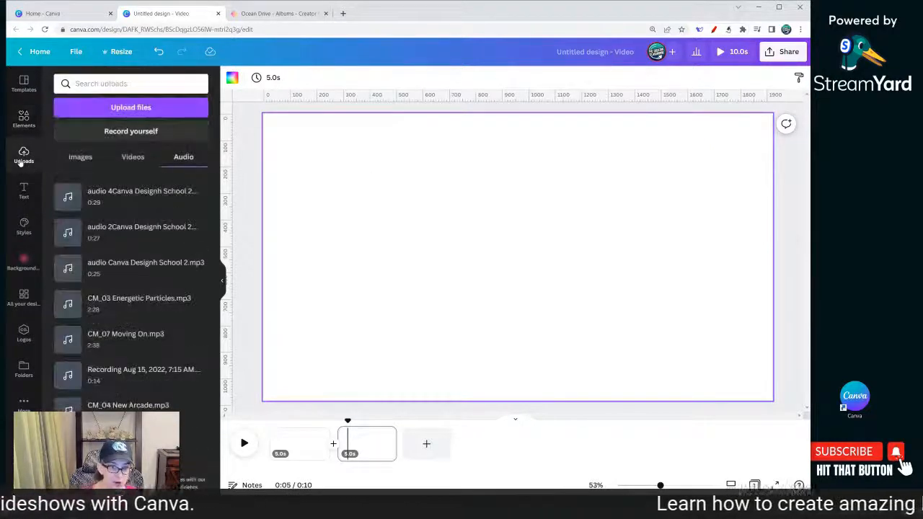
left_click(180, 108)
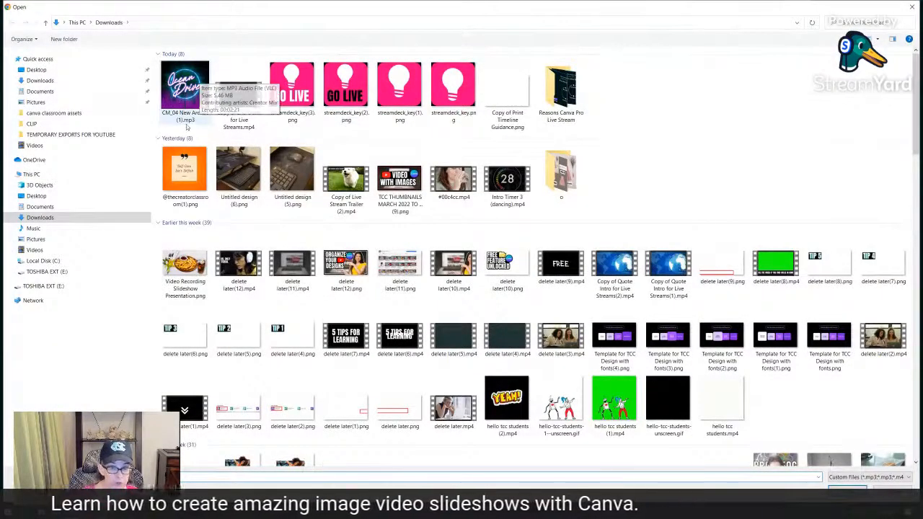
double_click(187, 101)
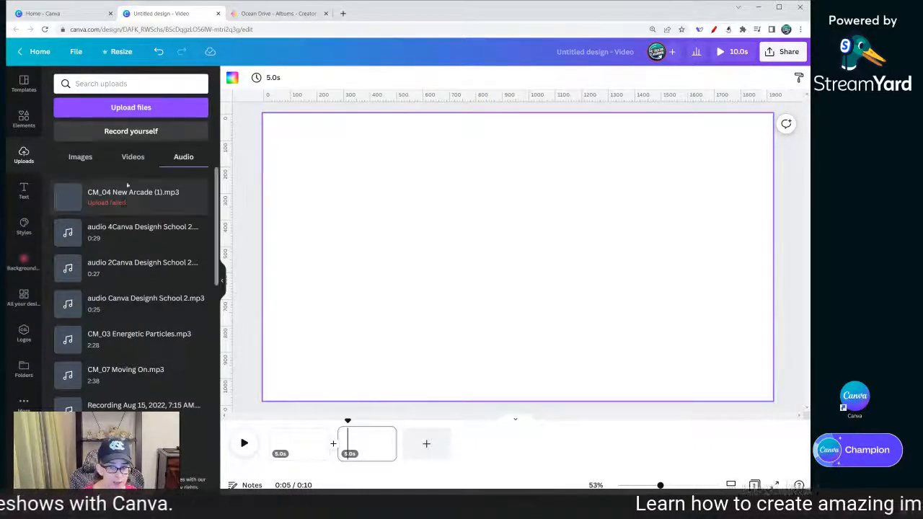
left_click(145, 112)
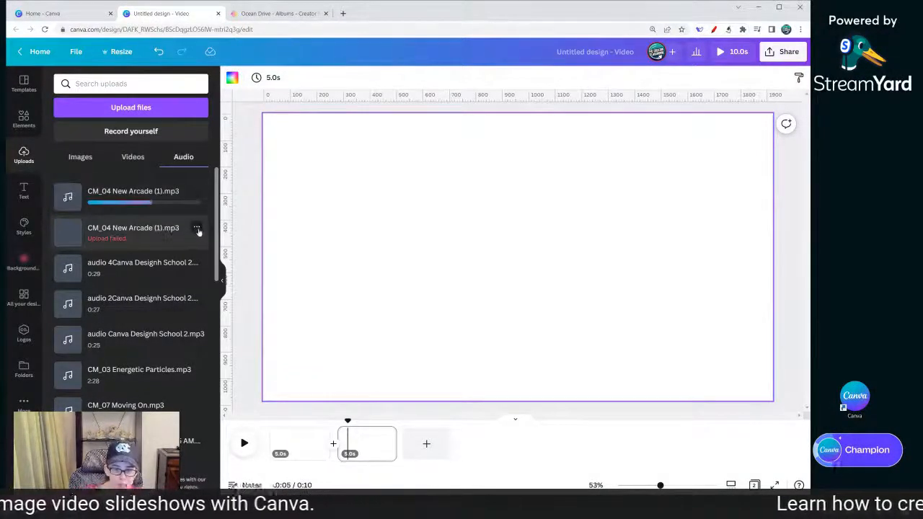
left_click(197, 228)
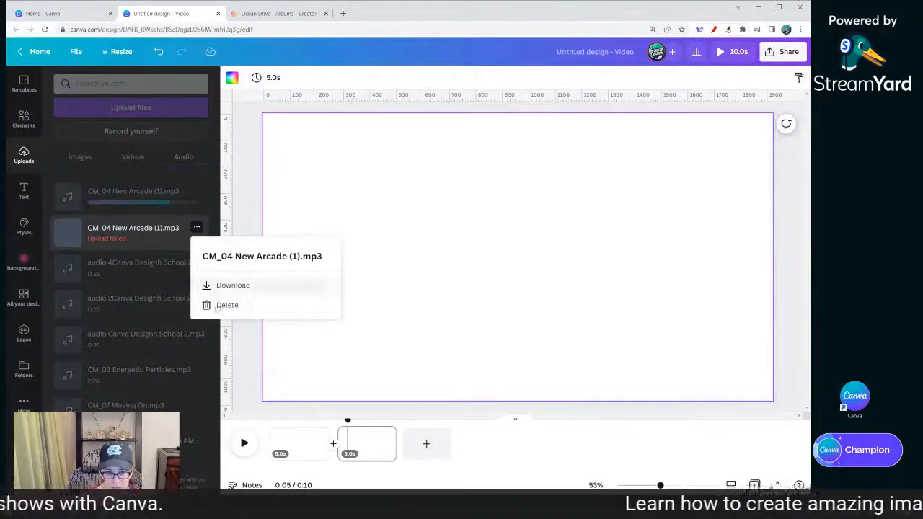
left_click(218, 306)
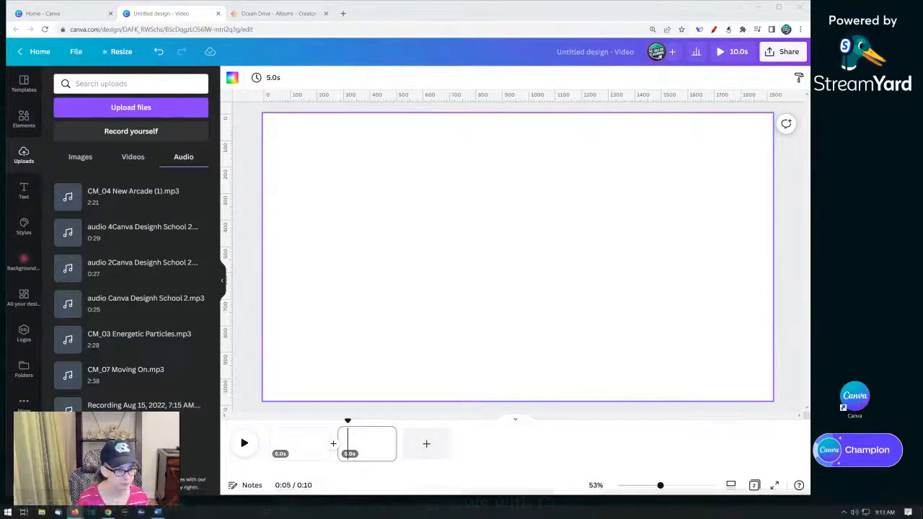
- Search Canva help for upload requirements and read the supported upload formats and limits
left_click(798, 486)
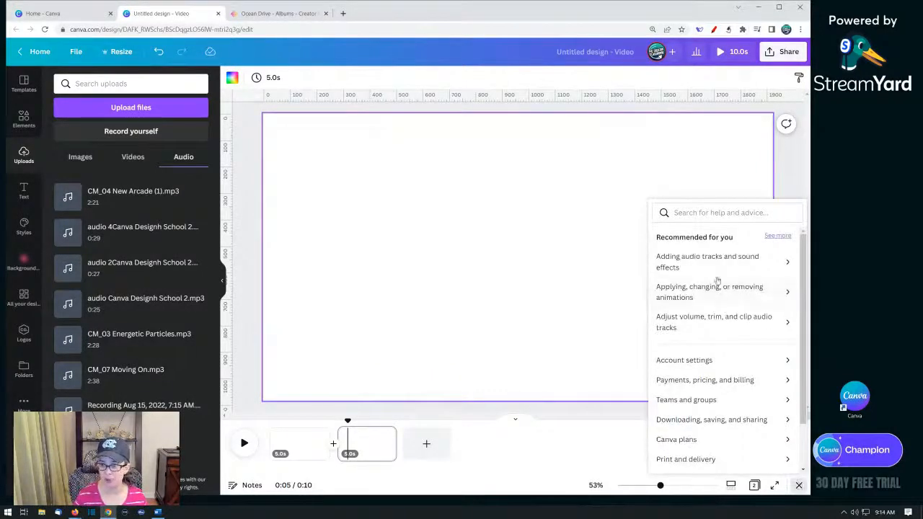
left_click(704, 212)
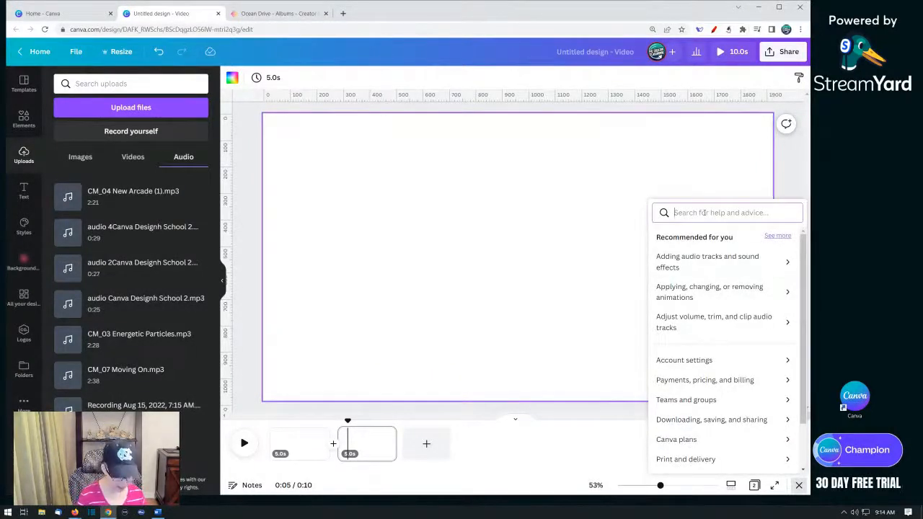
type("upload requir")
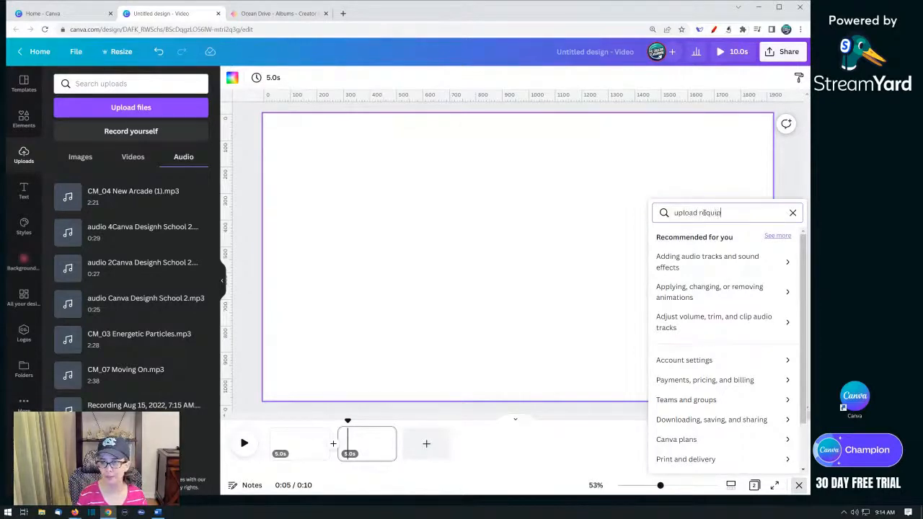
type("ements")
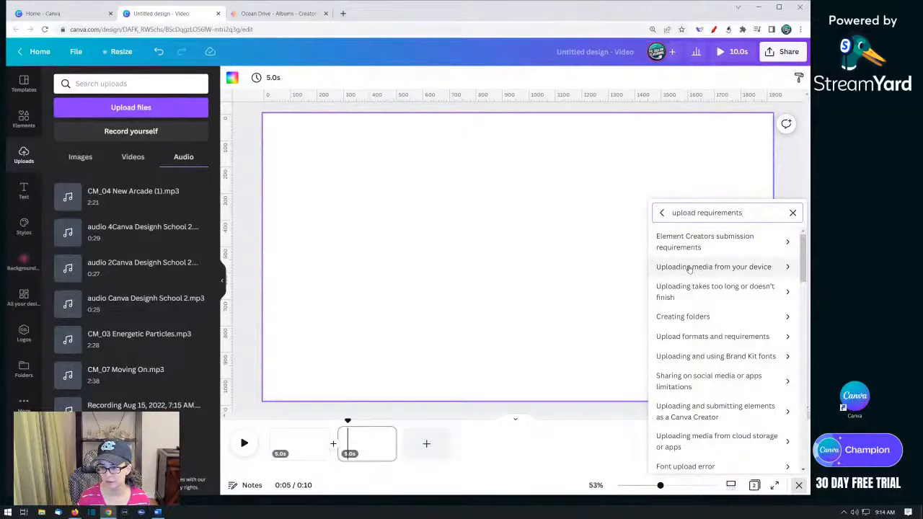
left_click(672, 339)
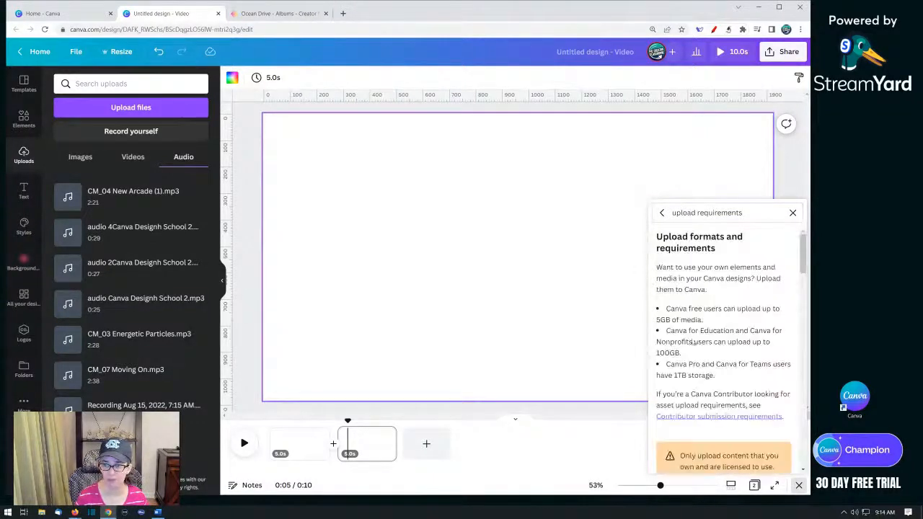
scroll(707, 305, "down", 1)
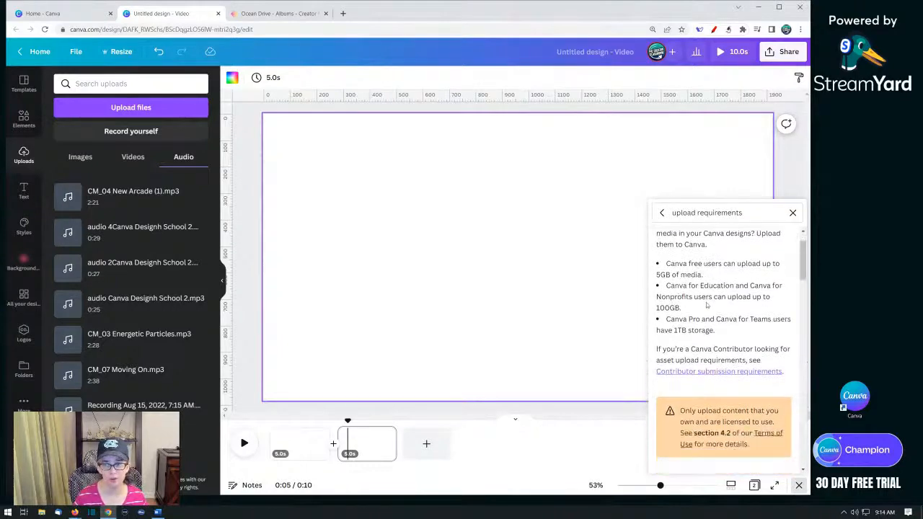
scroll(707, 305, "up", 1)
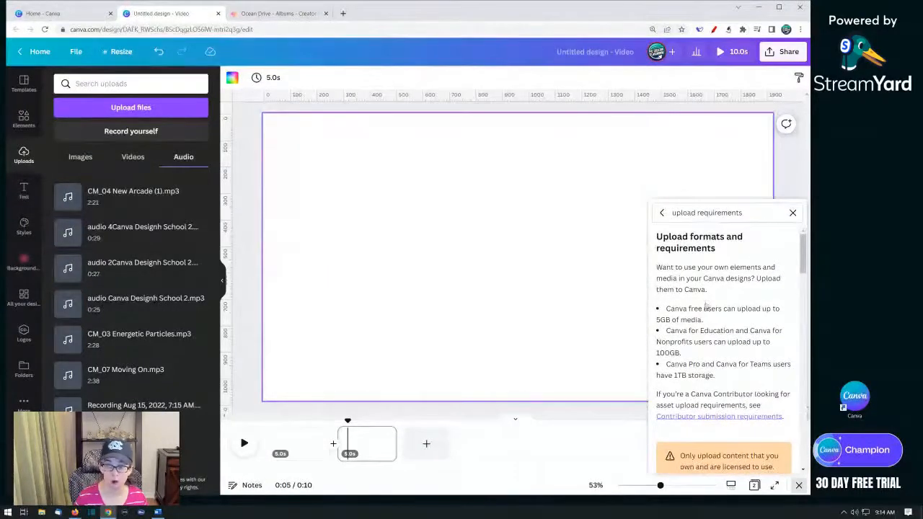
scroll(705, 306, "down", 5)
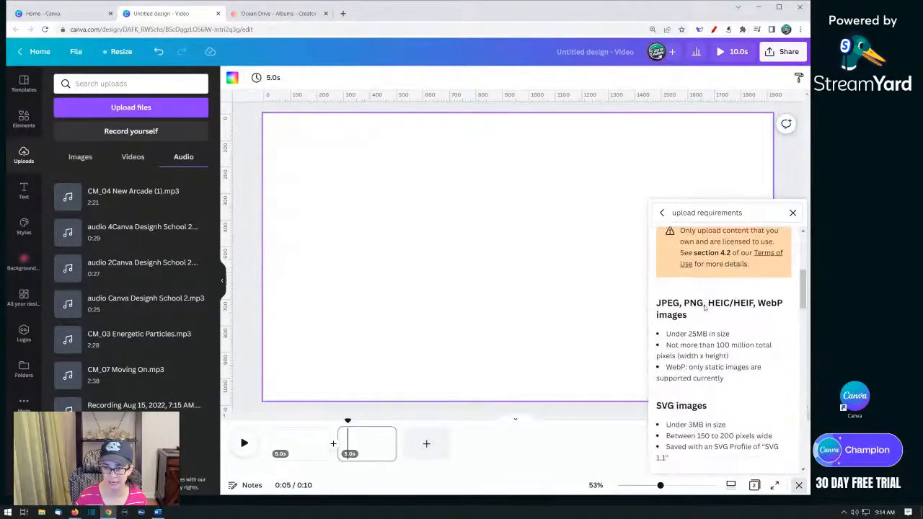
scroll(705, 306, "down", 5)
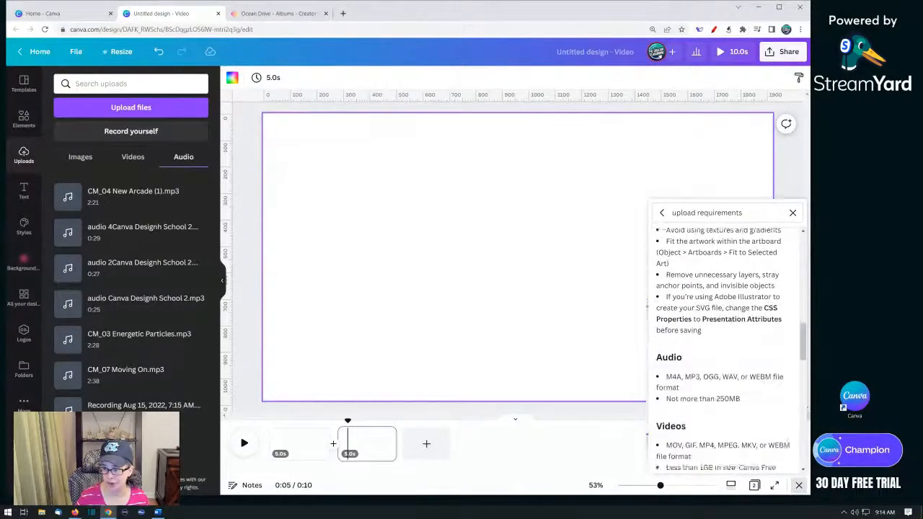
scroll(705, 308, "down", 1)
scroll(703, 310, "down", 1)
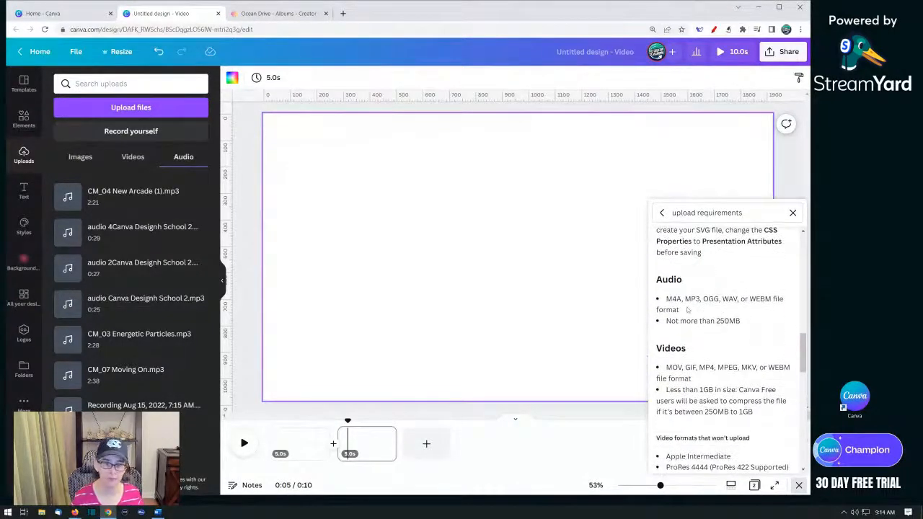
left_click(793, 213)
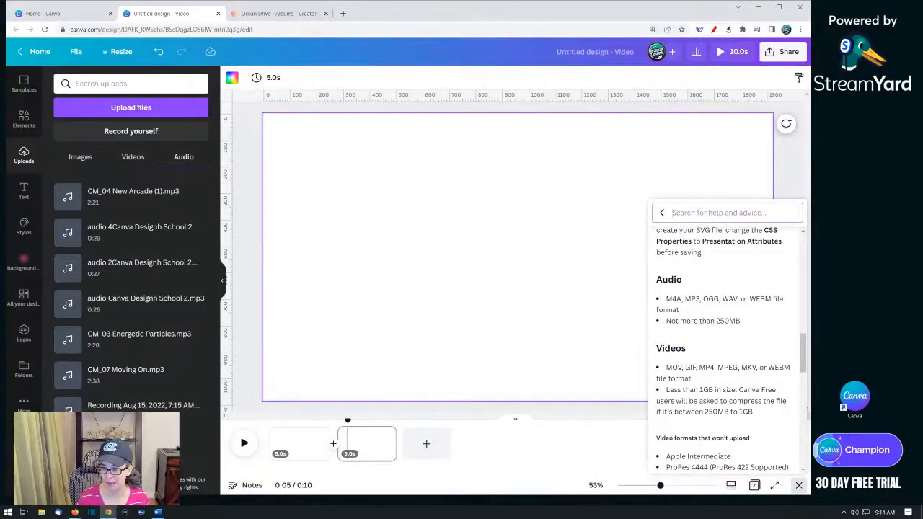
left_click(799, 488)
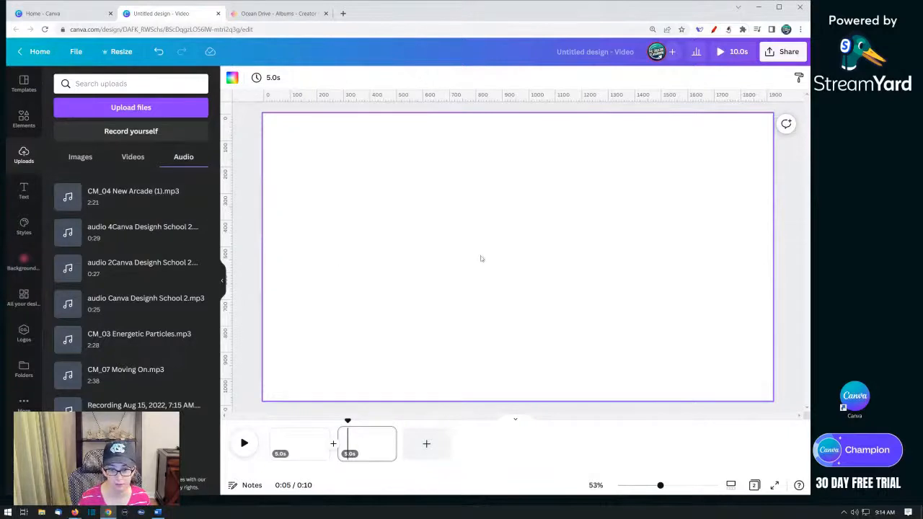
- Add the New Arcade track to the video and slide the audio clip to the start of the timeline
left_click(120, 198)
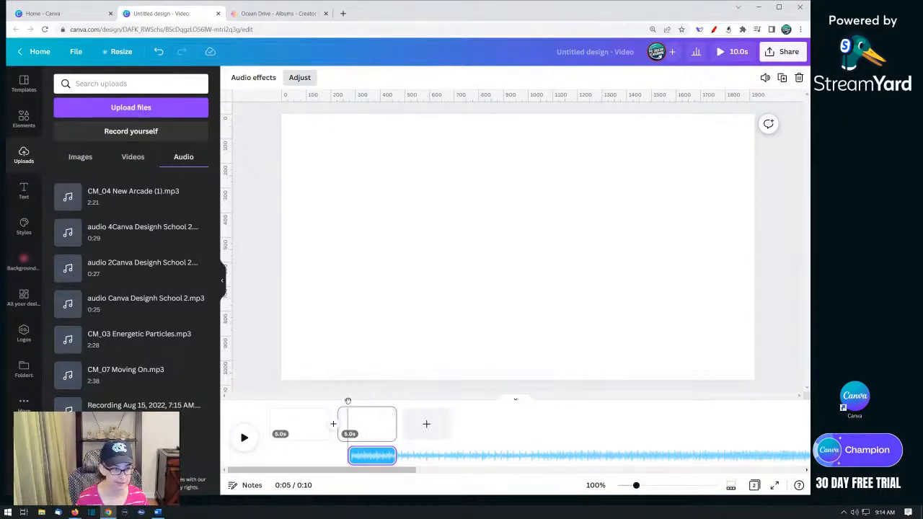
left_click(368, 457)
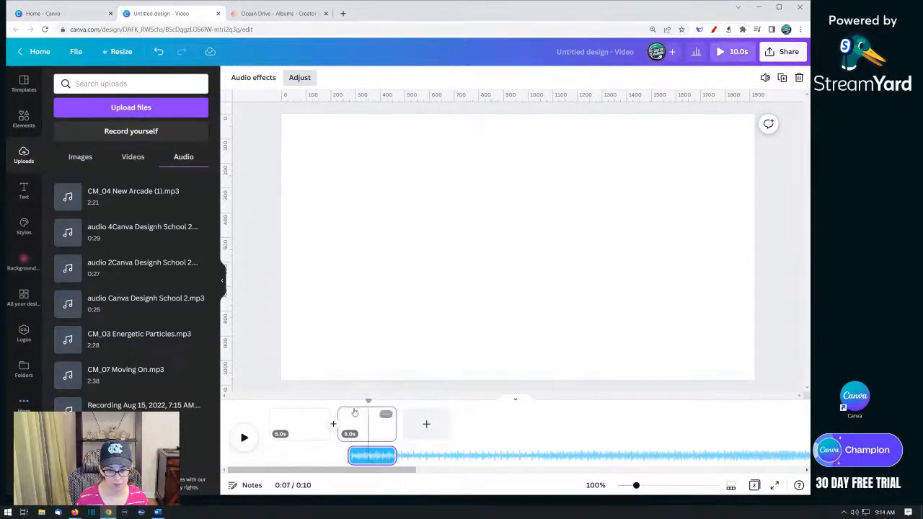
left_click_drag(368, 402, 270, 397)
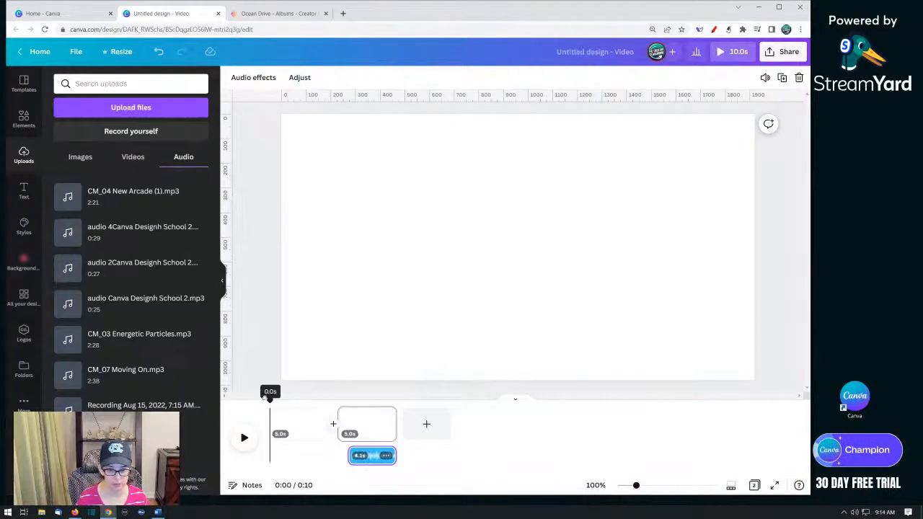
left_click(361, 457)
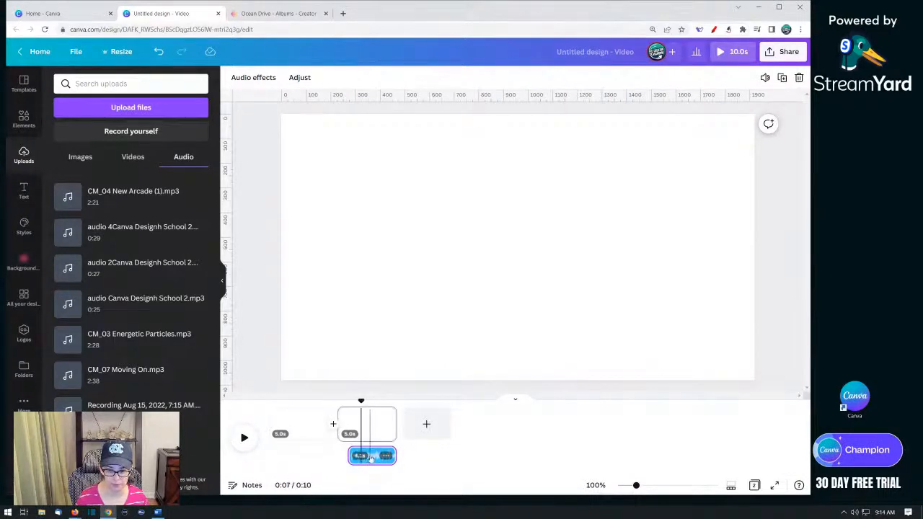
left_click_drag(372, 458, 267, 449)
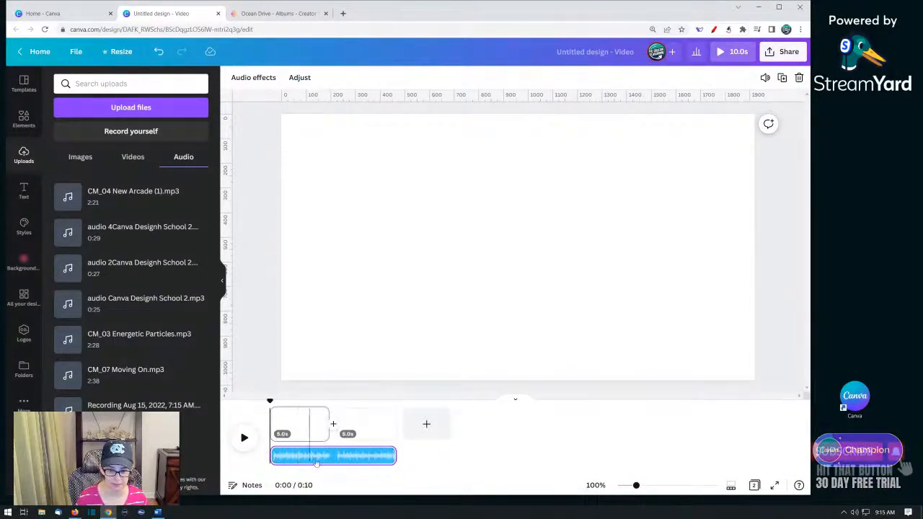
- Remove the audio clip and add the New Arcade track again from the start of the timeline
left_click(315, 456)
right_click(315, 456)
left_click(352, 443)
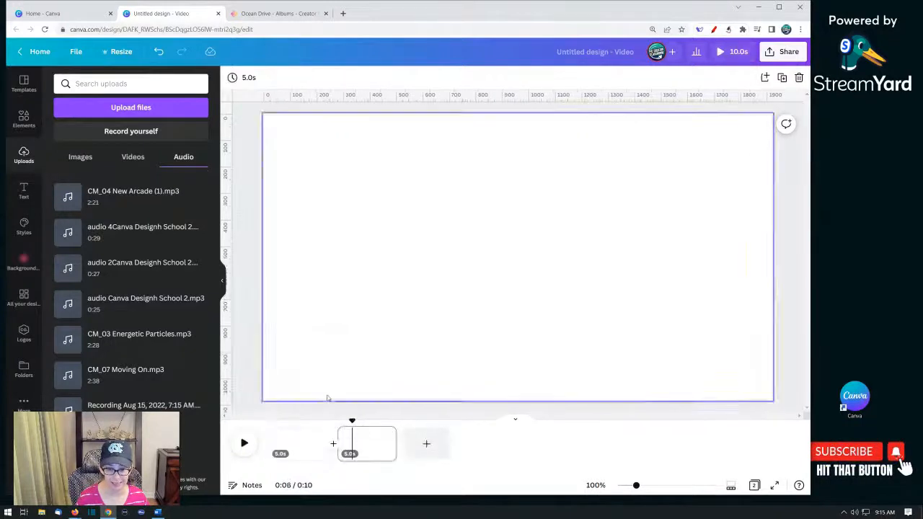
left_click_drag(350, 419, 249, 418)
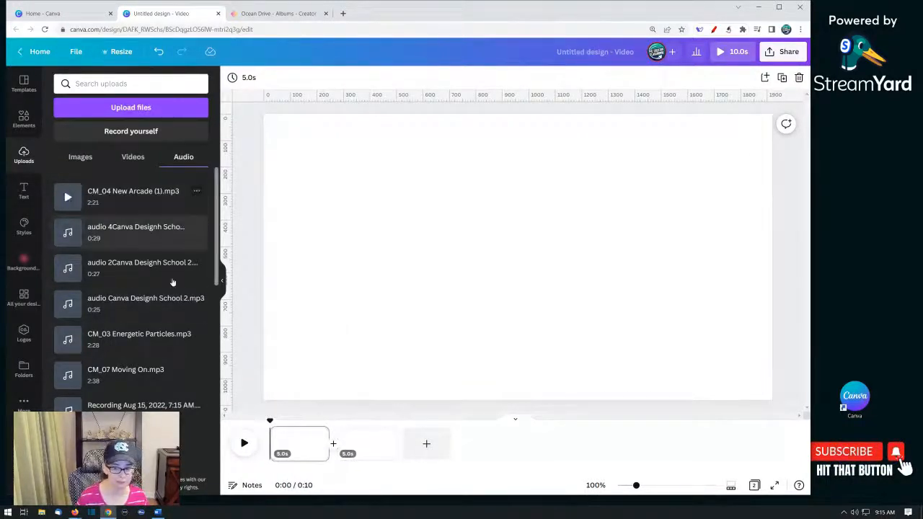
left_click(100, 201)
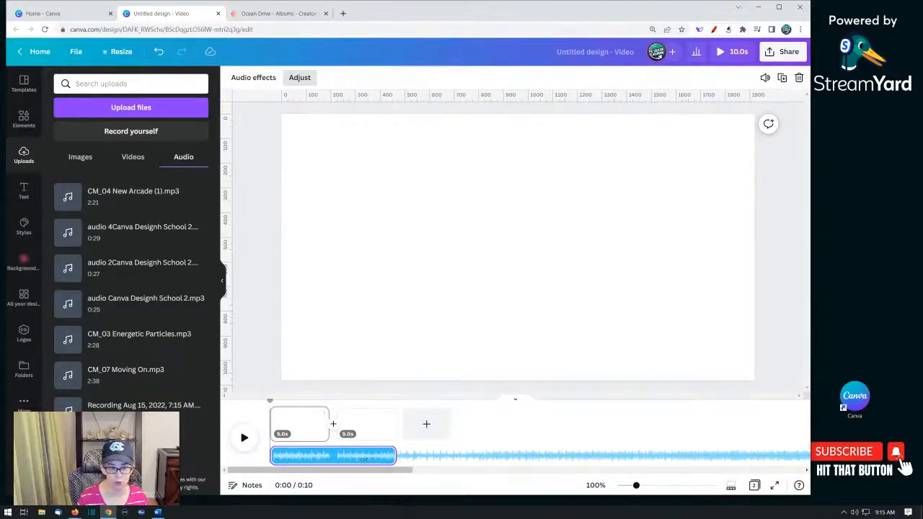
- Extend the second page's duration to about 48.6 s so the video runs with the music
left_click(360, 432)
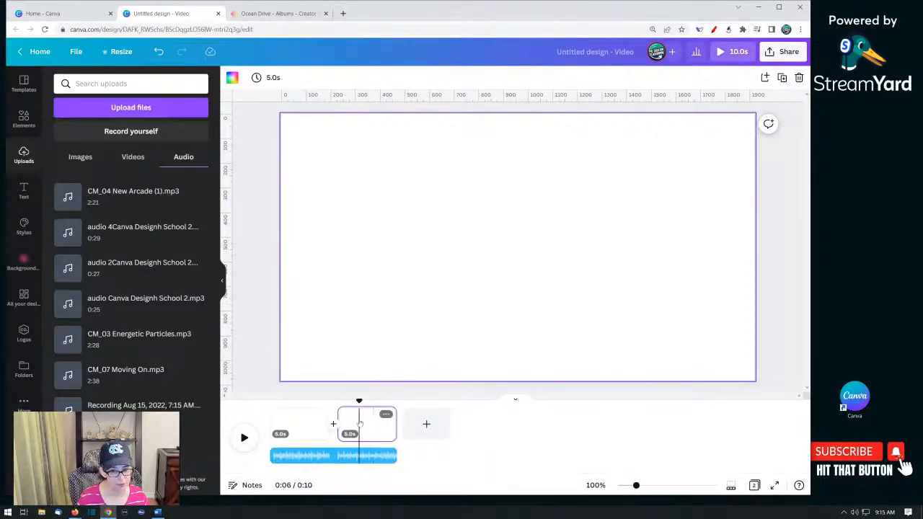
left_click(365, 462)
left_click(378, 422)
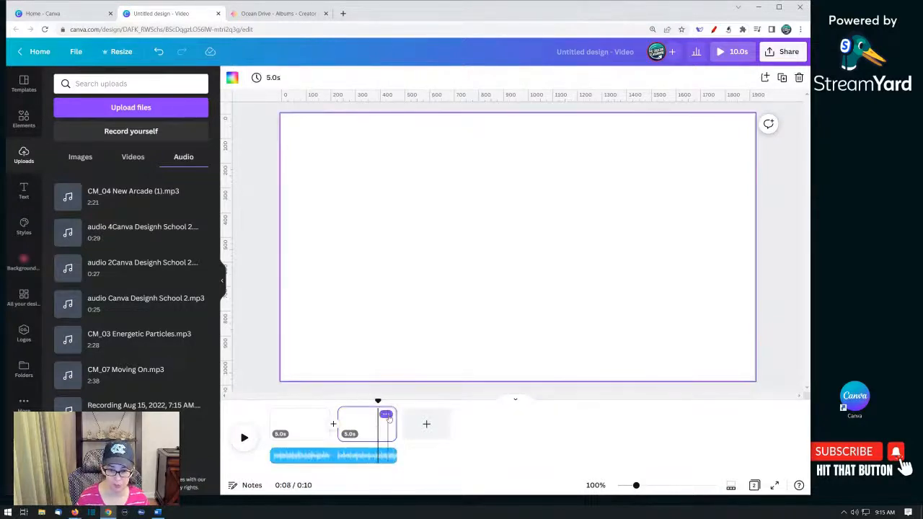
left_click(380, 425)
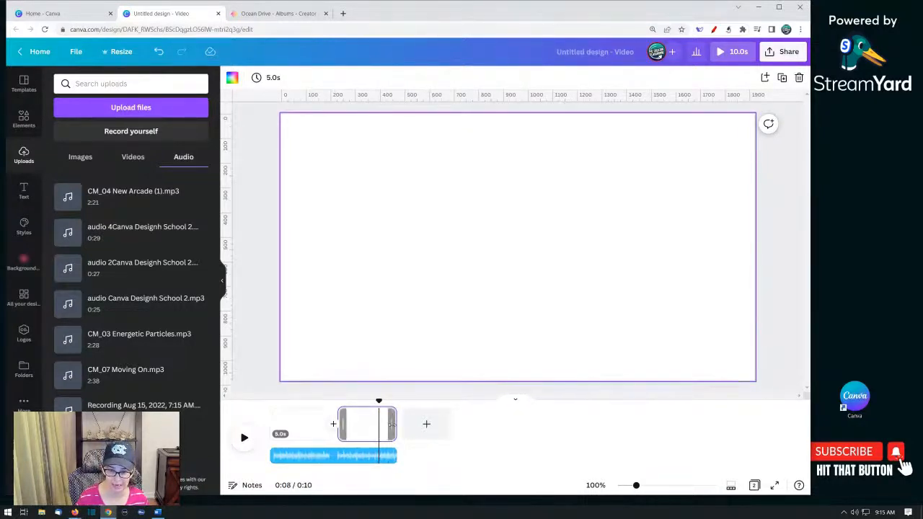
left_click_drag(392, 426, 726, 435)
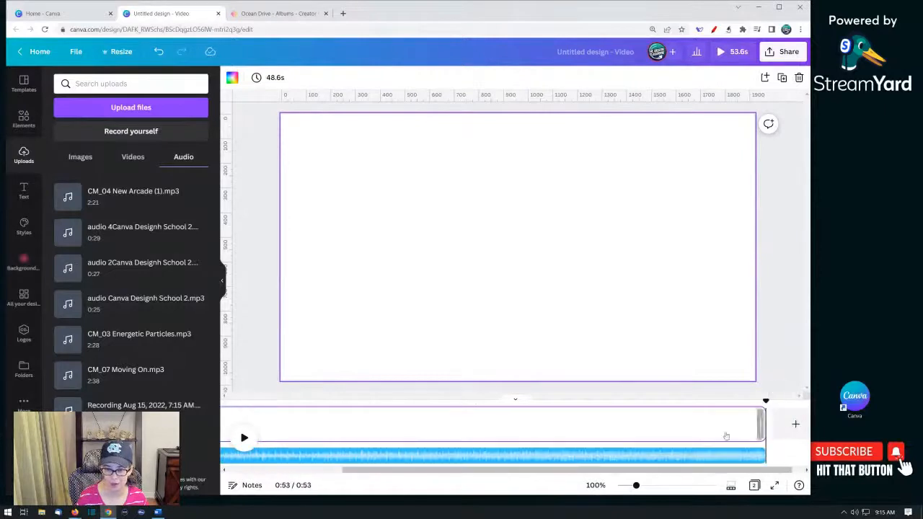
- Extend the second page's duration to about 2:23 so it runs past the end of the music
left_click_drag(688, 471, 804, 471)
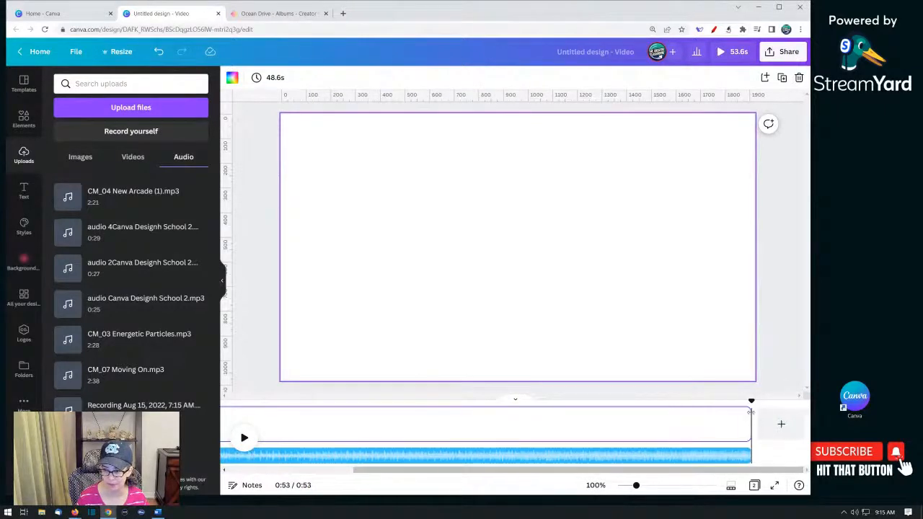
left_click_drag(750, 412, 824, 424)
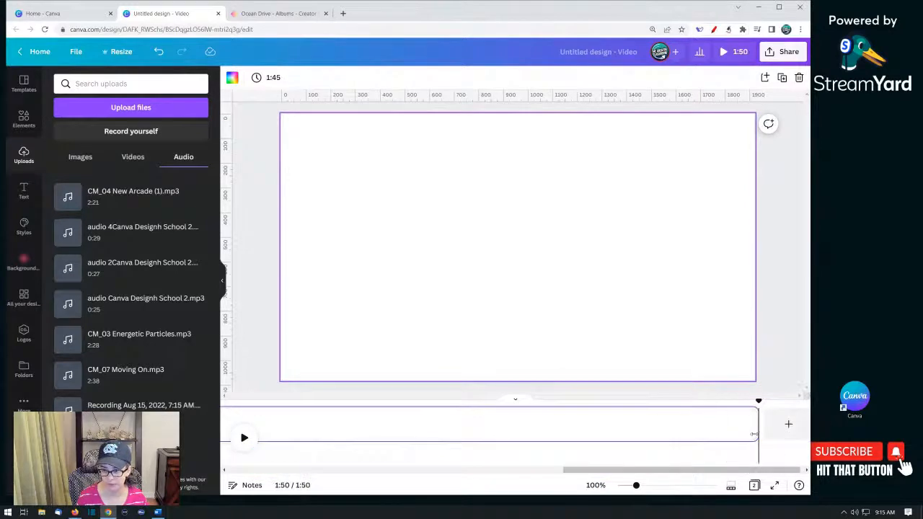
left_click_drag(753, 427, 775, 435)
left_click_drag(655, 470, 377, 483)
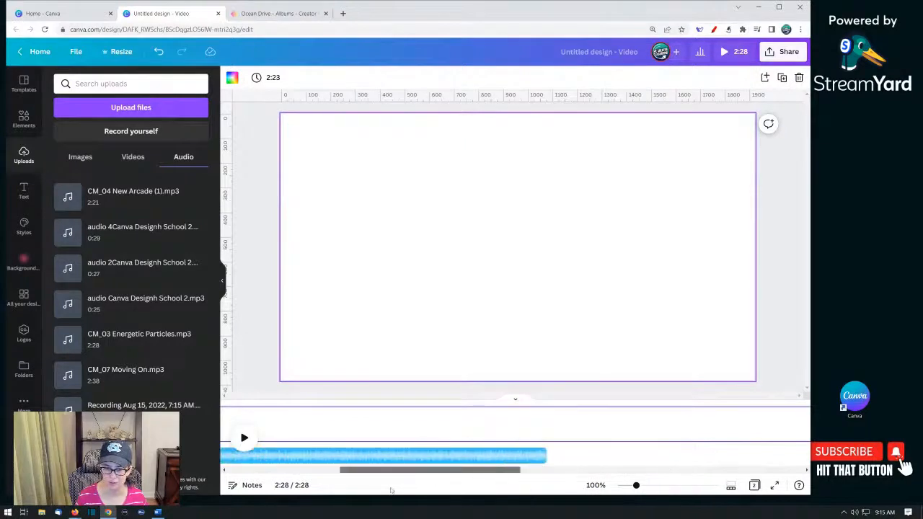
- Split the second page at about 2:20, where the music ends, and delete the extra trailing segment
left_click(485, 455)
left_click_drag(542, 457, 796, 460)
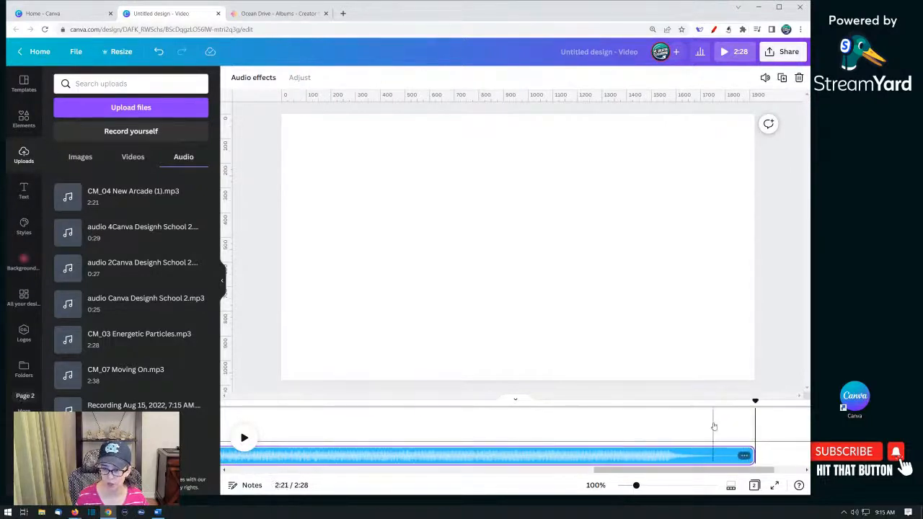
left_click(713, 427)
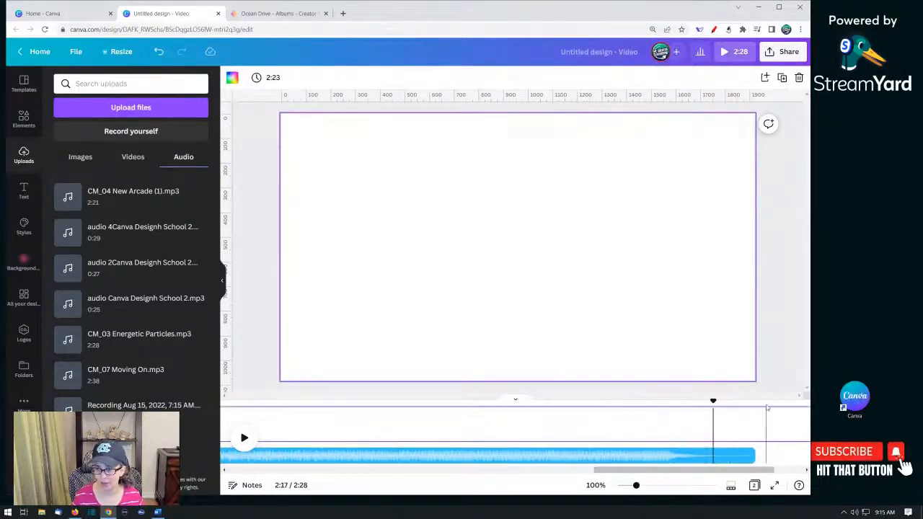
left_click(766, 409)
left_click_drag(766, 402, 751, 404)
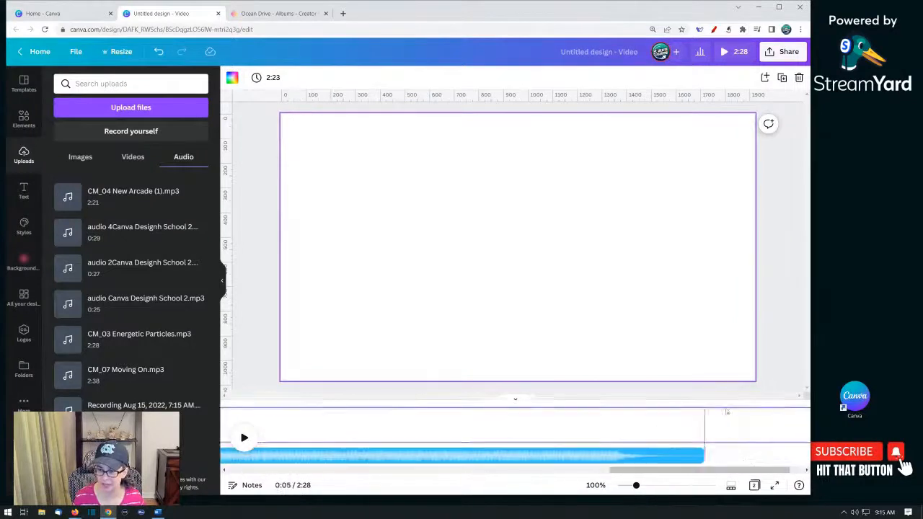
left_click(702, 416)
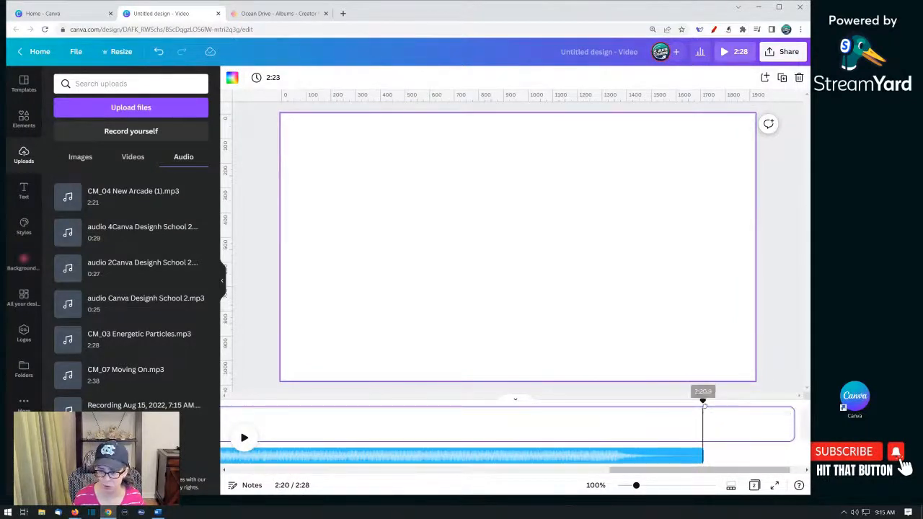
key("s")
left_click(740, 428)
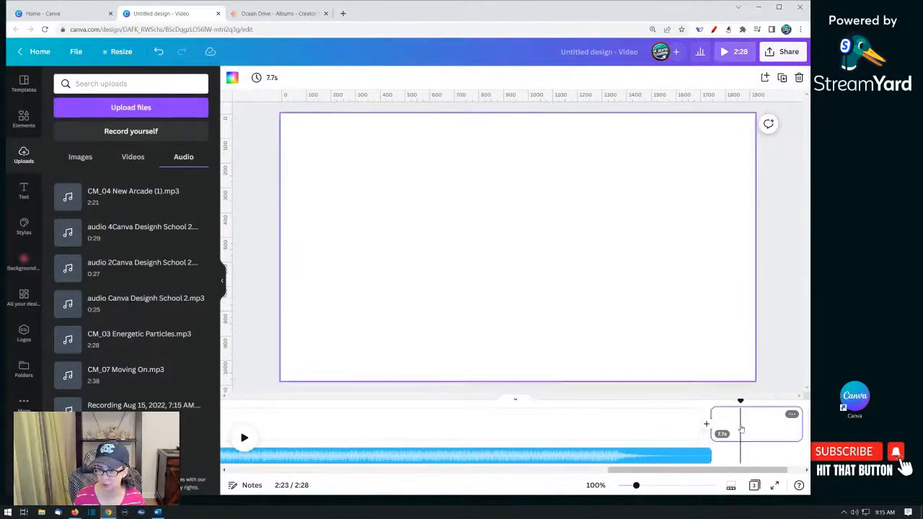
key("Delete")
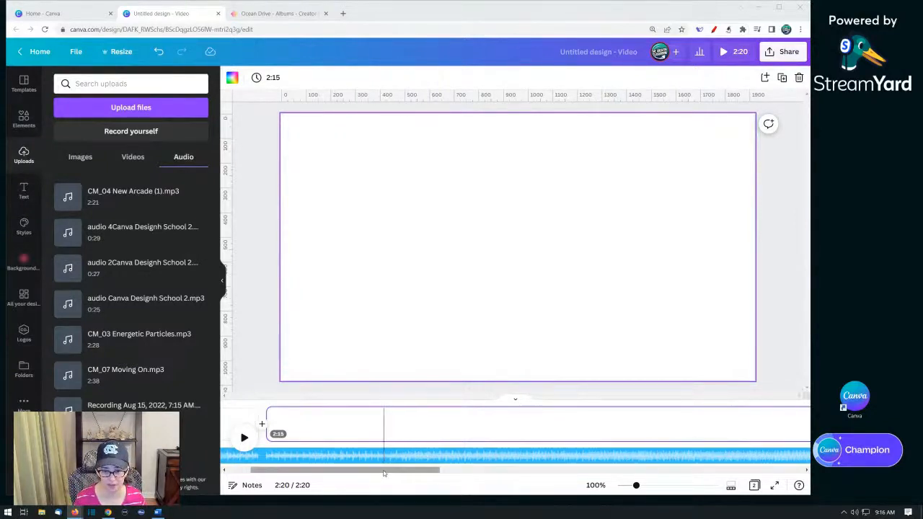
- Delete the audio track and the long second page, leaving two 5-second pages
left_click_drag(384, 473, 361, 473)
left_click(287, 456)
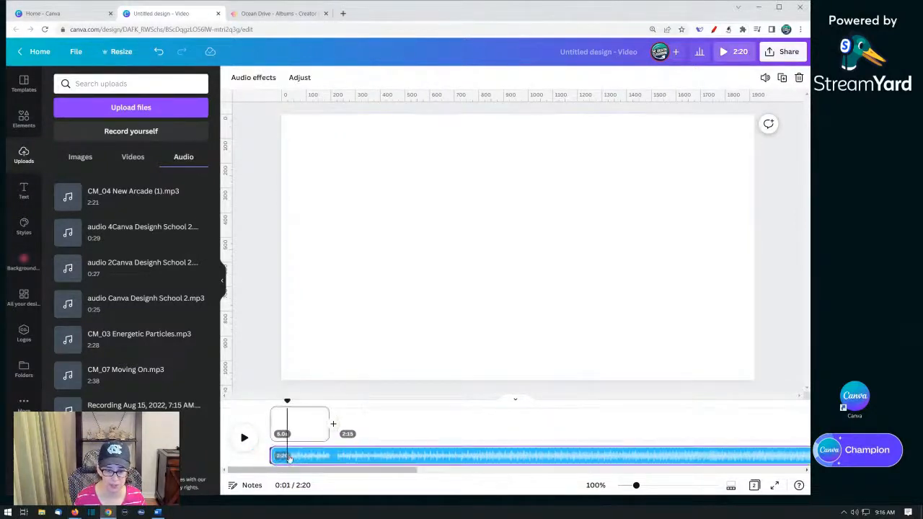
key("Delete")
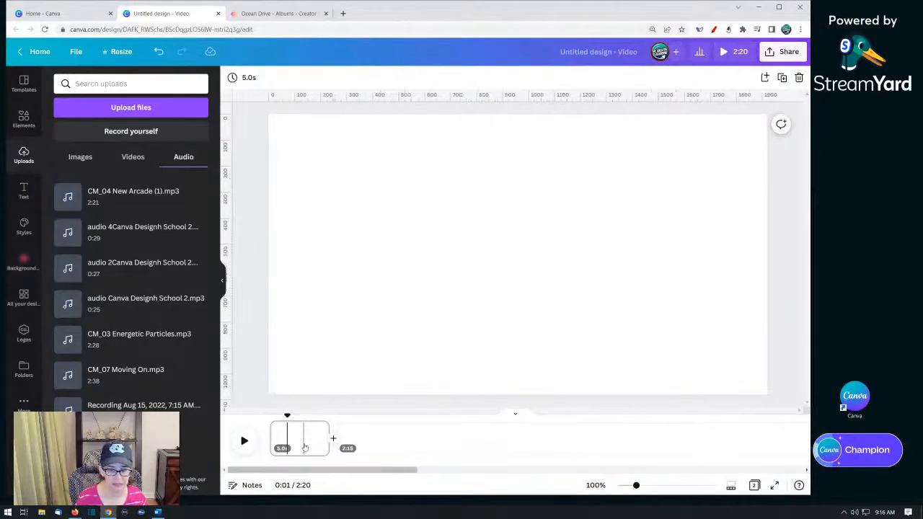
left_click(393, 444)
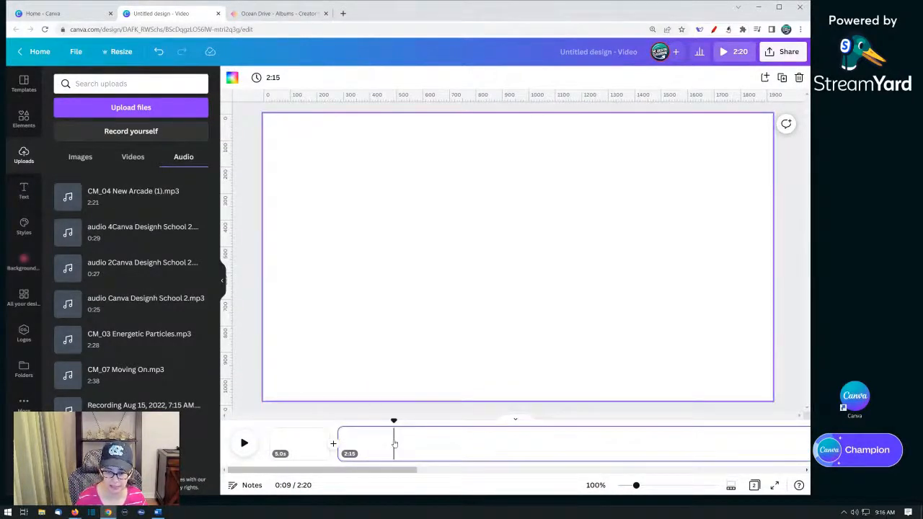
key("Delete")
left_click(359, 442)
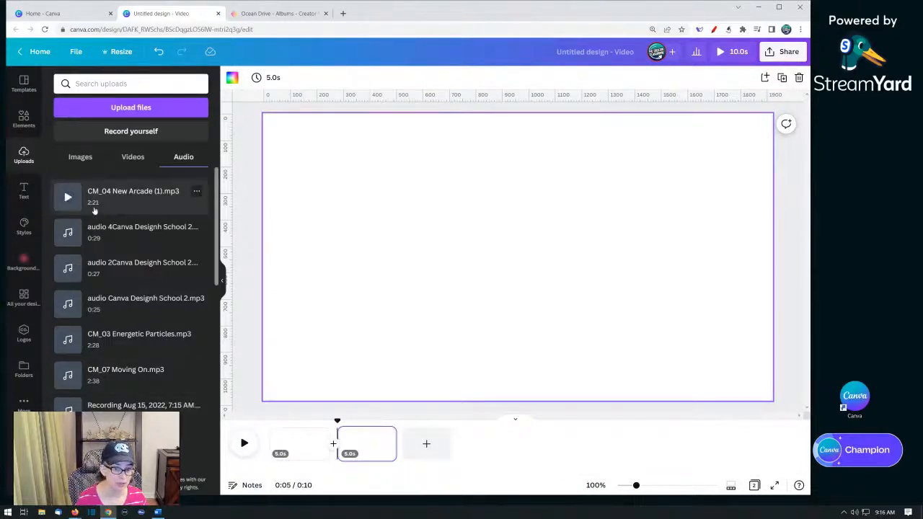
- Extend the second page's duration to about 2:20
left_click_drag(395, 443, 755, 460)
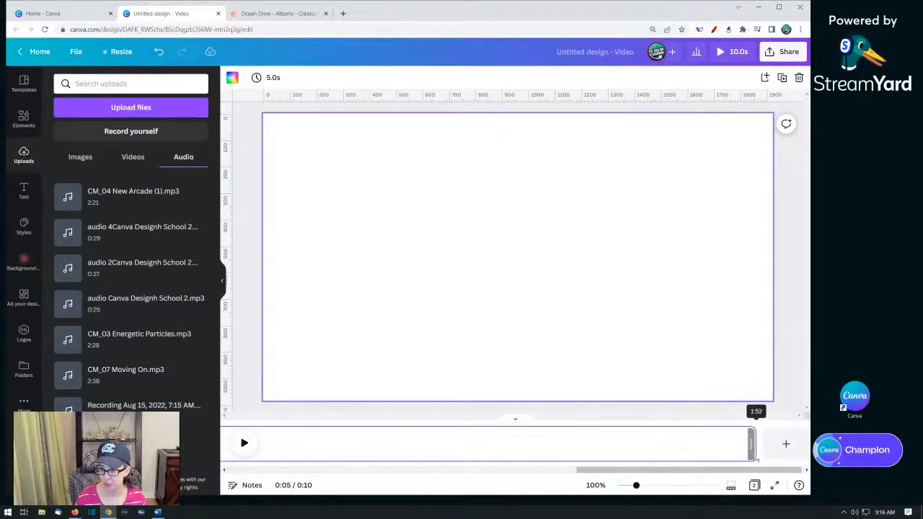
left_click_drag(755, 459, 754, 456)
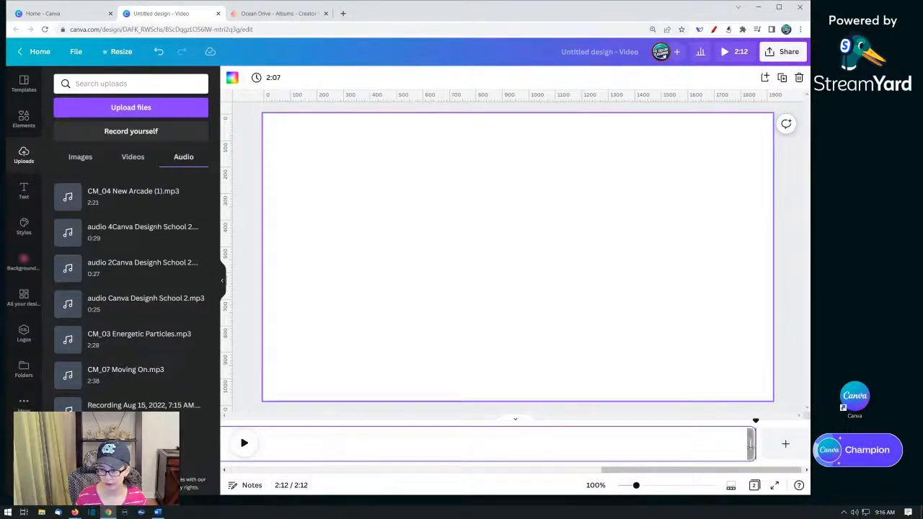
left_click_drag(752, 445, 773, 442)
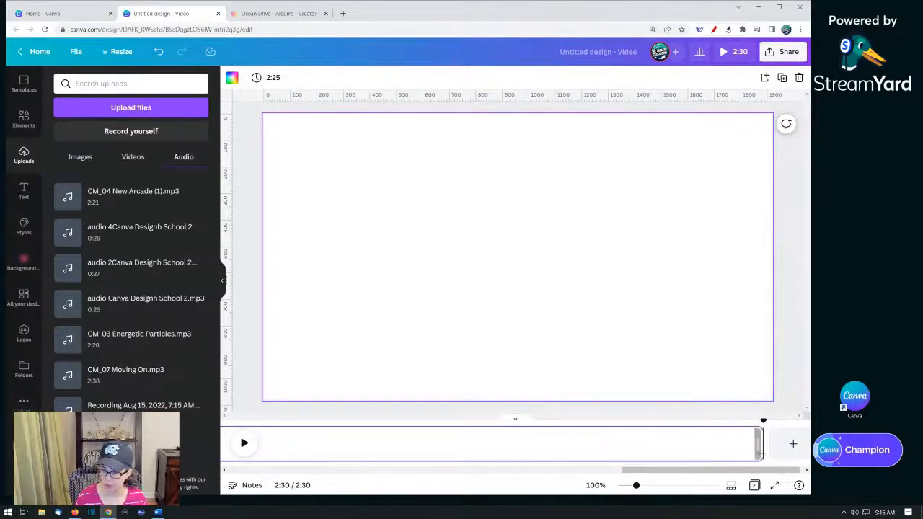
left_click_drag(755, 452, 728, 452)
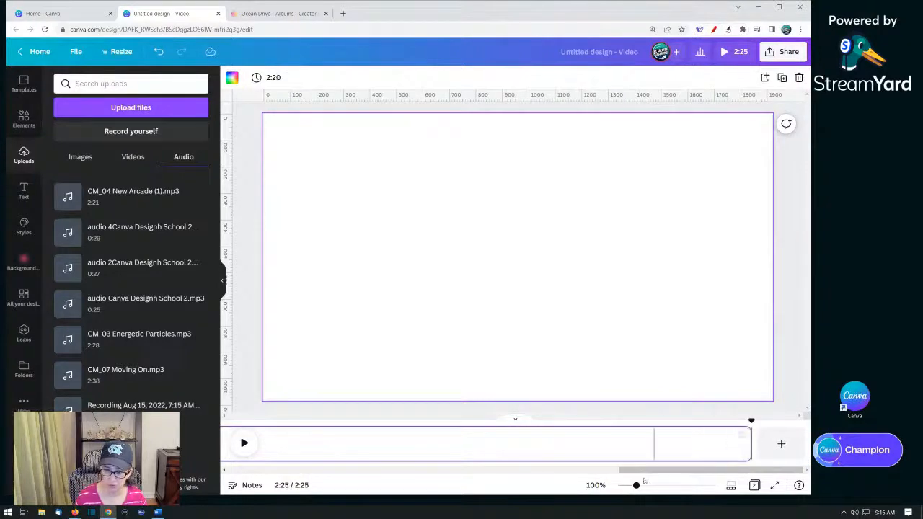
left_click_drag(635, 470, 206, 458)
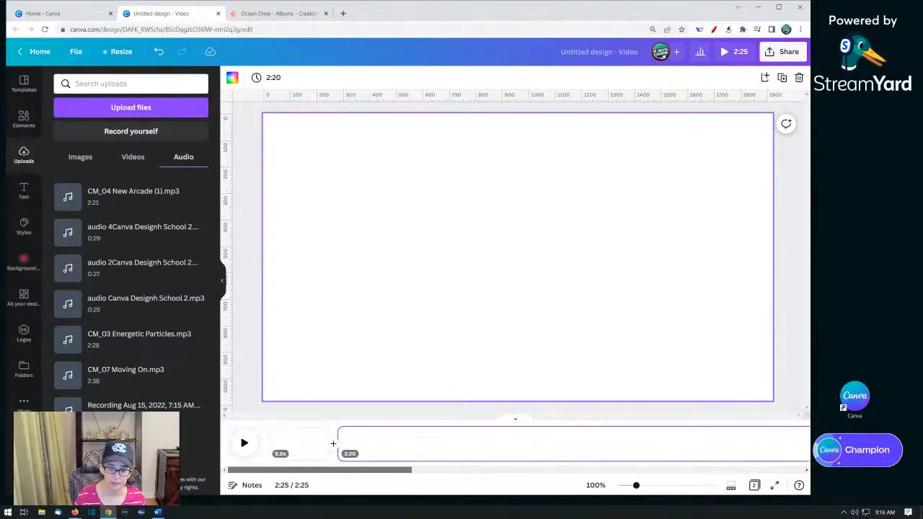
- Review the audio clip's position against the pages across the timeline and select the first page
left_click(268, 433)
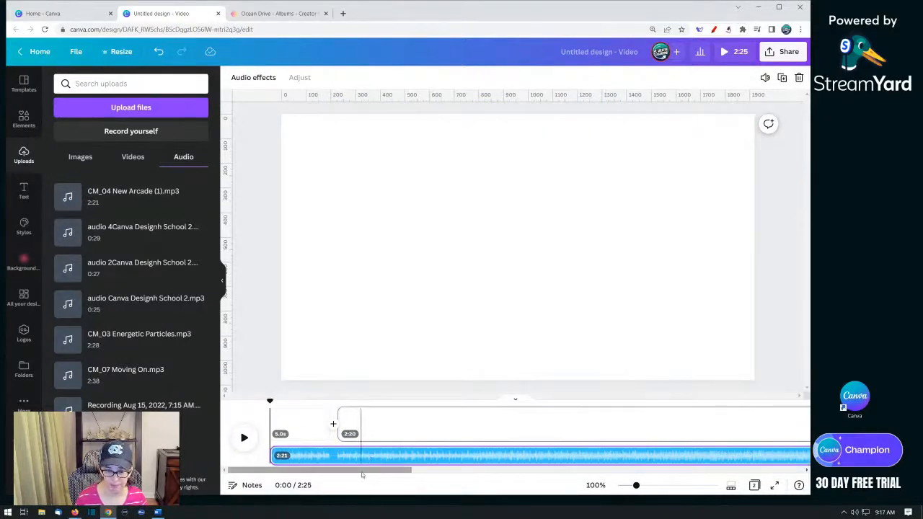
left_click_drag(360, 474, 750, 472)
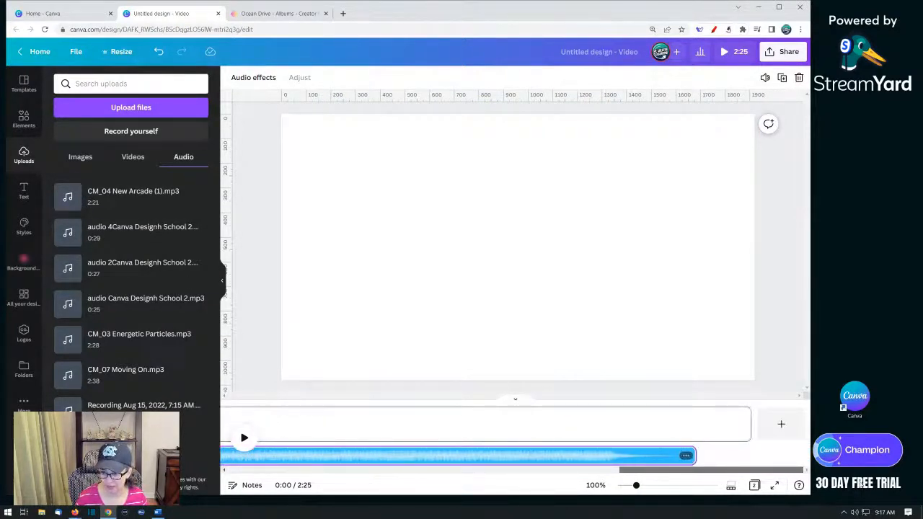
left_click_drag(851, 485, 349, 476)
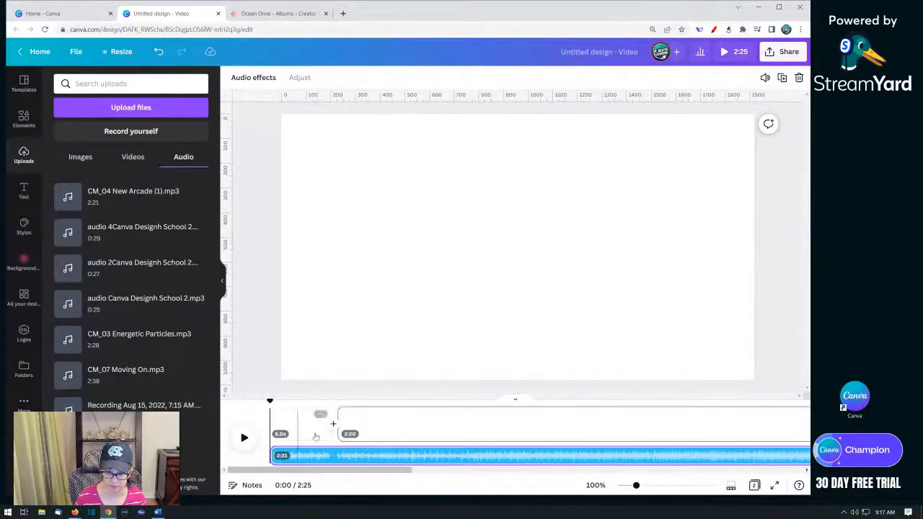
left_click(315, 432)
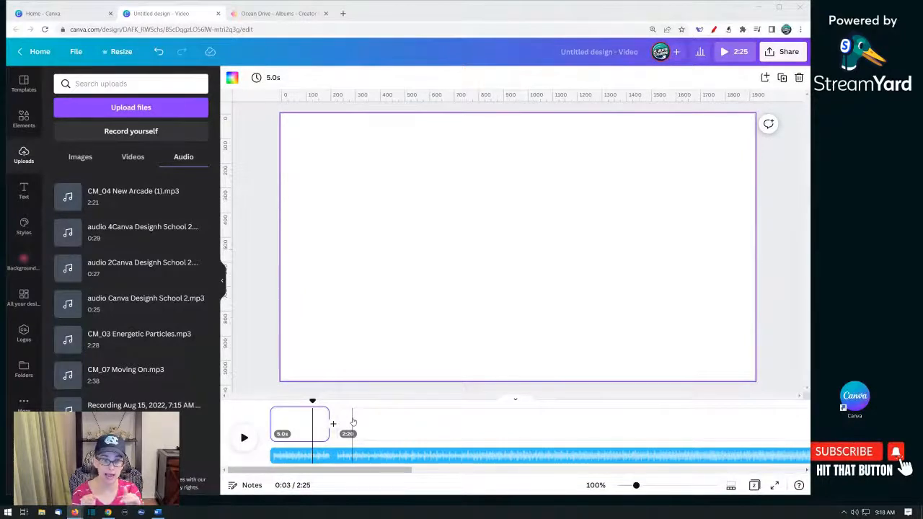
left_click(308, 433)
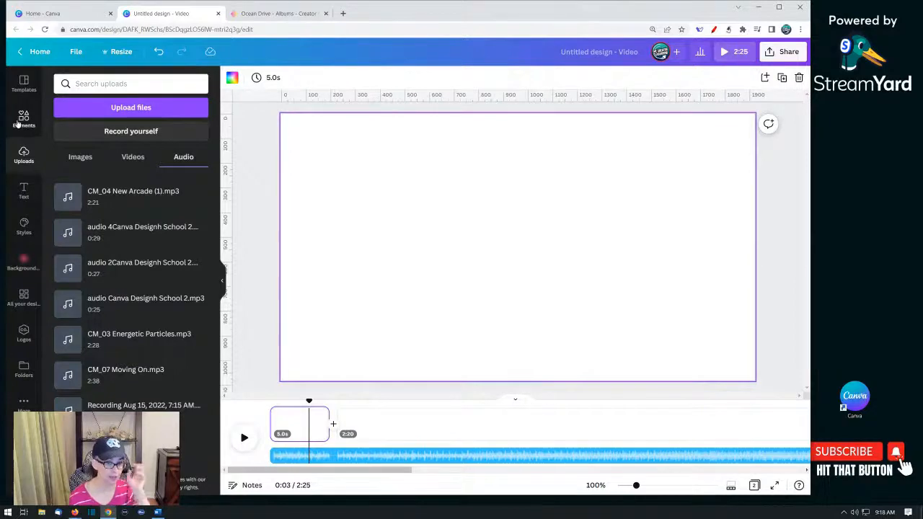
- Search the elements library for food and browse the photo results
left_click(24, 117)
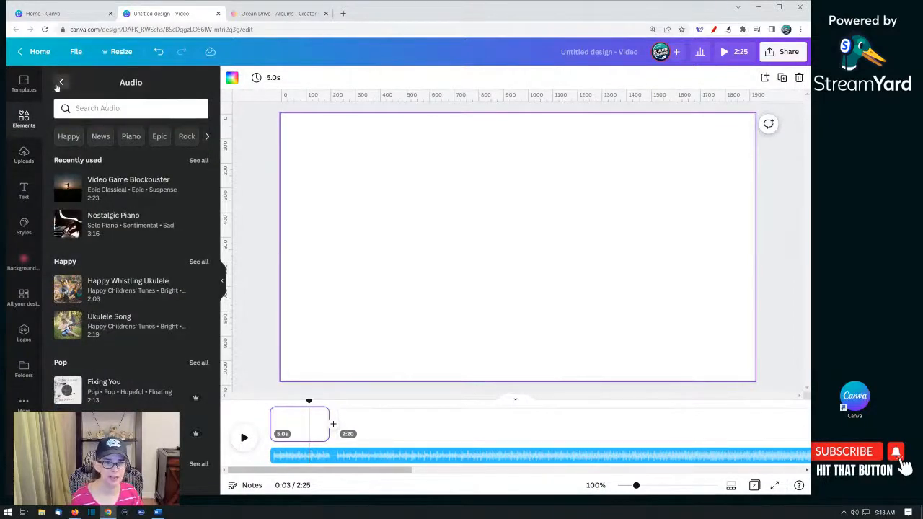
left_click(61, 82)
left_click(102, 84)
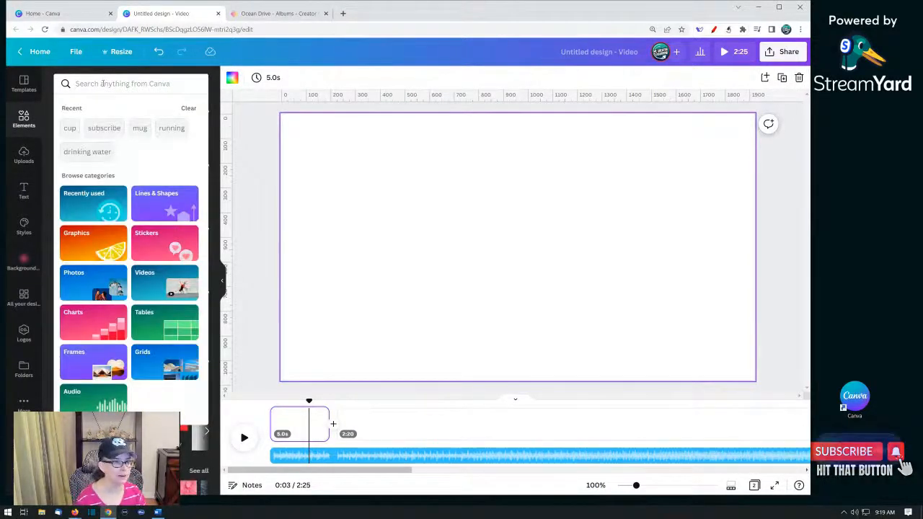
type("food")
key("Return")
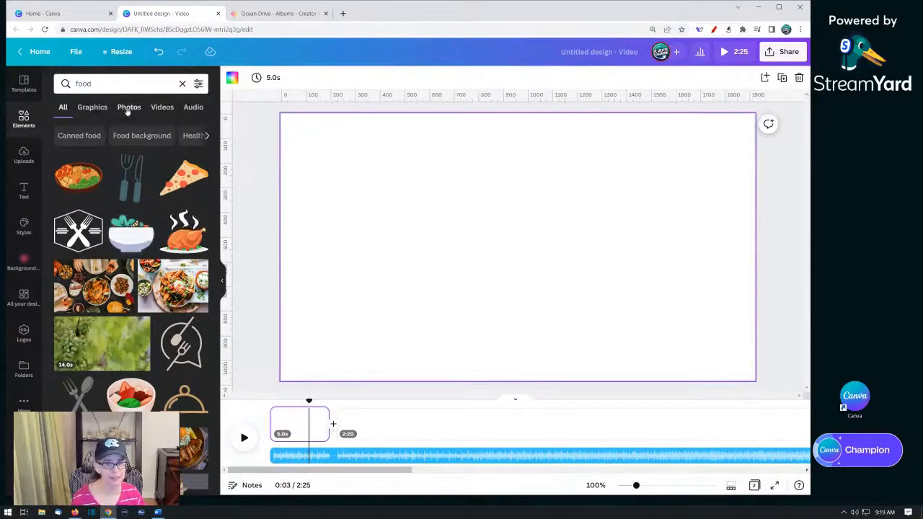
left_click(129, 106)
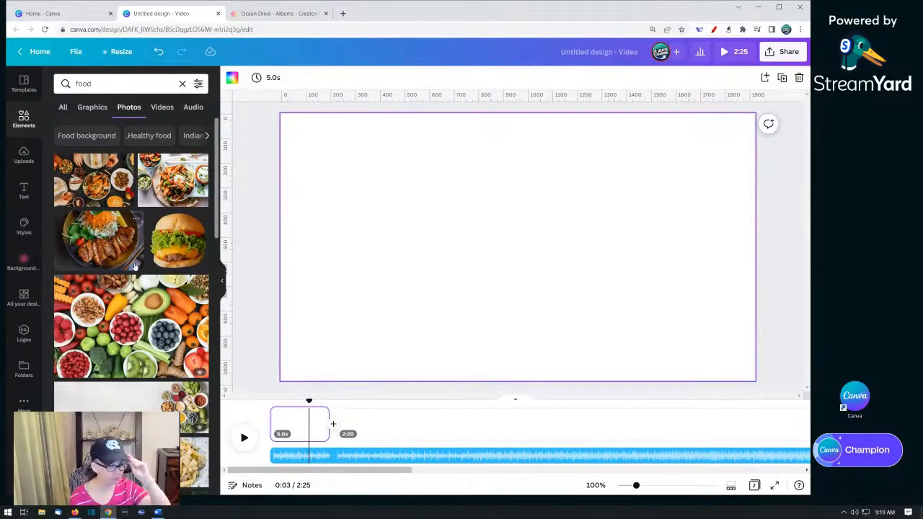
- Place the uploaded fries and cola photo on the first page so it fills the canvas
left_click(24, 157)
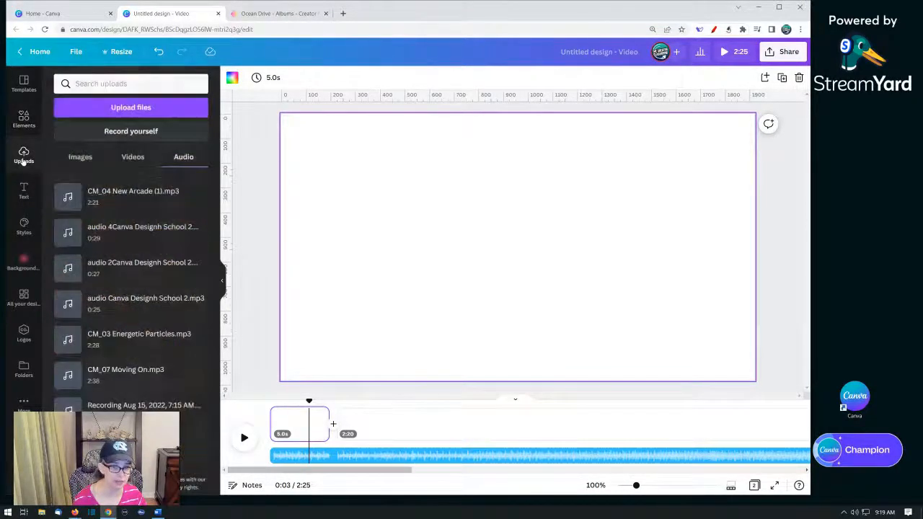
left_click(82, 158)
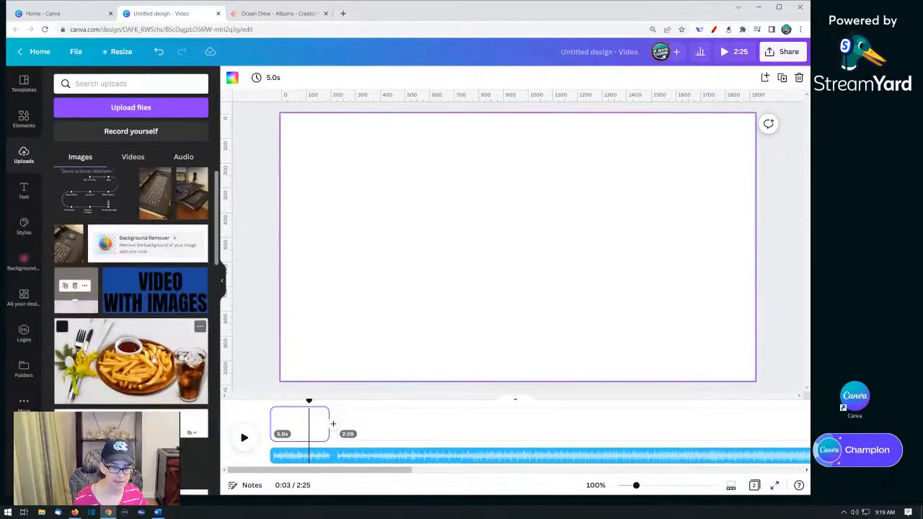
scroll(120, 325, "down", 1)
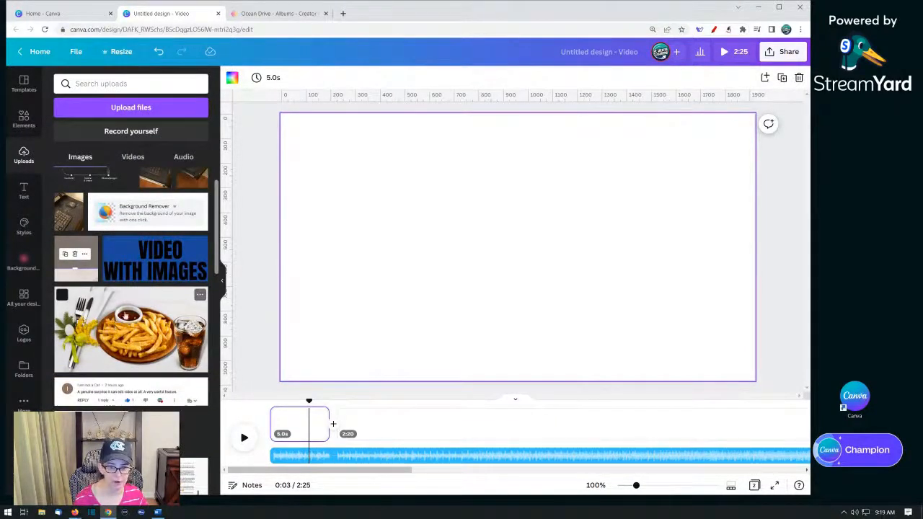
left_click_drag(121, 317, 297, 193)
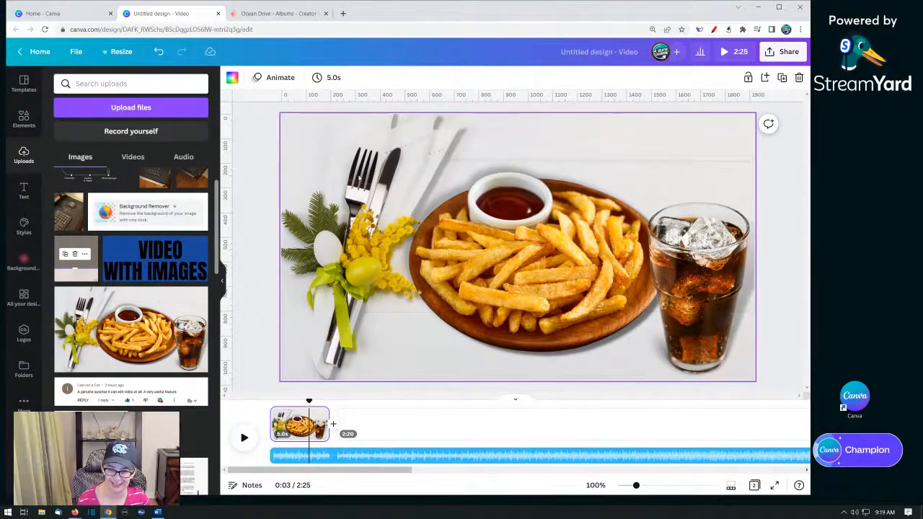
left_click(360, 291)
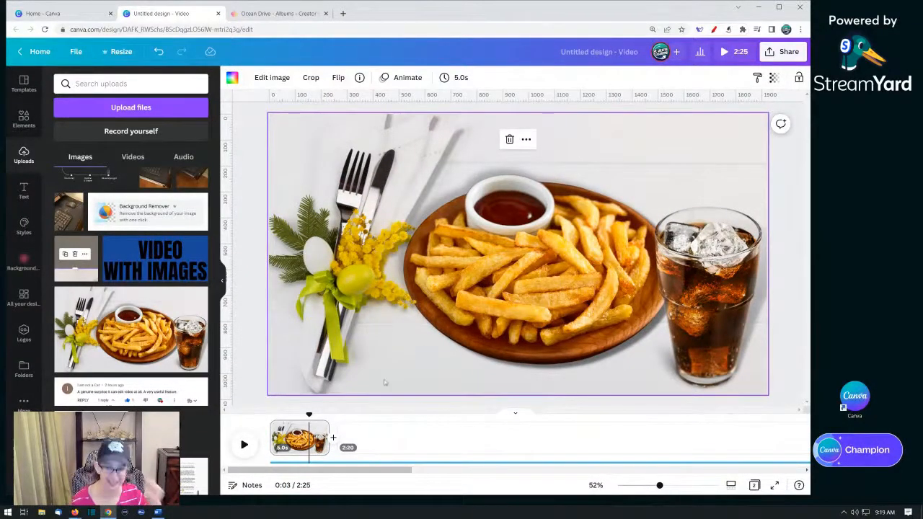
- Set the first page's duration to 2.8 seconds
left_click(295, 430)
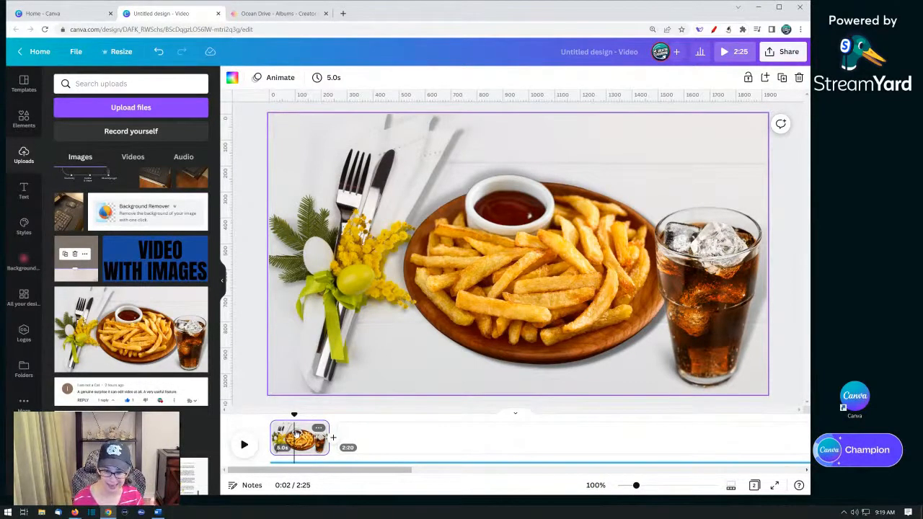
left_click_drag(294, 415, 272, 415)
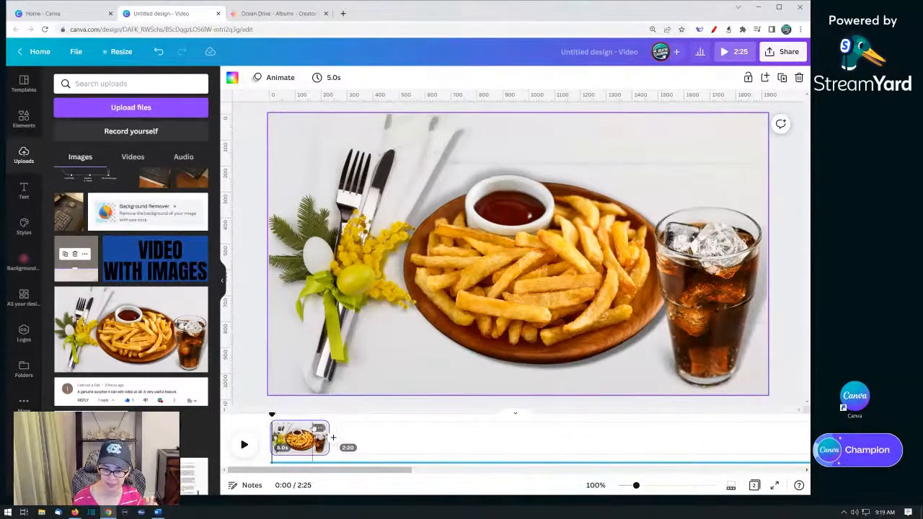
left_click(318, 428)
left_click(311, 442)
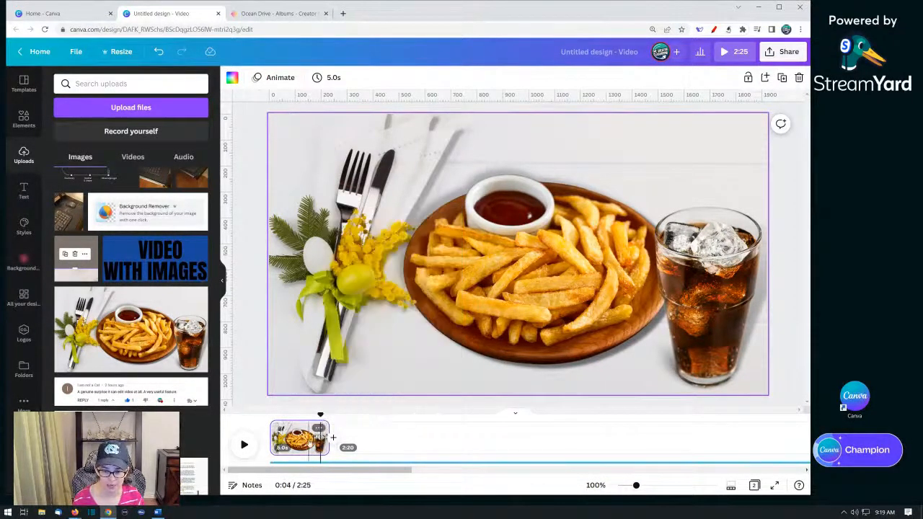
left_click(331, 78)
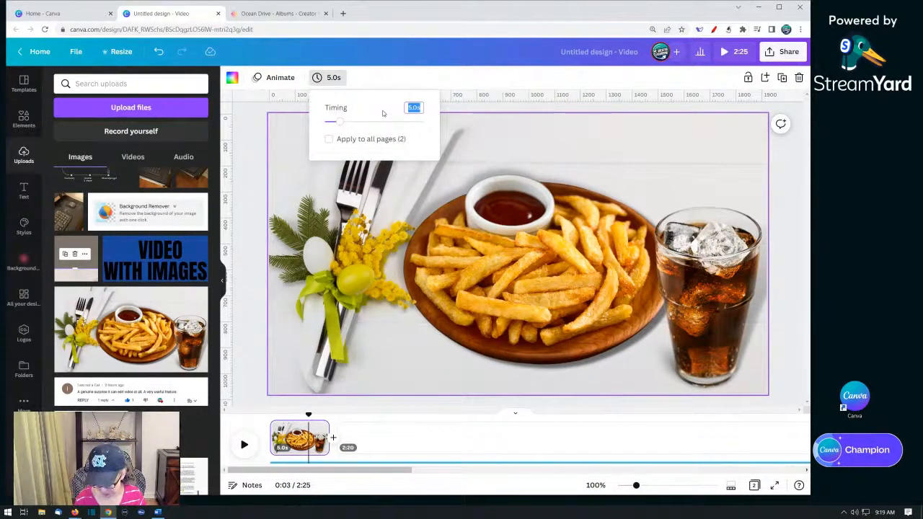
type("2.8")
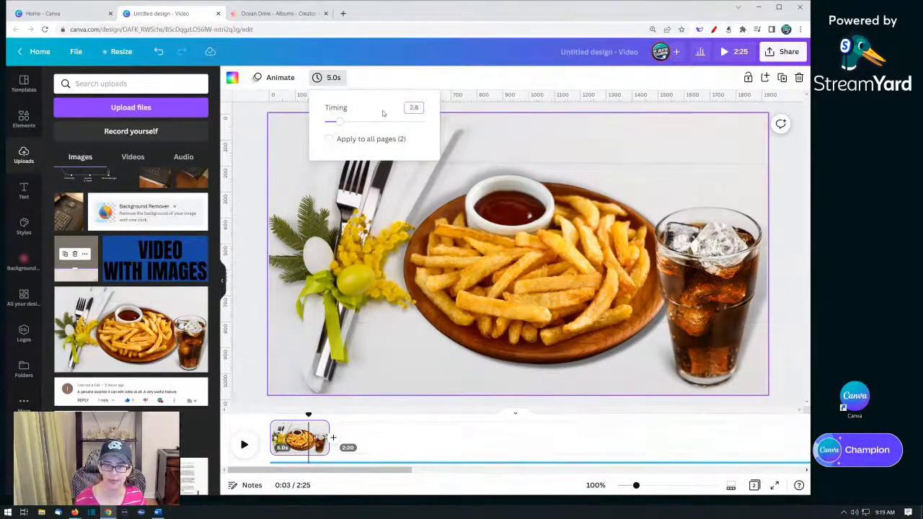
key("Return")
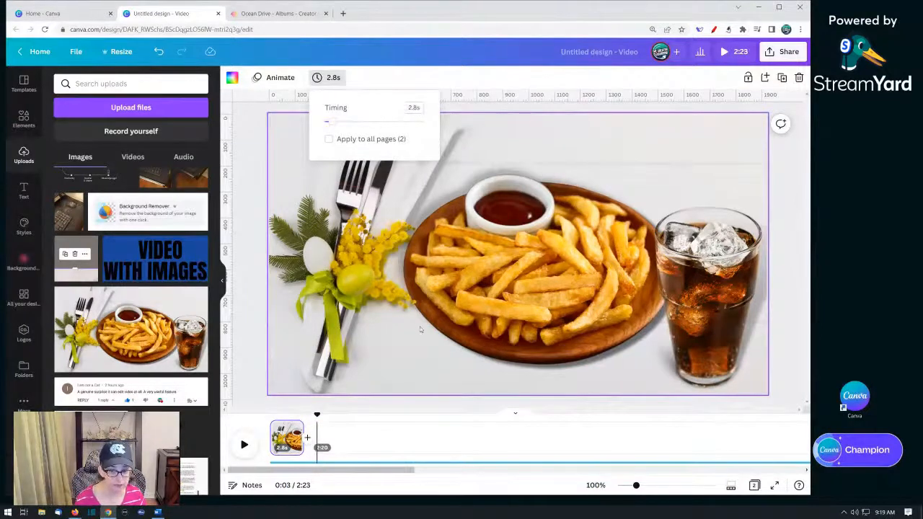
- Duplicate the first page and replace the copy's photo with a roast chicken dinner spread from the food photos
left_click(292, 430)
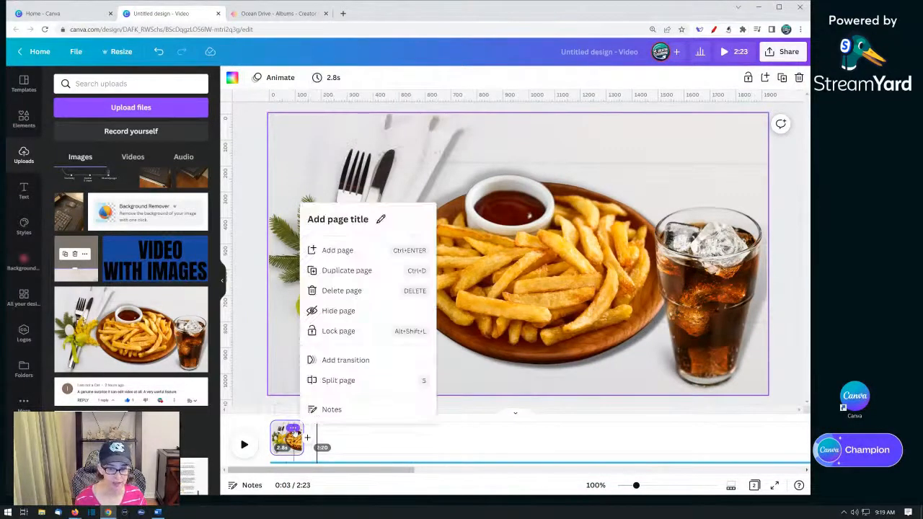
left_click(325, 271)
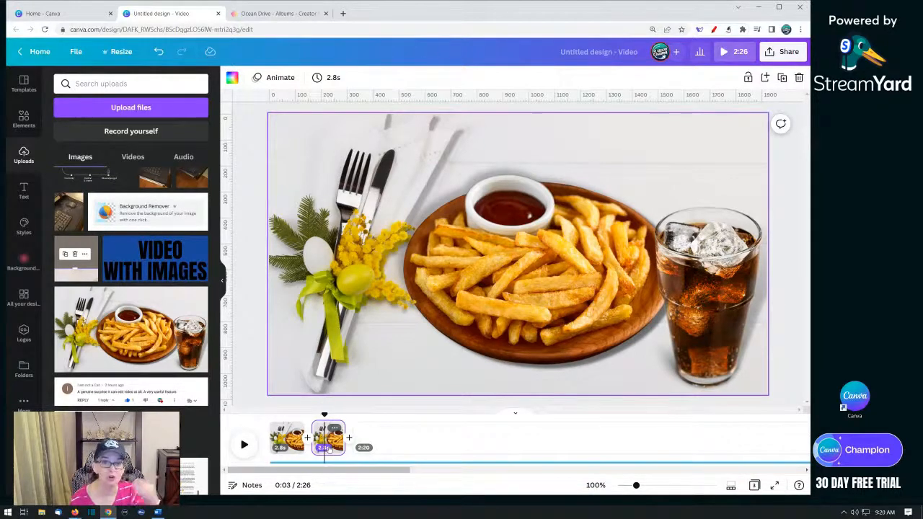
left_click(323, 447)
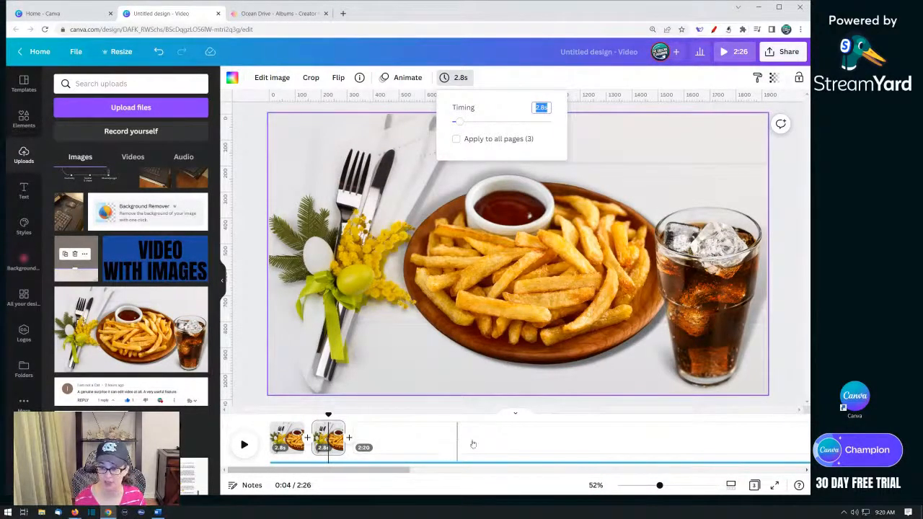
left_click(23, 118)
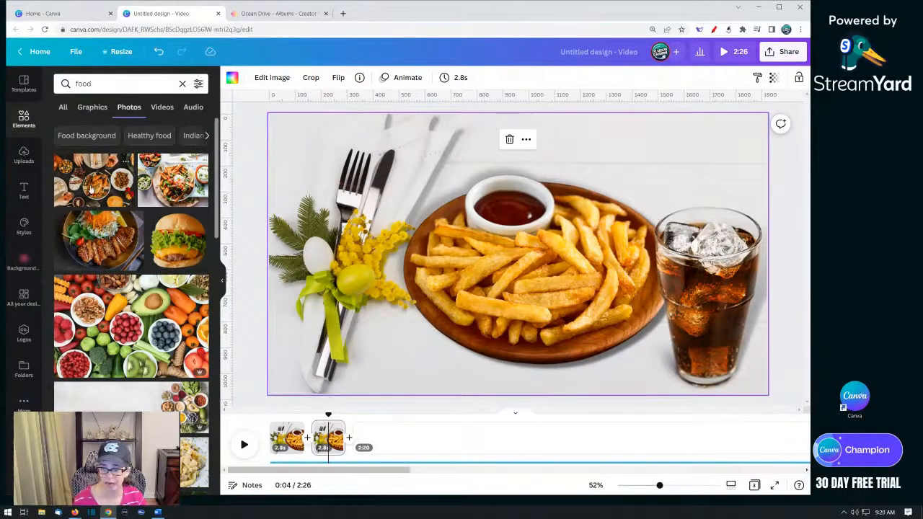
left_click_drag(89, 188, 280, 177)
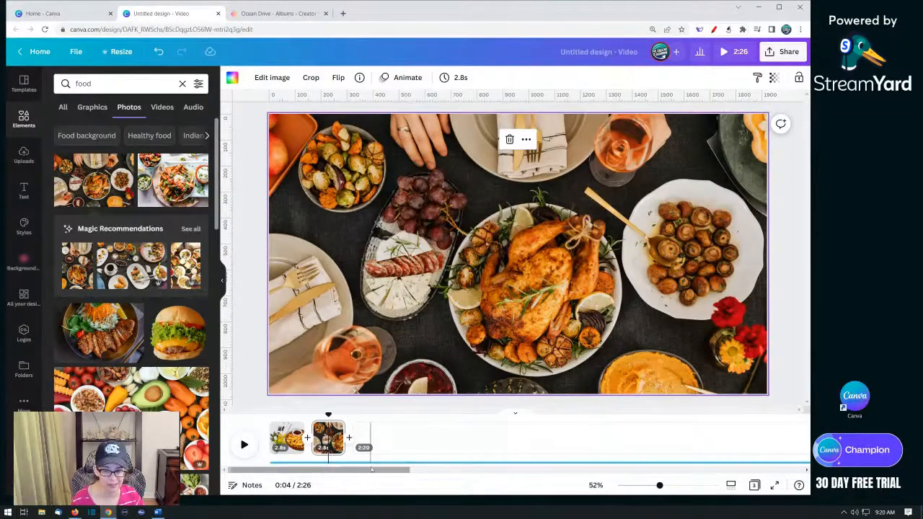
- Duplicate the second page and replace the copy's photo with a sweet potato fries bowl photo
left_click(334, 429)
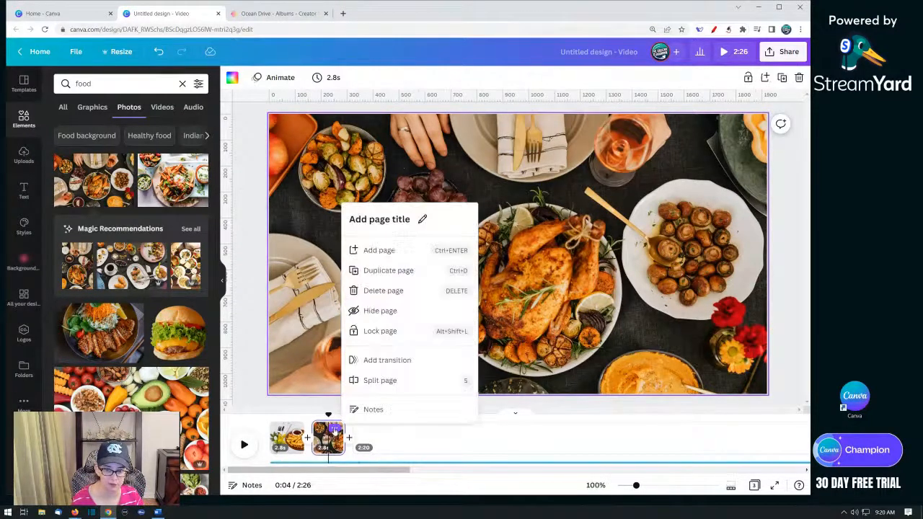
left_click(386, 270)
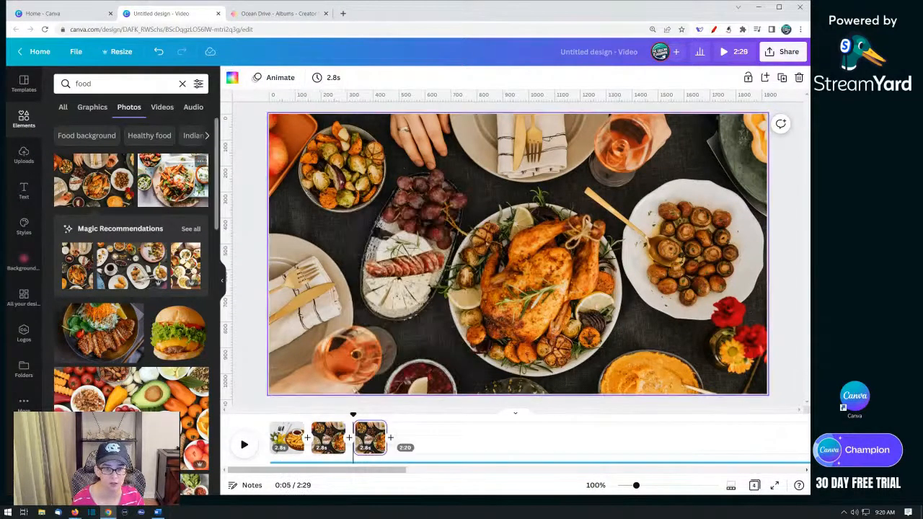
left_click_drag(168, 189, 274, 187)
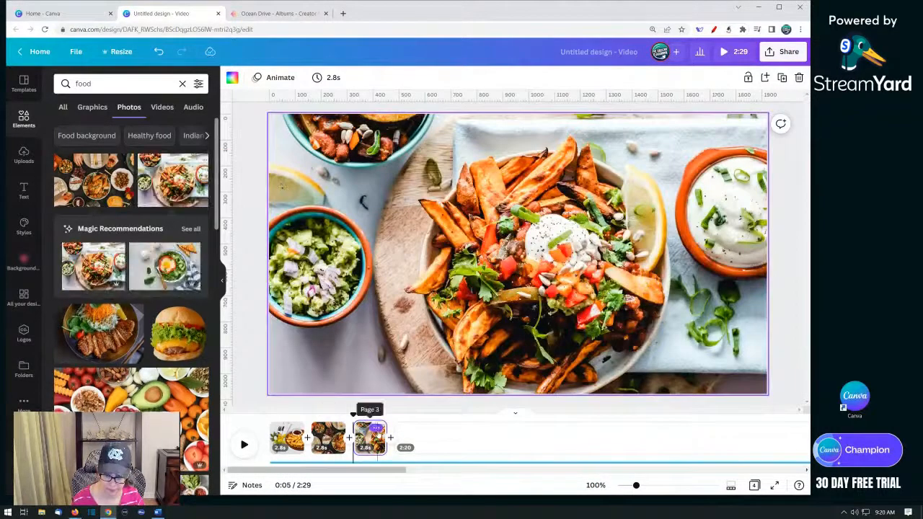
- Duplicate the third page and replace the copy's photo with a fruit, nuts and vegetable bowls photo
left_click(376, 429)
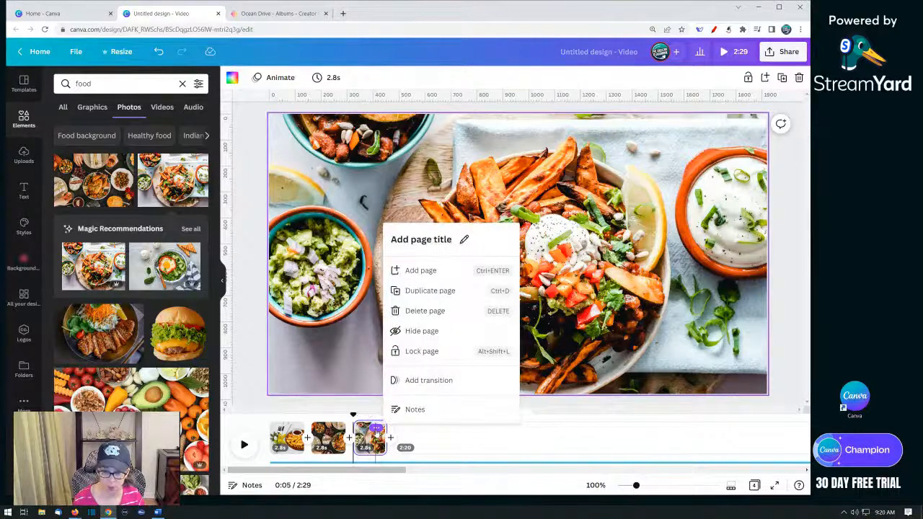
left_click(410, 292)
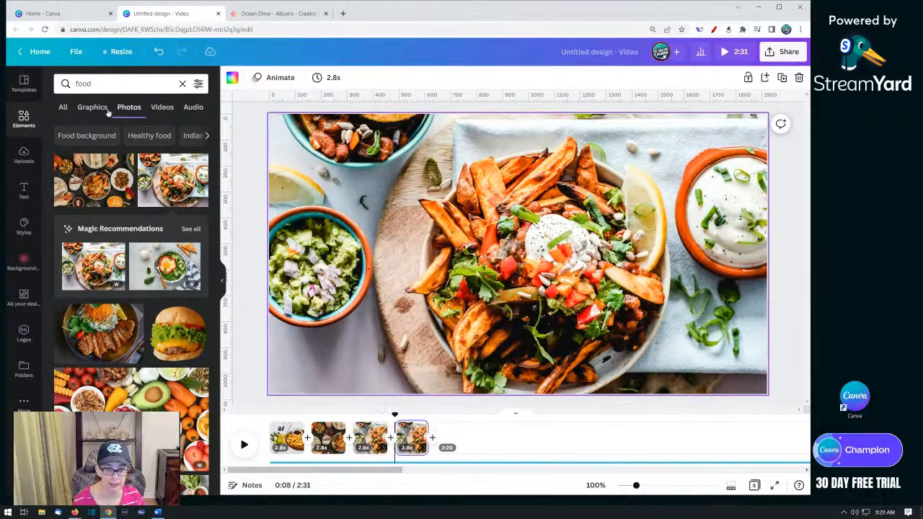
left_click_drag(107, 264, 461, 238)
left_click_drag(415, 256, 417, 254)
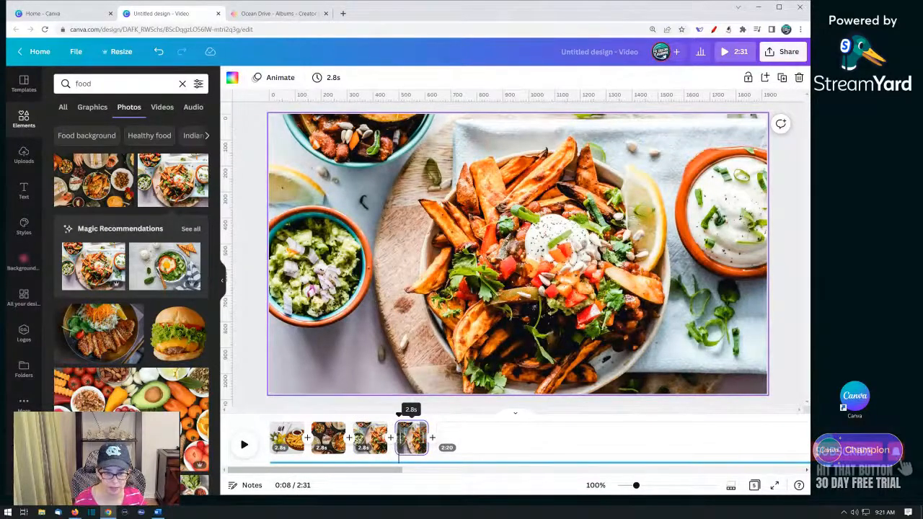
scroll(116, 306, "down", 2)
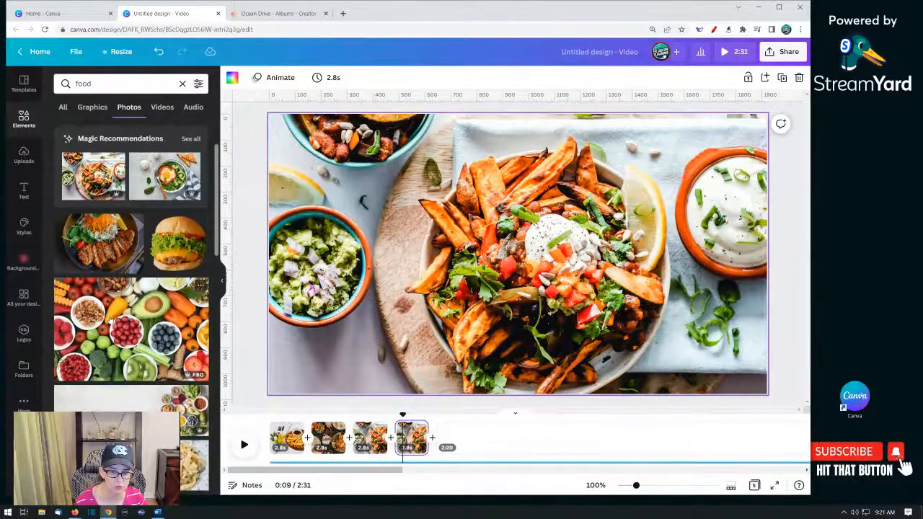
left_click_drag(110, 323, 408, 267)
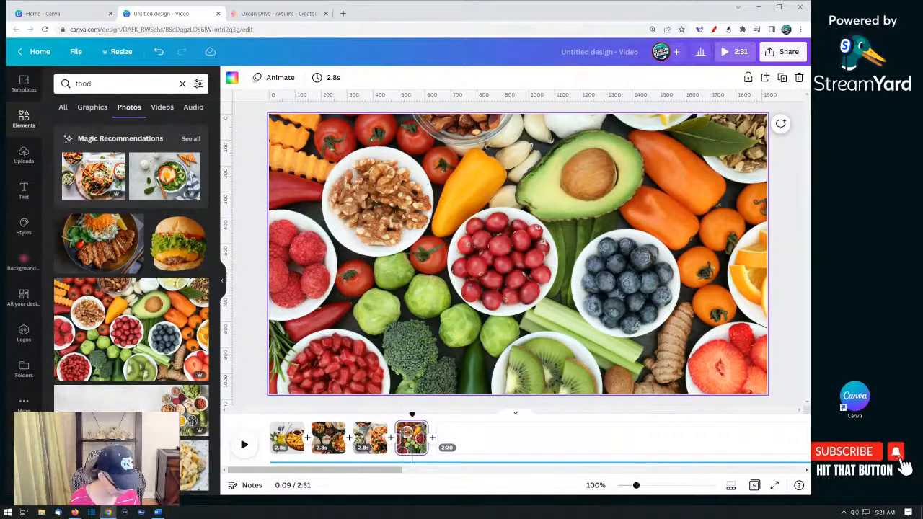
- Duplicate the fourth page five times
key("ctrl+d")
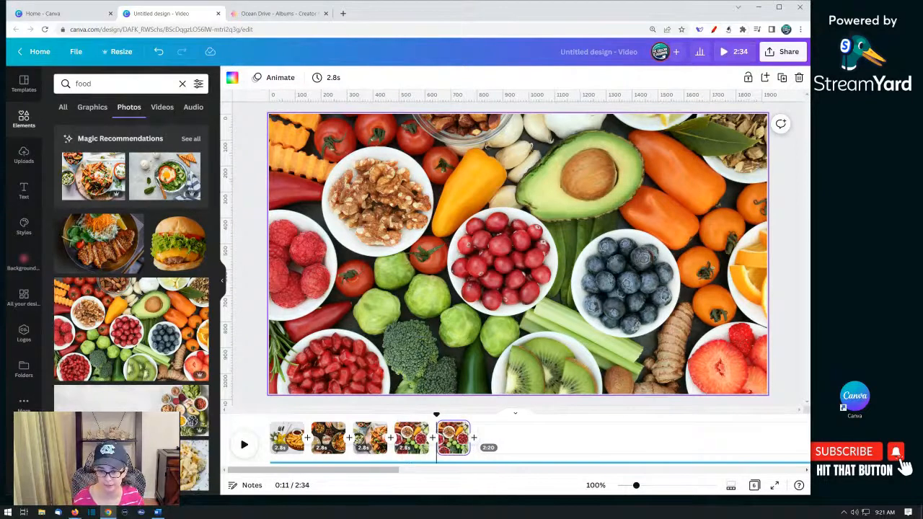
key("ctrl+d")
key("ctrl+d")
key("ctrl+d")
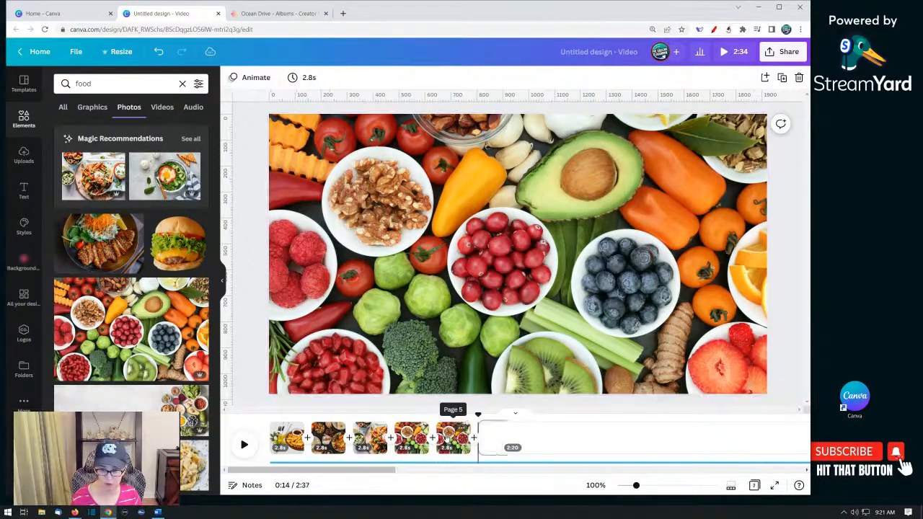
key("ctrl+d")
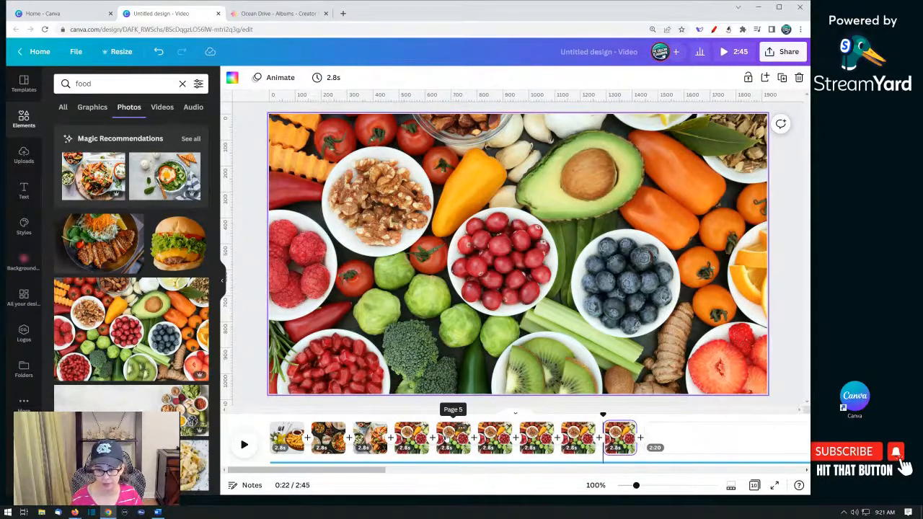
- Replace the fifth and sixth pages' photos with penne pasta and tagliatelle pasta photos
left_click(453, 436)
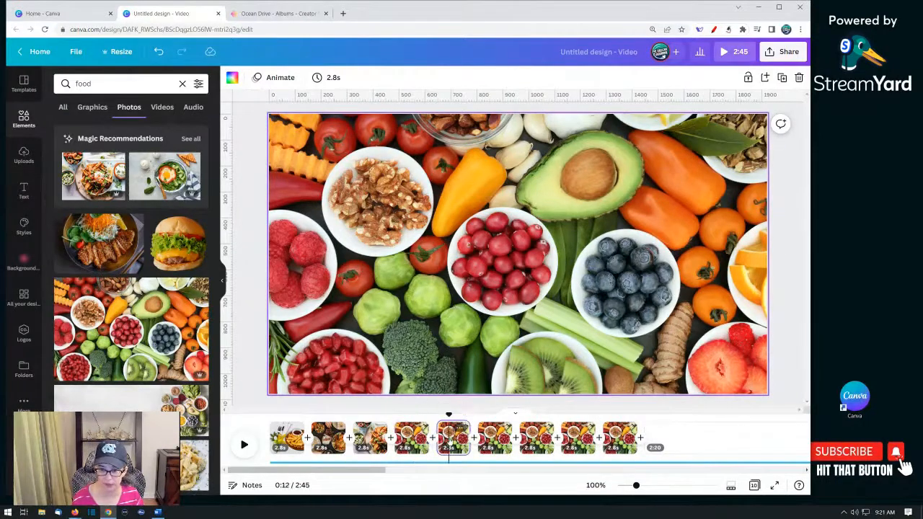
scroll(165, 322, "down", 3)
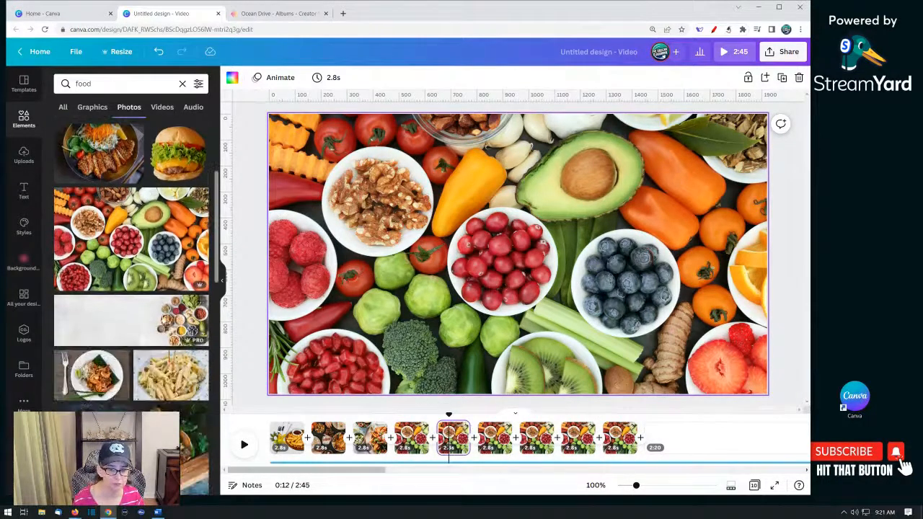
left_click_drag(168, 238, 292, 259)
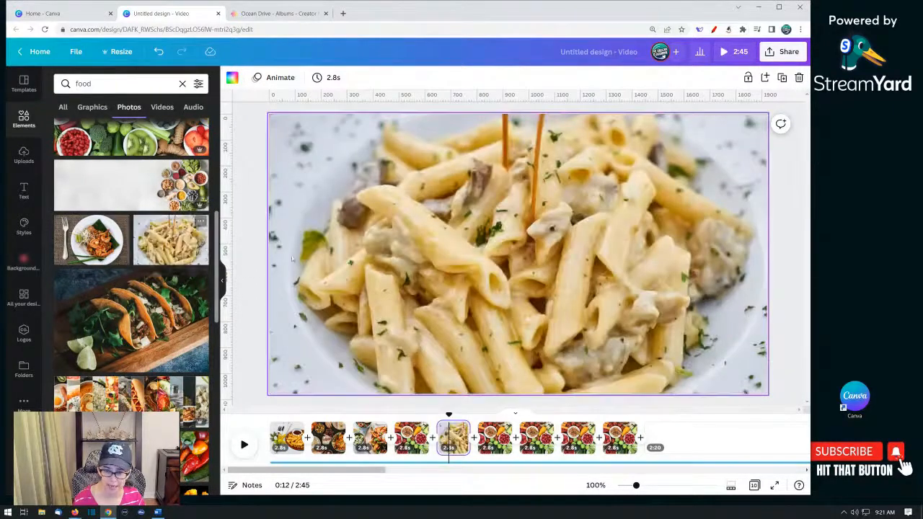
left_click(495, 438)
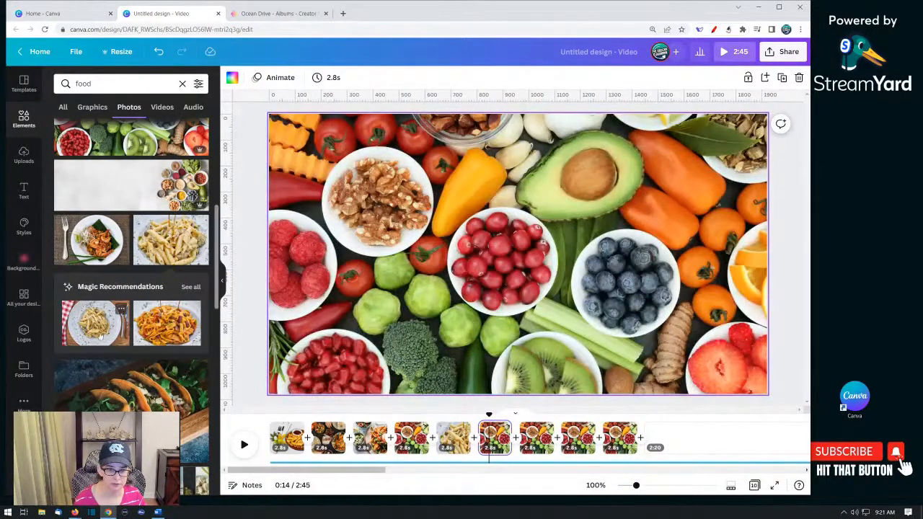
left_click_drag(166, 323, 305, 285)
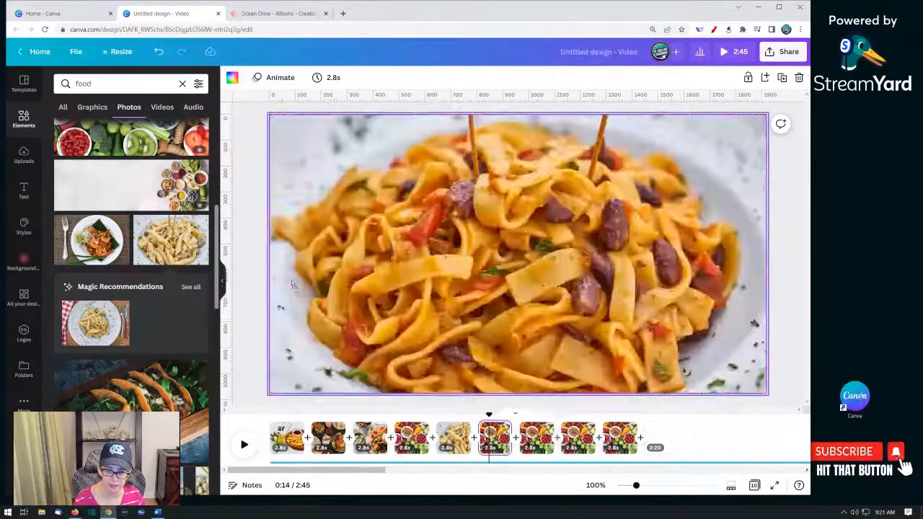
- Replace the seventh and eighth pages' photos with a tacos photo and a beet salad bowl photo
left_click(530, 447)
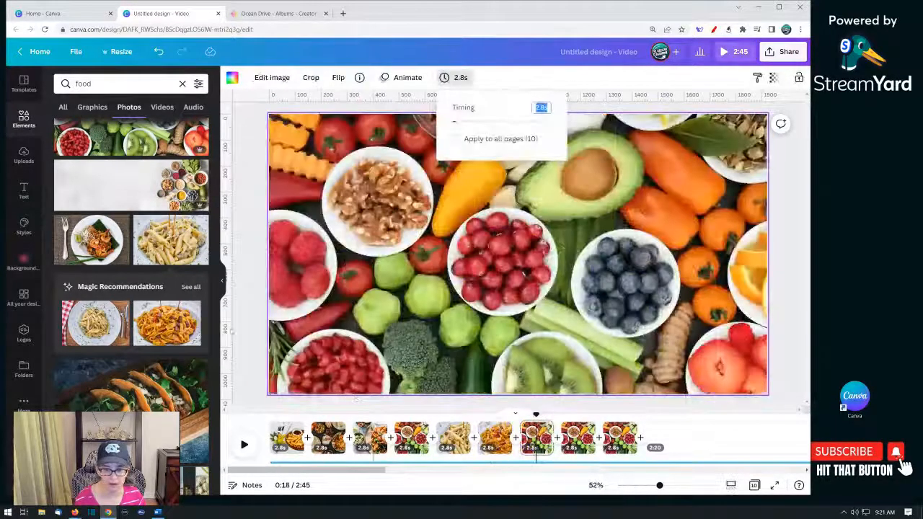
left_click_drag(123, 251, 286, 242)
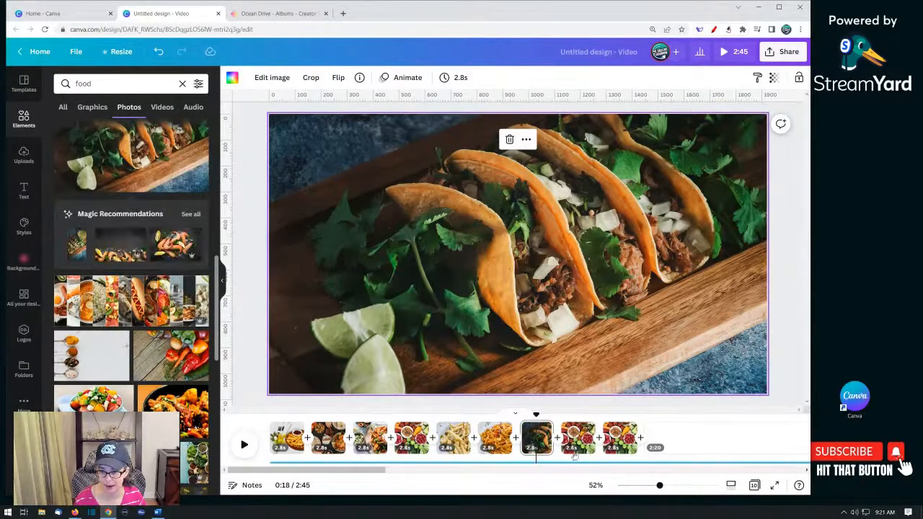
left_click(574, 448)
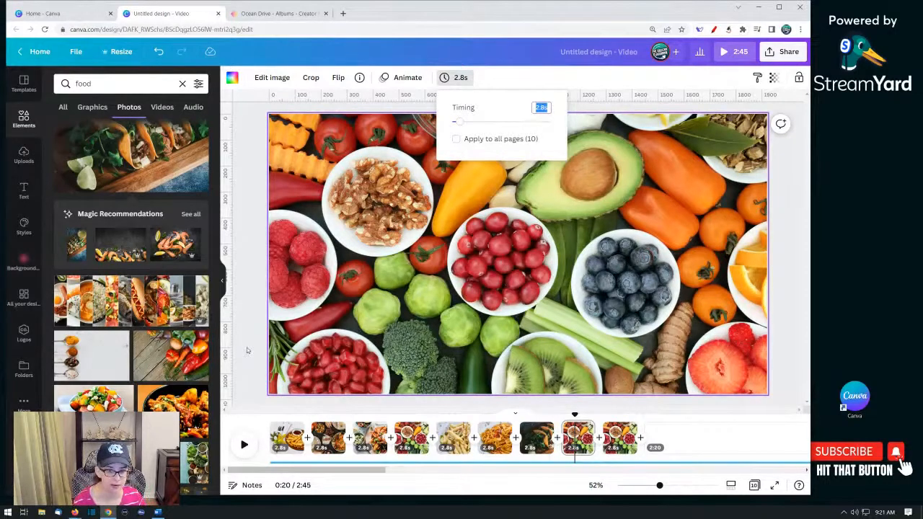
scroll(124, 376, "down", 5)
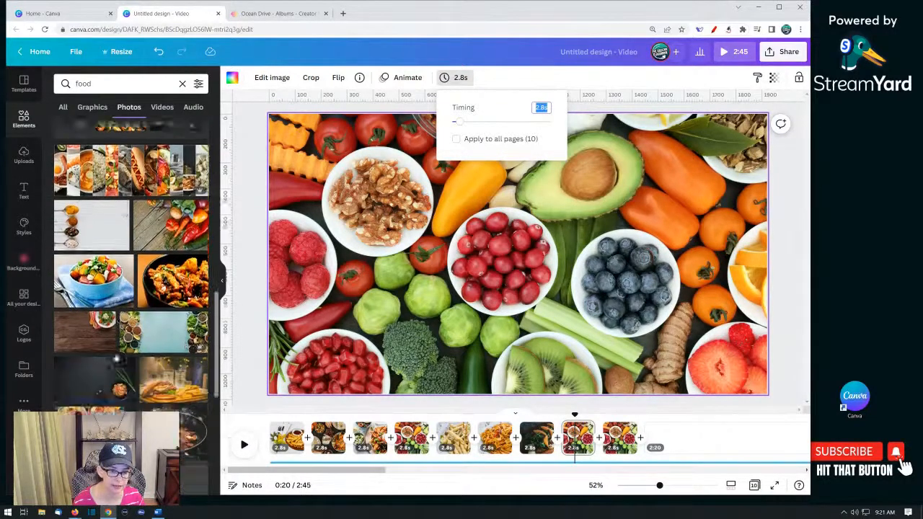
left_click_drag(89, 186, 465, 261)
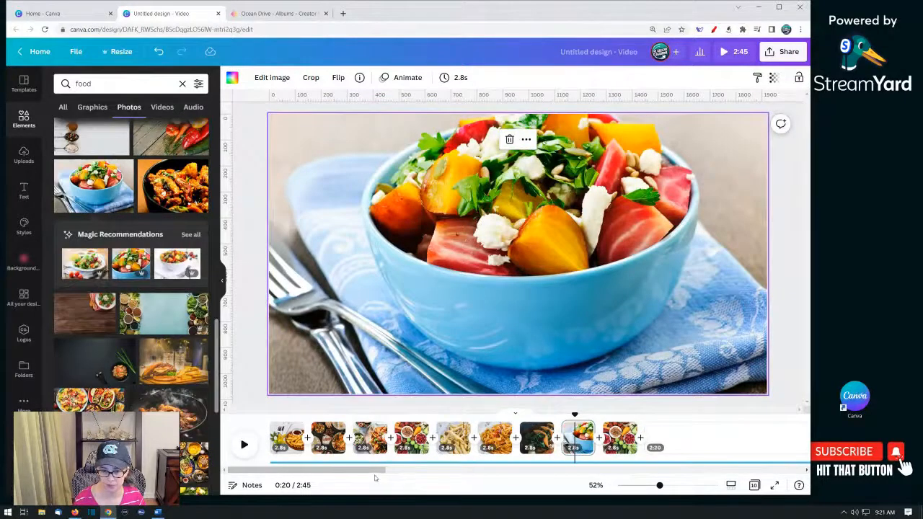
- Replace the last page's photo with a burger and fries photo
left_click_drag(377, 470, 433, 471)
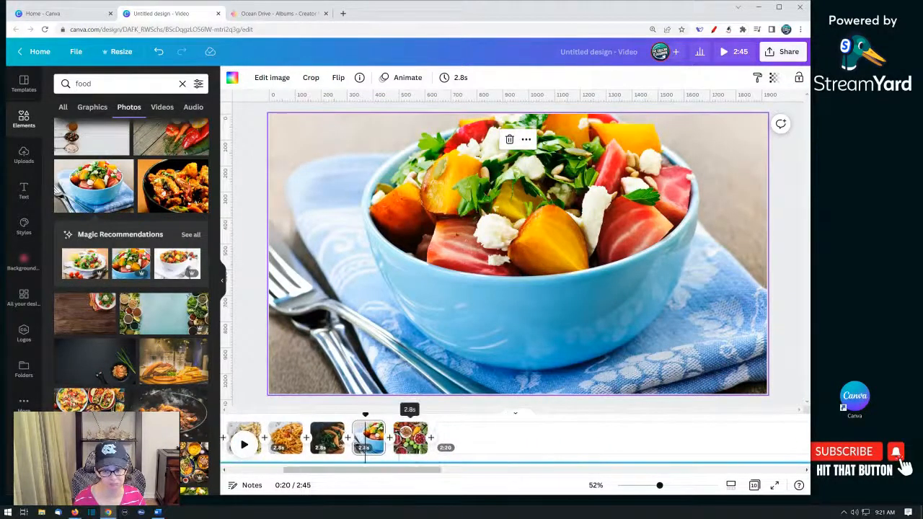
left_click(409, 437)
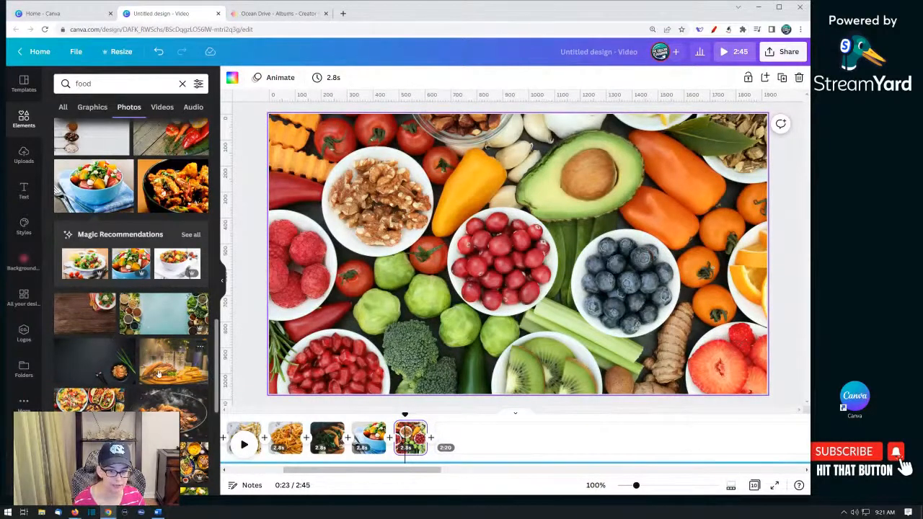
left_click_drag(164, 372, 476, 339)
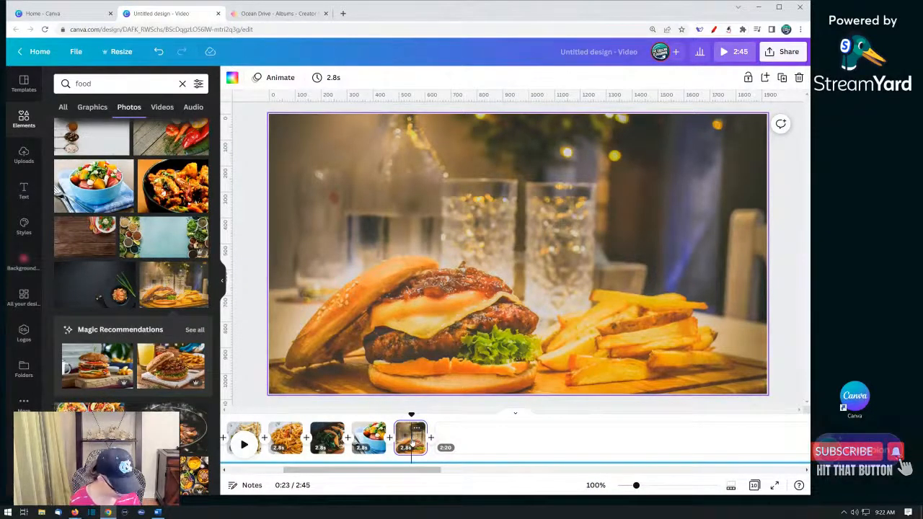
- Duplicate the burger and fries page four times
key("ctrl+d")
key("ctrl+d")
key("ctrl+d")
key("ctrl+d")
key("ctrl+d")
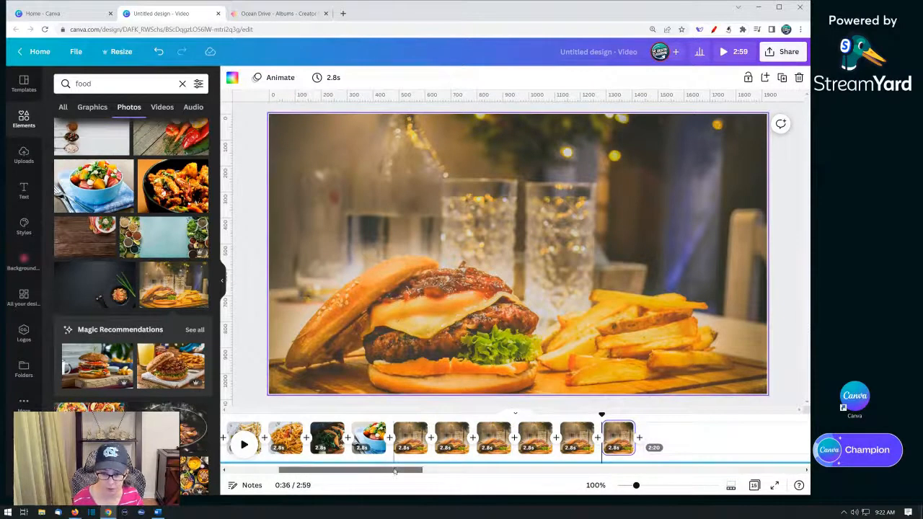
- Replace the first duplicated burger page's photo with a chicken and vegetable bowl photo
scroll(389, 443, "right", 3)
left_click(356, 438)
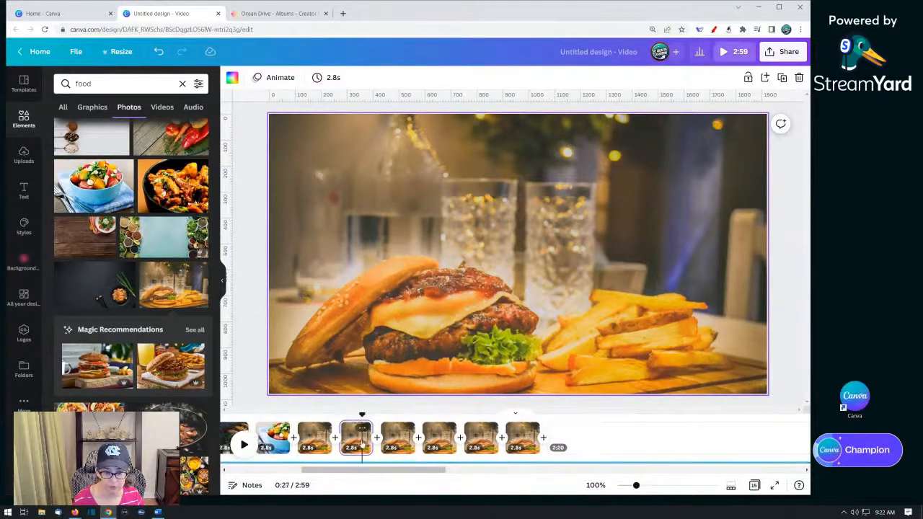
scroll(148, 365, "down", 3)
scroll(130, 305, "down", 2)
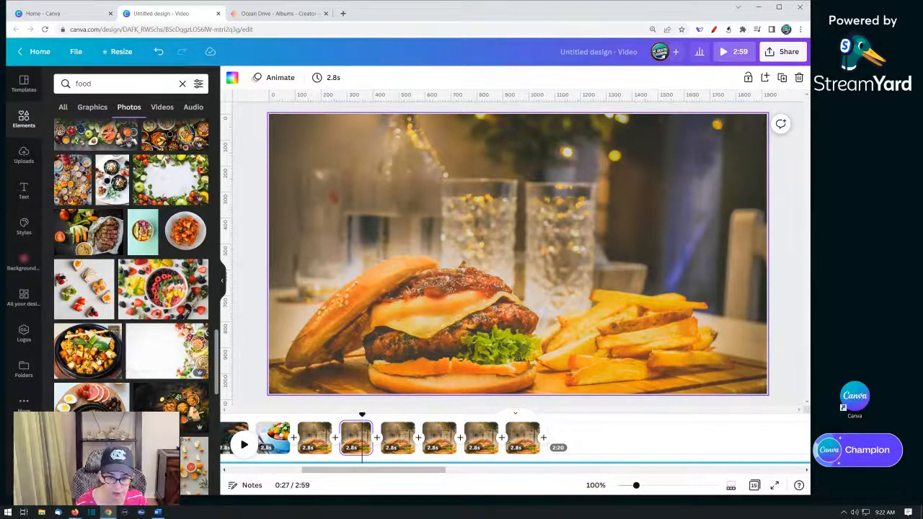
left_click_drag(97, 359, 288, 318)
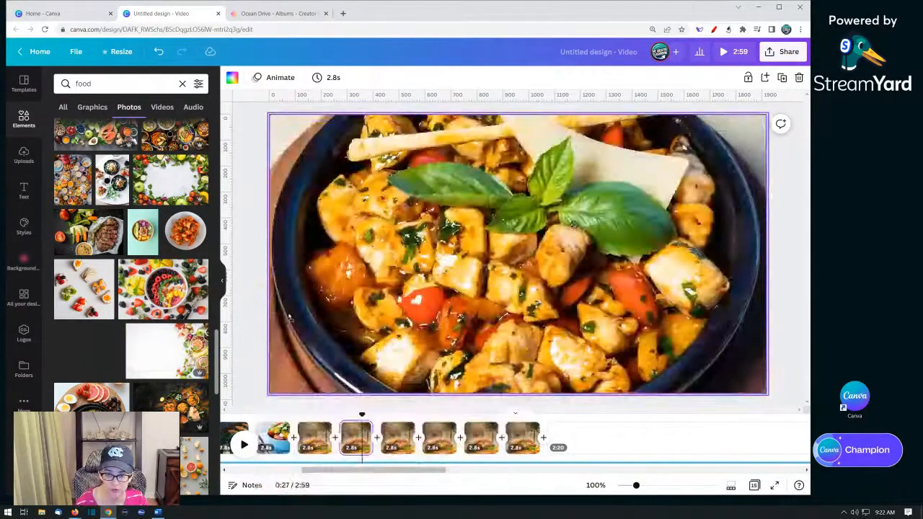
- Replace the next burger page's photo with a vegetable stir-fry pan photo, undoing the extra change
left_click(398, 437)
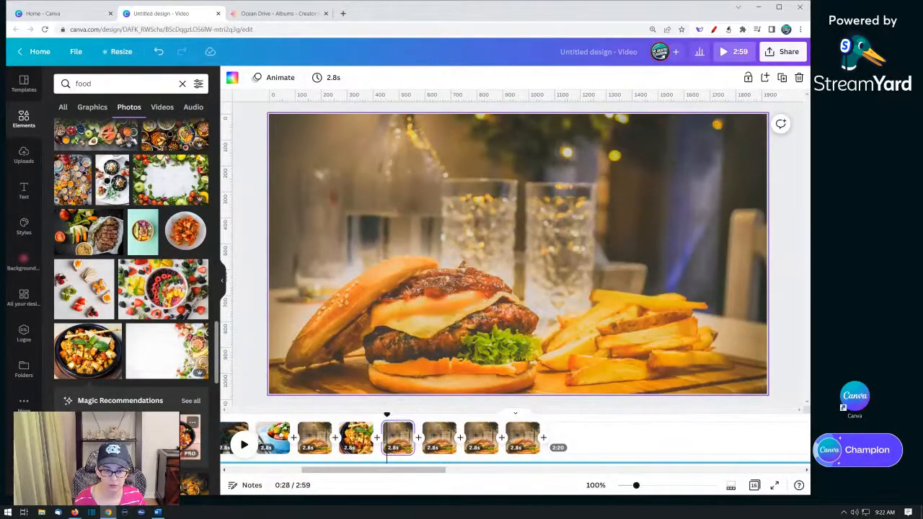
left_click_drag(87, 351, 281, 343)
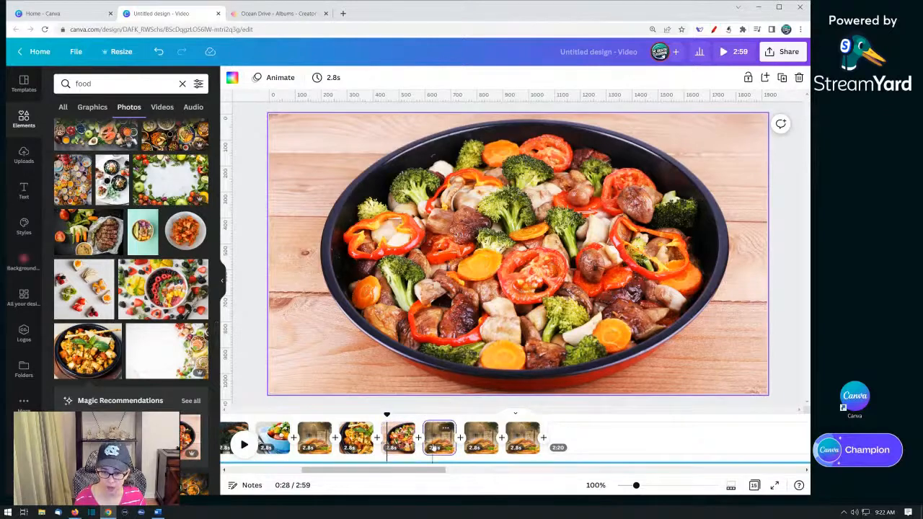
key("ctrl+z")
- Add a vegetable rice bowl photo to the next page and set it as the page background
scroll(129, 302, "down", 5)
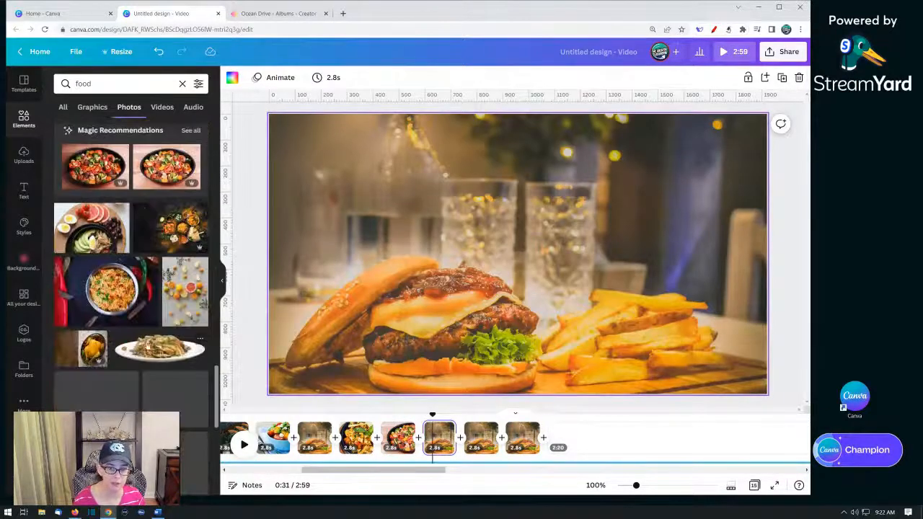
left_click(106, 296)
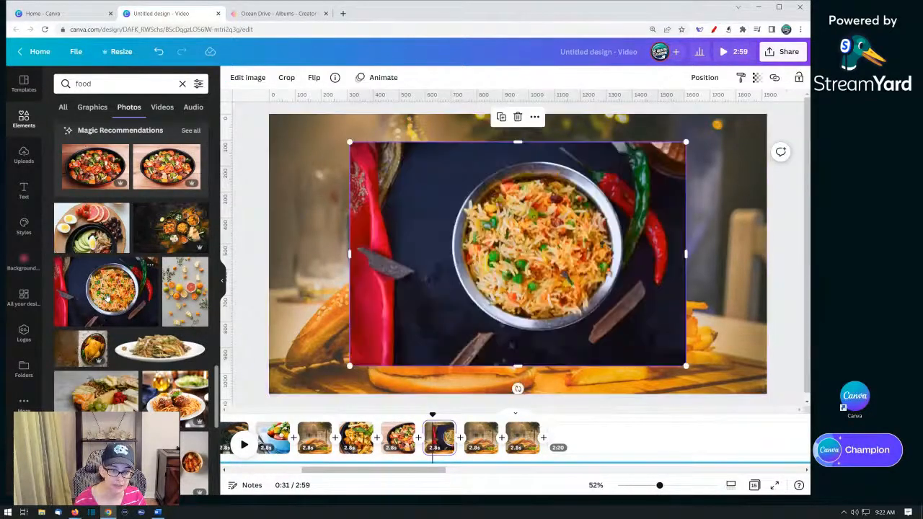
right_click(528, 256)
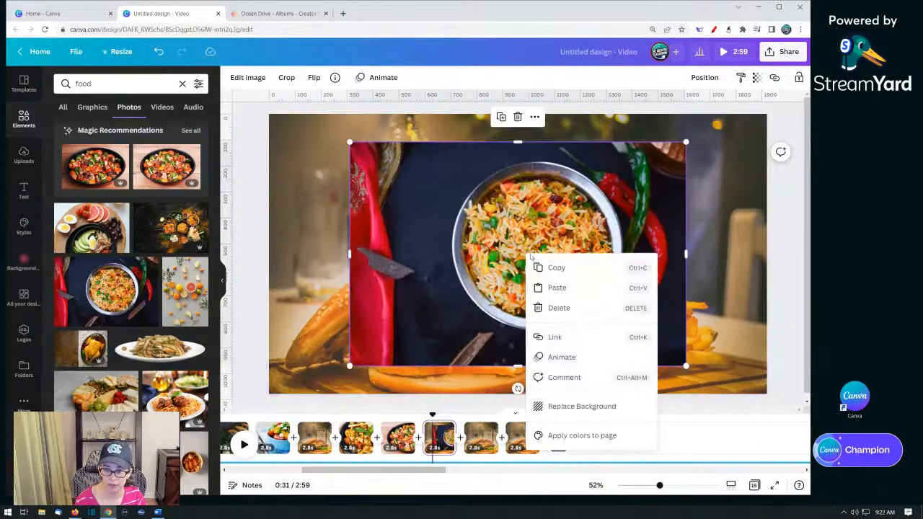
left_click(607, 408)
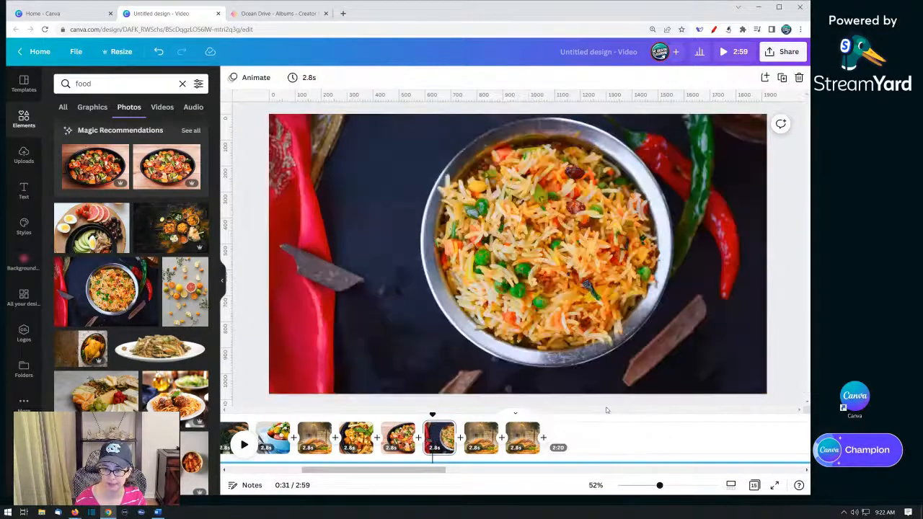
- Add a cheese platter photo to the next page and enlarge it to cover the whole page
left_click(482, 438)
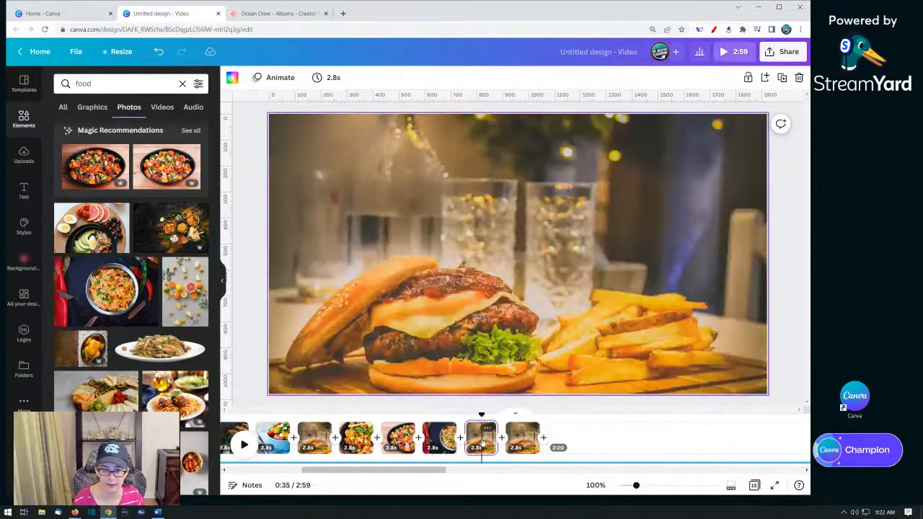
scroll(113, 272, "down", 2)
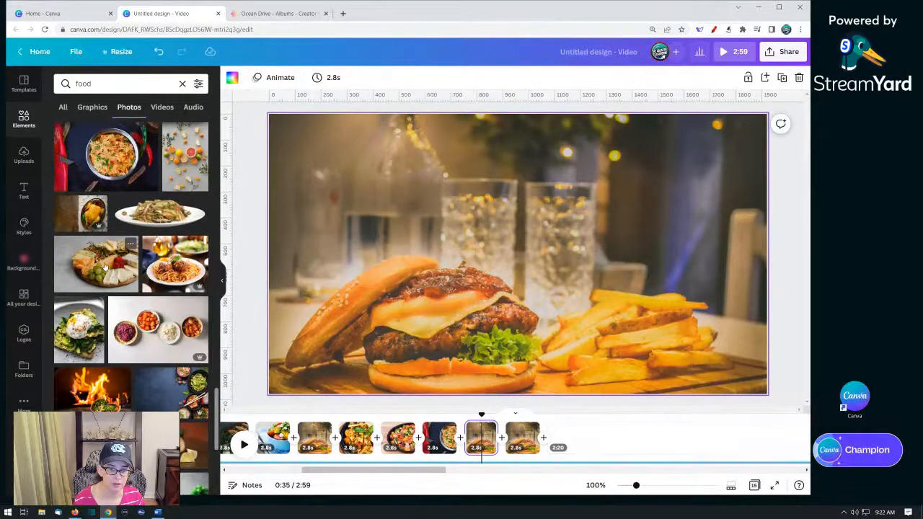
left_click(105, 267)
left_click_drag(491, 256, 430, 243)
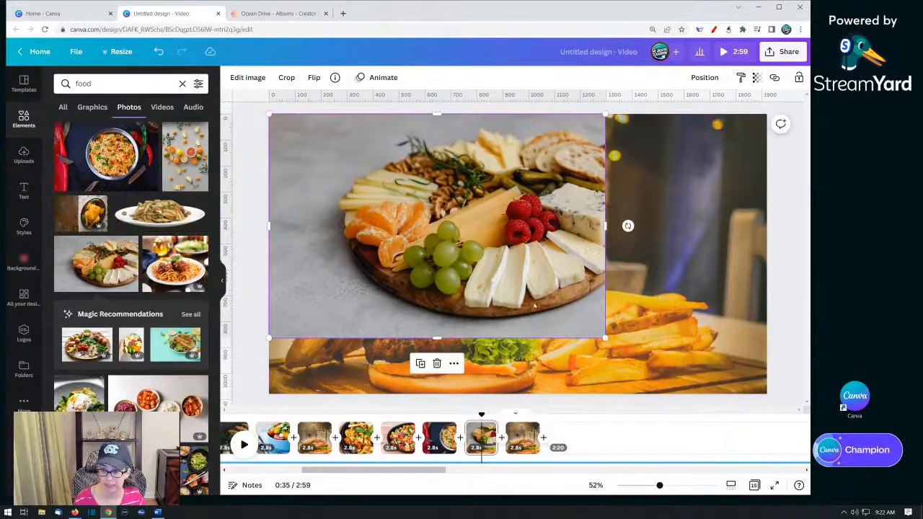
left_click_drag(604, 340, 807, 440)
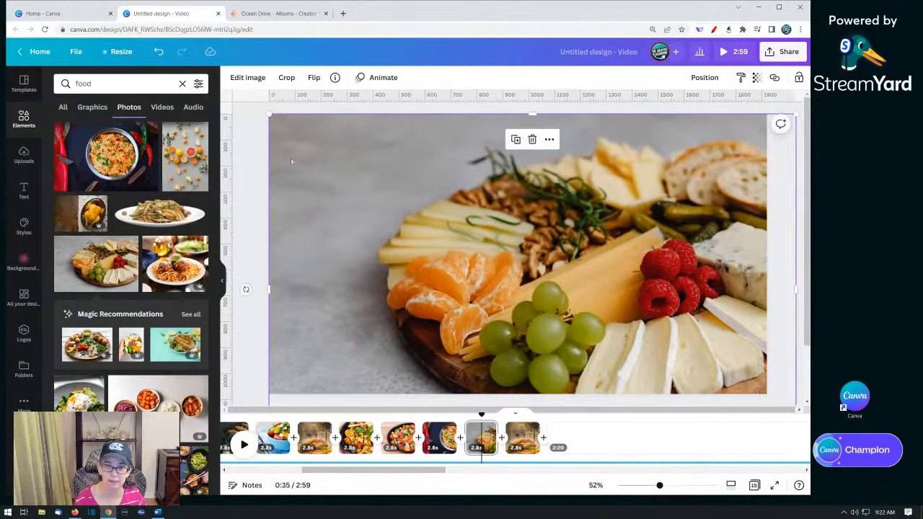
left_click(248, 155)
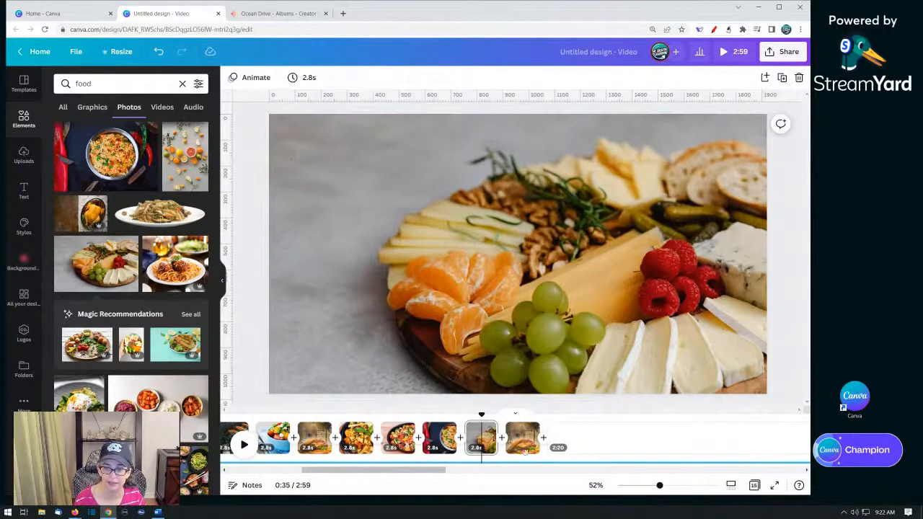
- Replace the last page's photo with a fried shrimp salad photo
left_click(522, 438)
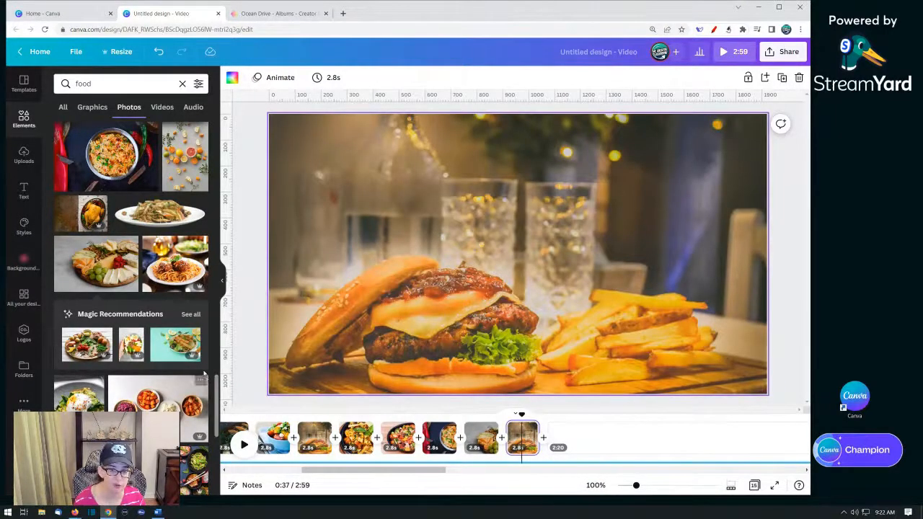
left_click_drag(173, 352, 325, 337)
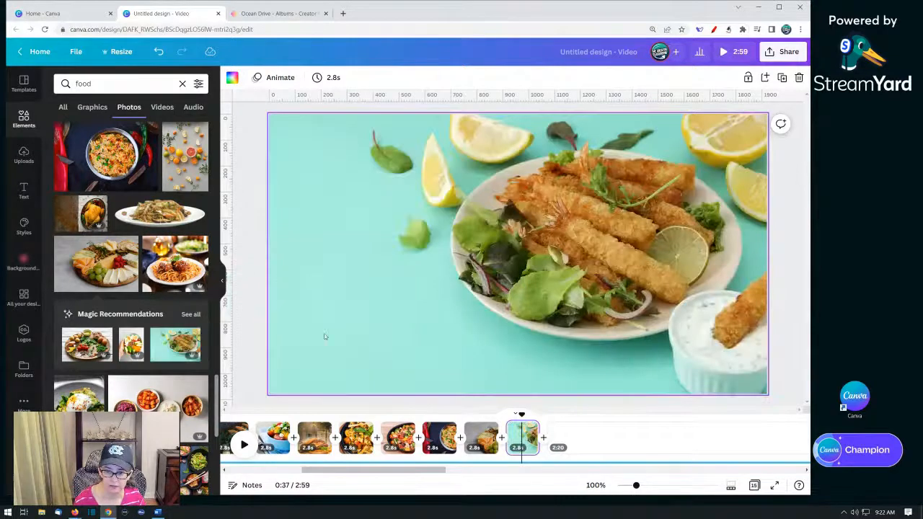
- Duplicate the fried shrimp page six times
left_click(518, 448)
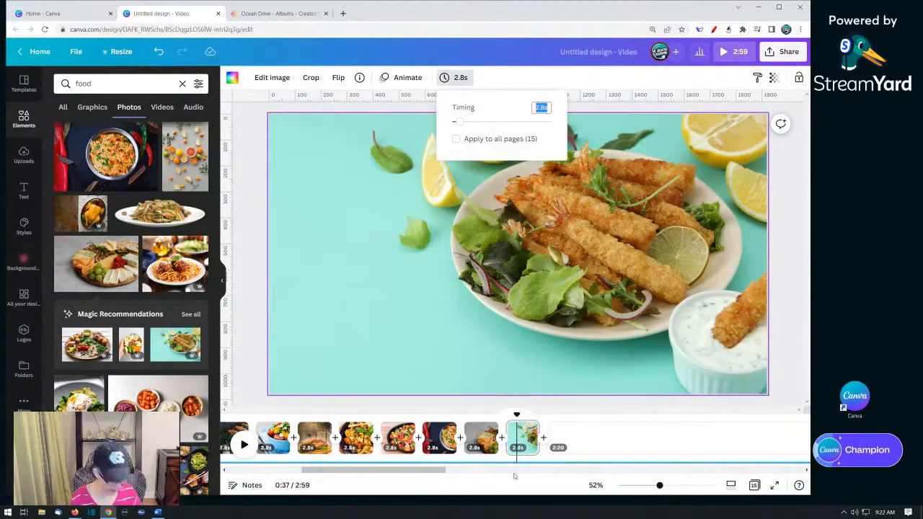
key("ctrl+d")
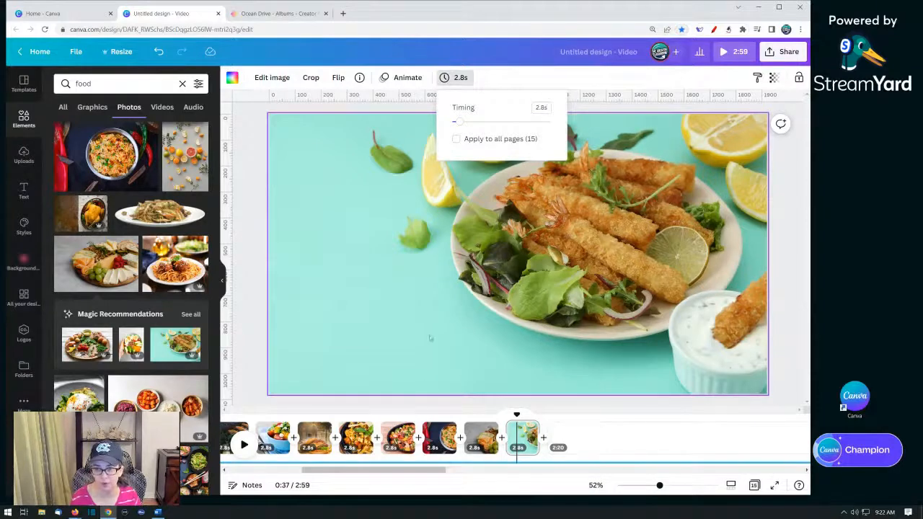
left_click(430, 337)
left_click(519, 448)
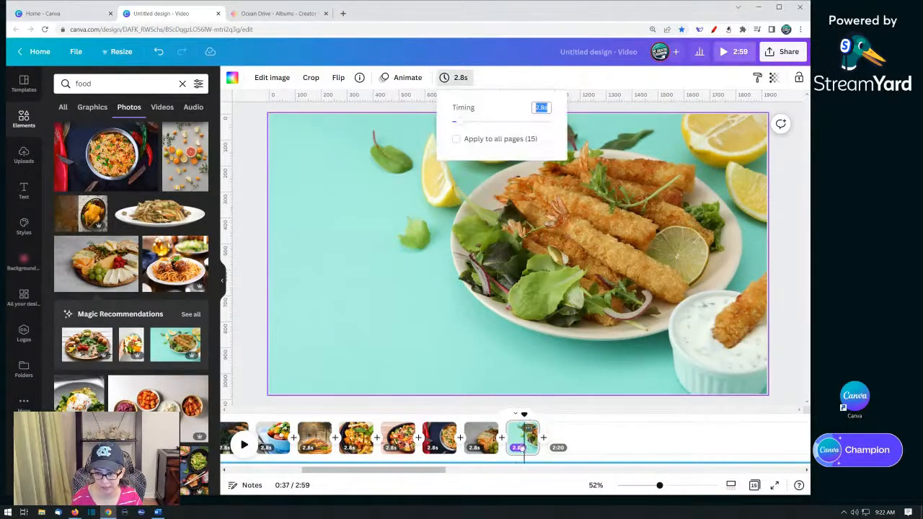
left_click(518, 447)
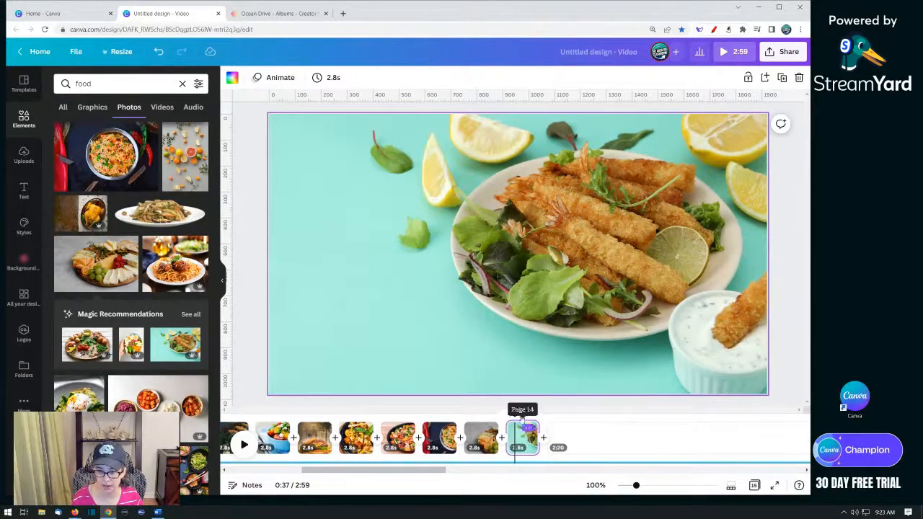
key("ctrl+d")
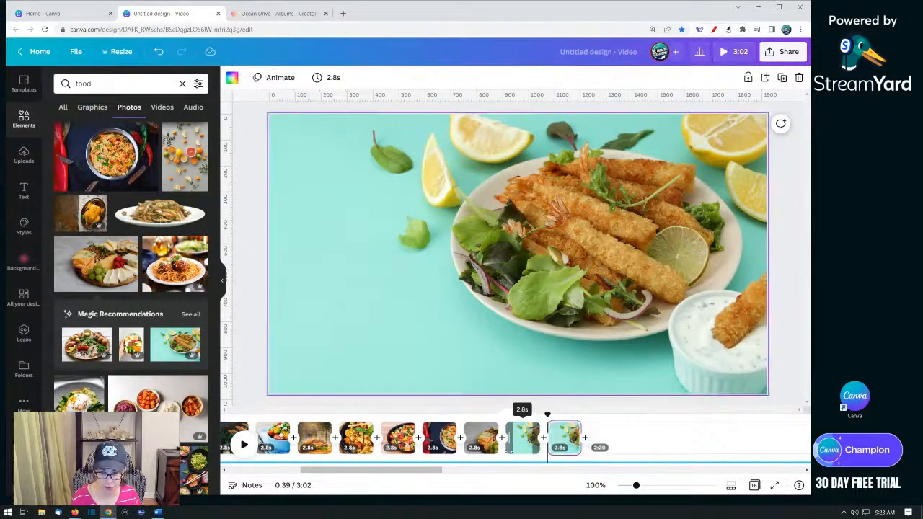
key("ctrl+d")
key("ctrl+d")
key("ctrl+d")
key("ctrl+d")
key("ctrl+d")
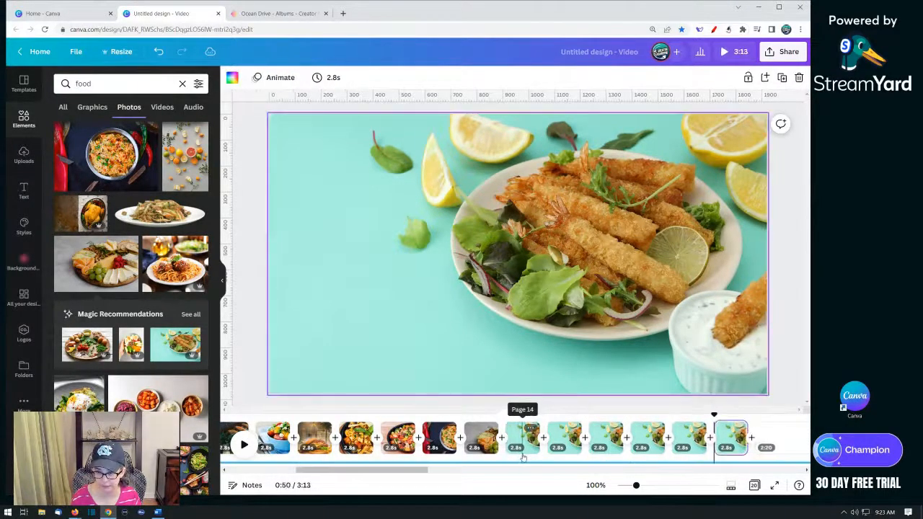
- Replace the first shrimp copy's photo with a burrito over fire photo
left_click_drag(397, 474, 447, 475)
left_click(340, 445)
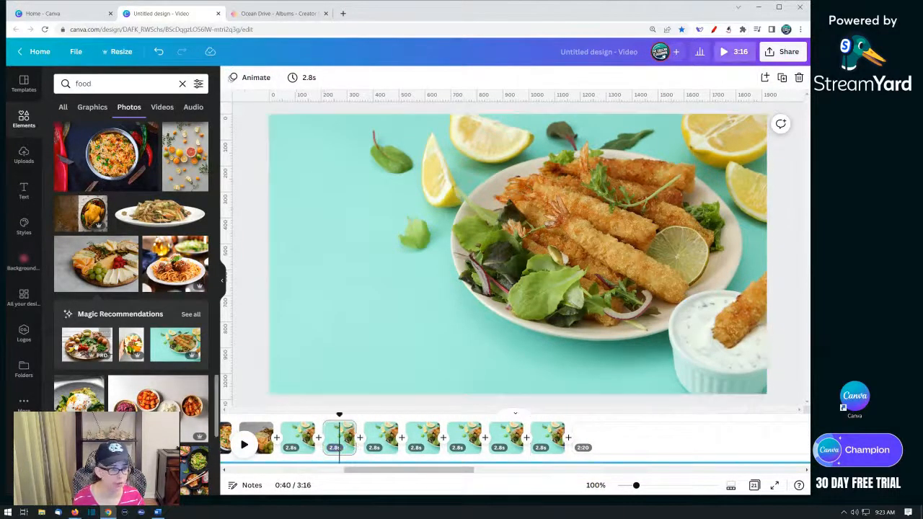
scroll(108, 353, "down", 3)
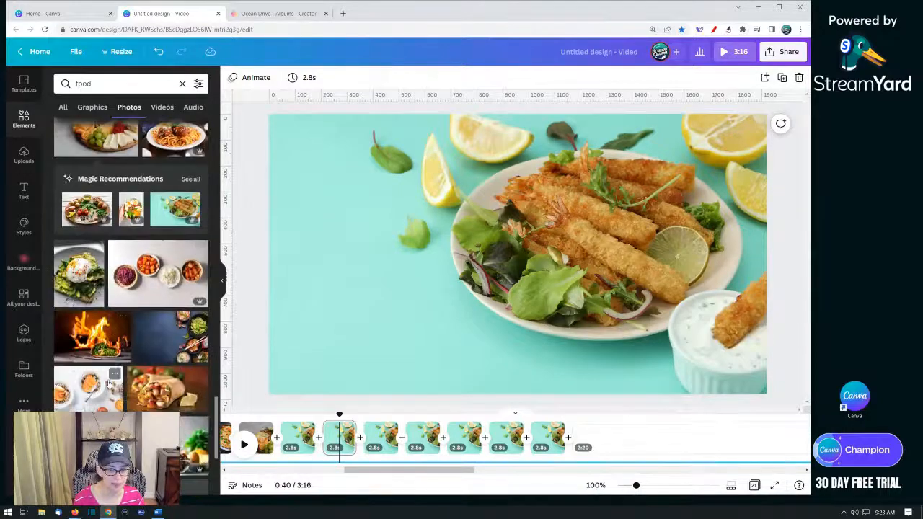
left_click_drag(93, 249, 294, 257)
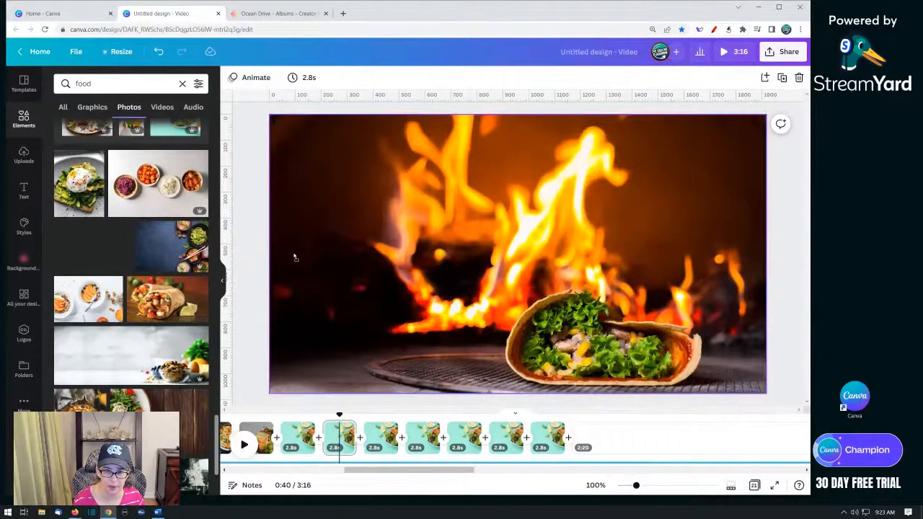
- Replace the next two shrimp pages' photos with a burrito photo and a food bowls banner photo
left_click(387, 443)
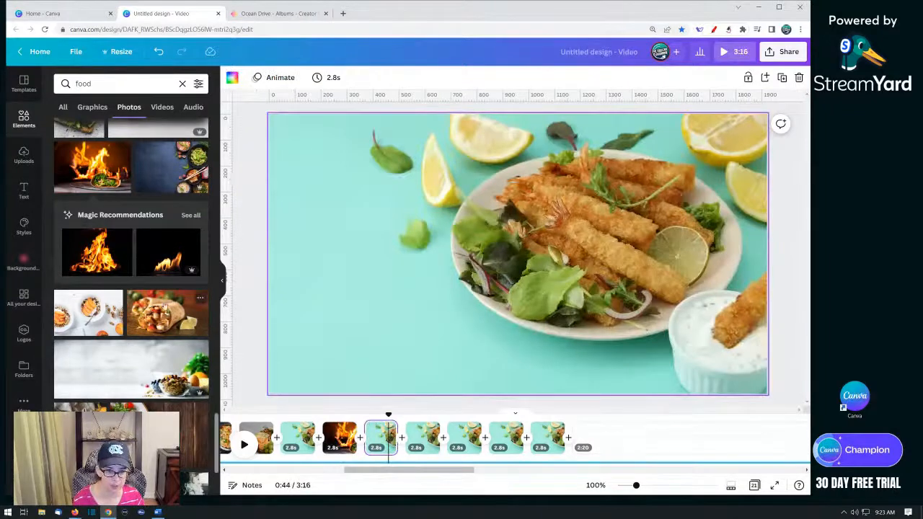
left_click_drag(164, 306, 280, 279)
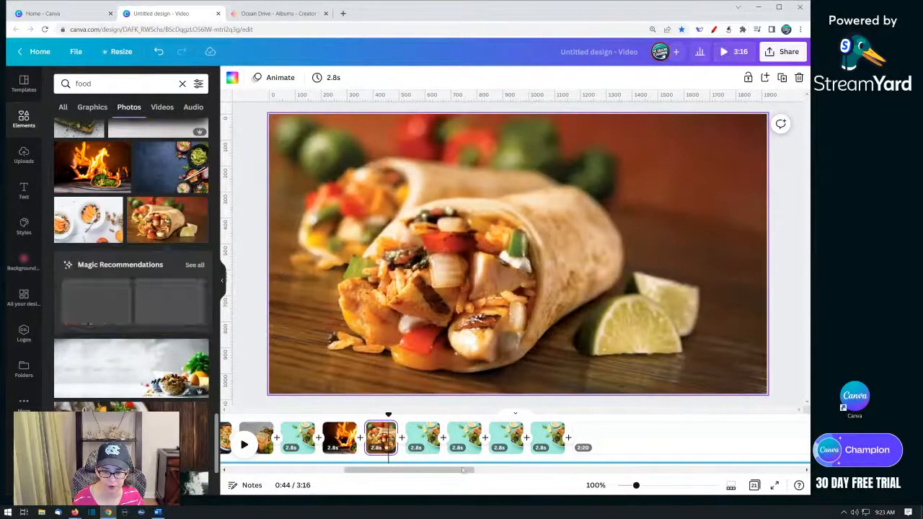
left_click(422, 441)
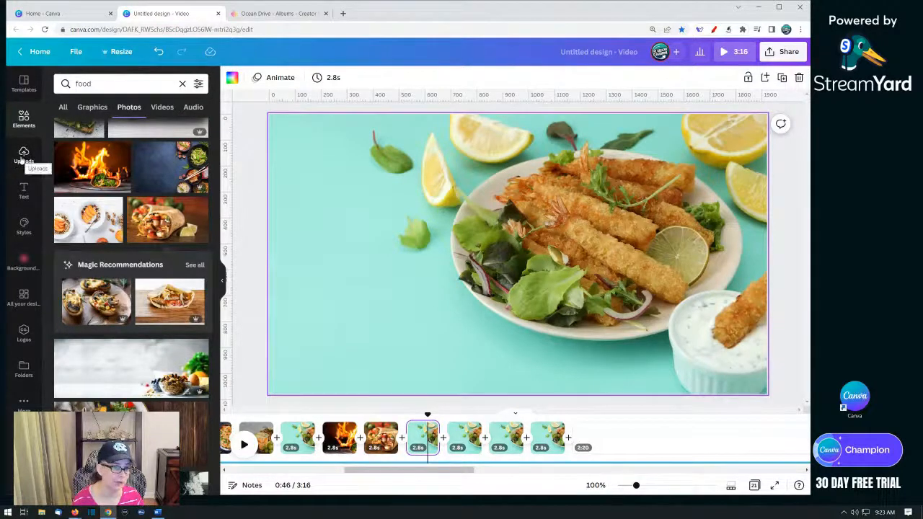
scroll(126, 354, "down", 5)
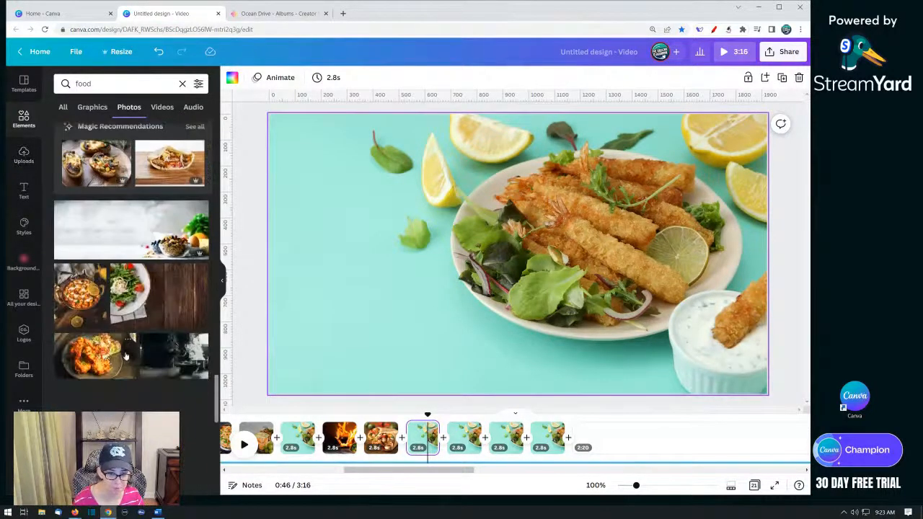
left_click_drag(176, 238, 419, 436)
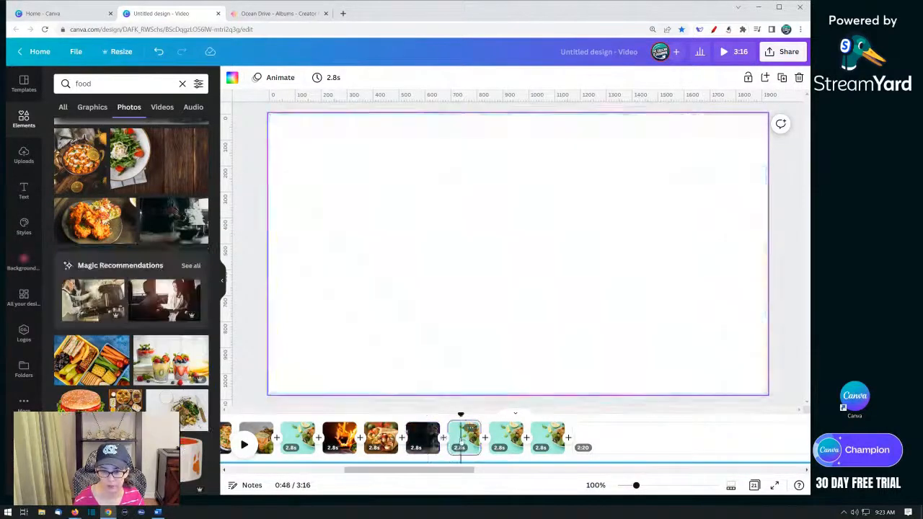
- Replace the next two shrimp pages' photos with a fruit parfait cups photo and a pancake stack photo
scroll(80, 327, "down", 2)
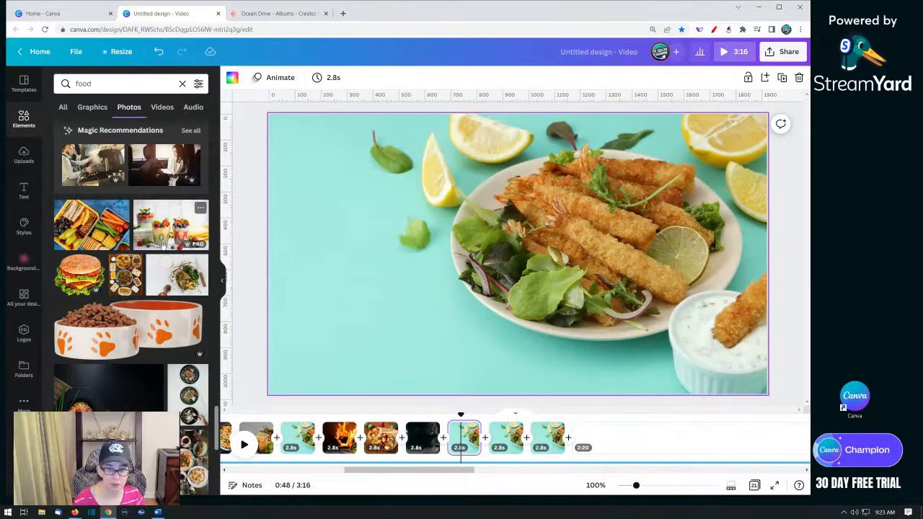
left_click_drag(166, 231, 404, 348)
left_click(506, 437)
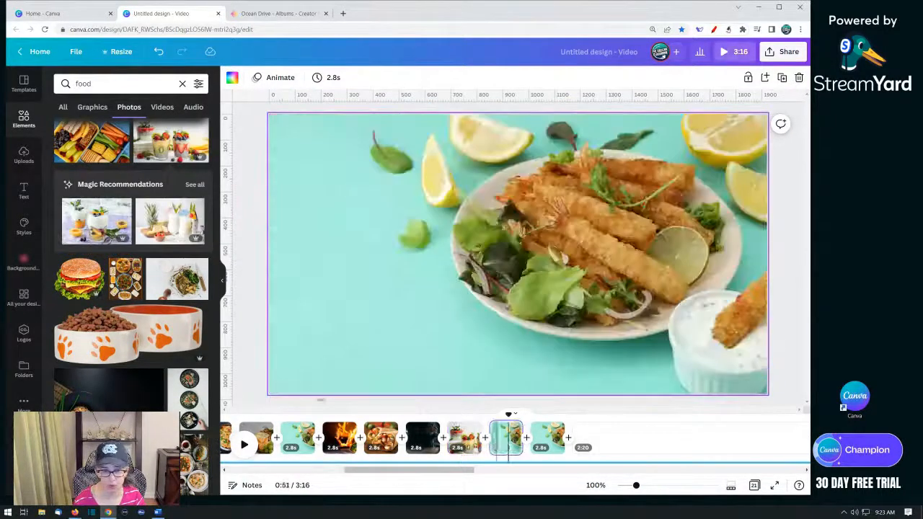
scroll(63, 326, "down", 3)
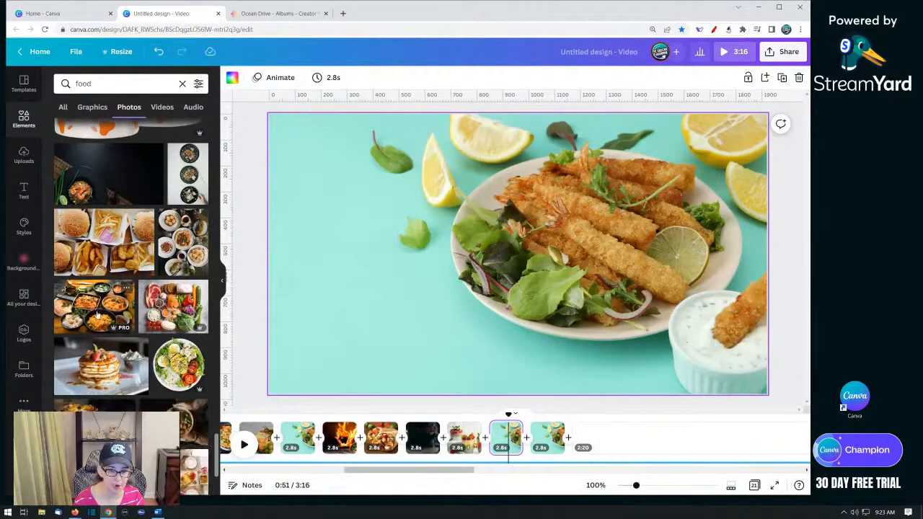
left_click_drag(104, 375, 290, 304)
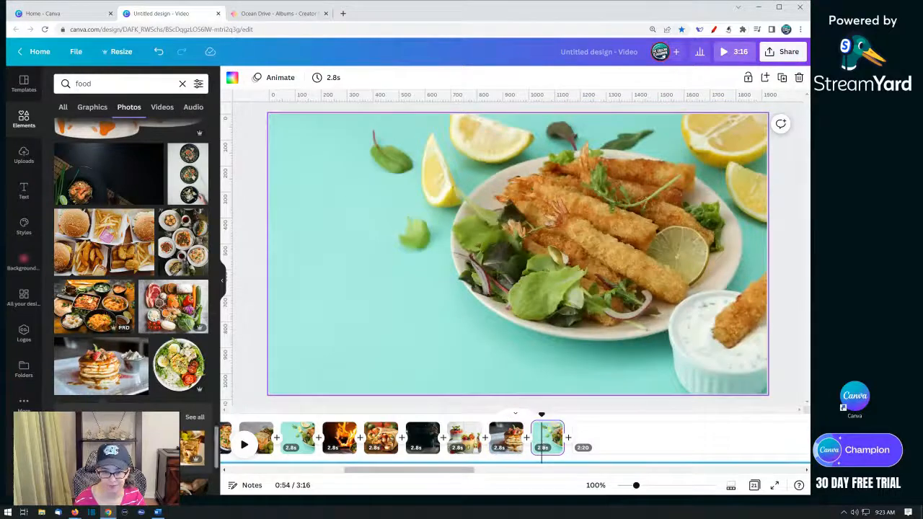
- Replace the last fried shrimp page's photo with a grilled paneer skewers photo from the food results
scroll(155, 321, "down", 15)
scroll(151, 323, "down", 10)
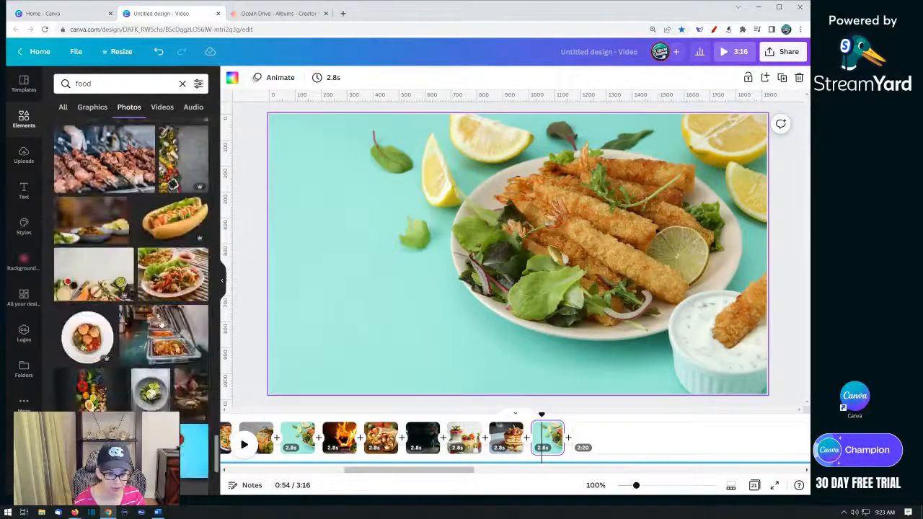
scroll(143, 327, "down", 3)
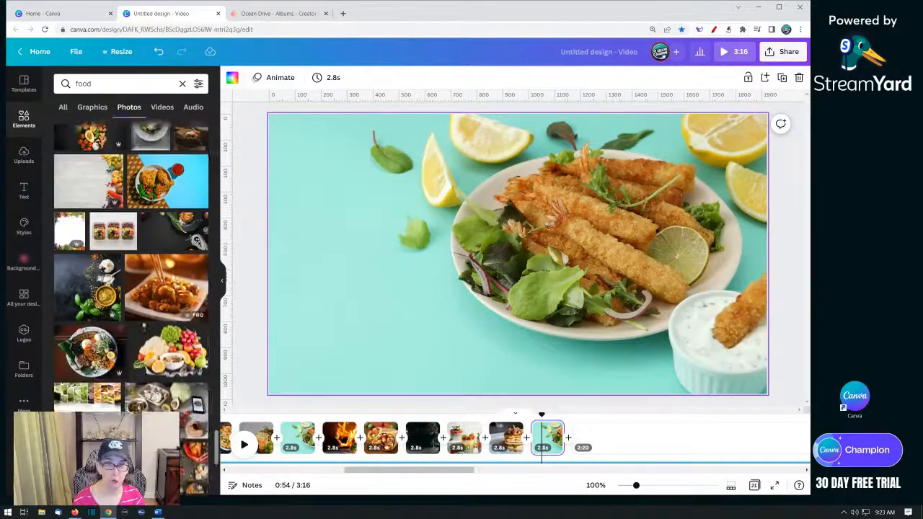
scroll(186, 272, "down", 4)
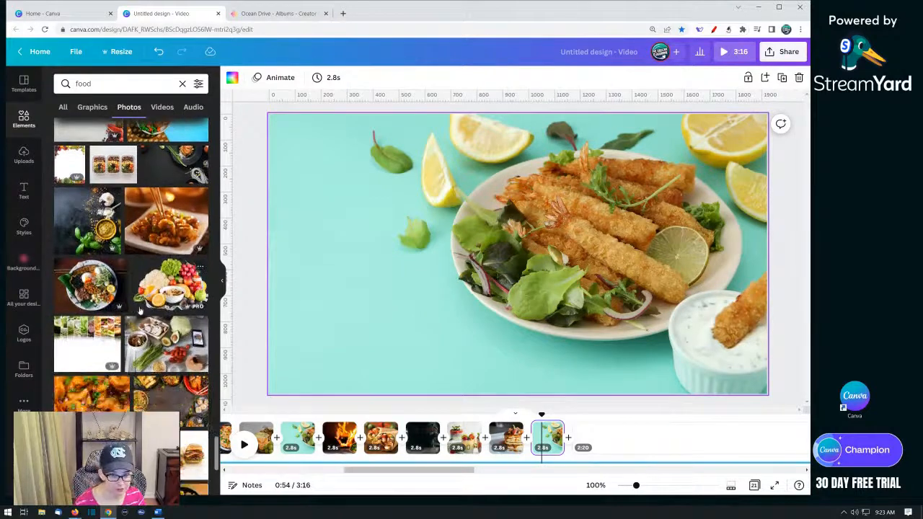
scroll(201, 232, "down", 1)
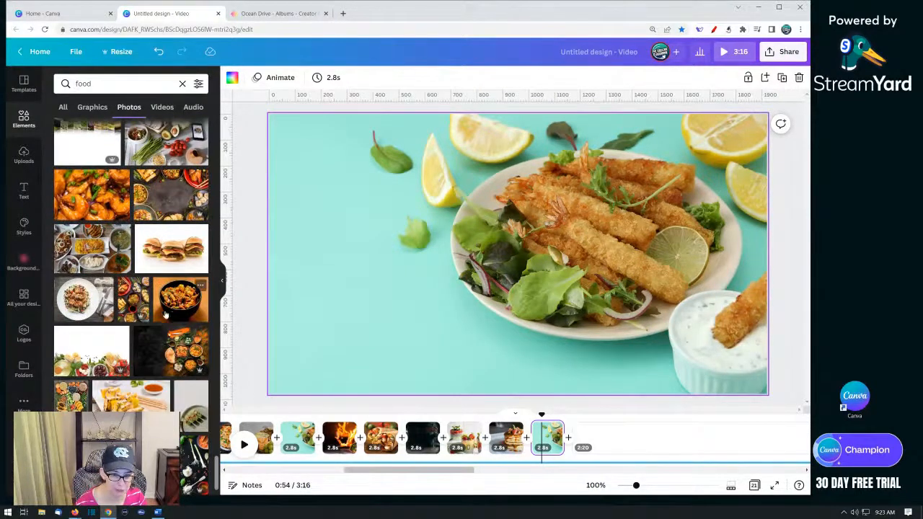
scroll(201, 334, "down", 2)
left_click_drag(123, 353, 294, 319)
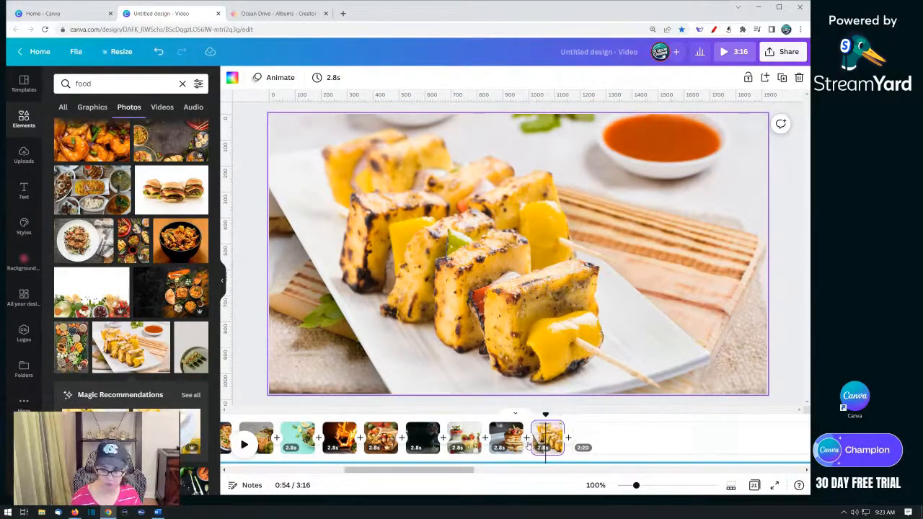
- Duplicate the paneer skewers page five times
key("ctrl+d")
key("ctrl+d")
key("ctrl+d")
key("ctrl+d")
key("ctrl+d")
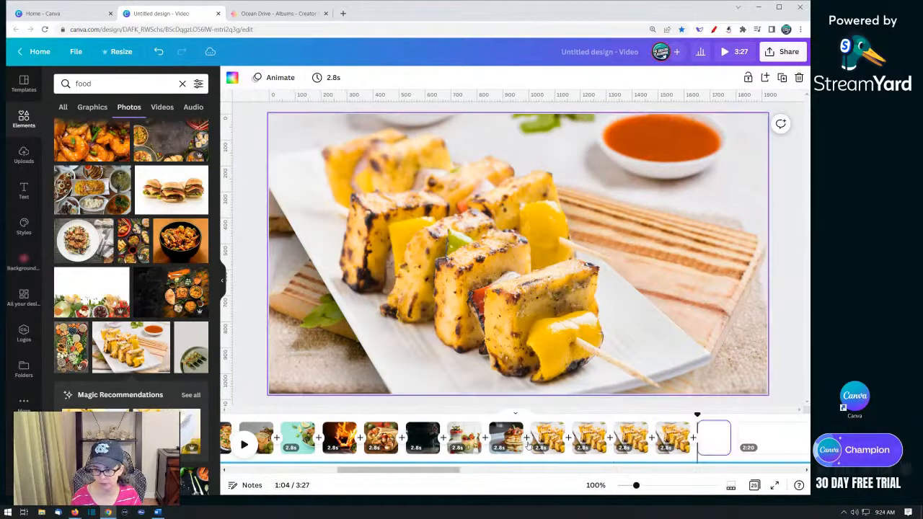
- Search photos for fruit and replace the first paneer copy's photo with a tropical fruit spread photo
left_click(592, 444)
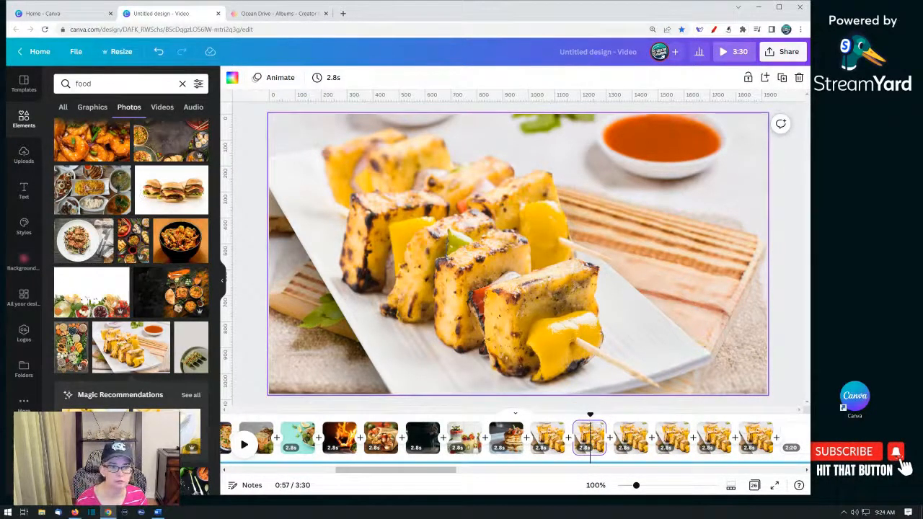
left_click(587, 442)
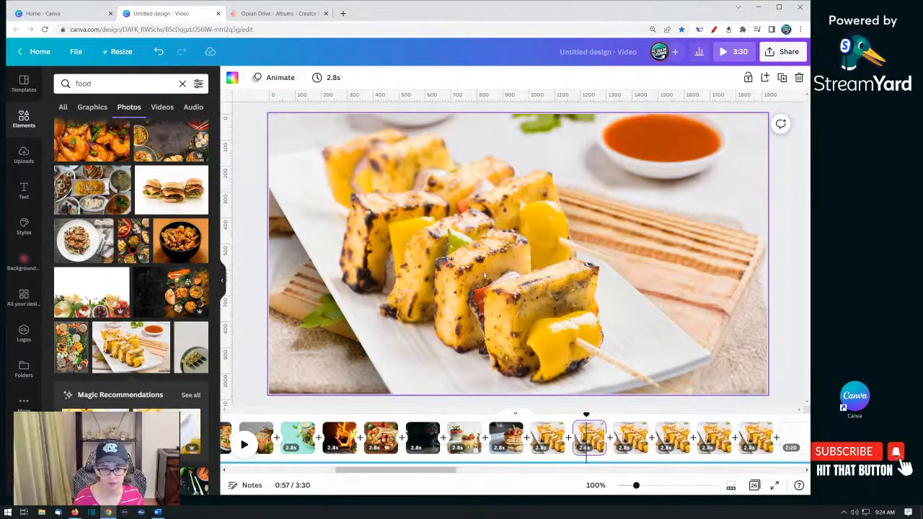
double_click(90, 82)
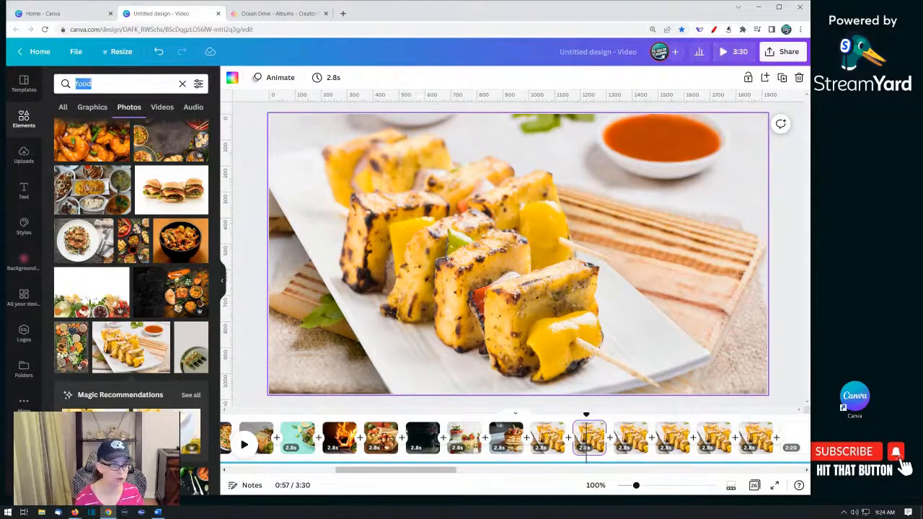
type("fruit")
key("Return")
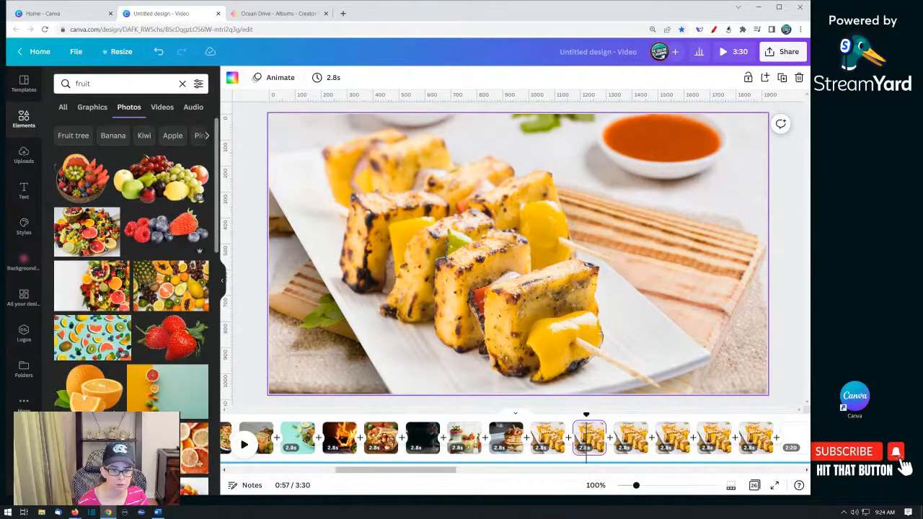
left_click_drag(155, 287, 283, 249)
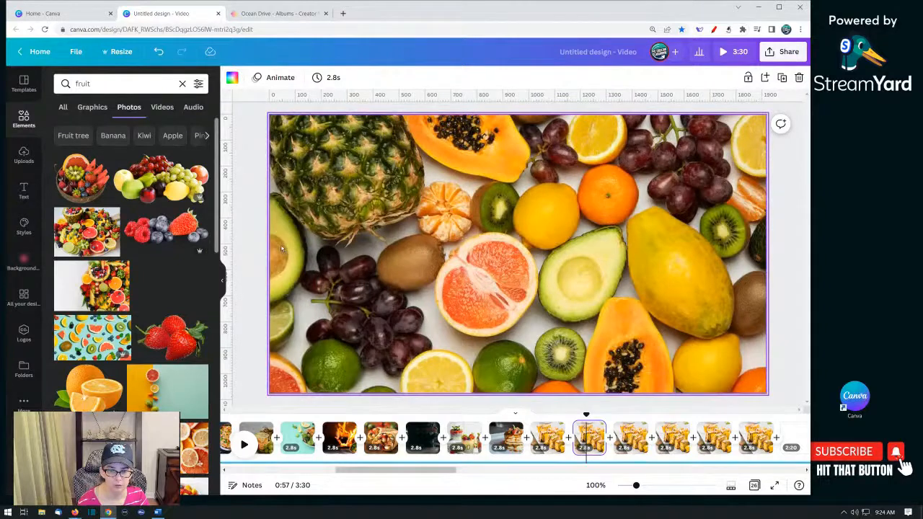
- Set a fruit slices on blue pattern photo as the background of the next paneer page
left_click(636, 443)
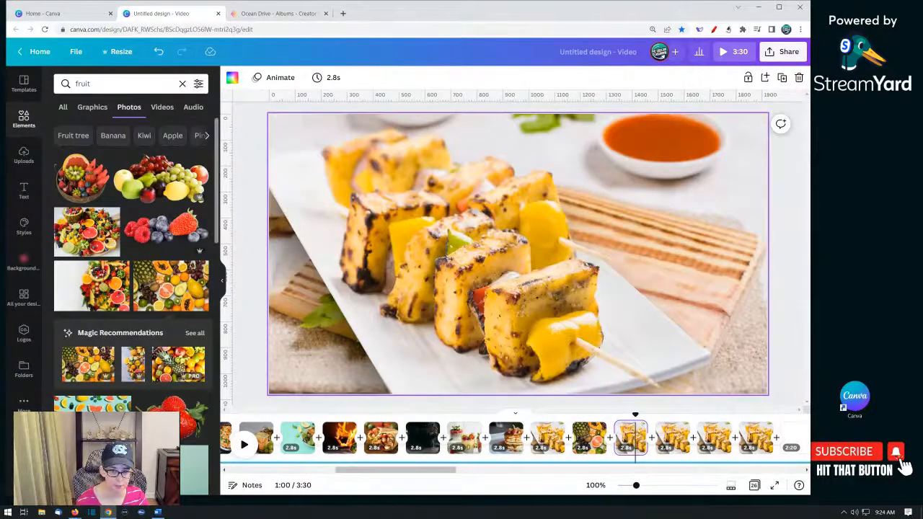
scroll(167, 369, "down", 2)
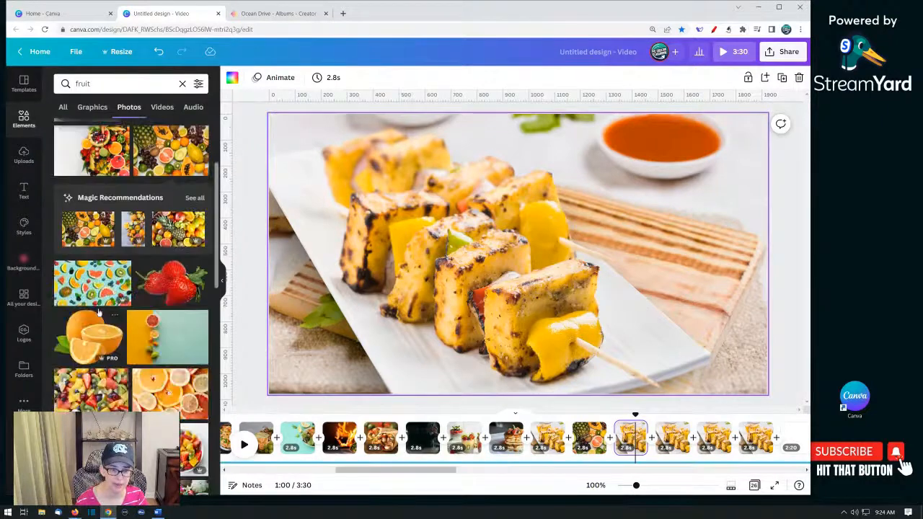
left_click_drag(87, 281, 527, 262)
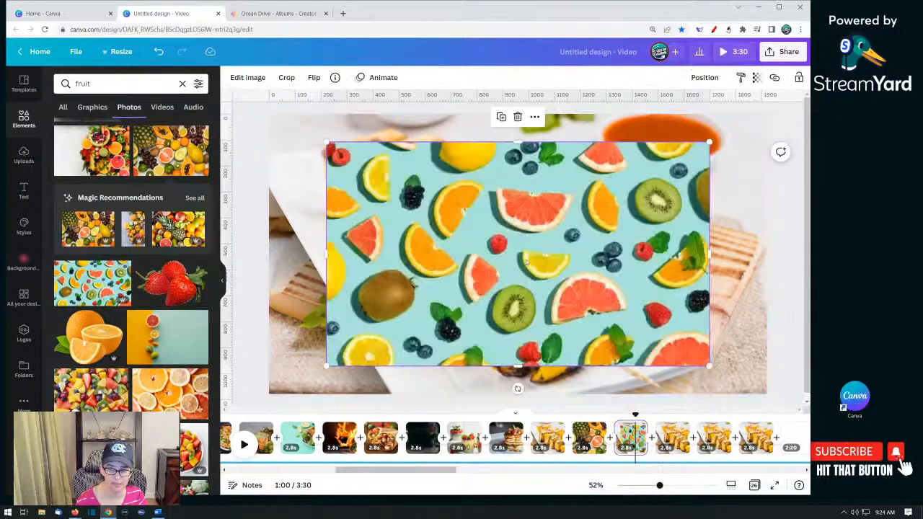
right_click(459, 255)
left_click(521, 401)
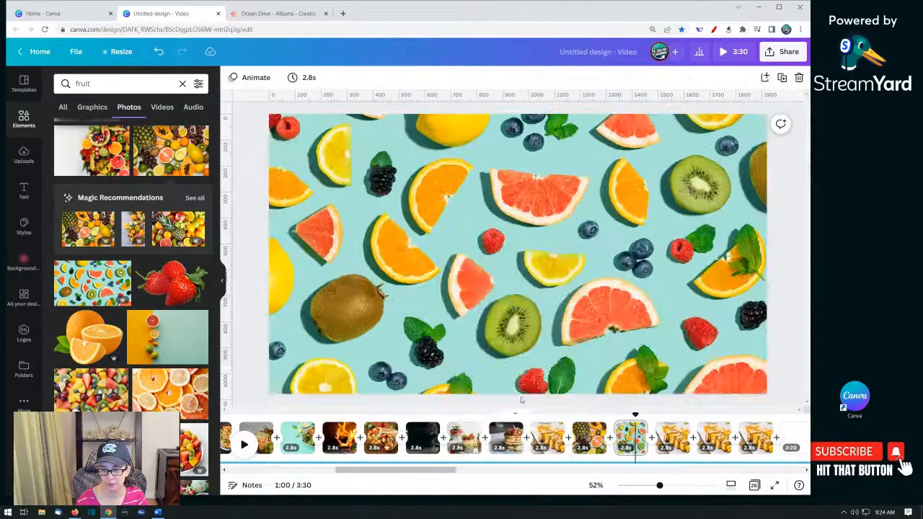
- Add a rainbow fruit on white photo to the next paneer page and enlarge it to cover the page
left_click_drag(449, 470, 500, 471)
left_click(418, 436)
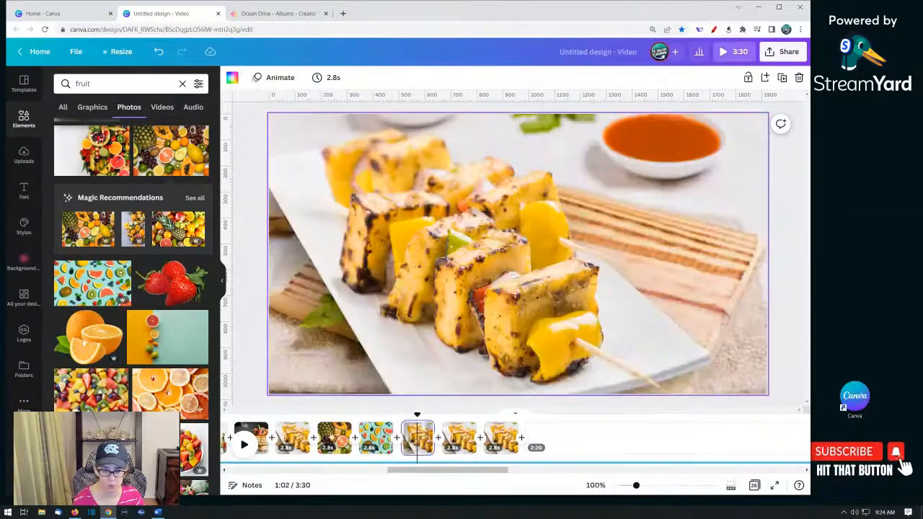
scroll(130, 289, "down", 3)
scroll(96, 302, "down", 2)
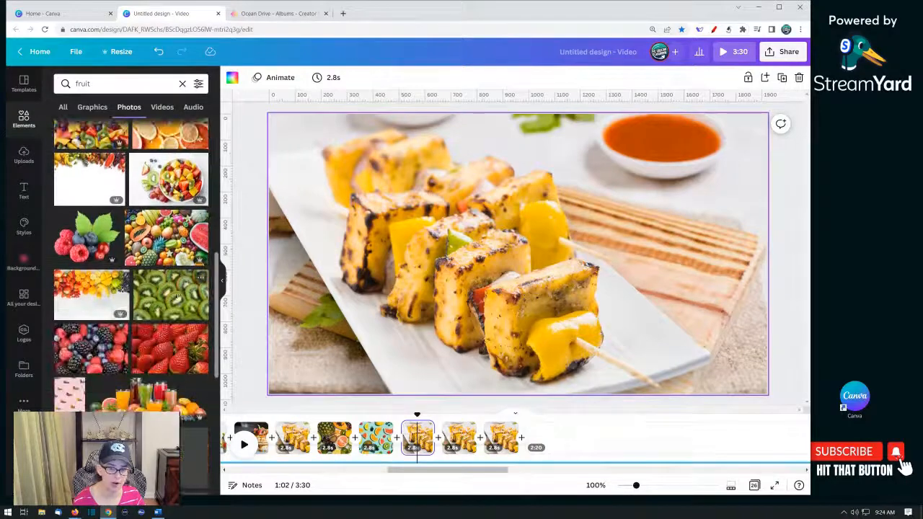
left_click(92, 299)
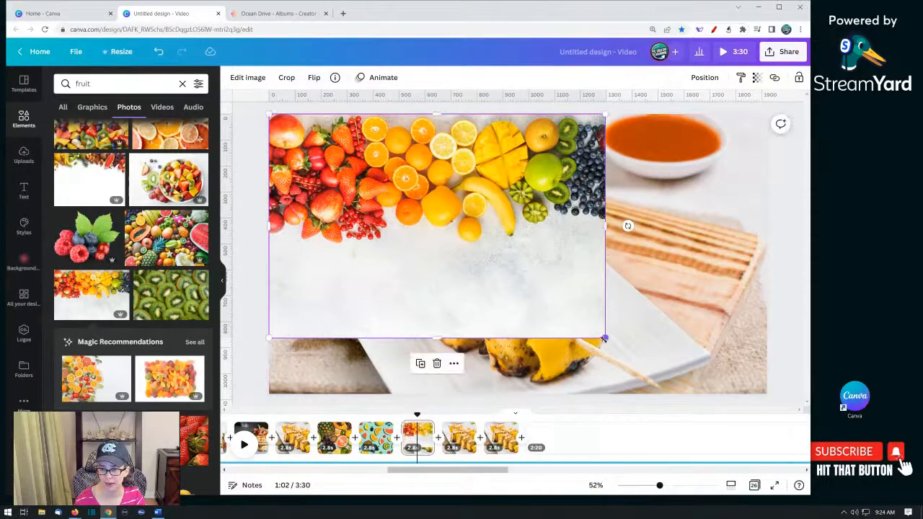
left_click_drag(605, 338, 900, 502)
left_click(262, 153)
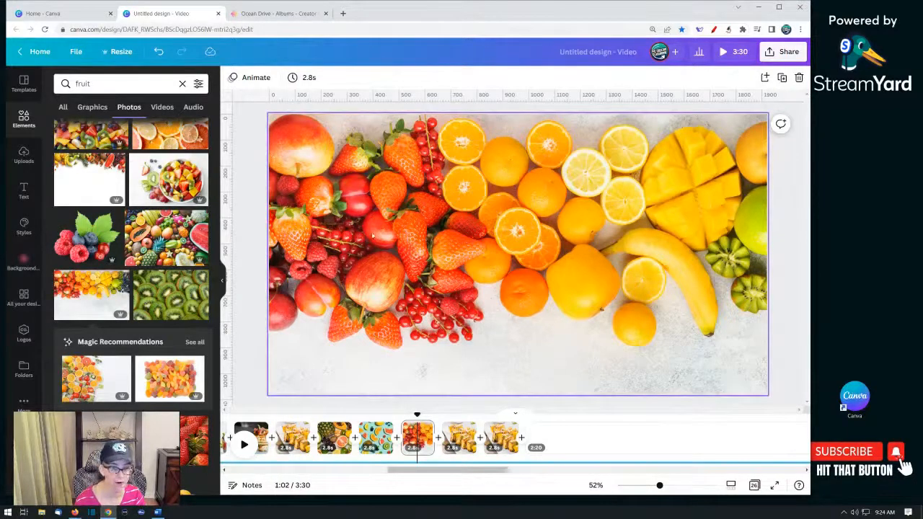
- Replace the next paneer page's photo with a grapefruit slices photo
left_click(459, 436)
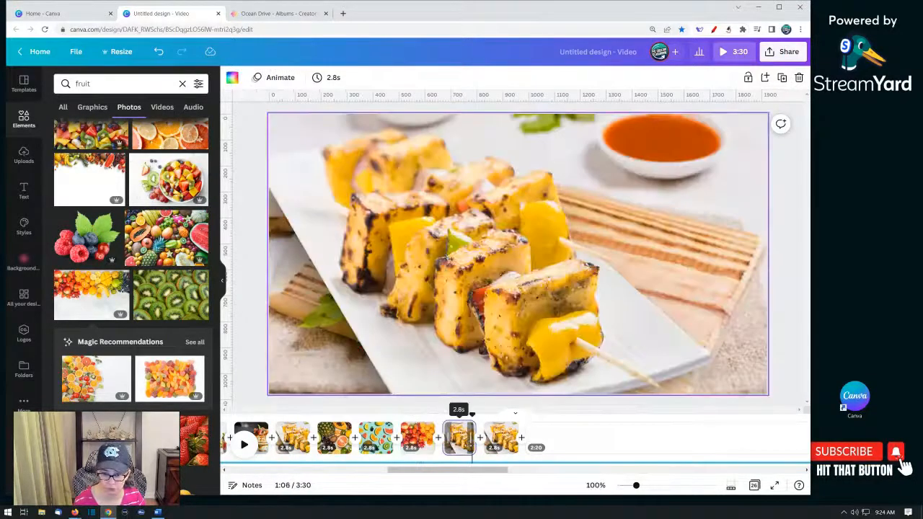
scroll(141, 346, "down", 3)
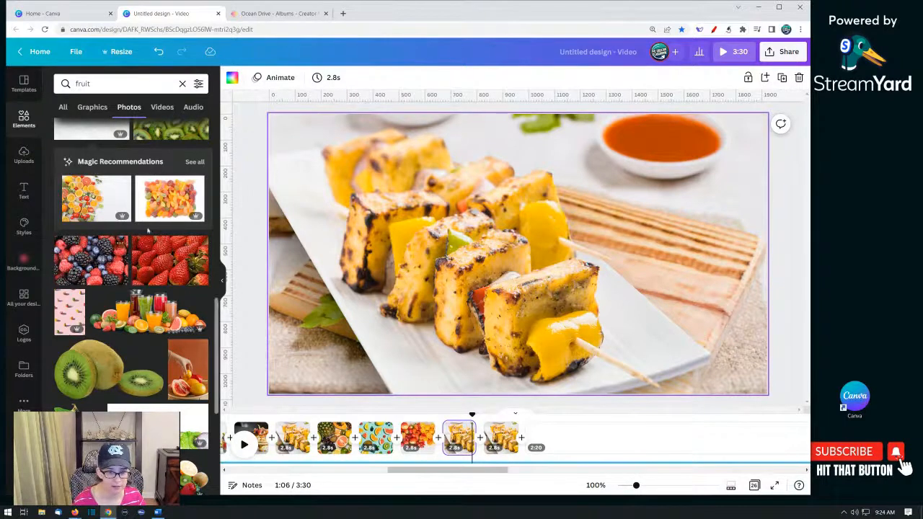
scroll(133, 283, "down", 10)
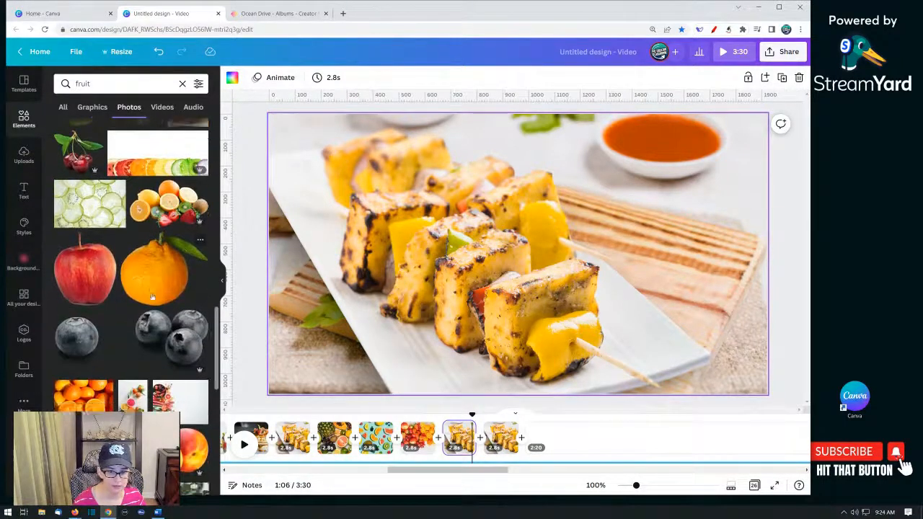
scroll(151, 297, "down", 3)
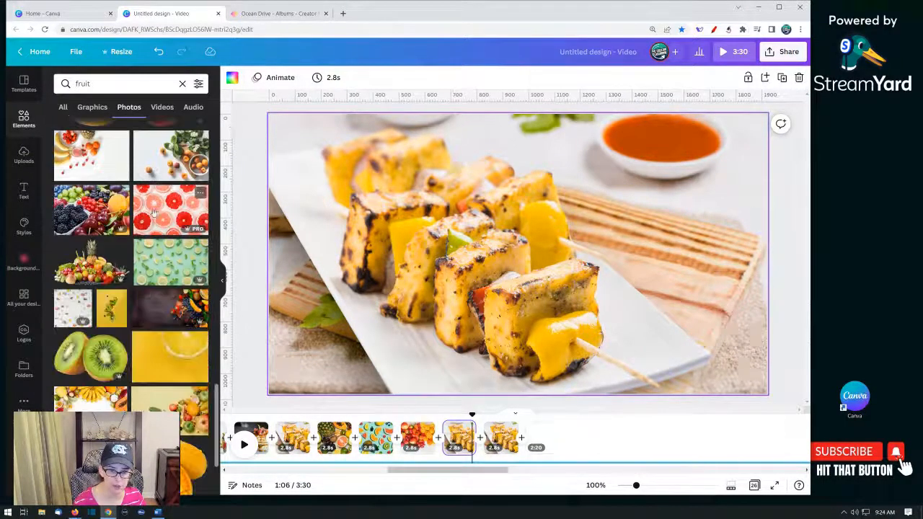
left_click_drag(153, 209, 442, 347)
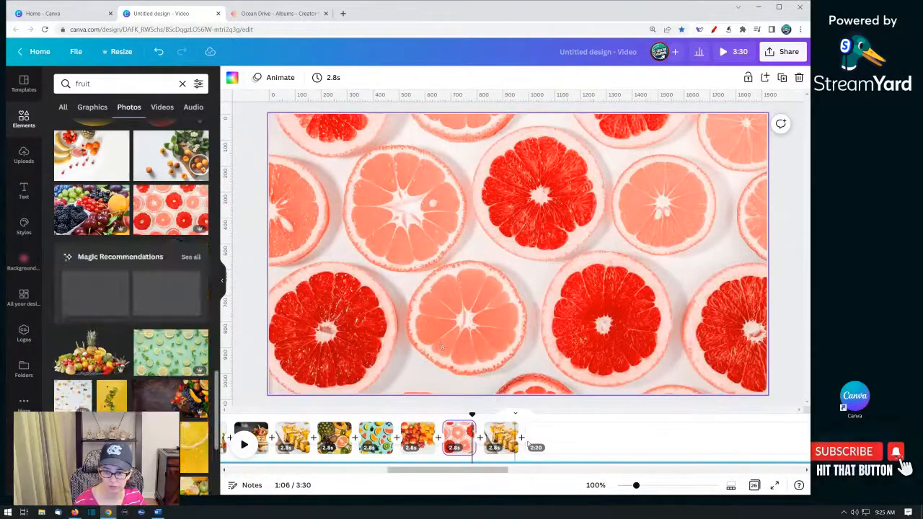
- Replace the last paneer page's photo with a tropical fruit frame photo
left_click(502, 438)
scroll(96, 290, "down", 3)
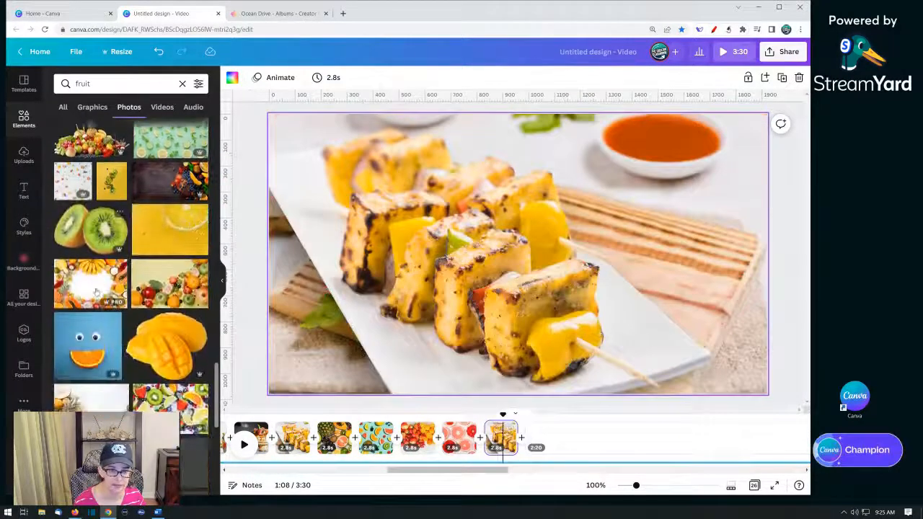
left_click_drag(86, 287, 307, 254)
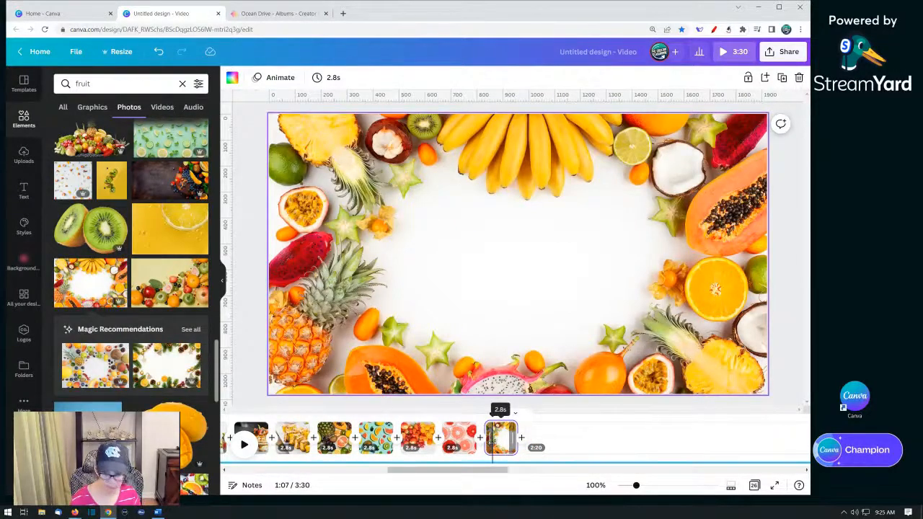
- Duplicate the fruit frame page three times
key("ctrl+d")
key("ctrl+d")
key("ctrl+d")
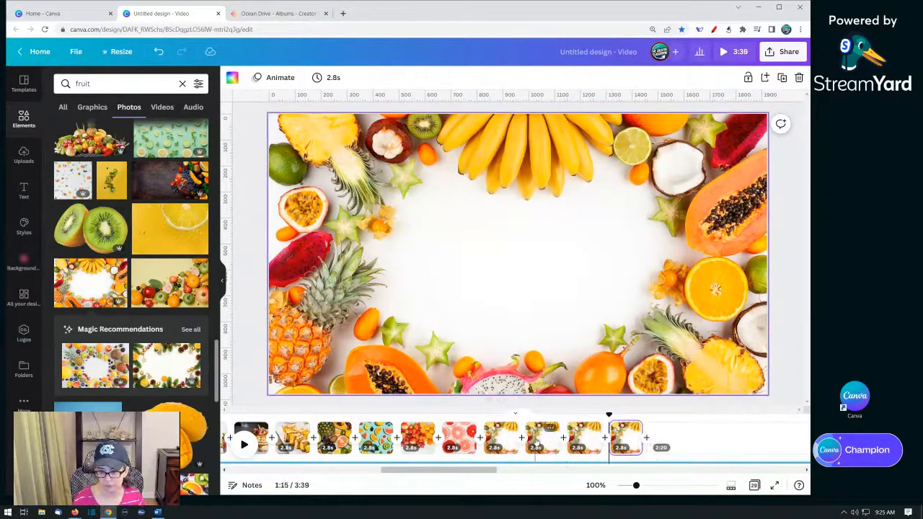
- Replace the first fruit frame copy's photo with a pineapple and citrus on white photo
left_click(540, 439)
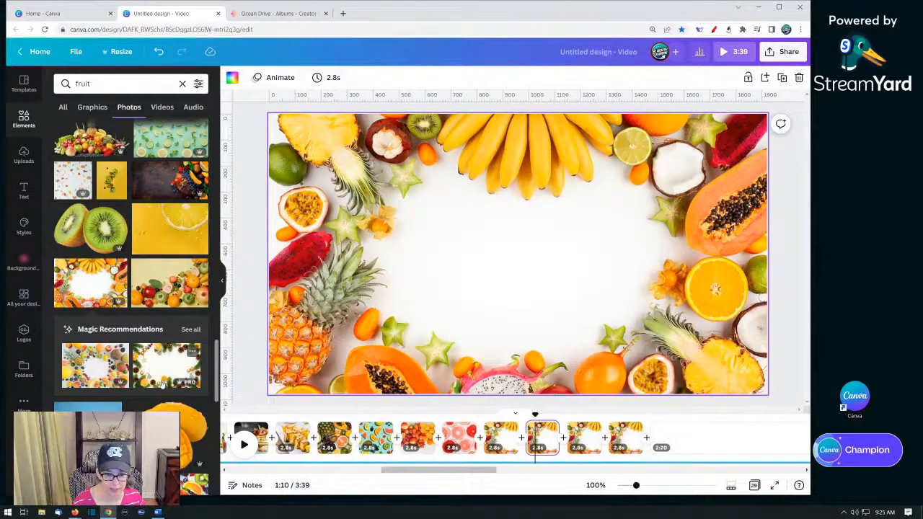
scroll(162, 384, "down", 3)
left_click_drag(94, 303, 297, 281)
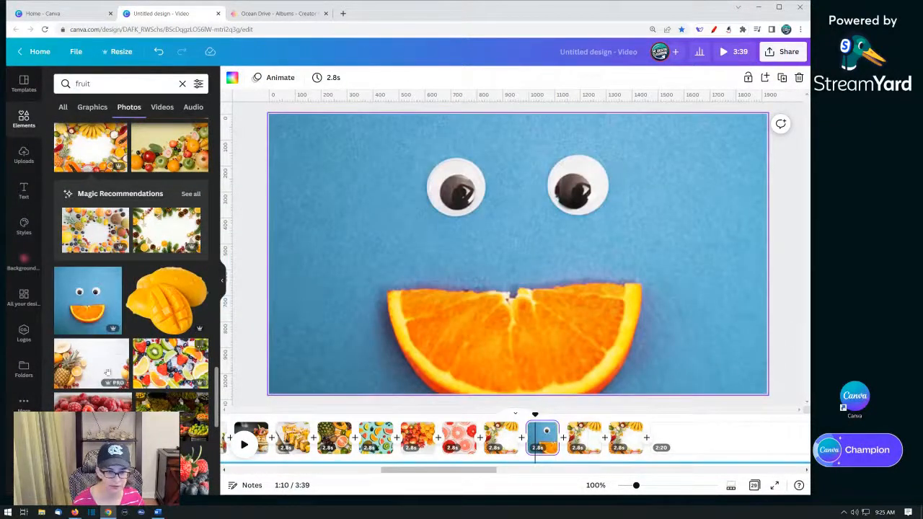
left_click_drag(107, 372, 318, 273)
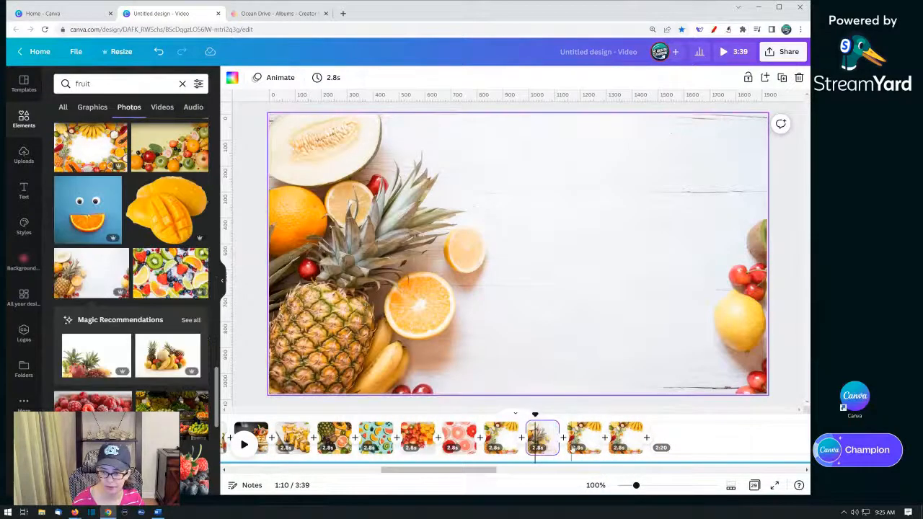
- Replace the next fruit frame copy's photo with a fruit and vegetables in paper bags photo
left_click(583, 438)
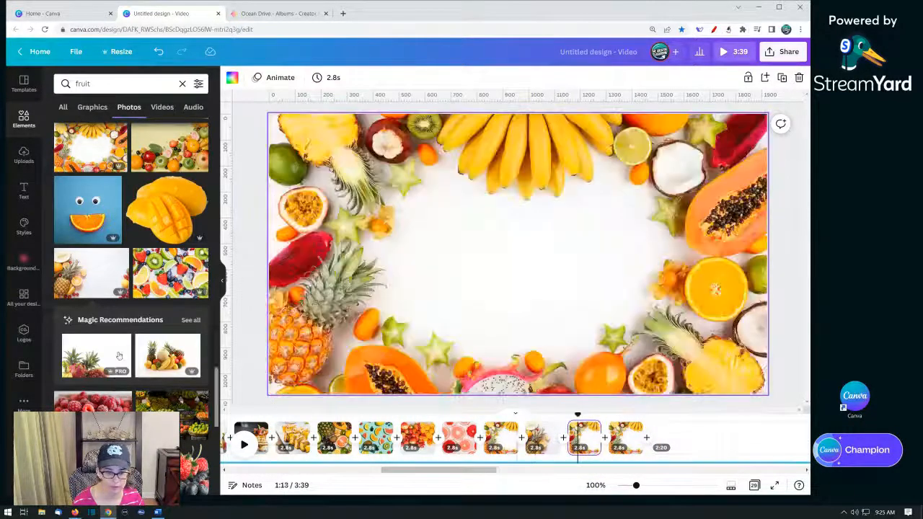
scroll(119, 355, "down", 8)
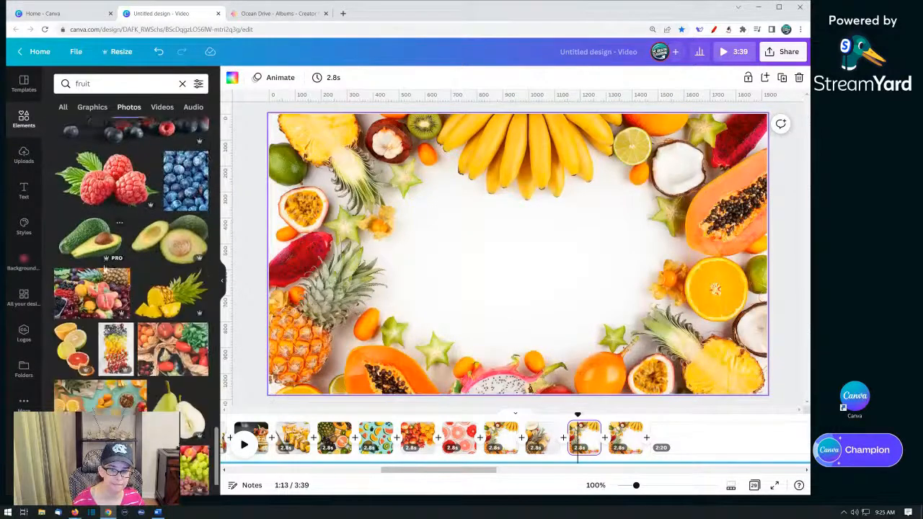
scroll(106, 268, "down", 1)
left_click_drag(173, 289, 295, 260)
- Replace the last fruit frame page's photo with a lychee photo
left_click(626, 438)
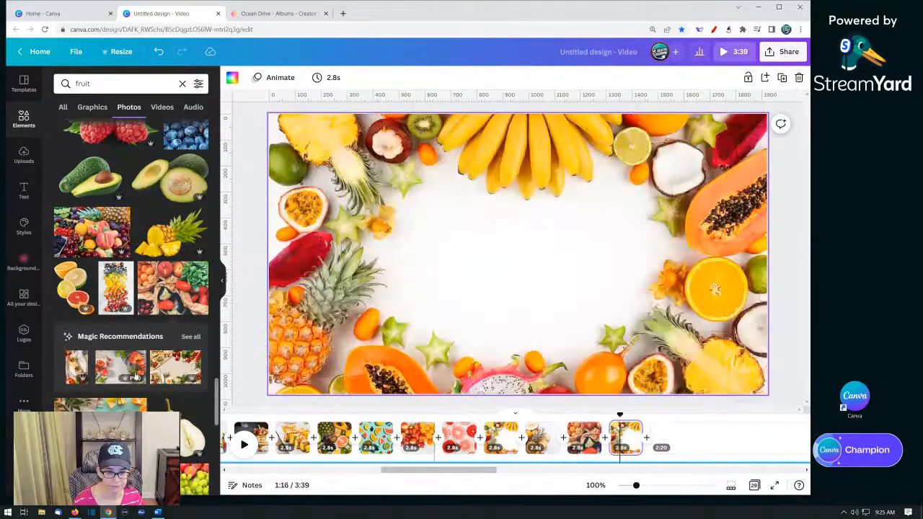
scroll(119, 371, "down", 10)
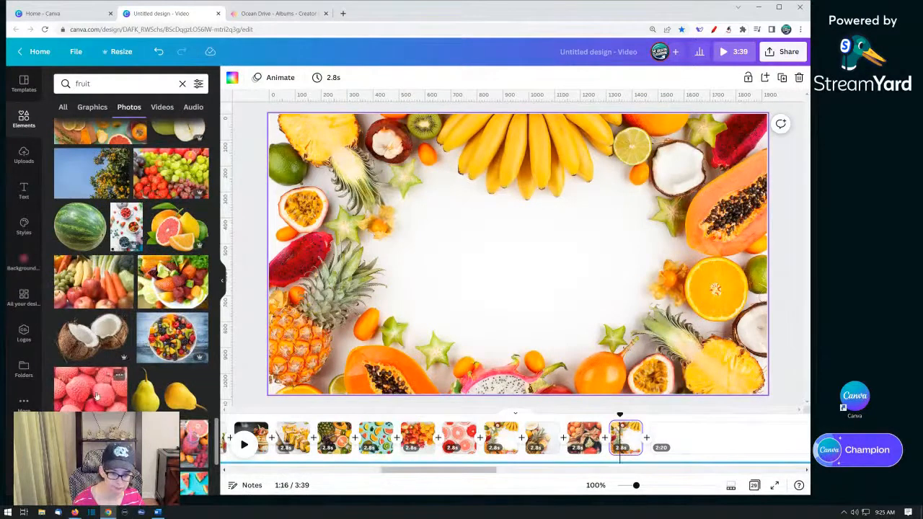
left_click_drag(96, 395, 286, 316)
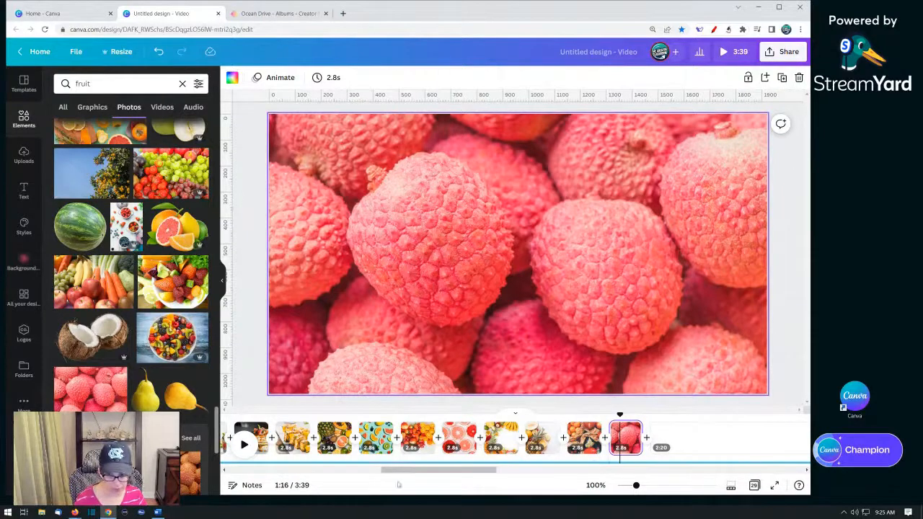
- Split the long blank page at the end of the timeline and delete the split-off blank section
left_click_drag(448, 470, 639, 486)
left_click(431, 452)
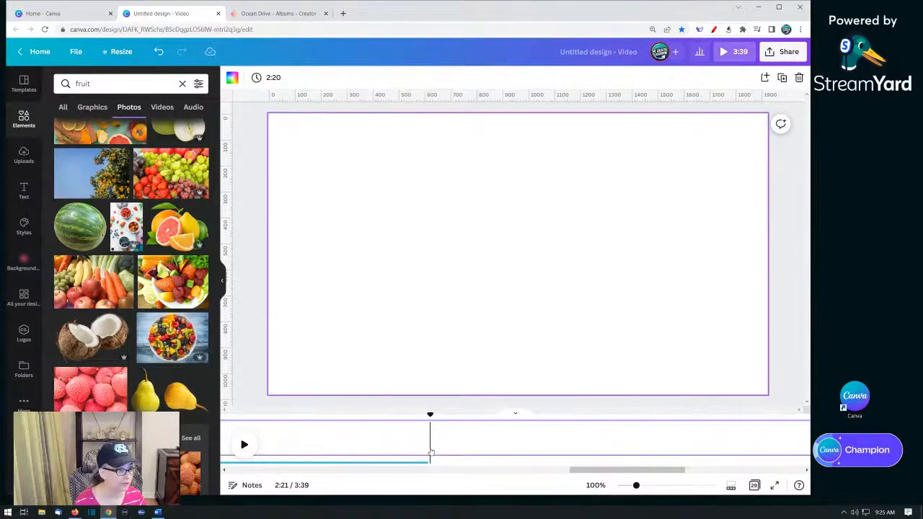
key("s")
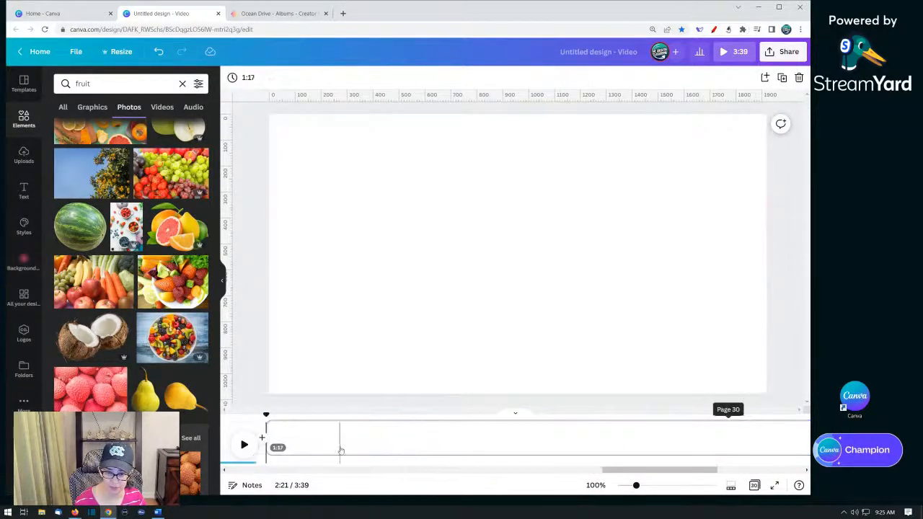
left_click(341, 450)
right_click(307, 447)
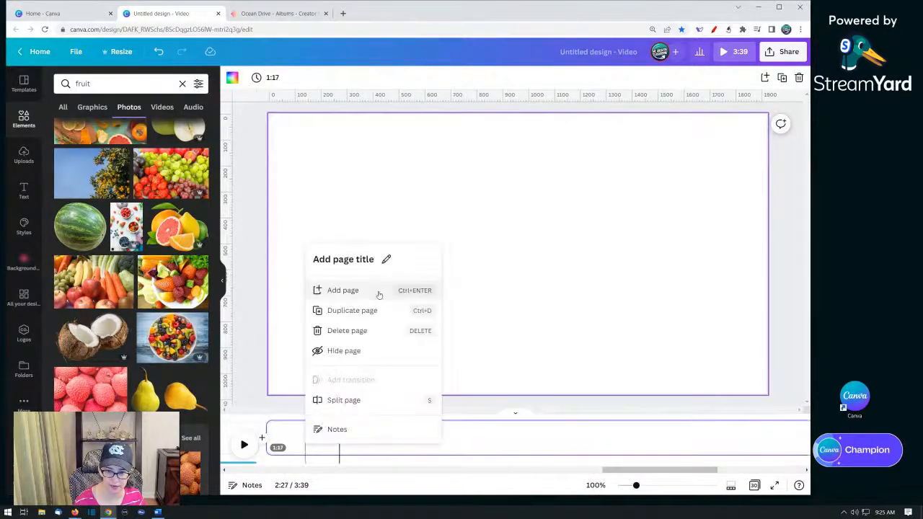
left_click(343, 334)
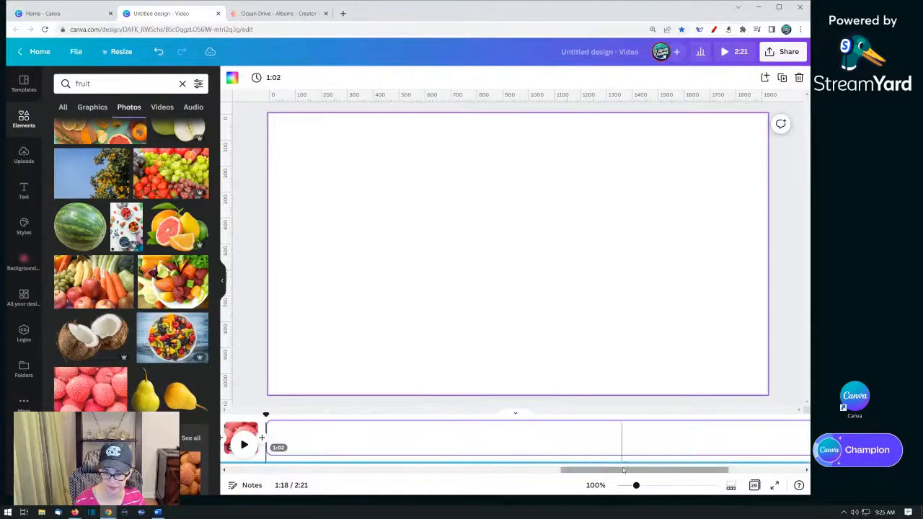
- Add a Stack transition after the first page and apply it between all pages
left_click_drag(618, 470, 265, 503)
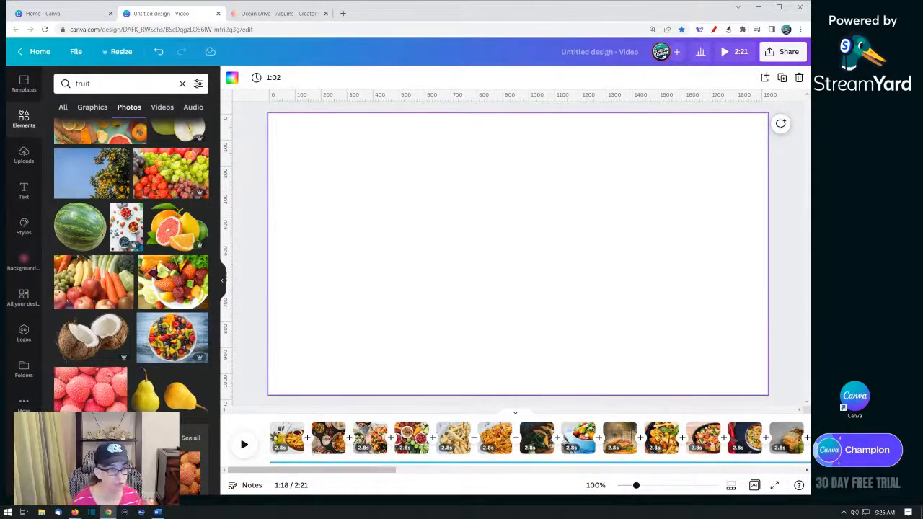
left_click(307, 444)
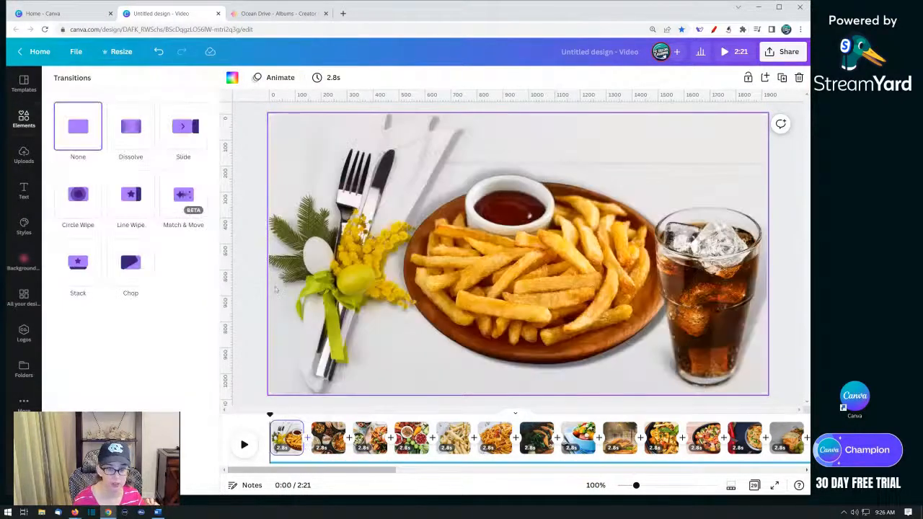
left_click(78, 268)
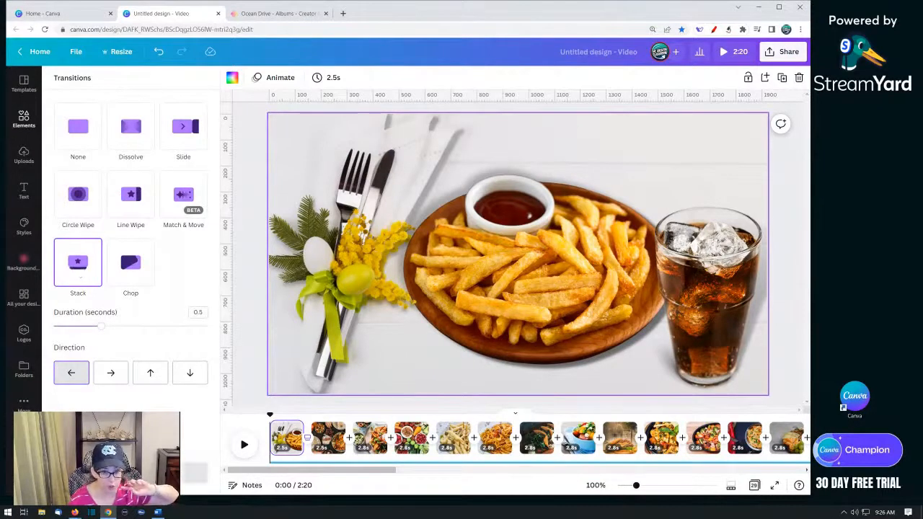
left_click(130, 473)
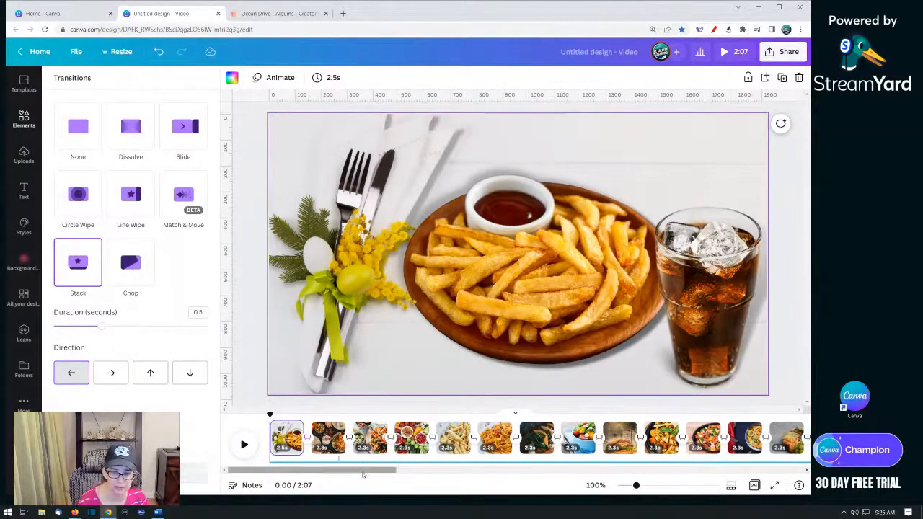
- Preview the slideshow and inspect the music track's volume and fade in/fade out audio effects
left_click(290, 447)
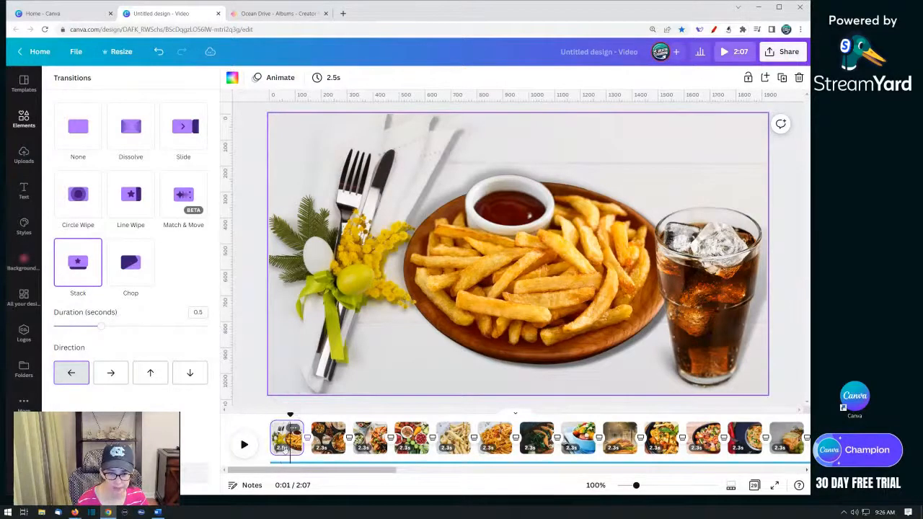
left_click(245, 445)
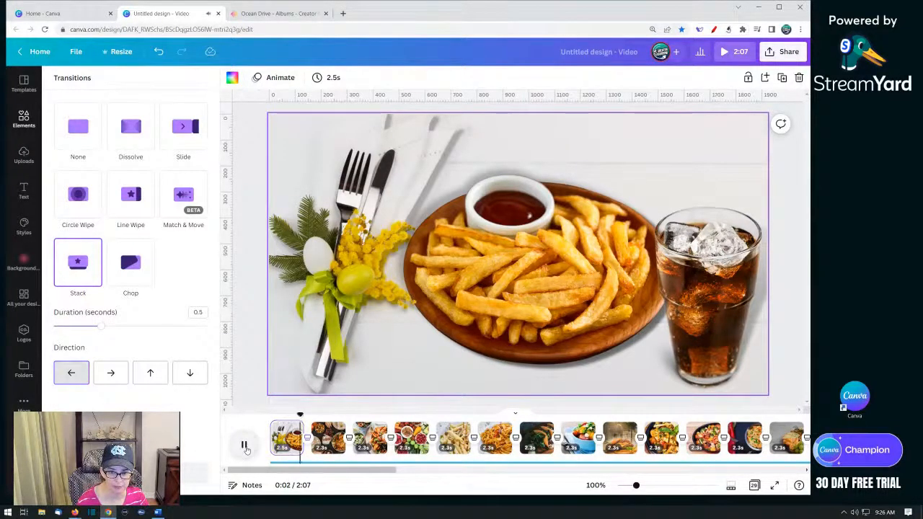
left_click(244, 446)
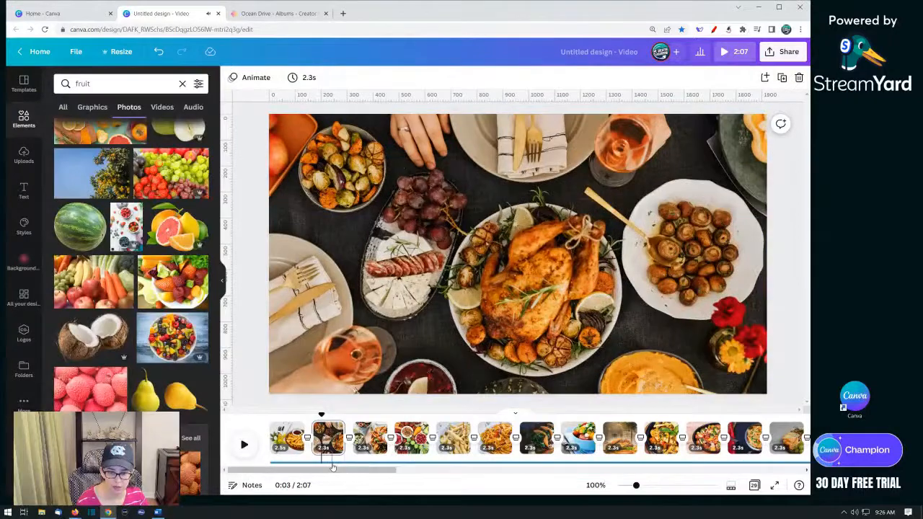
left_click(330, 462)
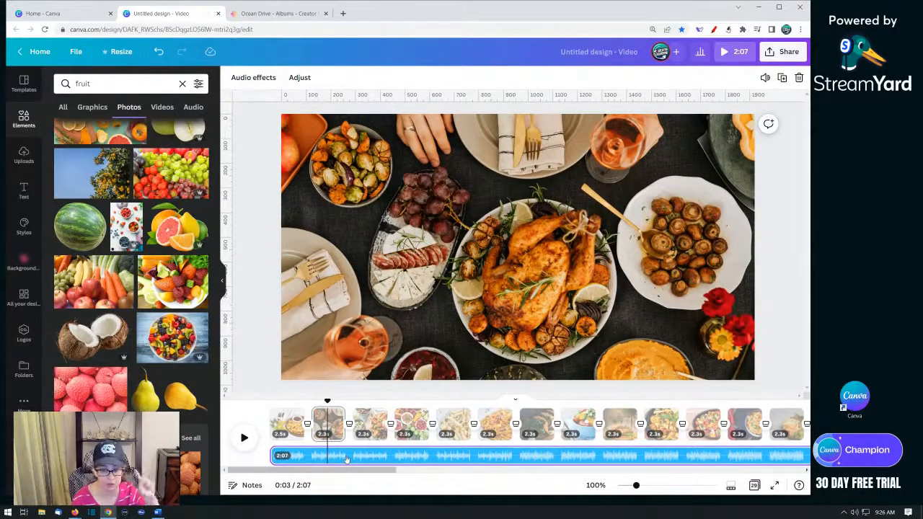
left_click(765, 80)
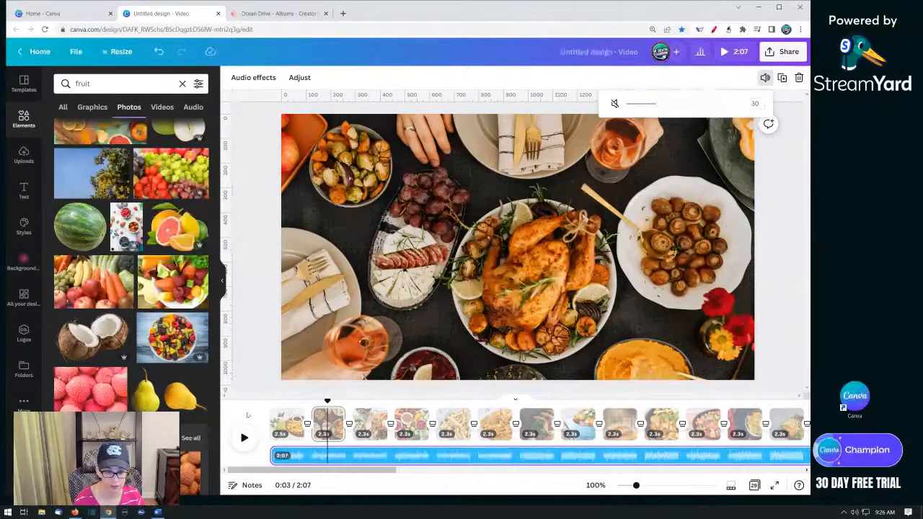
left_click(261, 408)
left_click(283, 456)
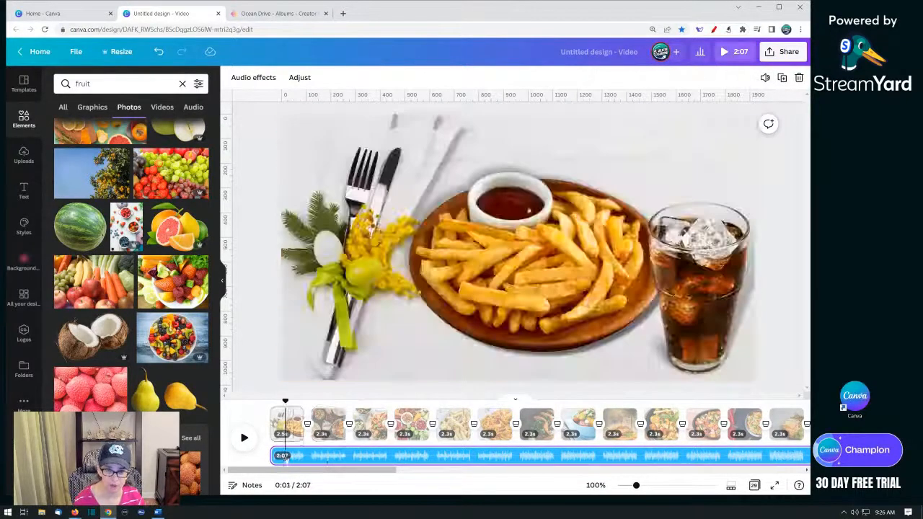
left_click(247, 77)
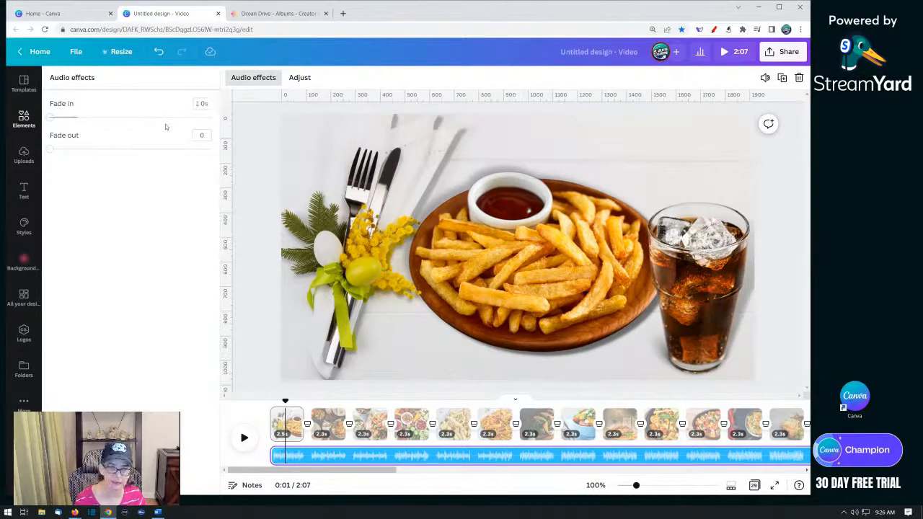
left_click(263, 419)
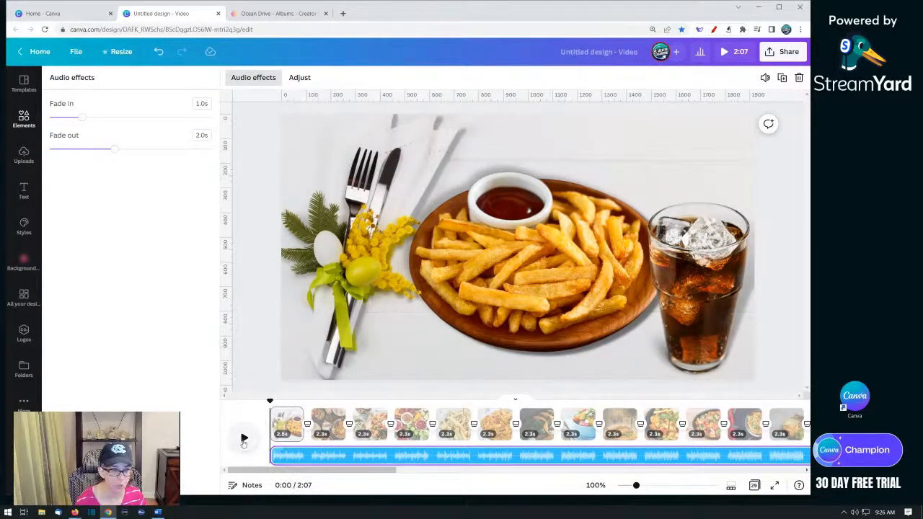
left_click(244, 439)
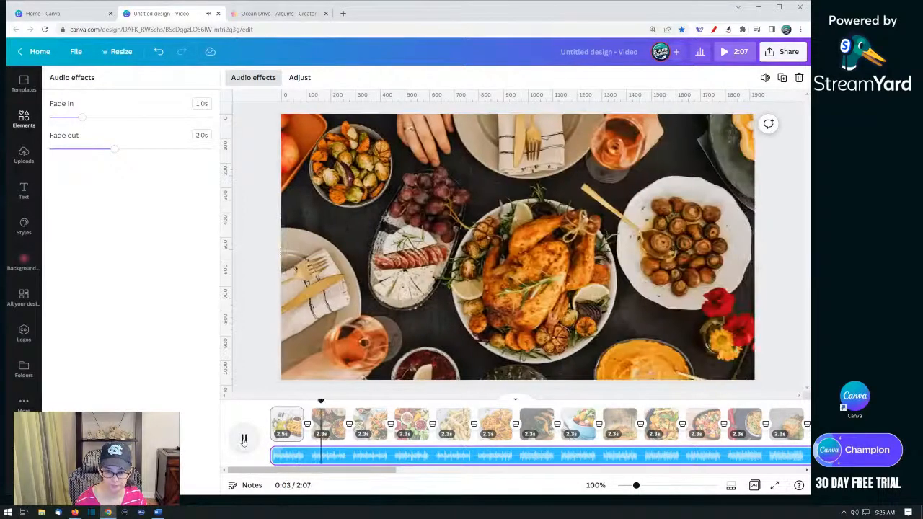
left_click(243, 439)
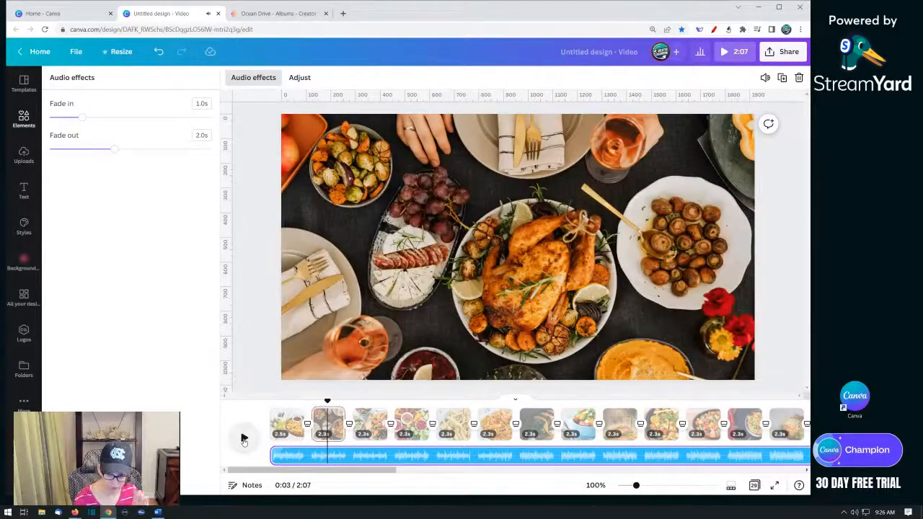
- Set the Stack transition duration to 1 second, apply it between all pages, and preview the result
left_click(308, 430)
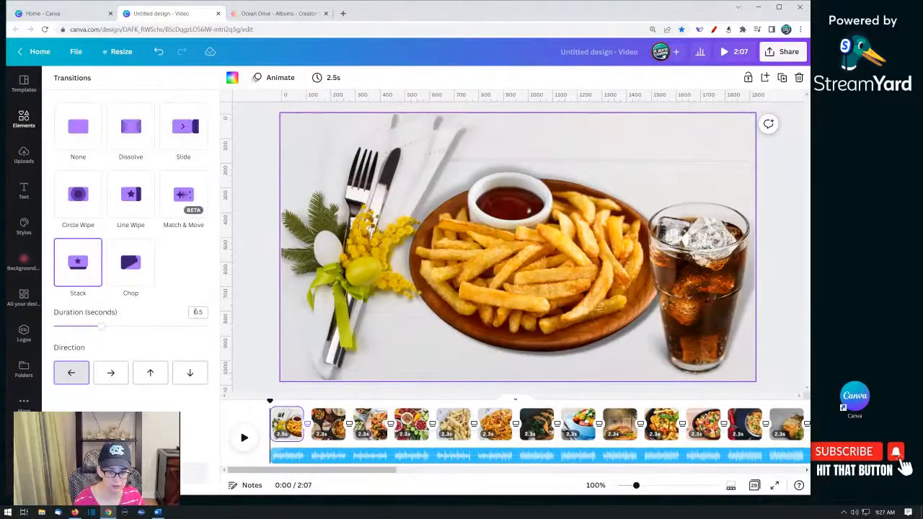
key("Return")
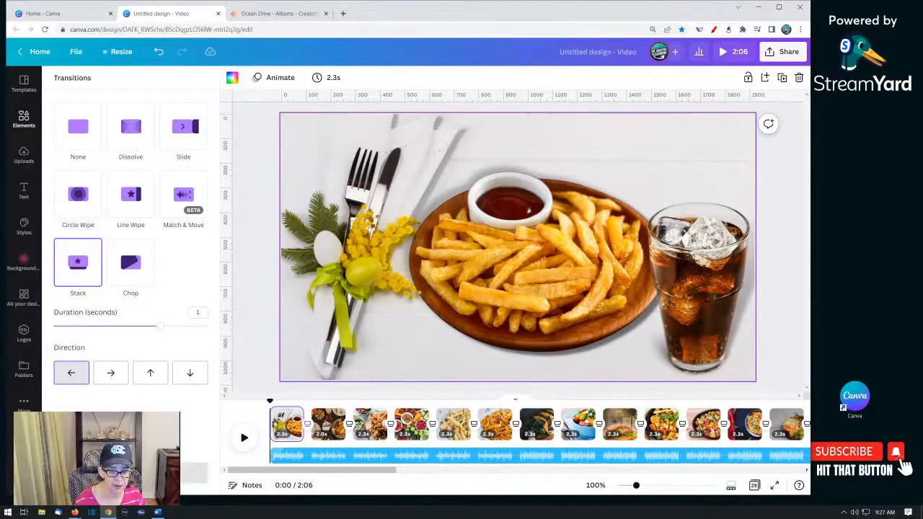
left_click(131, 473)
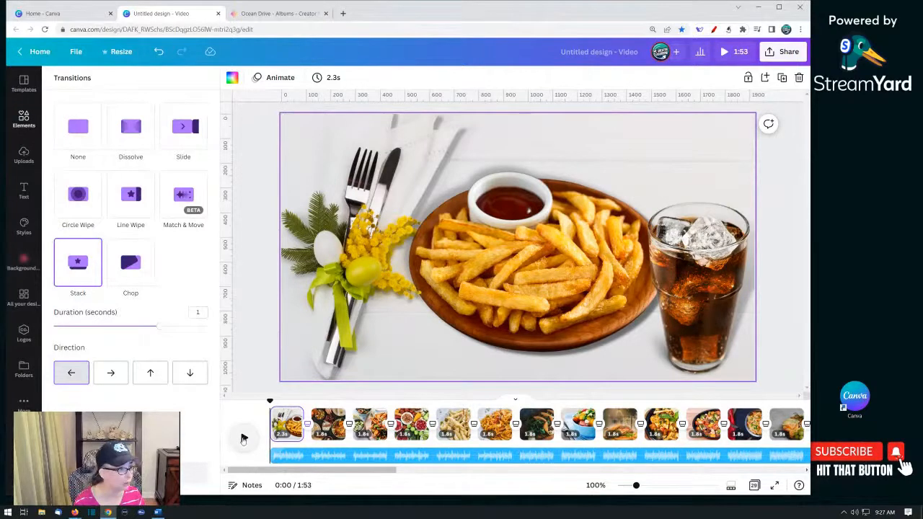
left_click(244, 439)
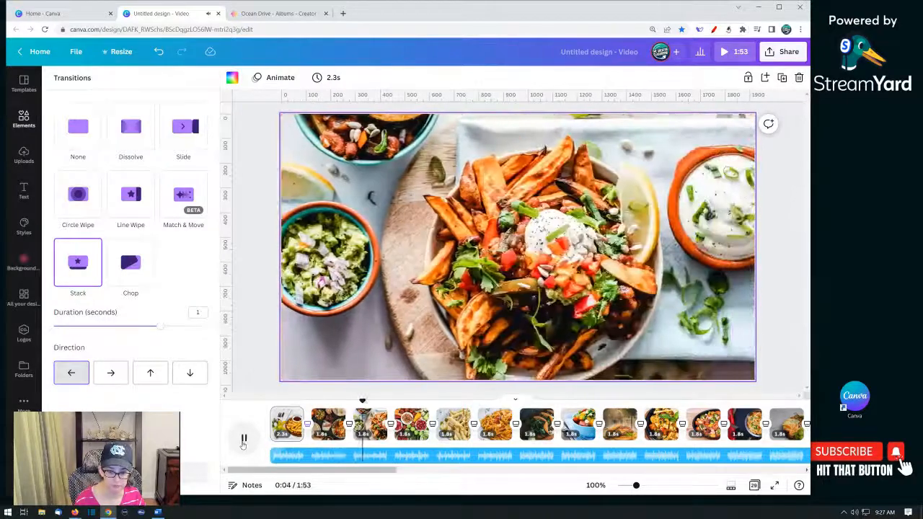
left_click(244, 439)
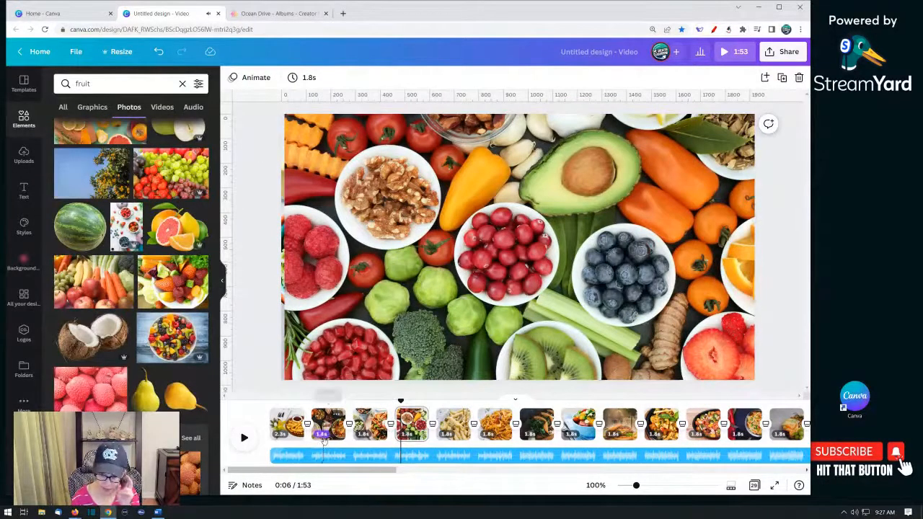
- Set the page timing to 2.8s and apply it to all pages
left_click(322, 434)
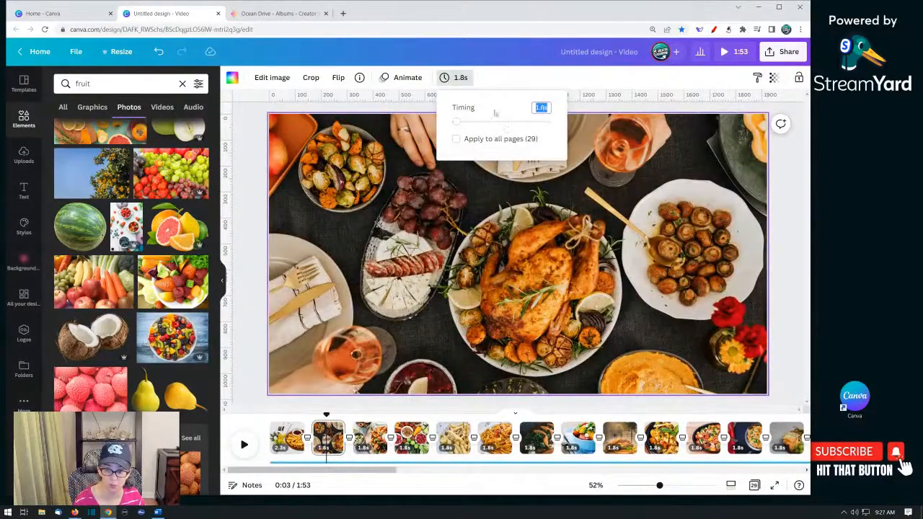
left_click(327, 446)
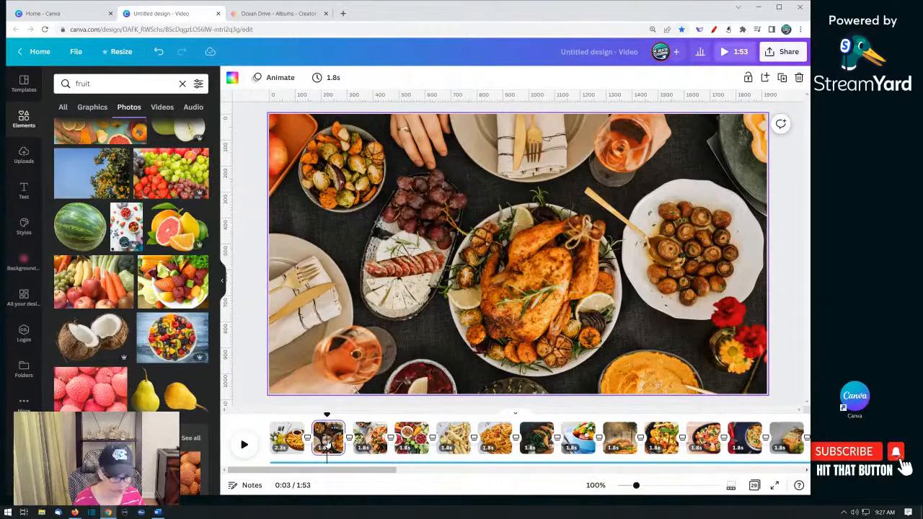
left_click(333, 77)
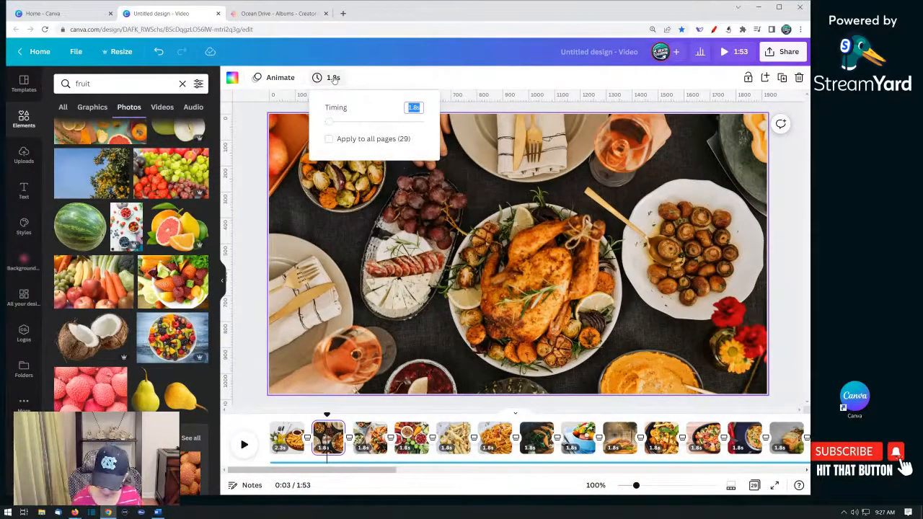
key("Return")
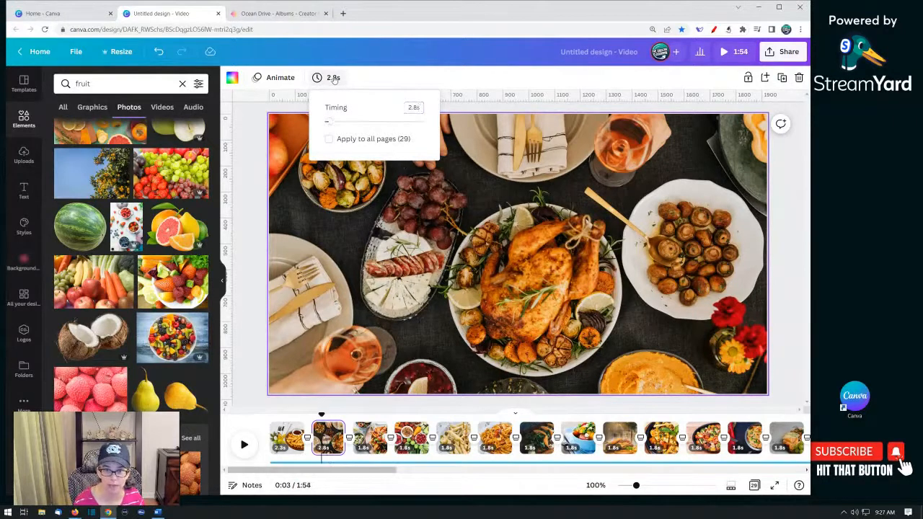
left_click(329, 139)
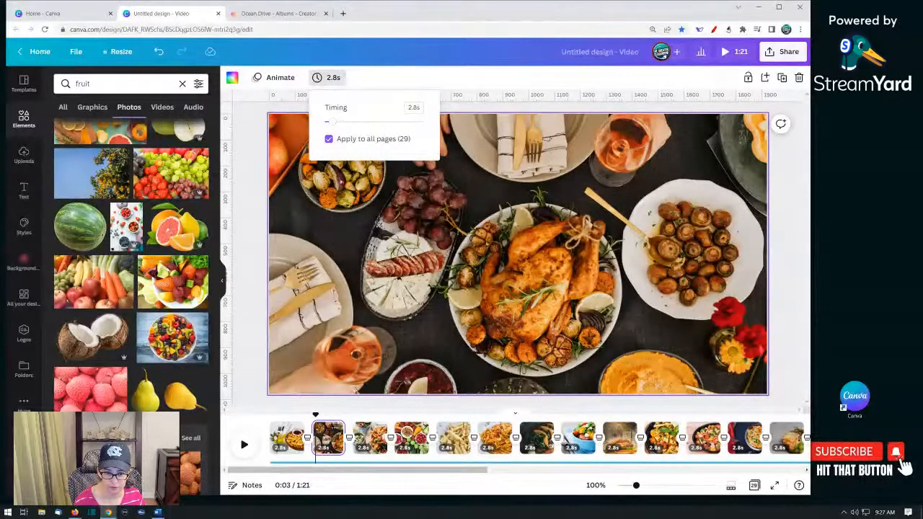
- Play the slideshow from the start to preview the new timing
left_click(261, 441)
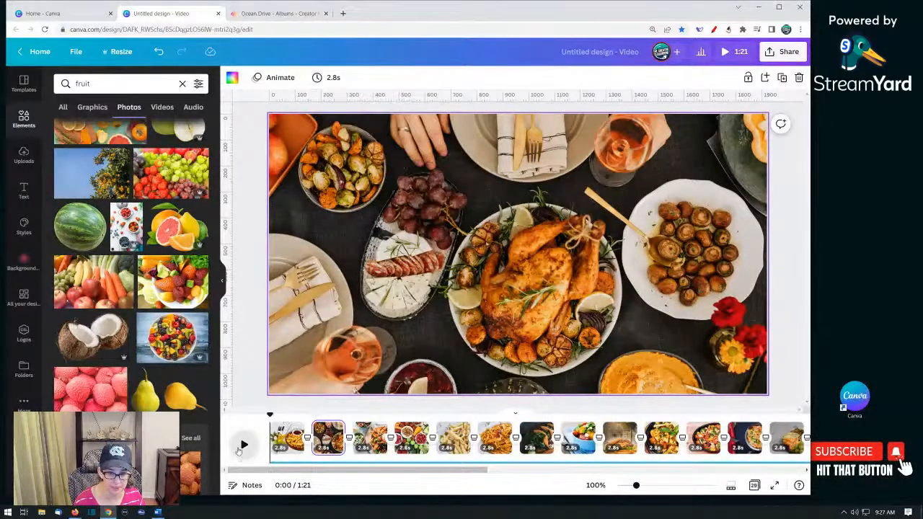
left_click(244, 445)
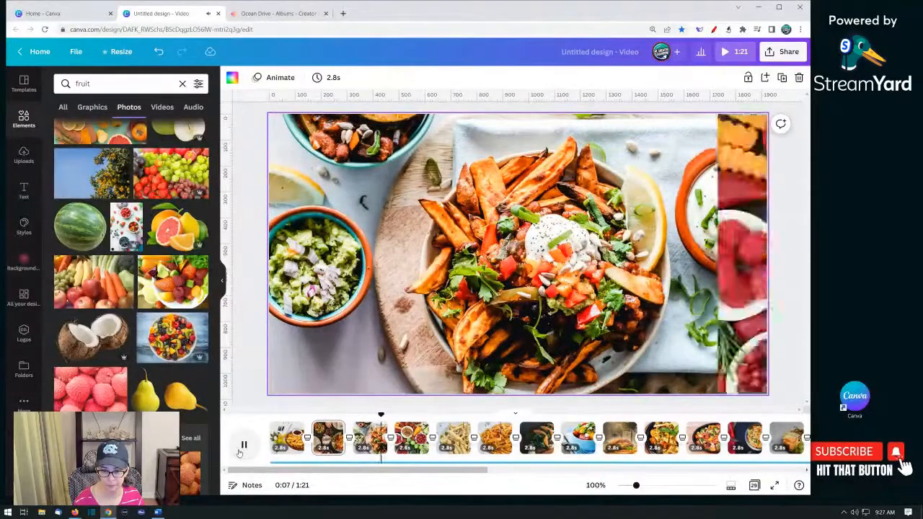
left_click(244, 445)
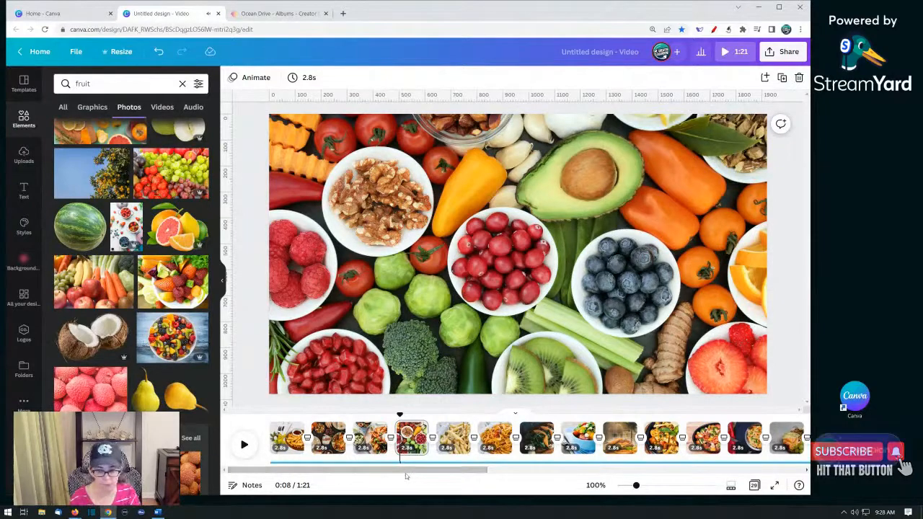
- Duplicate the lychee page four times at the end of the timeline
left_click_drag(404, 472, 739, 471)
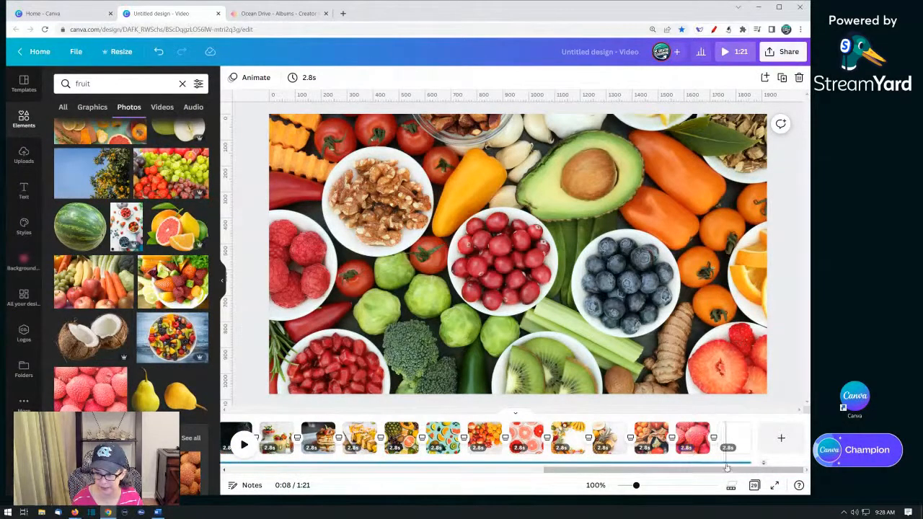
left_click(689, 437)
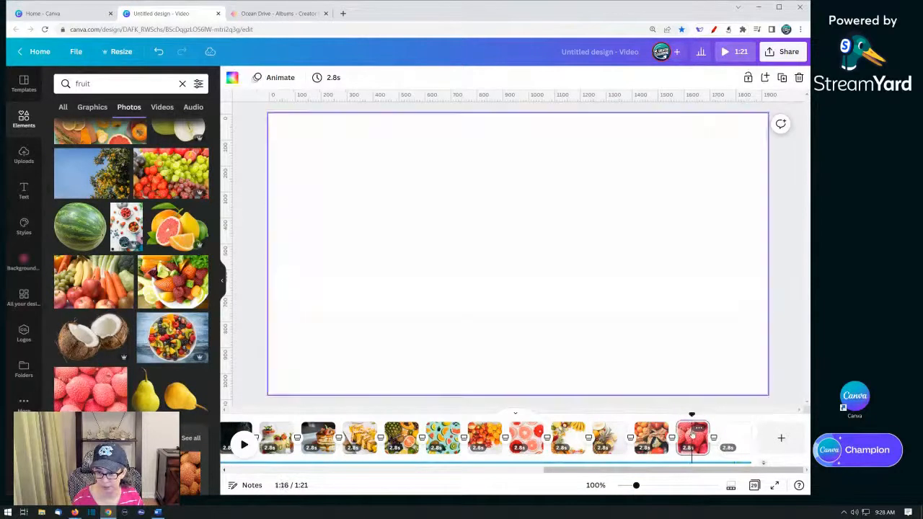
key("ctrl+d")
key("ctrl+d")
key("ctrl+d")
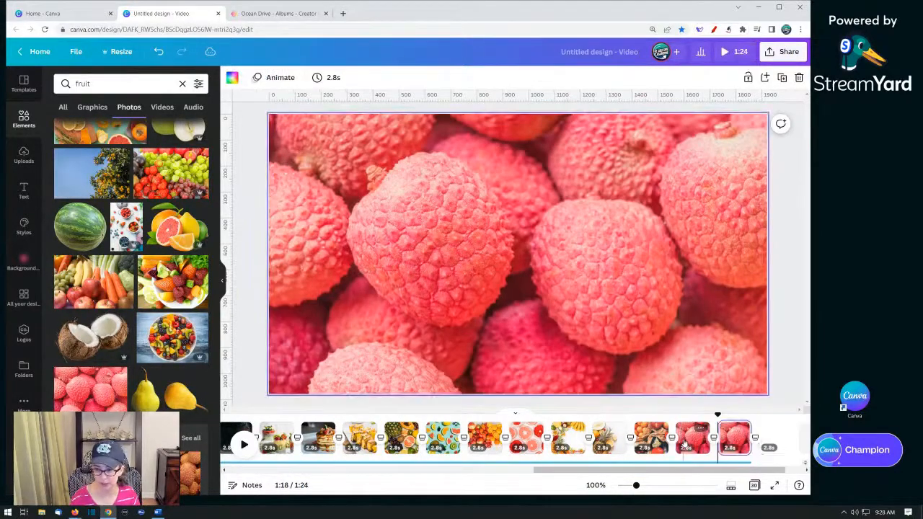
key("ctrl+d")
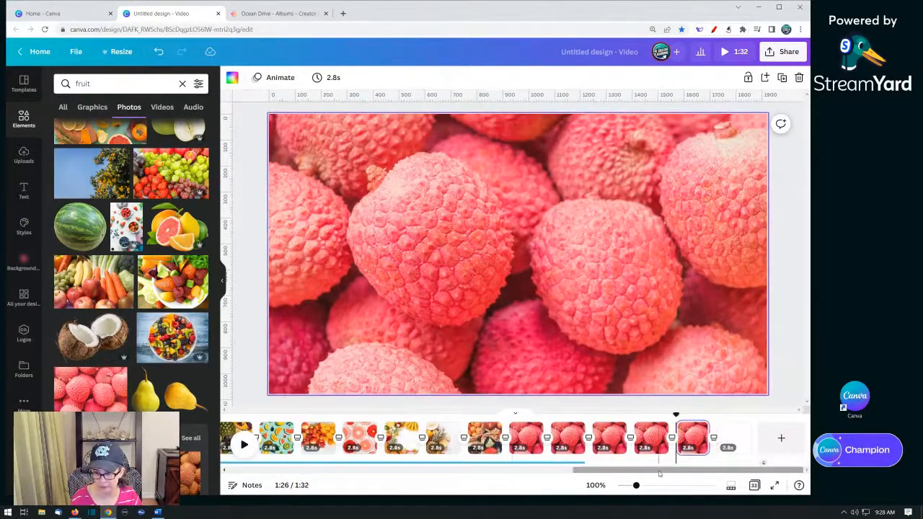
- Extend the music track to the end of the last page and return to the first page
left_click(570, 462)
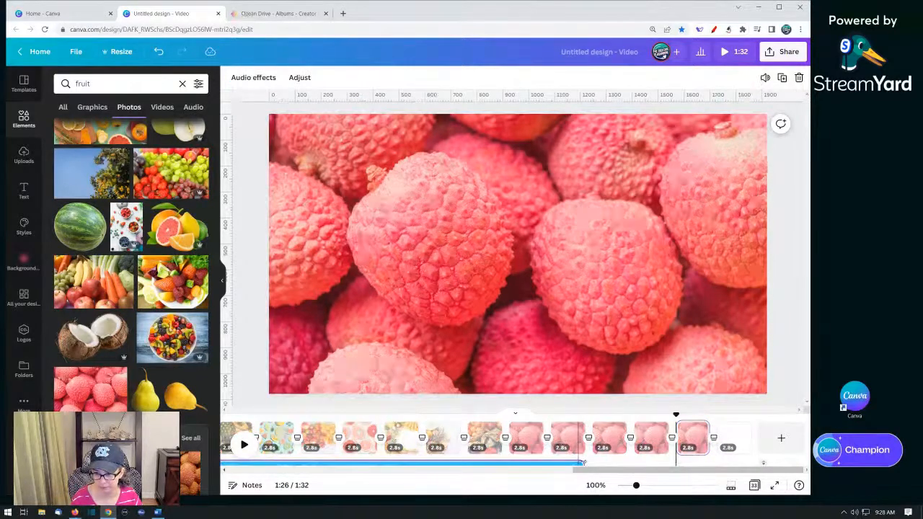
left_click_drag(685, 459, 710, 461)
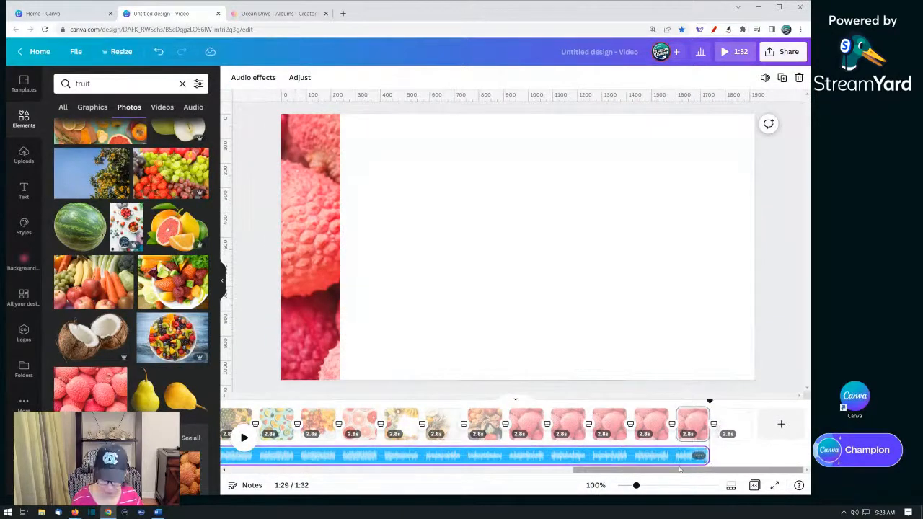
left_click_drag(656, 473, 249, 467)
left_click(283, 431)
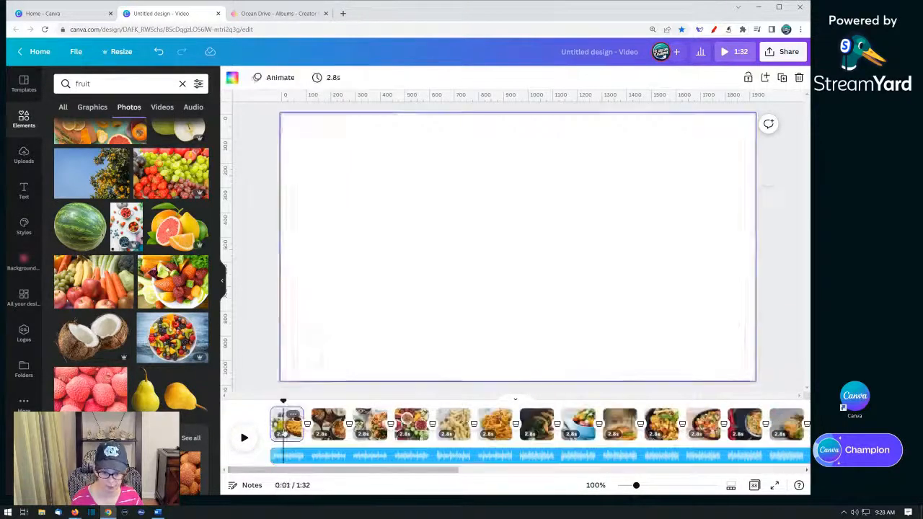
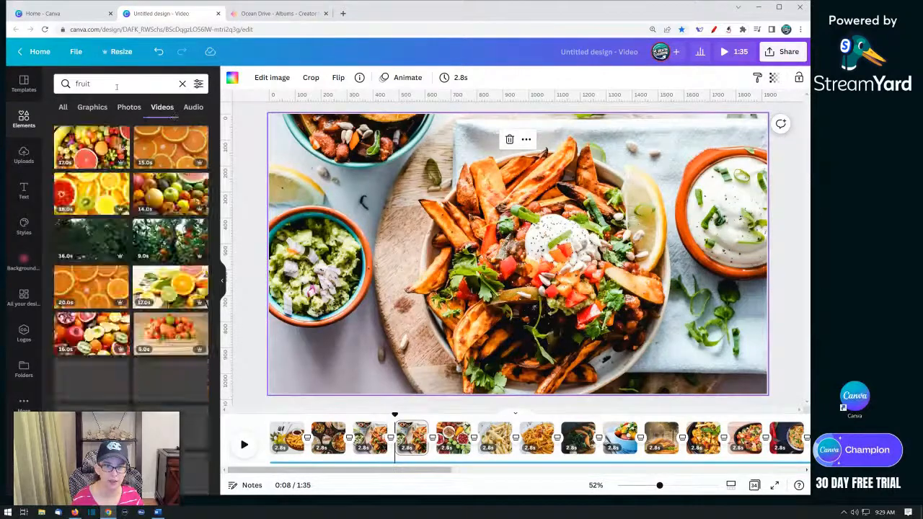
- Search videos for "cooking", insert the flaming pan clip as a new page after the third page, and preview it
left_click(113, 84)
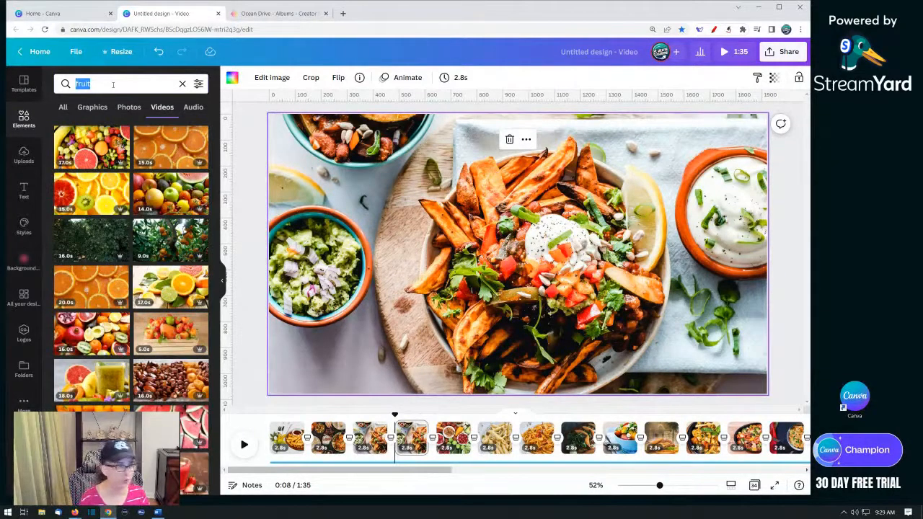
type("cooking")
key("Return")
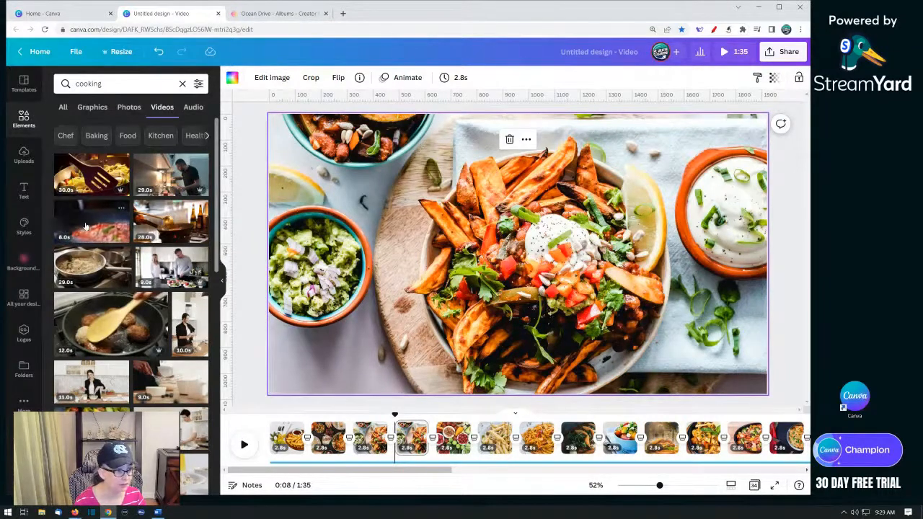
left_click_drag(144, 219, 283, 217)
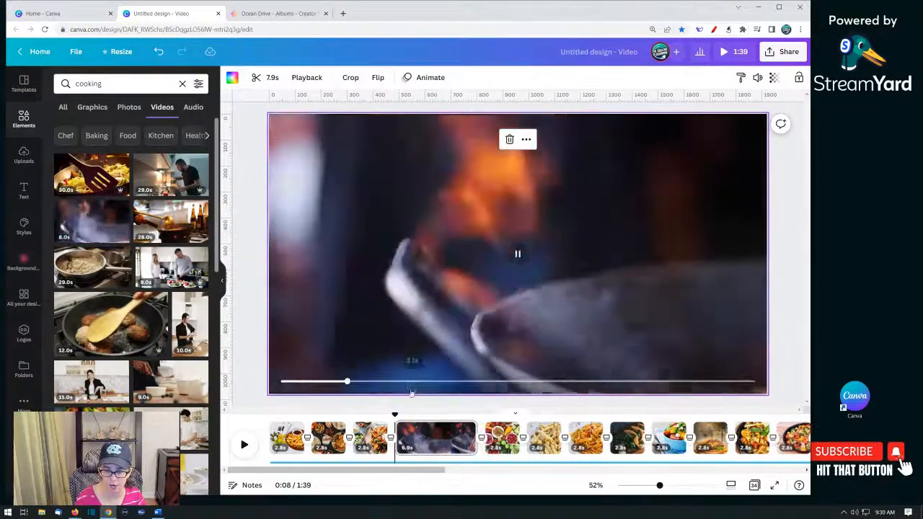
left_click(370, 438)
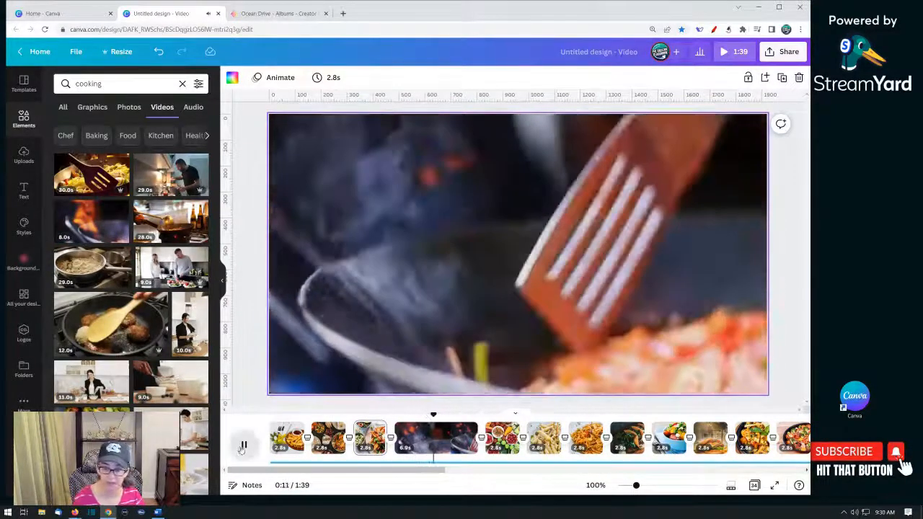
left_click(243, 447)
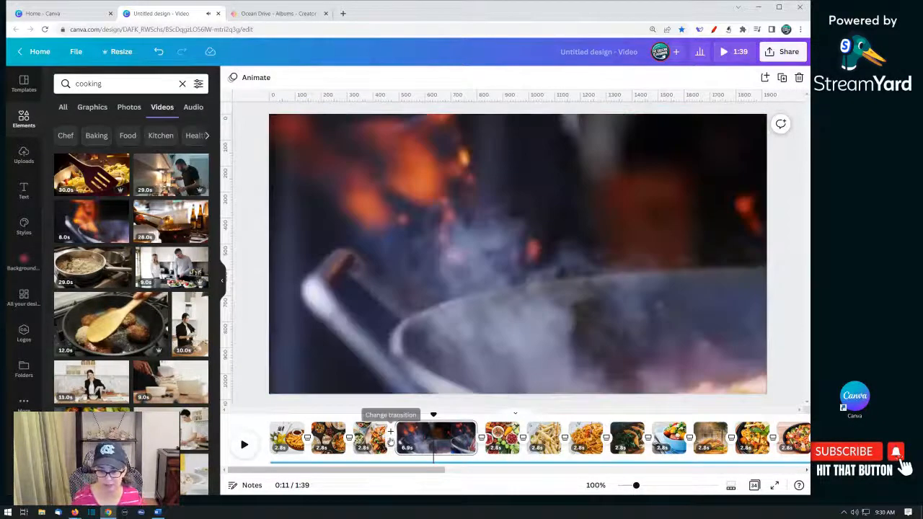
- Set the transitions before and after the flaming pan clip page to Dissolve
left_click(390, 443)
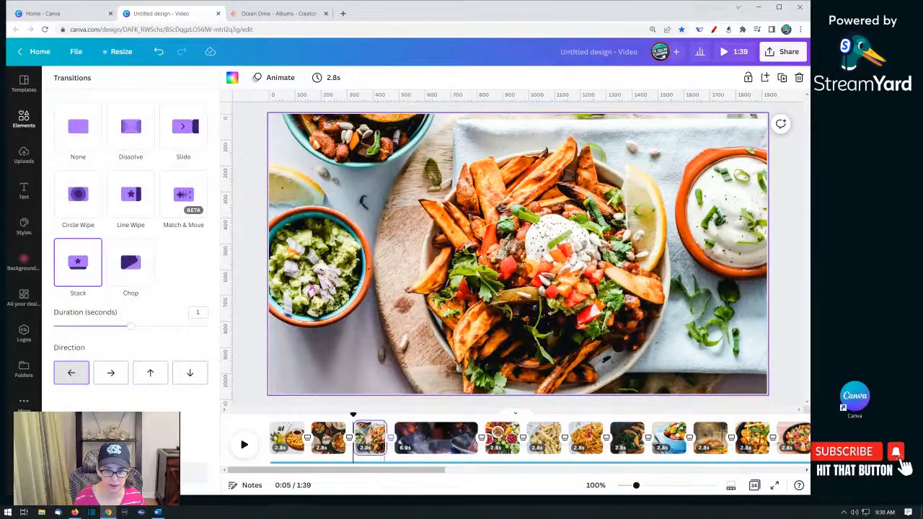
left_click(130, 127)
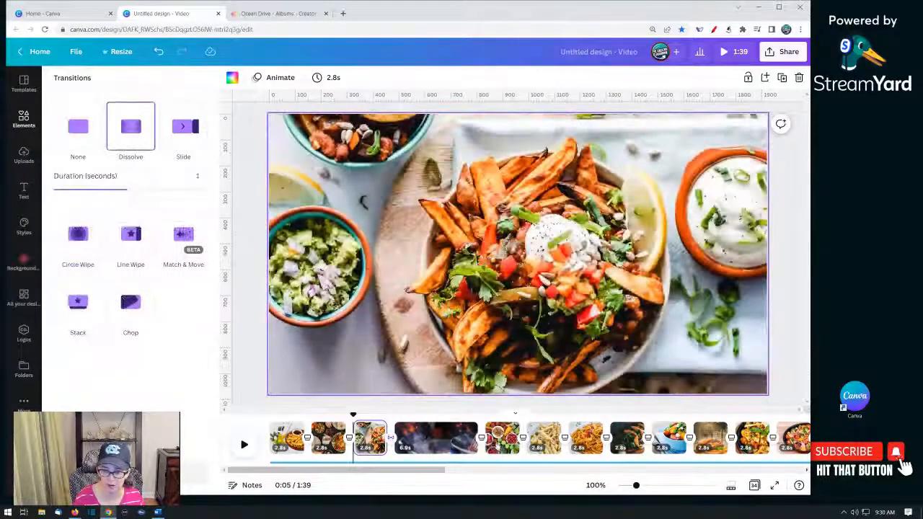
left_click(482, 441)
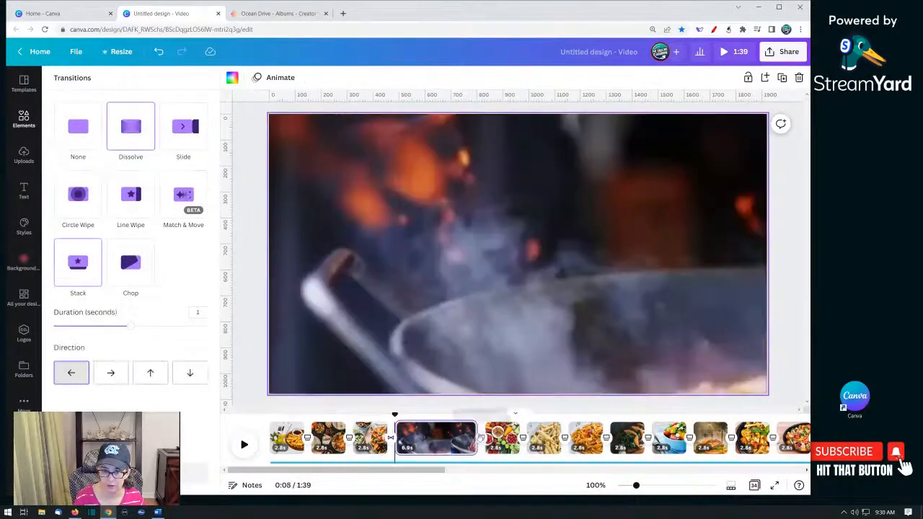
left_click(138, 127)
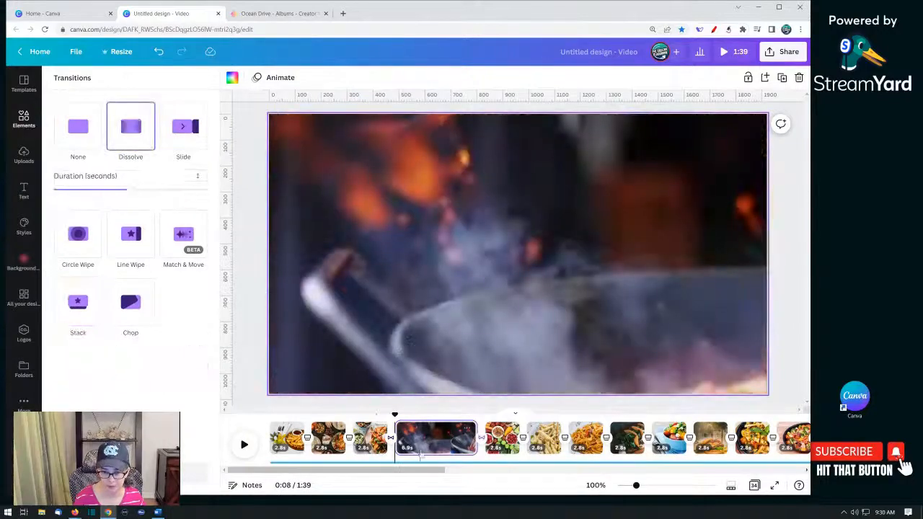
- Preview the playback and add a blank page after the pasta page in the timeline
left_click(370, 440)
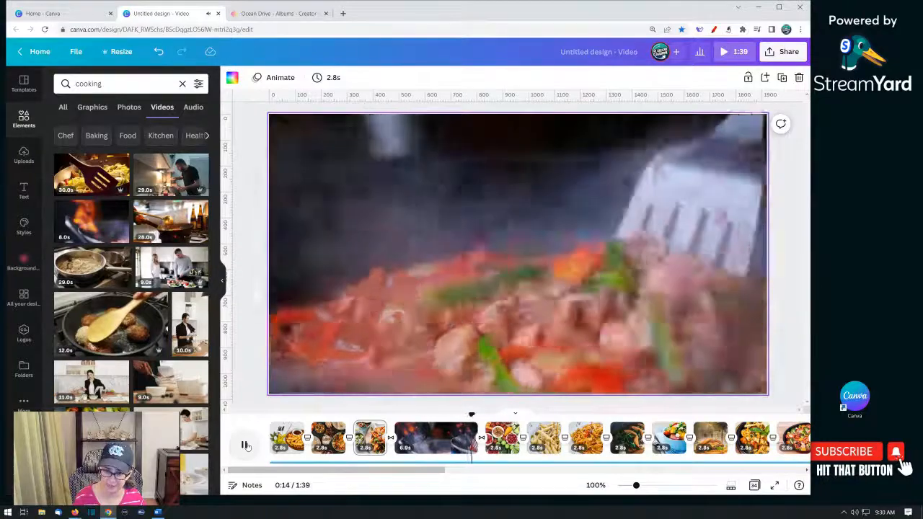
left_click(245, 446)
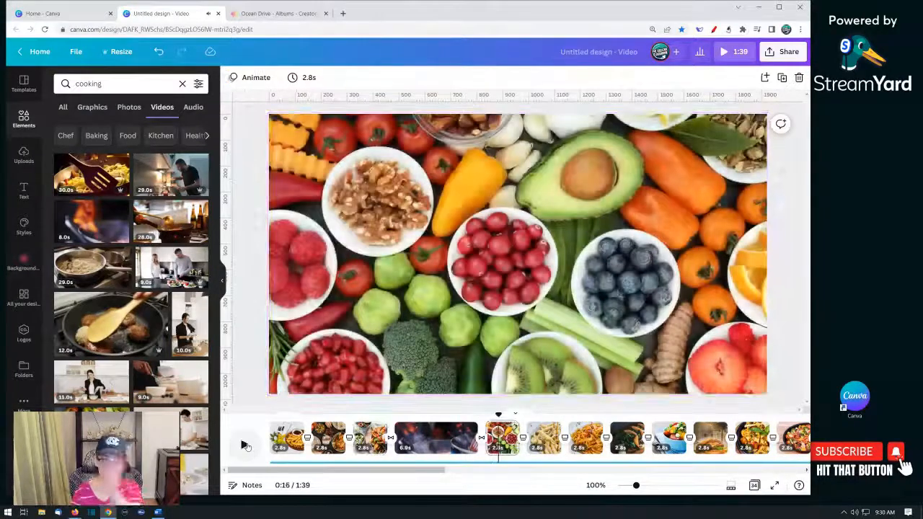
left_click(421, 447)
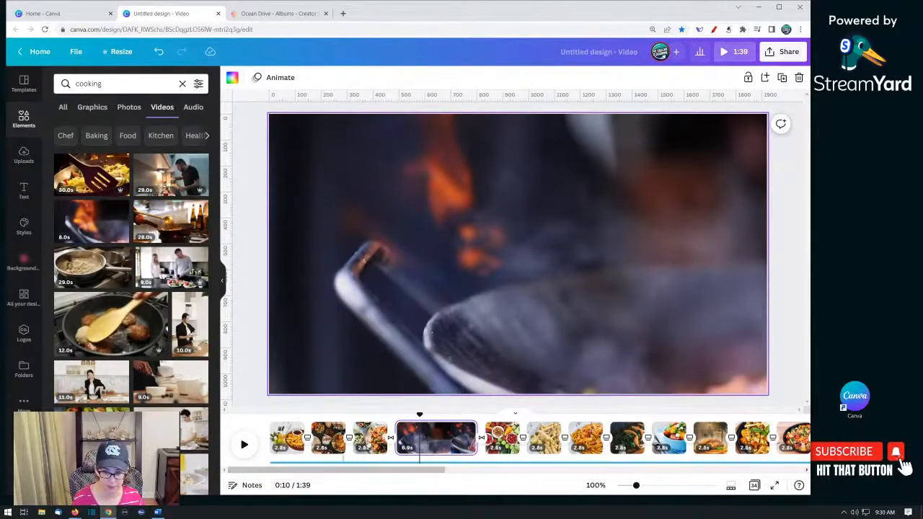
left_click_drag(398, 470, 452, 470)
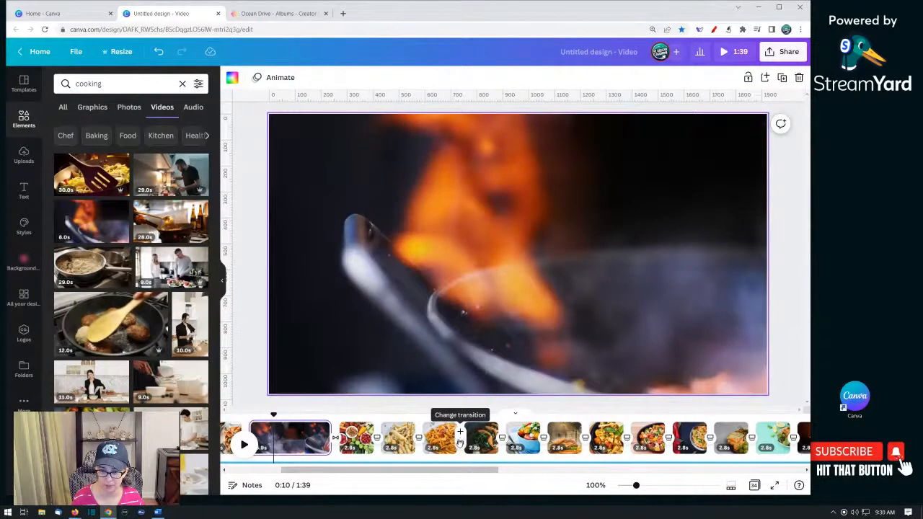
left_click(461, 433)
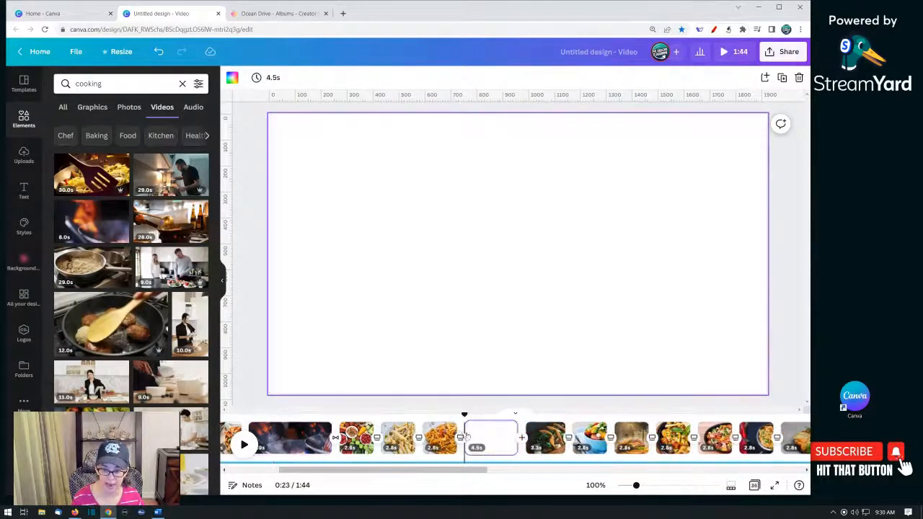
left_click(489, 443)
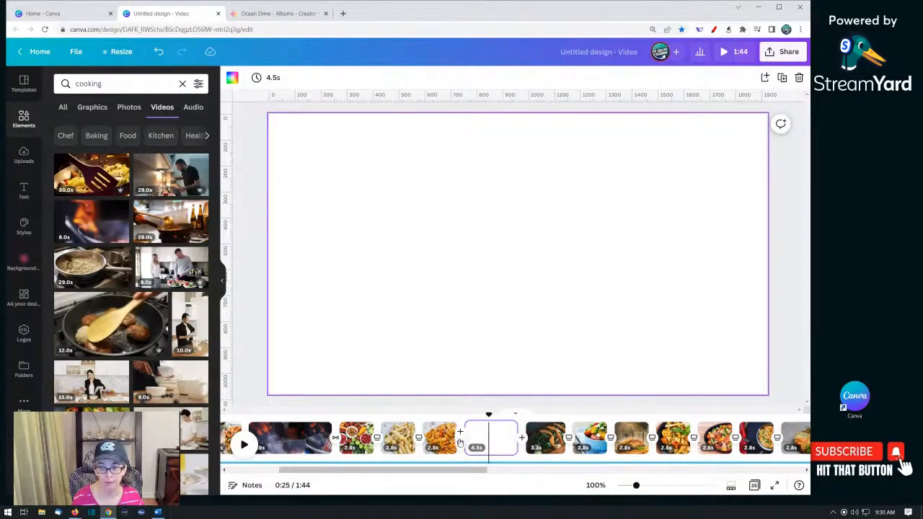
- Apply a Dissolve transition at the new blank page
left_click(460, 442)
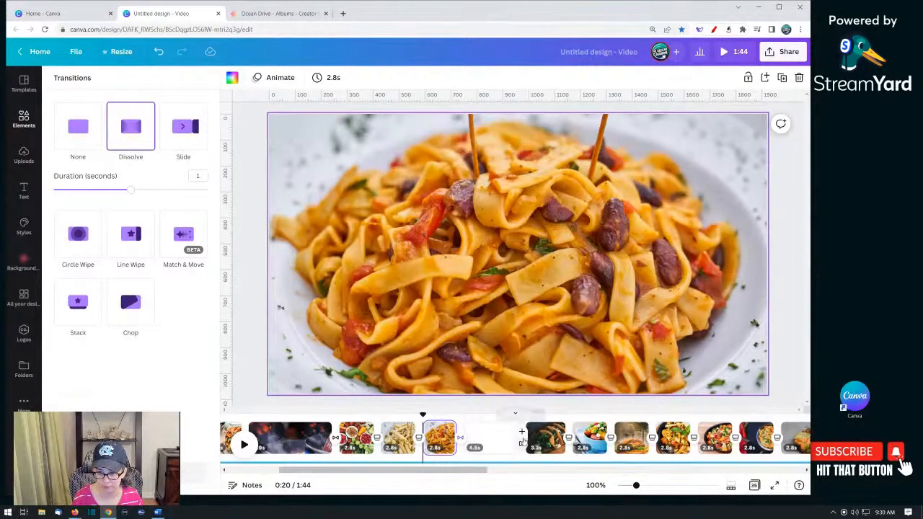
left_click(477, 436)
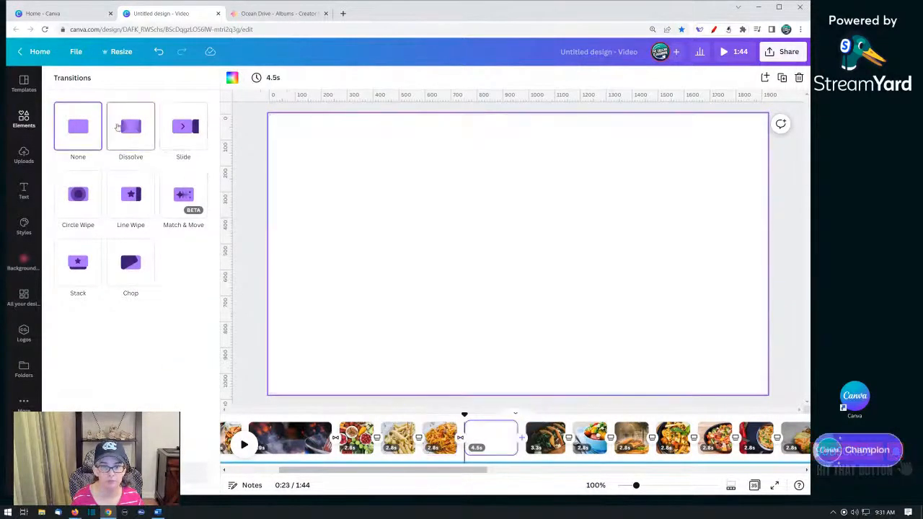
left_click(482, 436)
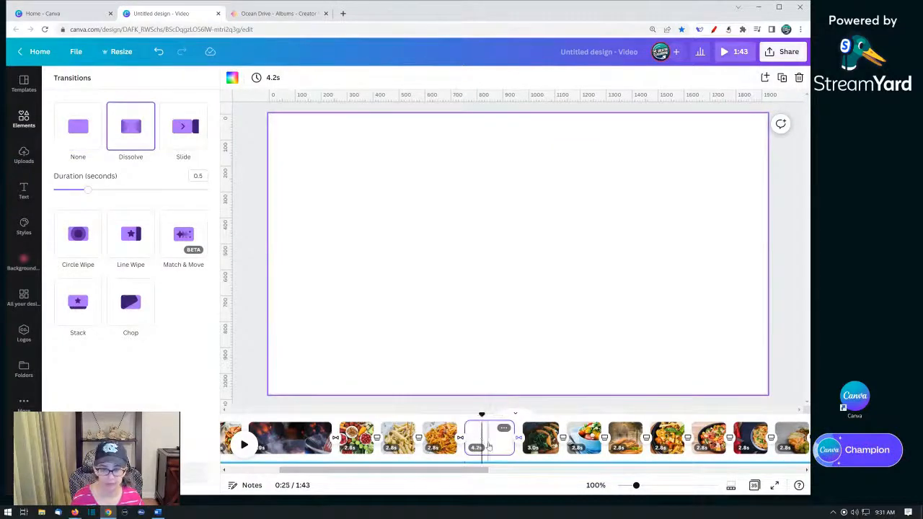
- Search the videos for "cooking" again and place the man-cooking-in-a-kitchen clip on the blank page
left_click(68, 133)
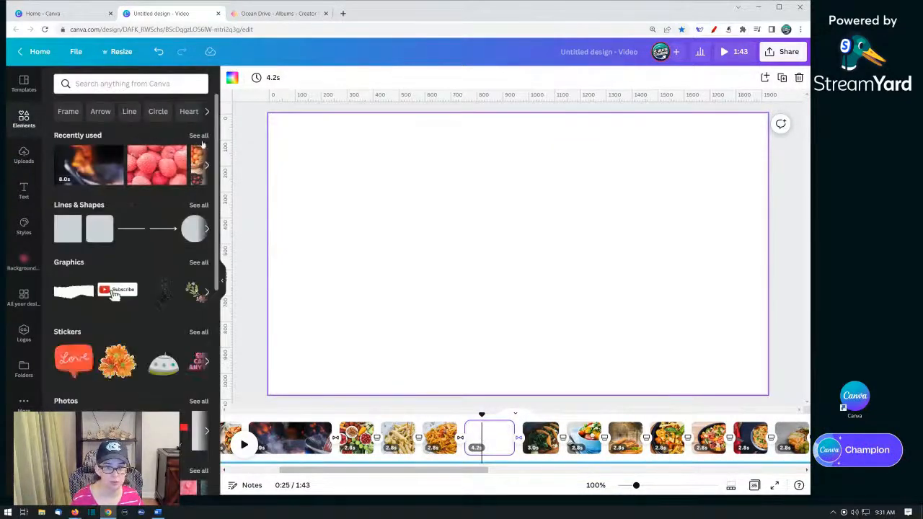
left_click(136, 83)
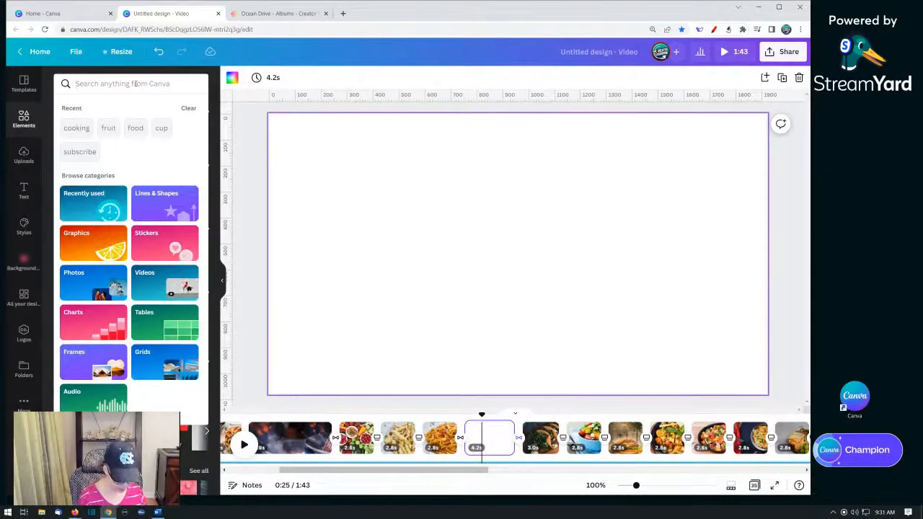
type("cooking")
key("Return")
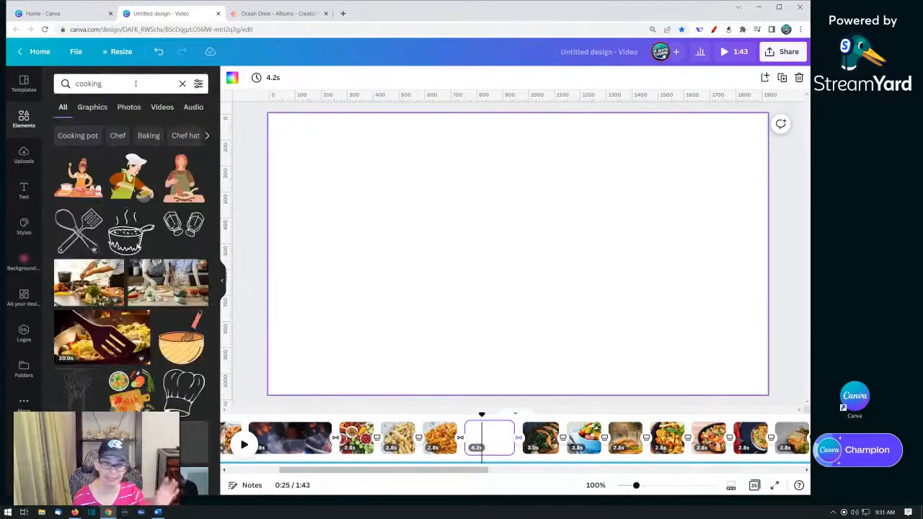
left_click(162, 107)
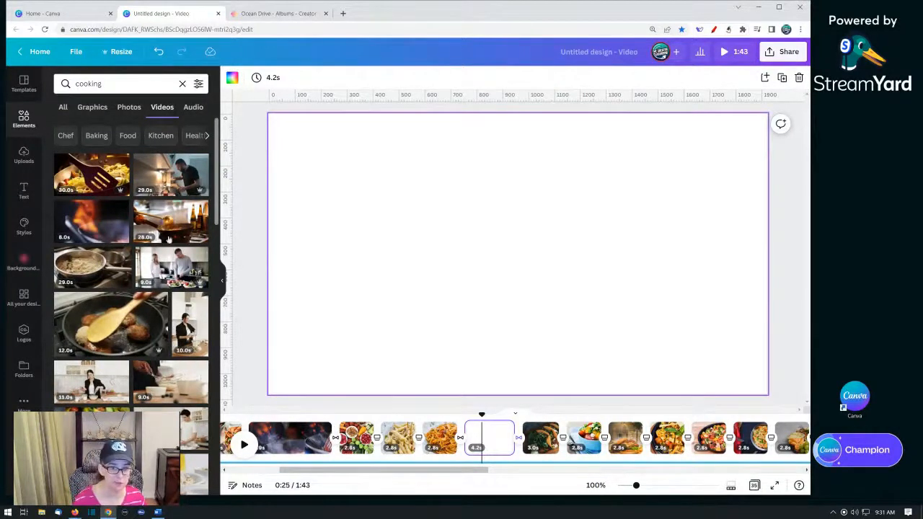
scroll(114, 271, "down", 1)
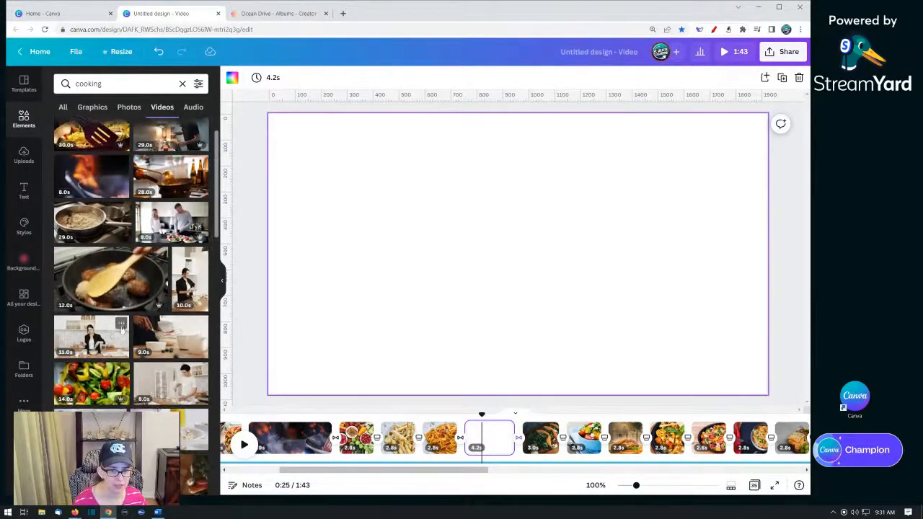
scroll(173, 281, "down", 1)
scroll(164, 220, "down", 2)
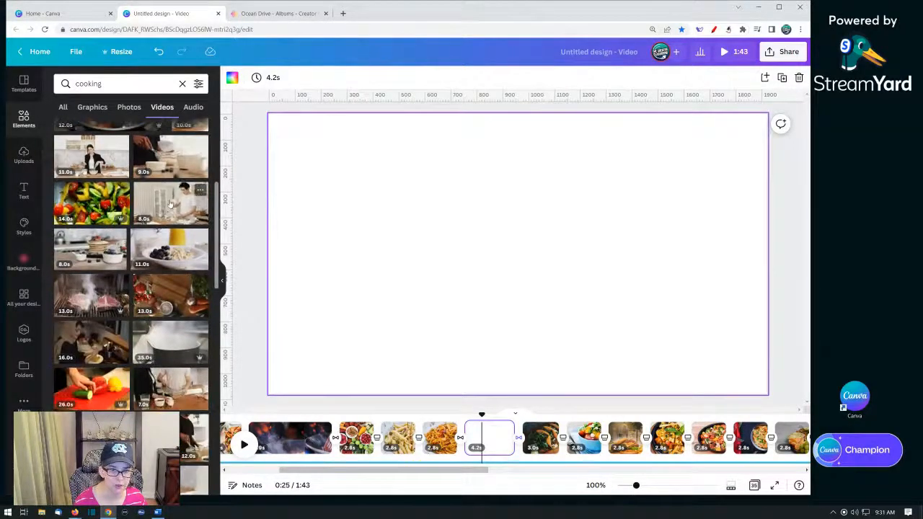
left_click_drag(178, 202, 334, 221)
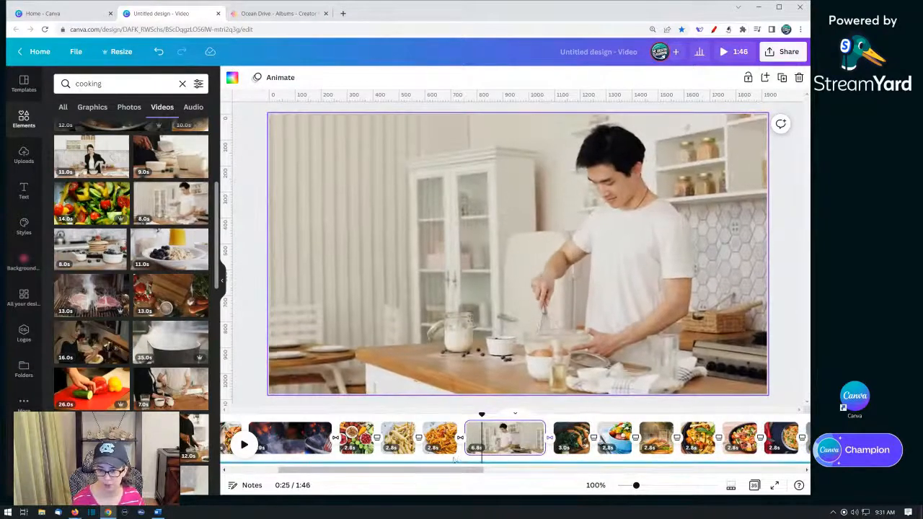
- Preview, then trim the kitchen video page to about 4.7s
left_click(443, 440)
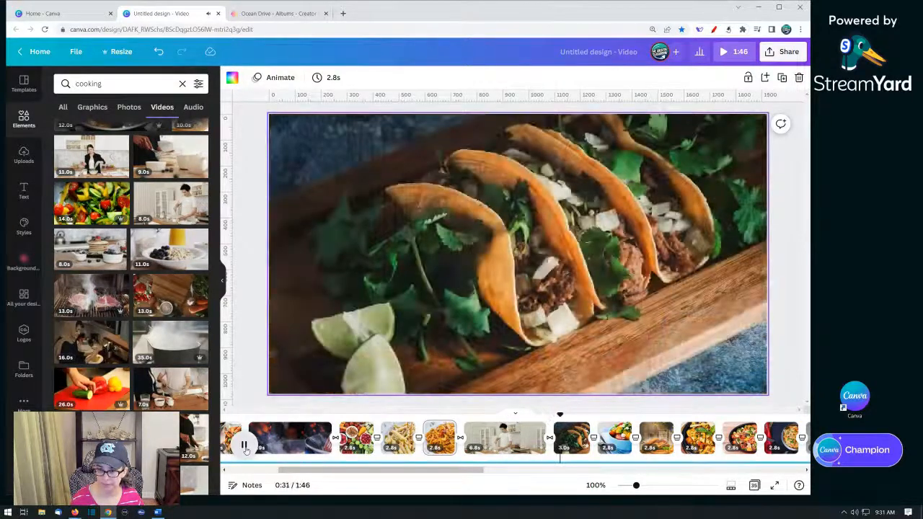
left_click(245, 446)
left_click(536, 430)
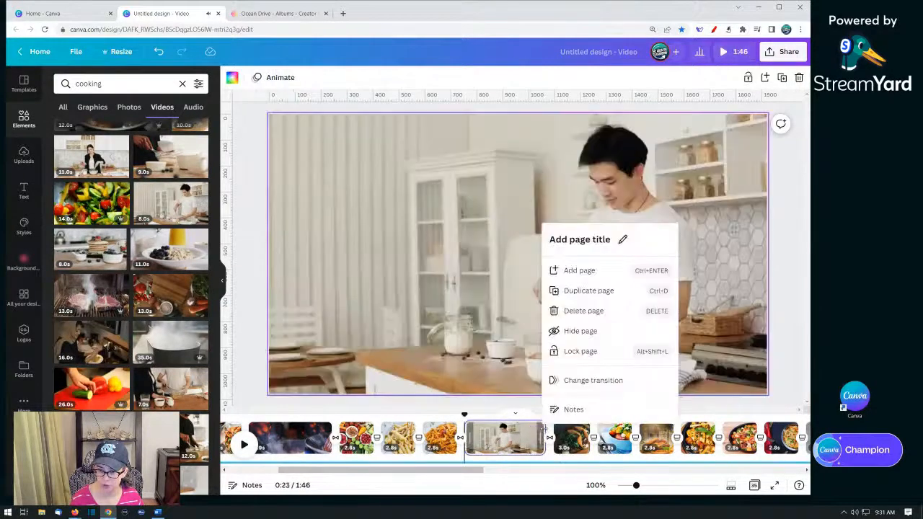
left_click_drag(545, 437, 519, 430)
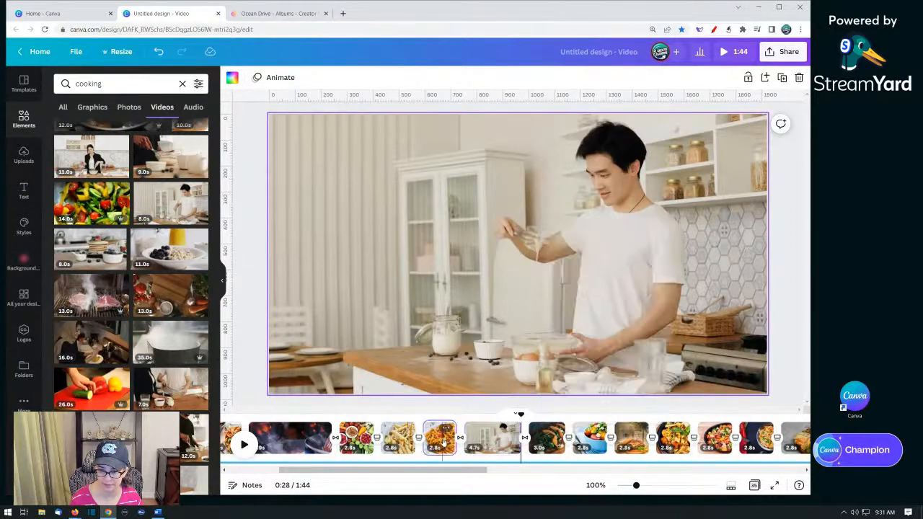
- Play back the section around the new video pages and inspect the audio track and taco page
left_click(439, 438)
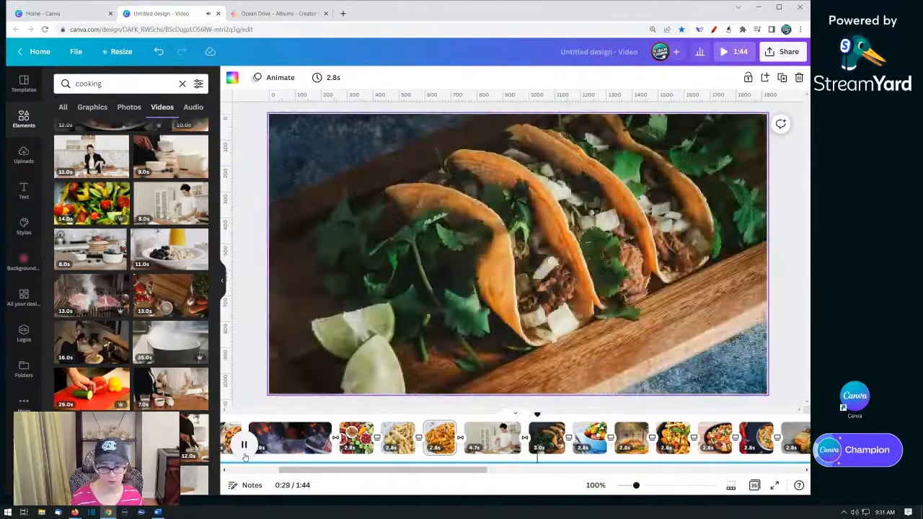
left_click(244, 449)
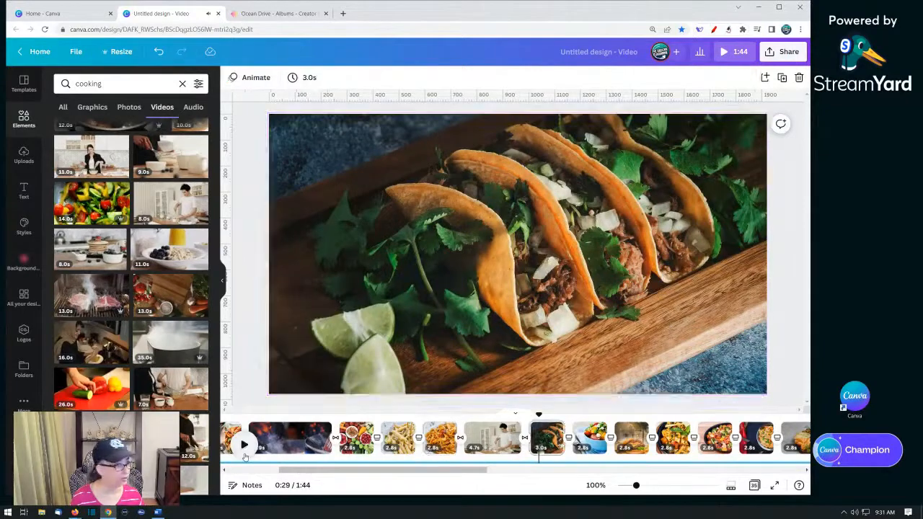
left_click(328, 463)
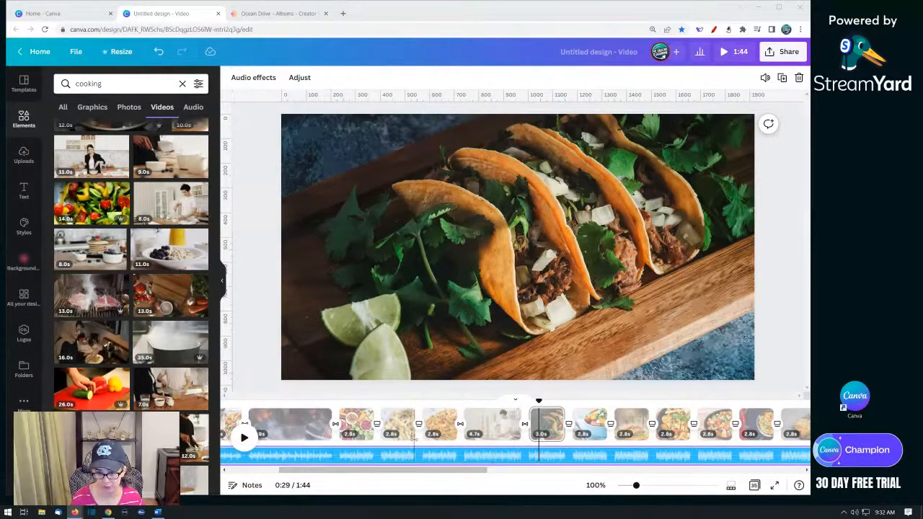
left_click(497, 431)
left_click(543, 432)
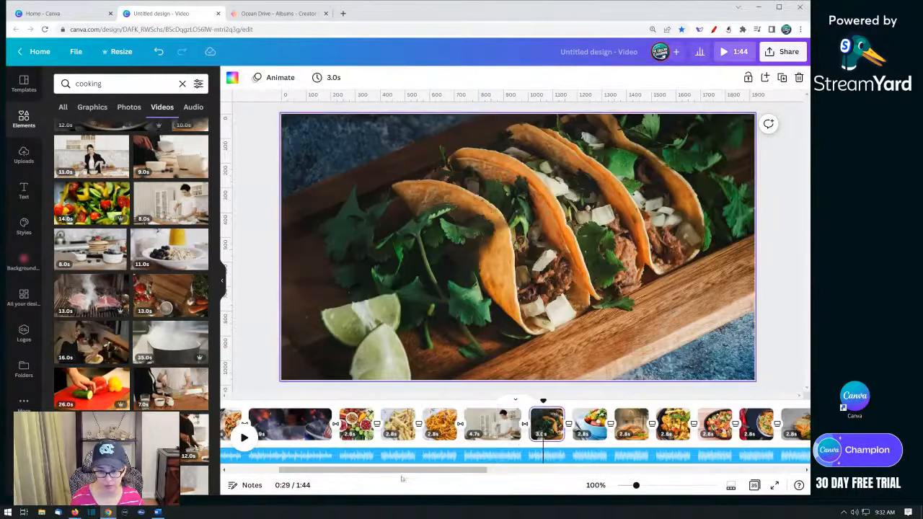
- Add a blank page after the burger page in the timeline
scroll(393, 425, "down", 5)
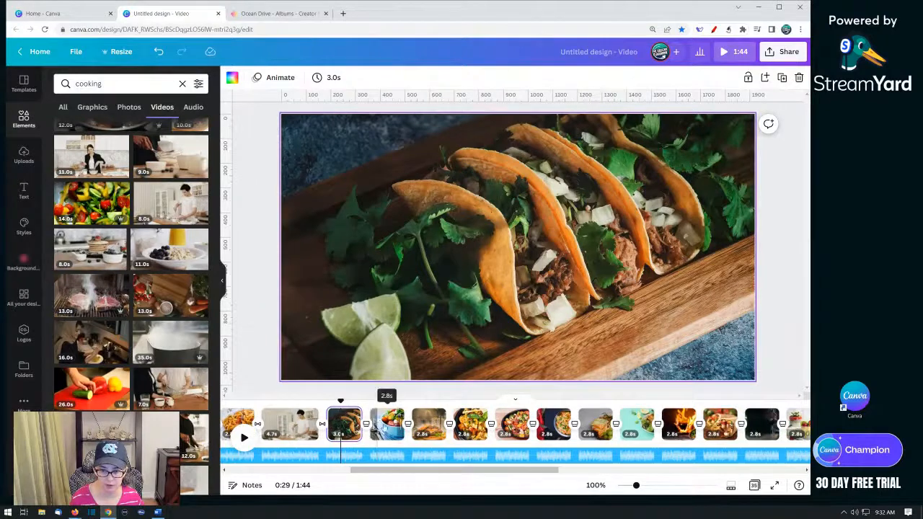
left_click(386, 424)
left_click(429, 424)
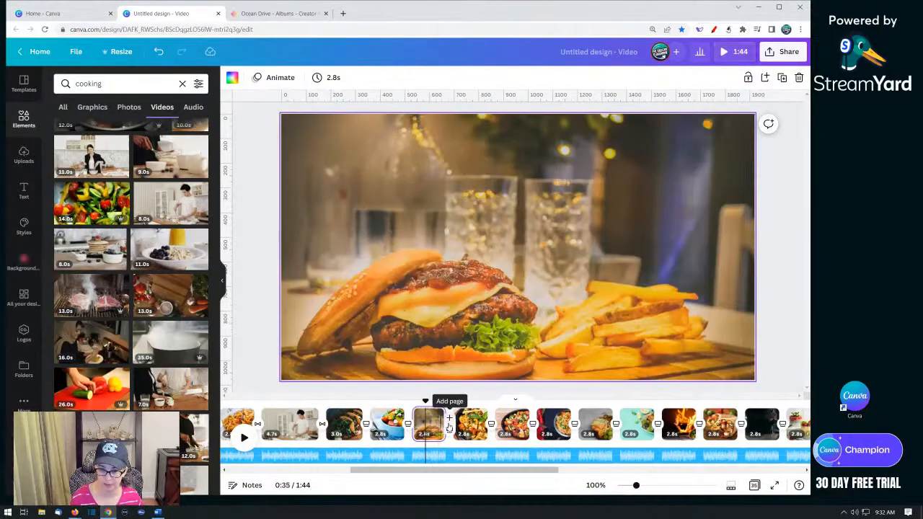
left_click(448, 419)
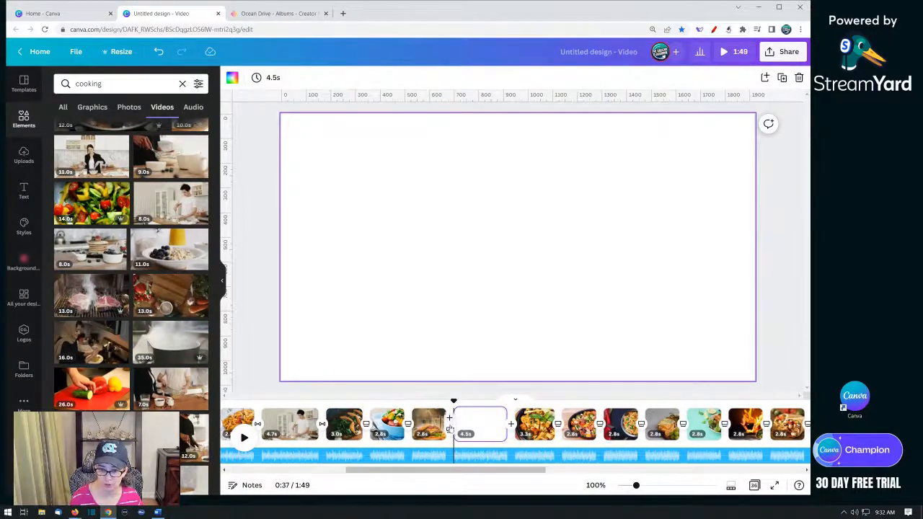
- Apply Dissolve transitions on both sides of the new blank page after the burger page
left_click(449, 429)
left_click(130, 126)
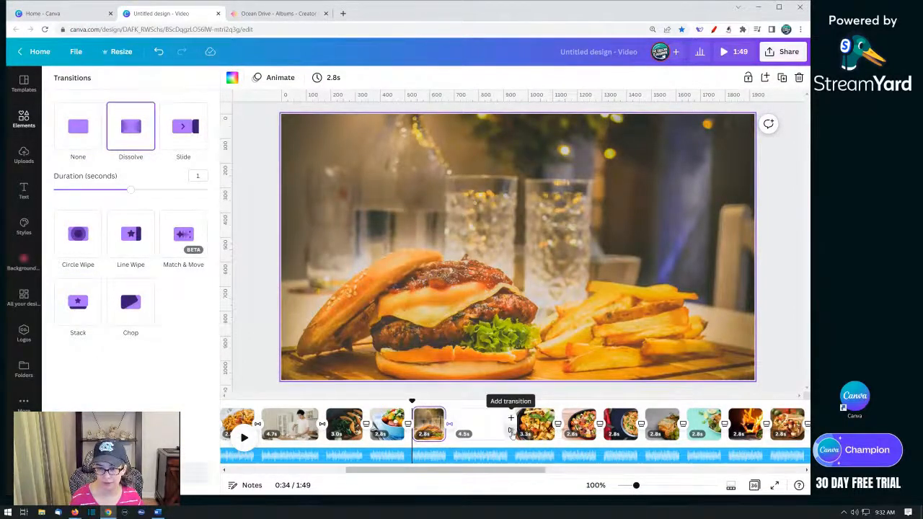
left_click(510, 430)
left_click(130, 126)
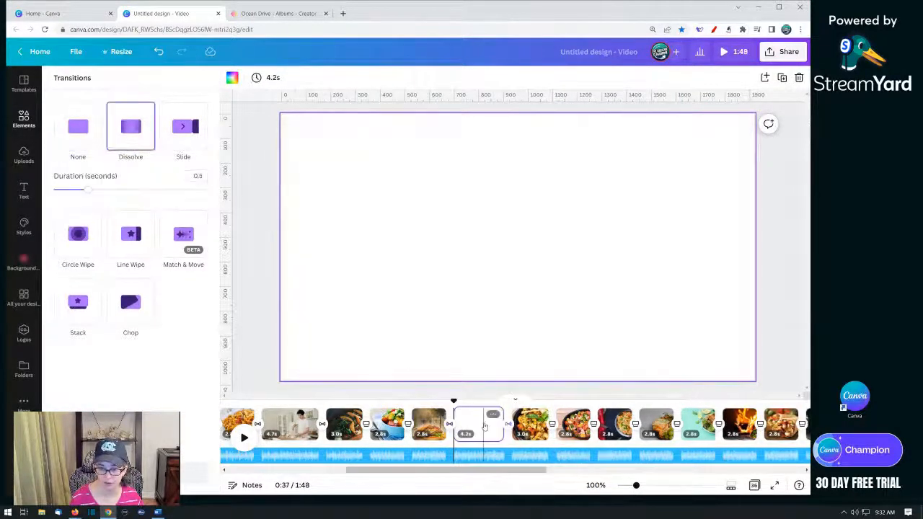
- Search the videos for "baking" and place the bread-rolls clip on the blank page
left_click(483, 431)
left_click(24, 128)
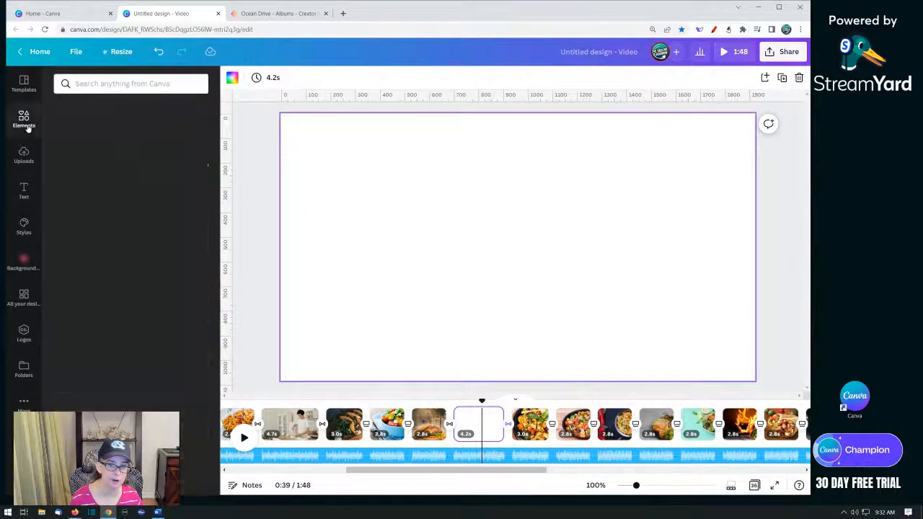
left_click(112, 83)
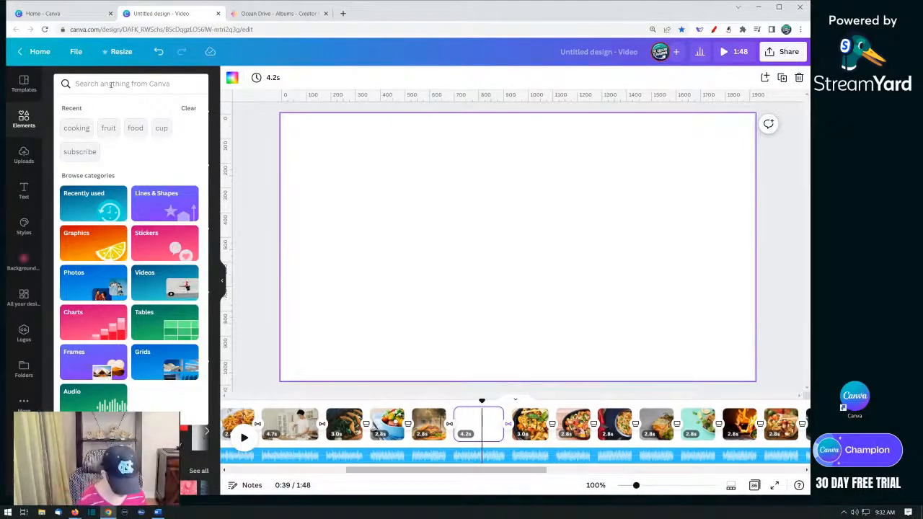
type("baking")
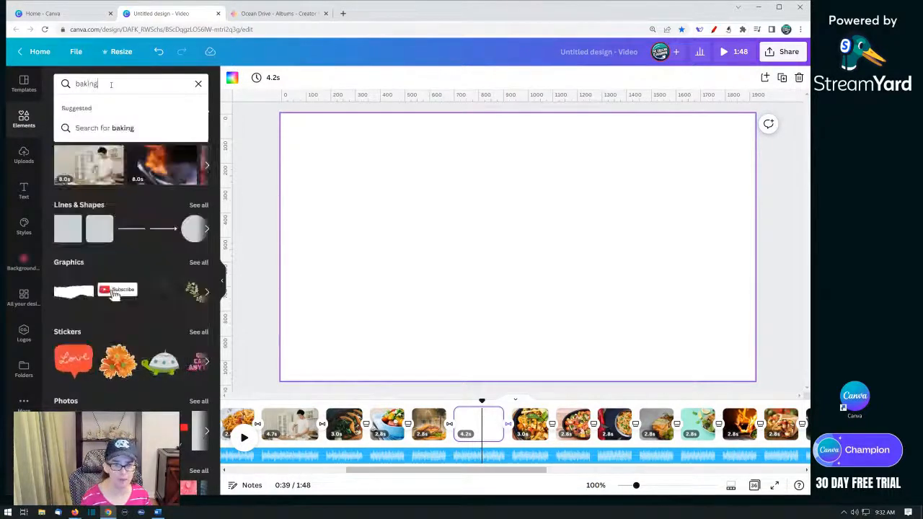
key("Return")
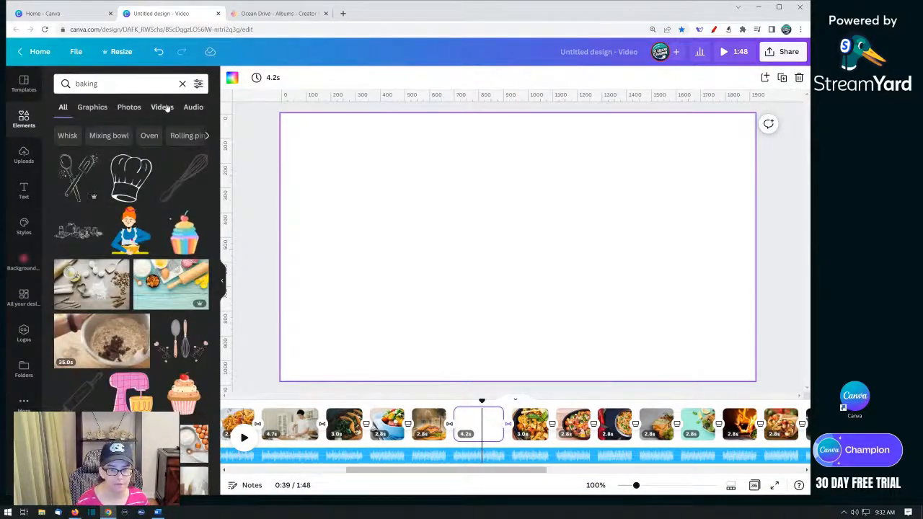
left_click(164, 107)
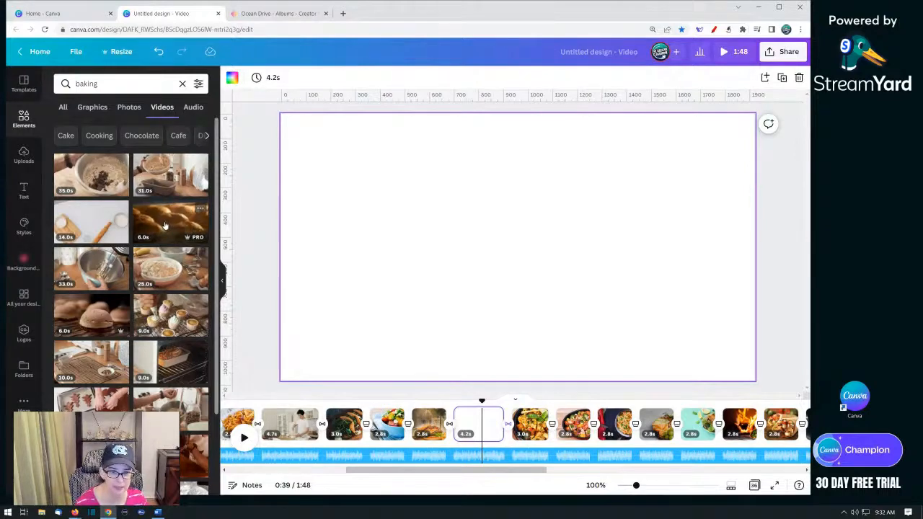
left_click_drag(180, 221, 310, 240)
- Play back the timeline around the new bread video page
left_click(423, 425)
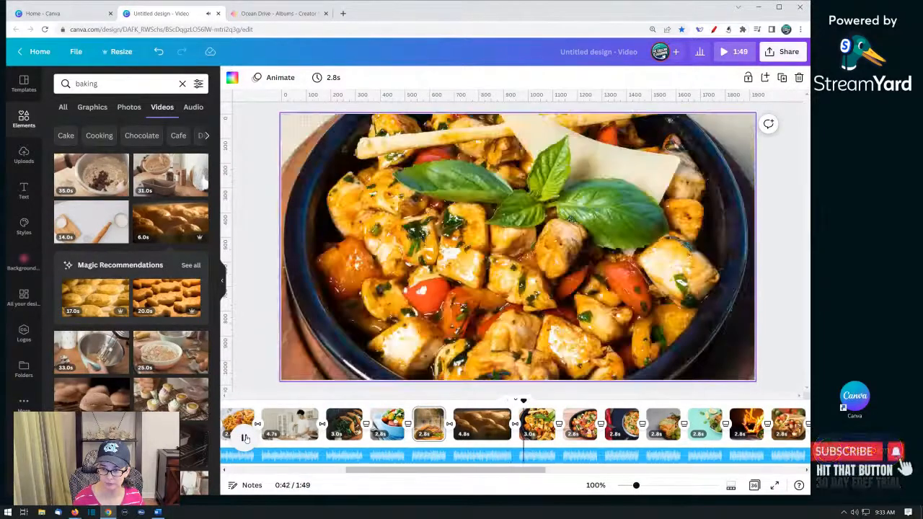
left_click(245, 438)
left_click_drag(455, 475, 527, 475)
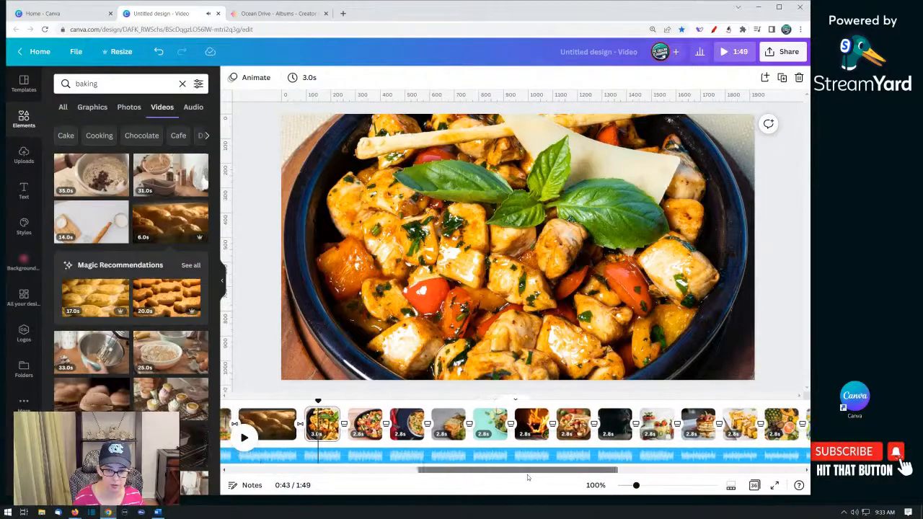
- Add a blank page after the rice dish page in the timeline
left_click(326, 425)
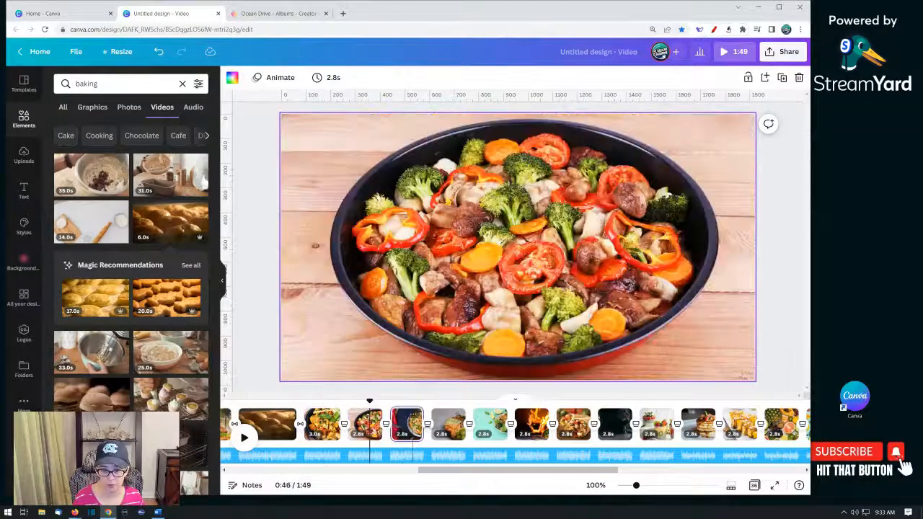
left_click(409, 425)
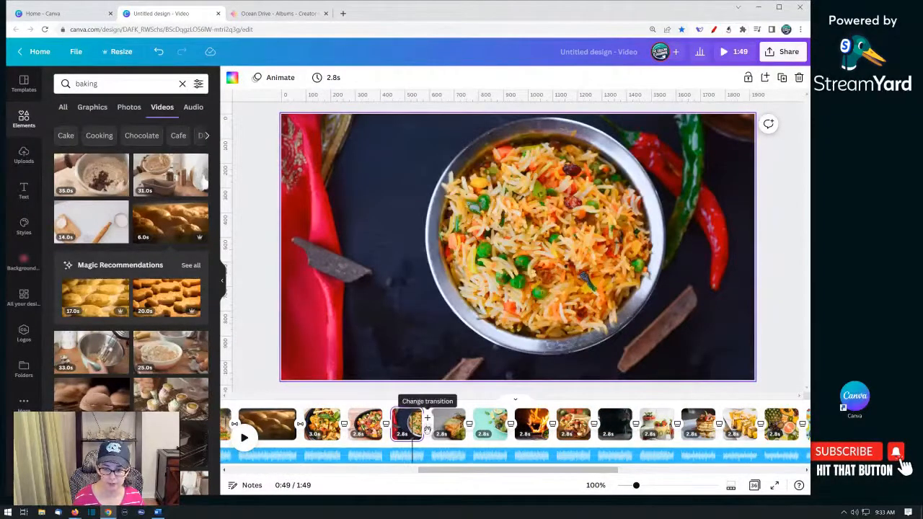
left_click(427, 420)
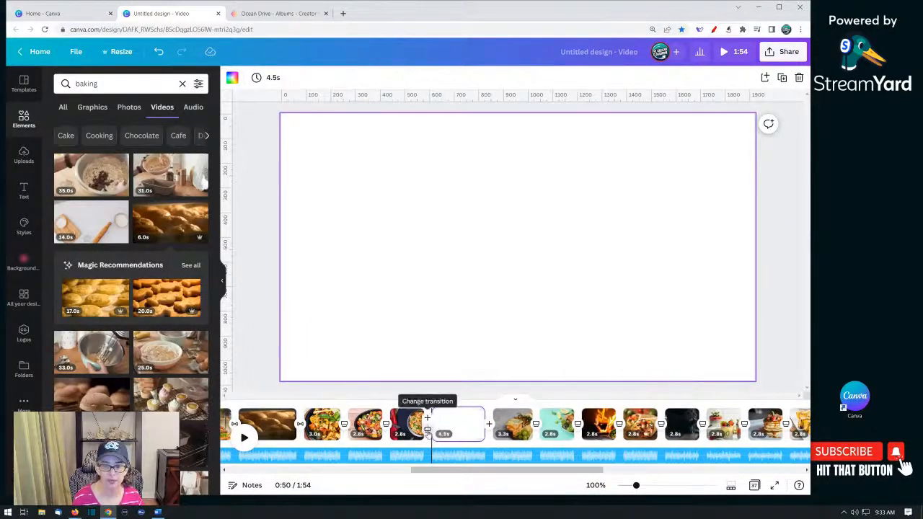
- Apply Dissolve transitions before and after the new blank page
left_click(428, 430)
left_click(130, 126)
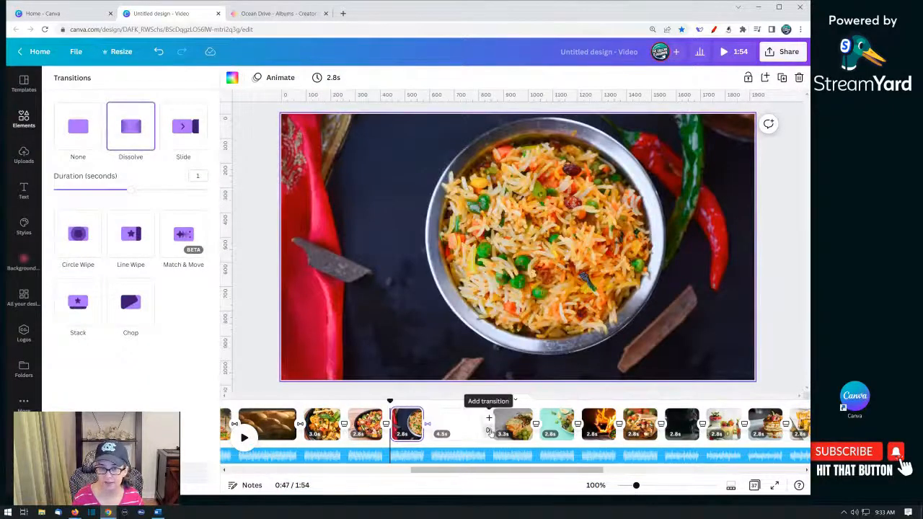
left_click(449, 430)
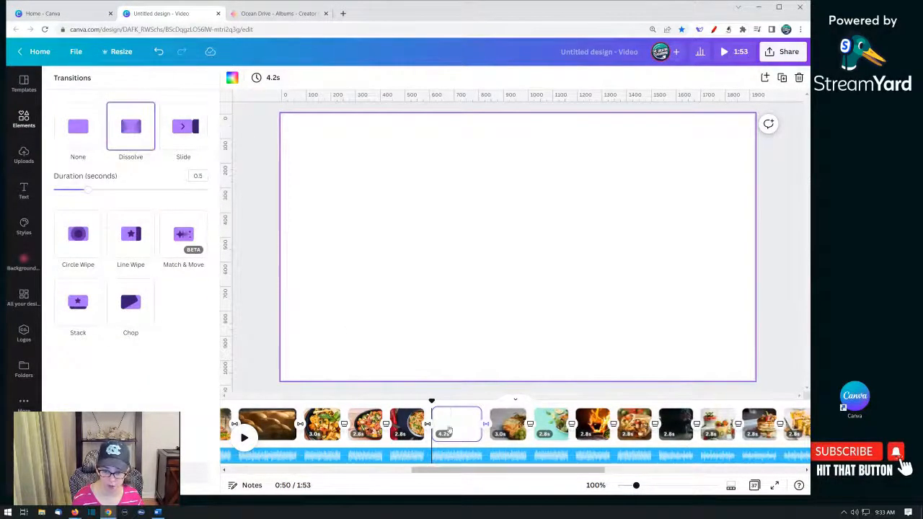
left_click(452, 431)
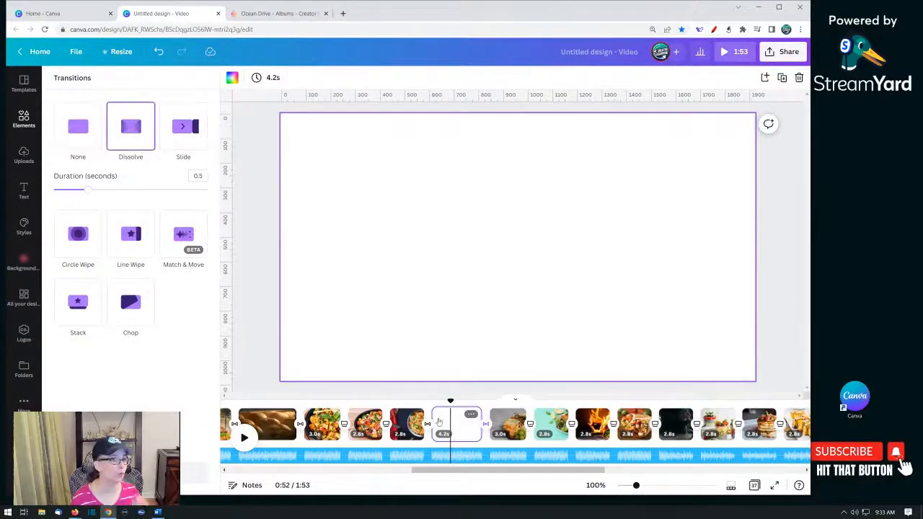
- Search the videos for "cooking" and place the cucumber-slicing clip on the blank page
left_click(21, 129)
left_click(99, 83)
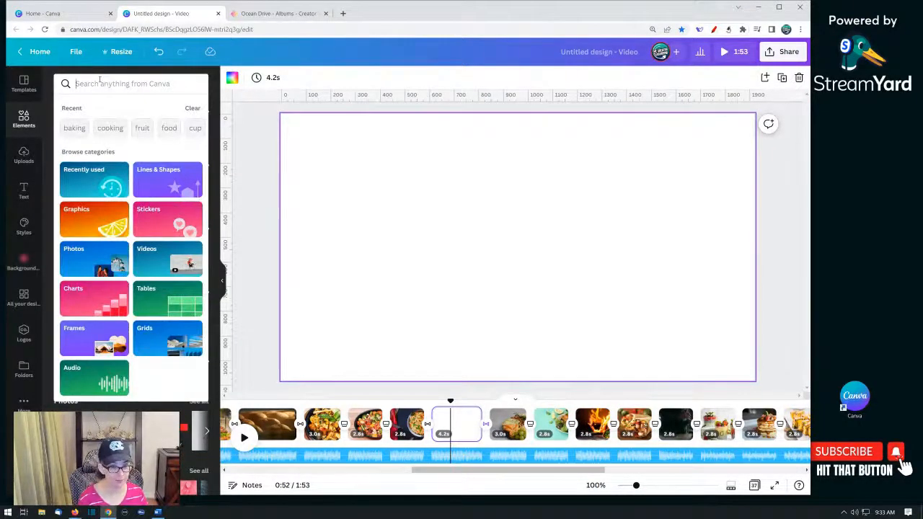
type("cooking")
key("Return")
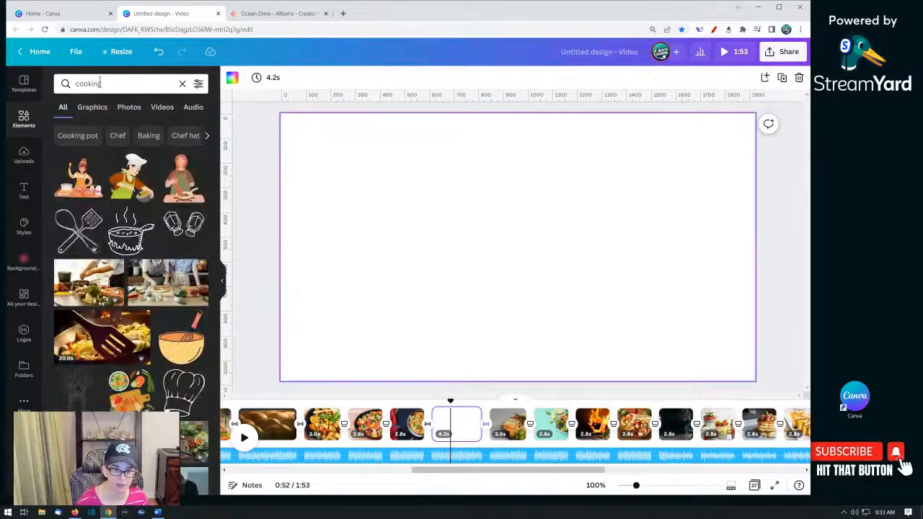
left_click(162, 107)
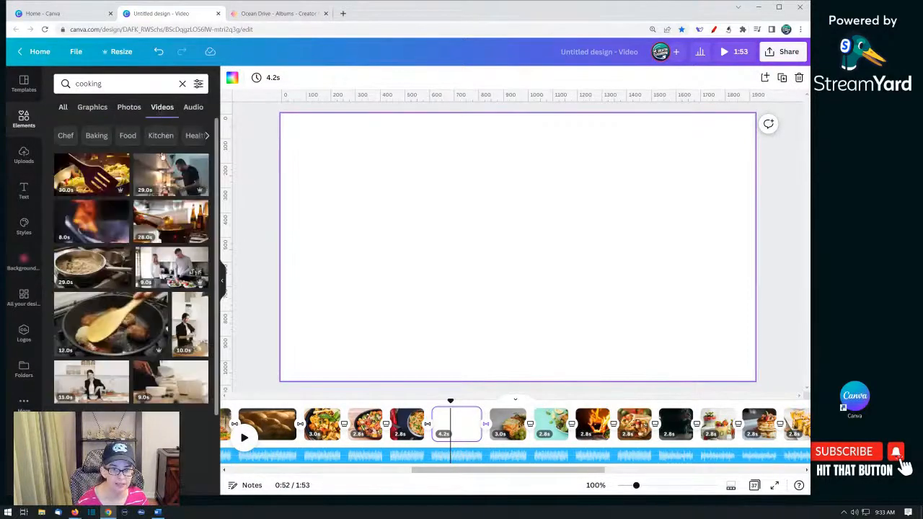
scroll(144, 353, "down", 10)
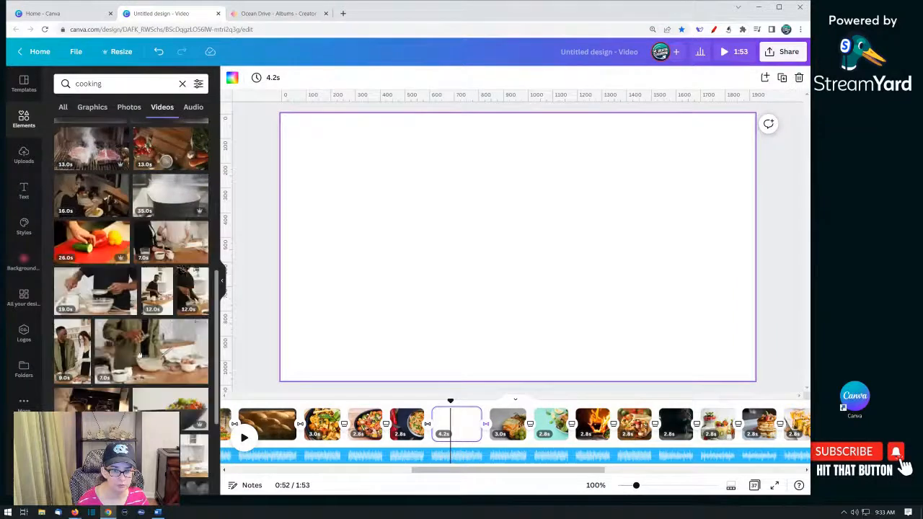
scroll(160, 254, "down", 2)
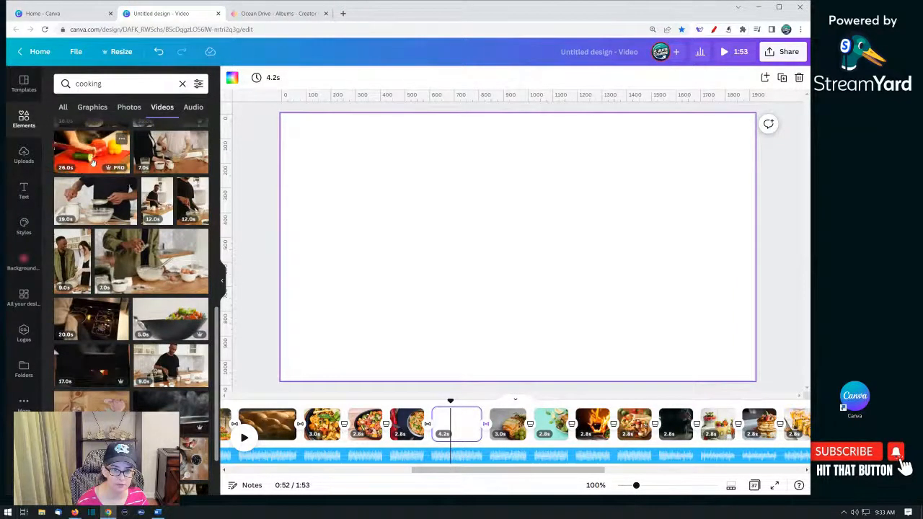
left_click_drag(90, 160, 305, 173)
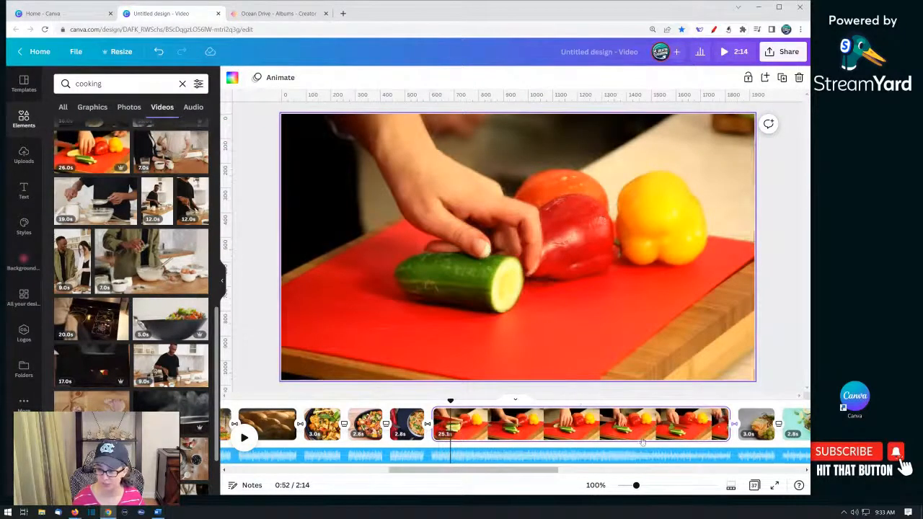
- Trim the cucumber video page to about 7.0s and preview it from the rice page
right_click(406, 424)
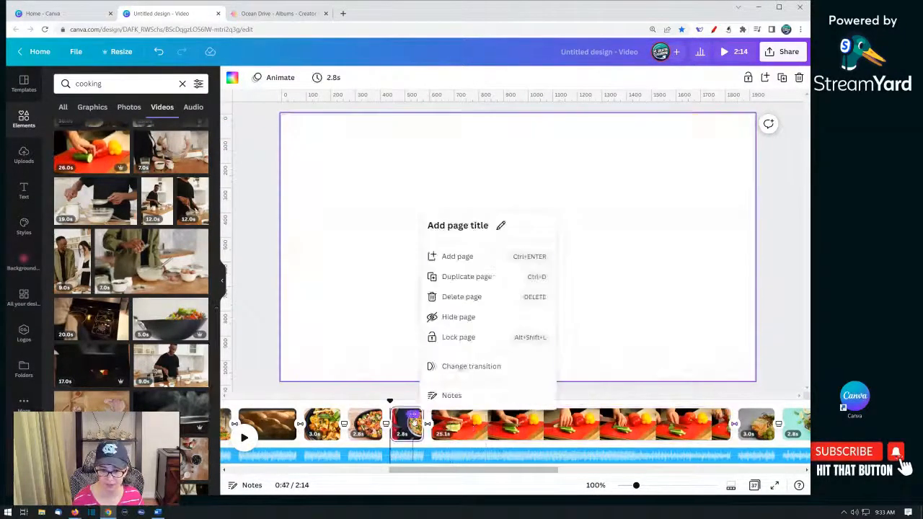
left_click(414, 424)
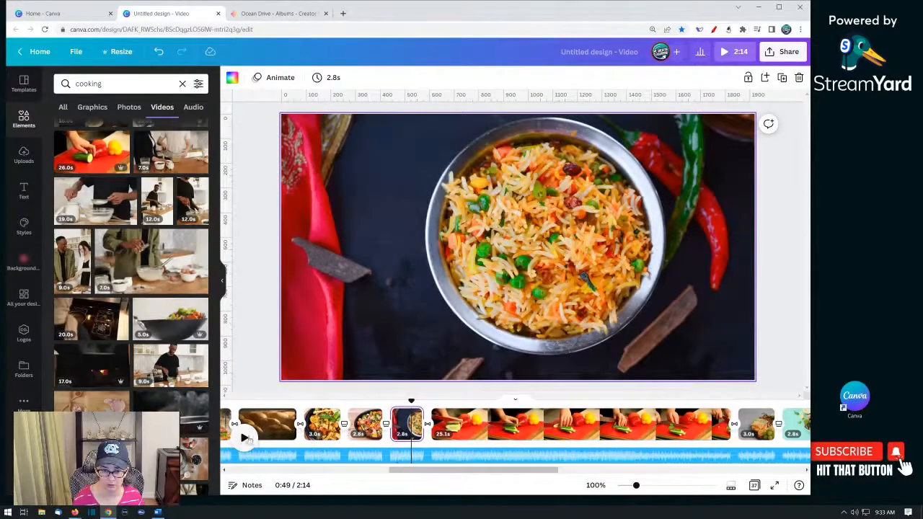
left_click_drag(730, 424, 511, 424)
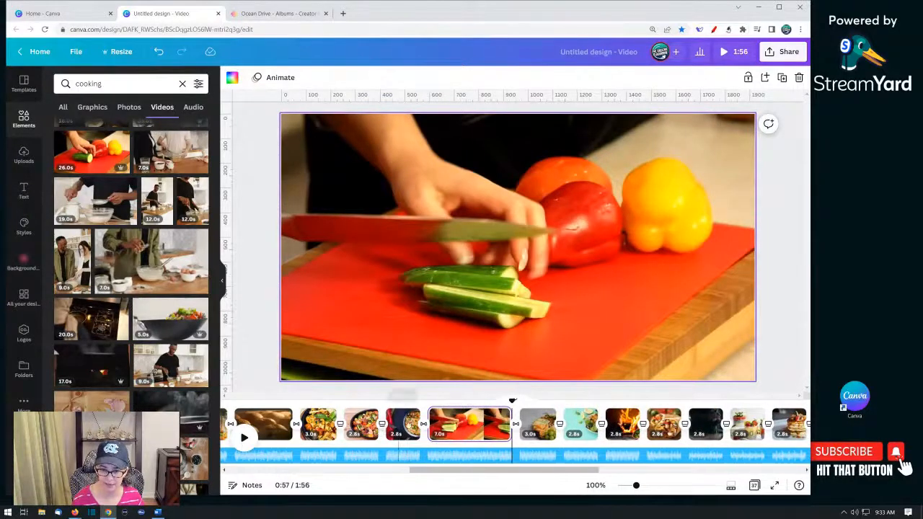
left_click(404, 424)
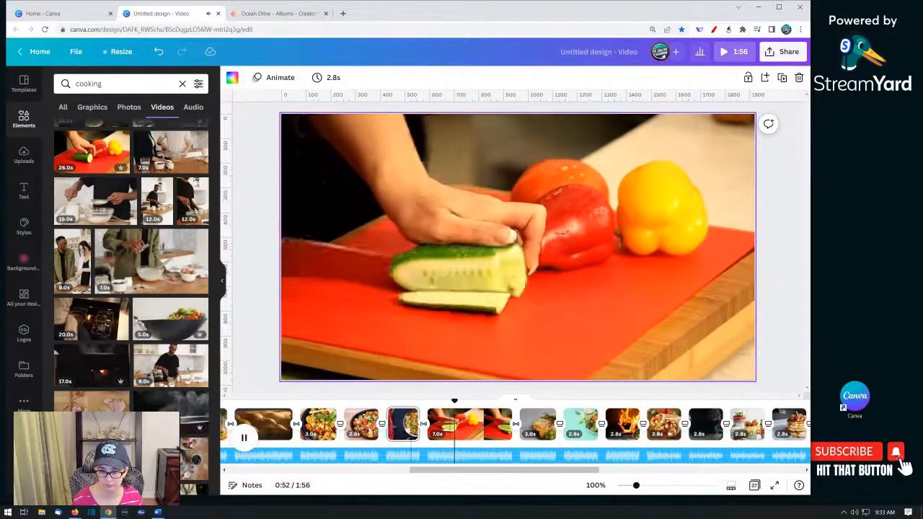
left_click(405, 426)
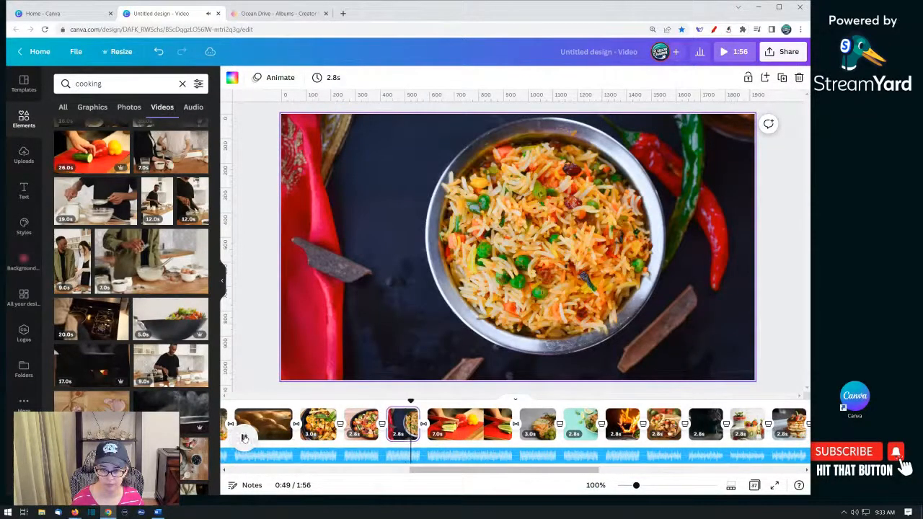
left_click(245, 437)
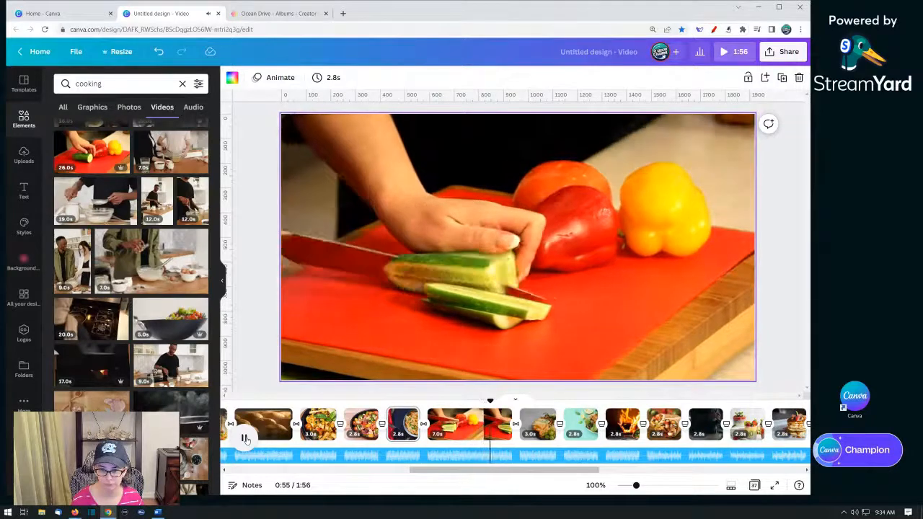
left_click(245, 438)
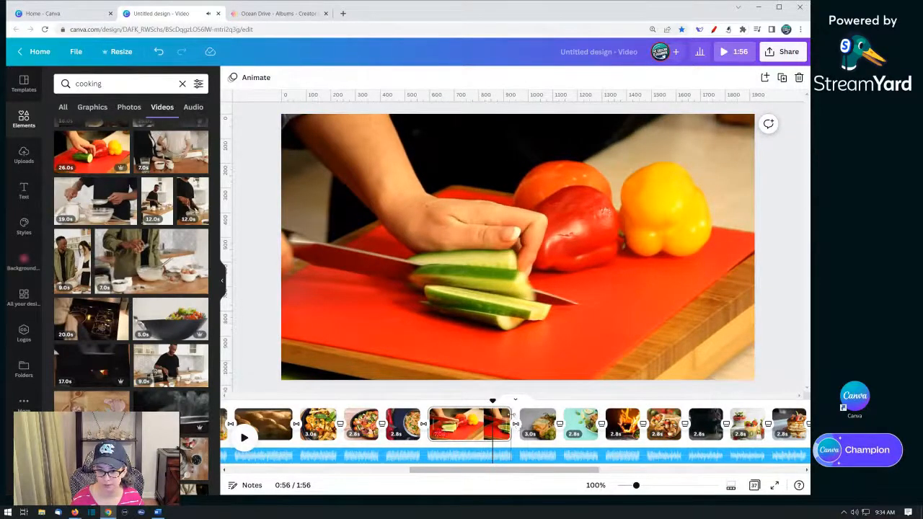
- Shorten the cucumber video page to about 5.4s and play it back
left_click_drag(511, 416, 491, 417)
left_click(466, 426)
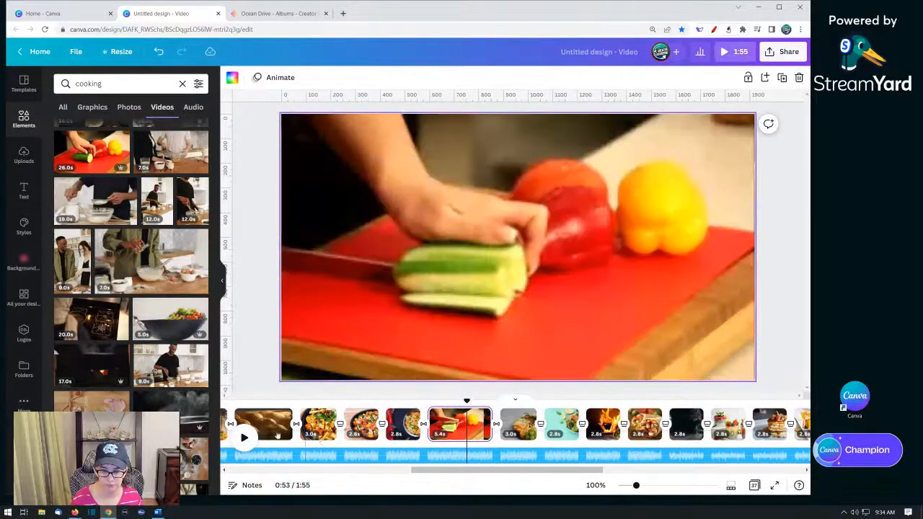
left_click(245, 438)
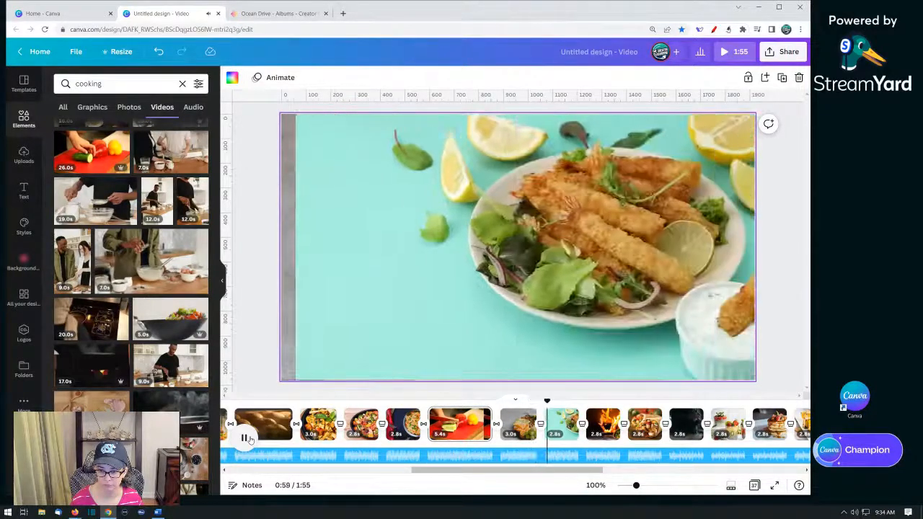
left_click(250, 439)
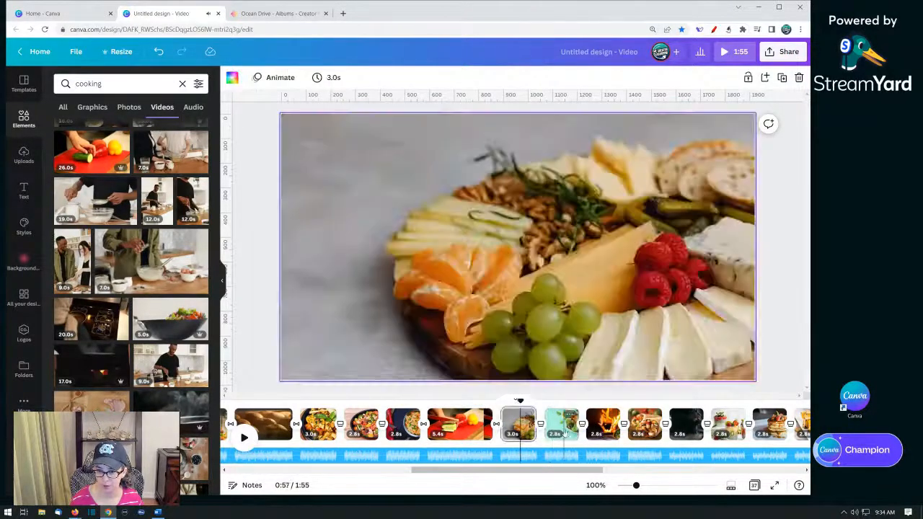
- Add a blank page after the flame-grilled taco page and apply a Dissolve transition before it
left_click(604, 426)
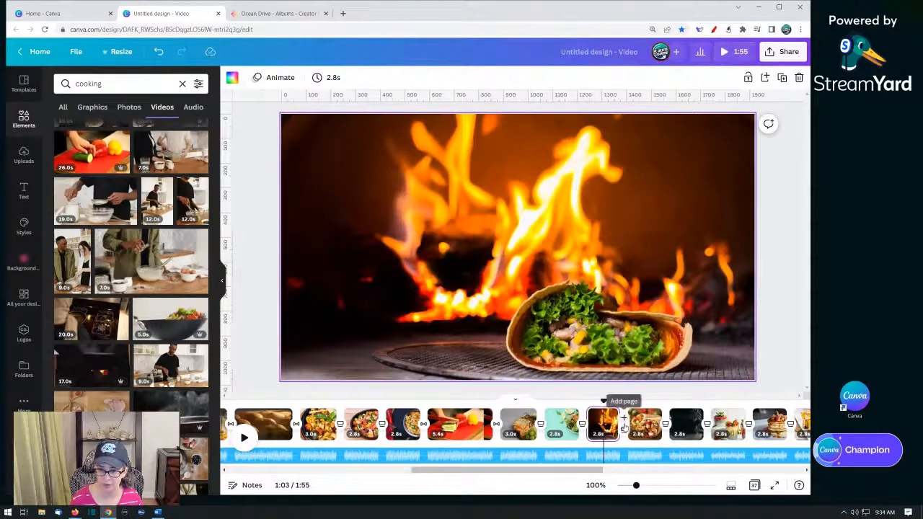
left_click(624, 420)
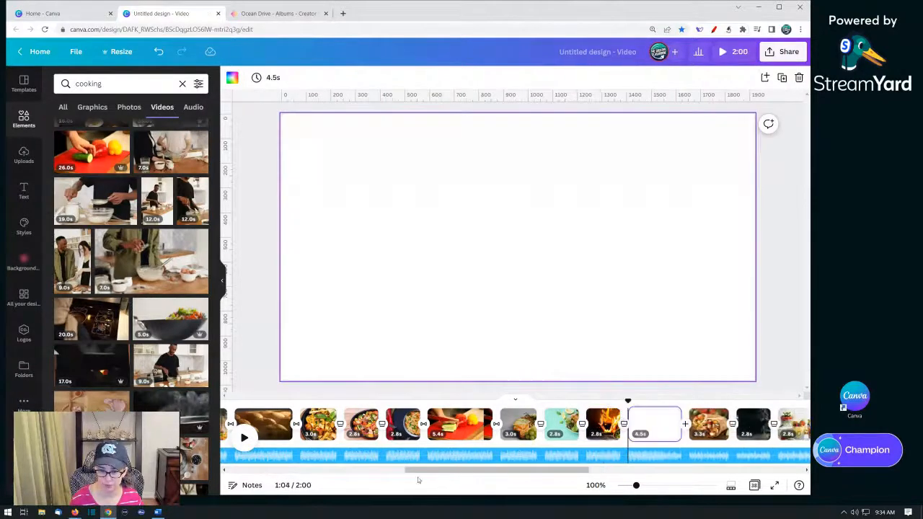
left_click_drag(440, 472, 501, 472)
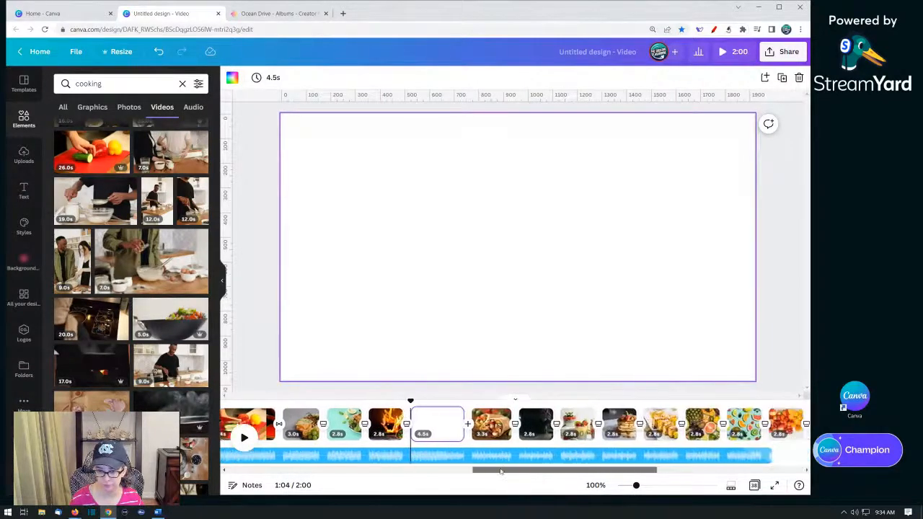
left_click(406, 425)
left_click(130, 144)
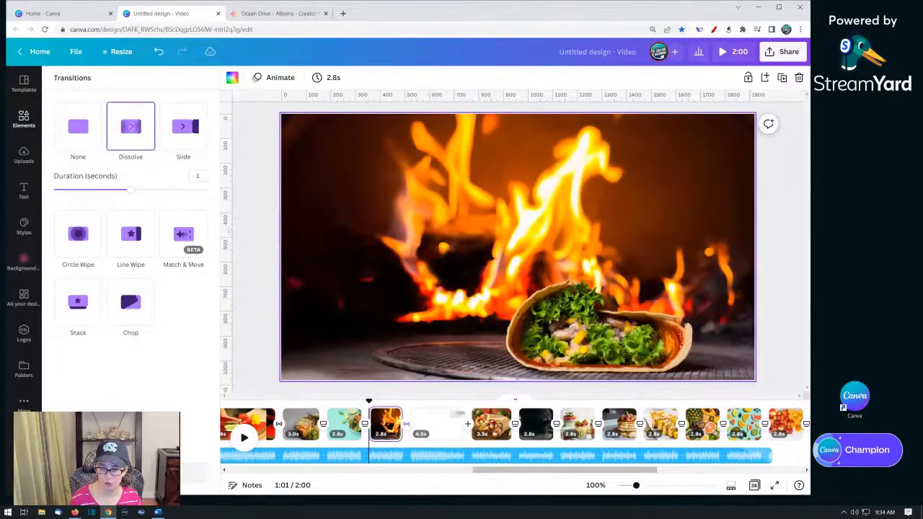
- Place the coffee-pouring video from recently used elements onto the blank page after the flame-grilled taco page
left_click(466, 432)
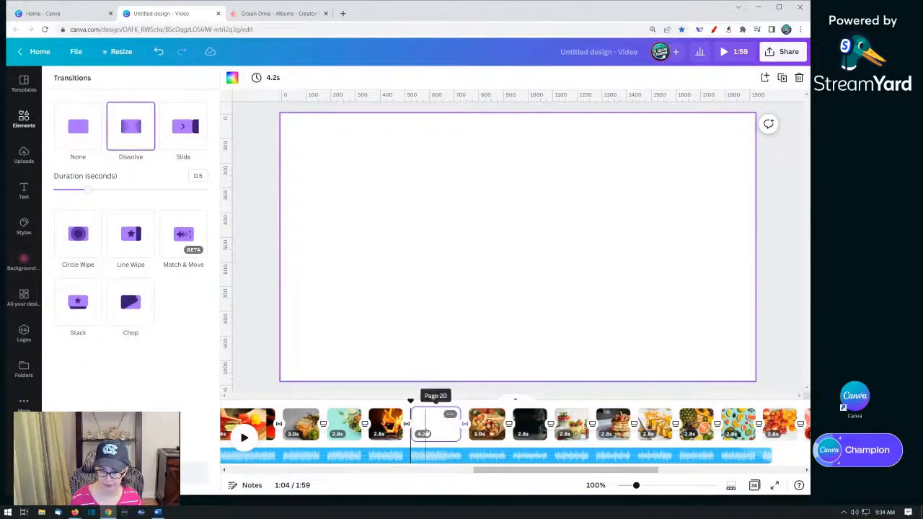
left_click(426, 429)
left_click(21, 119)
left_click(21, 119)
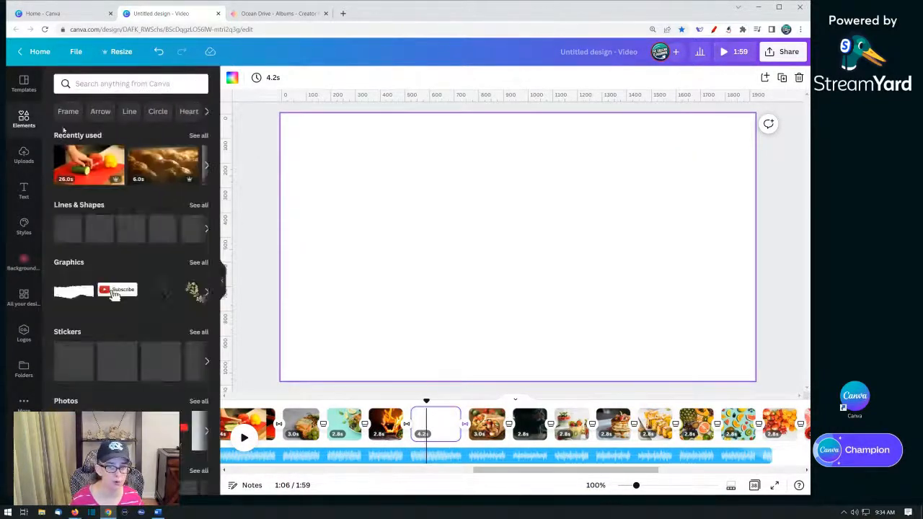
left_click(198, 136)
scroll(129, 317, "down", 10)
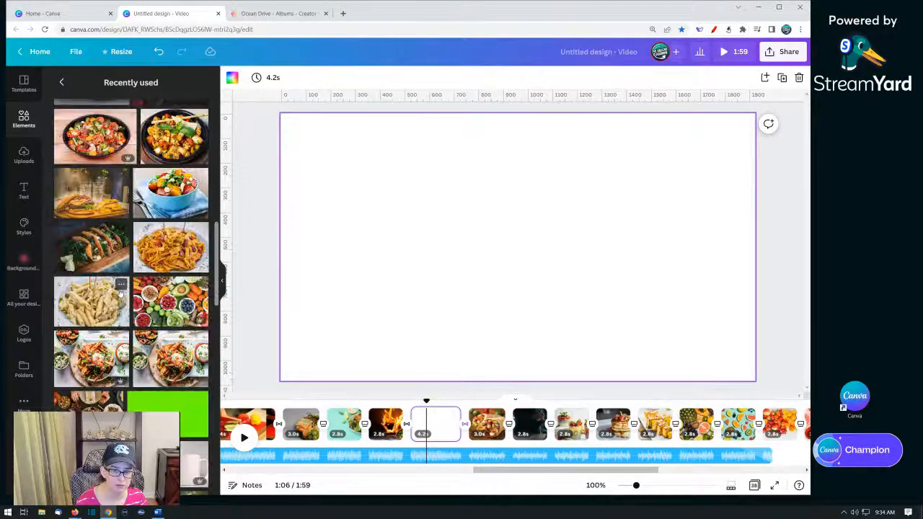
scroll(115, 290, "down", 5)
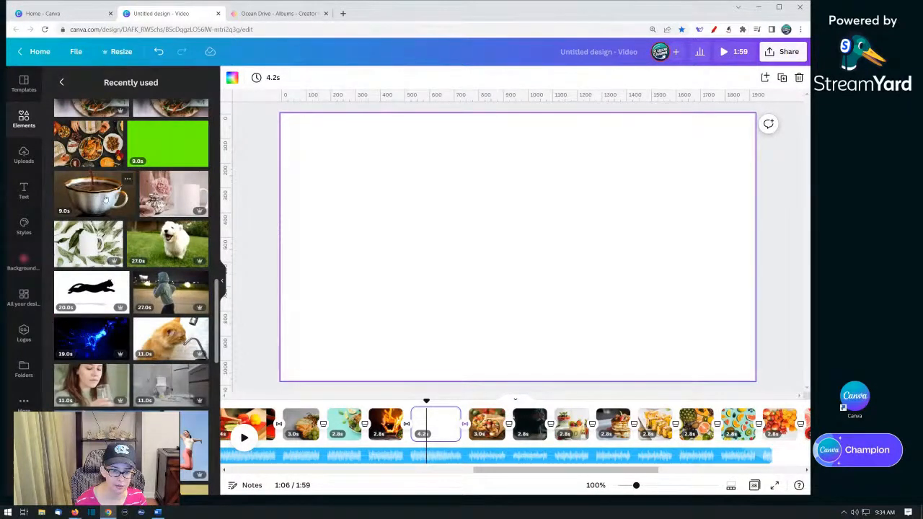
left_click_drag(87, 200, 315, 210)
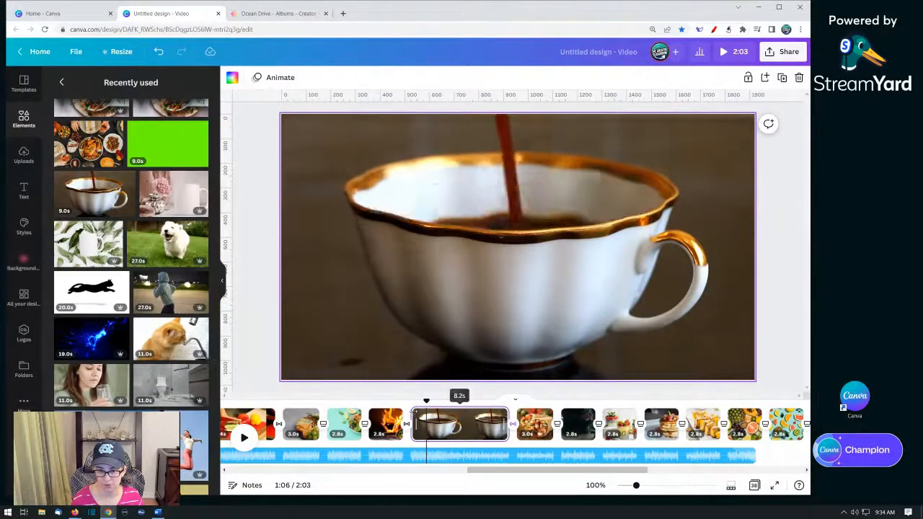
- Trim the coffee video page to about 3.9s and preview it from the flame-grilled taco page
left_click_drag(413, 424, 456, 424)
left_click(390, 418)
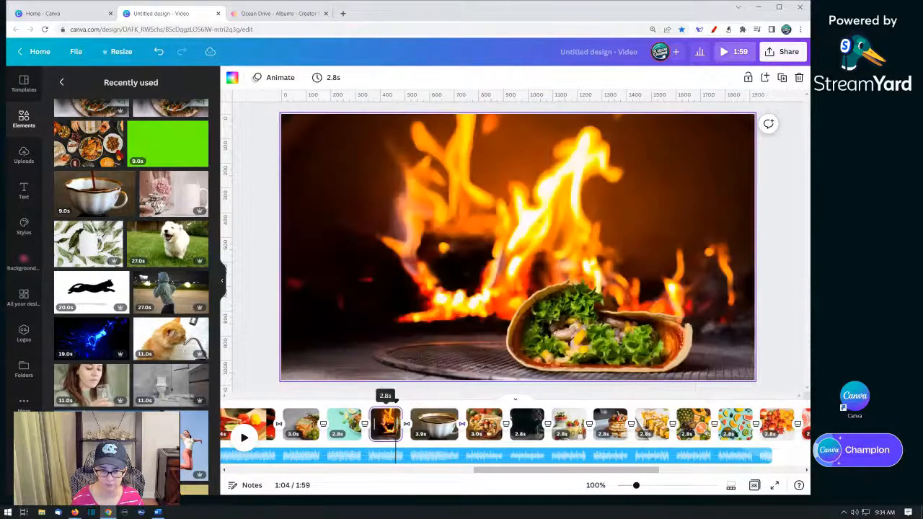
left_click(242, 440)
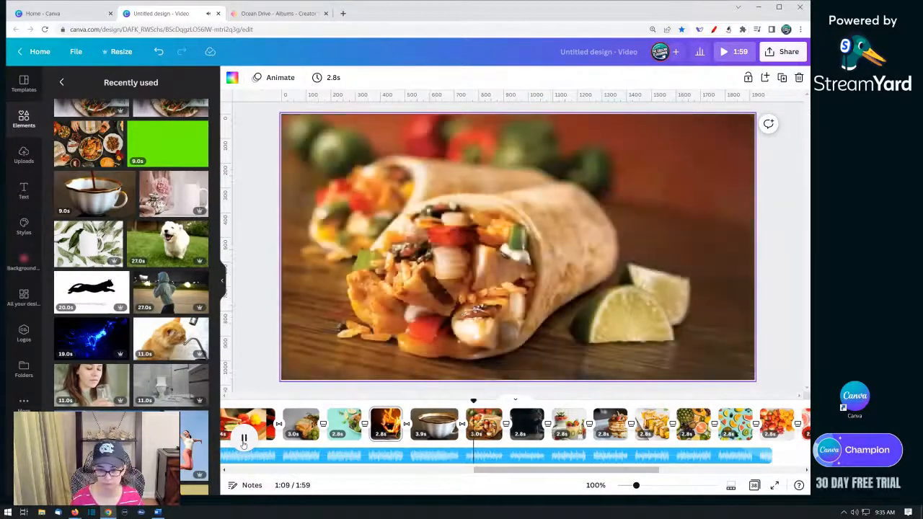
left_click(244, 439)
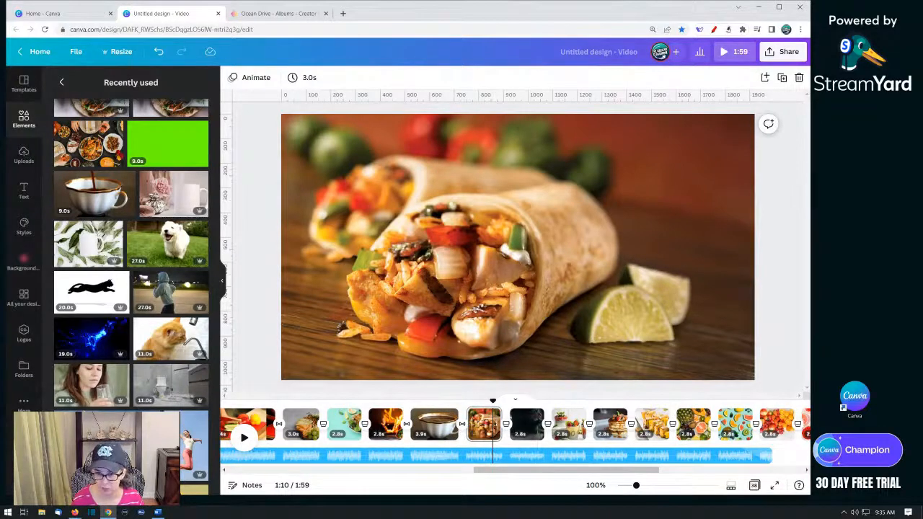
- Add a blank page after the chia parfait page and apply Dissolve transitions before and after it
left_click(597, 424)
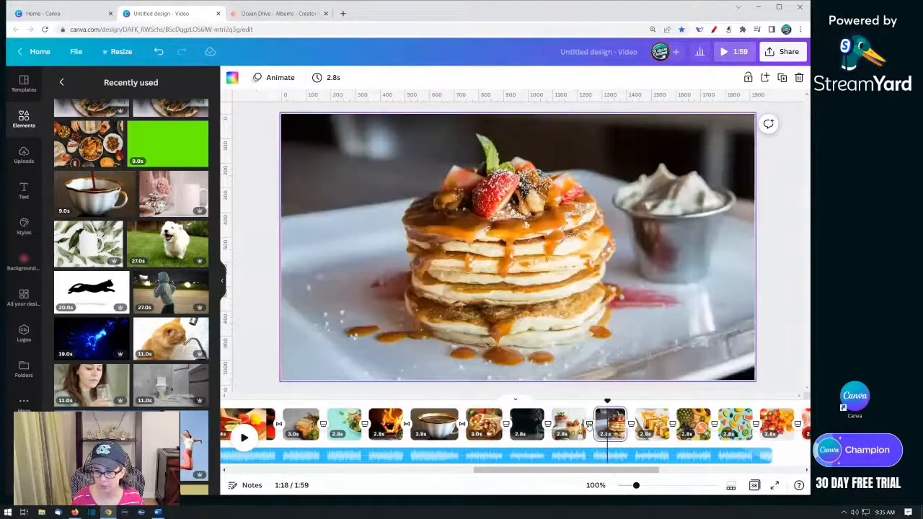
left_click(589, 418)
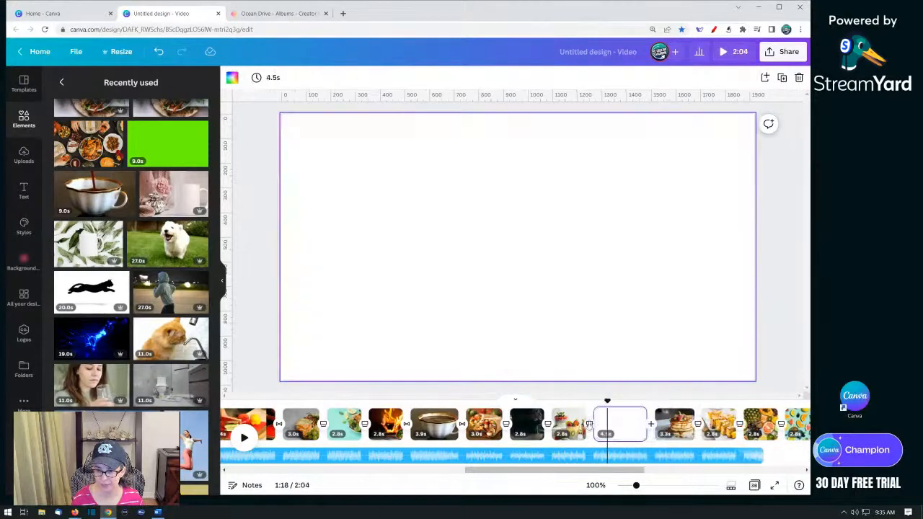
left_click(589, 425)
left_click(130, 126)
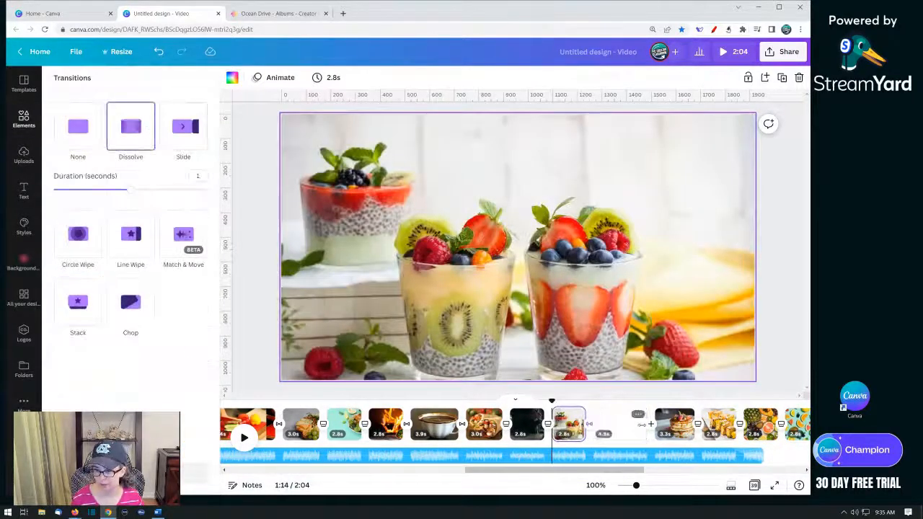
left_click(652, 429)
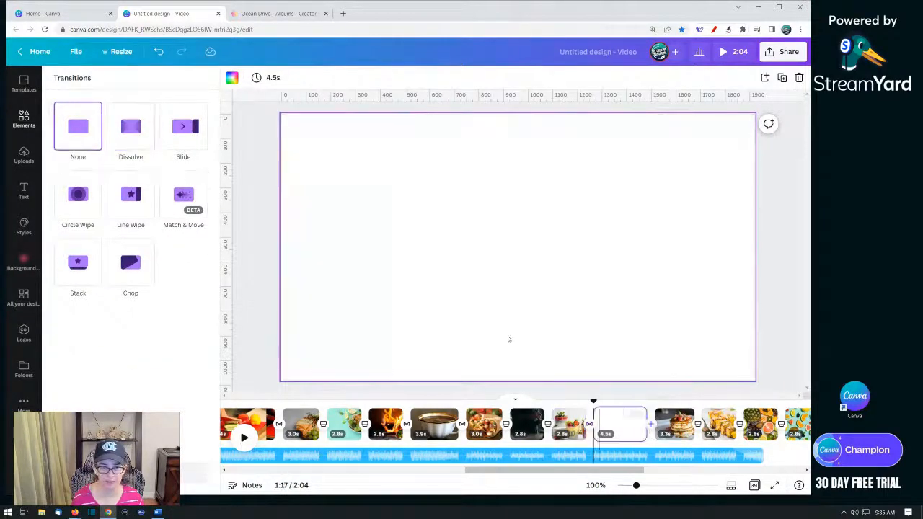
left_click(131, 128)
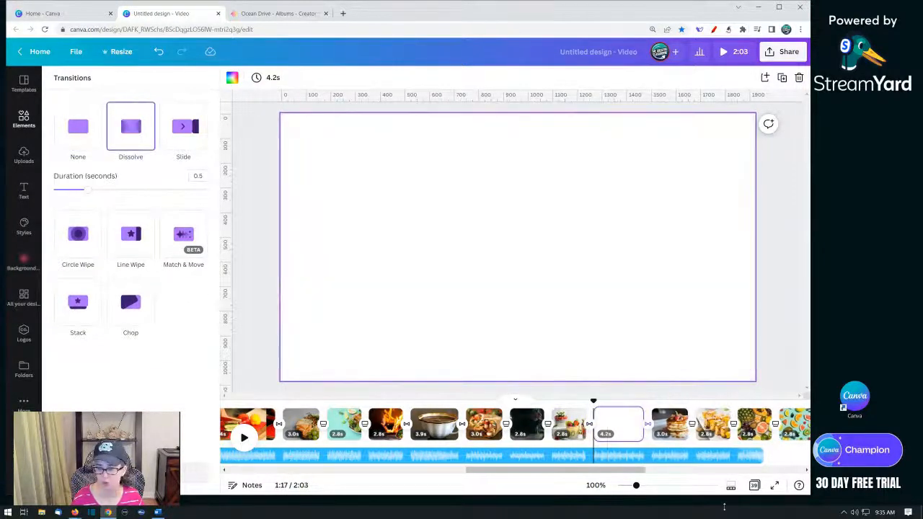
- Search the videos for "tea" and add the tea cups with flowers clip to the new blank page
left_click(23, 120)
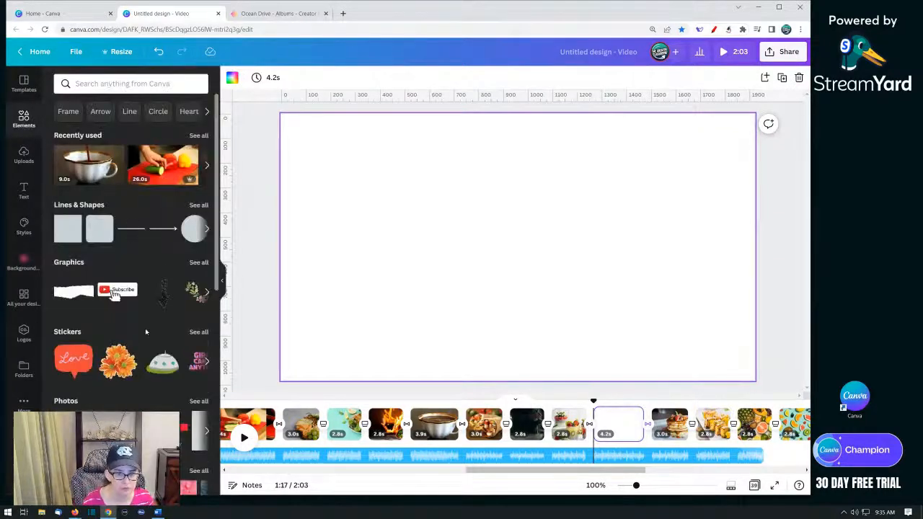
left_click(122, 84)
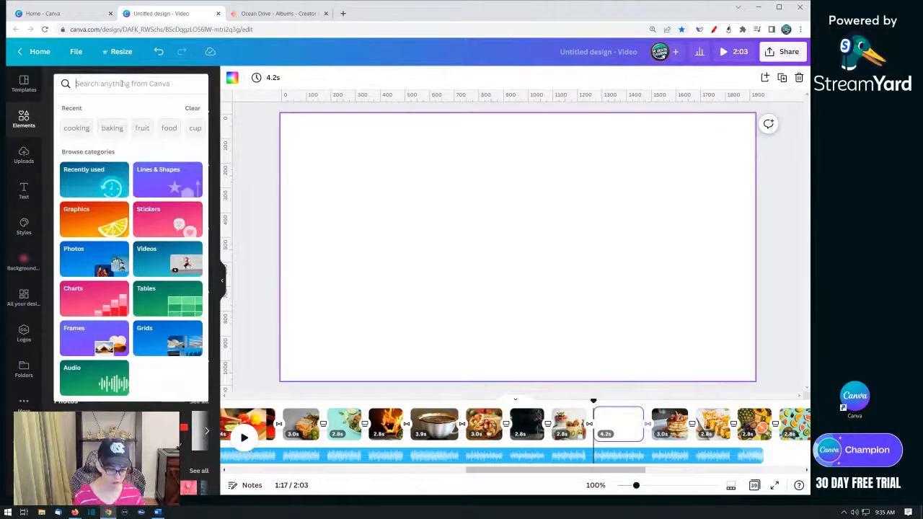
type("tea")
key("Return")
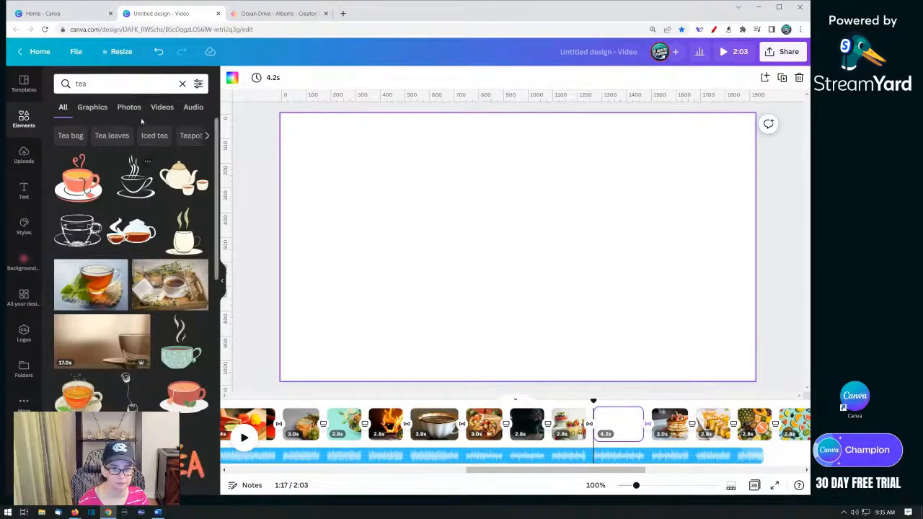
left_click(162, 107)
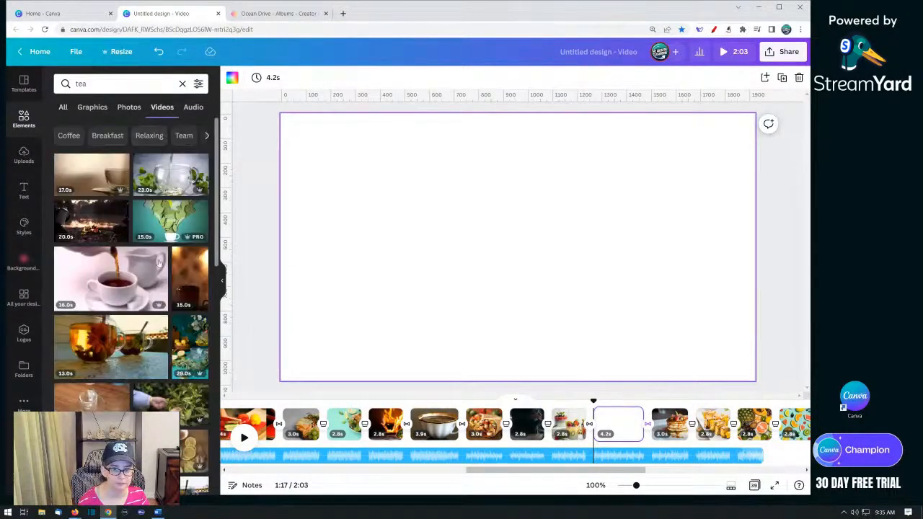
scroll(119, 292, "down", 2)
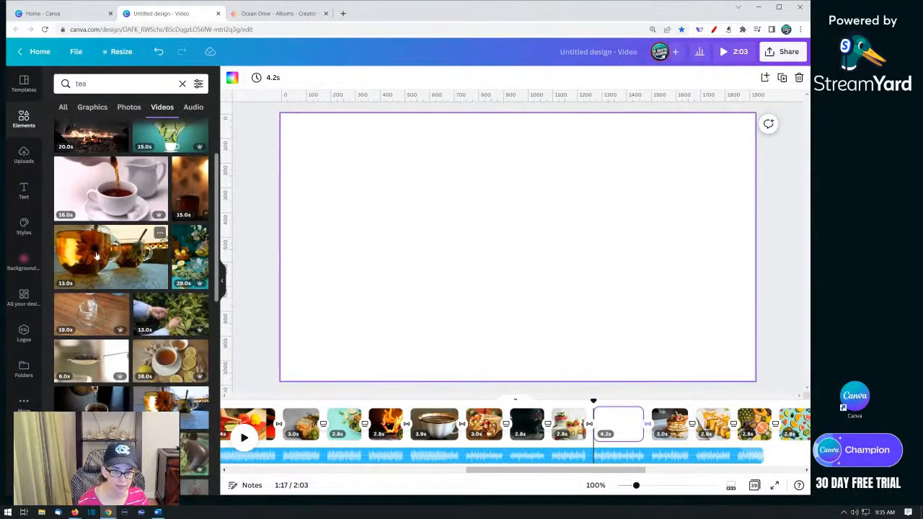
left_click(101, 257)
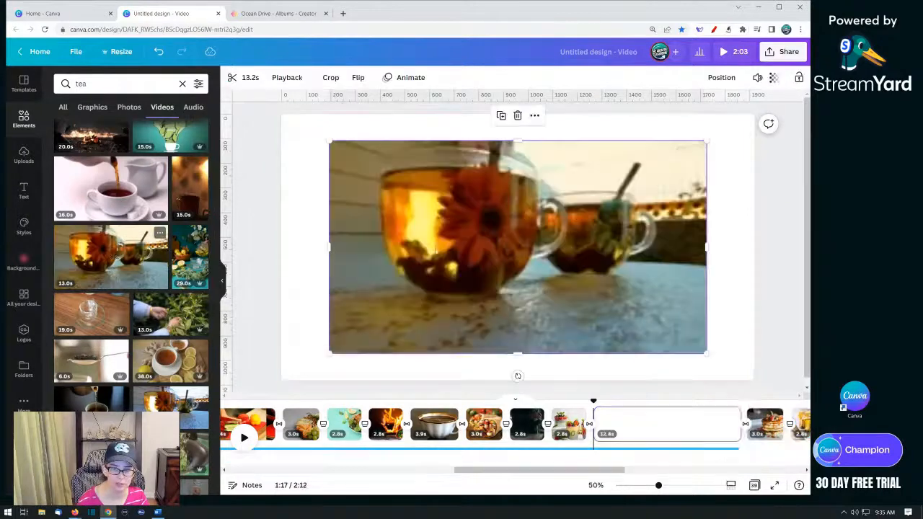
- Set the tea clip as the page background and play it back from the chia parfait page
right_click(449, 252)
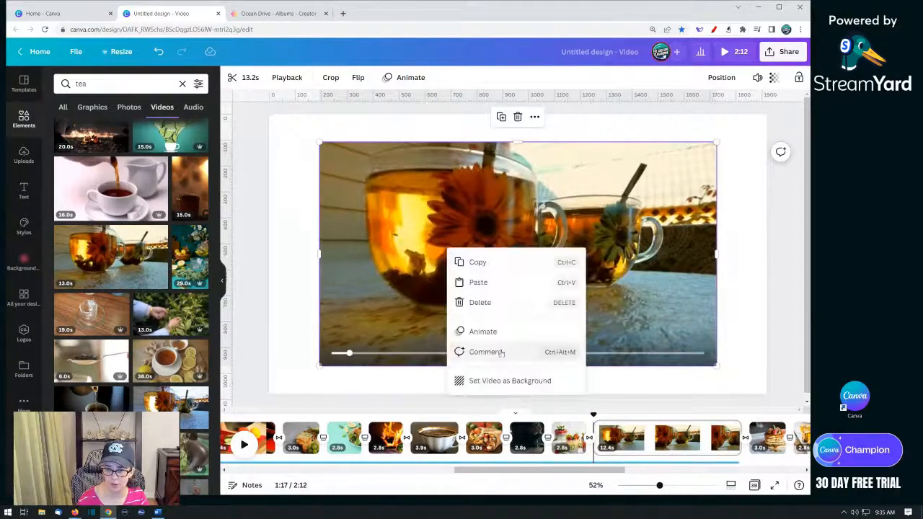
left_click(495, 381)
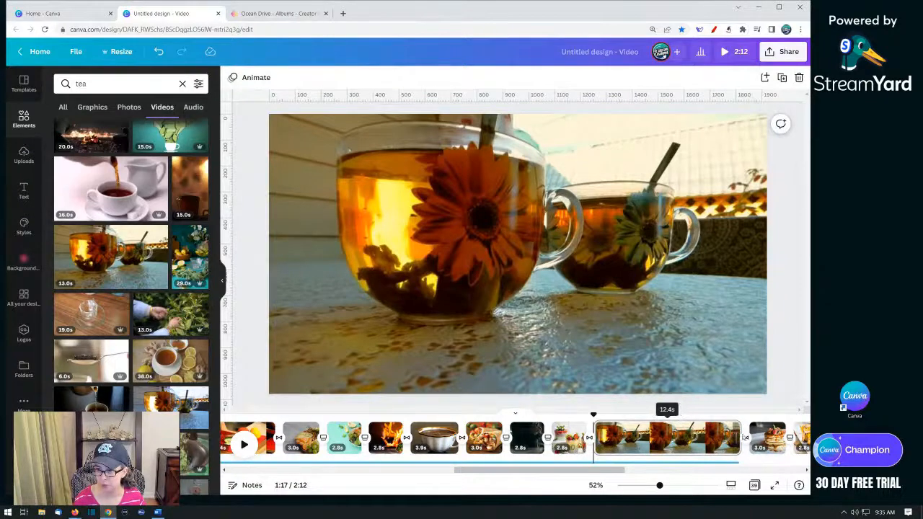
left_click(569, 440)
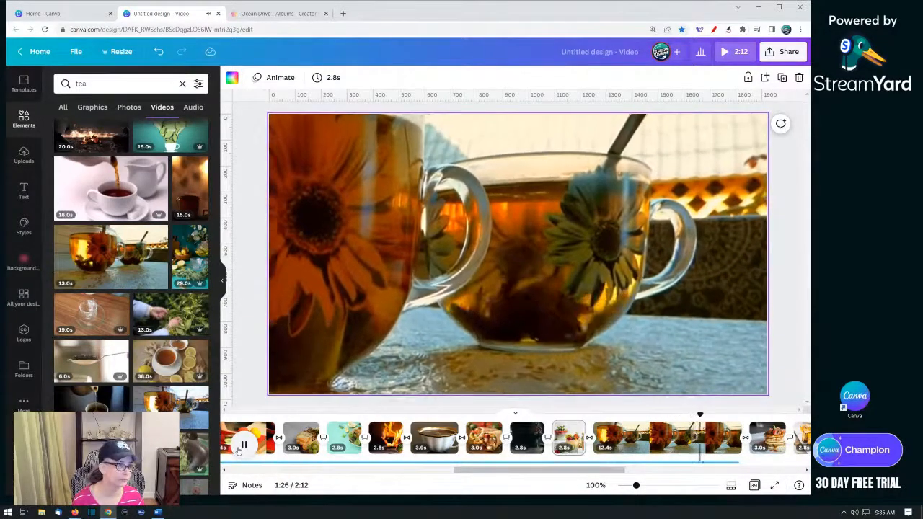
left_click(244, 445)
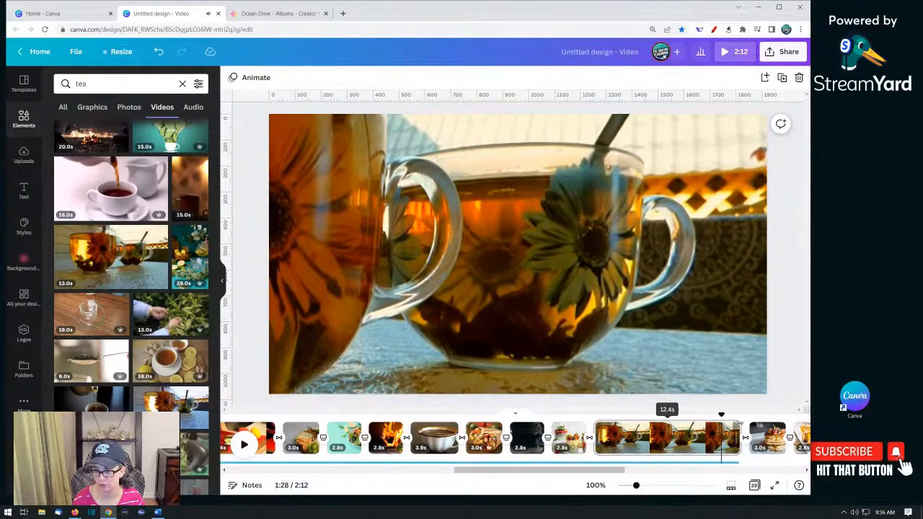
- Trim the tea video page to about 5.6s and preview it
left_click_drag(739, 438, 647, 438)
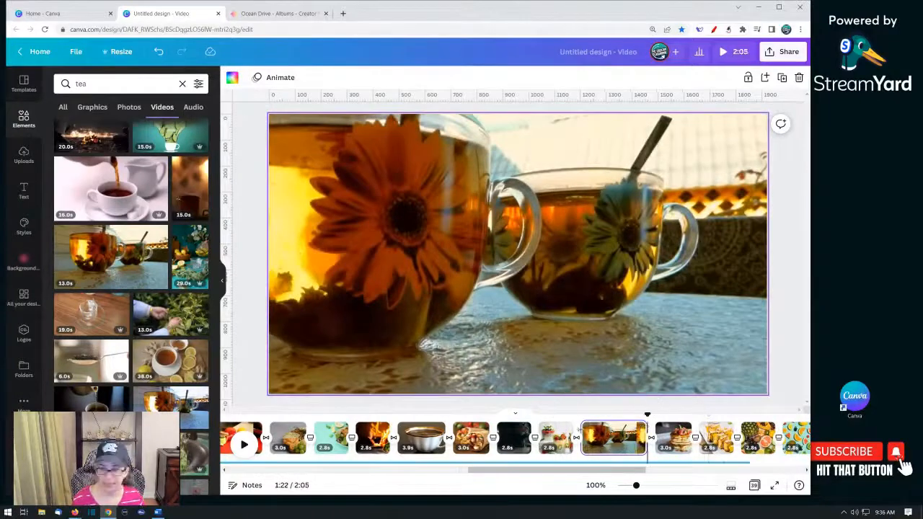
left_click(592, 437)
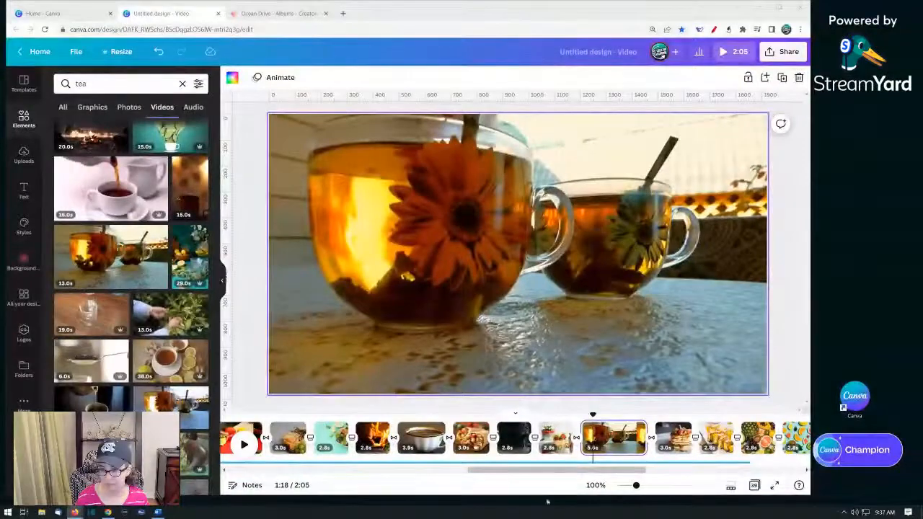
left_click(563, 445)
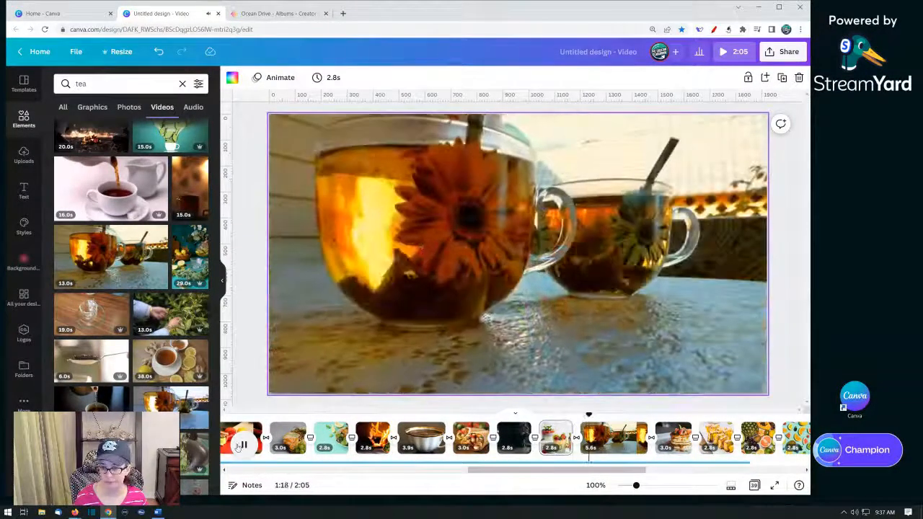
- Extend the music track so it runs to the end of the last page
left_click_drag(496, 471, 590, 480)
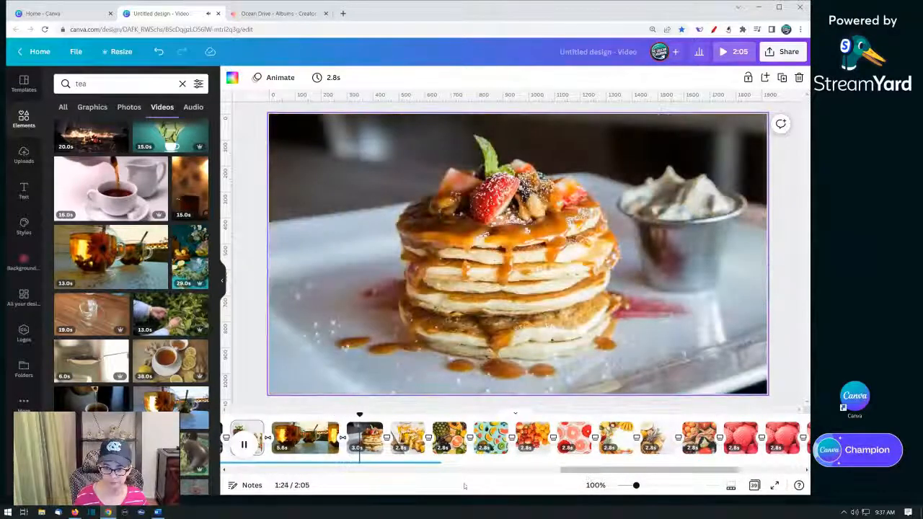
left_click(372, 447)
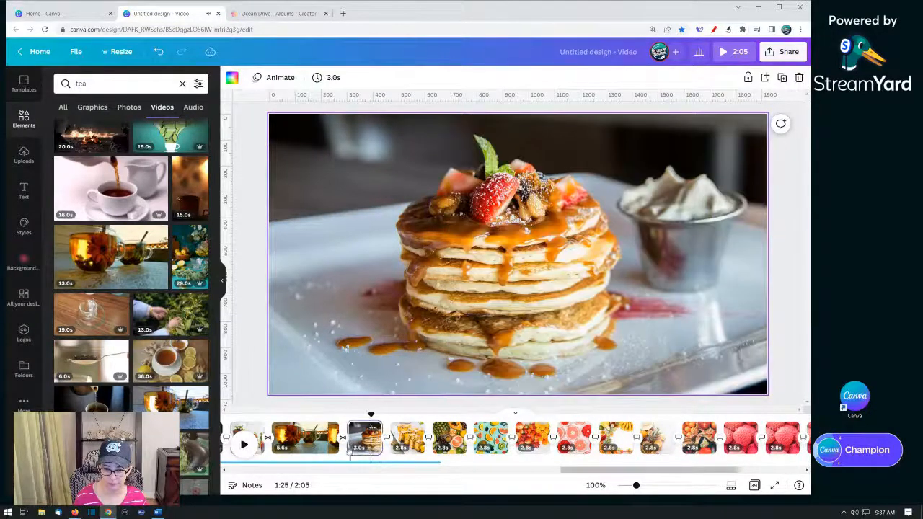
left_click(408, 436)
left_click(450, 437)
left_click(490, 436)
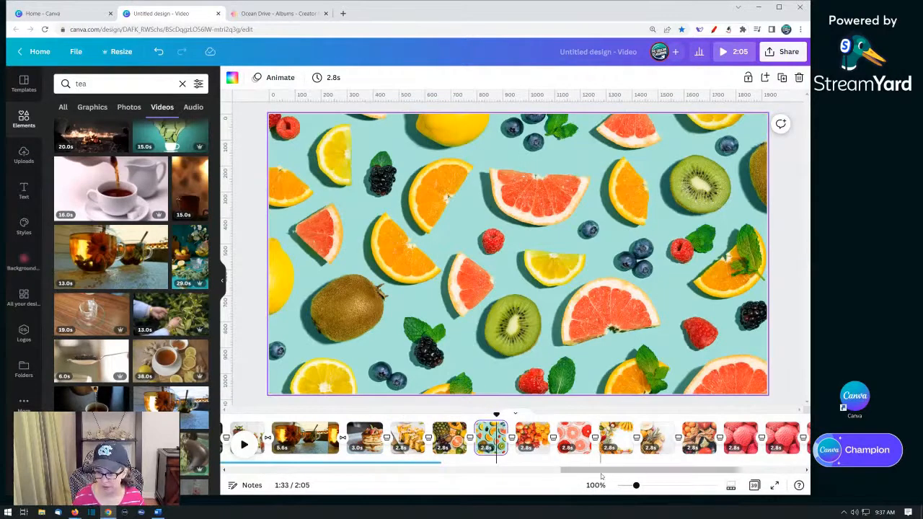
left_click_drag(603, 472, 668, 478)
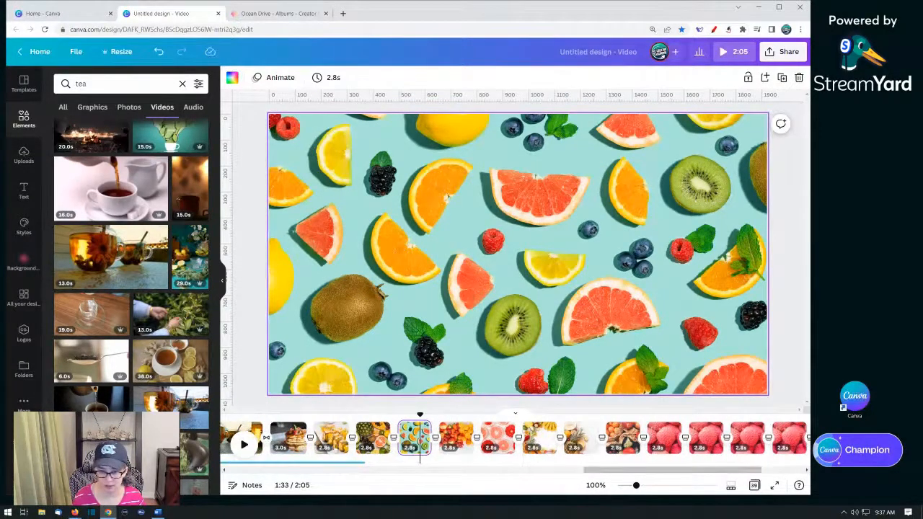
left_click(325, 464)
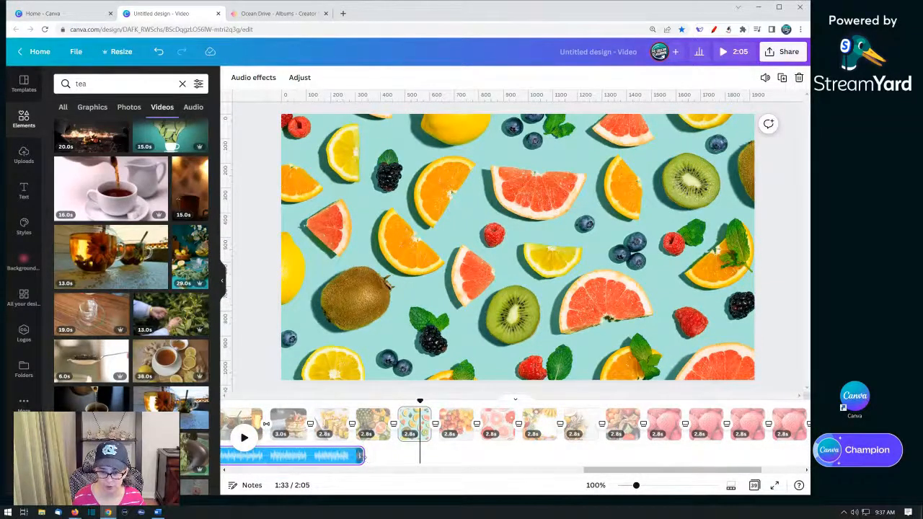
left_click_drag(364, 457, 752, 459)
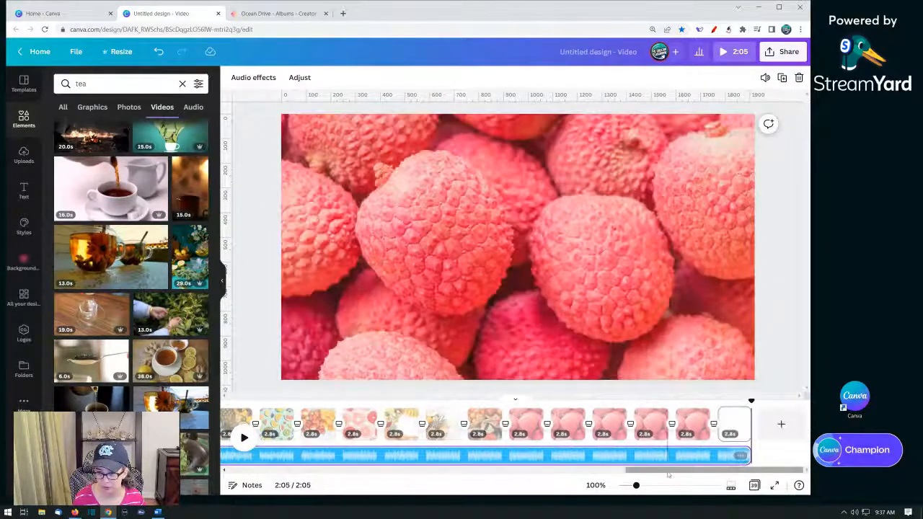
- Preview the slideshow starting from the tea video page
left_click_drag(668, 473, 555, 473)
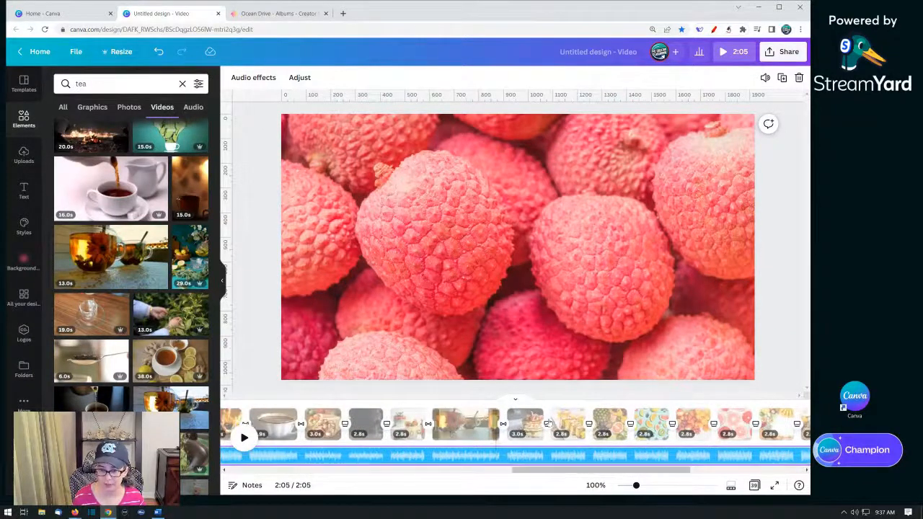
left_click(526, 429)
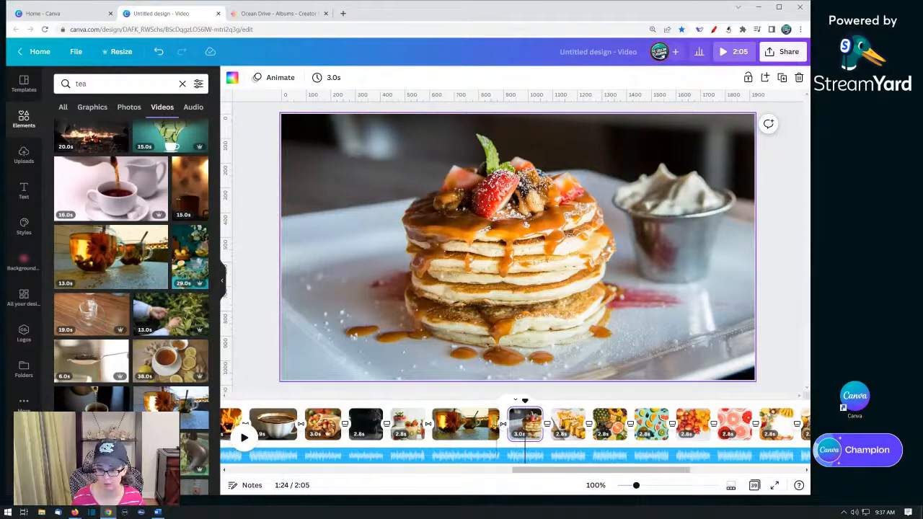
left_click(494, 426)
left_click(245, 437)
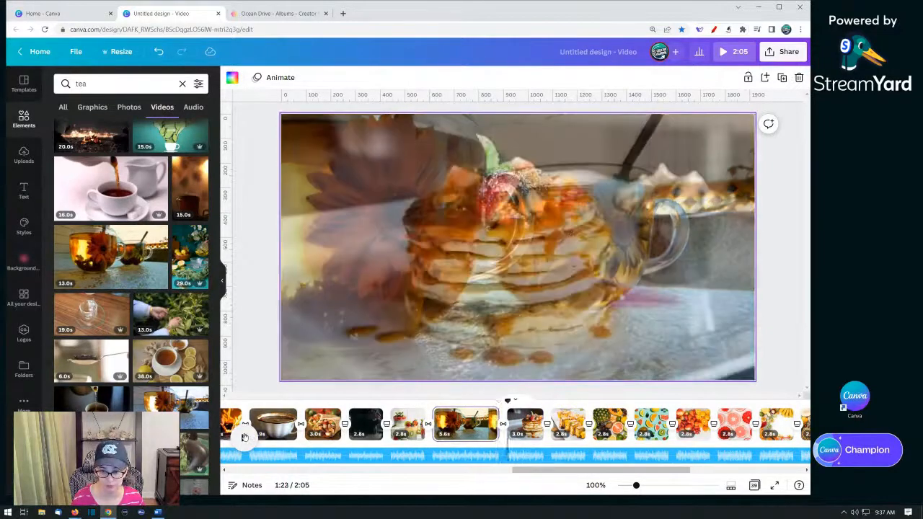
- Insert a blank page after the mixed fruit page and apply Dissolve transitions before and after it
left_click(244, 437)
left_click(530, 425)
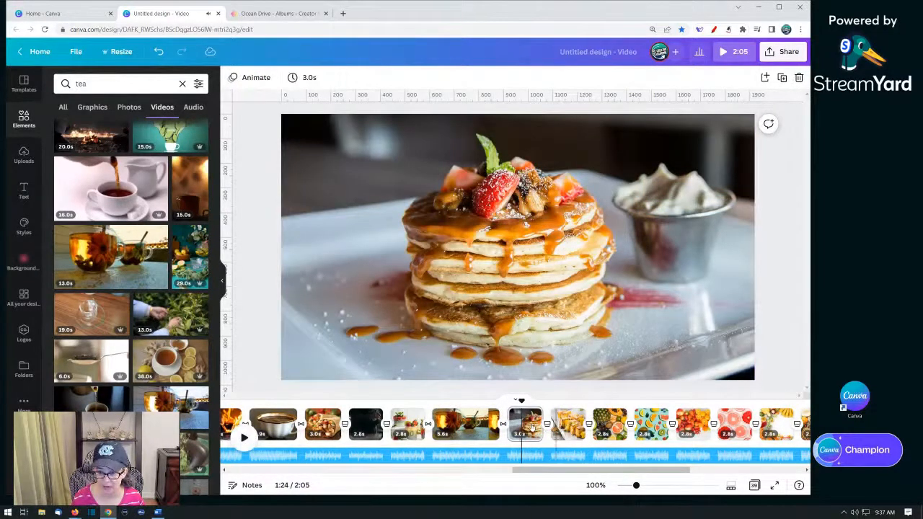
left_click(567, 426)
left_click(610, 425)
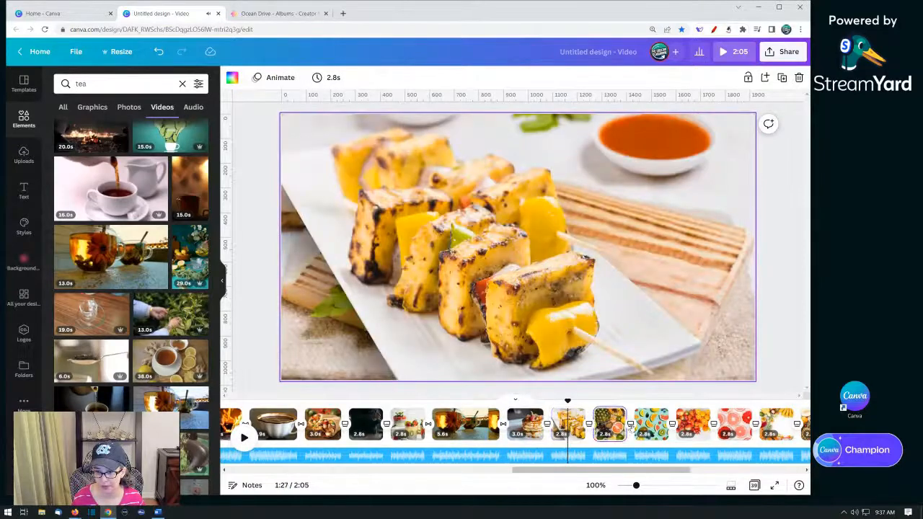
left_click(630, 420)
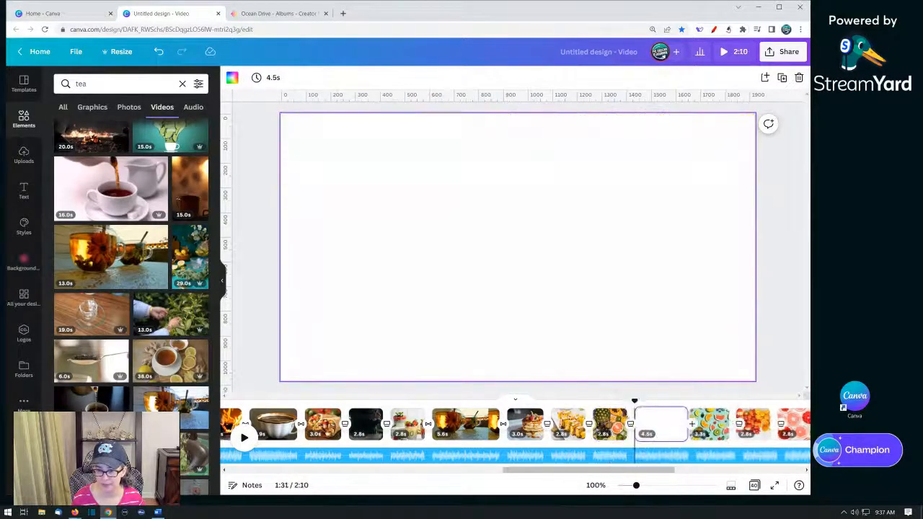
left_click(630, 431)
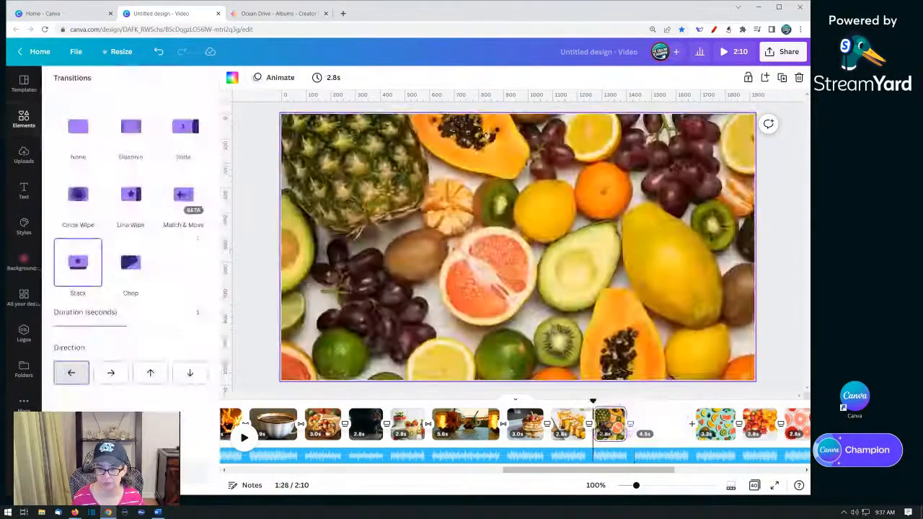
left_click(128, 134)
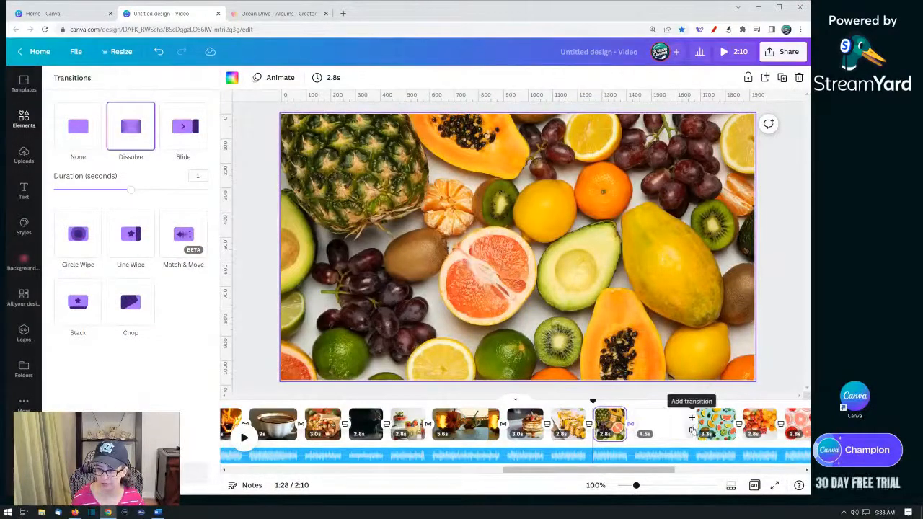
left_click(693, 426)
left_click(132, 128)
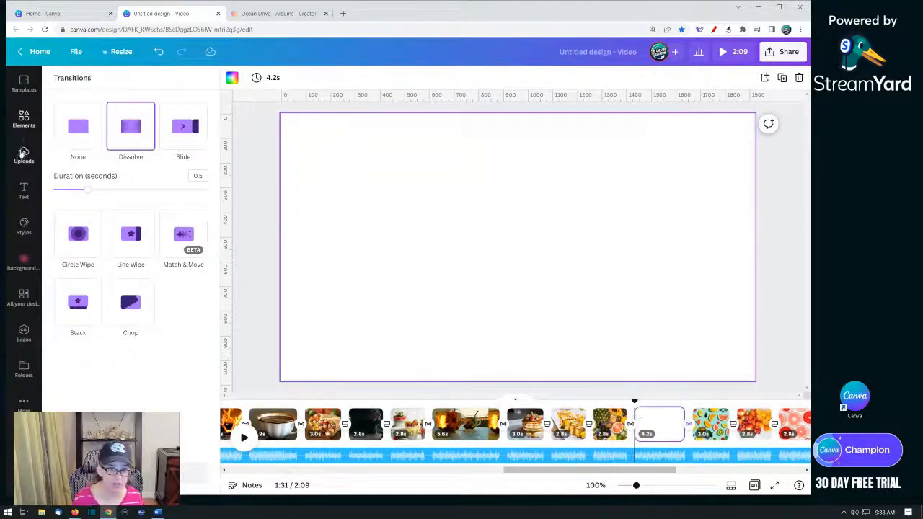
- Search element videos for "baking", place the chocolate-glaze clip on the blank page, and preview it from the fruit page
left_click(24, 119)
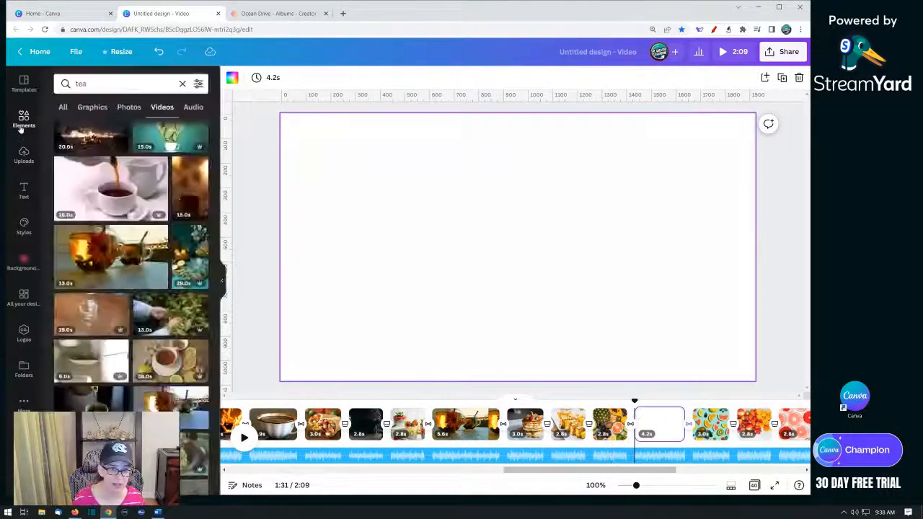
left_click(24, 119)
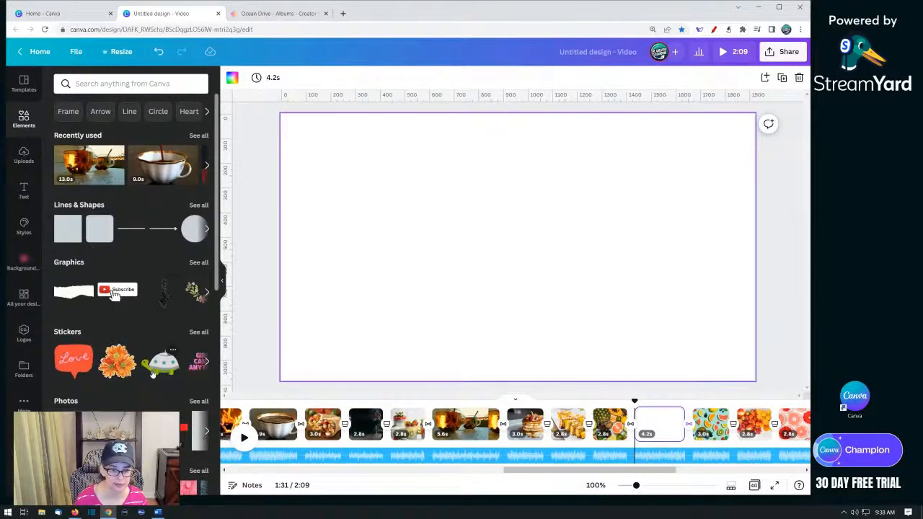
scroll(148, 385, "down", 3)
scroll(176, 269, "down", 2)
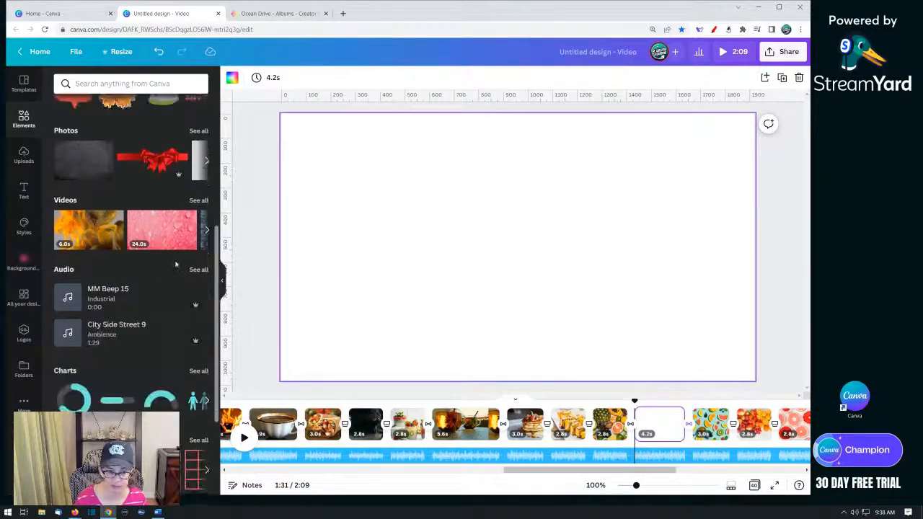
scroll(149, 115, "up", 5)
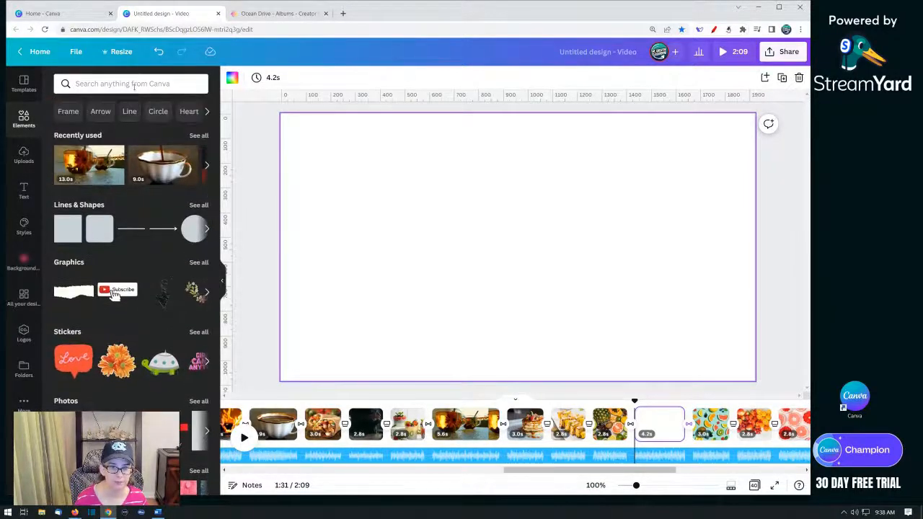
left_click(129, 84)
type("baking")
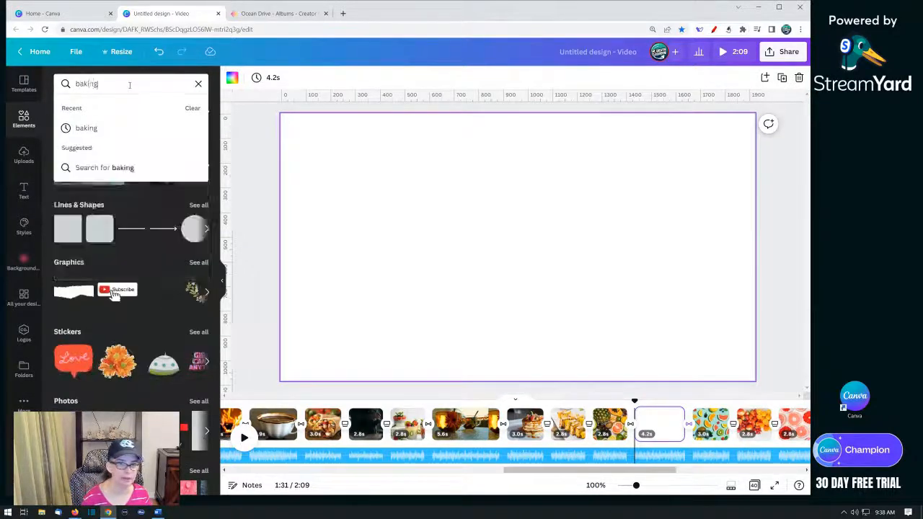
key("Return")
left_click(155, 107)
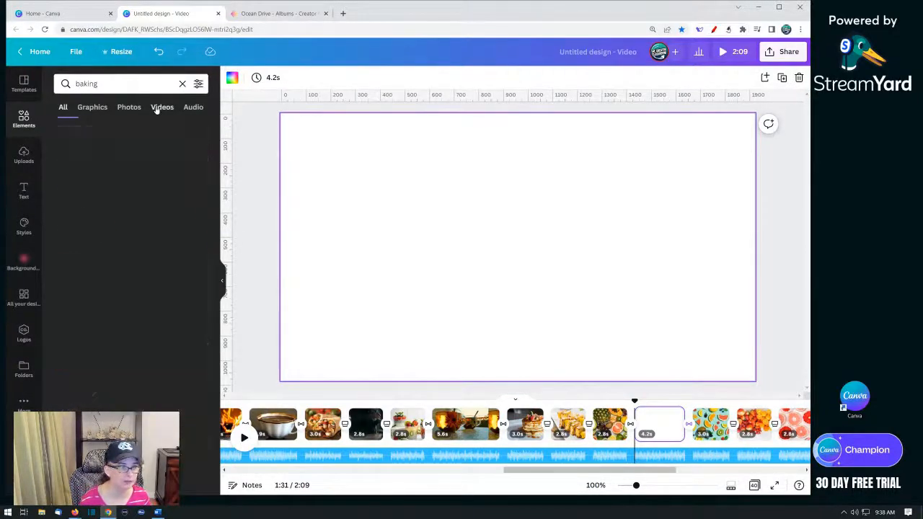
scroll(158, 269, "down", 3)
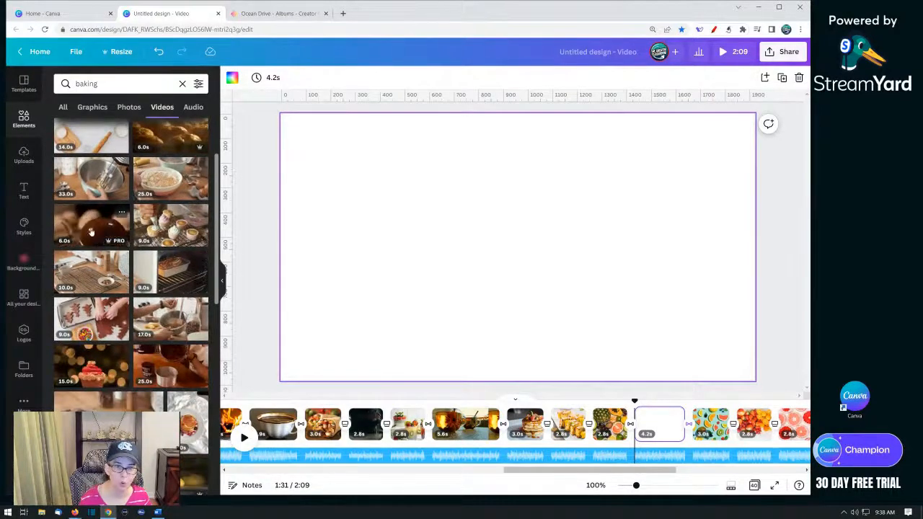
left_click_drag(94, 234, 297, 219)
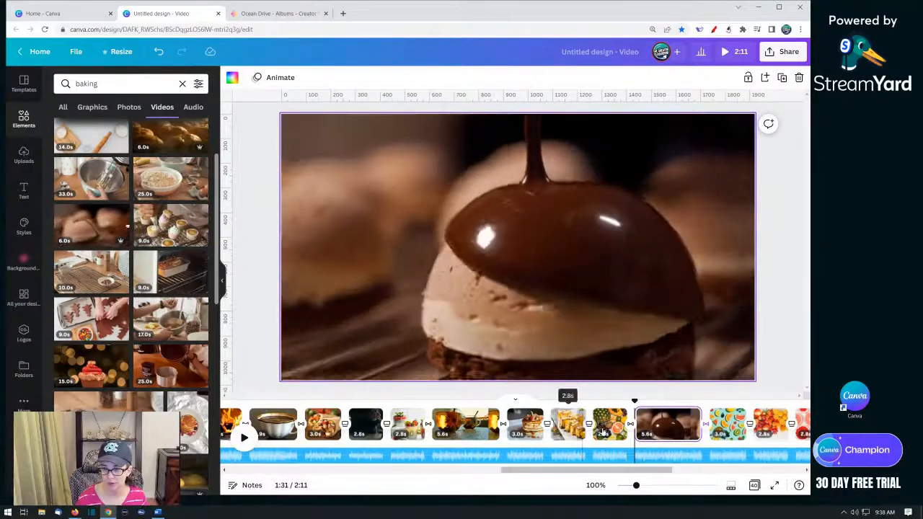
left_click(610, 424)
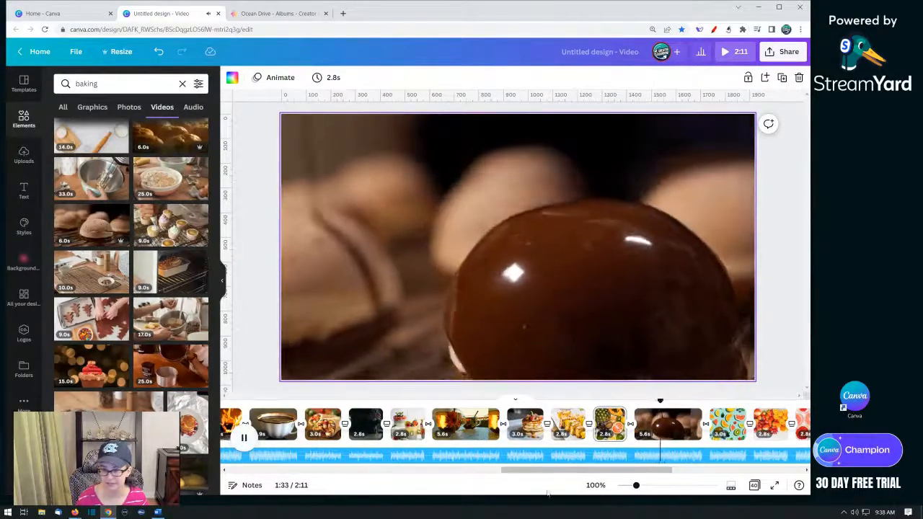
left_click_drag(568, 475, 681, 476)
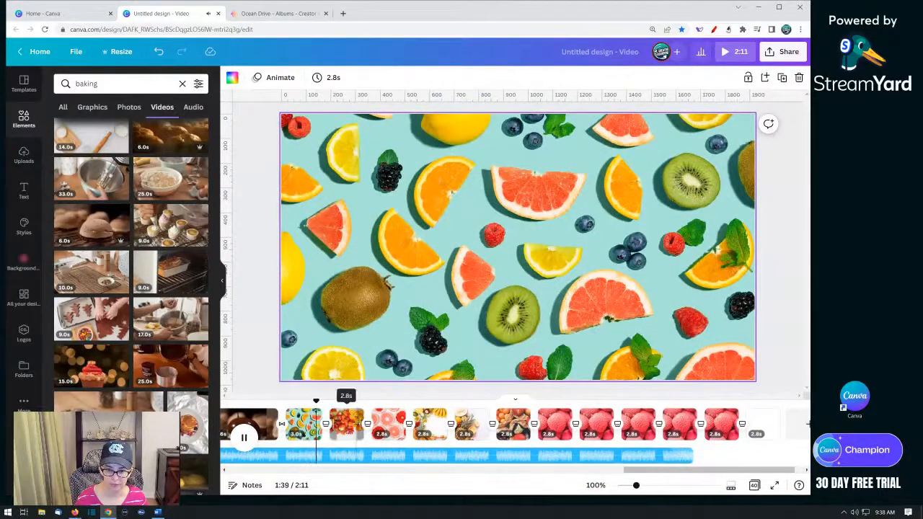
- Insert a blank page after the grapefruit page and apply Dissolve transitions before and after it
left_click(394, 418)
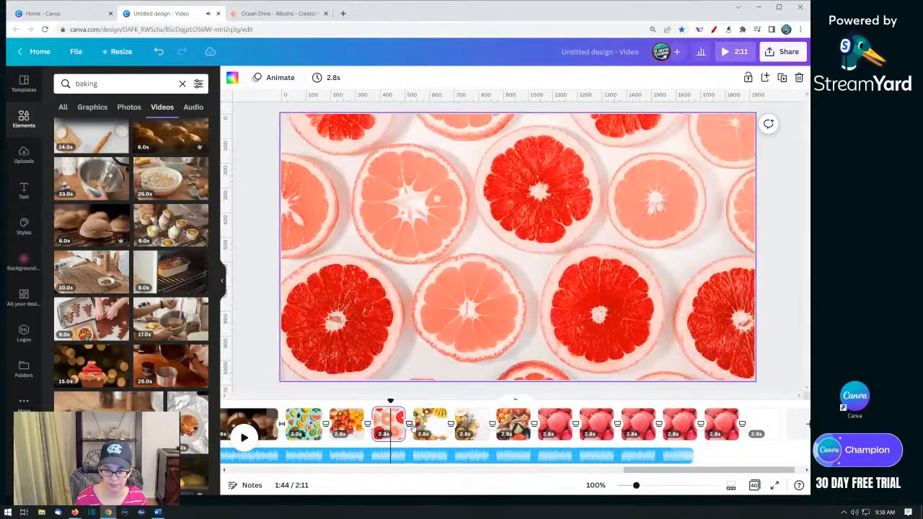
left_click(409, 419)
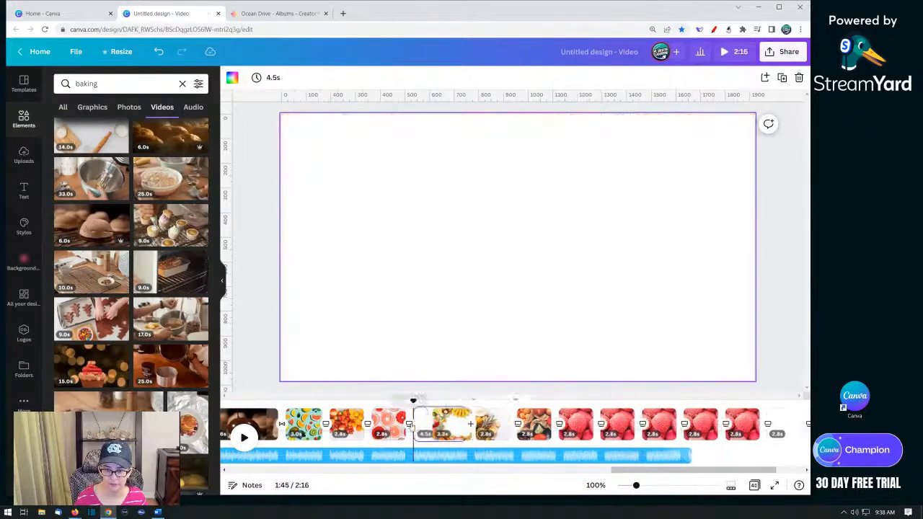
left_click(408, 427)
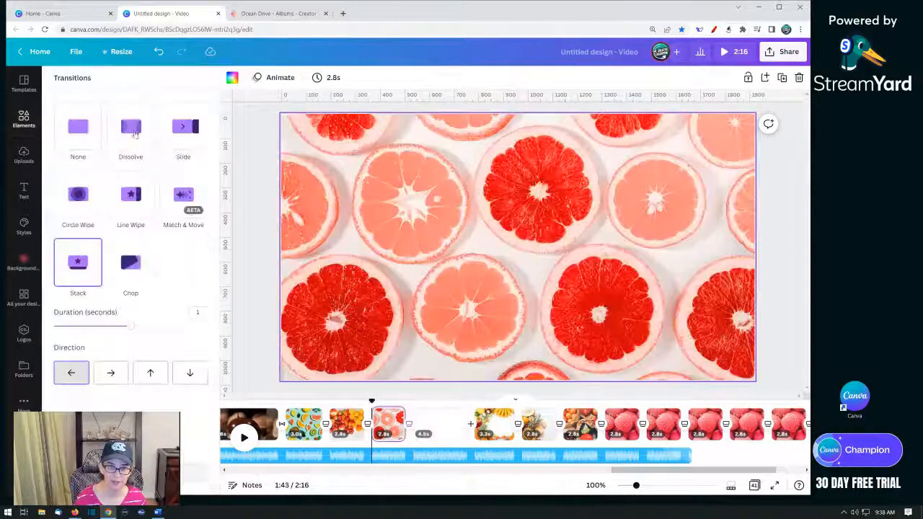
left_click(130, 127)
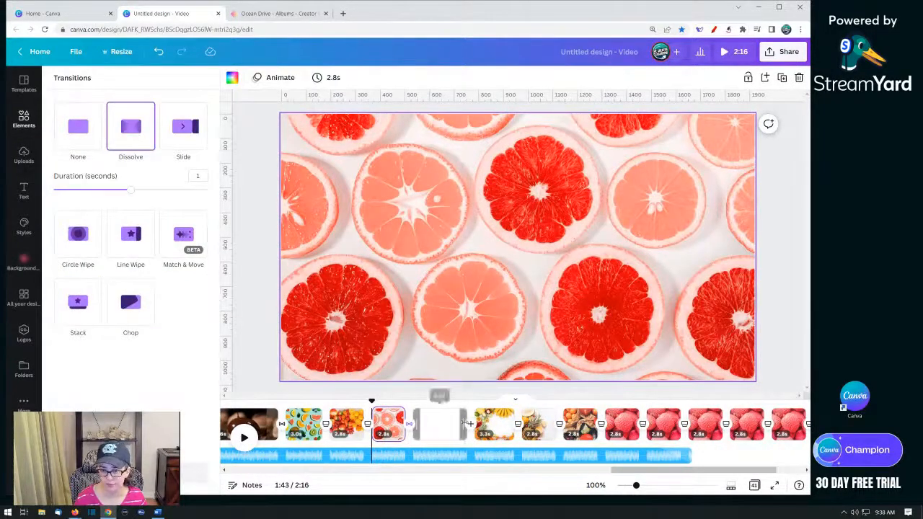
left_click(439, 424)
left_click(470, 424)
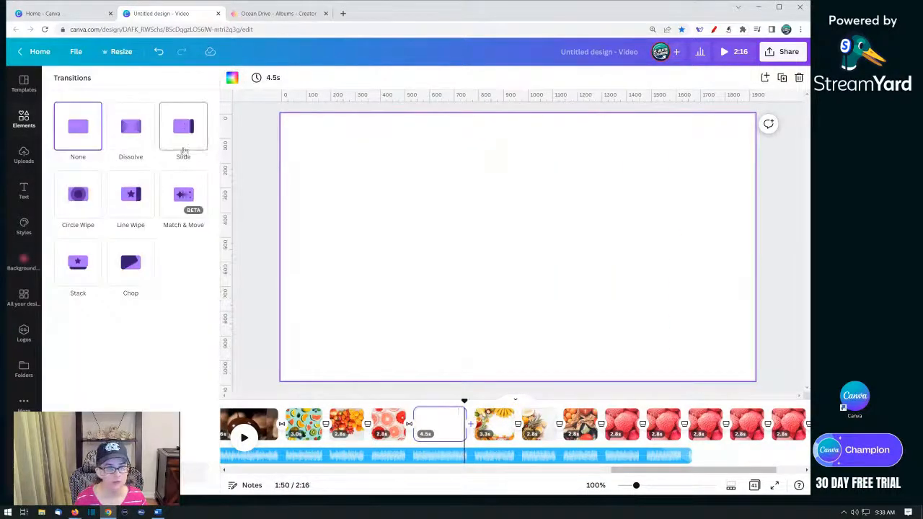
left_click(131, 127)
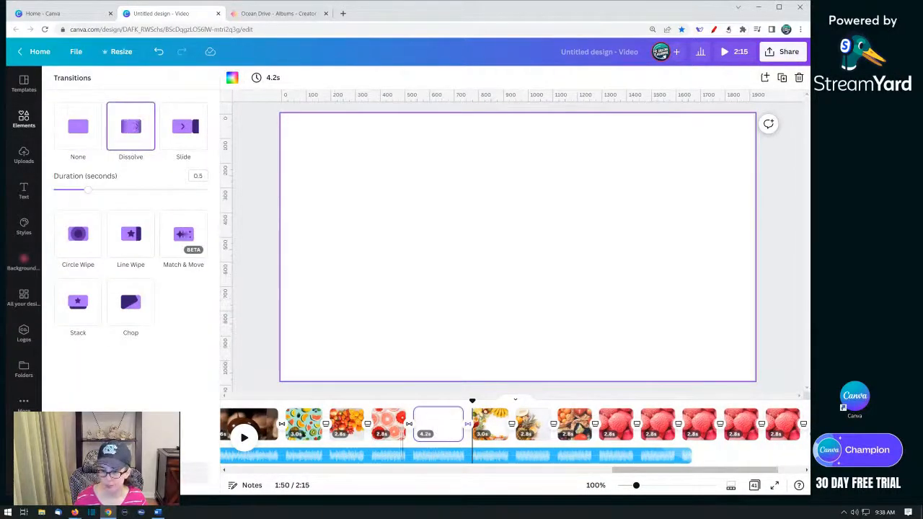
left_click(388, 424)
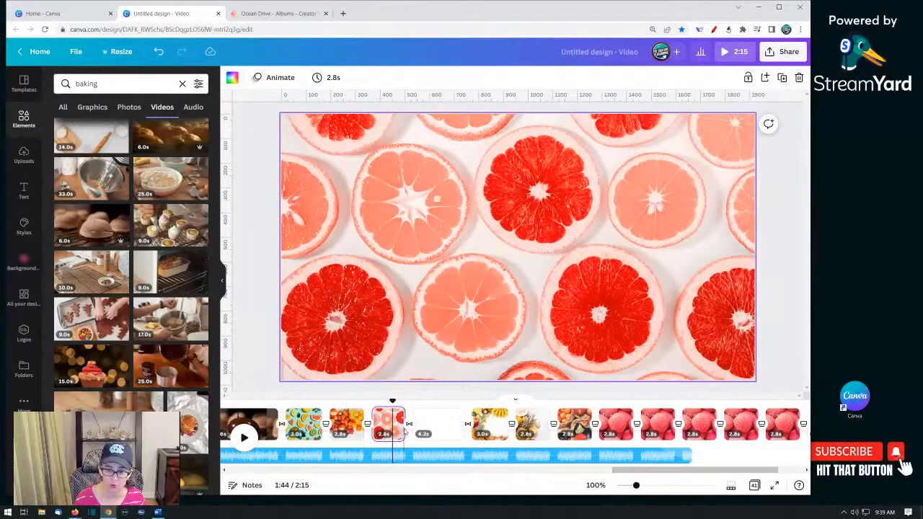
- Place the cupcake-frosting baking video on the new blank page
left_click(441, 427)
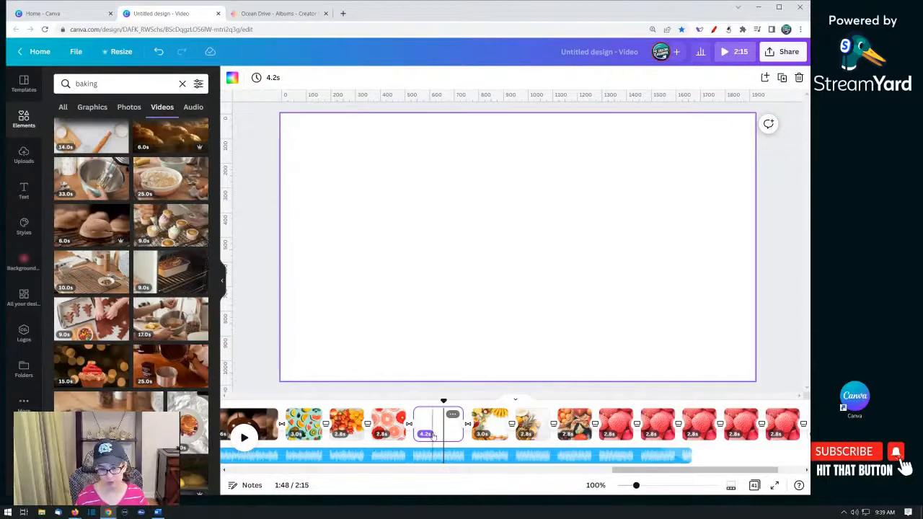
left_click(427, 434)
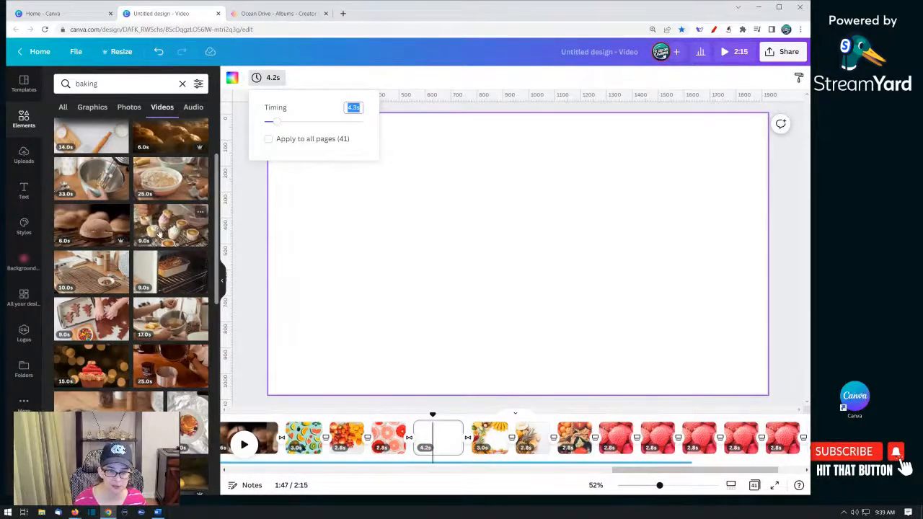
left_click_drag(163, 230, 402, 332)
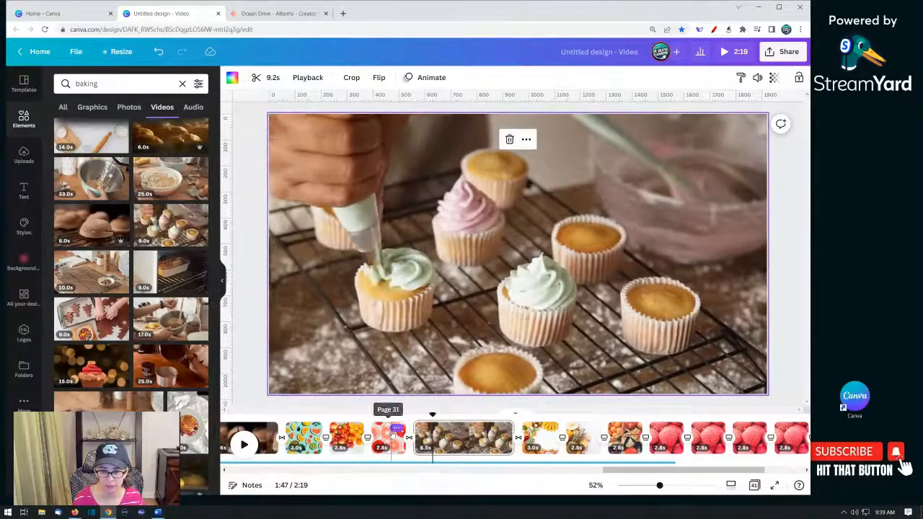
- Trim the cupcake video page to about 4.0s
right_click(391, 433)
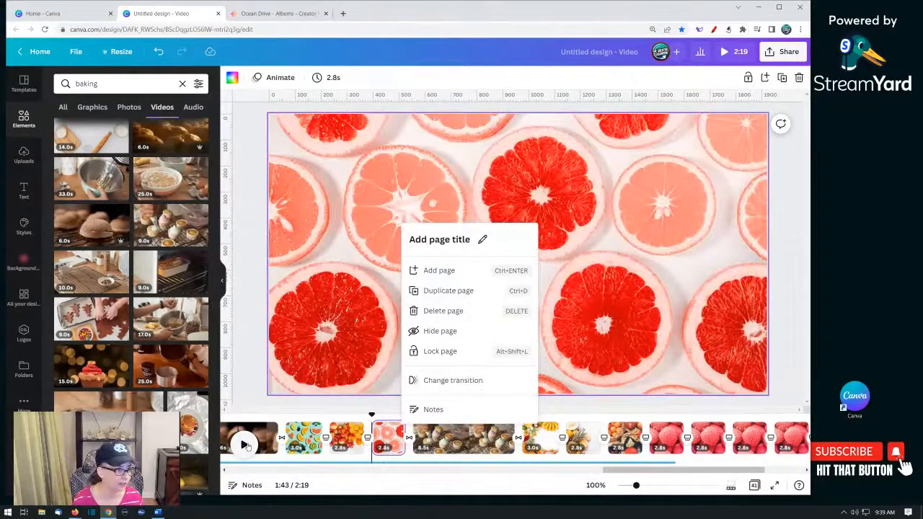
left_click(245, 445)
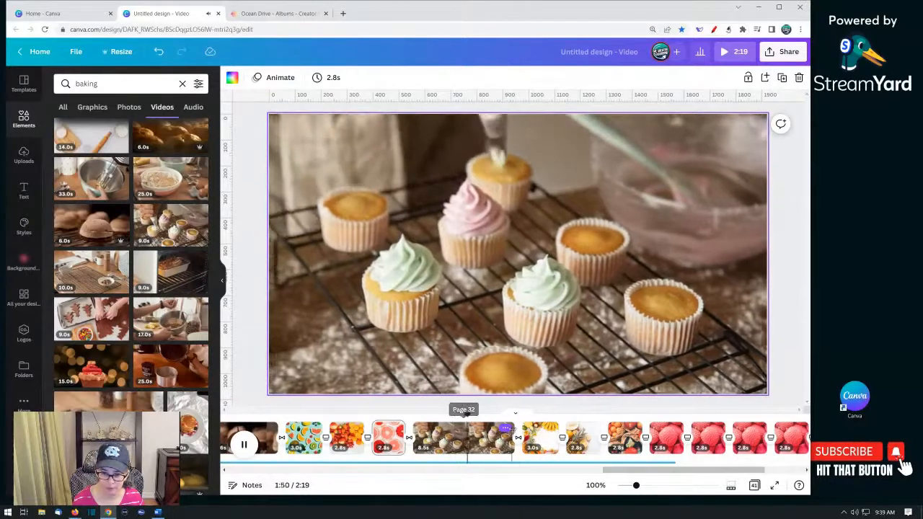
left_click_drag(512, 431, 459, 437)
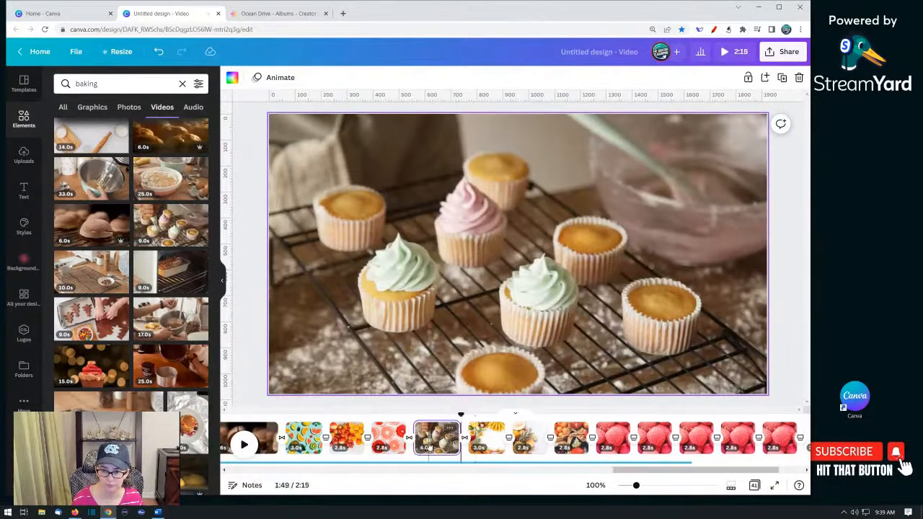
- Insert a blank page after the vegetables page with a Dissolve transition into it
left_click(480, 447)
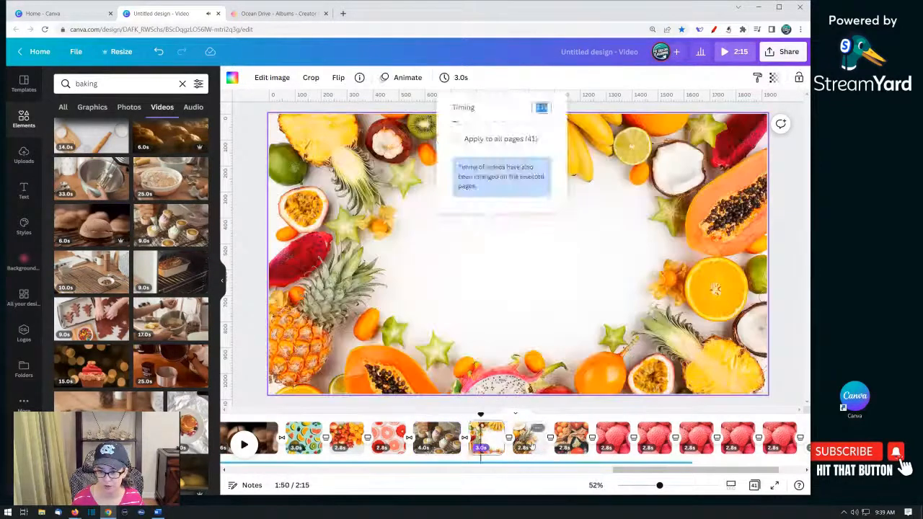
left_click(525, 437)
left_click(573, 438)
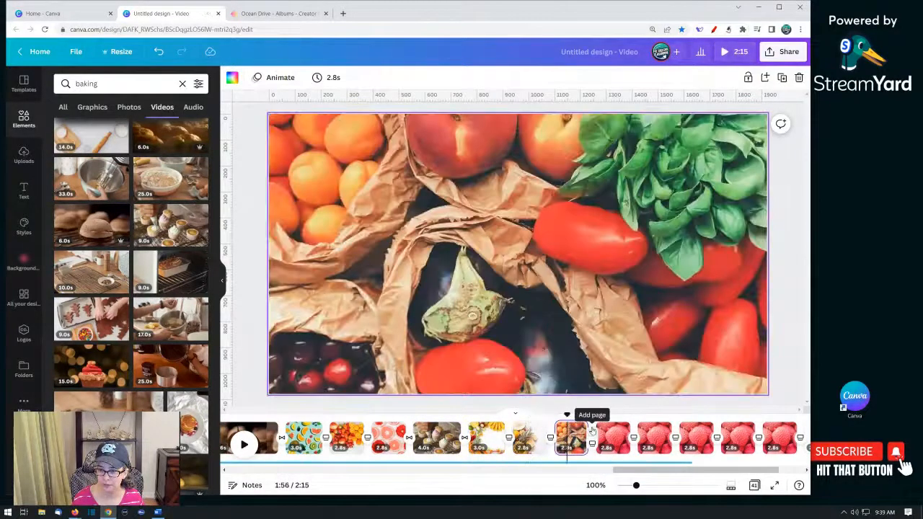
left_click(592, 432)
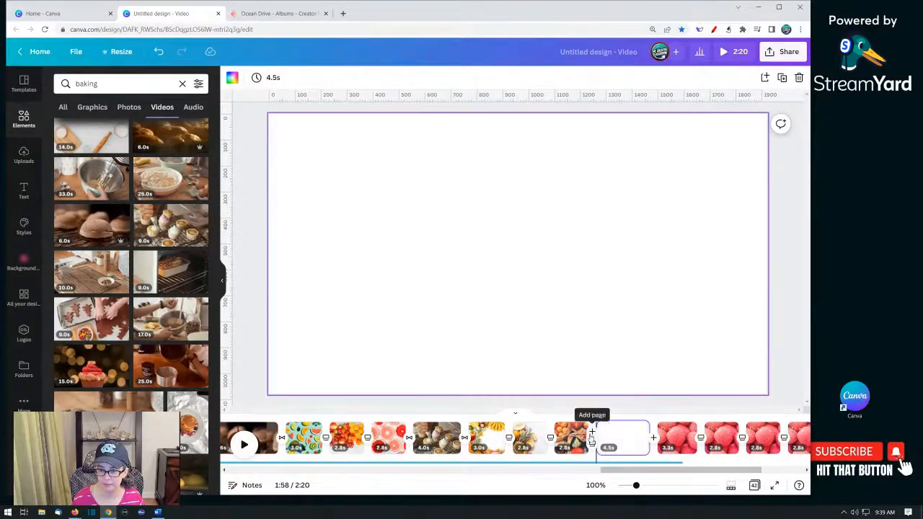
left_click(592, 444)
left_click(131, 126)
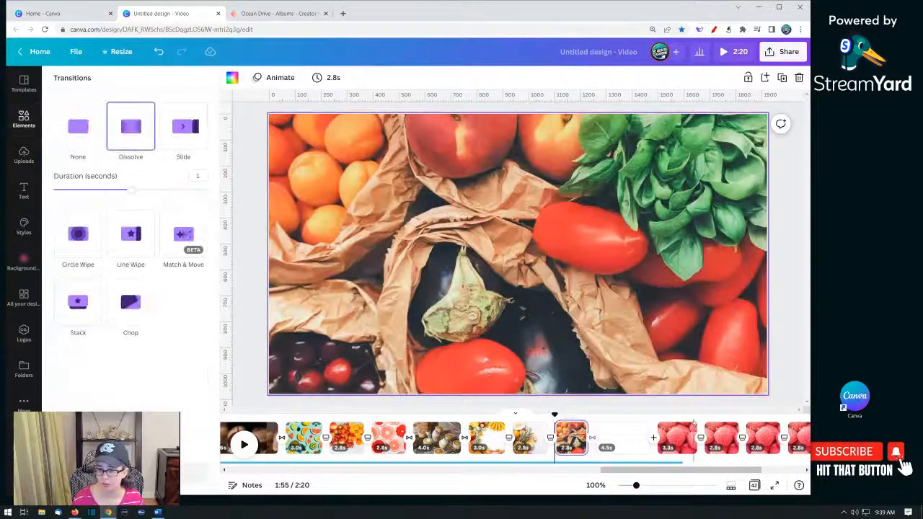
- Apply a Dissolve transition after the new blank page and reopen the elements library
left_click(653, 437)
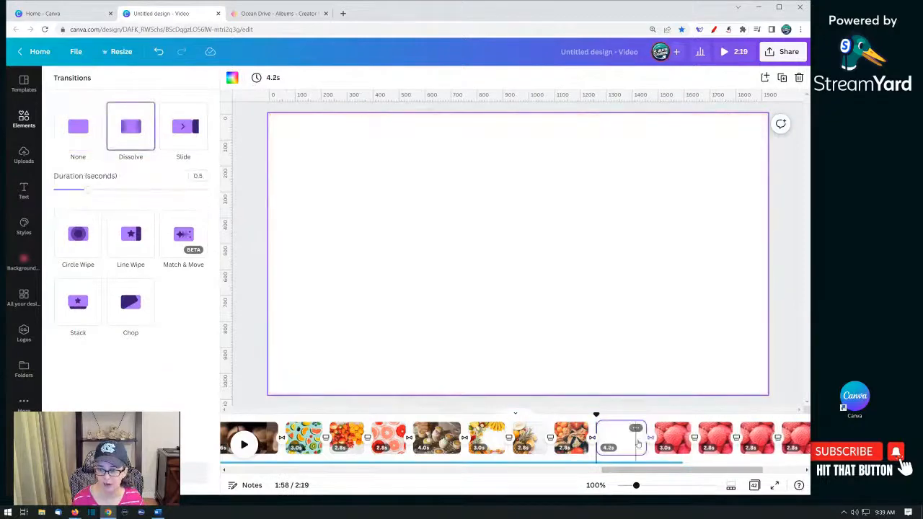
left_click(627, 440)
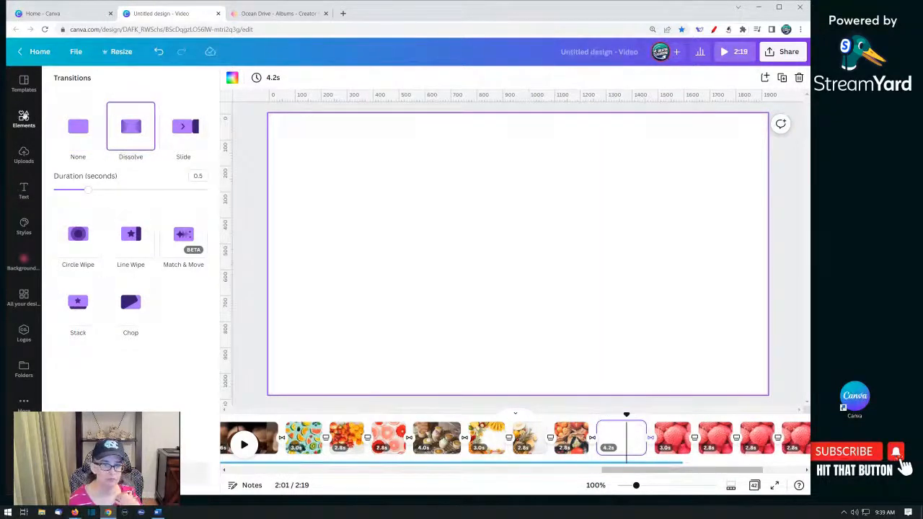
left_click(23, 119)
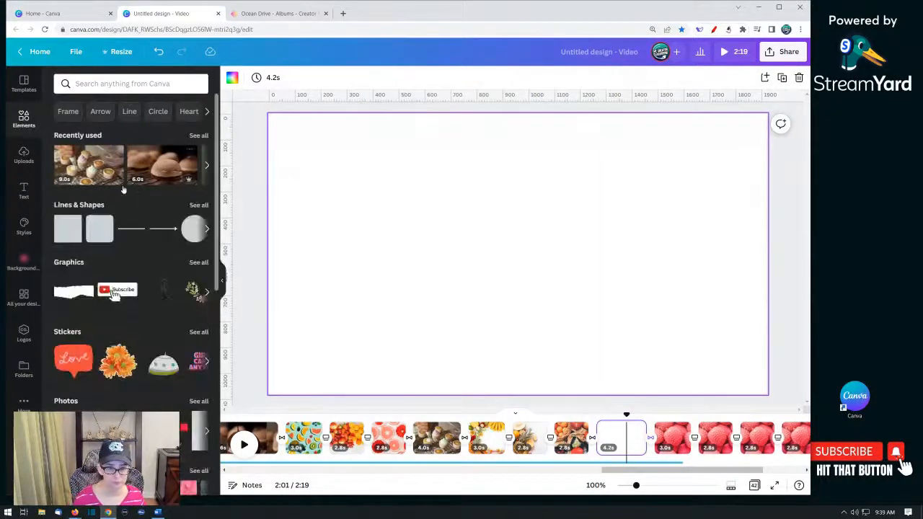
- Search the elements for "boiling pot" videos and place the stirring-pot clip on the blank page
left_click(134, 83)
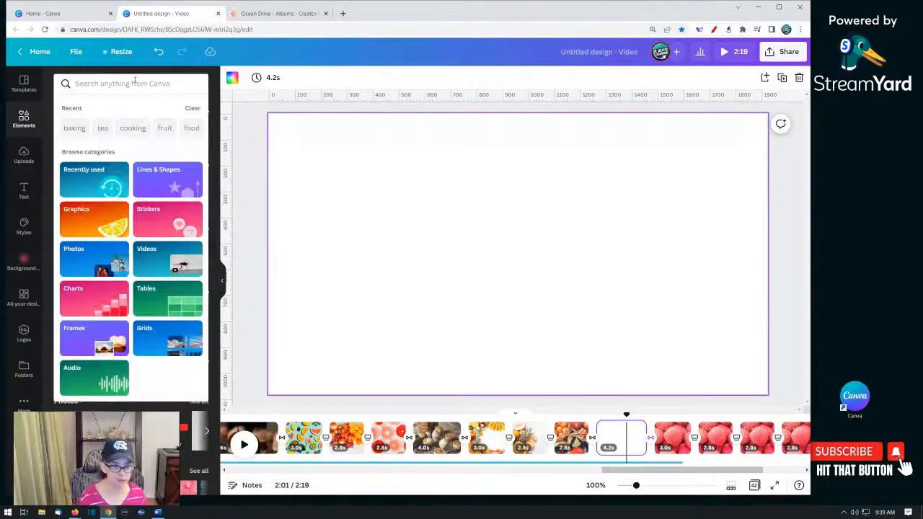
type("boili")
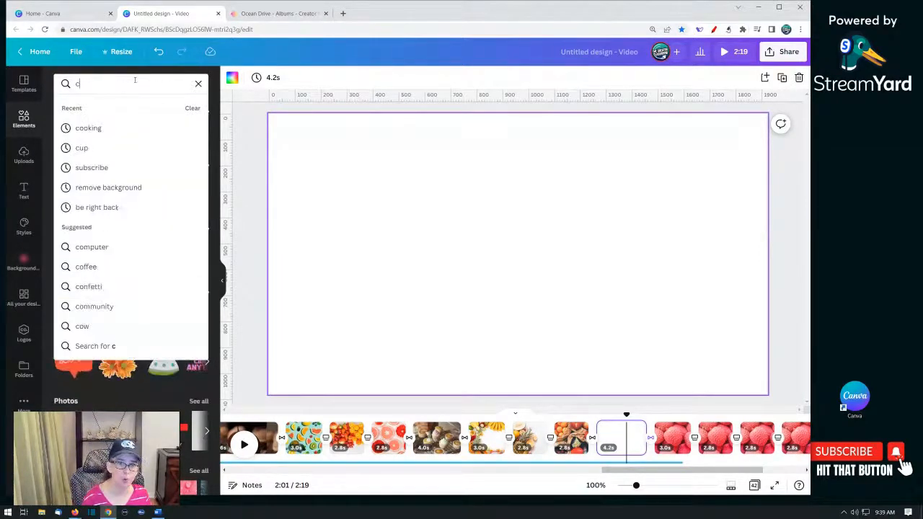
type("ng pot")
key("Return")
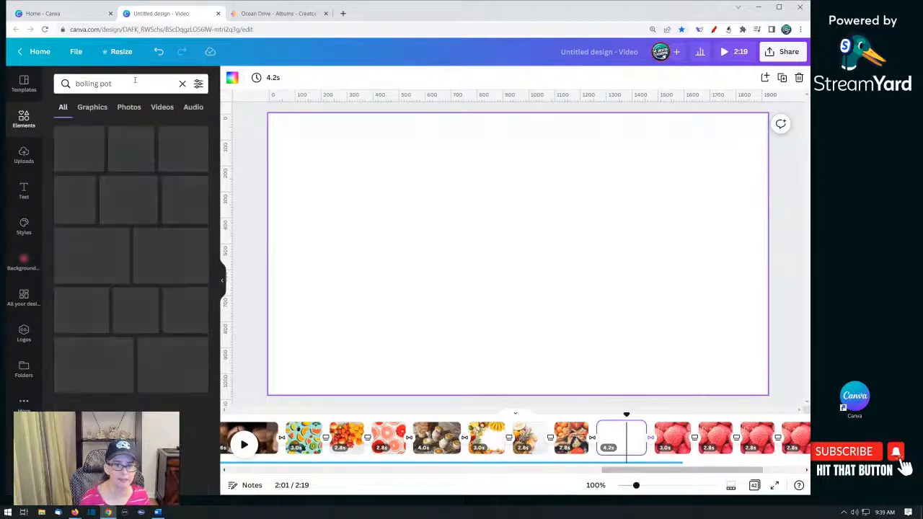
left_click(163, 107)
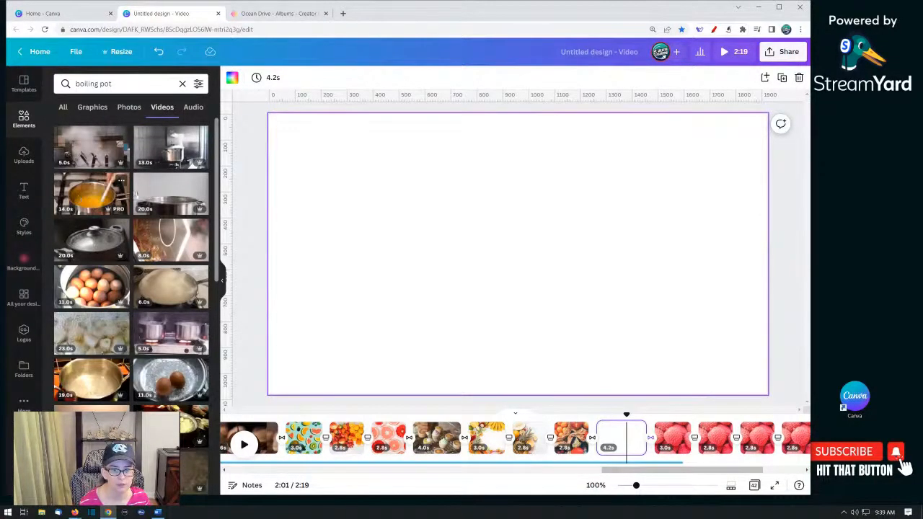
left_click_drag(128, 193, 327, 214)
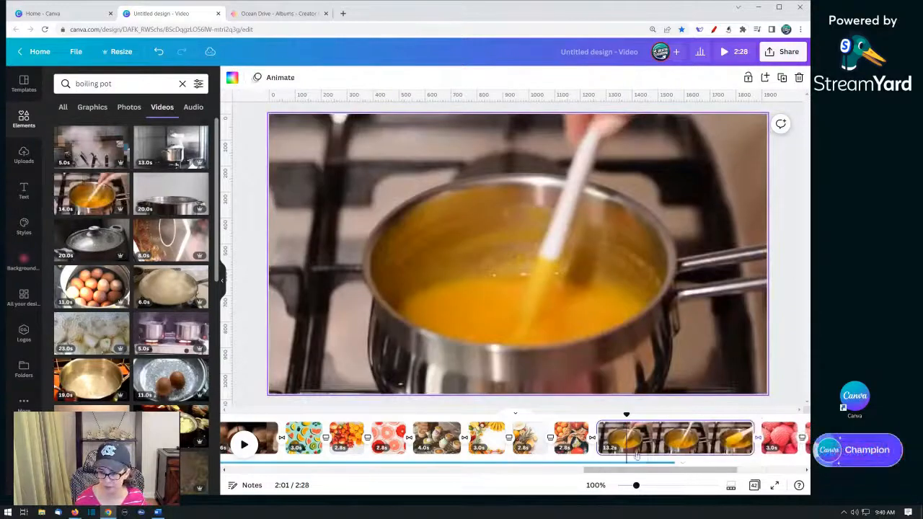
- Trim the stirring-pot video page to about 5.5s
left_click(585, 438)
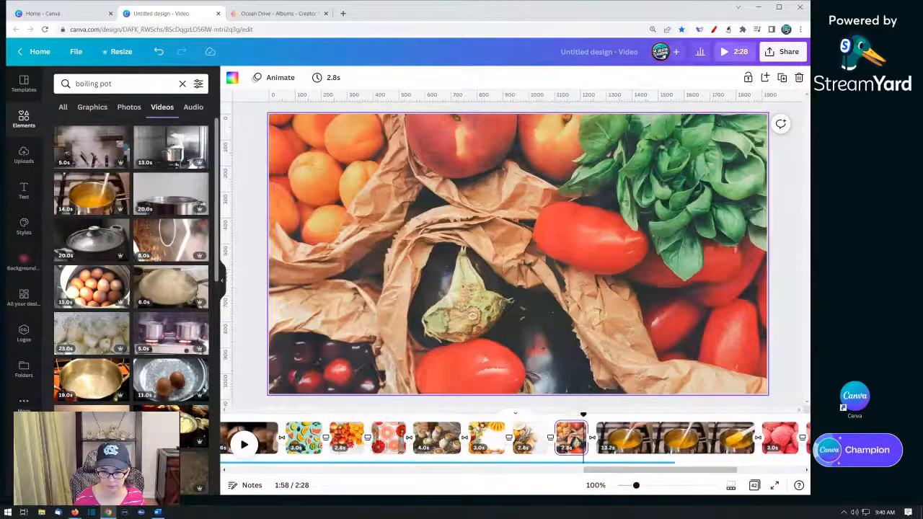
left_click(243, 449)
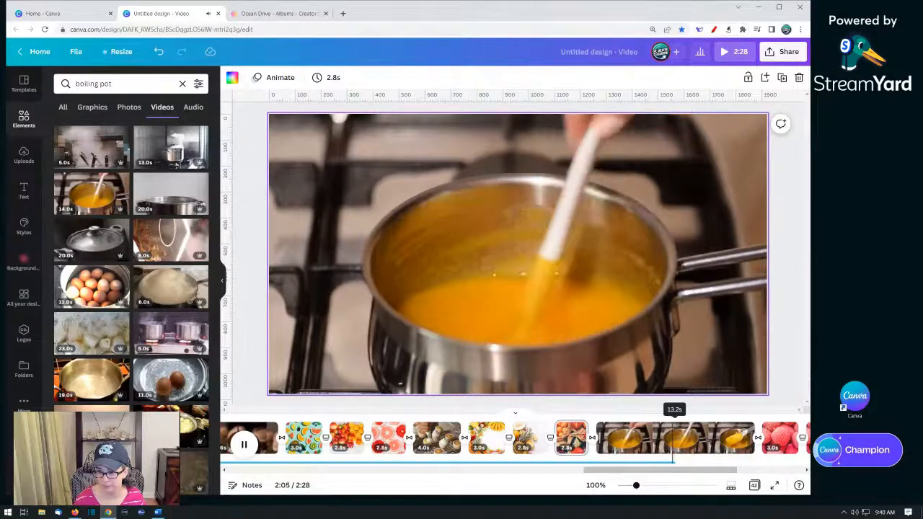
left_click_drag(752, 435, 745, 435)
right_click(713, 435)
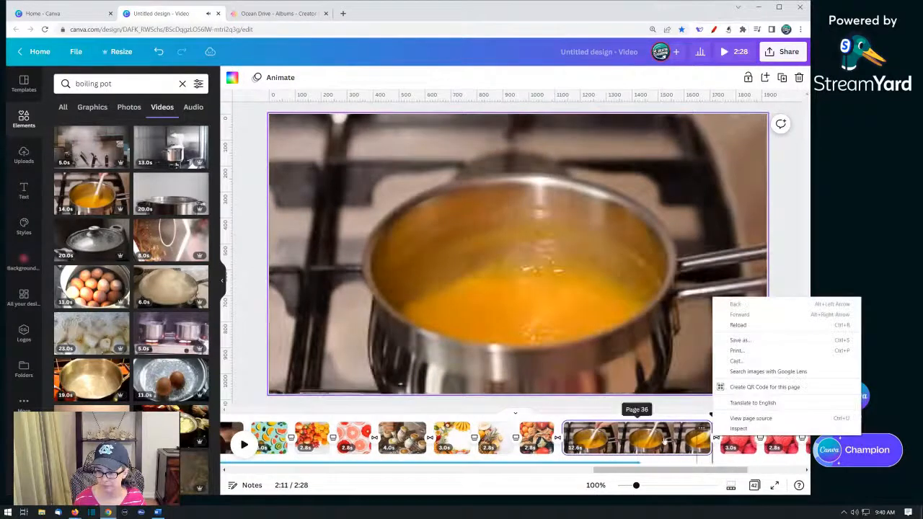
left_click(635, 464)
left_click(635, 462)
left_click_drag(646, 458, 696, 456)
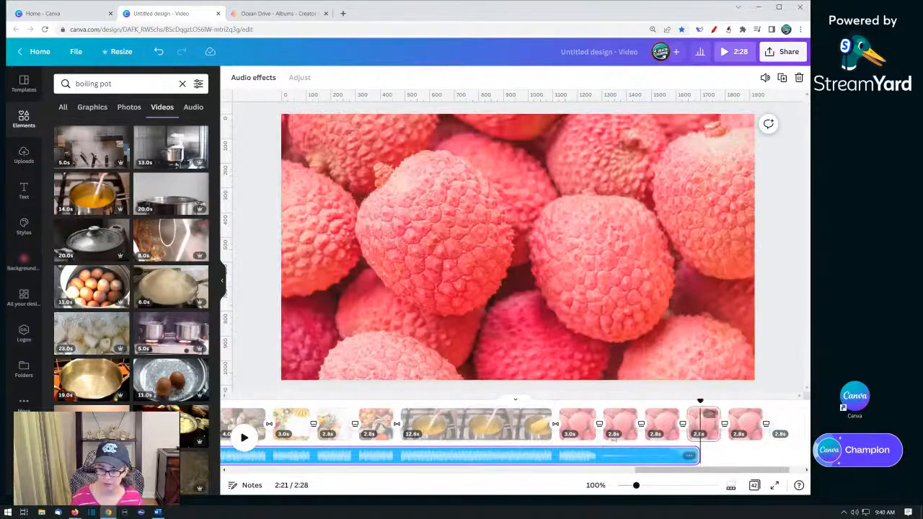
left_click_drag(552, 424, 468, 420)
left_click(522, 431)
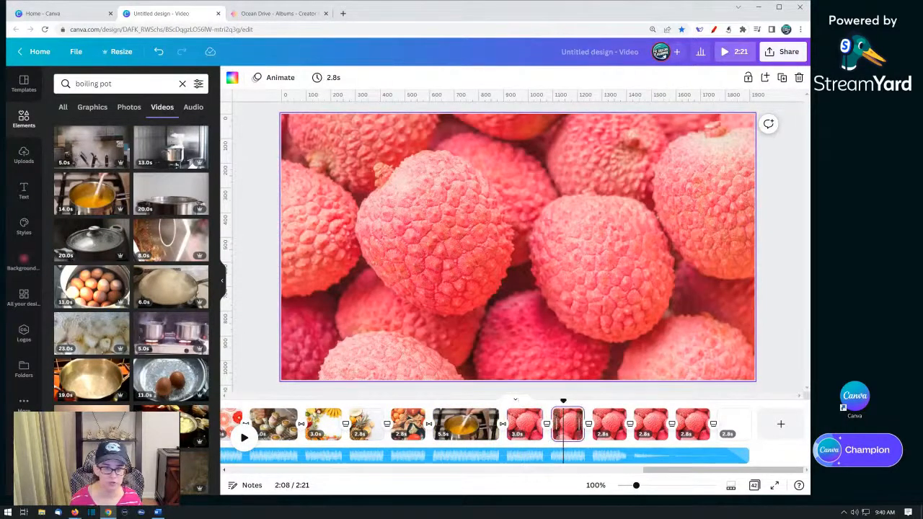
- Switch to photos and replace the selected lychee page's image with the eggs-in-a-pot photo
left_click(124, 111)
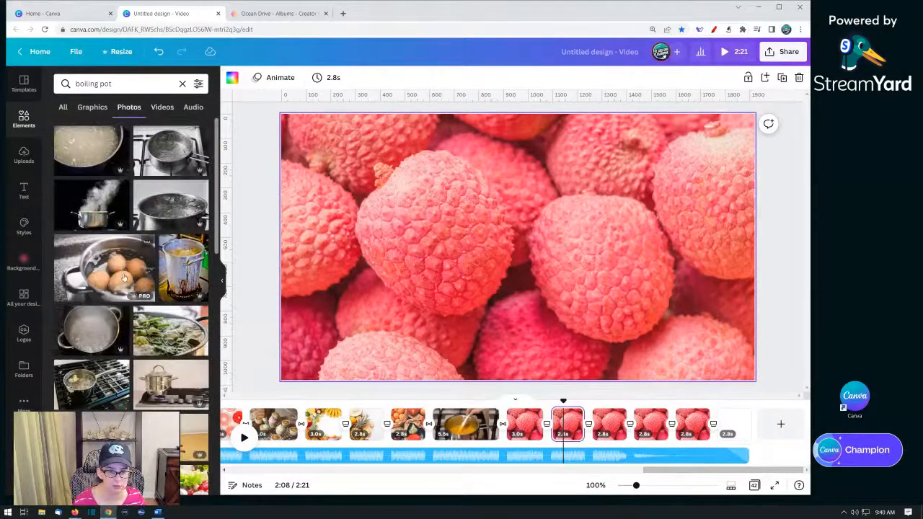
left_click_drag(123, 274, 532, 378)
- Replace the next lychee page's image with the photo of greens boiling in a pot
left_click(610, 424)
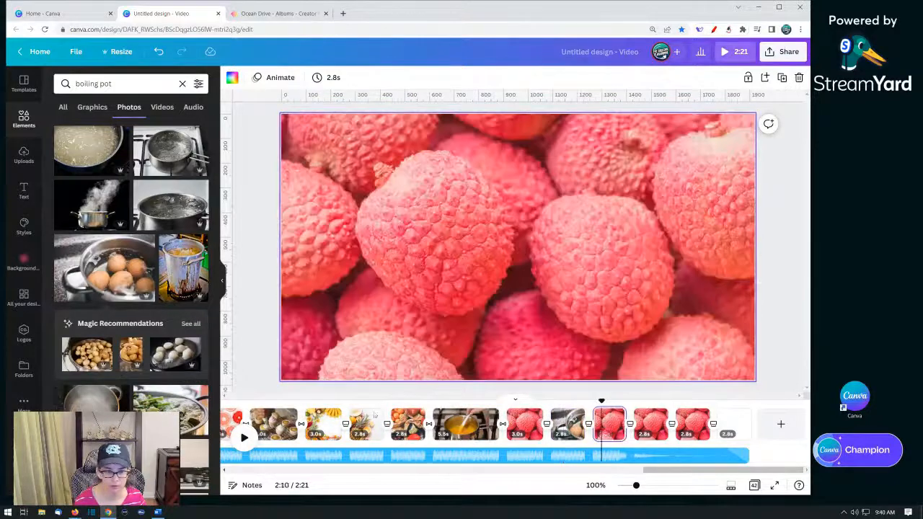
scroll(201, 391, "down", 2)
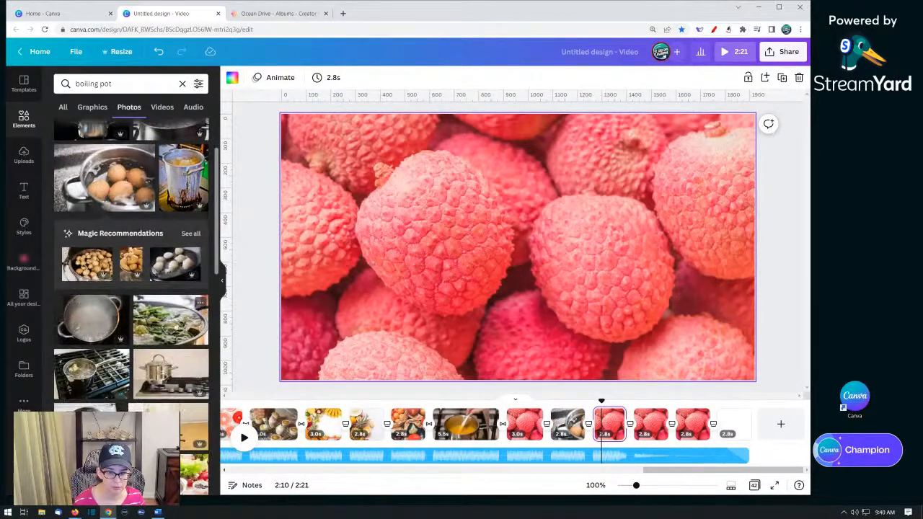
left_click_drag(195, 317, 305, 252)
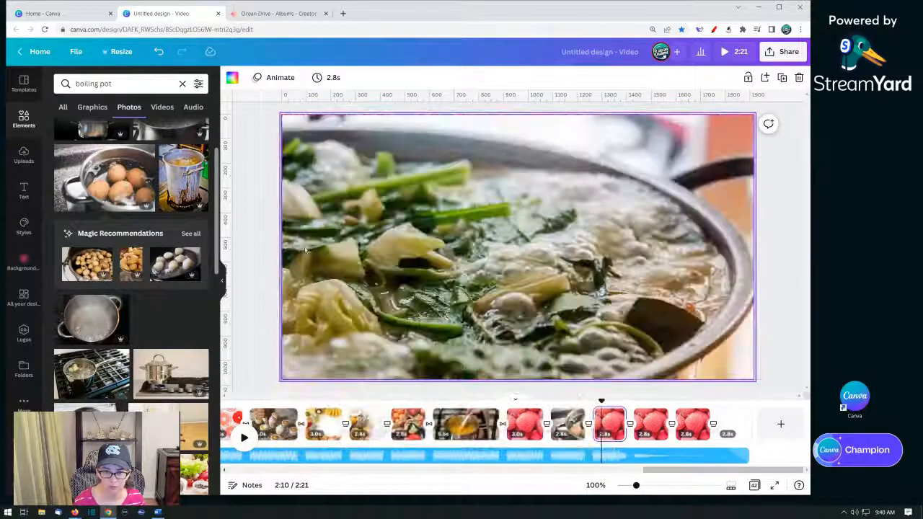
- Replace the following lychee page's image with the spaghetti-in-a-pot photo
left_click(649, 429)
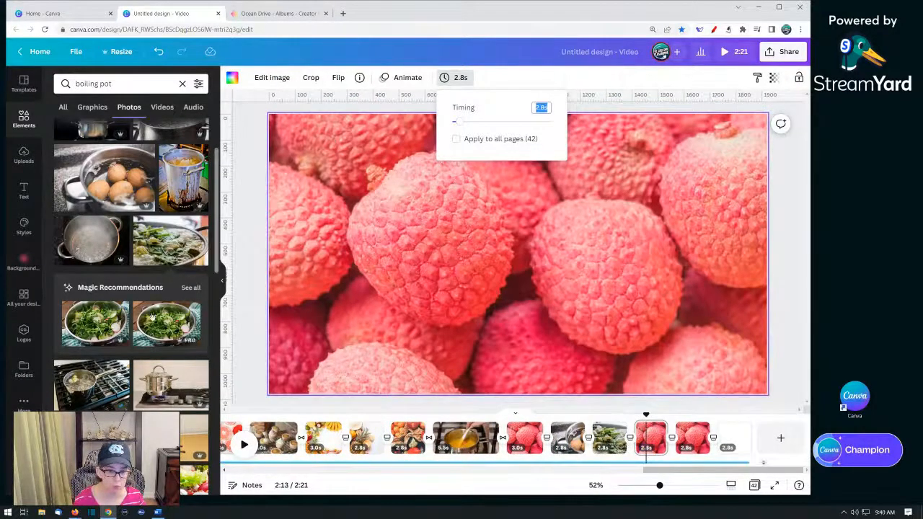
scroll(152, 317, "down", 4)
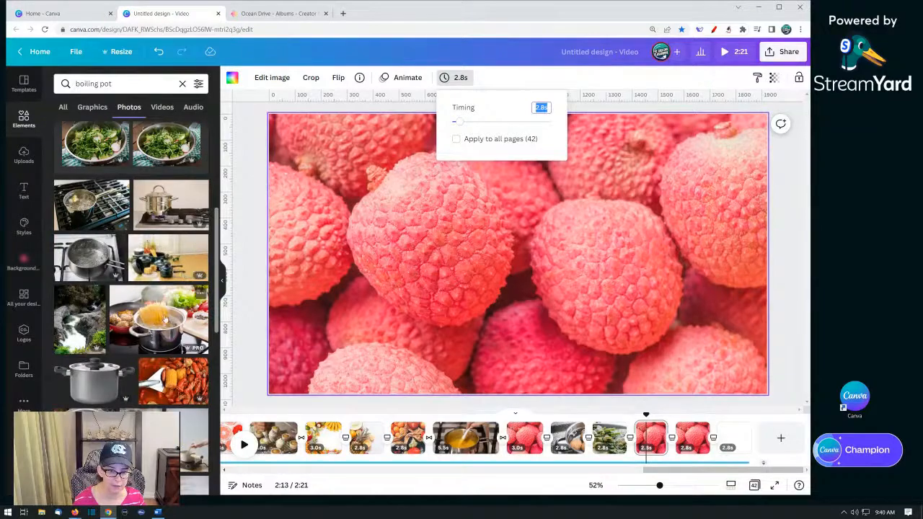
left_click_drag(165, 318, 293, 268)
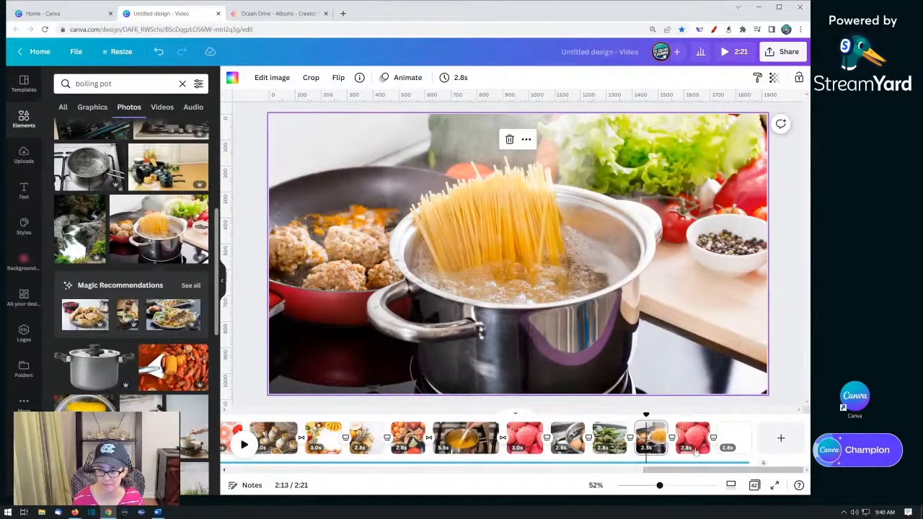
- Replace the next lychee page with the tomato-soup pot video from the video results
left_click(693, 441)
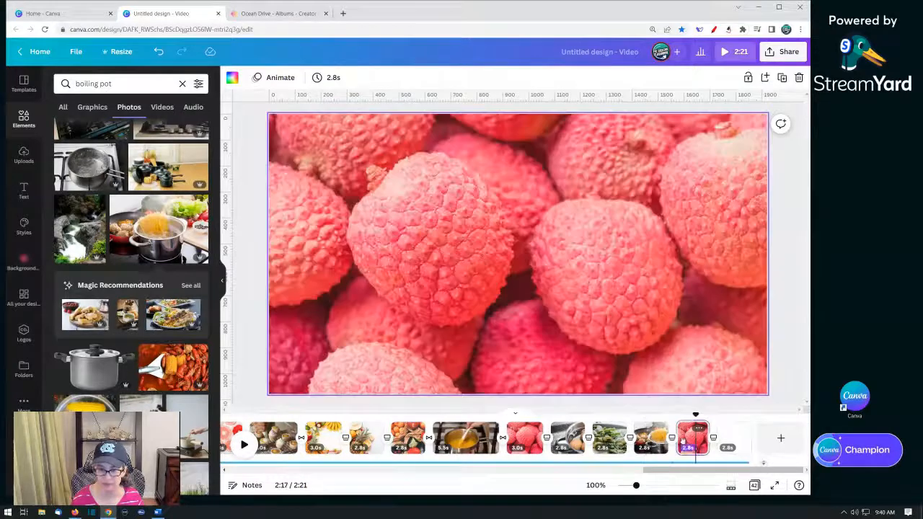
left_click(158, 109)
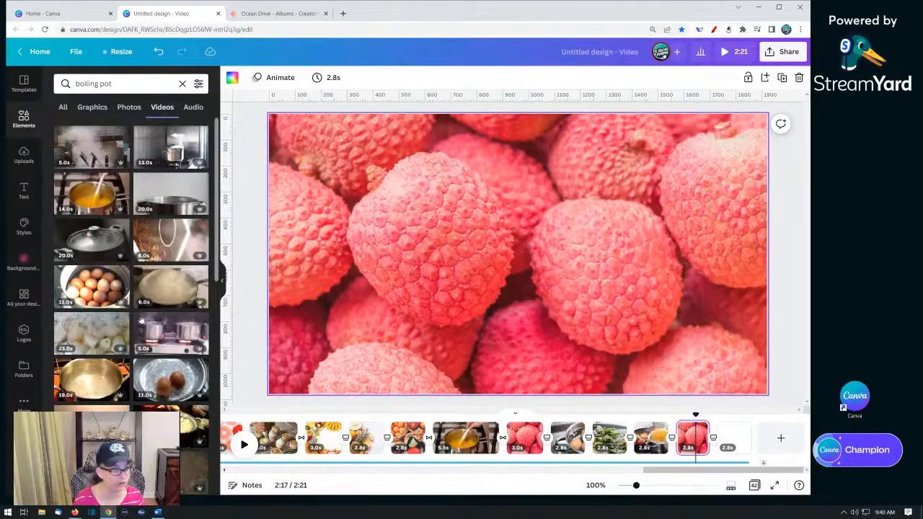
scroll(177, 285, "down", 10)
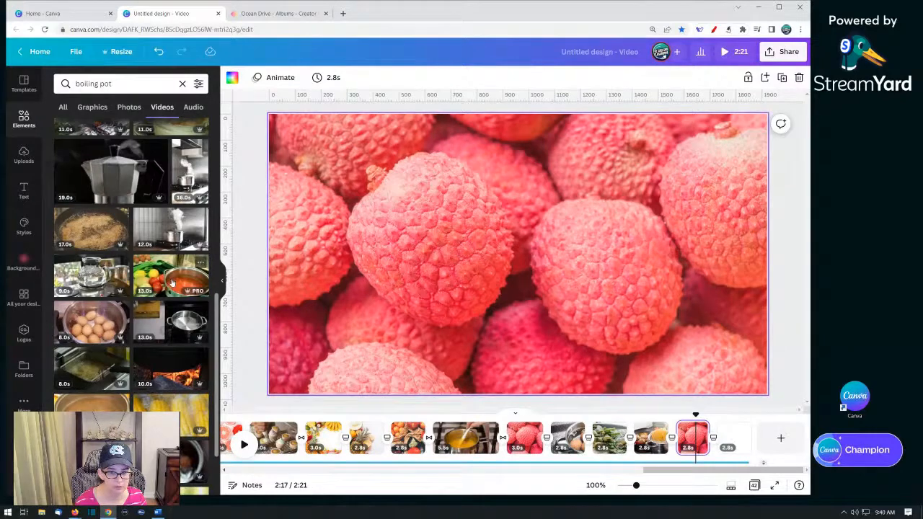
left_click_drag(243, 270, 296, 255)
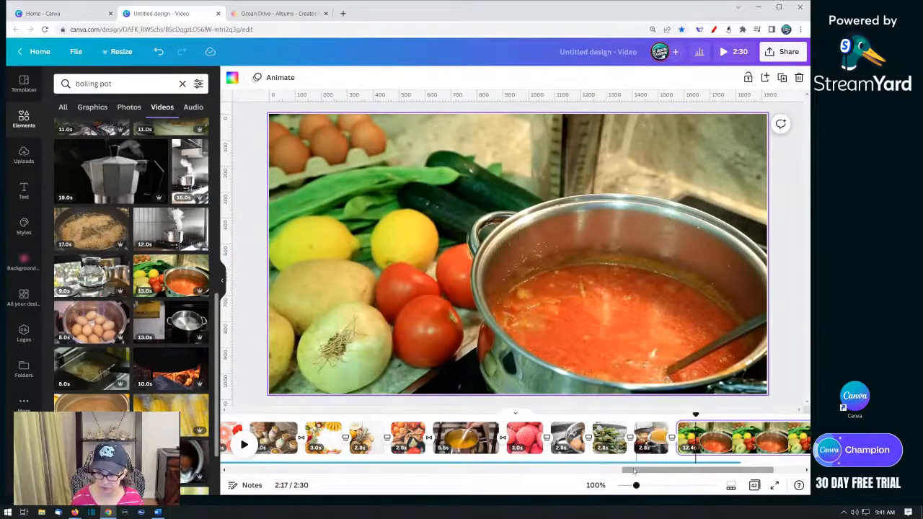
- Delete the empty page at the end of the timeline
left_click_drag(633, 472, 774, 492)
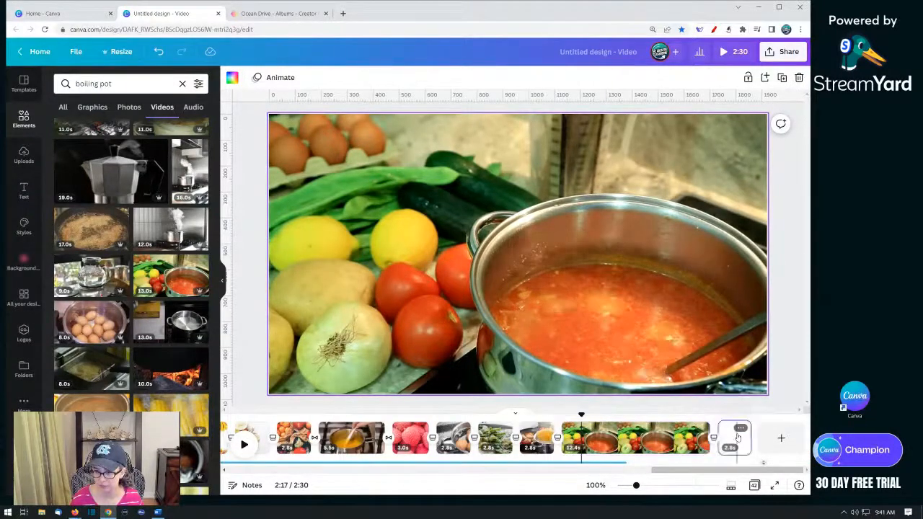
right_click(728, 445)
left_click(725, 320)
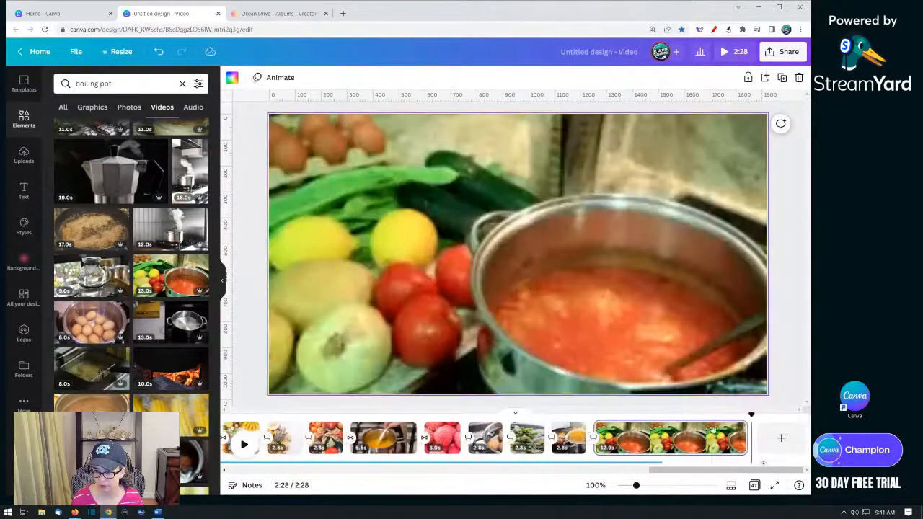
- Apply a Dissolve transition before the tomato-soup pot video page
left_click(598, 438)
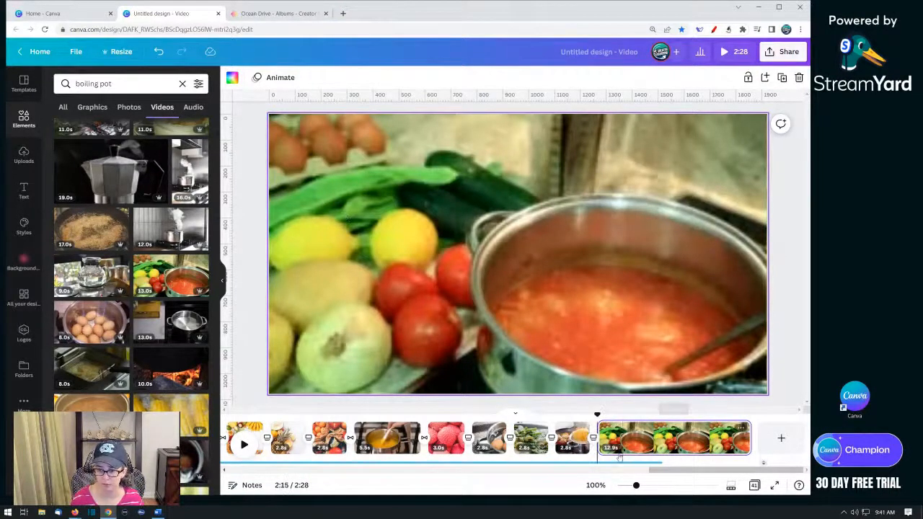
left_click(592, 442)
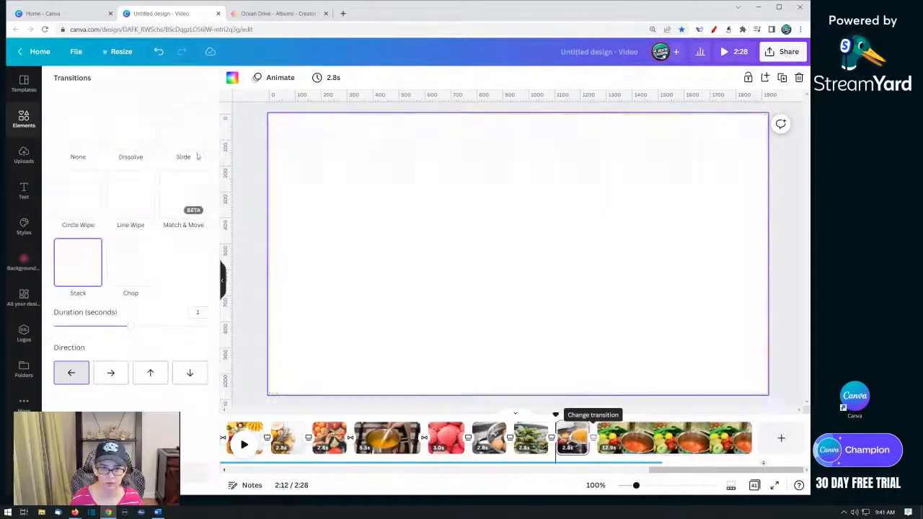
left_click(130, 127)
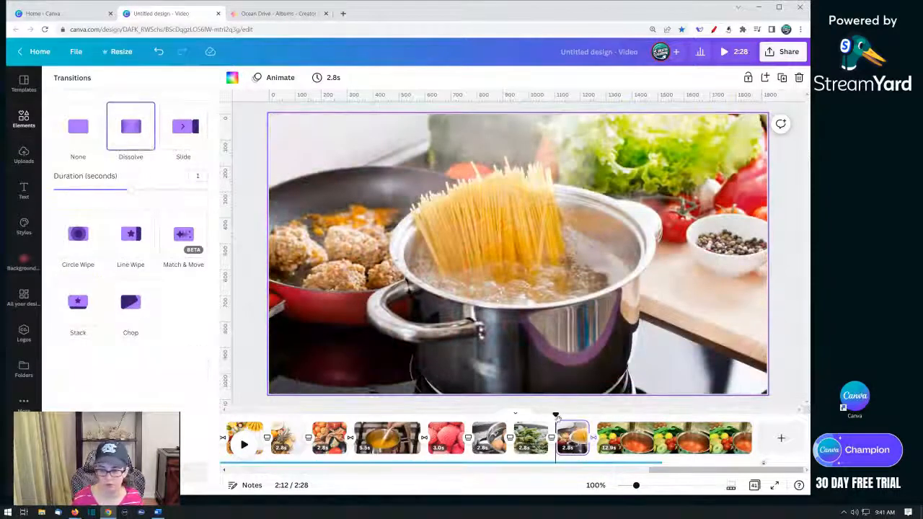
- Play the whole video from the start in the full-screen preview and close it
left_click_drag(685, 474, 261, 474)
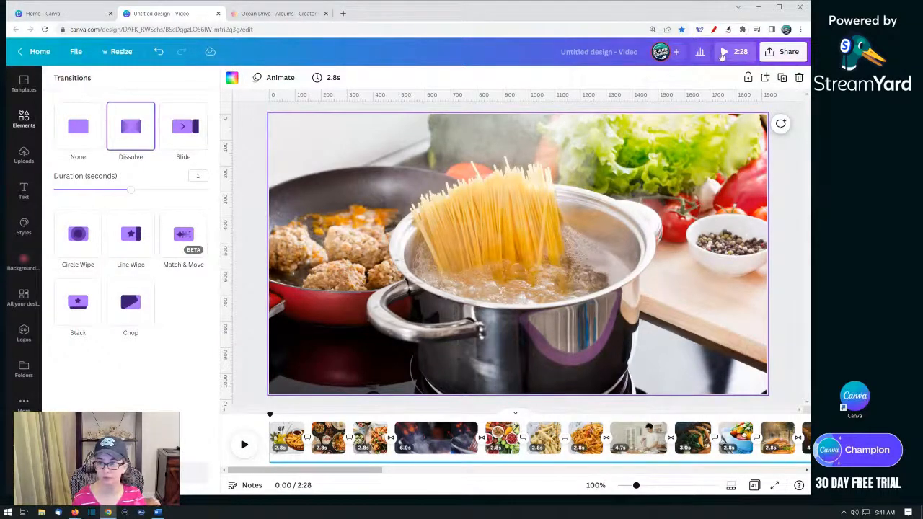
left_click(723, 52)
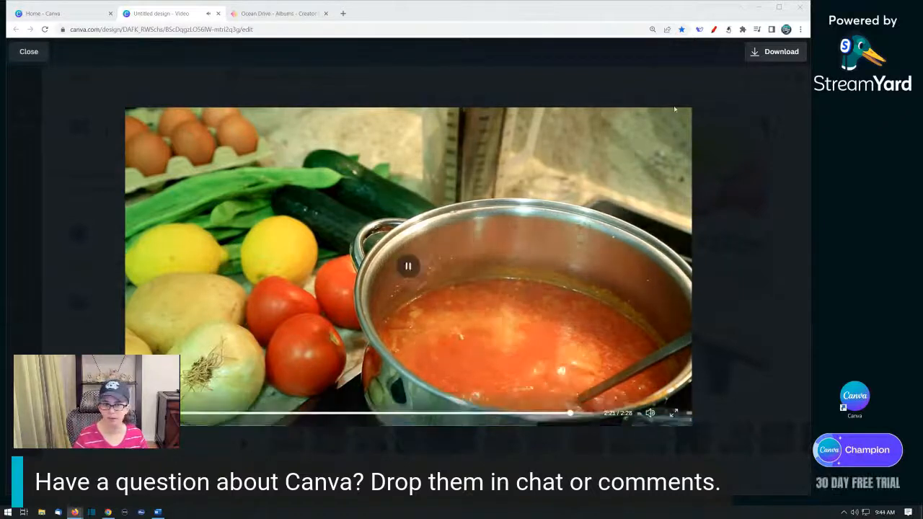
left_click(29, 52)
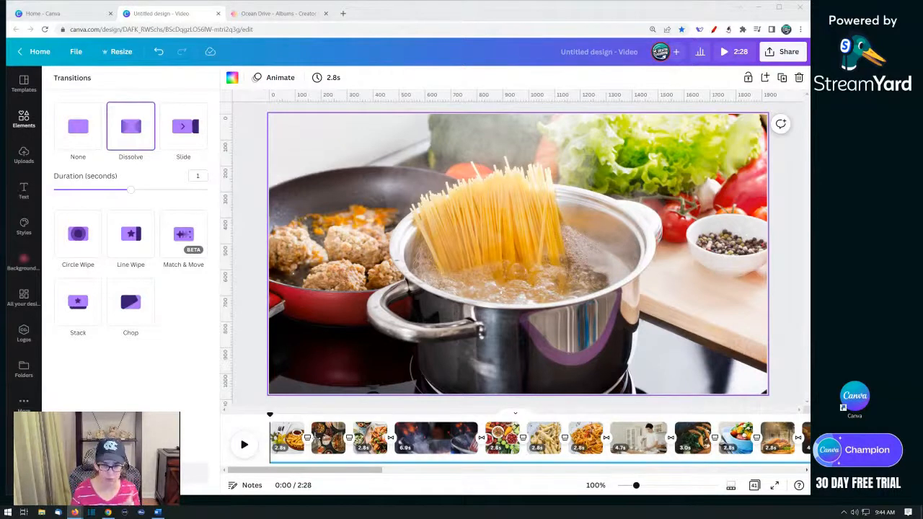
- Set the Stack transition after the roast-dinner page to move rightward
left_click(308, 442)
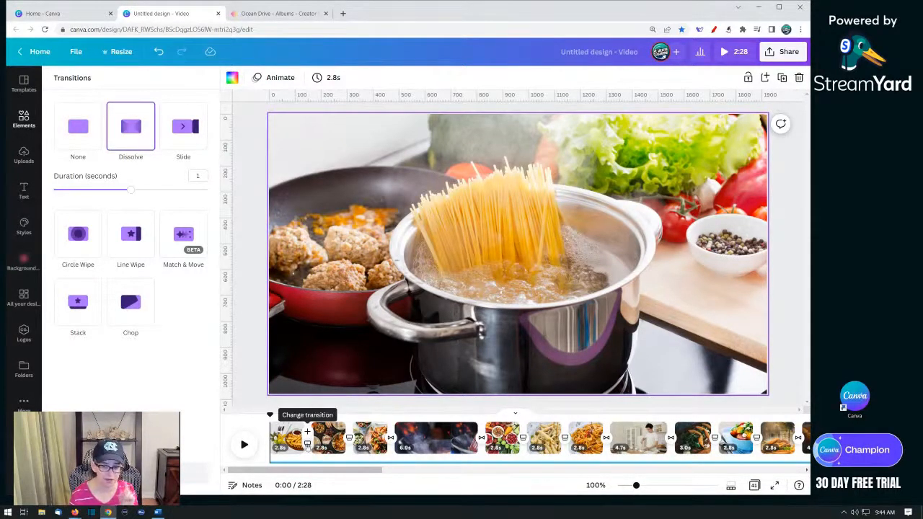
left_click(349, 439)
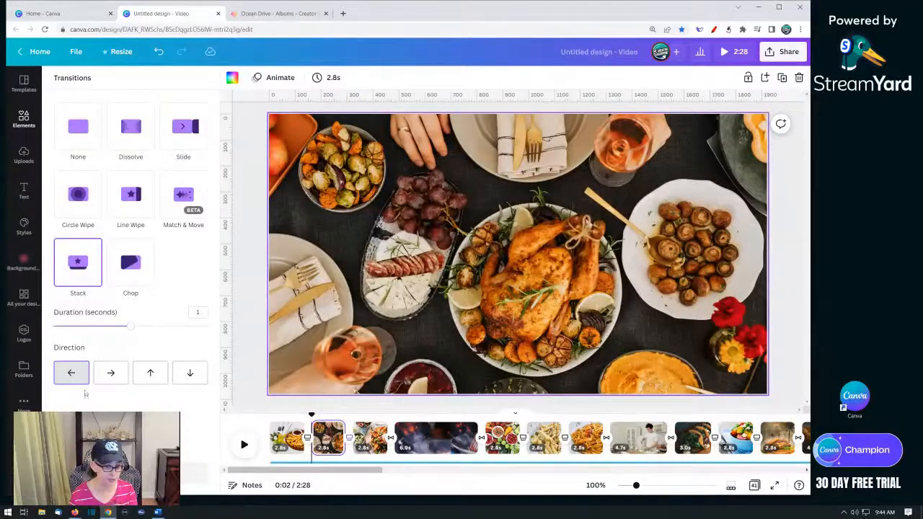
left_click(108, 373)
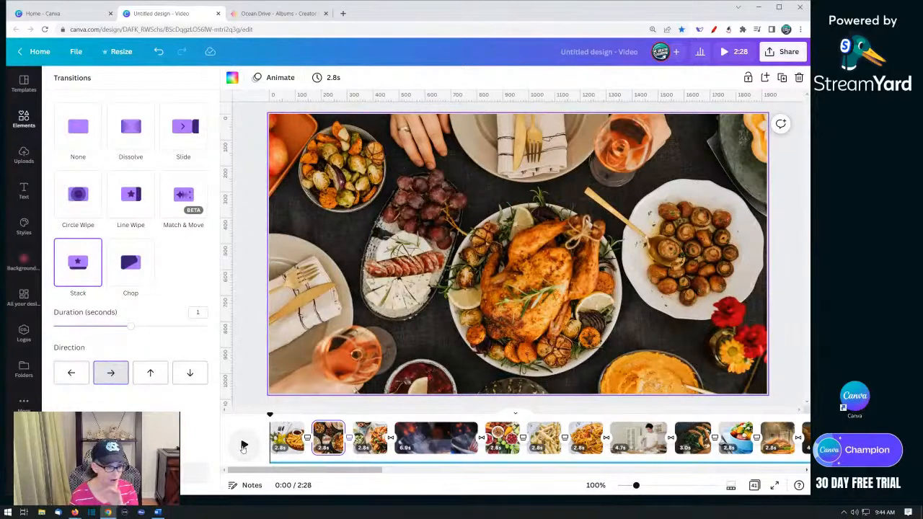
- Play back the opening pages to review the Stack transition
left_click(243, 447)
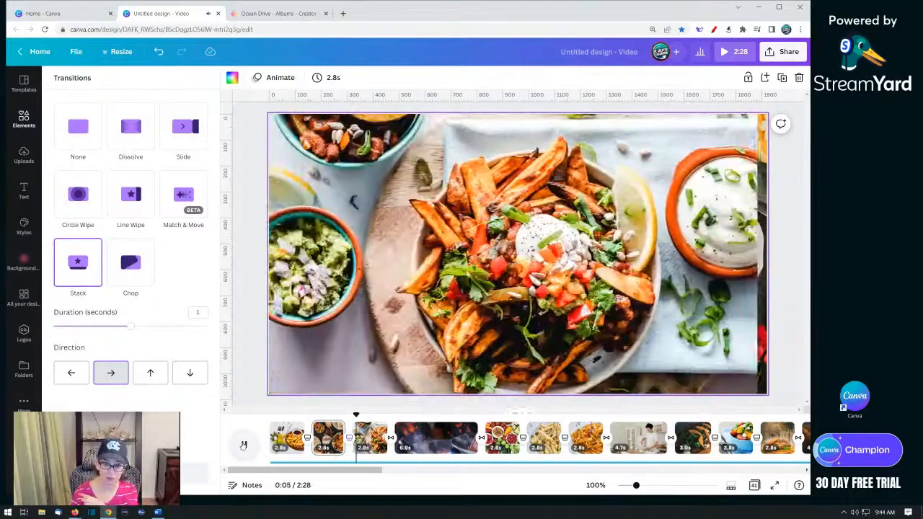
left_click(243, 444)
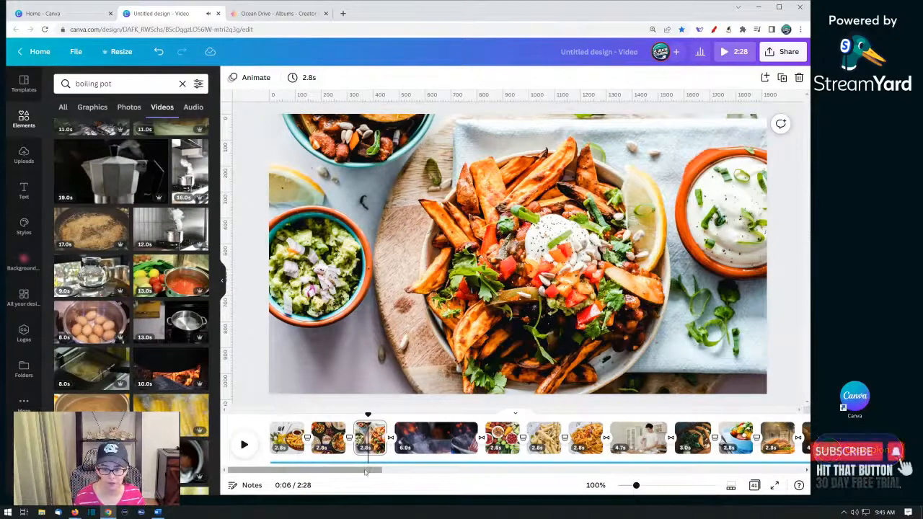
left_click_drag(378, 470, 442, 470)
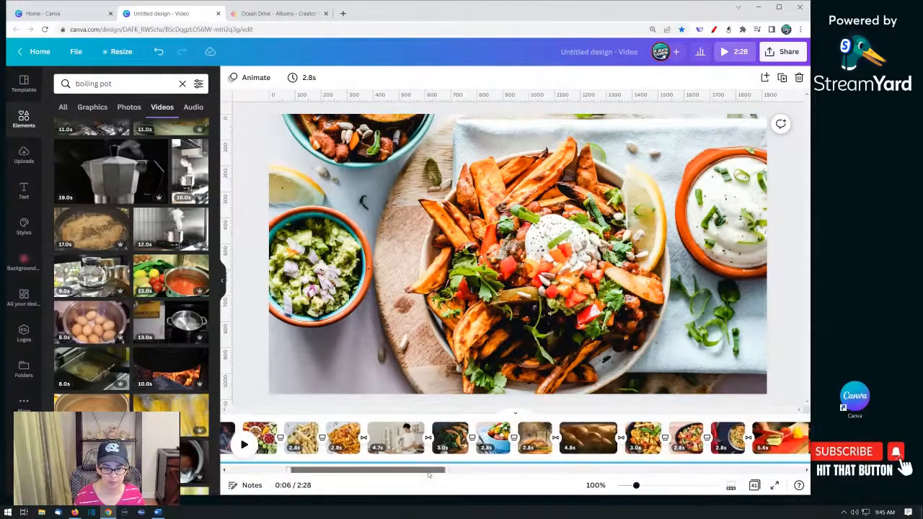
- Apply a Stack transition between the next pair of pages and set it to move downward
left_click(280, 439)
left_click(78, 263)
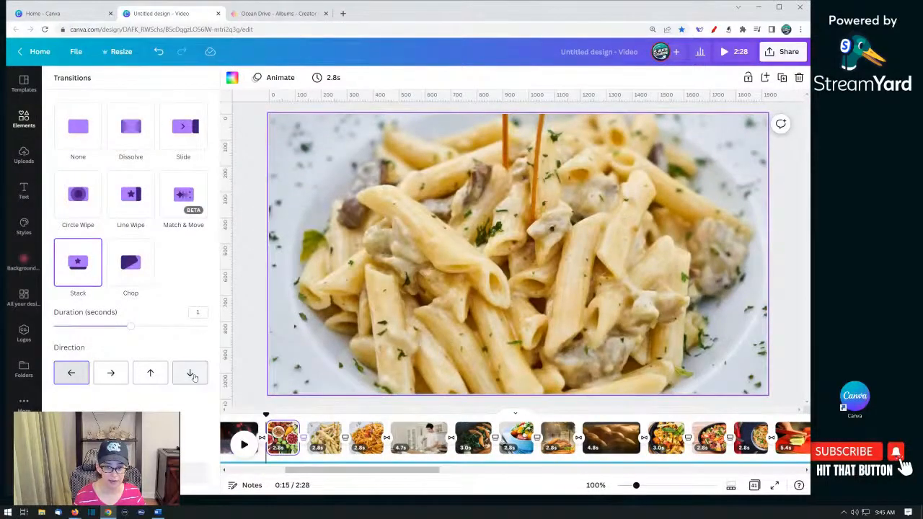
left_click(192, 373)
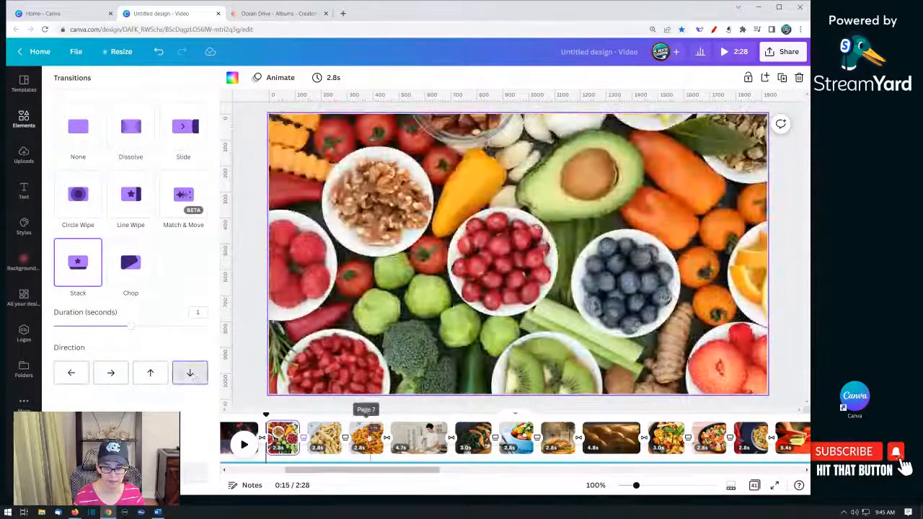
- Set the transition after the penne pasta page to move upward
left_click(345, 439)
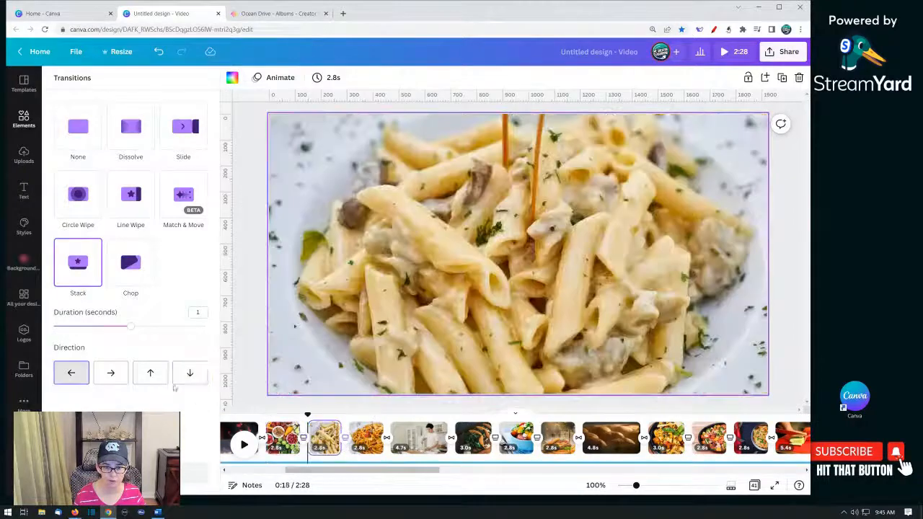
left_click(150, 373)
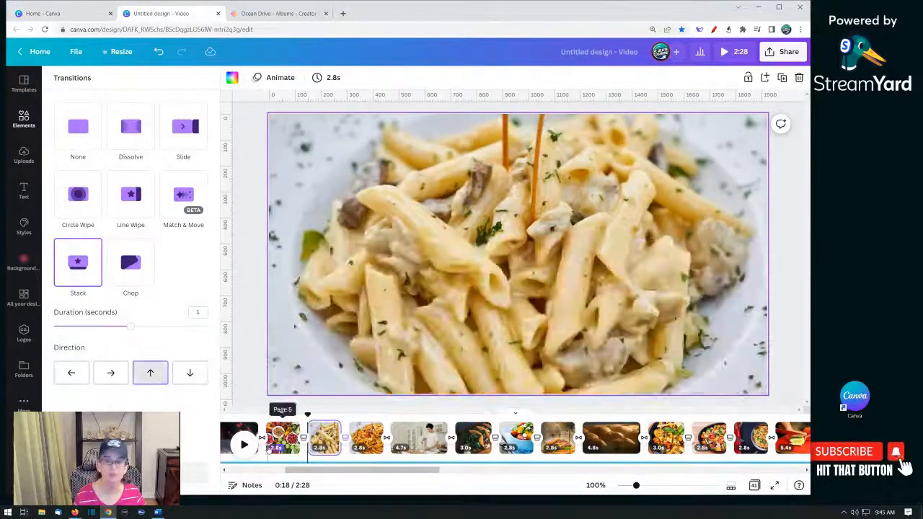
- Play back the early pages to review the new transitions, then pause
left_click_drag(310, 470, 294, 471)
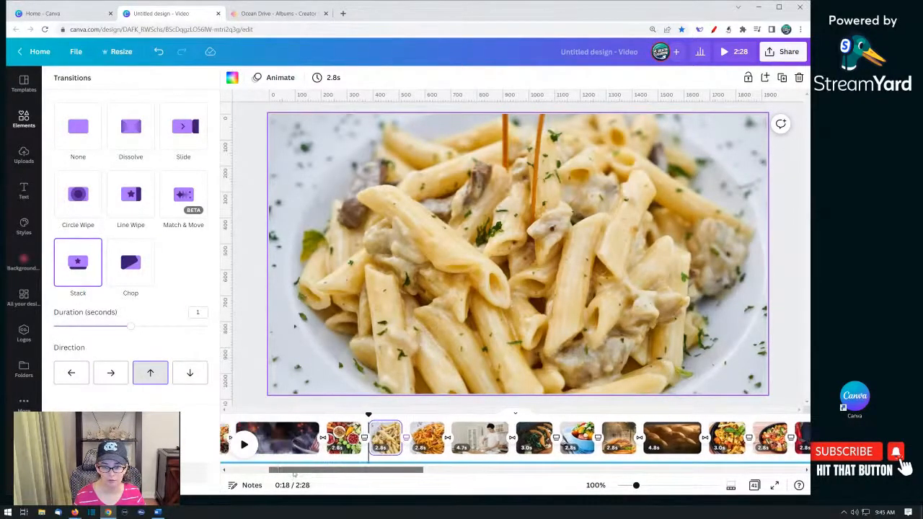
left_click(282, 449)
left_click(244, 445)
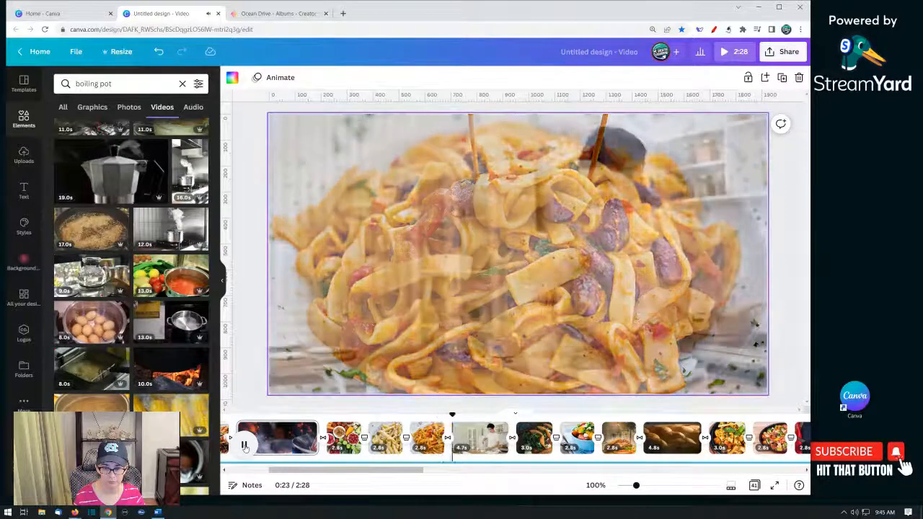
left_click(245, 445)
- Set the transition after the beet salad page to move rightward
left_click_drag(383, 472, 419, 473)
left_click(349, 443)
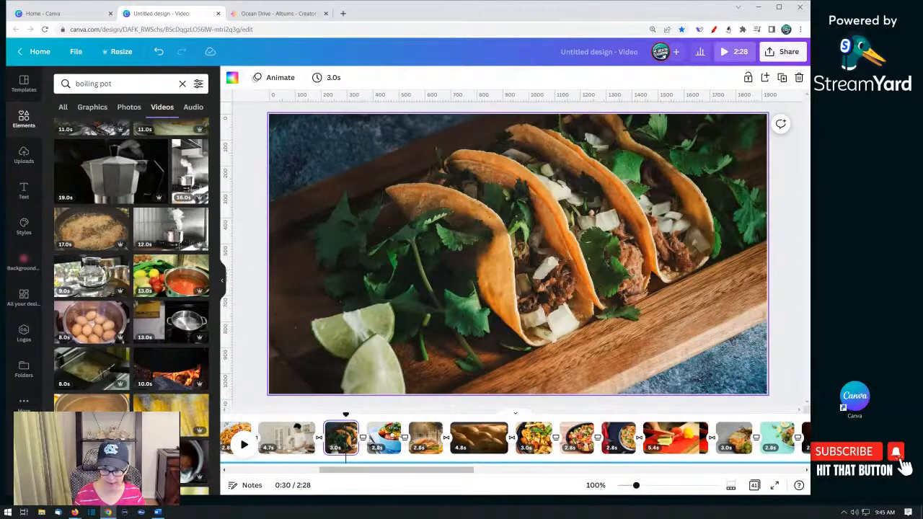
left_click(405, 442)
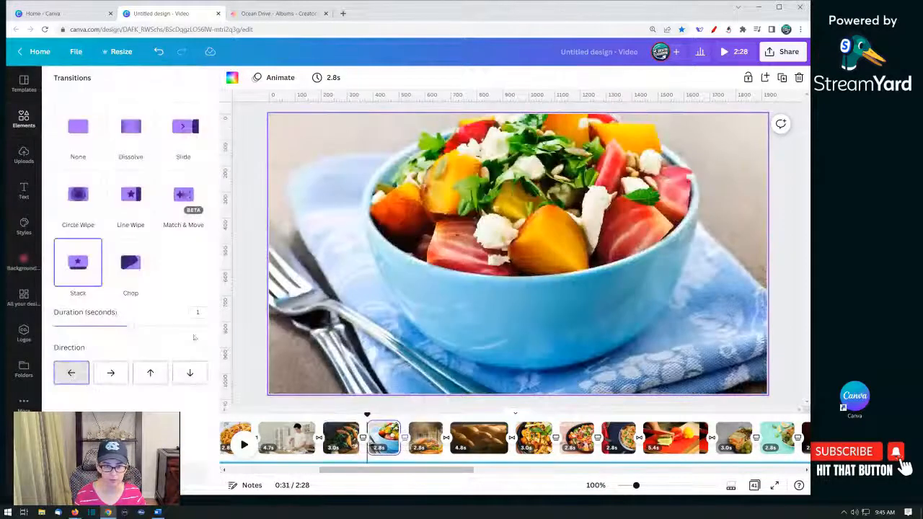
left_click(112, 372)
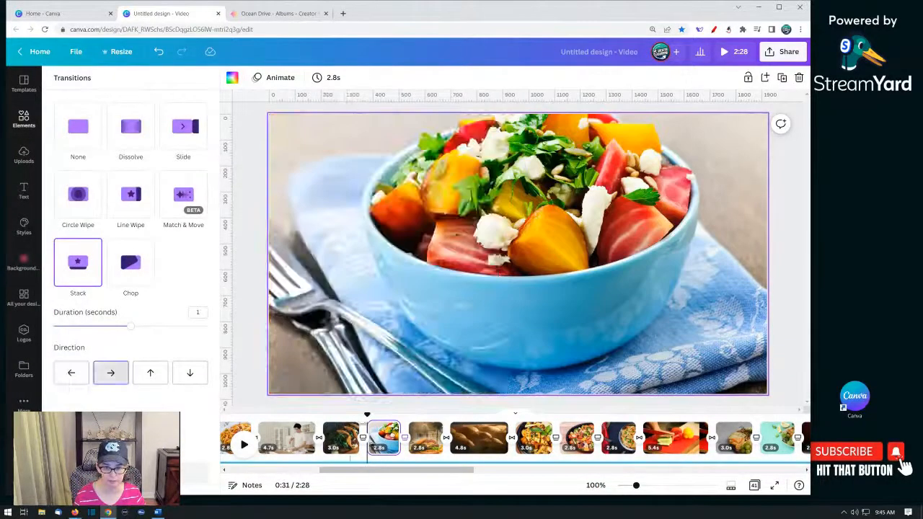
- Set the transition after the chicken and basil page to move upward
left_click(349, 437)
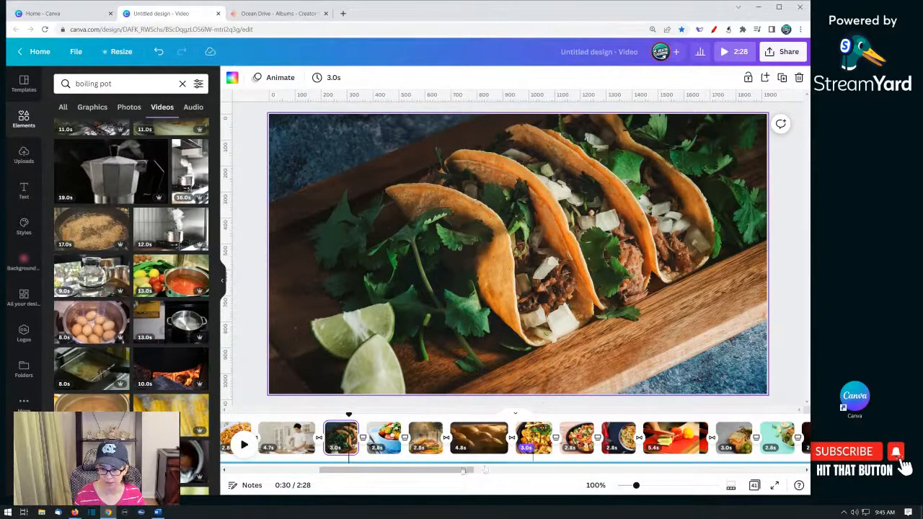
left_click(532, 447)
left_click_drag(437, 471, 486, 472)
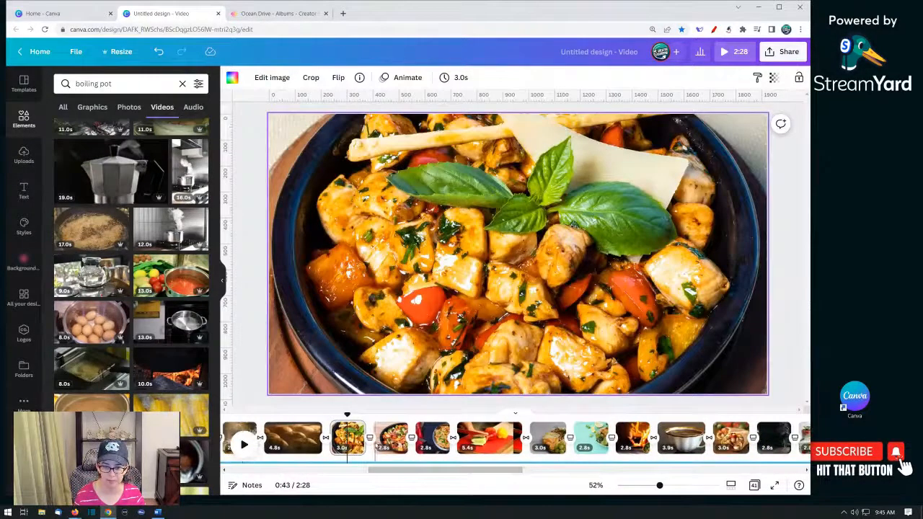
left_click(369, 438)
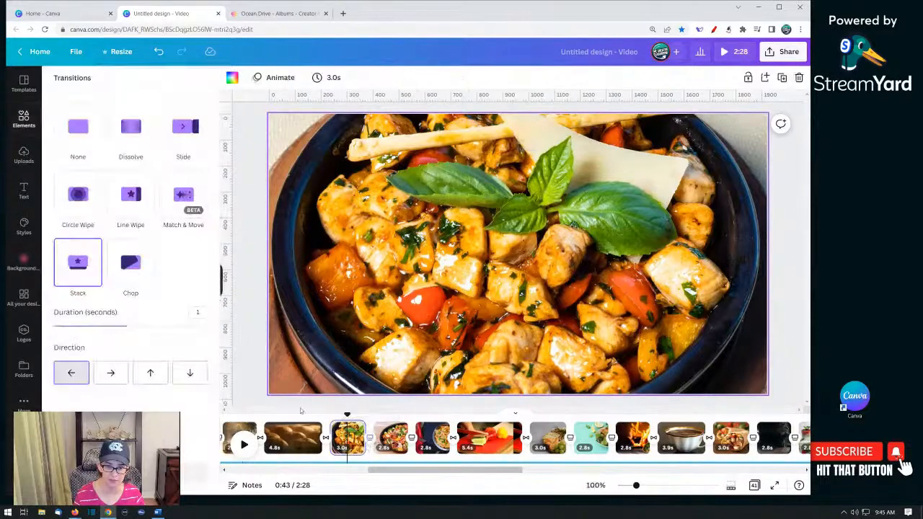
left_click(152, 376)
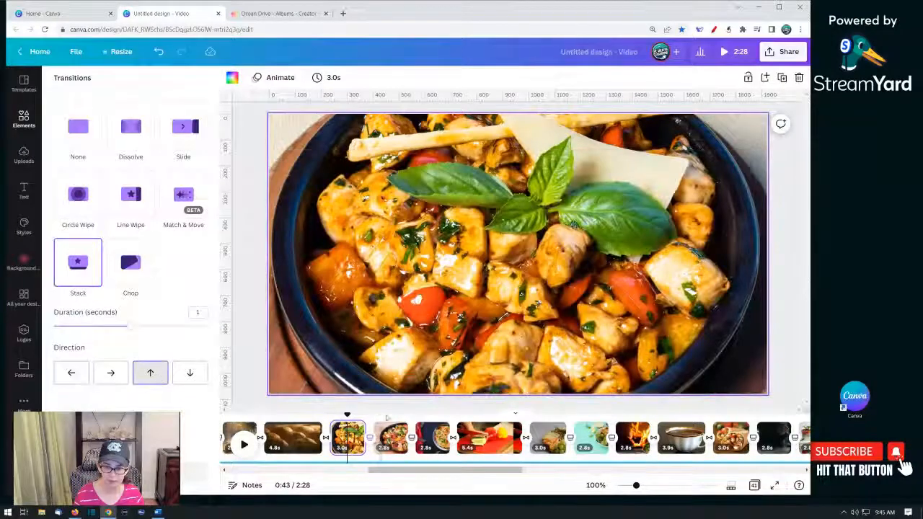
- Set the transitions after the vegetable pan page downward and after the fried shrimp page rightward
left_click(411, 437)
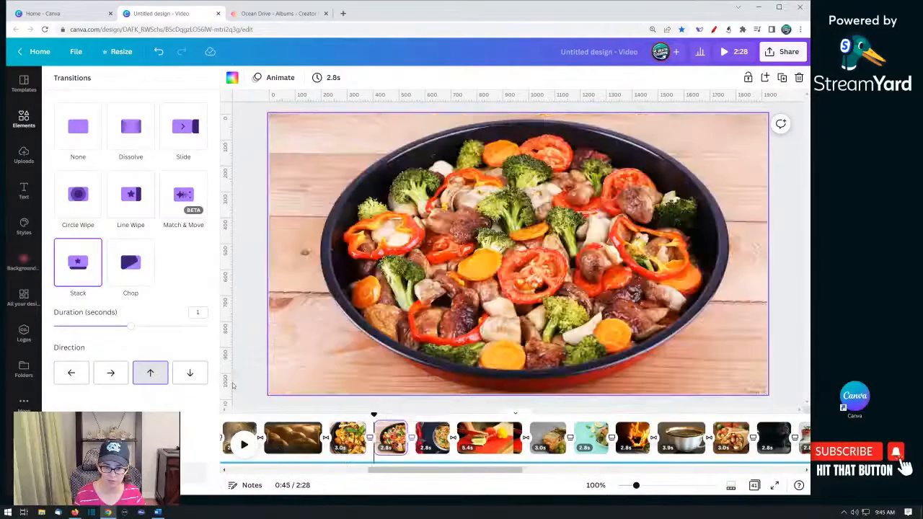
left_click(191, 376)
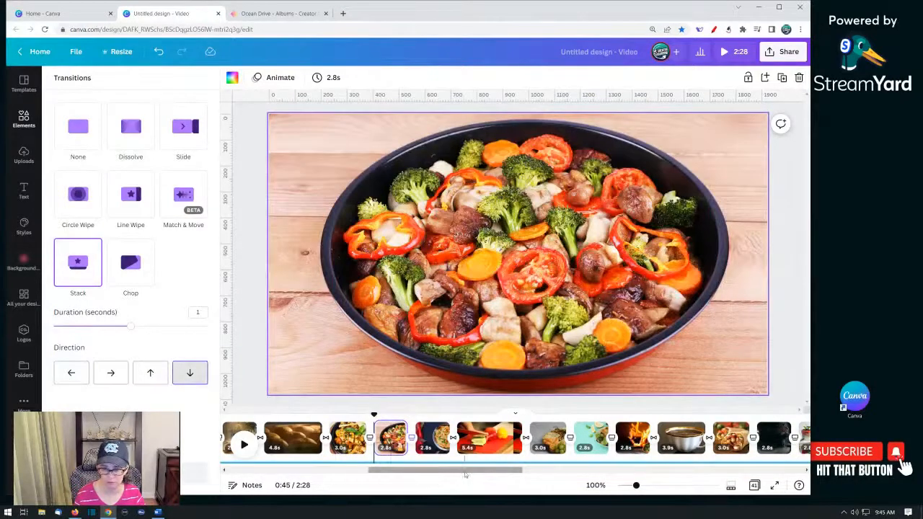
left_click_drag(473, 473, 518, 473)
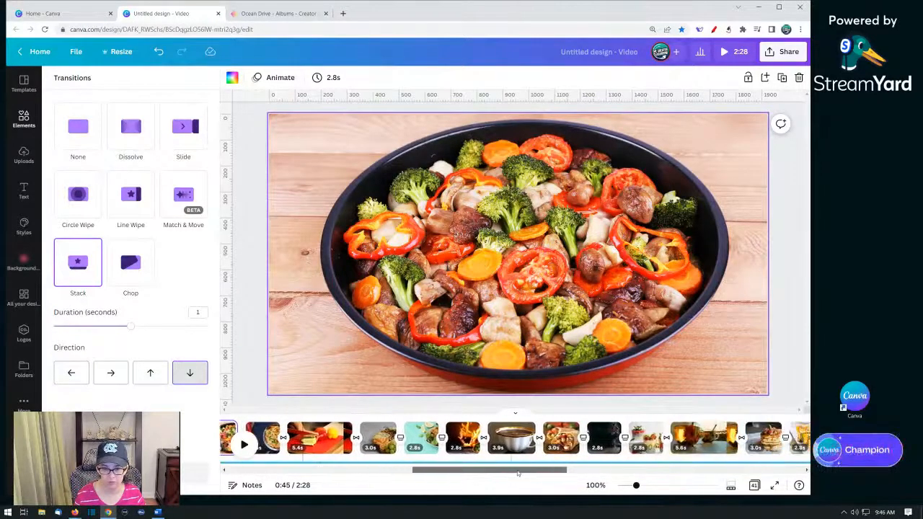
left_click(442, 438)
left_click(111, 372)
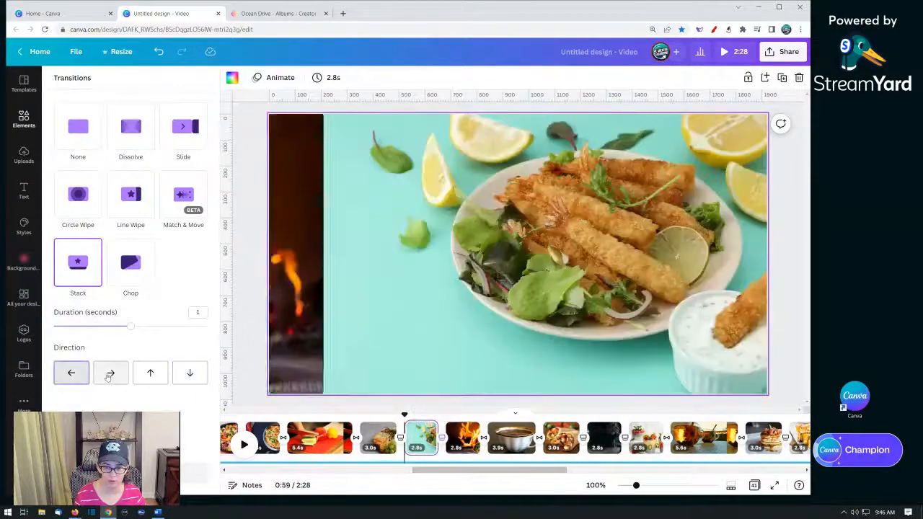
- Set the transitions after the burrito page downward and after the steaming pot video upward
left_click_drag(438, 471, 499, 475)
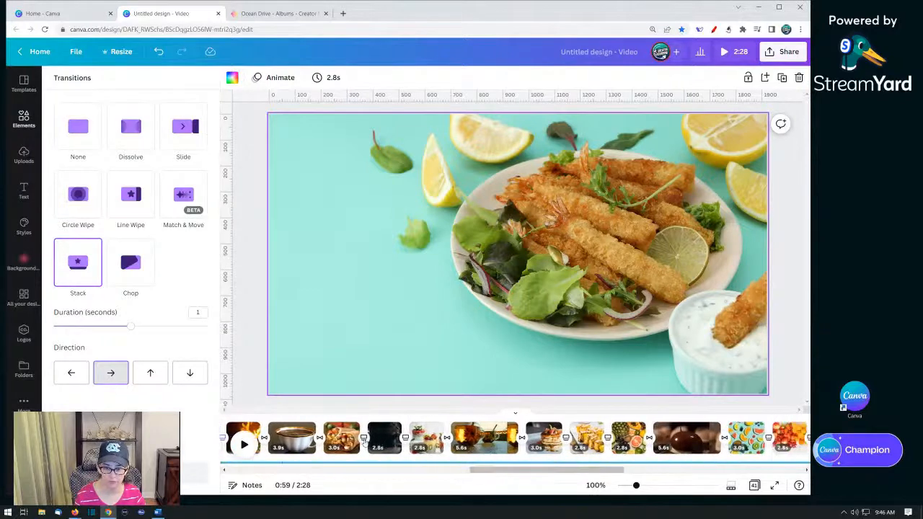
left_click(363, 438)
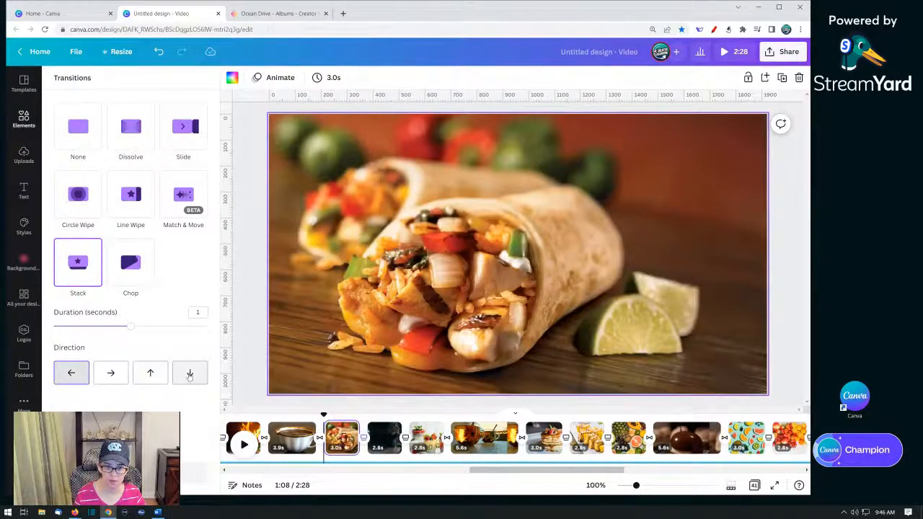
left_click(189, 374)
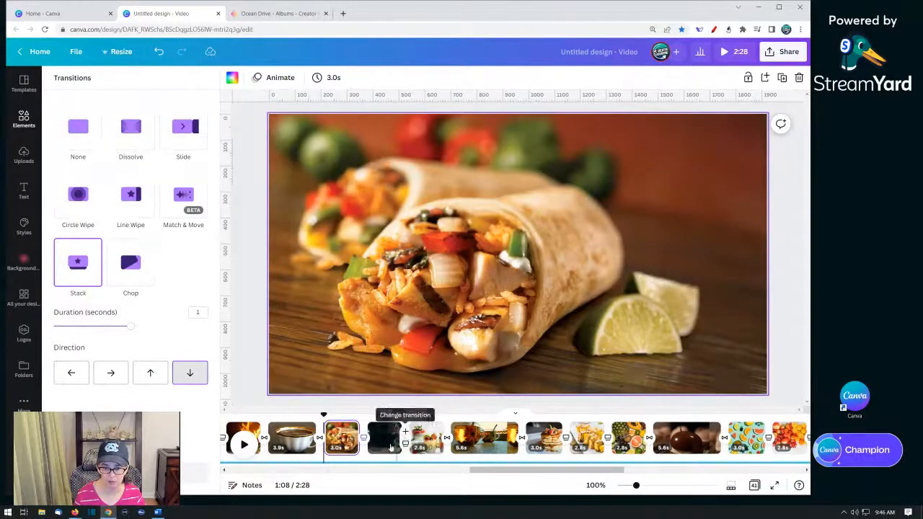
left_click(388, 441)
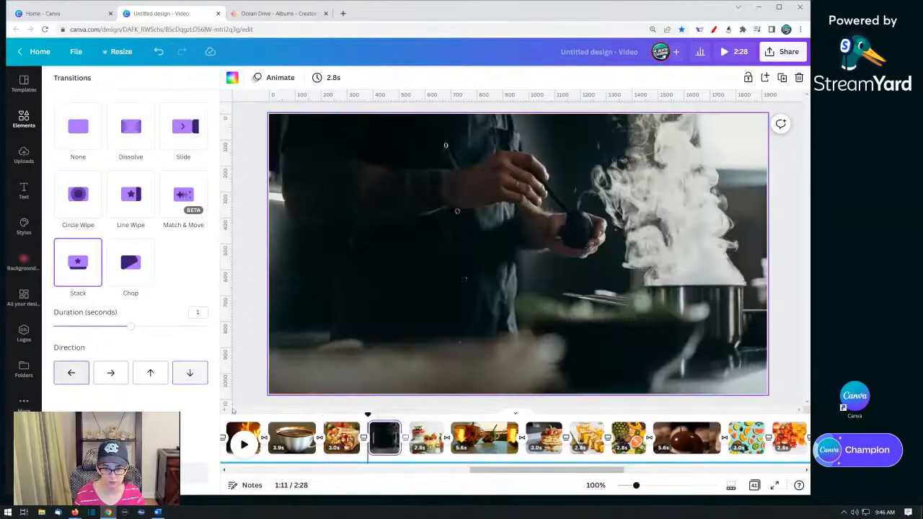
left_click(163, 382)
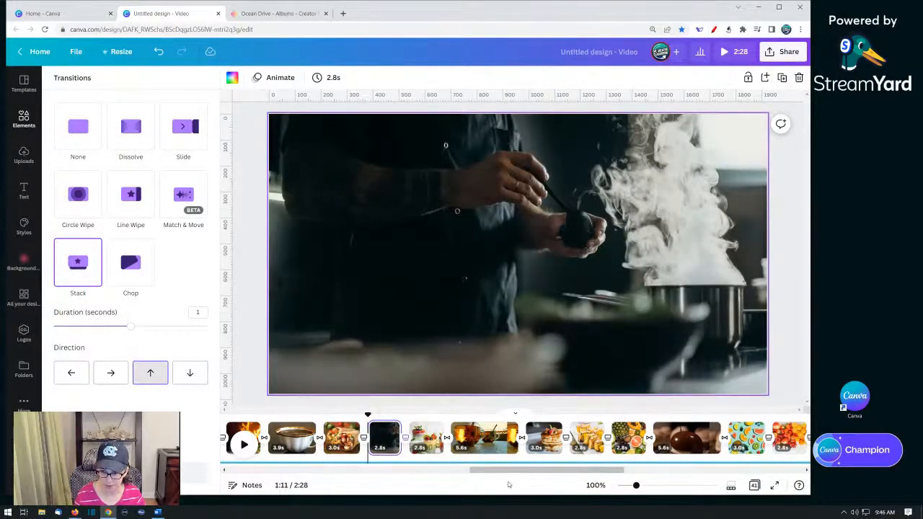
- Set the transition after the grilled paneer skewer page to move rightward
left_click_drag(506, 477, 538, 476)
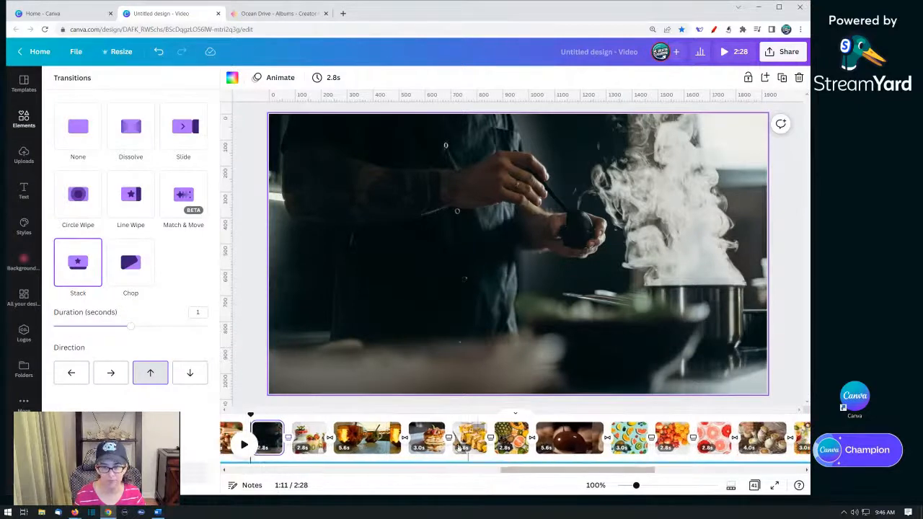
left_click(427, 437)
left_click(471, 438)
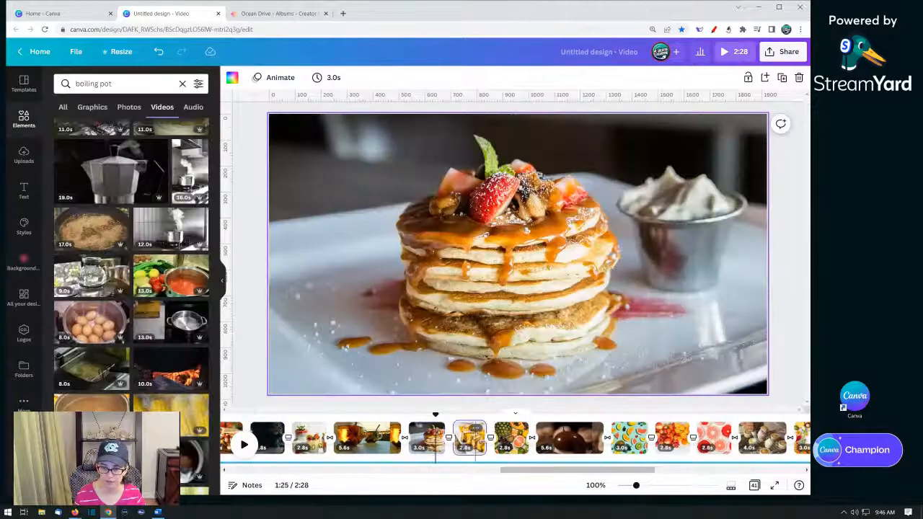
left_click(490, 439)
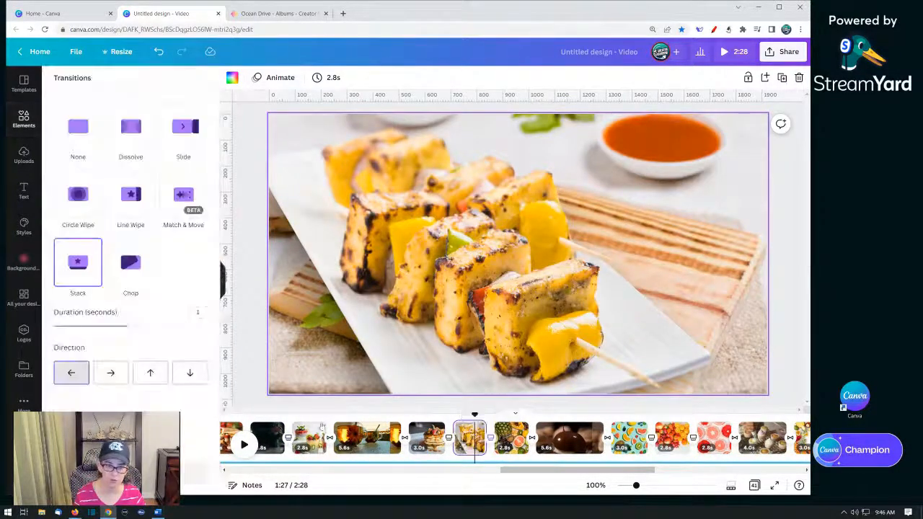
left_click(126, 379)
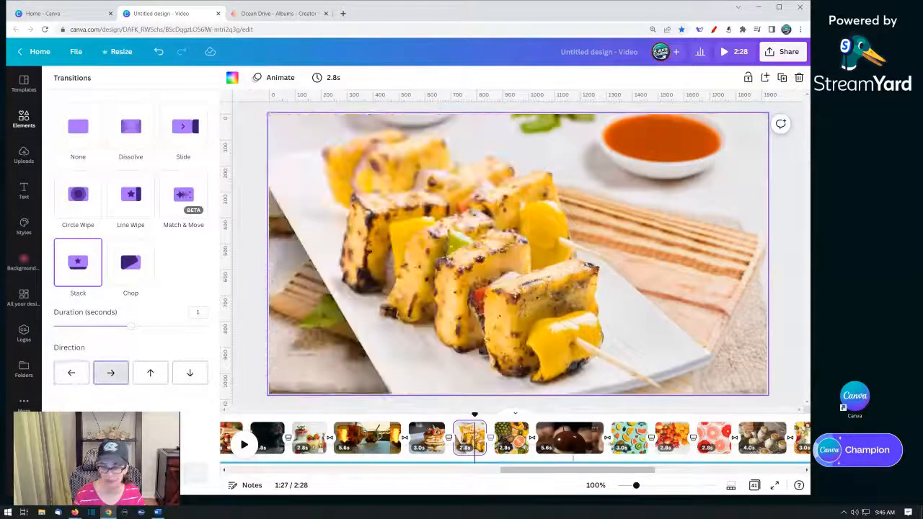
- Set the transitions after the citrus slices page upward and after the mixed fruit page downward
left_click_drag(535, 473, 596, 474)
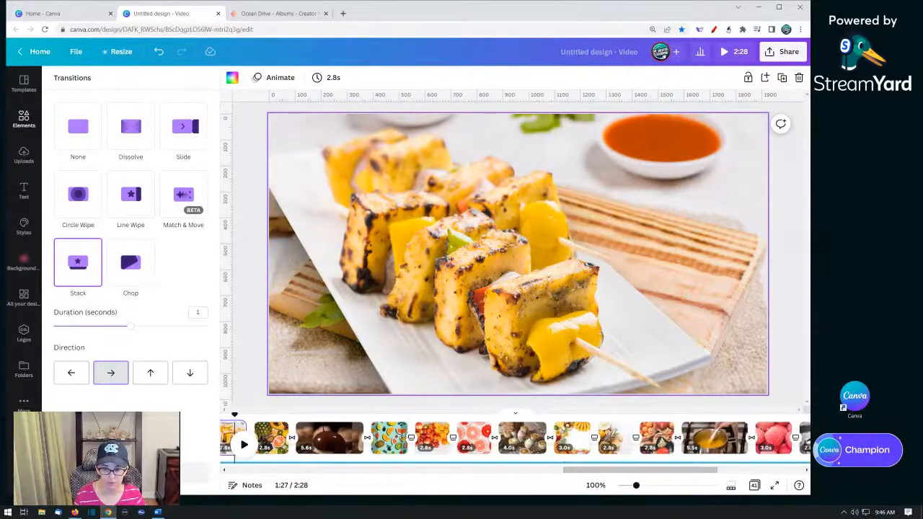
left_click(389, 437)
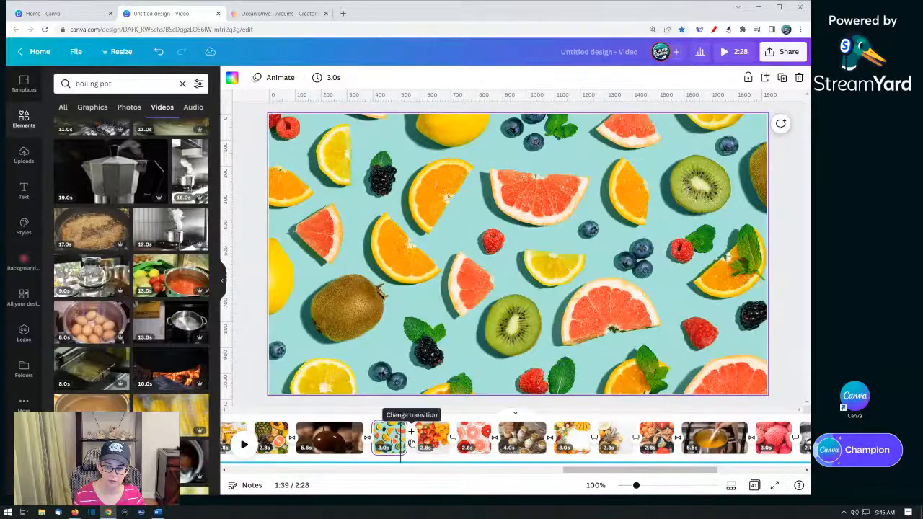
left_click(410, 442)
left_click(150, 373)
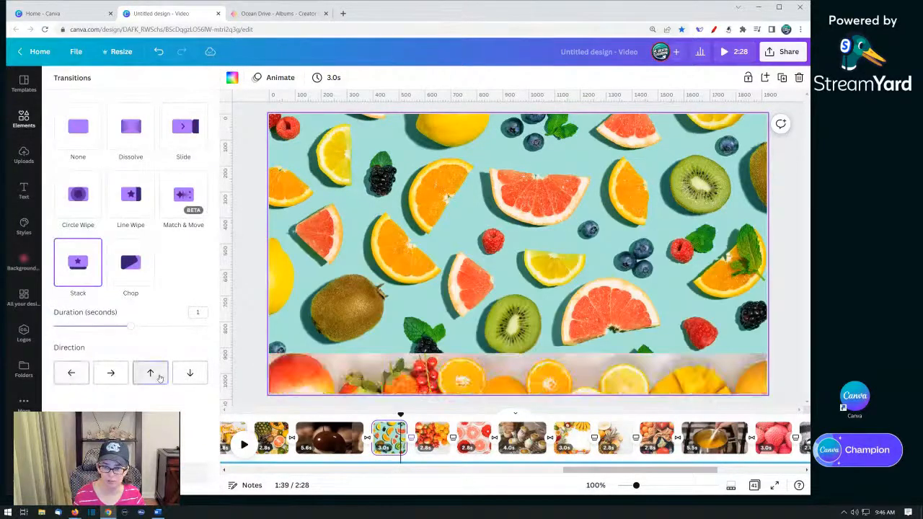
left_click(453, 442)
left_click(192, 380)
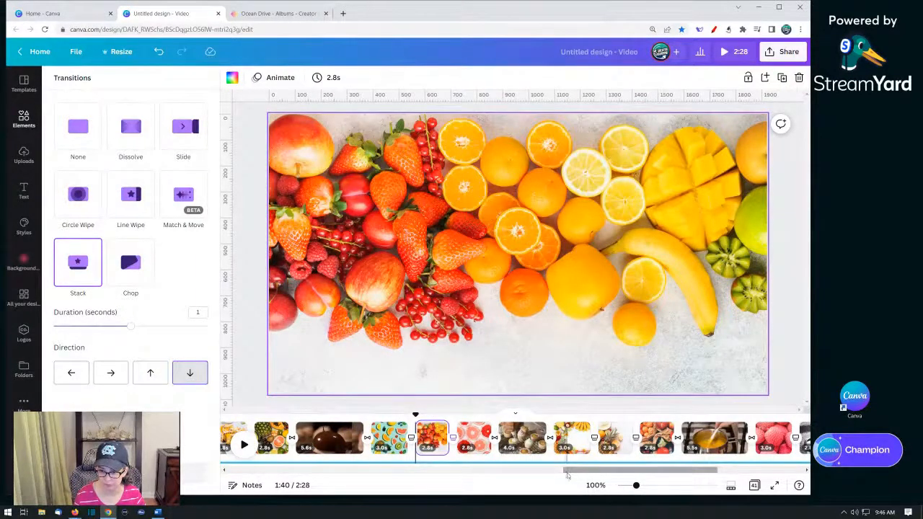
- Set the transition after the pineapple and fruit page to move rightward
scroll(523, 454, "right", 5)
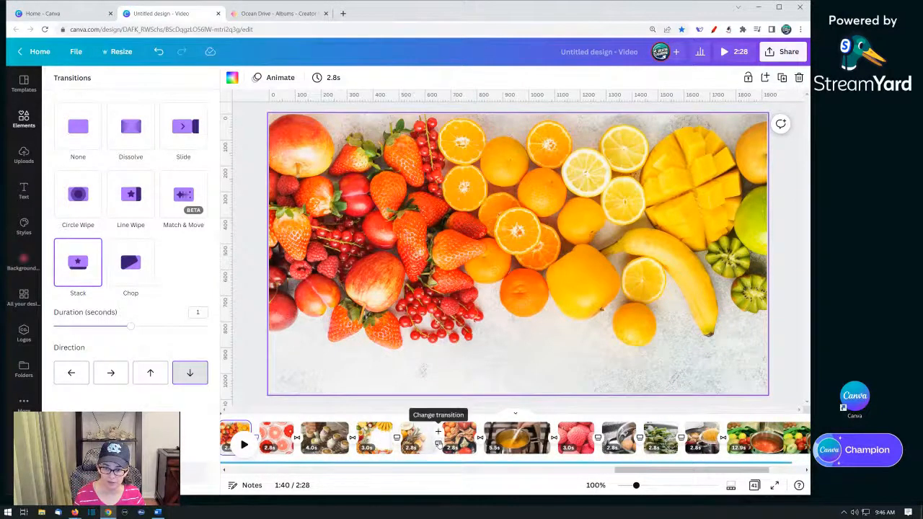
left_click(438, 445)
left_click(122, 379)
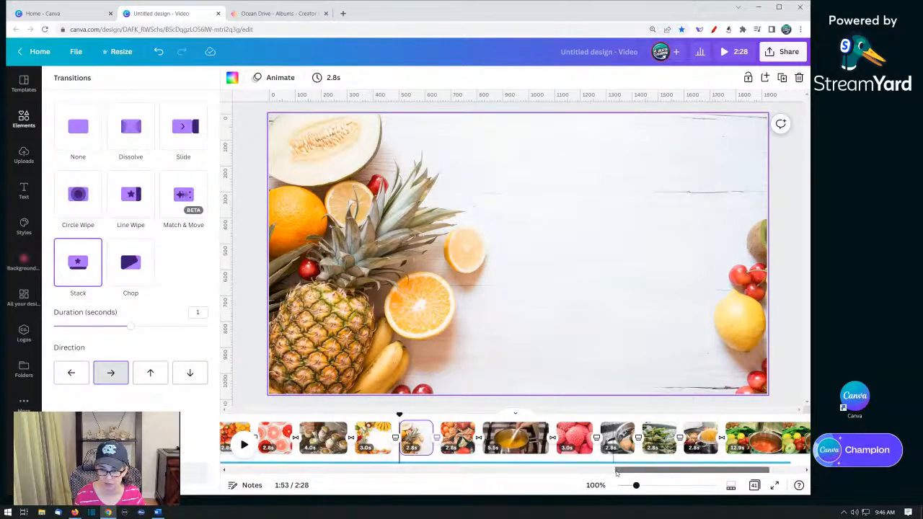
- Set the transition after the lychee page to move downward
left_click_drag(615, 472, 653, 475)
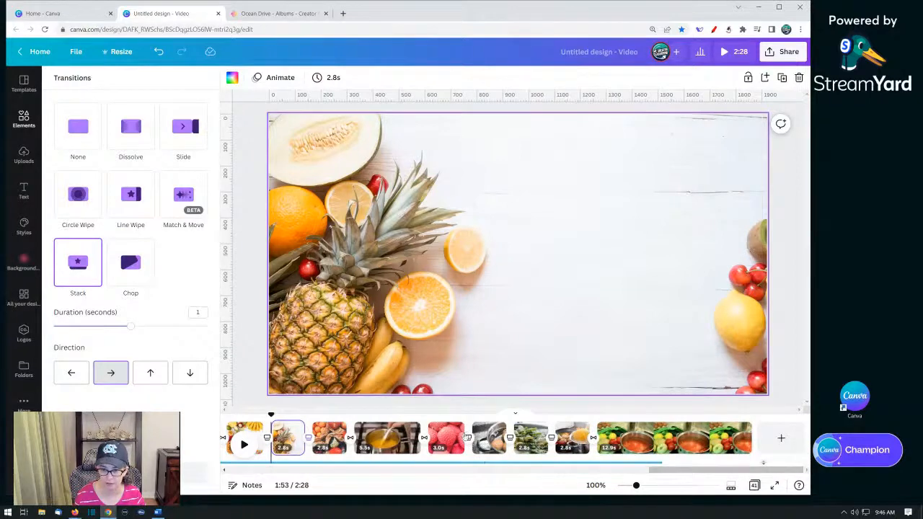
left_click(468, 437)
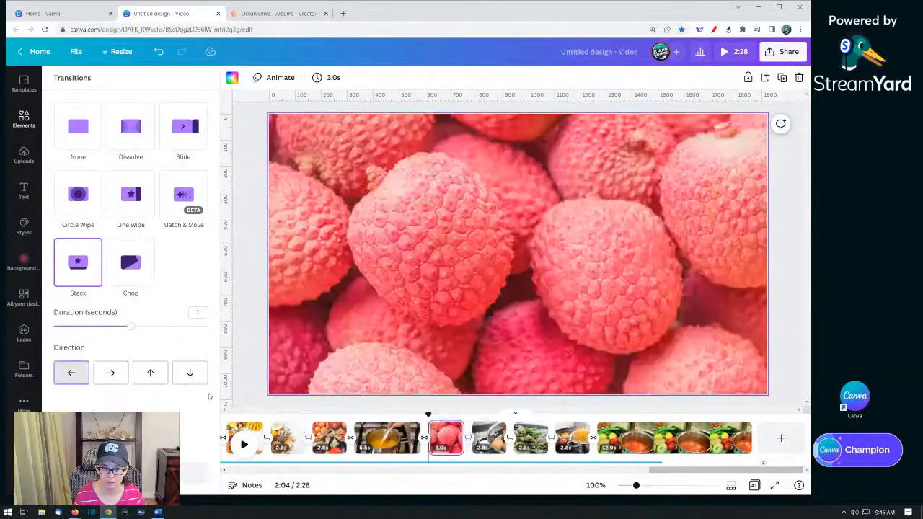
left_click(189, 373)
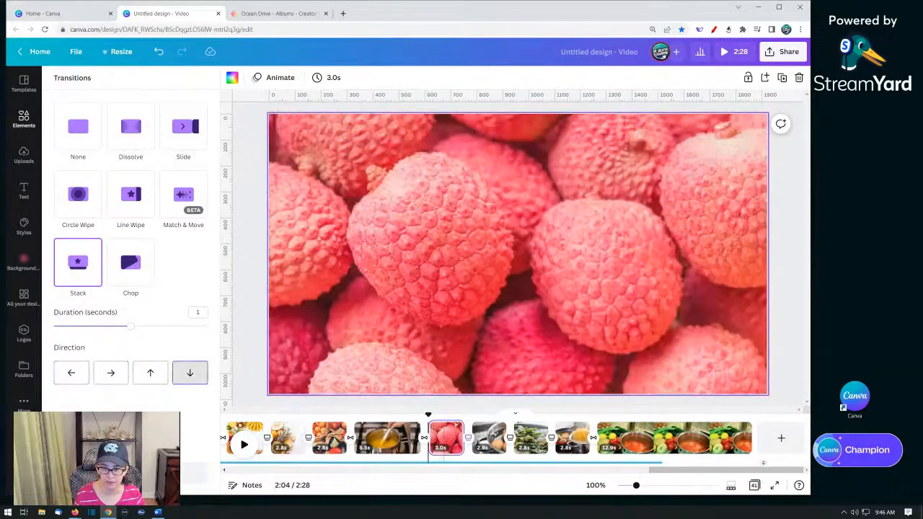
- Set the Stack transition after the boiling eggs page to move upward
left_click(510, 438)
left_click(150, 373)
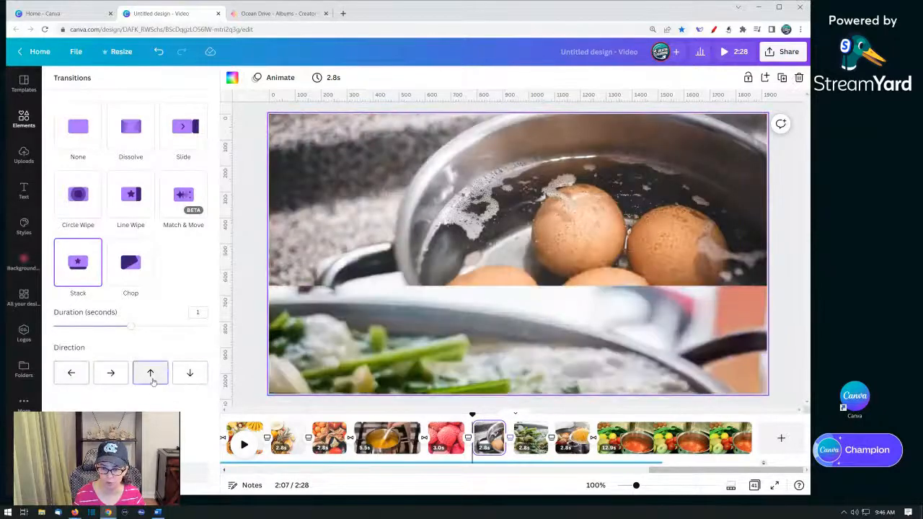
- Set the Stack transition after the boiling leafy greens page to move rightward
left_click(530, 437)
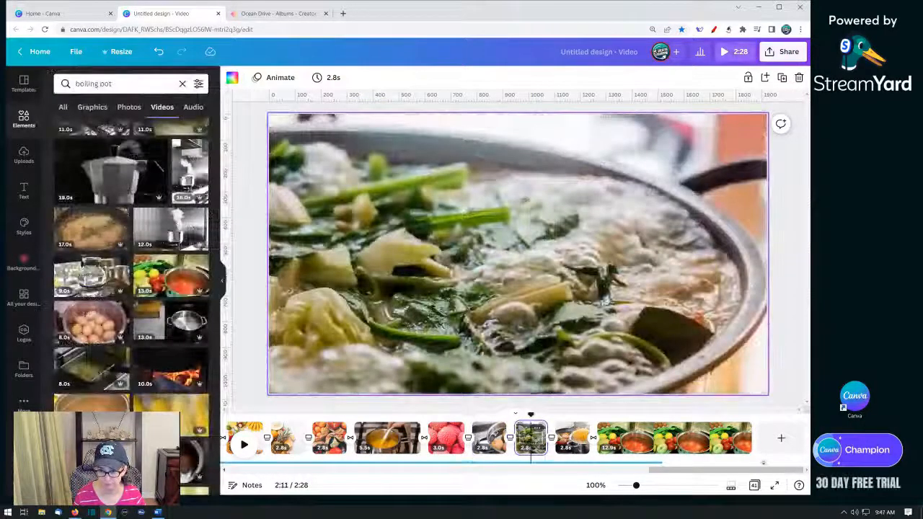
left_click(503, 438)
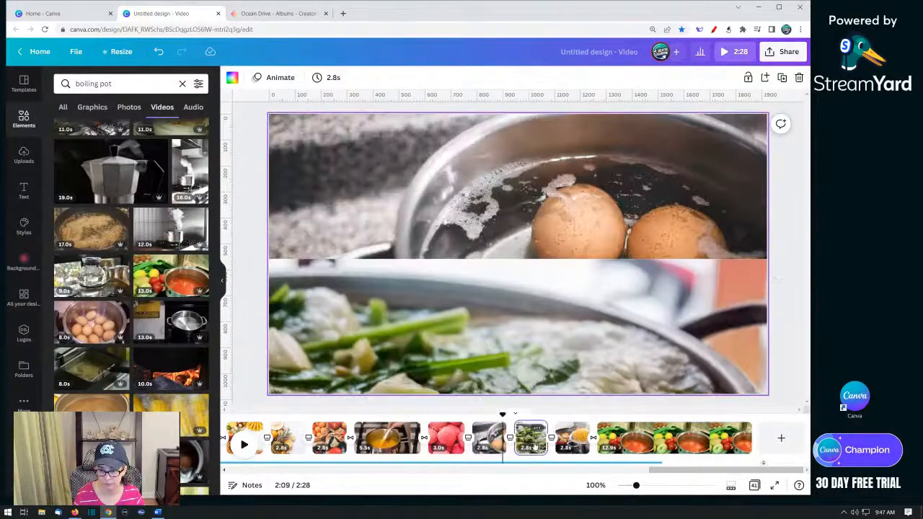
left_click(551, 438)
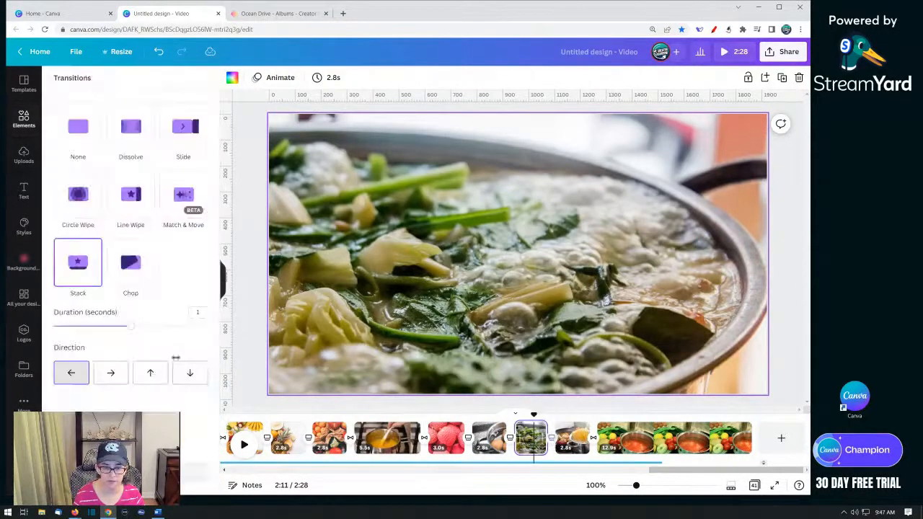
left_click(110, 372)
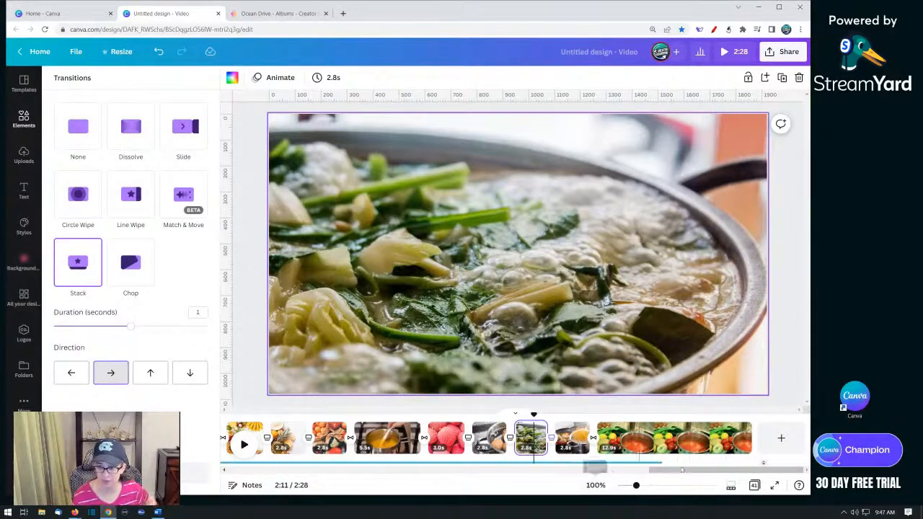
- Trim the end of the final vegetable and tomato pot clip down to about 6.1 seconds
left_click(691, 448)
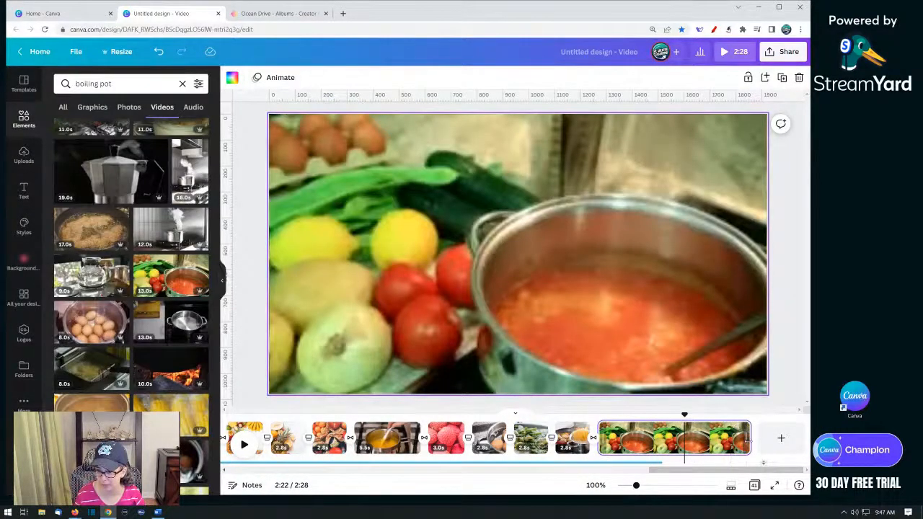
left_click_drag(750, 438, 666, 448)
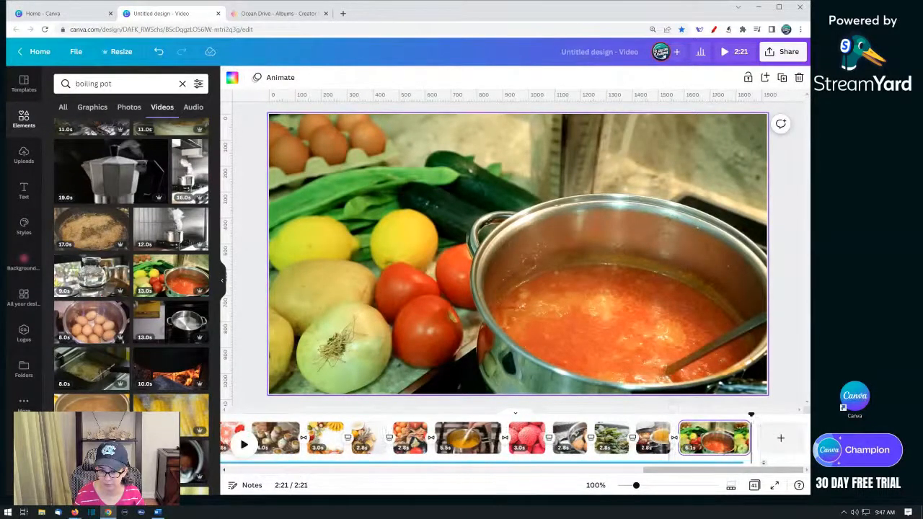
- Play the video from the beginning to preview the music and transitions
left_click(718, 466)
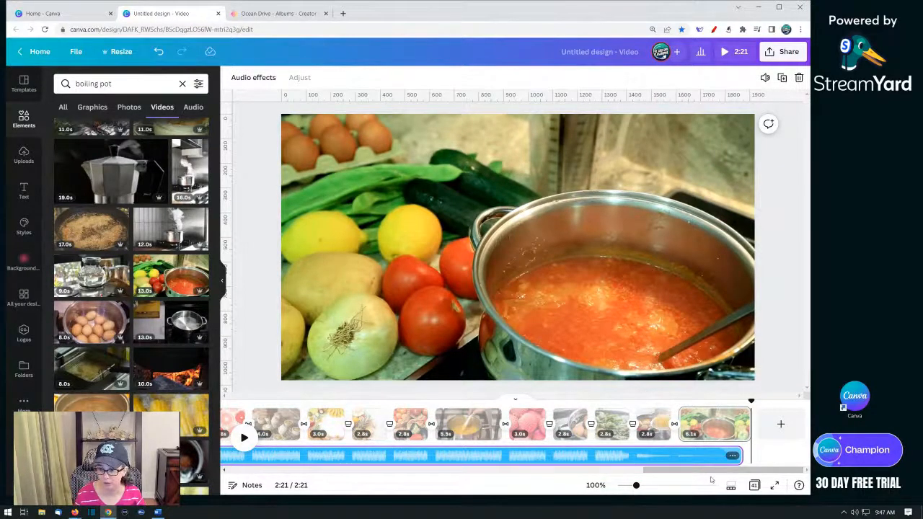
left_click_drag(711, 478, 287, 475)
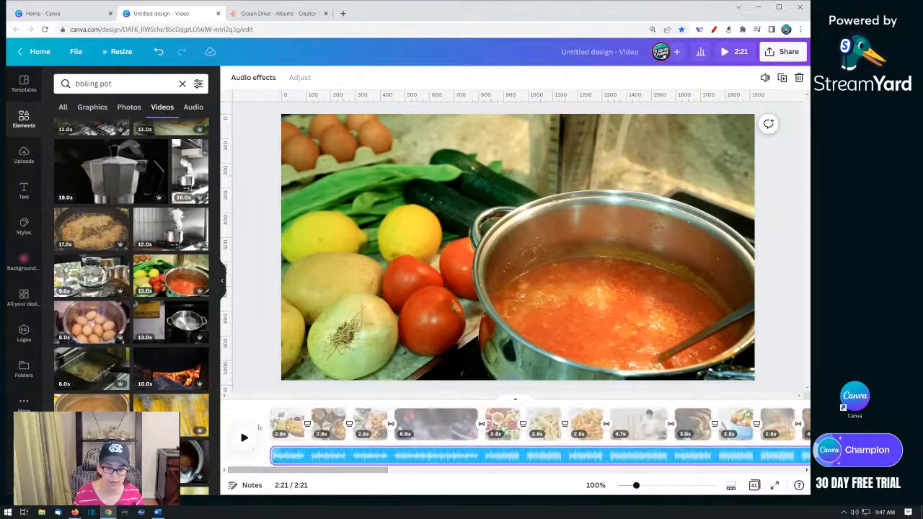
left_click(265, 421)
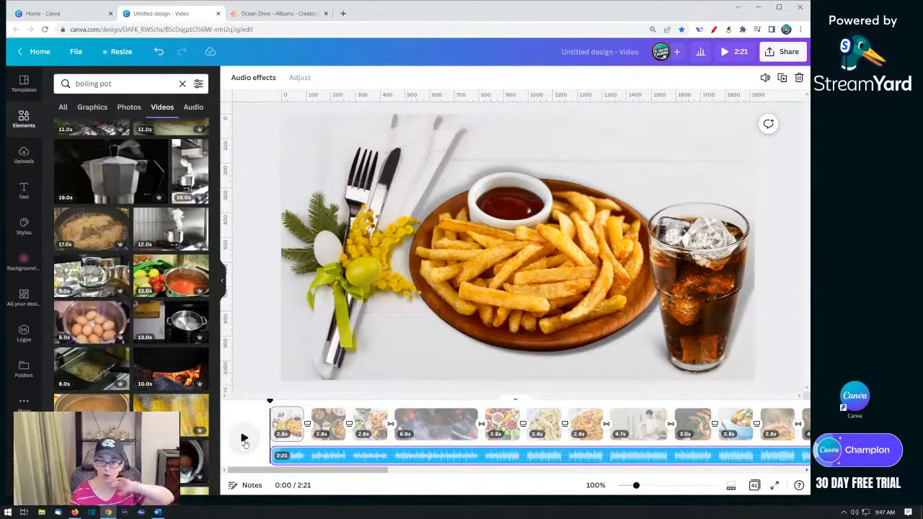
left_click(245, 439)
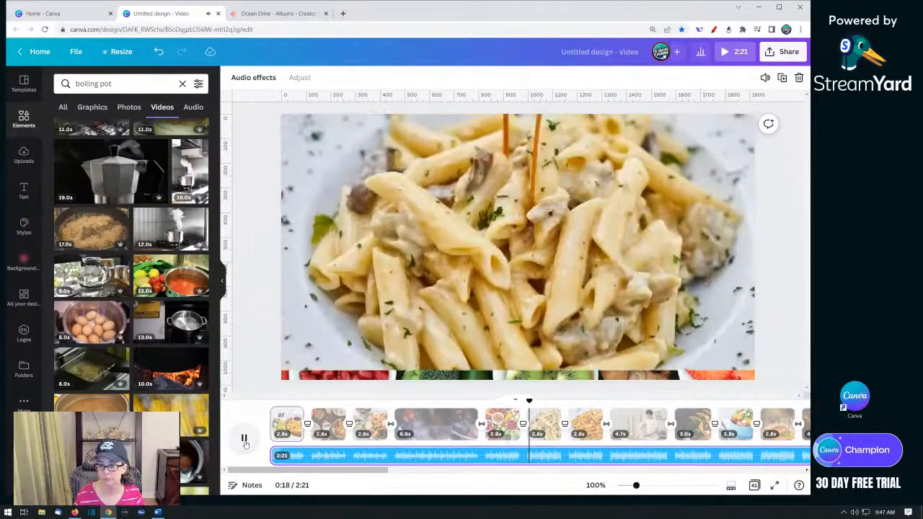
left_click(244, 440)
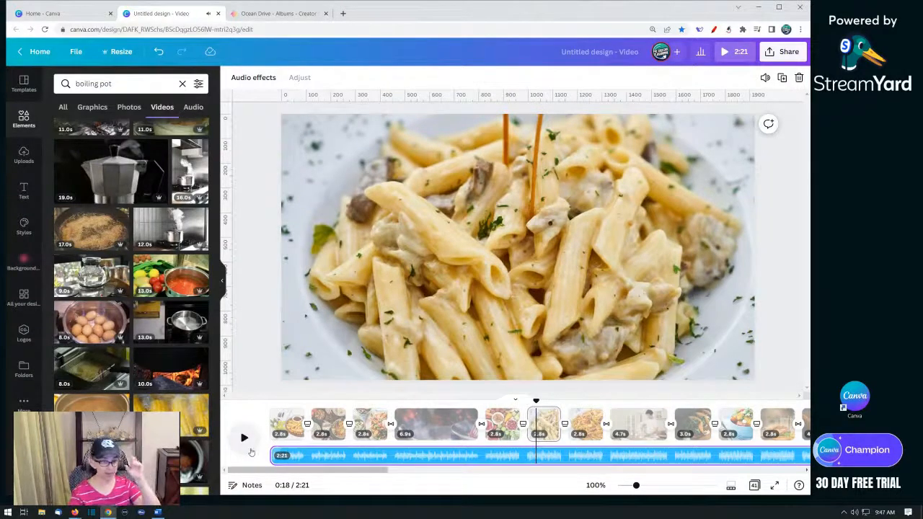
- Add a black cauldron graphic from the boiling pot results to the bottom-left of the vegetable bowls page
left_click(287, 429)
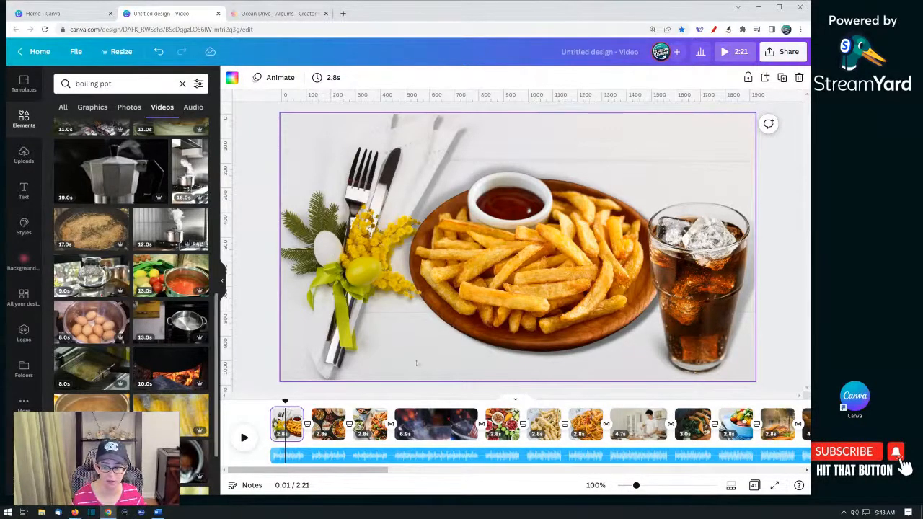
left_click(504, 429)
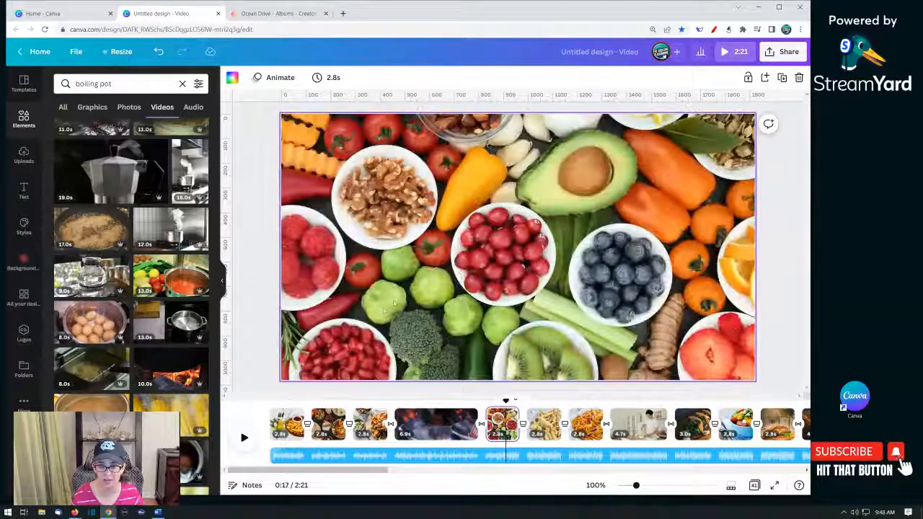
left_click(92, 107)
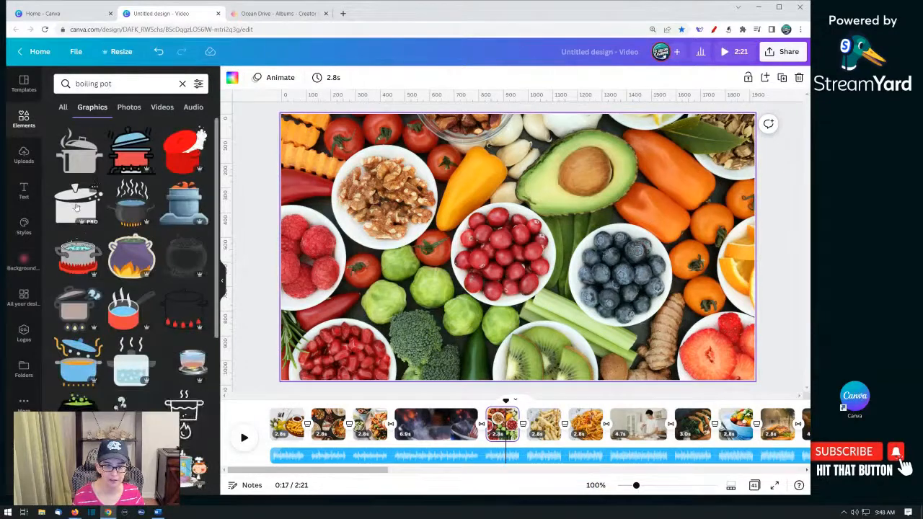
scroll(113, 300, "down", 2)
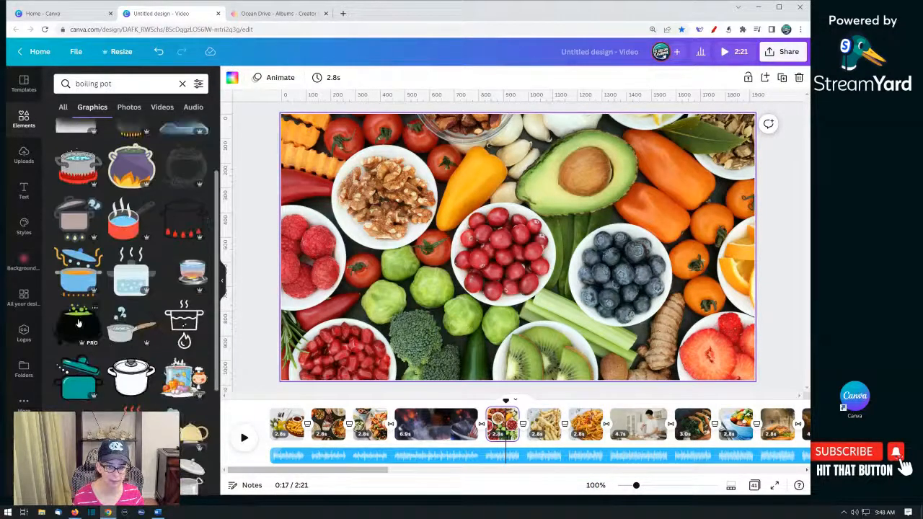
left_click(79, 323)
left_click_drag(515, 230, 344, 330)
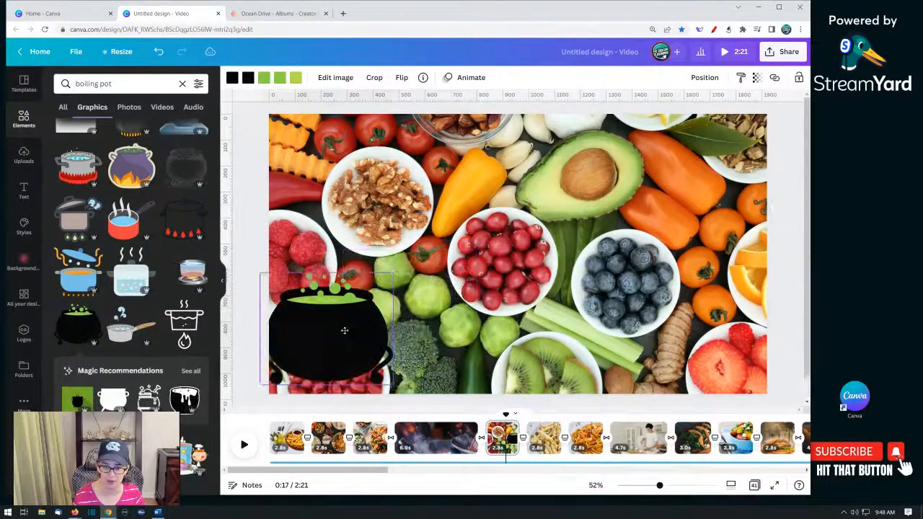
- Apply the Pop element animation to the cauldron graphic
left_click(461, 78)
left_click(187, 243)
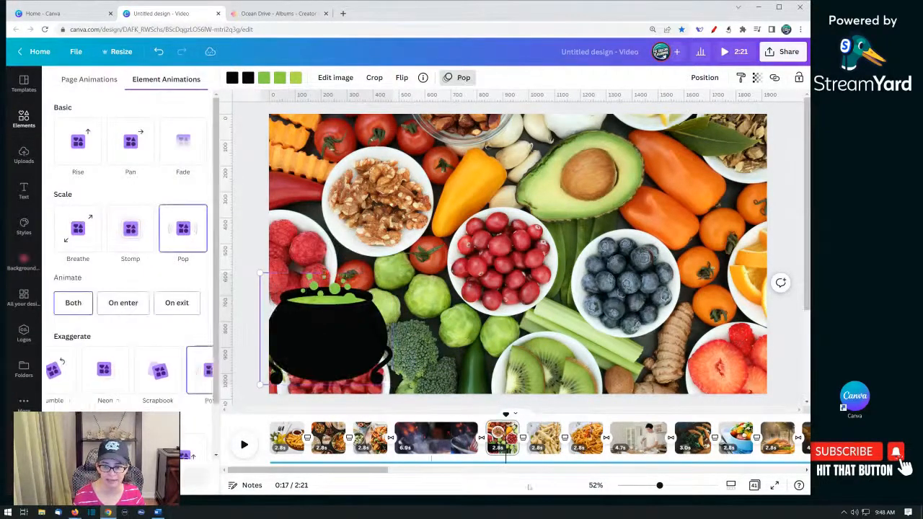
- Move the cauldron graphic slightly up and to the right on the vegetable bowls page
left_click(462, 439)
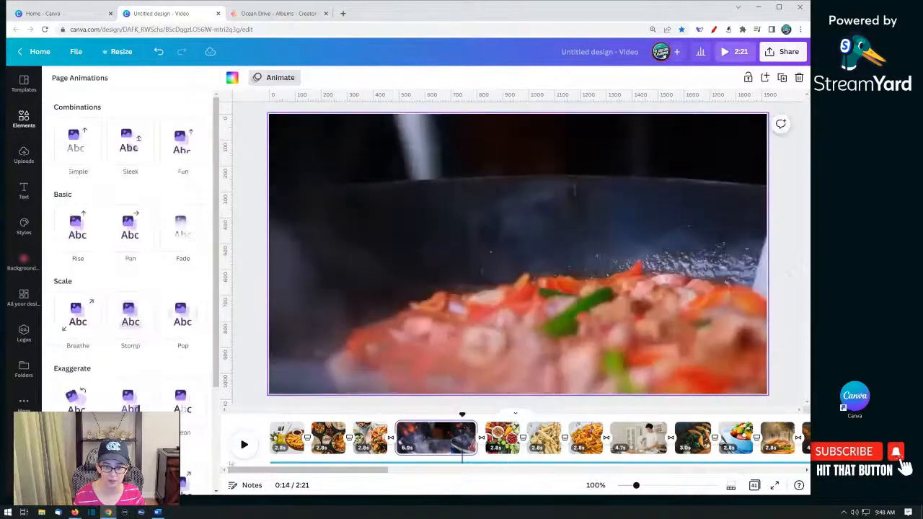
left_click(246, 447)
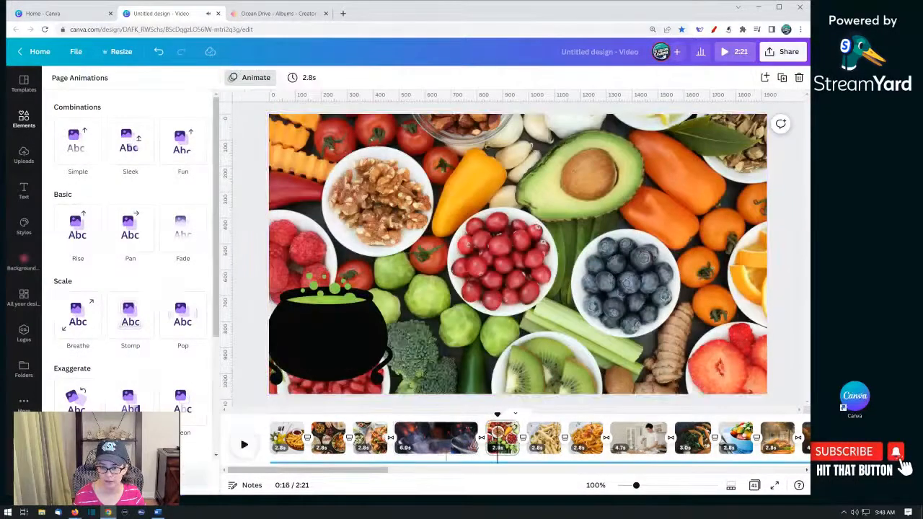
left_click(350, 335)
left_click(351, 335)
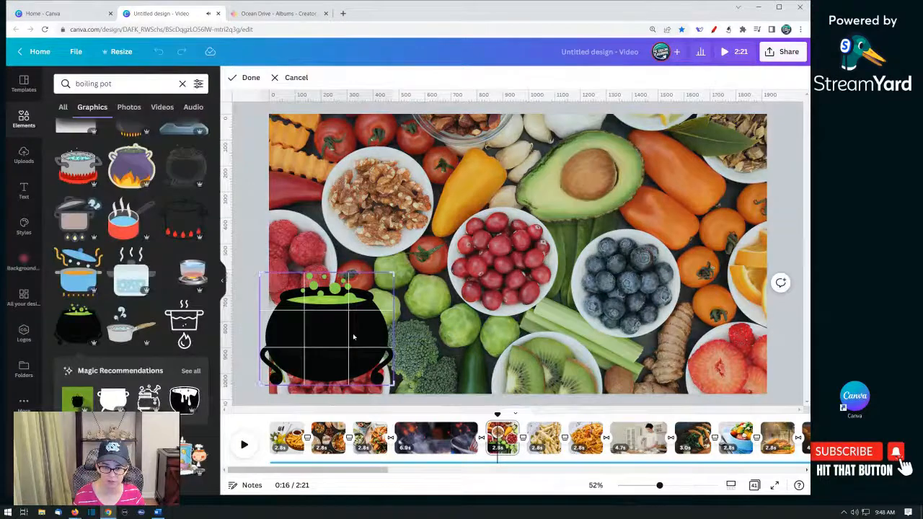
left_click(418, 336)
left_click_drag(365, 328, 382, 308)
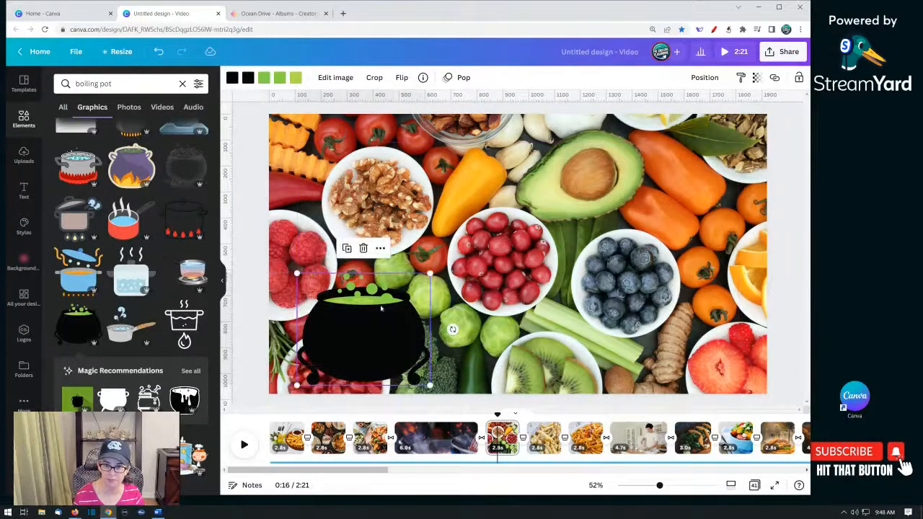
- Set the cauldron's Pop animation to play on exit only
left_click(457, 78)
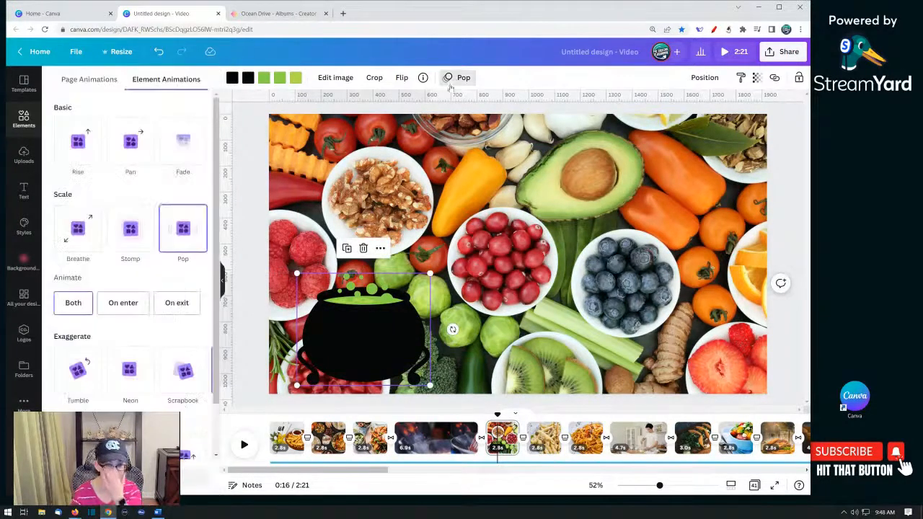
left_click(173, 306)
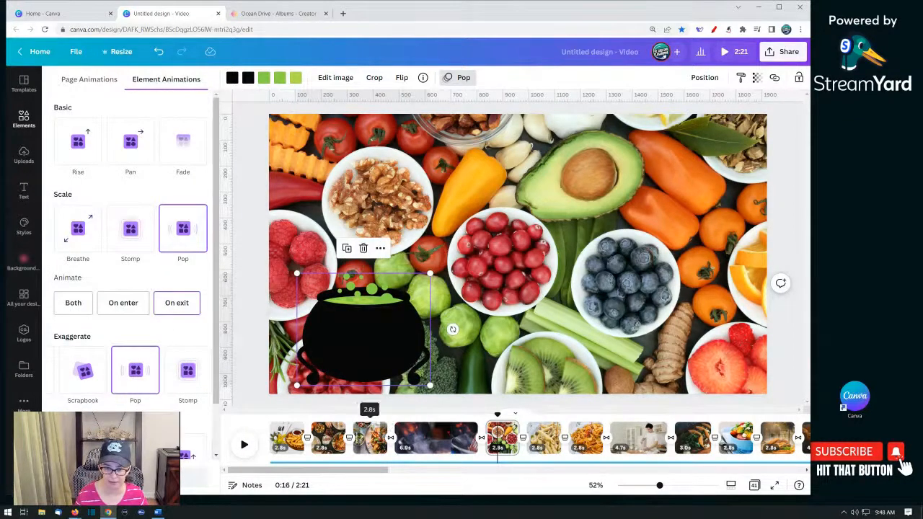
- Play the video from the sweet potato fries page to preview it
left_click(370, 440)
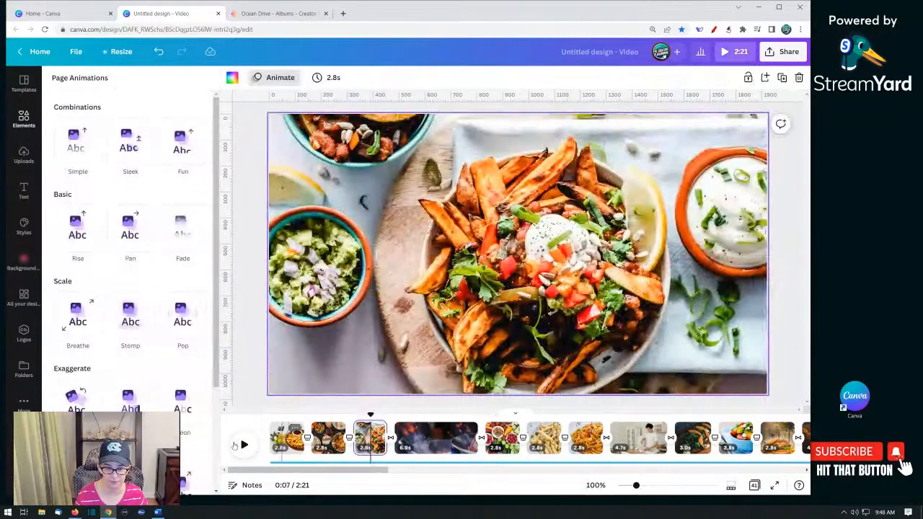
left_click(243, 445)
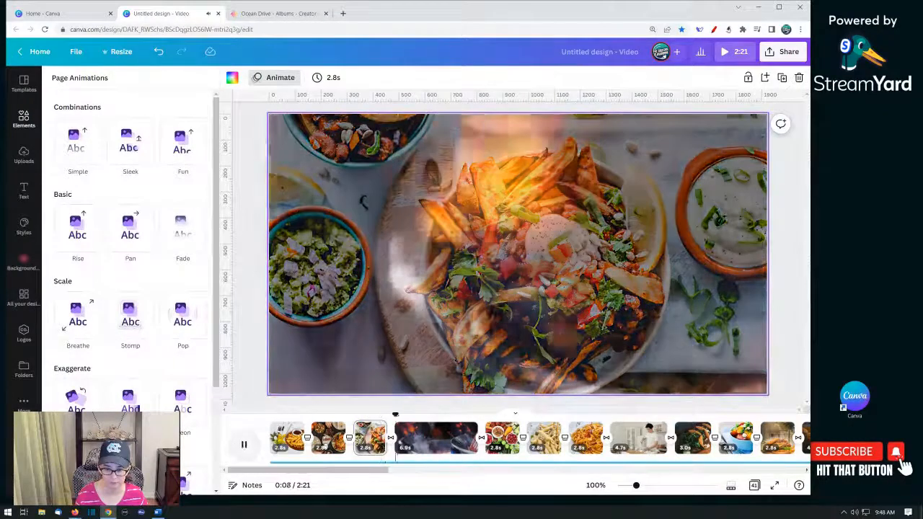
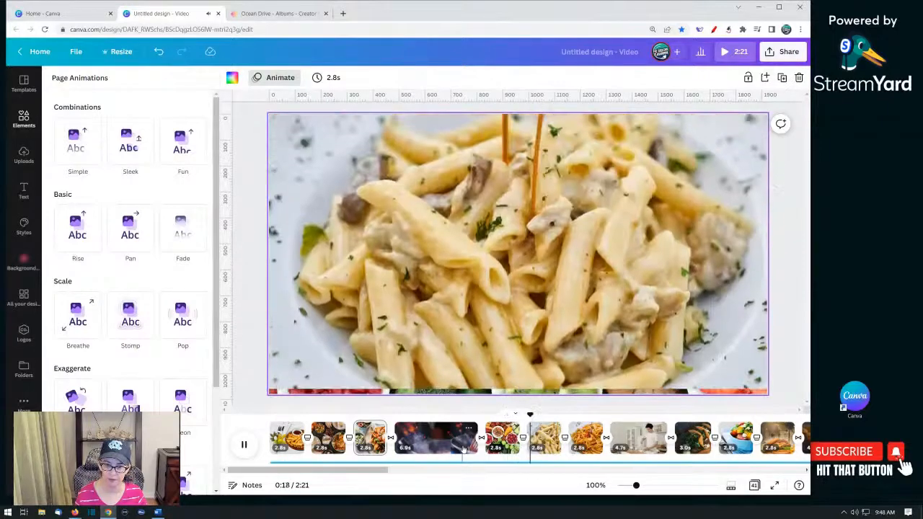
- Stop the preview and return to the vegetable bowls page
left_click(243, 445)
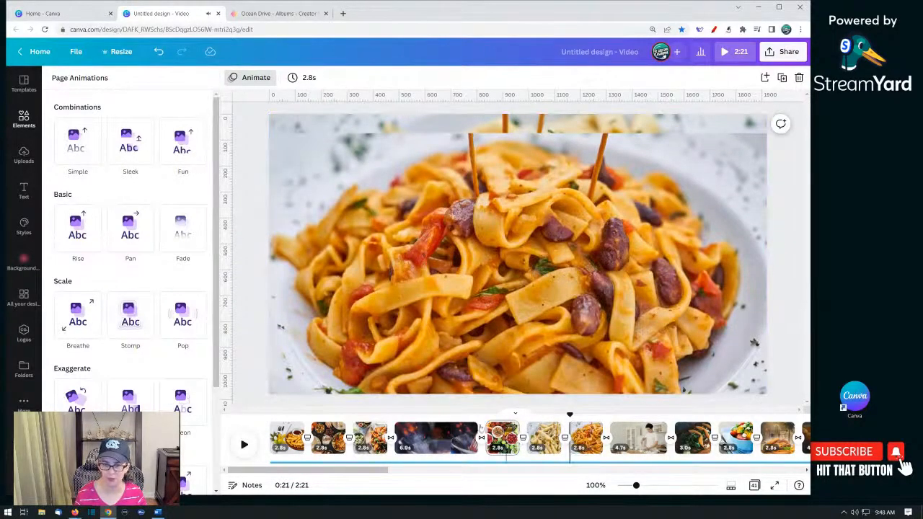
left_click(502, 437)
left_click(372, 340)
left_click_drag(373, 340, 93, 394)
left_click(241, 358)
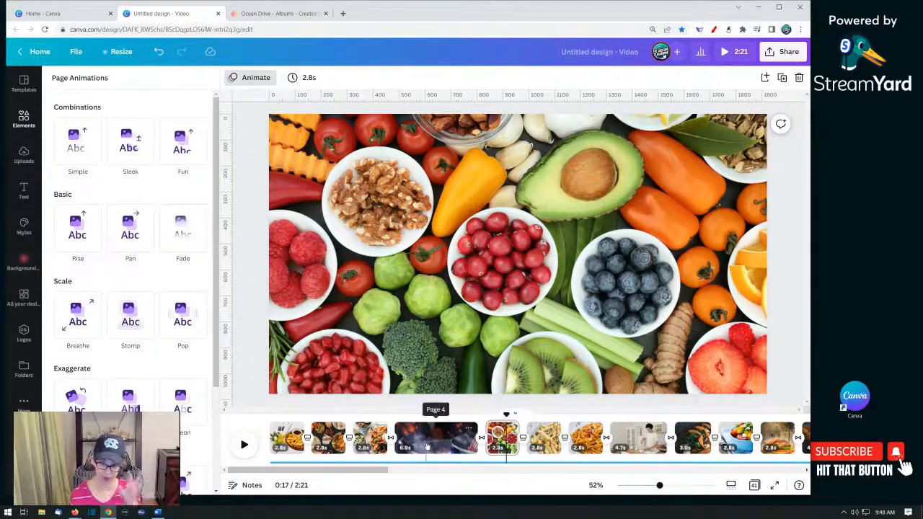
- Add a text box on the vegetable bowls page reading "Eat a healthy lunch"
left_click(439, 306)
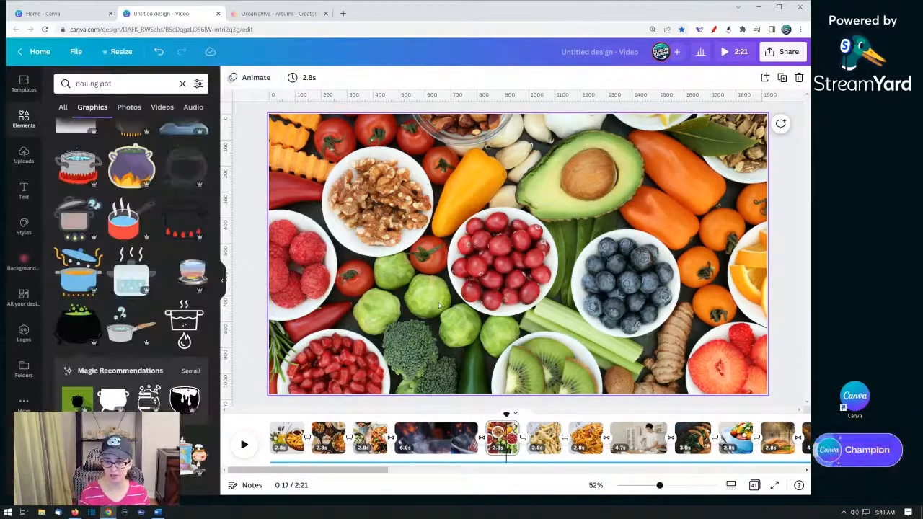
left_click(466, 253)
key("t")
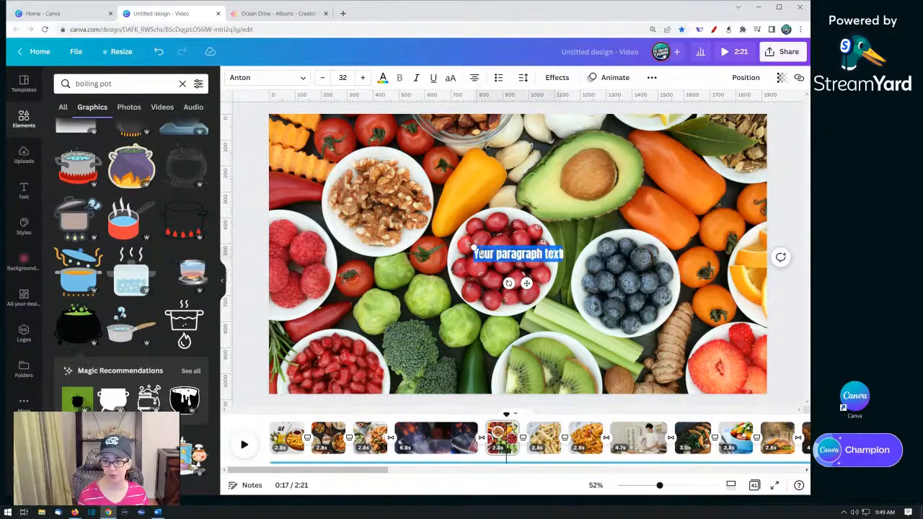
type("Eat a healthy li")
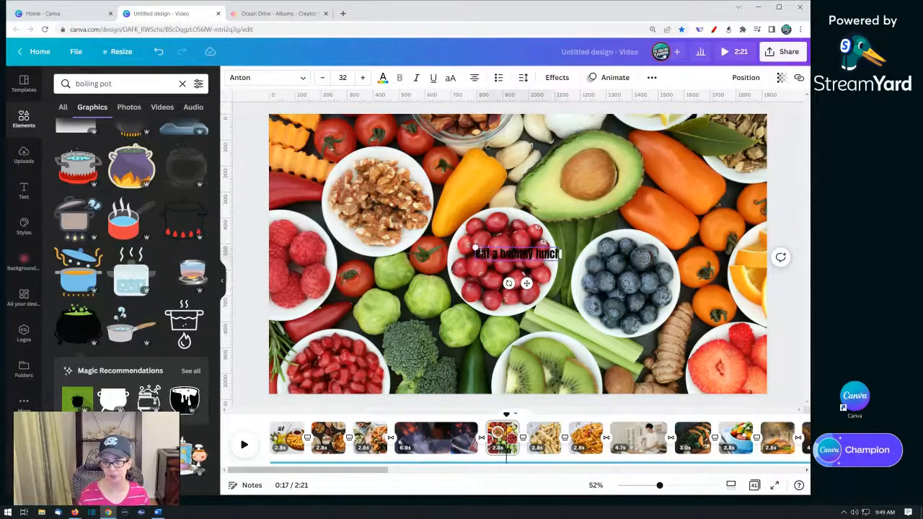
- Enlarge the headline text and convert it to uppercase
left_click_drag(474, 246, 314, 223)
left_click(450, 77)
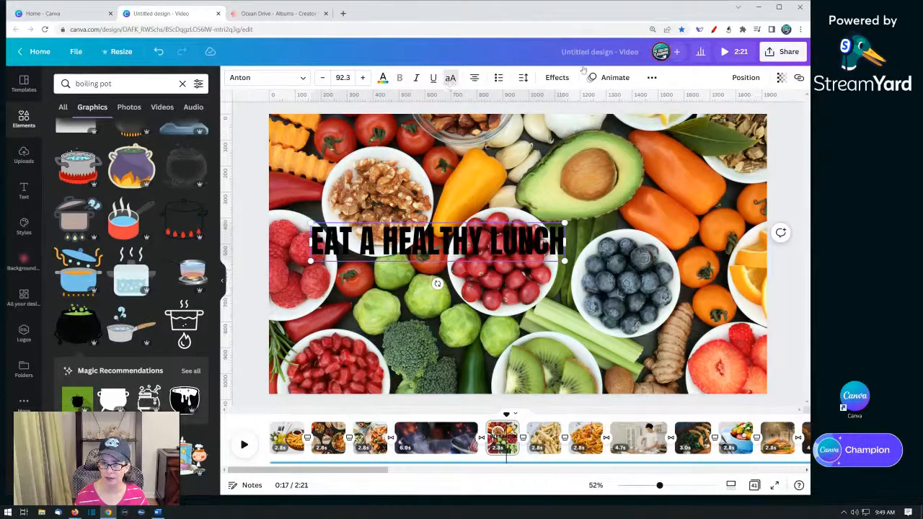
- Apply the Lift effect to the headline and colour its text white
left_click(562, 78)
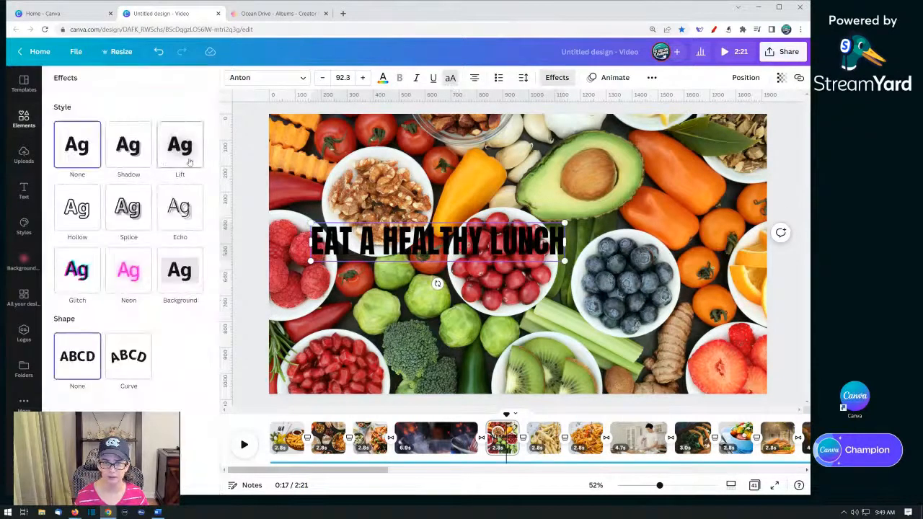
left_click(190, 161)
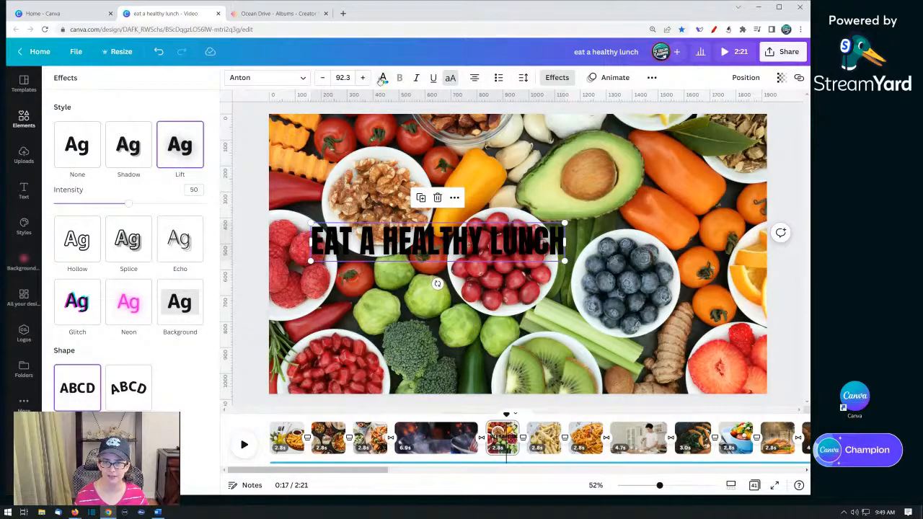
left_click(382, 78)
left_click(117, 130)
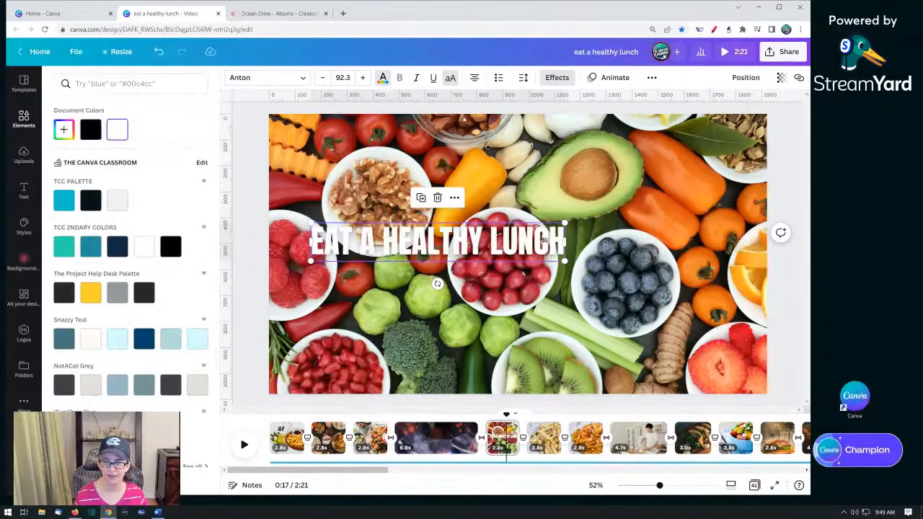
- Switch the headline to the Background effect, enlarge it to size 144 and nudge it slightly right
left_click(556, 77)
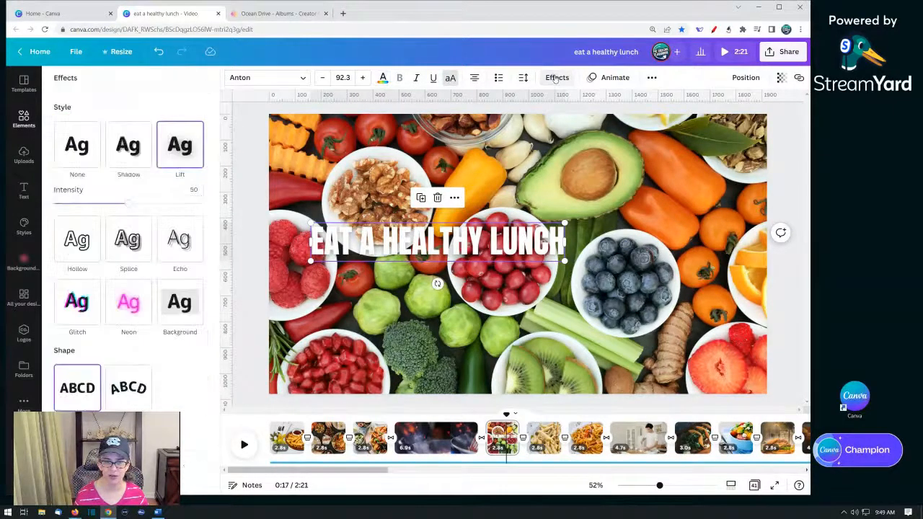
left_click(166, 312)
left_click_drag(568, 263, 709, 282)
left_click(250, 185)
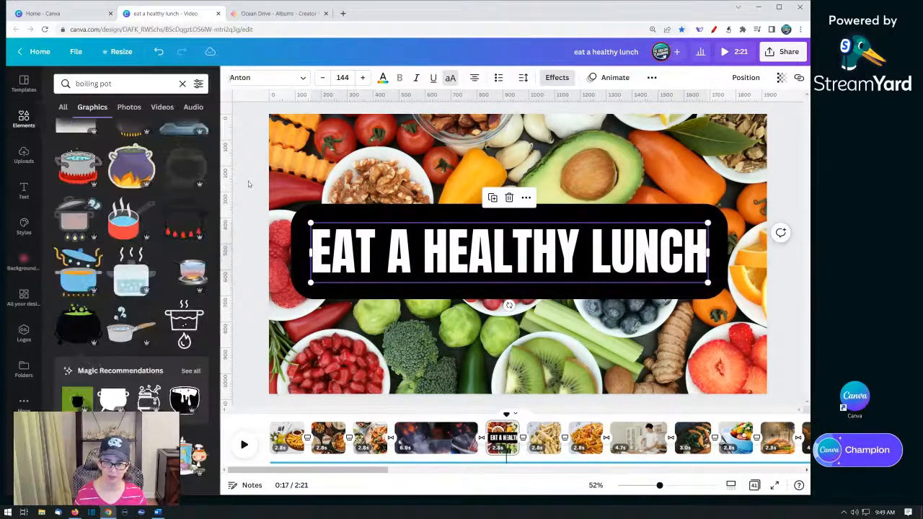
left_click_drag(547, 257, 555, 258)
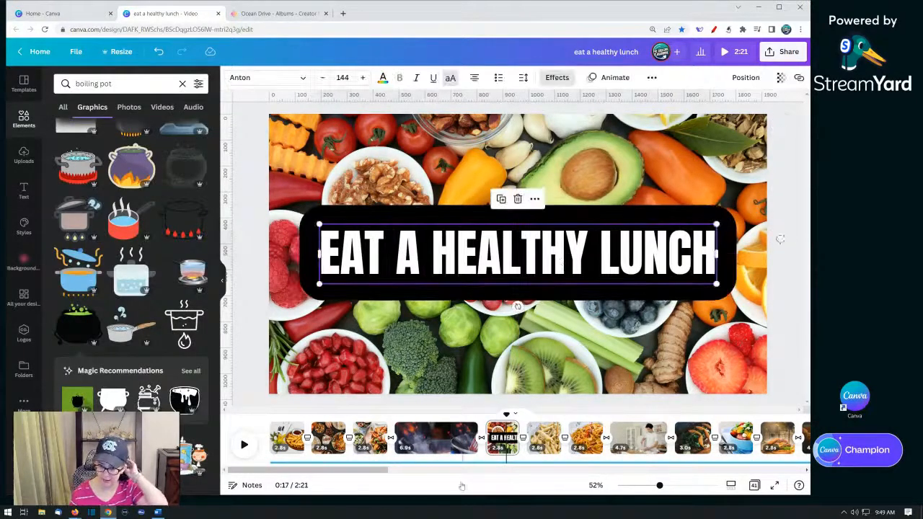
- Play the video from the cooking clip page to preview the new headline
left_click(463, 444)
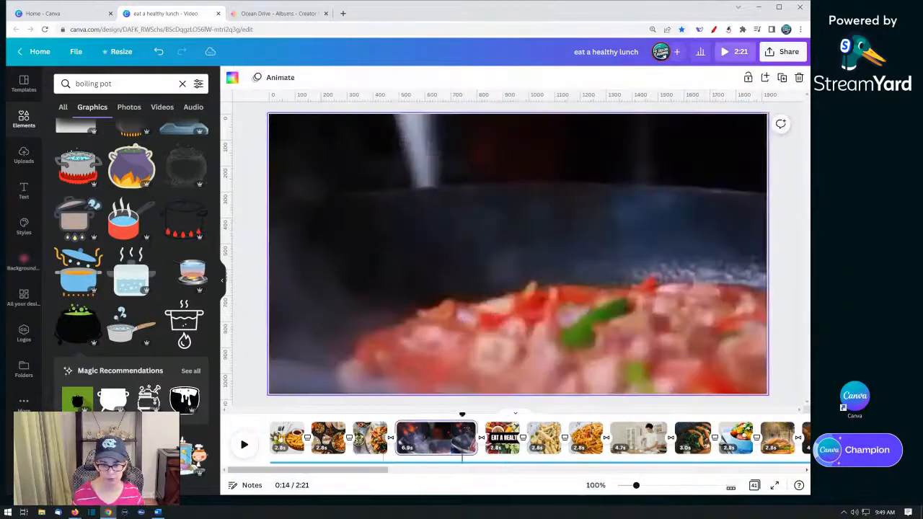
left_click(245, 445)
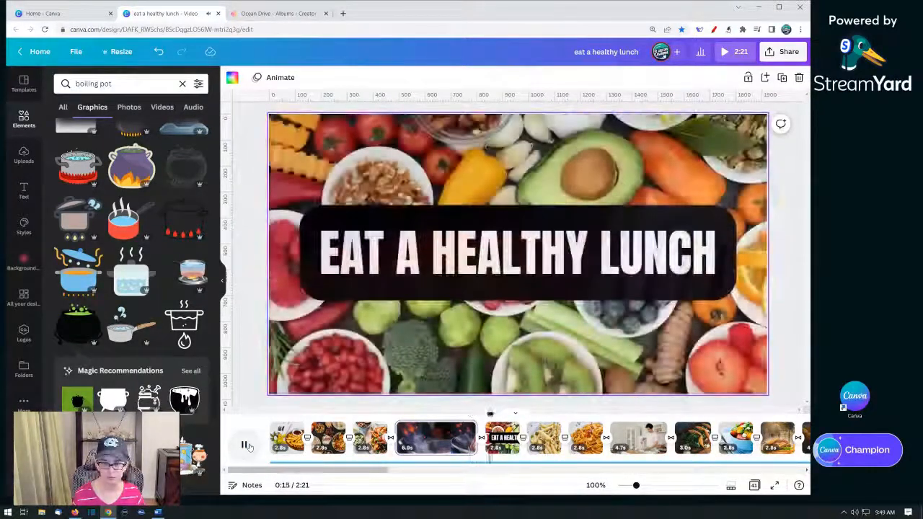
left_click(249, 447)
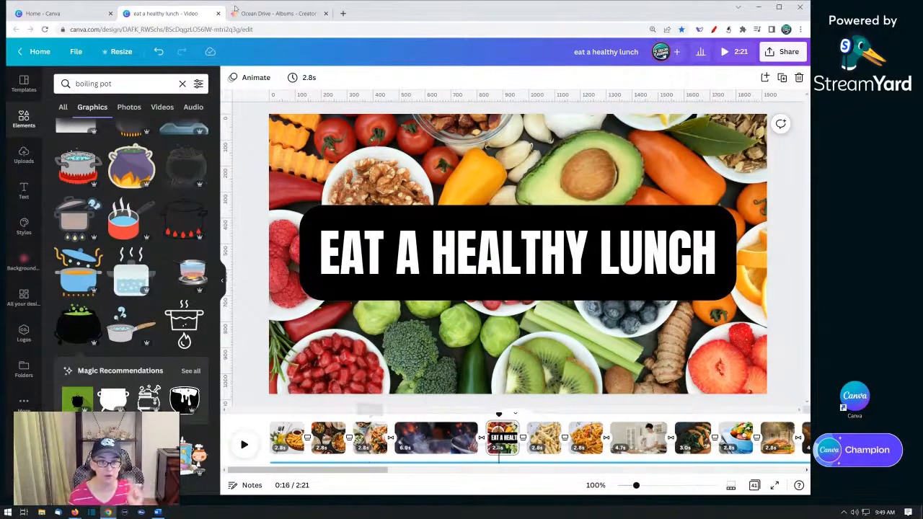
- Switch to the Canva home tab and create a blank Video design
left_click(55, 14)
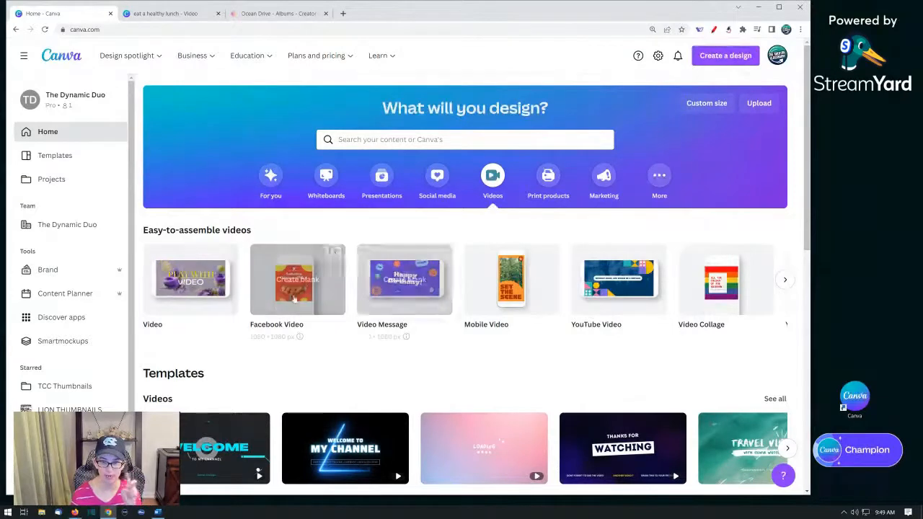
mouse_move(193, 292)
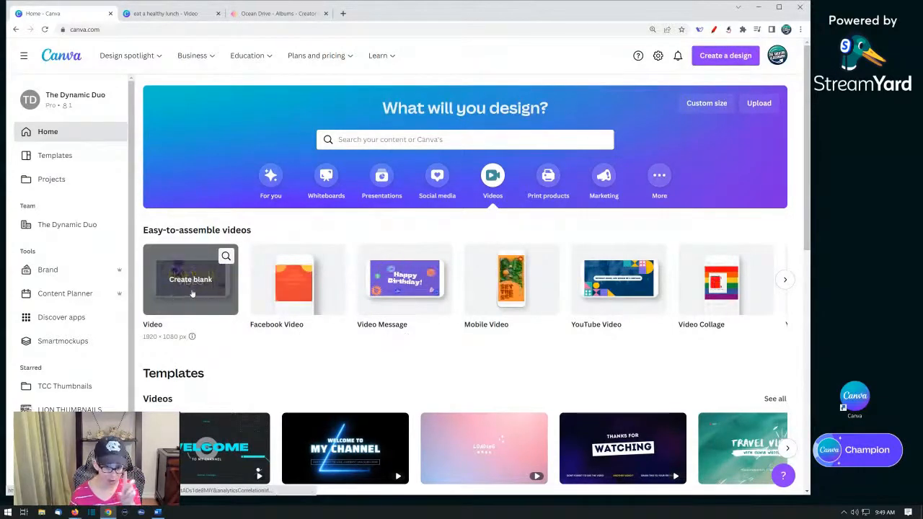
left_click(190, 282)
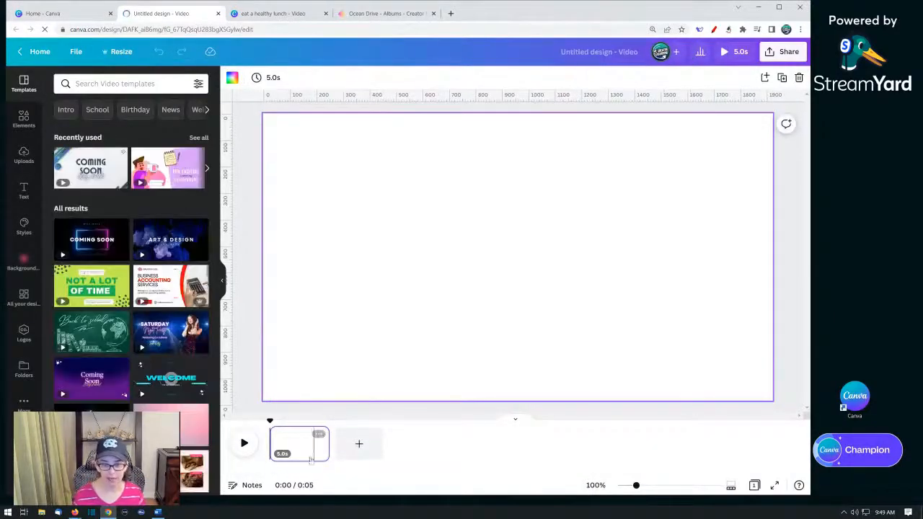
- Set the first page's duration to 3 seconds
left_click(310, 453)
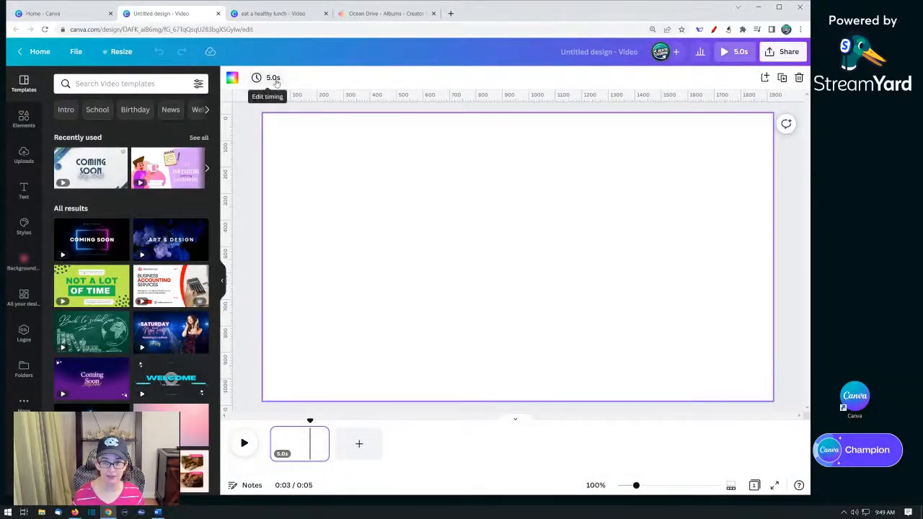
left_click(272, 78)
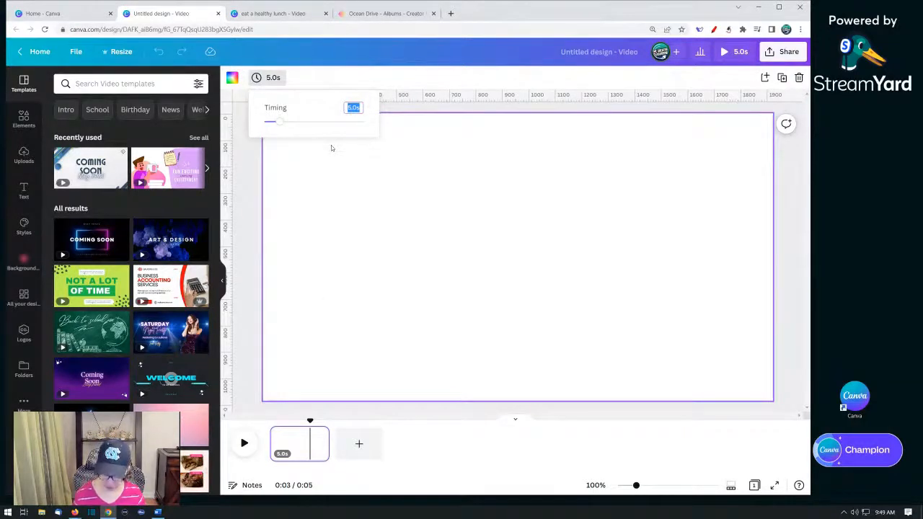
type("3")
key("Return")
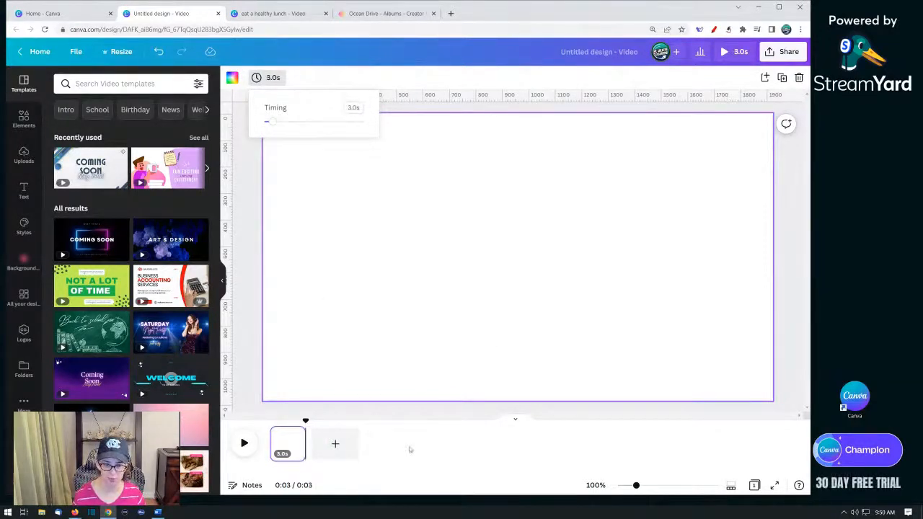
- Duplicate the blank page six times to make seven pages
left_click(294, 437)
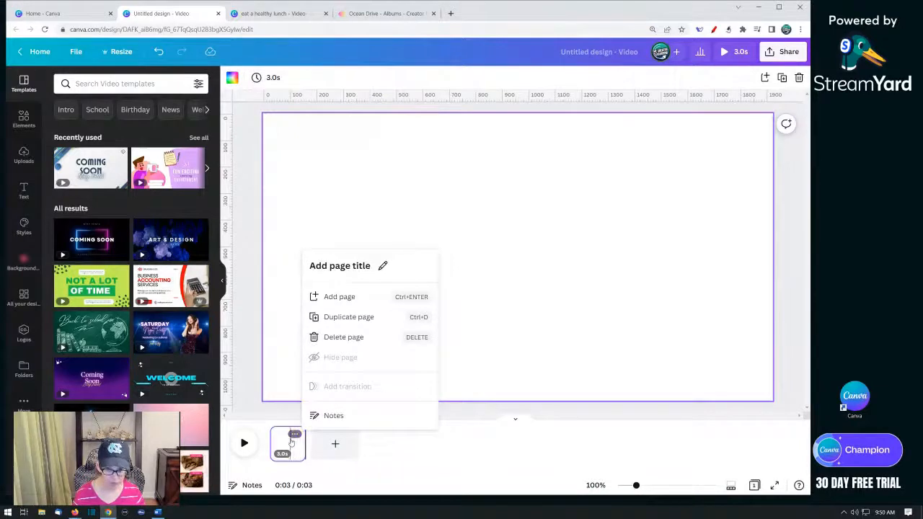
left_click(287, 441)
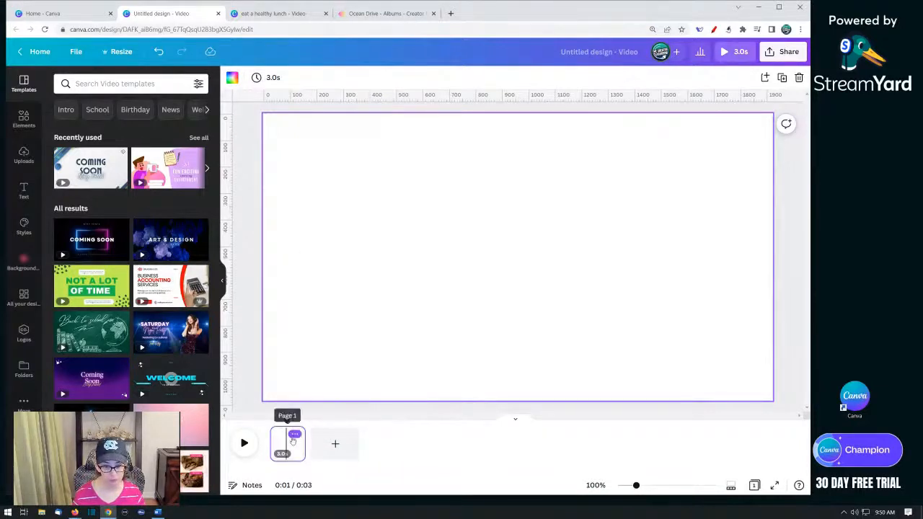
left_click(294, 434)
key("ctrl+d")
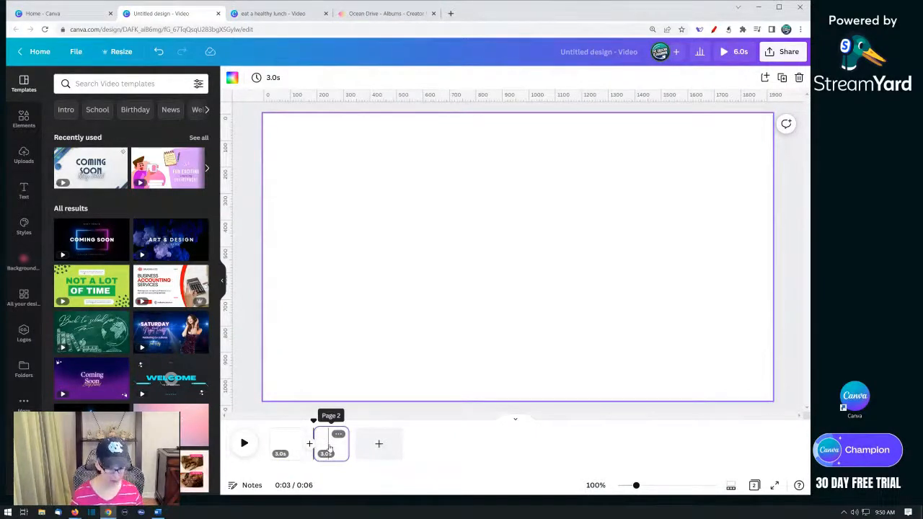
key("ctrl+d")
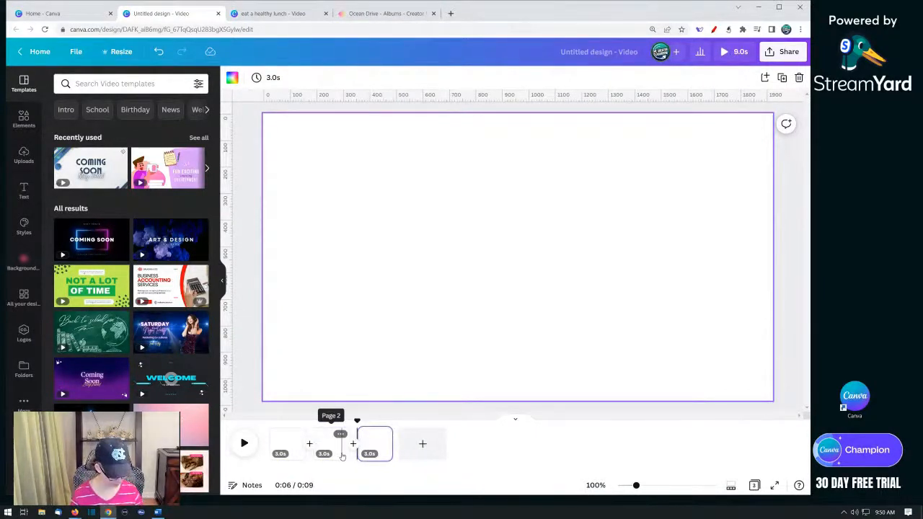
key("ctrl+d")
key("ctrl+d")
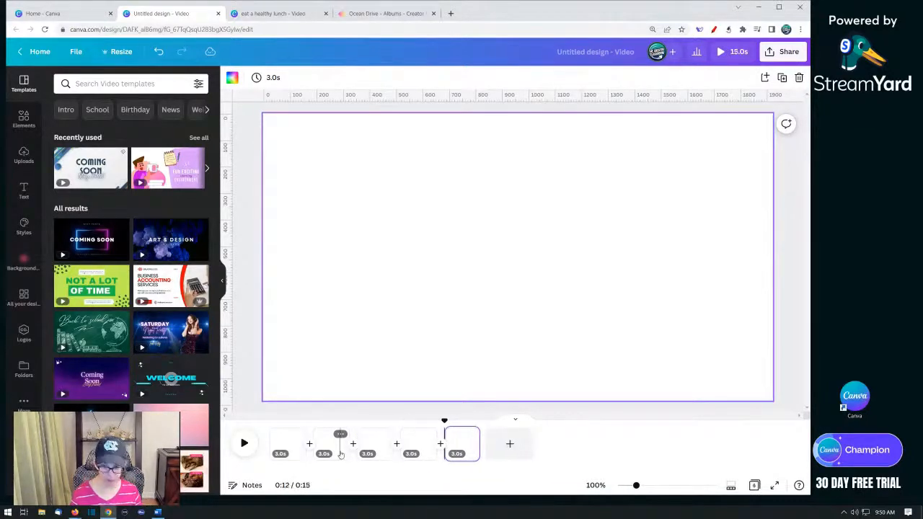
key("ctrl+d")
key("ctrl+d")
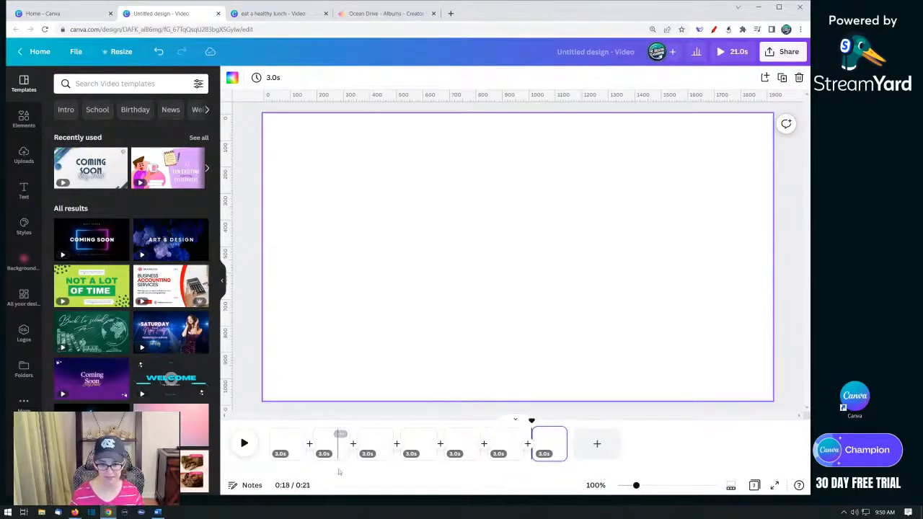
- Add a Stack transition after the first page with a duration of 1 second
left_click(295, 458)
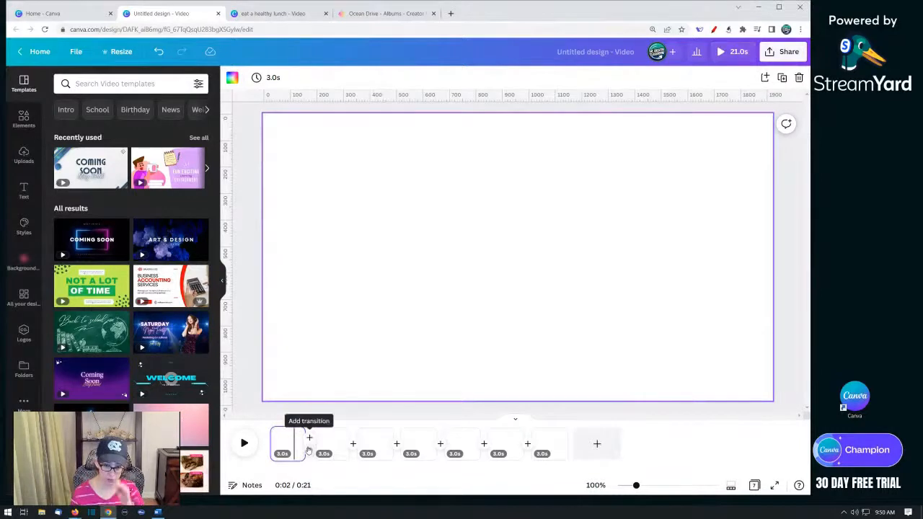
left_click(308, 448)
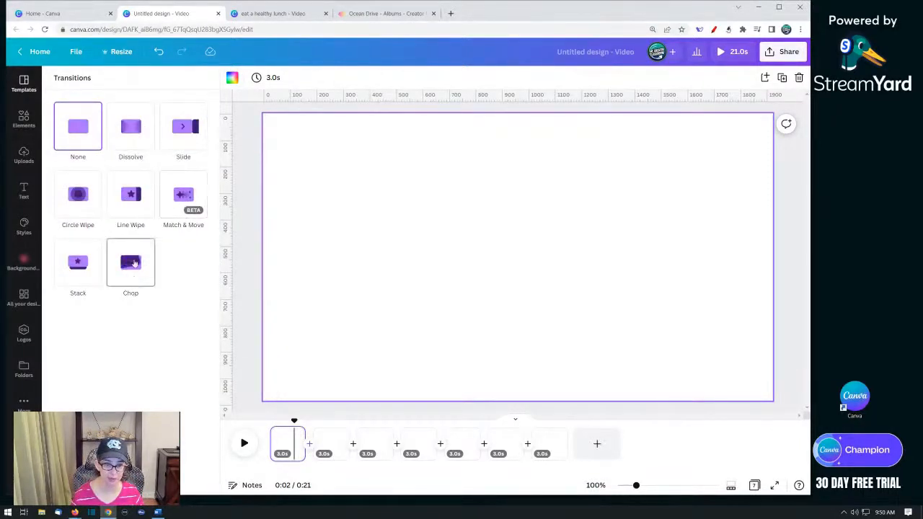
left_click(79, 262)
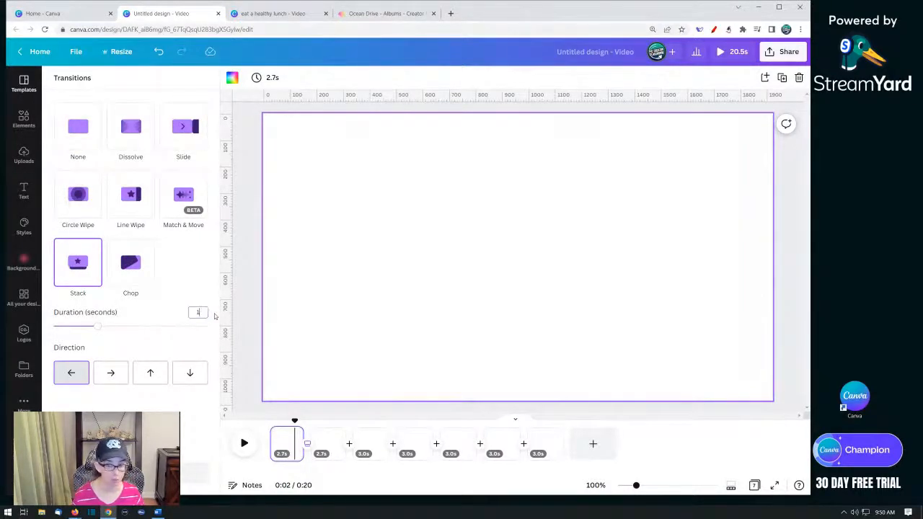
key("Return")
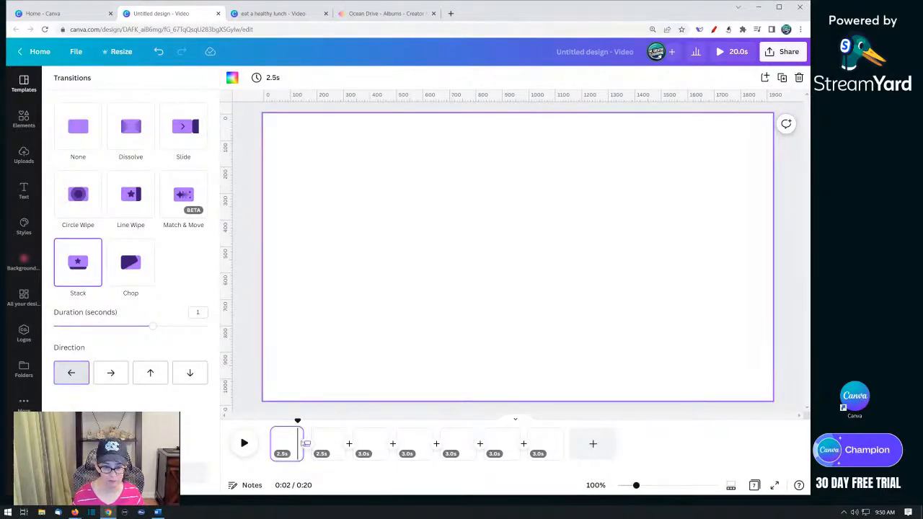
- Apply the Stack transition to all pages
left_click(286, 461)
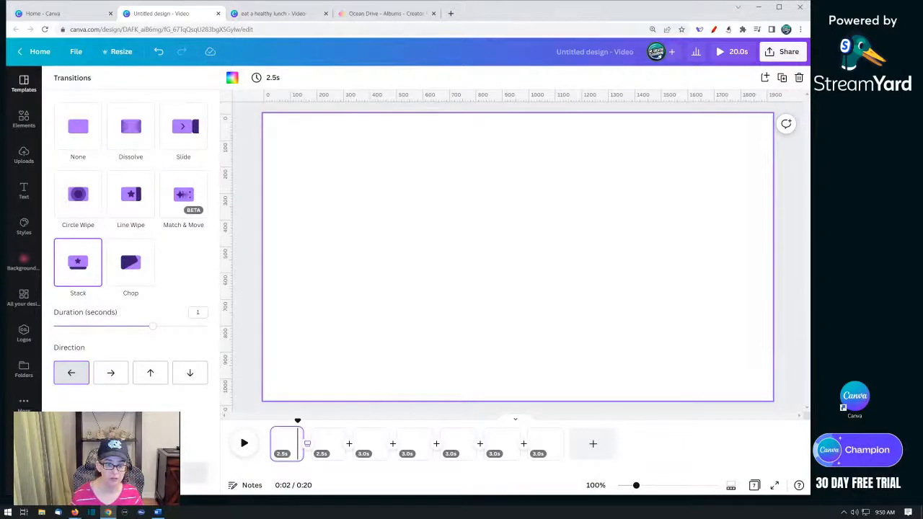
left_click(130, 473)
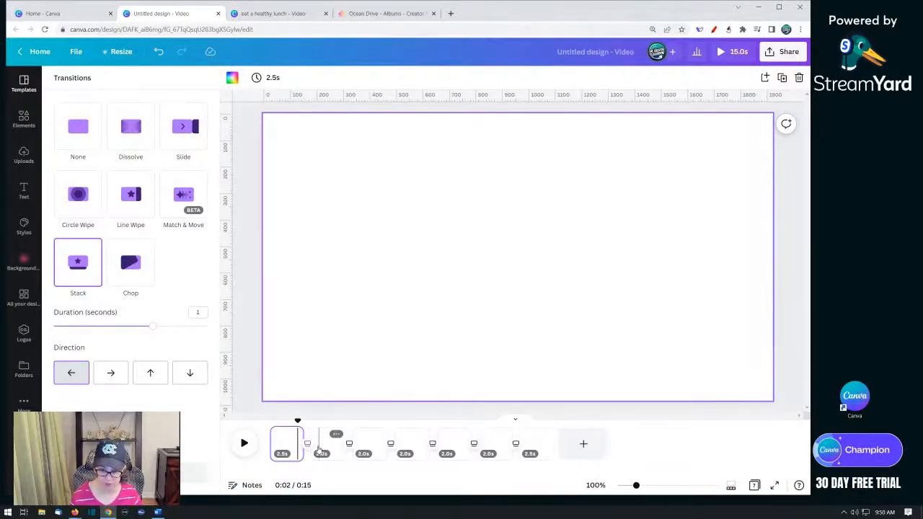
- Set the first page's duration to 2.8 seconds and apply that timing to all pages
left_click(290, 445)
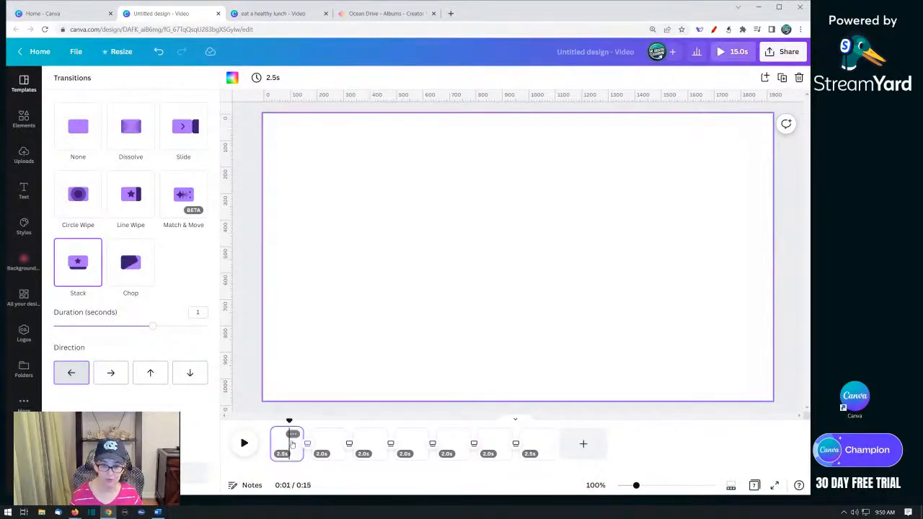
left_click(272, 78)
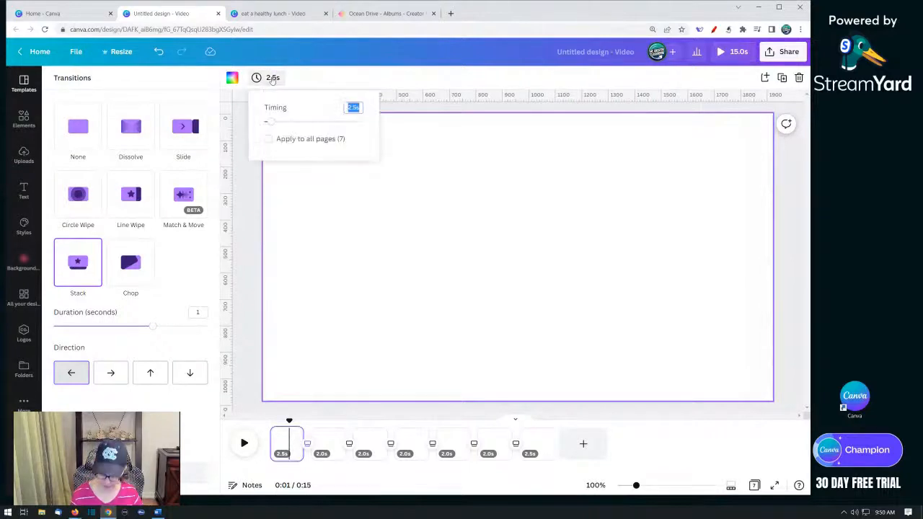
key("Return")
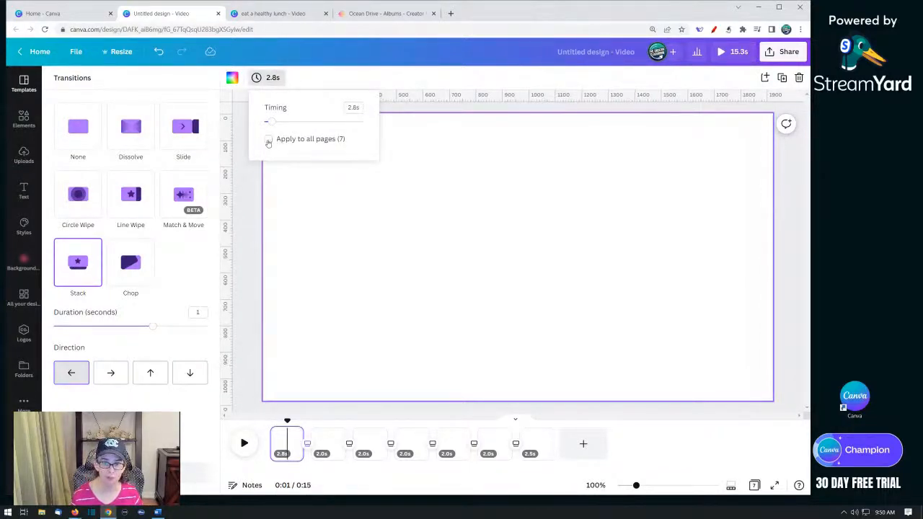
left_click(317, 264)
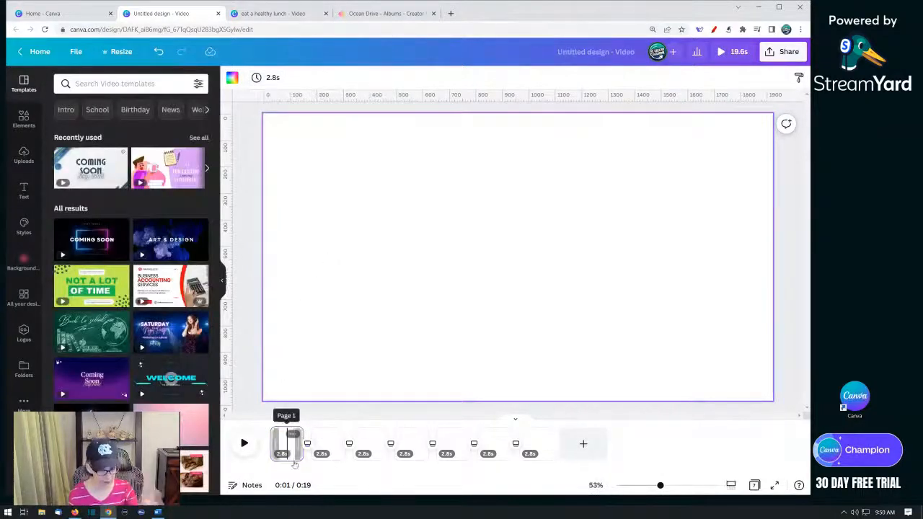
- Change the transitions after the third and fourth pages to Dissolve
left_click(289, 453)
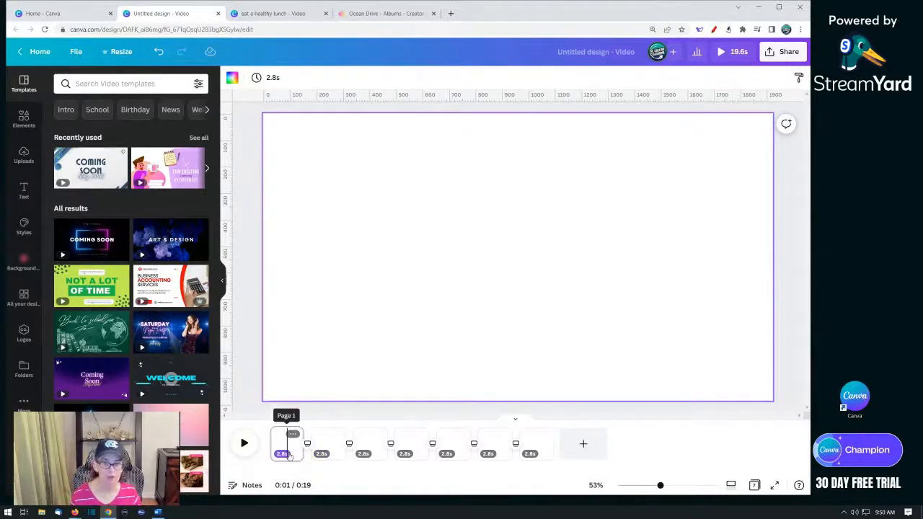
left_click(290, 452)
left_click(328, 447)
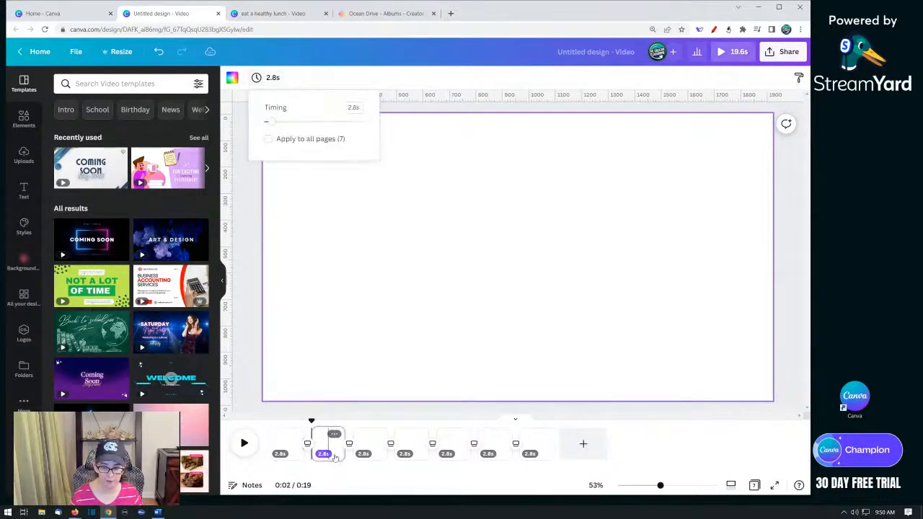
left_click(378, 445)
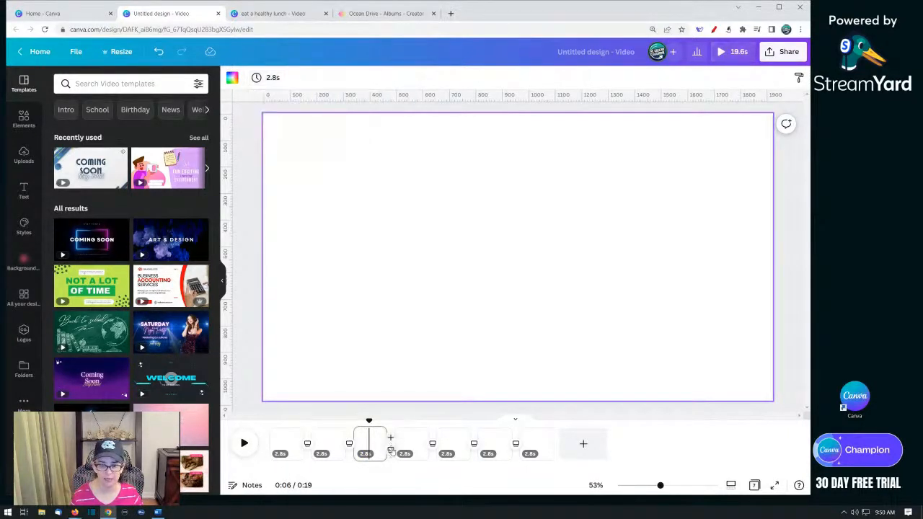
left_click(390, 444)
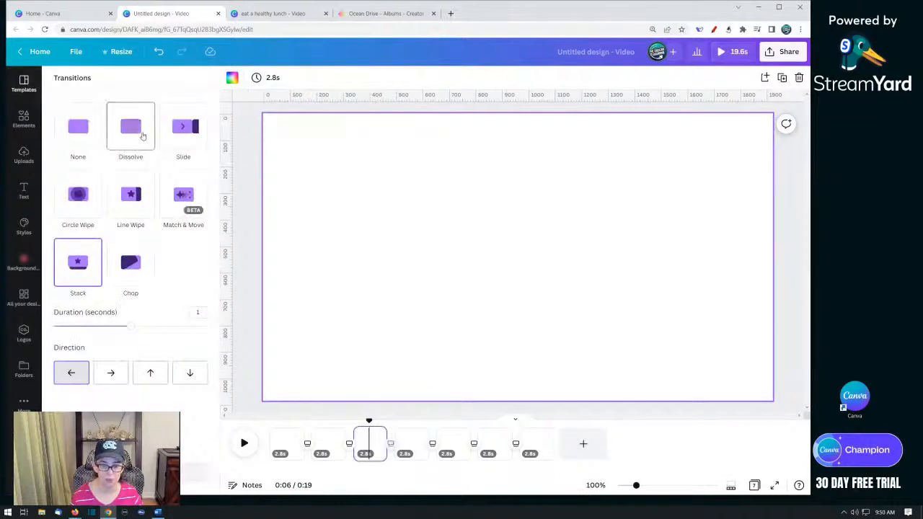
left_click(142, 135)
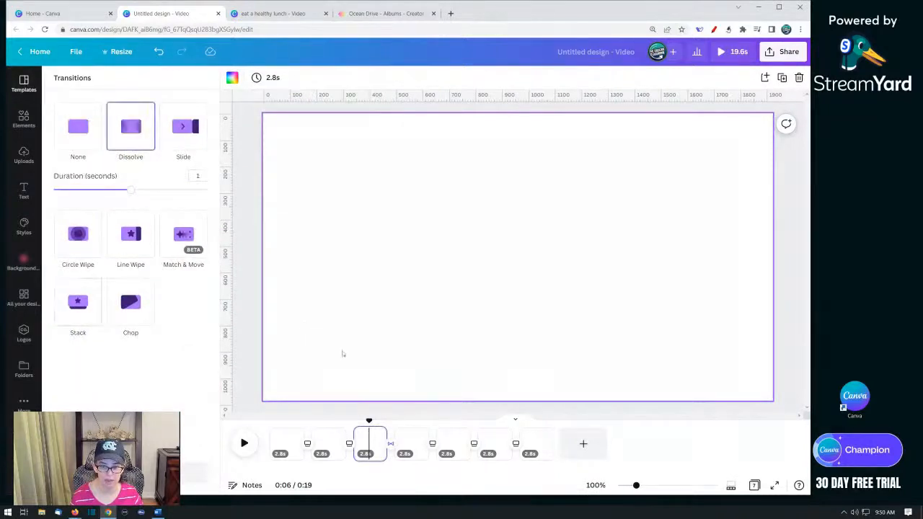
left_click(432, 448)
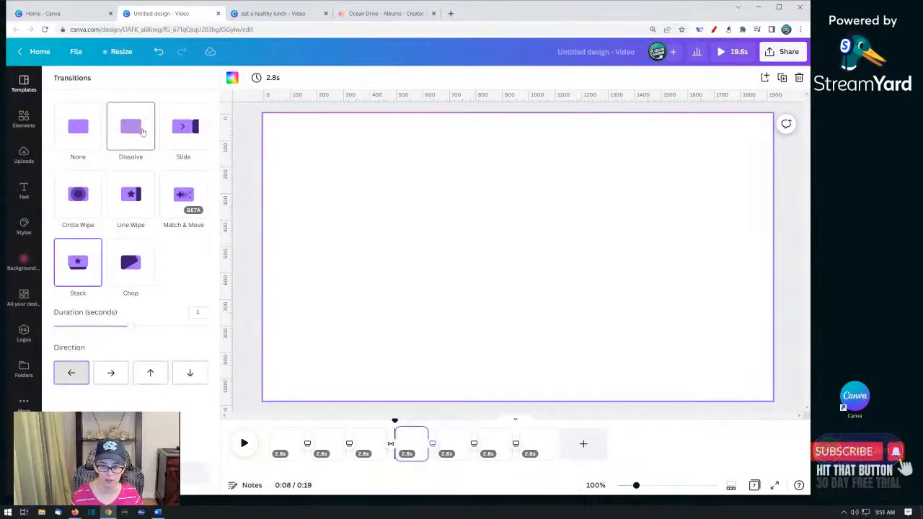
left_click(142, 132)
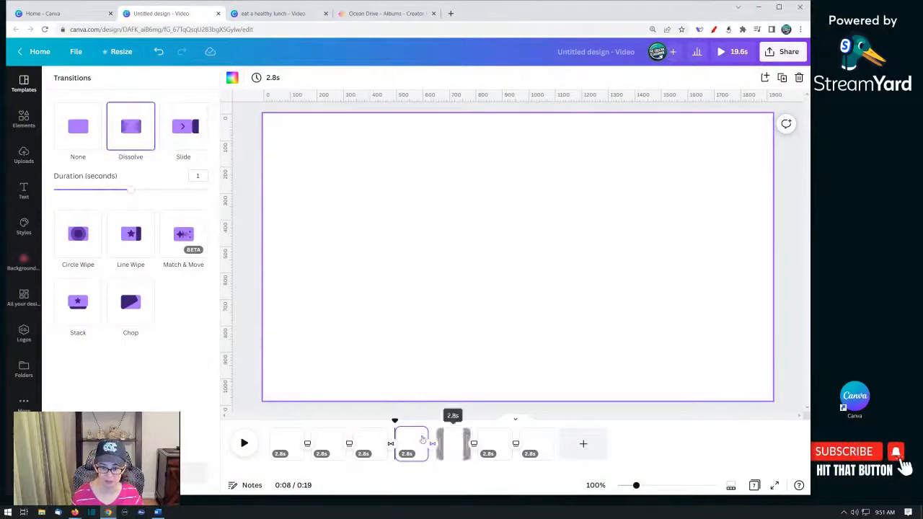
- Set the Stack transition after the second page to move right
left_click(307, 444)
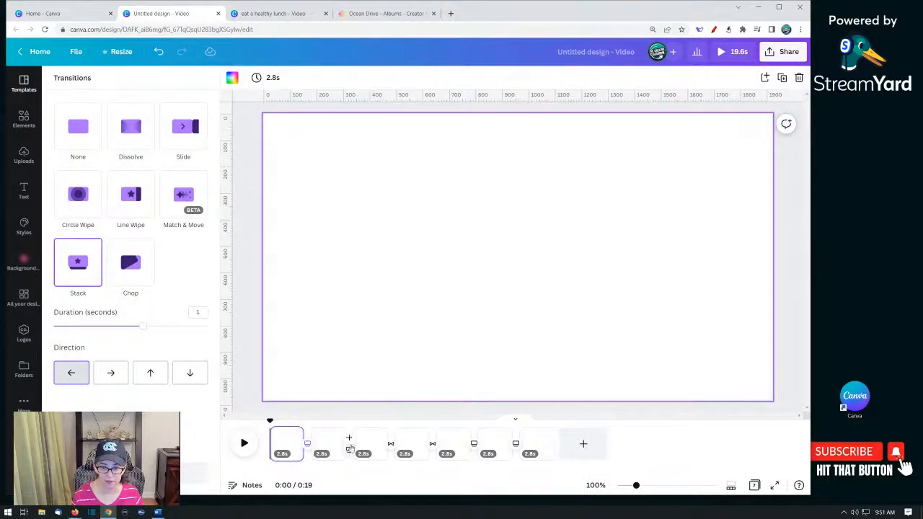
left_click(349, 450)
left_click(111, 374)
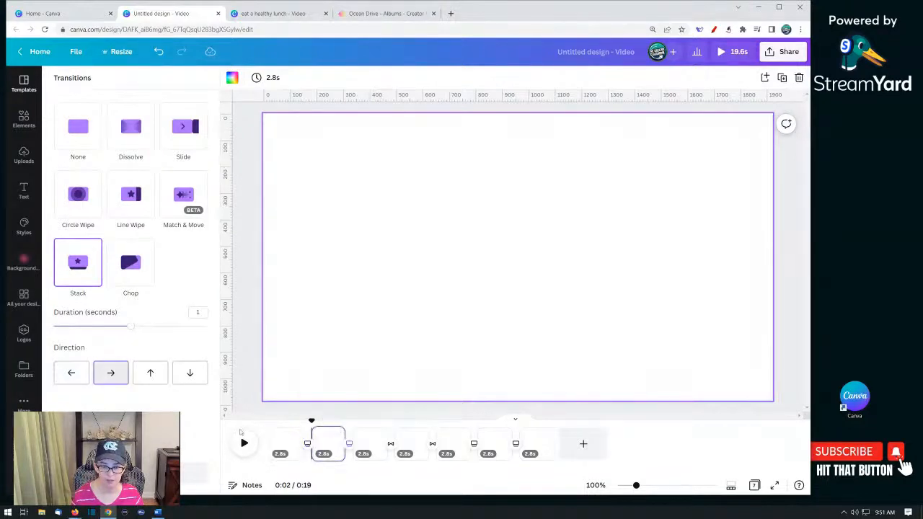
- Set the Stack transitions after the fifth and sixth pages to move up and down respectively
left_click(473, 443)
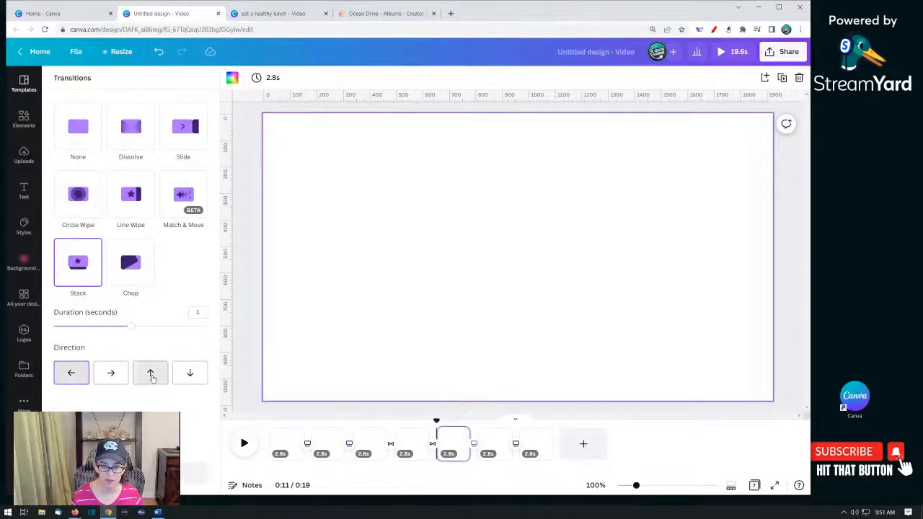
left_click(149, 373)
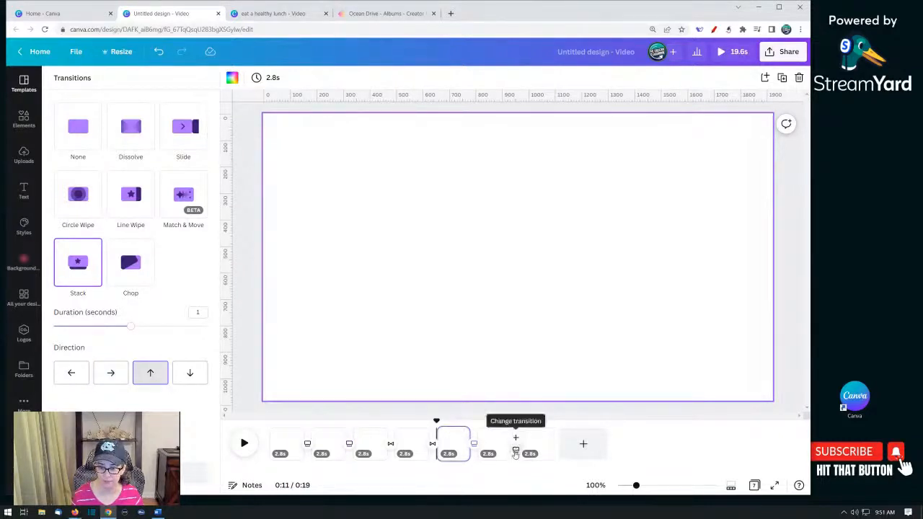
left_click(515, 444)
left_click(195, 381)
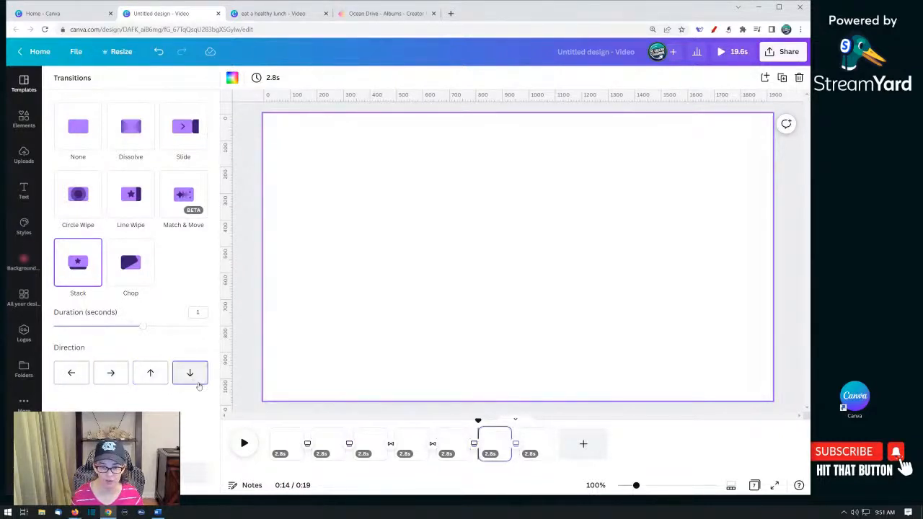
- Step through each of the seven pages in the timeline
left_click(286, 446)
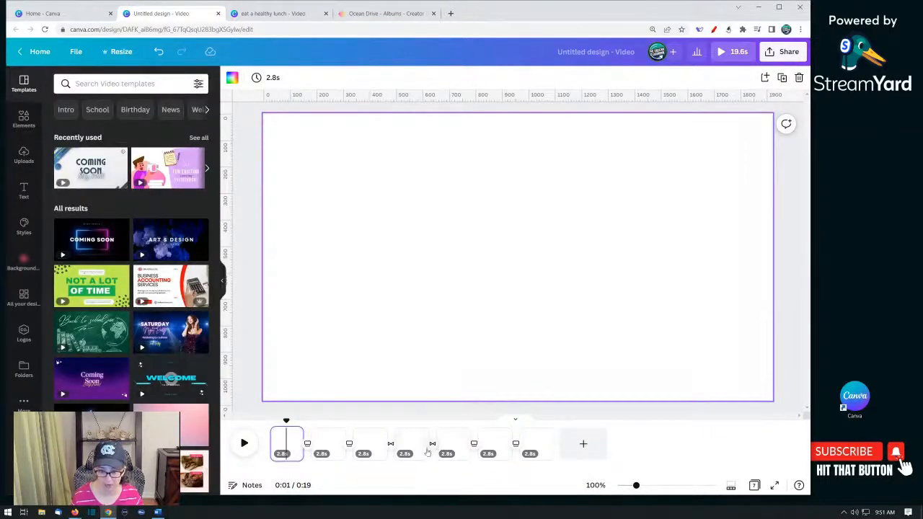
left_click(326, 449)
left_click(368, 448)
left_click(411, 450)
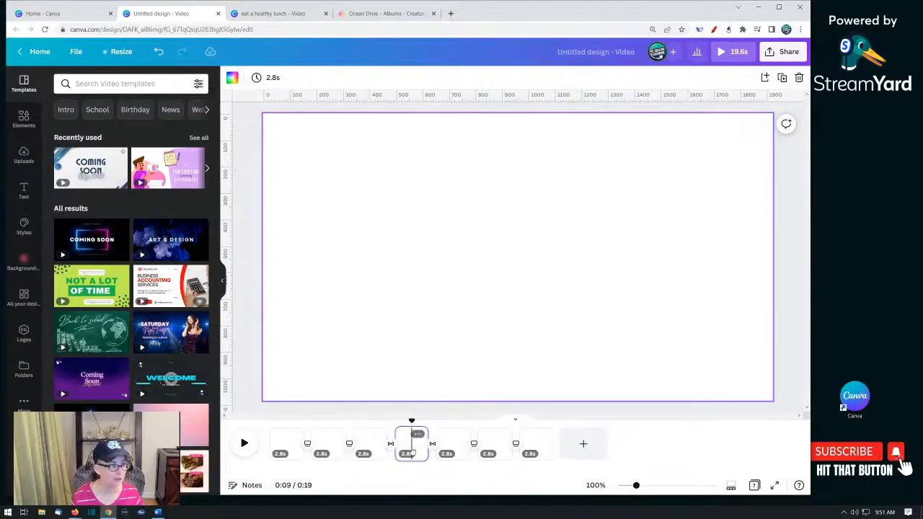
left_click(448, 449)
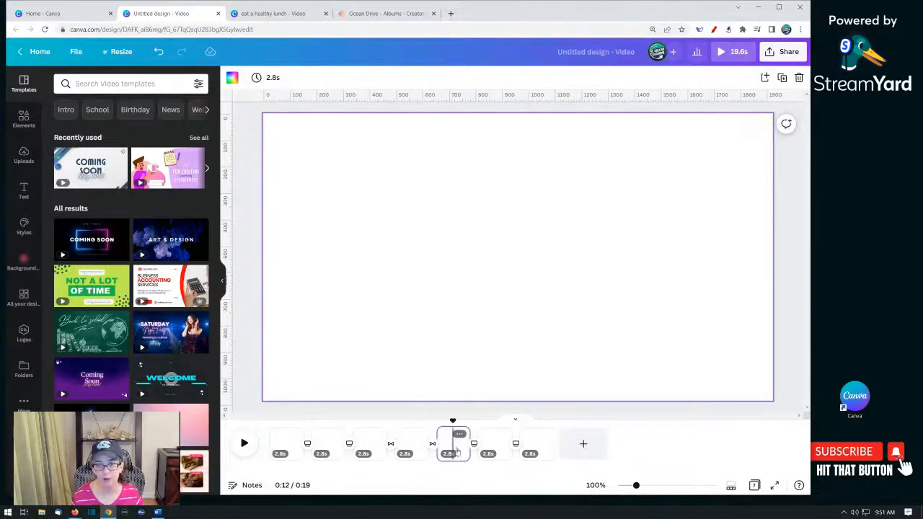
left_click(493, 447)
left_click(535, 448)
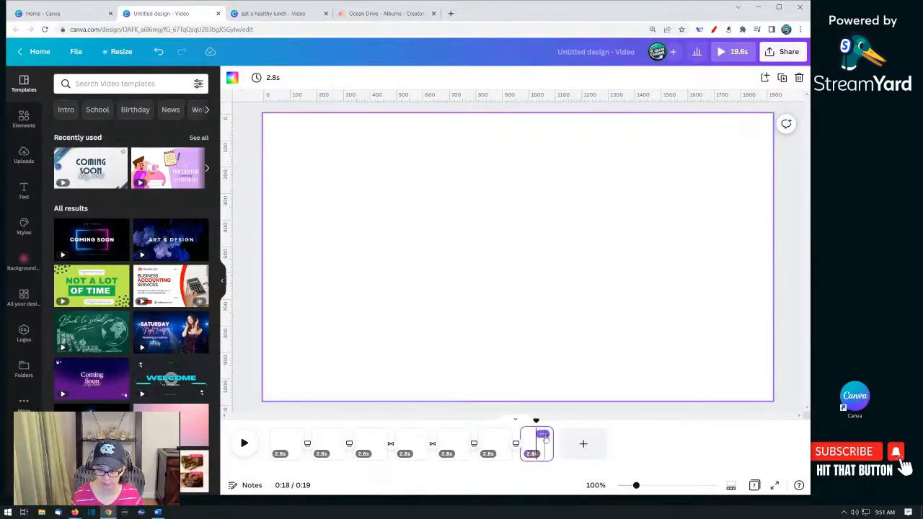
left_click(416, 444)
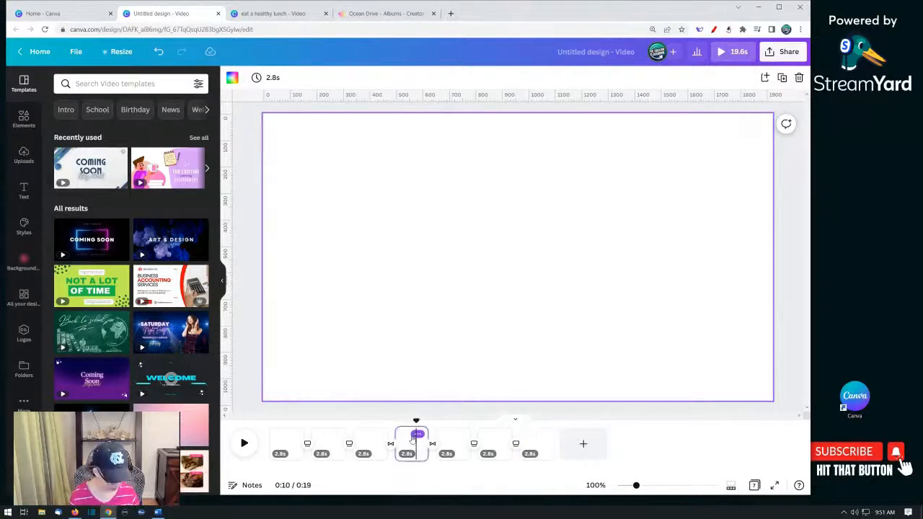
key("ctrl+d")
left_click_drag(452, 452, 589, 453)
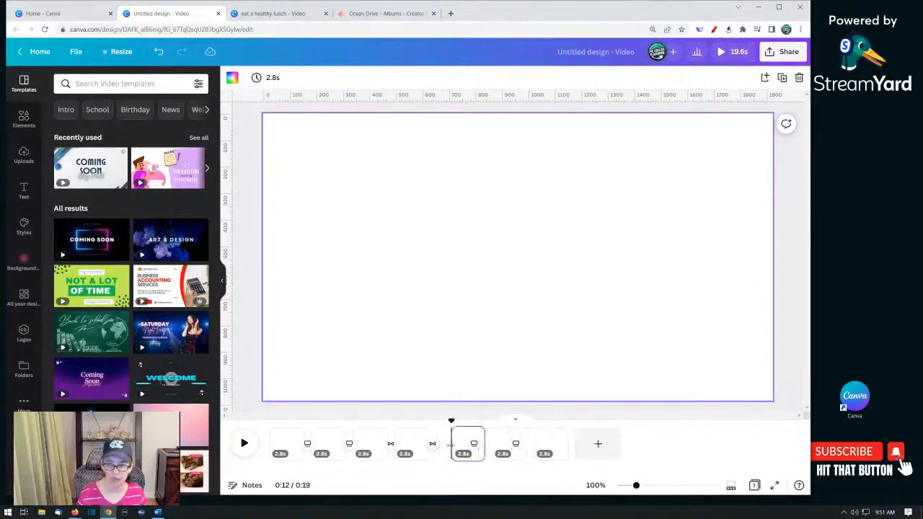
key("Delete")
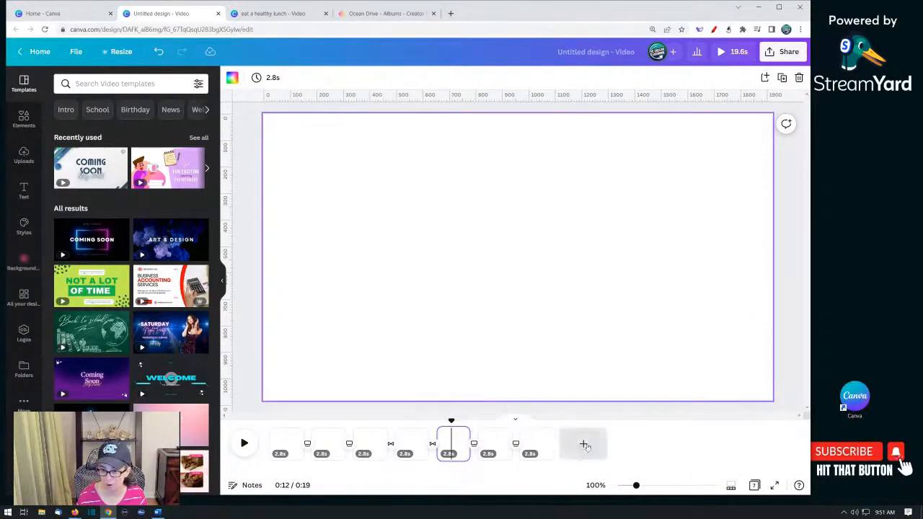
- Add an eighth page at the end and give it a Dissolve transition from the seventh page
left_click(541, 432)
left_click(584, 317)
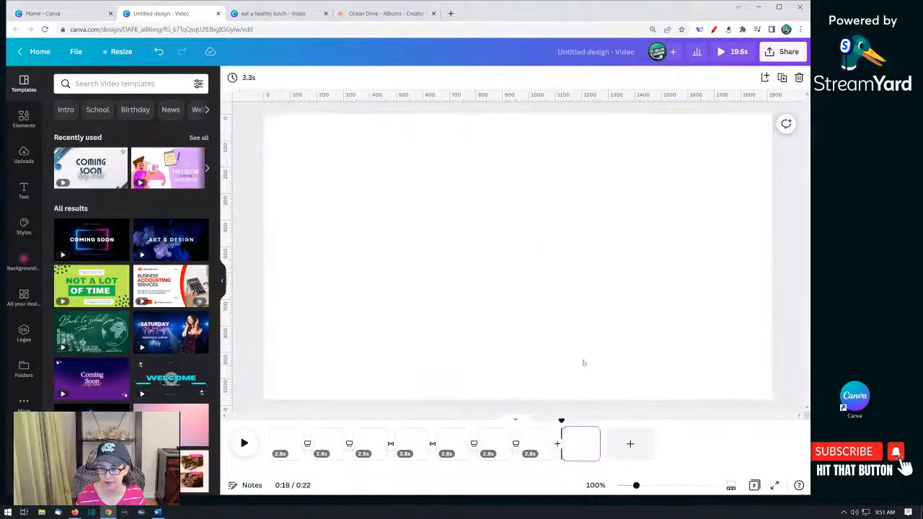
left_click(557, 440)
left_click(130, 126)
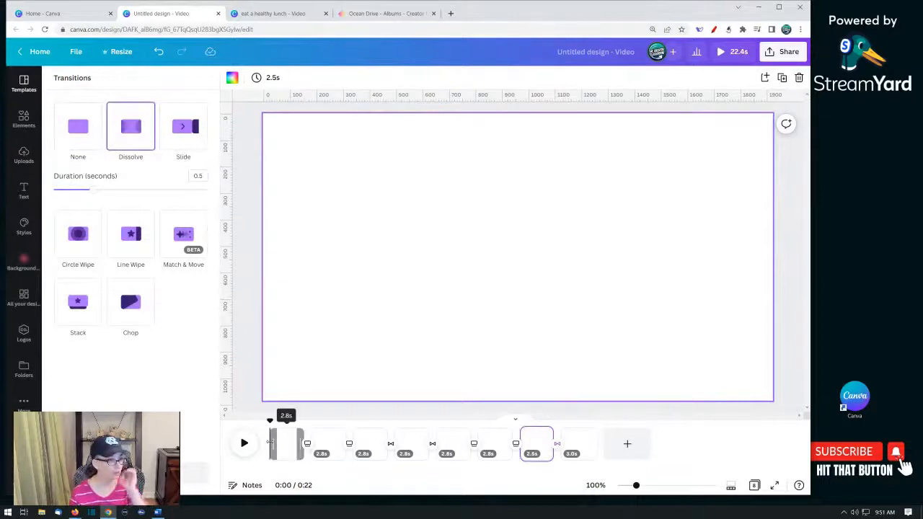
- Select all eight pages in the timeline and duplicate them
left_click(516, 450)
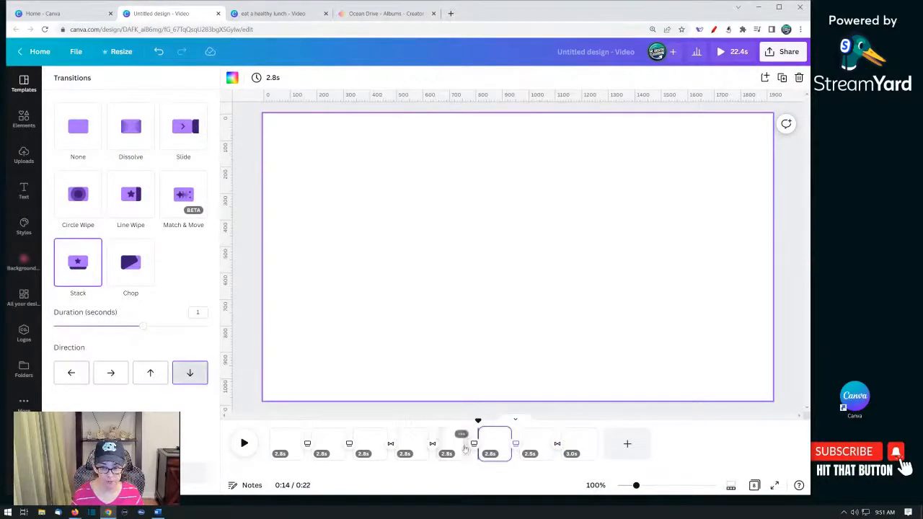
left_click(287, 454)
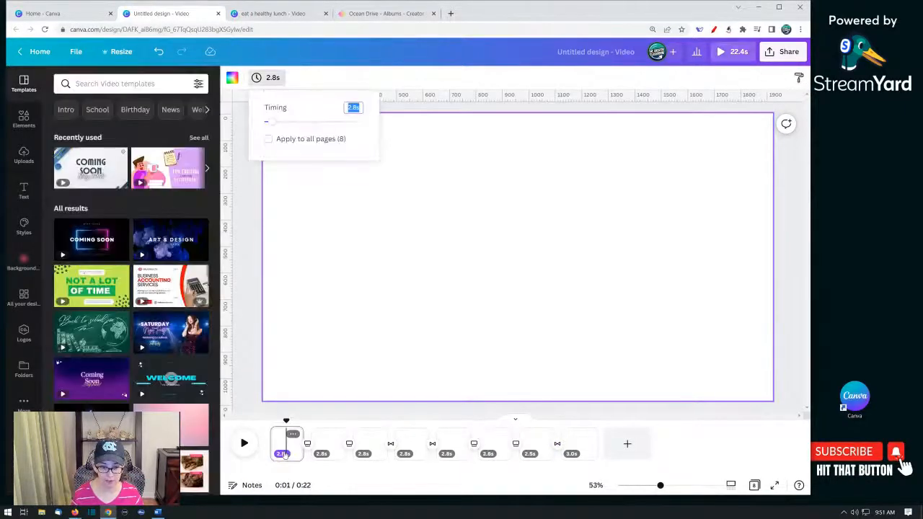
left_click(575, 450)
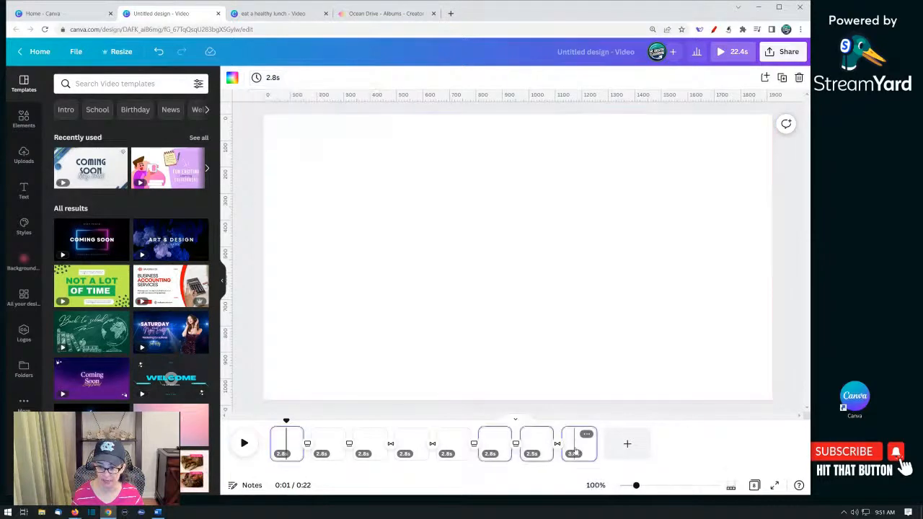
left_click(288, 445)
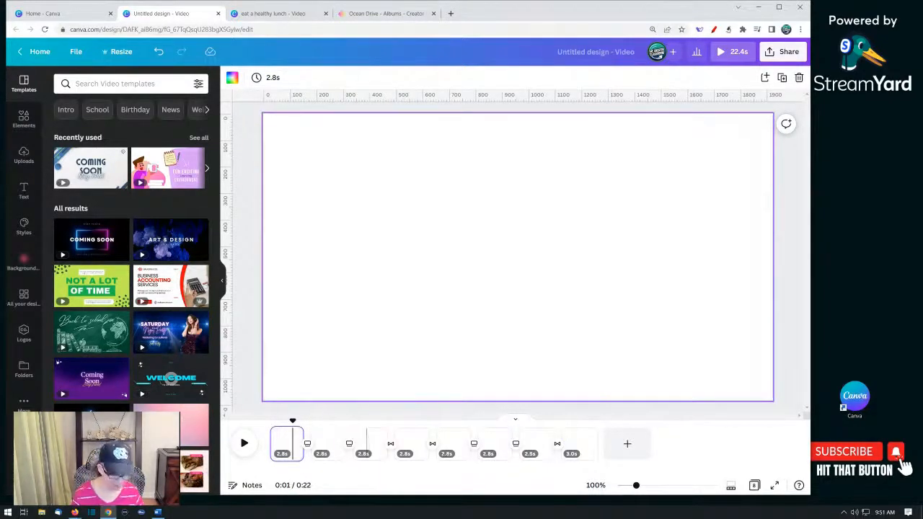
left_click(581, 450)
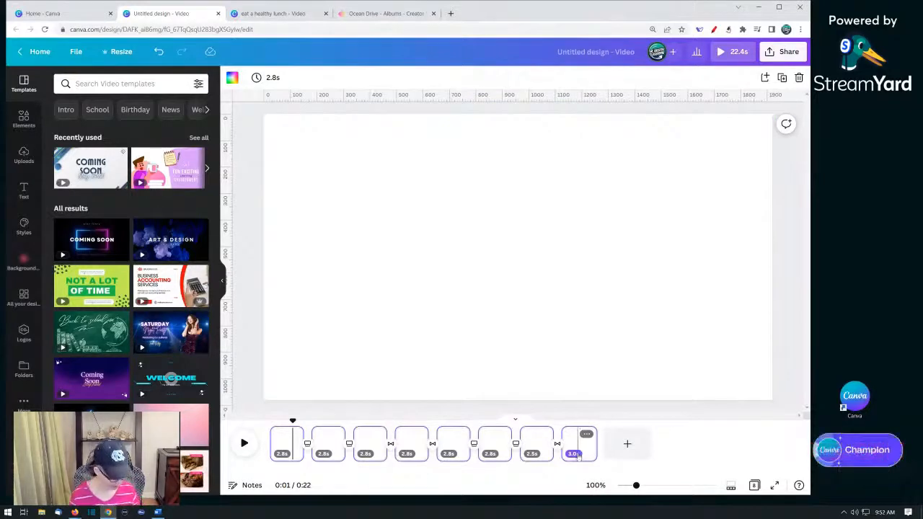
key("ctrl+d")
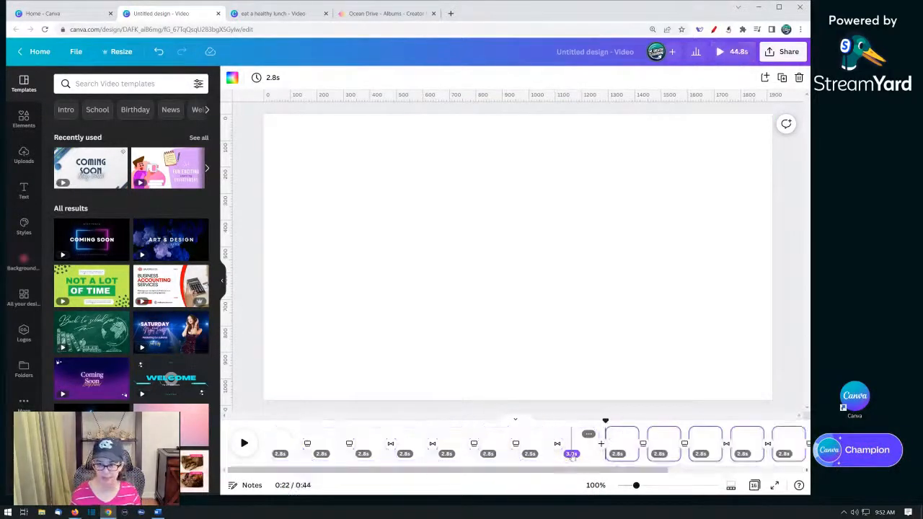
- Paste the copied pages after the last page of the timeline
left_click_drag(622, 470, 755, 470)
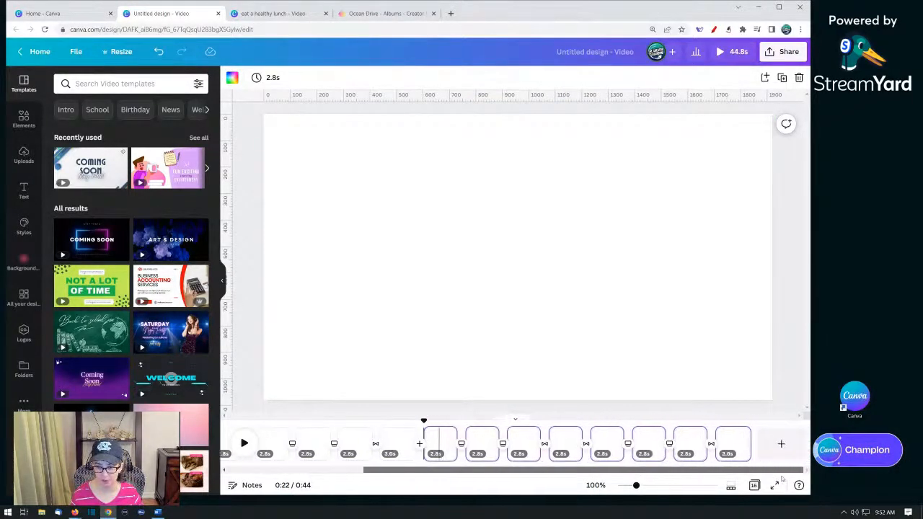
left_click(753, 448)
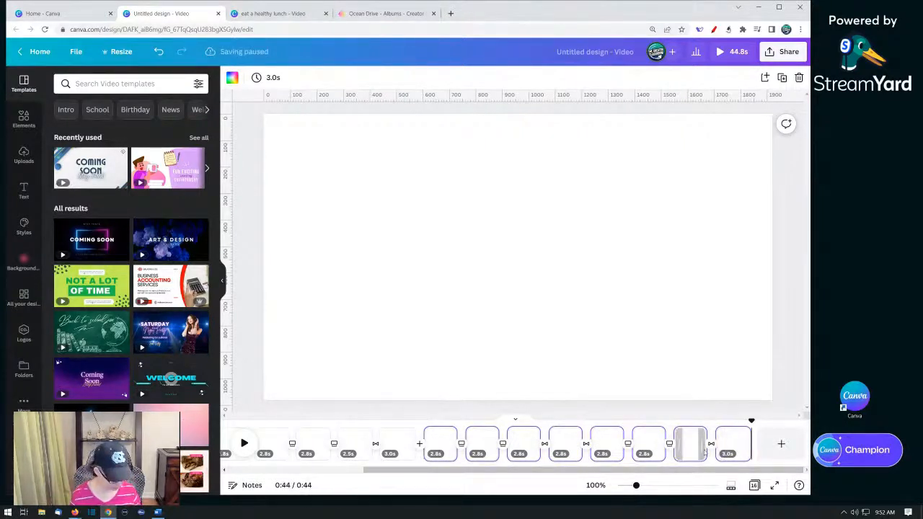
key("ctrl+v")
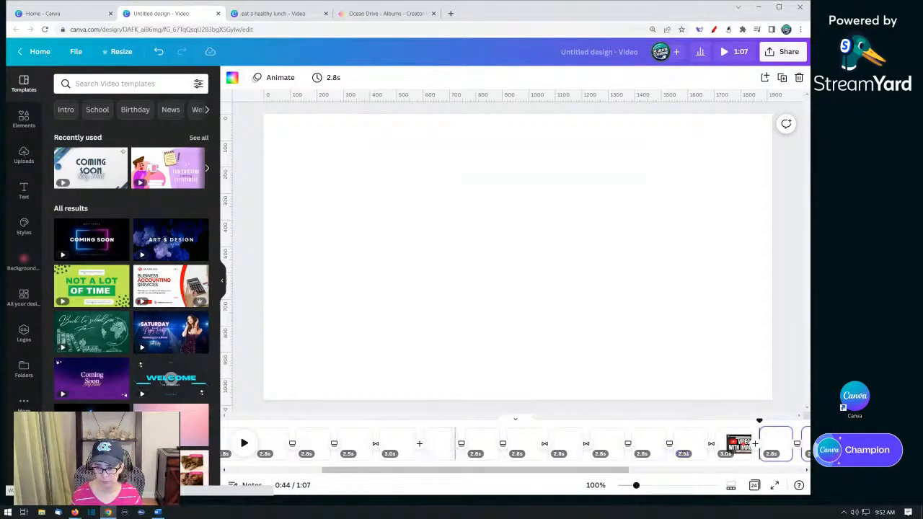
scroll(674, 476, "right", 5)
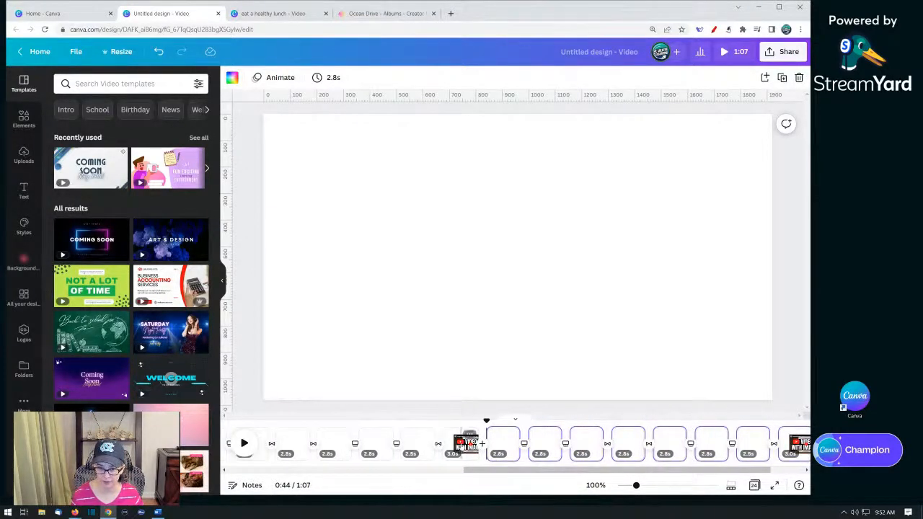
- Delete the video page from the middle of the timeline
left_click(465, 445)
key("Delete")
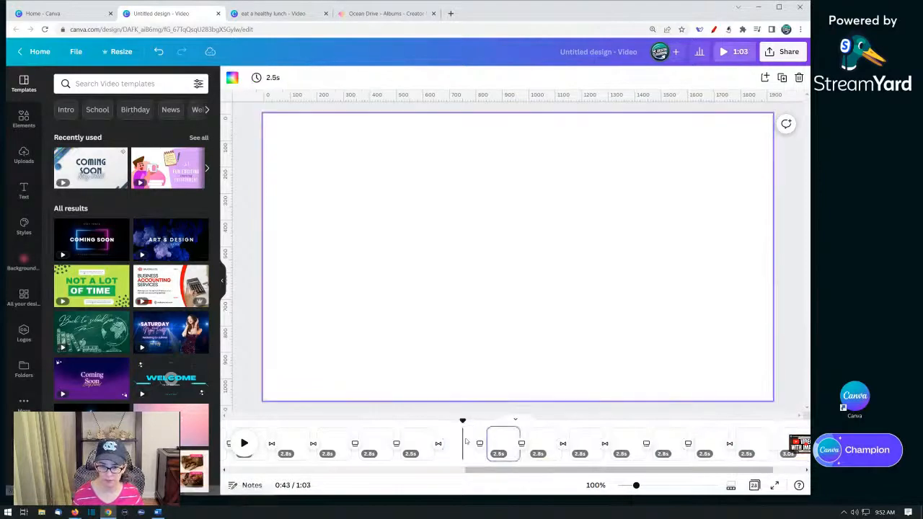
left_click(755, 451)
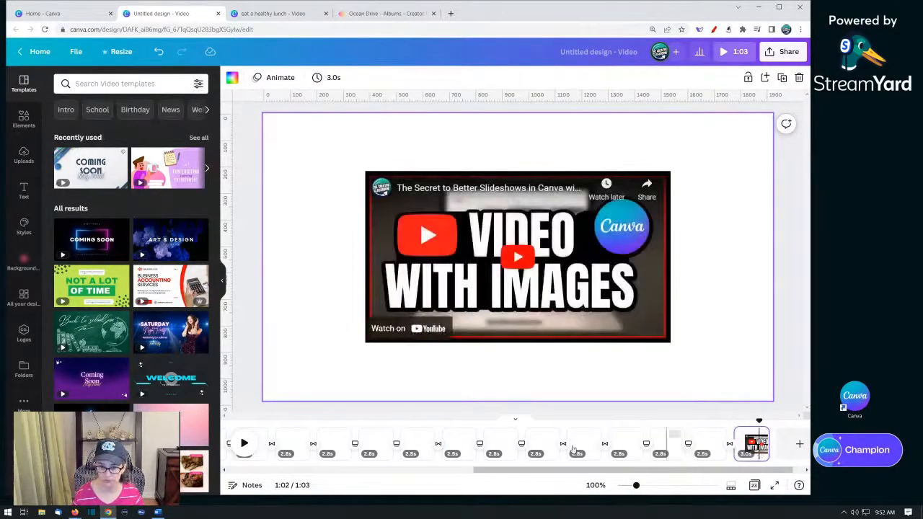
left_click(460, 443)
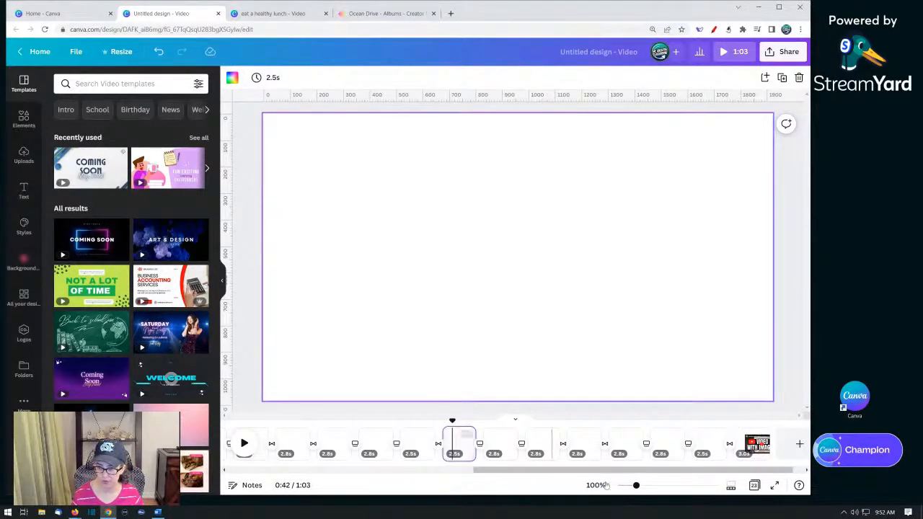
- Undo the recent edits, reverting the page deletion and the pasted pages
left_click(159, 51)
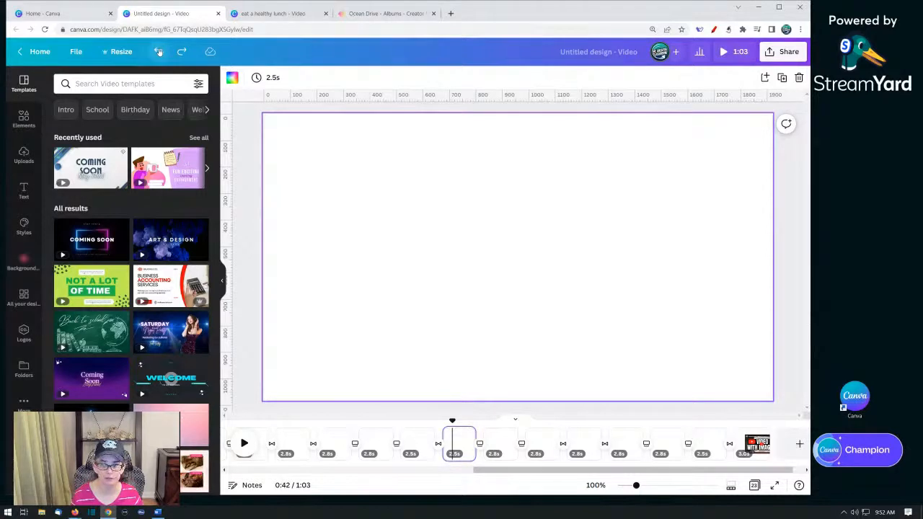
left_click(159, 52)
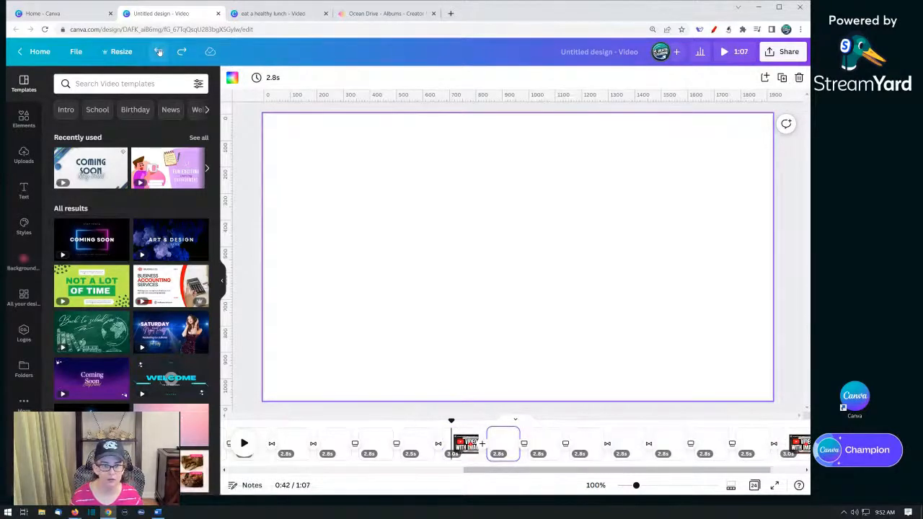
left_click(159, 52)
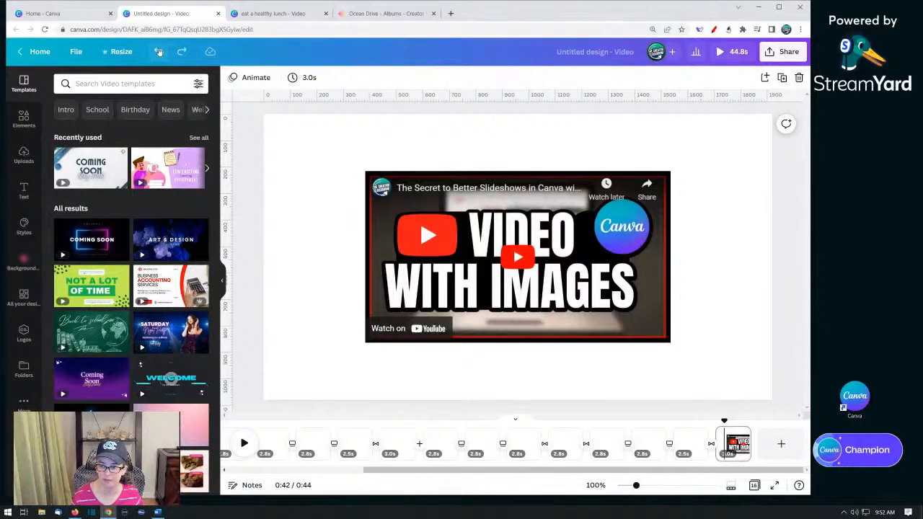
left_click(159, 51)
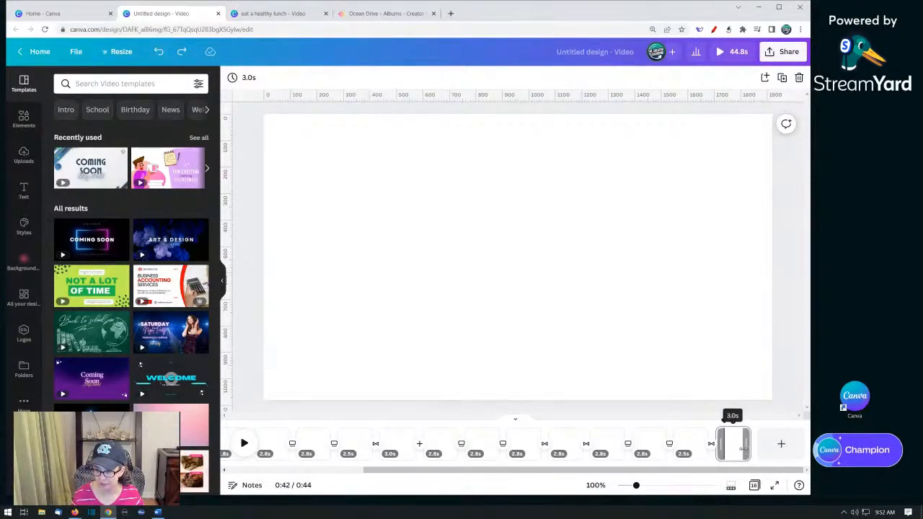
- Paste the copied page set five times after the 3.0 s video page in the timeline
left_click(736, 451)
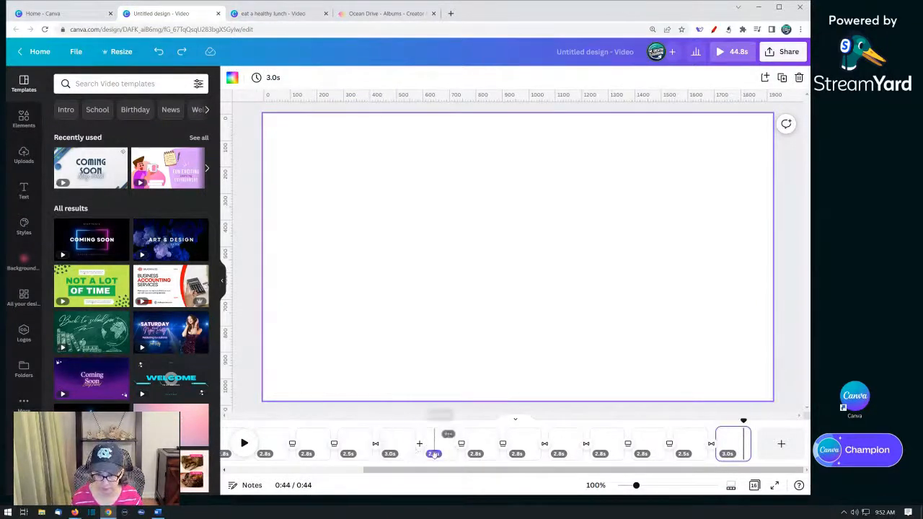
left_click(482, 446, "shift")
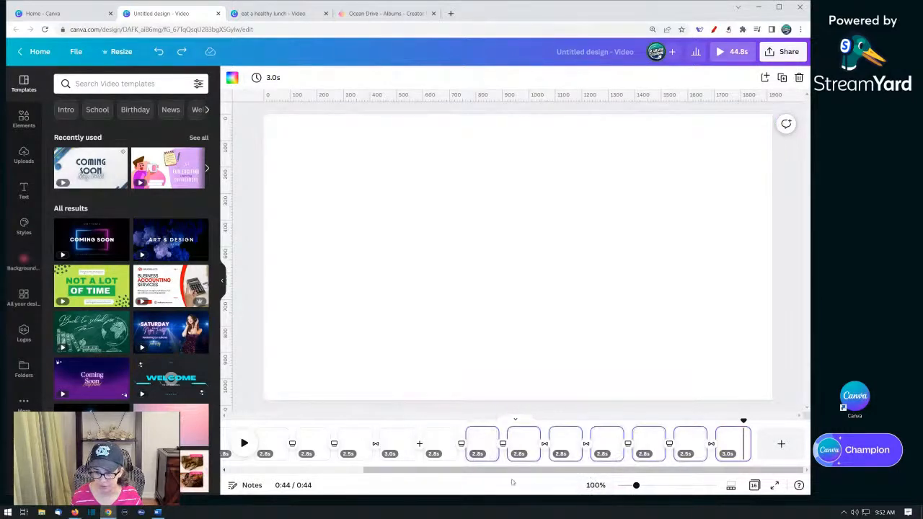
left_click(279, 438)
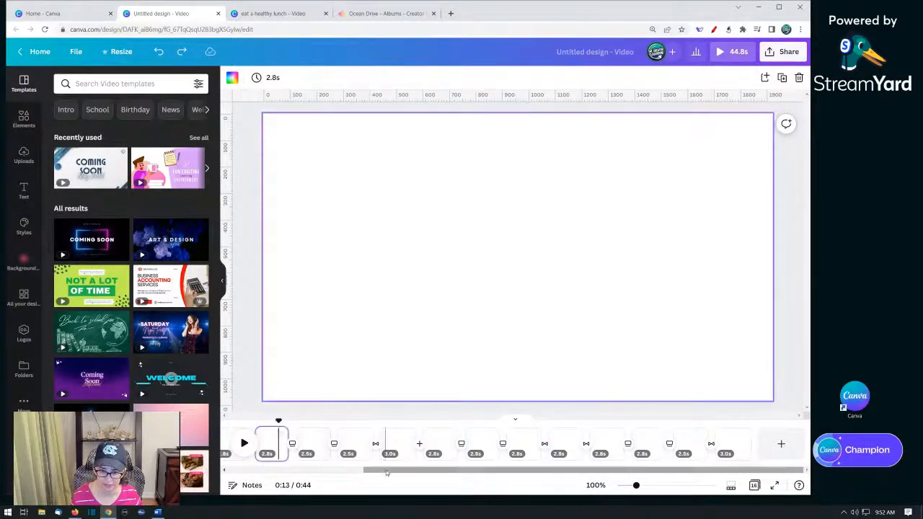
left_click_drag(387, 471, 249, 470)
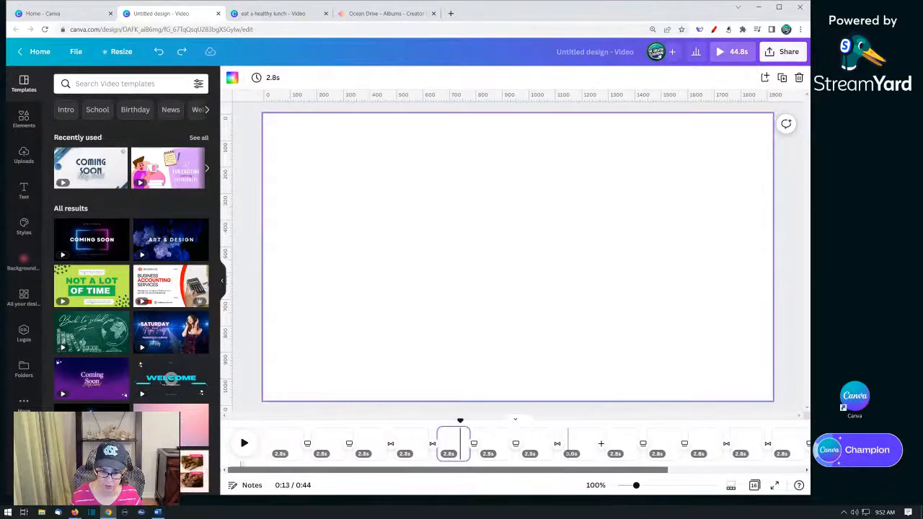
left_click(288, 445)
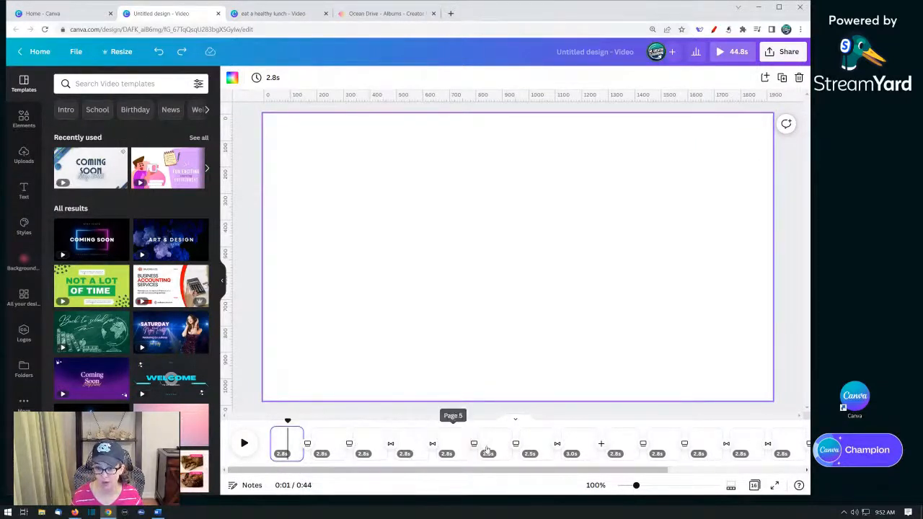
left_click(576, 450)
key("ctrl+v")
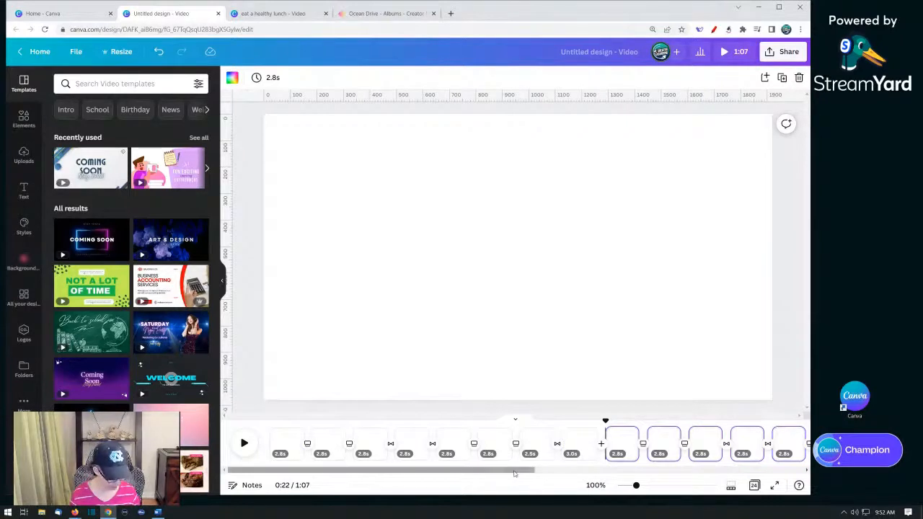
key("ctrl+v")
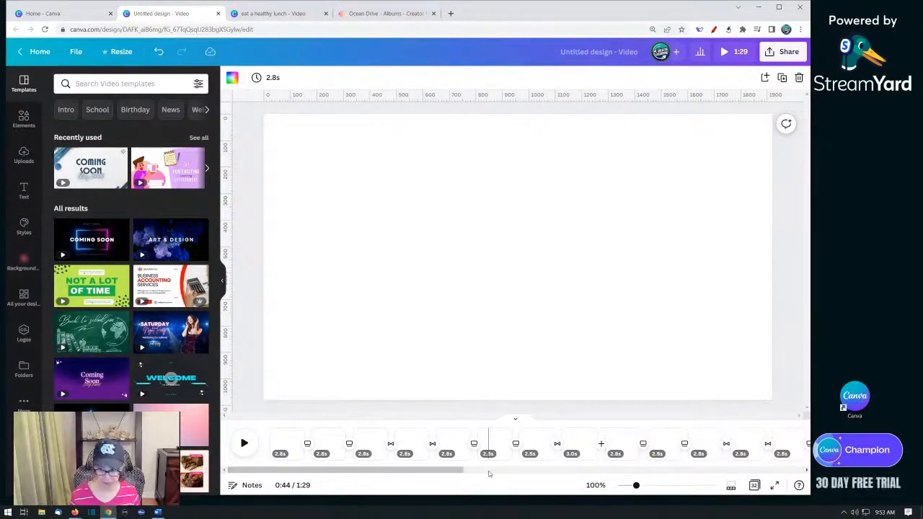
key("ctrl+v")
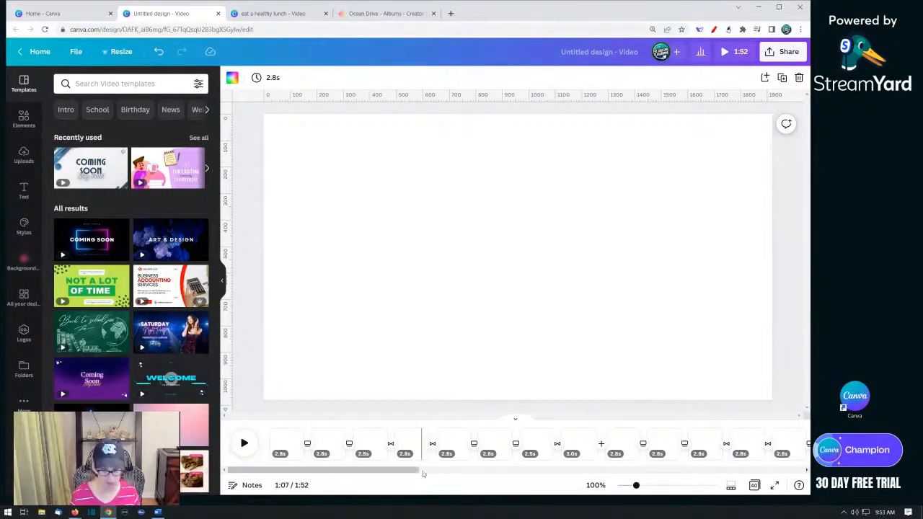
key("ctrl+v")
key("ctrl+v")
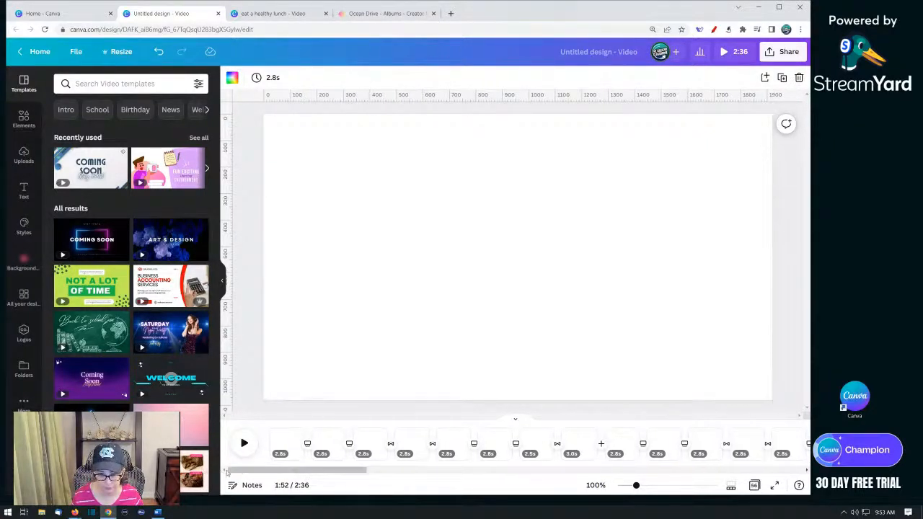
- Delete the 2.8 s page directly following the first pasted 3.0 s video page
left_click_drag(226, 470, 325, 473)
left_click(324, 446)
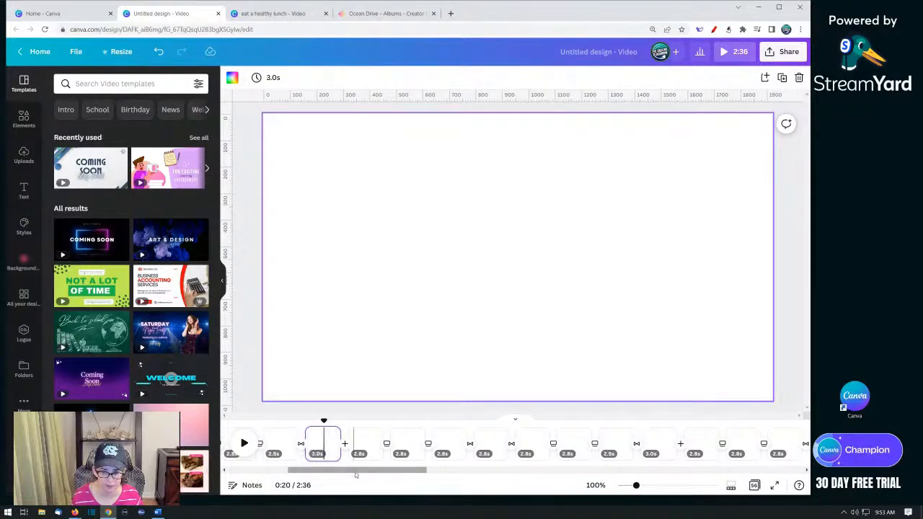
mouse_move(355, 474)
left_mouse_down()
mouse_move(306, 476)
mouse_move(357, 477)
left_mouse_up()
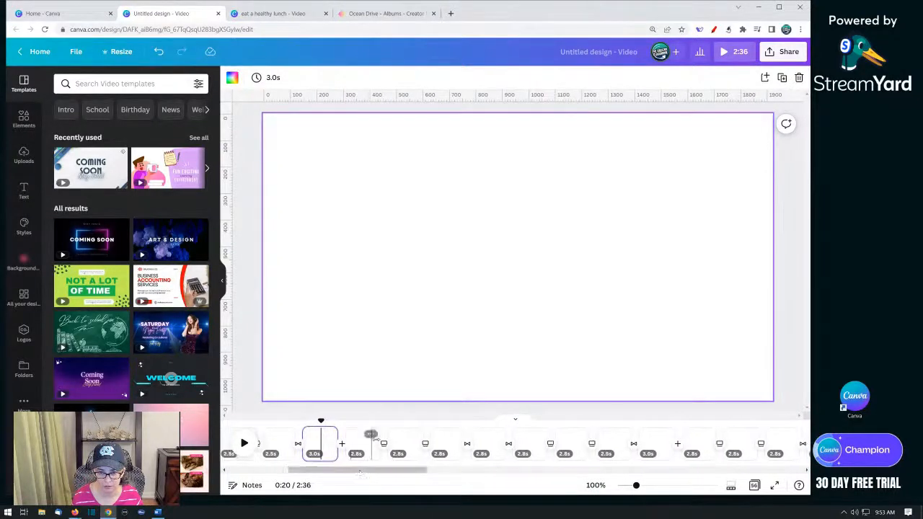
left_click(363, 442)
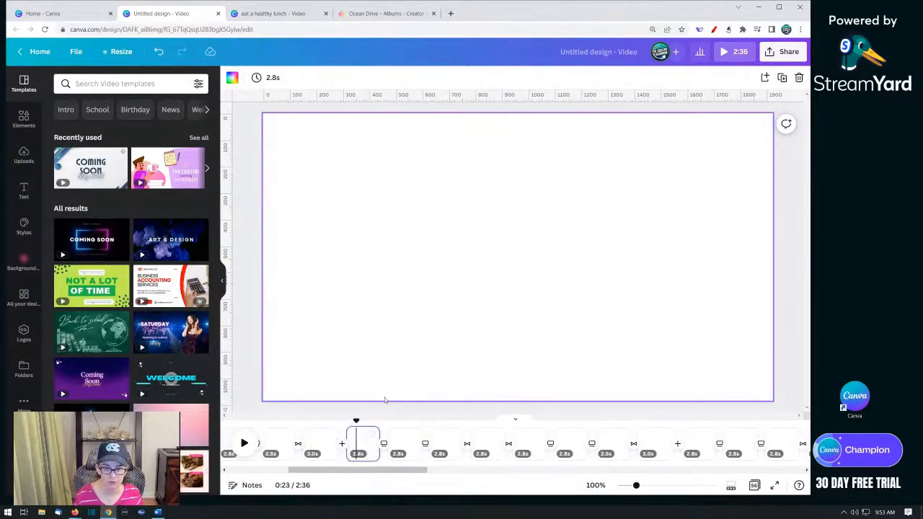
key("Delete")
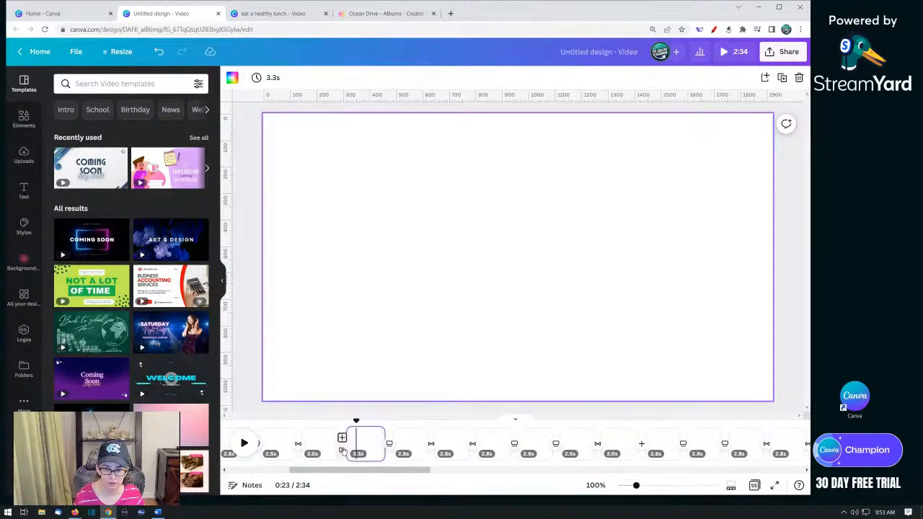
- Apply a Dissolve transition between the video page and the page that now follows it
left_click(342, 441)
left_click(130, 126)
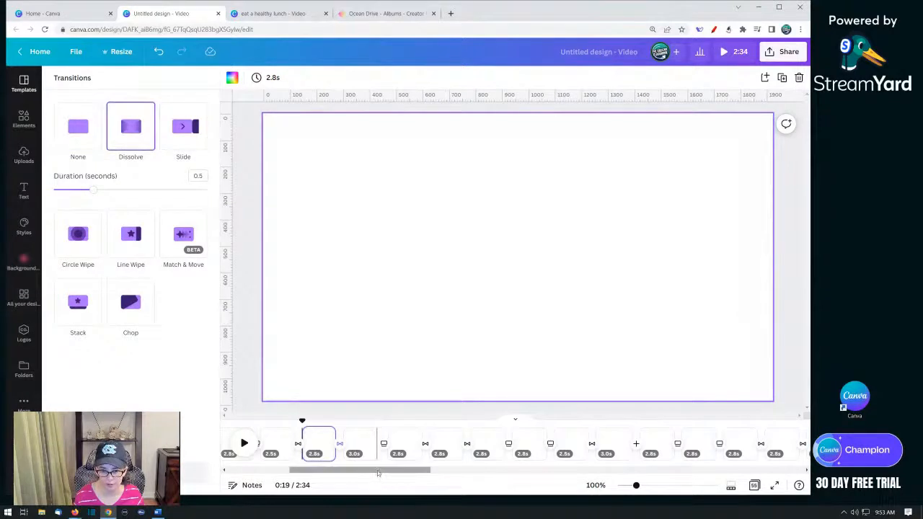
left_click(315, 445)
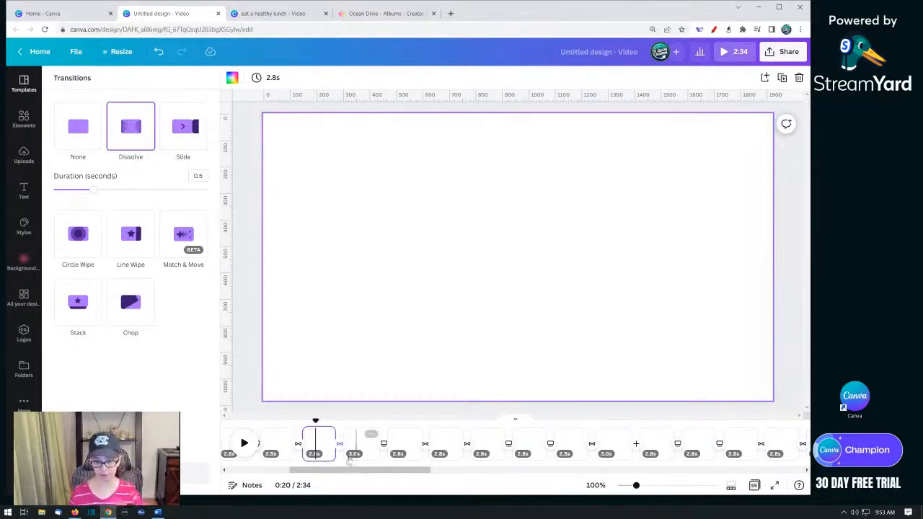
mouse_move(305, 448)
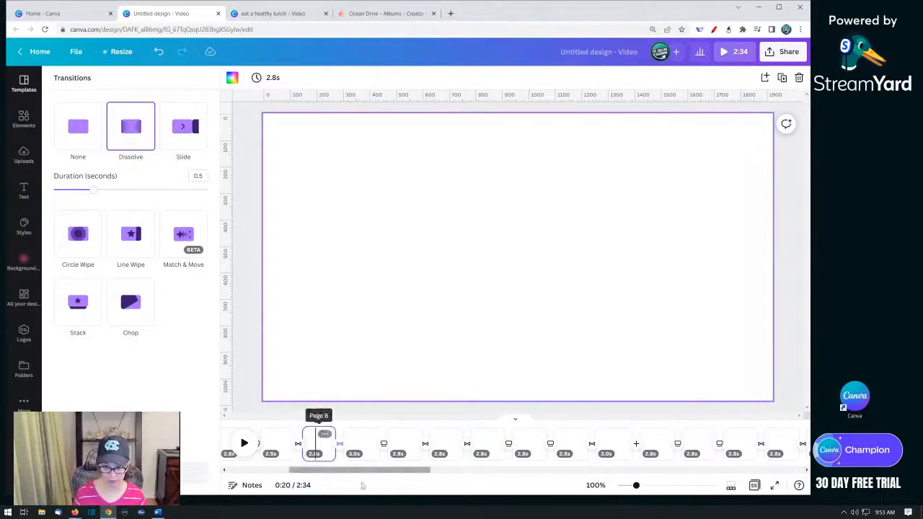
- Step through the first pages of the timeline to check their order and content
left_click_drag(380, 470, 271, 470)
left_click(292, 449)
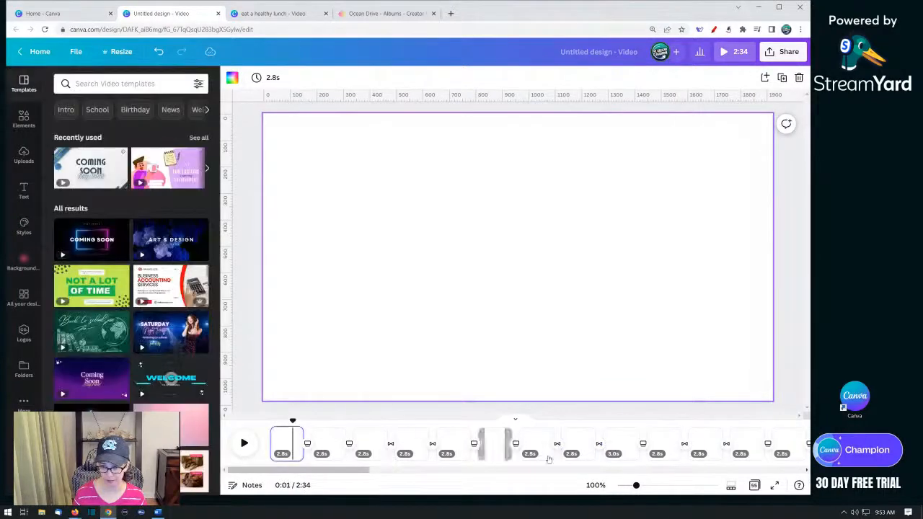
left_click(573, 449)
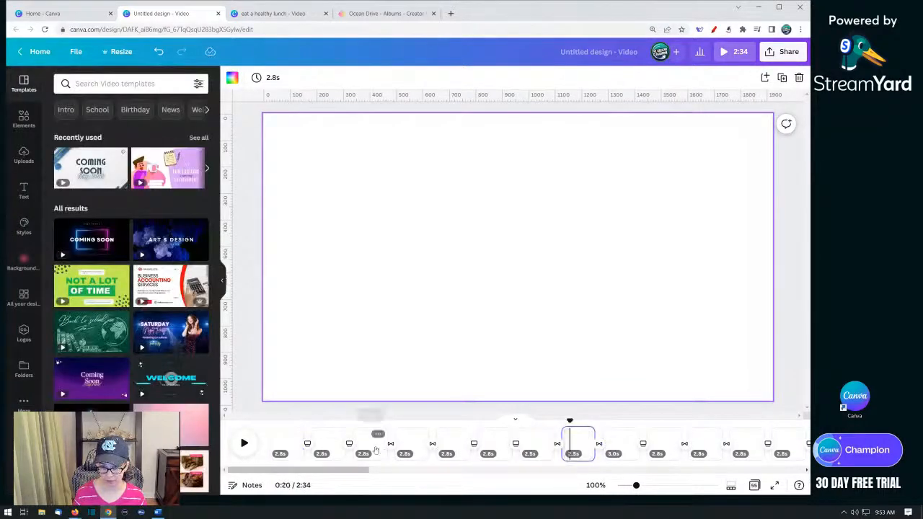
left_click(367, 450)
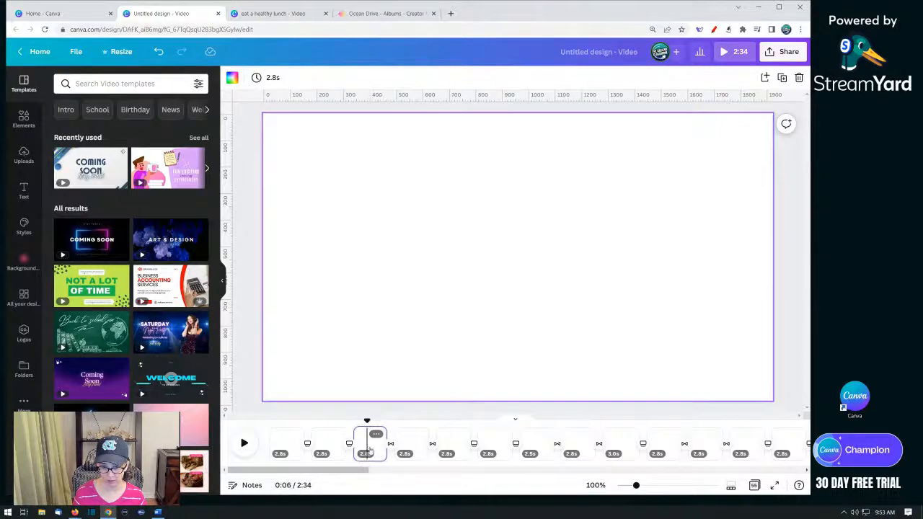
left_click(450, 450)
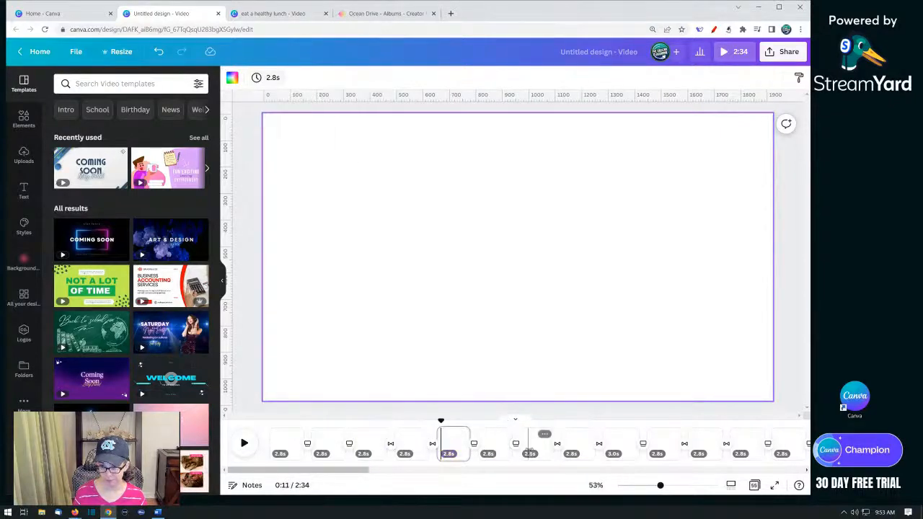
left_click(494, 448)
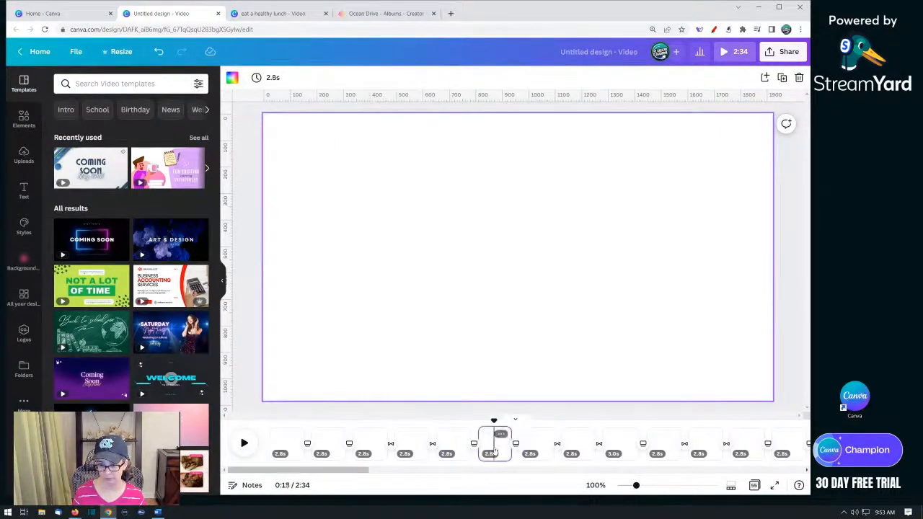
left_click(540, 451)
- Select a range of duplicated pages after the eighth page and delete them
left_click(571, 448)
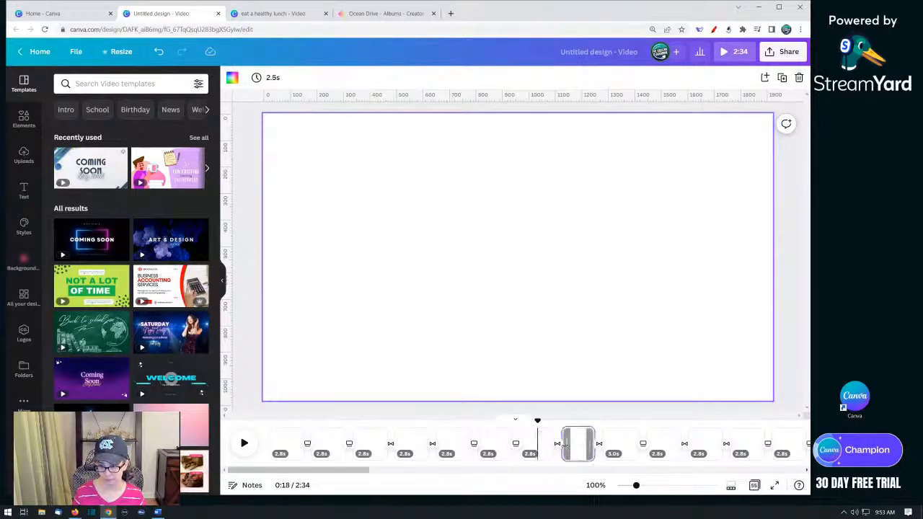
left_click(792, 448, "shift")
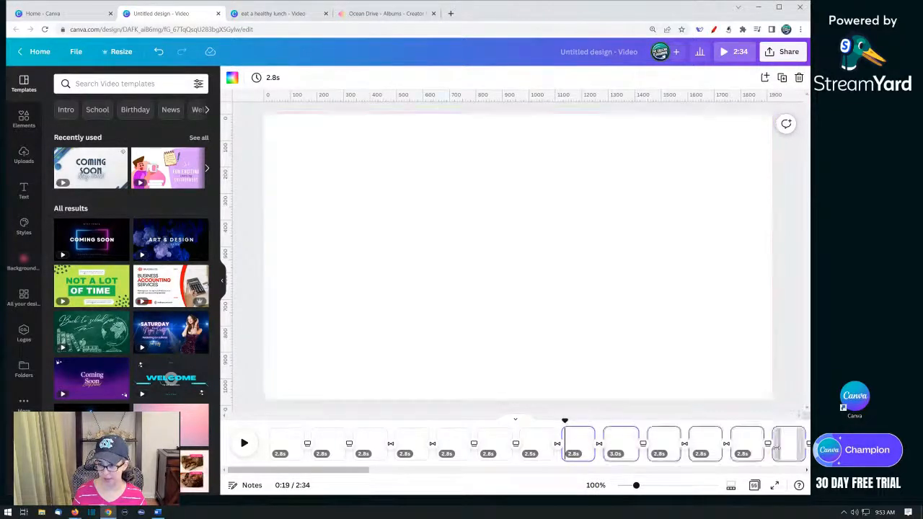
key("Delete")
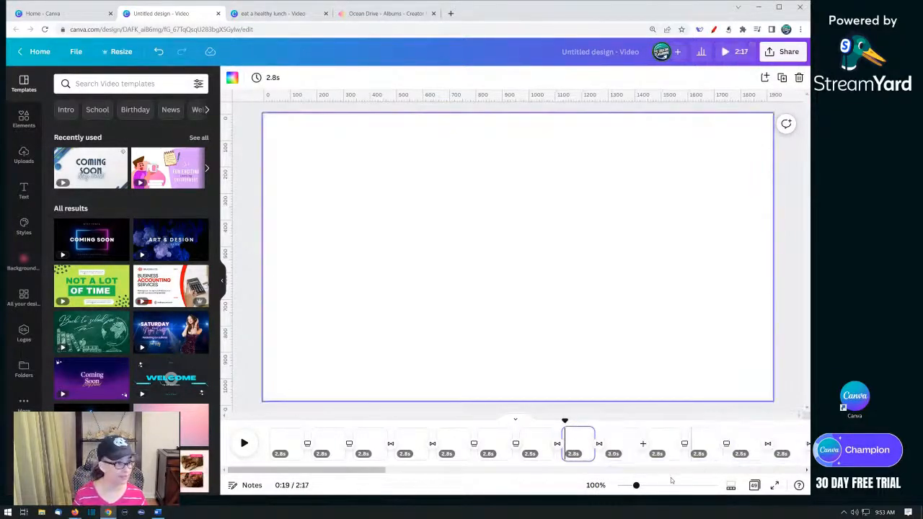
- Delete the extra pages following the 3.0 s video page one by one
left_click(783, 446, "shift")
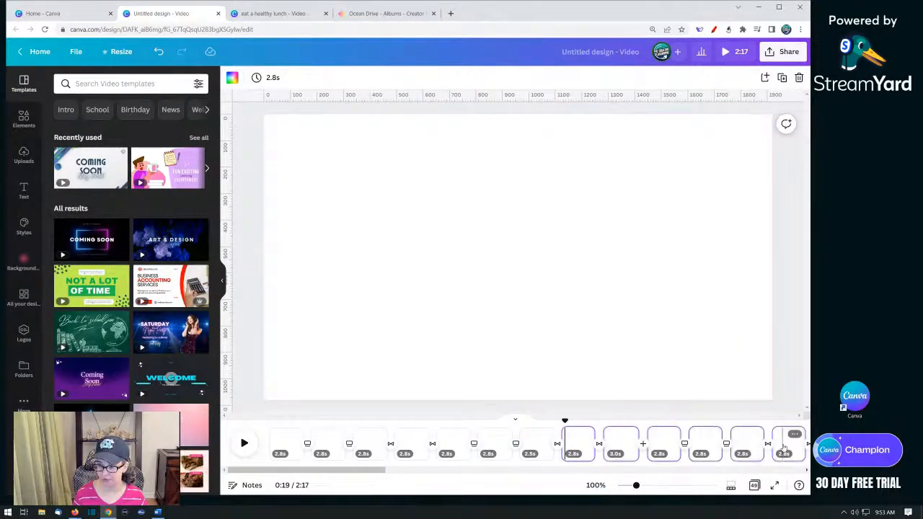
key("Delete")
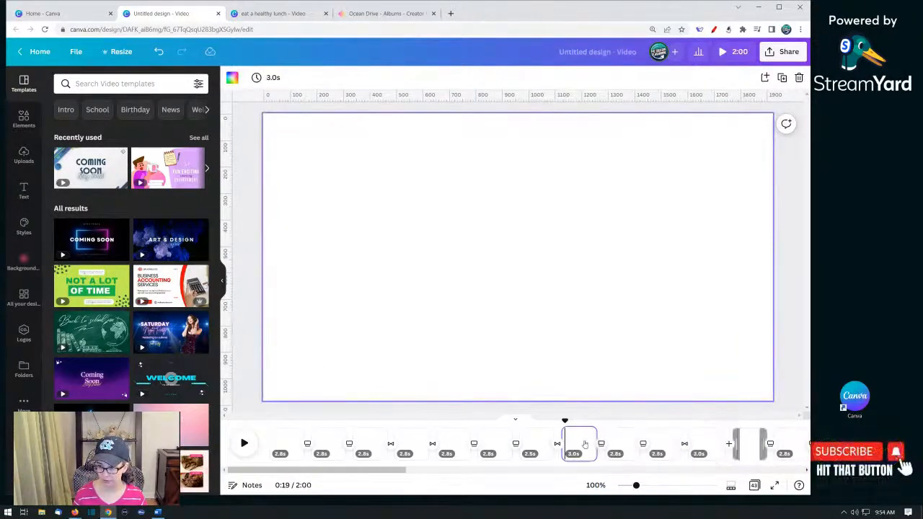
key("Delete")
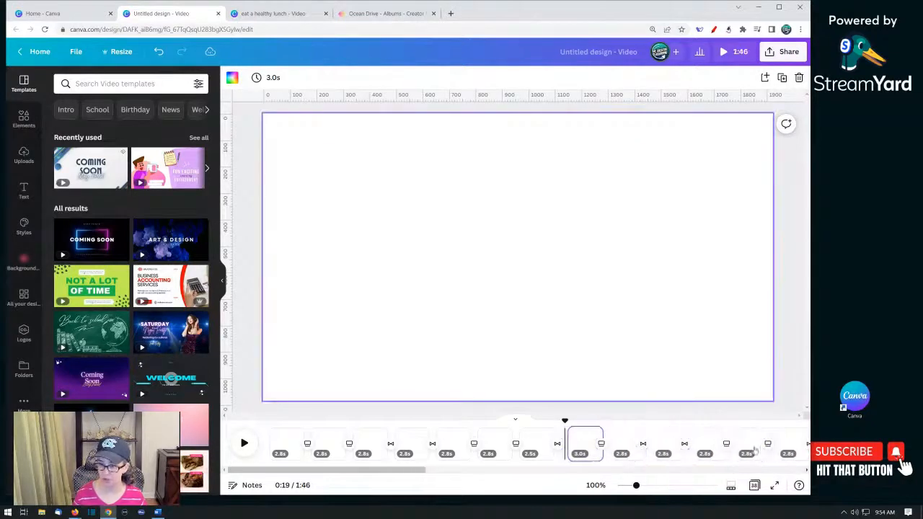
left_click(790, 447, "shift")
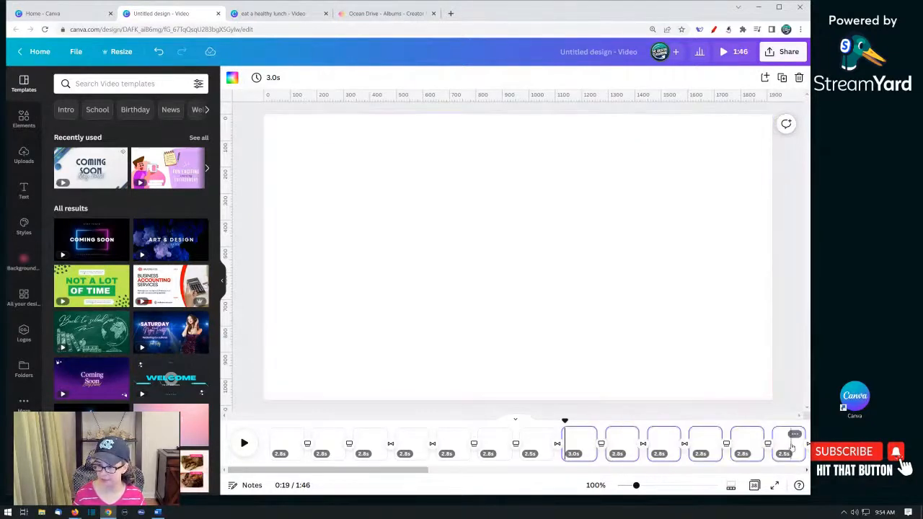
key("Delete")
left_click(791, 448, "shift")
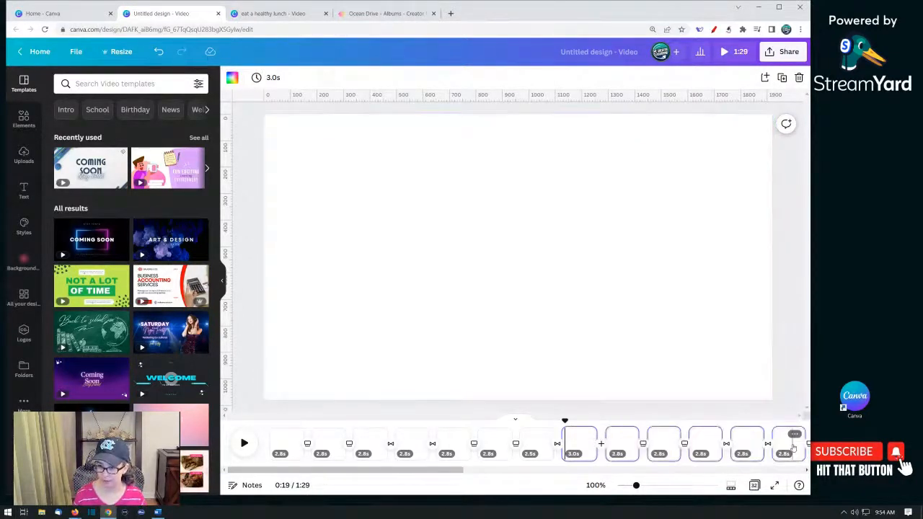
key("Delete")
left_click(796, 447, "shift")
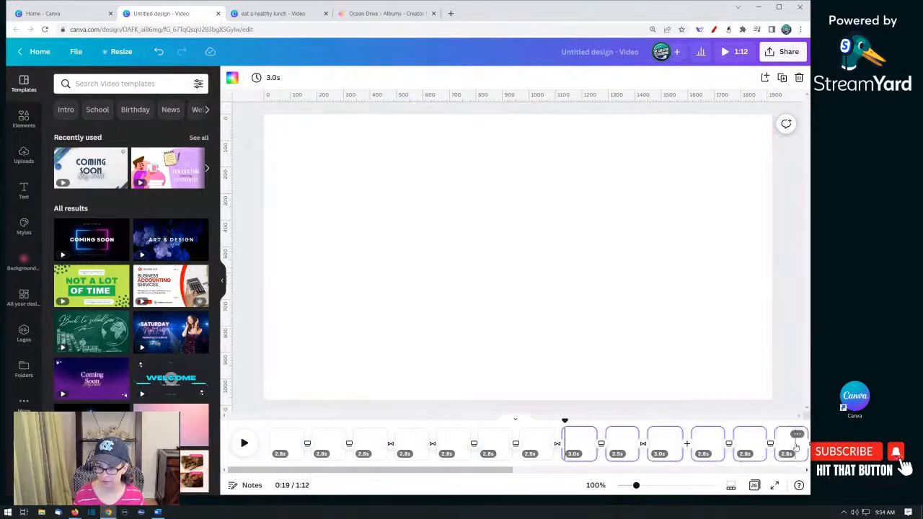
key("Delete")
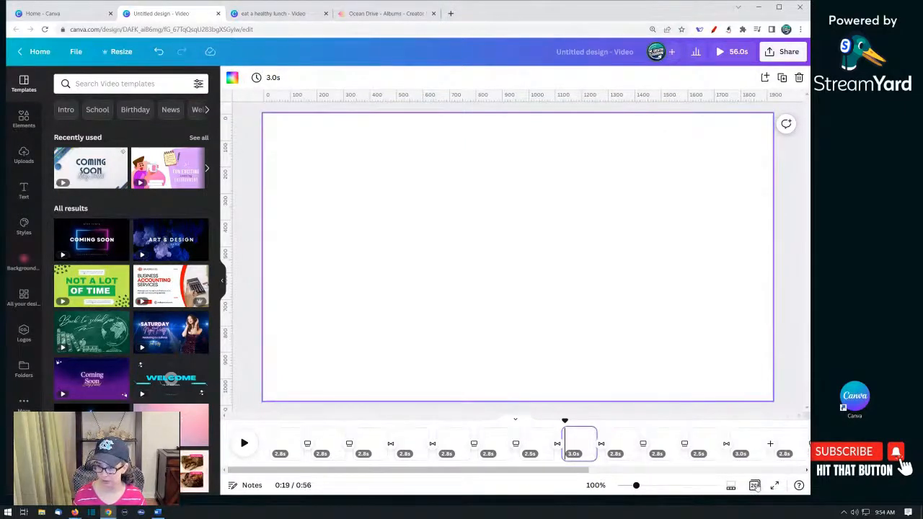
- In grid view, select pages 8 through 20 and delete them
left_click(756, 487)
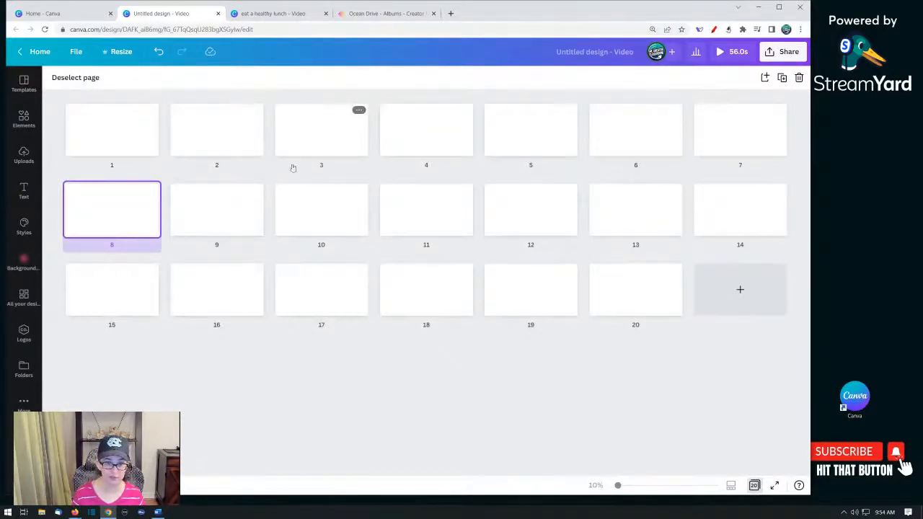
left_click(650, 315, "shift")
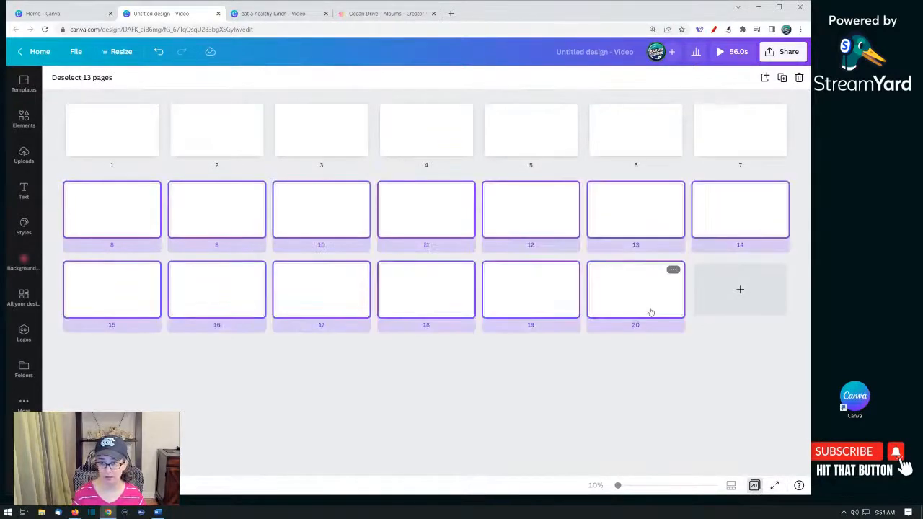
key("Delete")
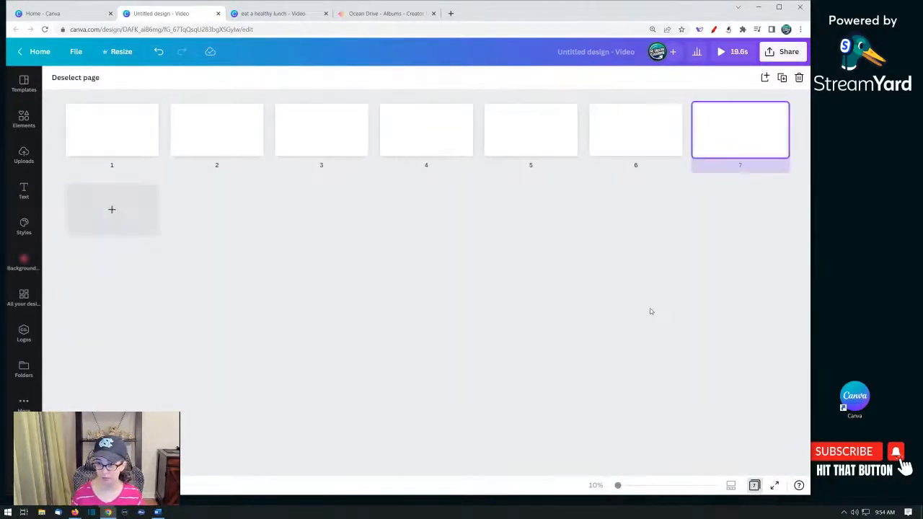
- Step through pages 1 to 7 in grid view to review them
left_click(108, 132)
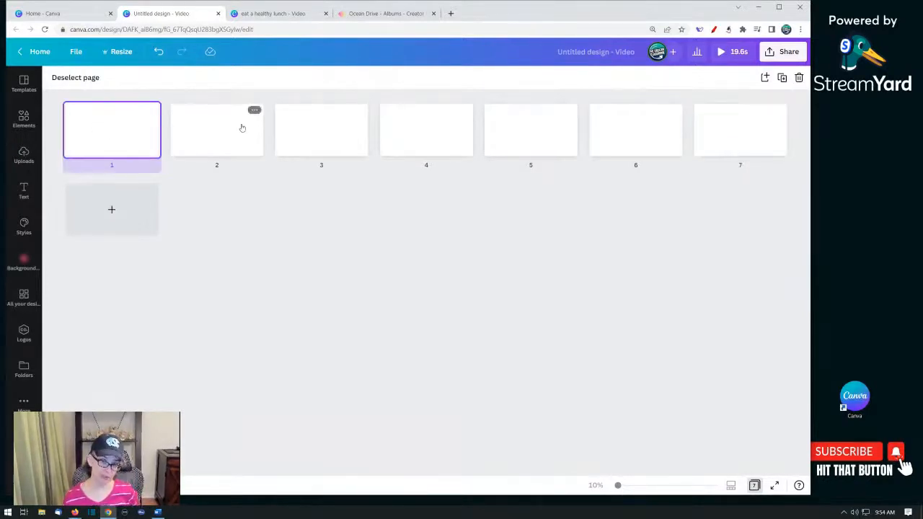
left_click(212, 137)
left_click(321, 137)
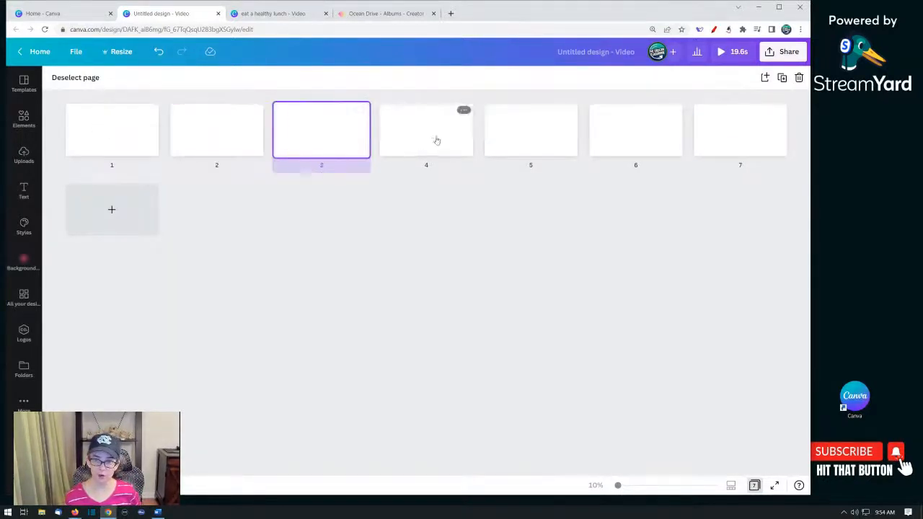
left_click(434, 138)
left_click(547, 142)
left_click(635, 142)
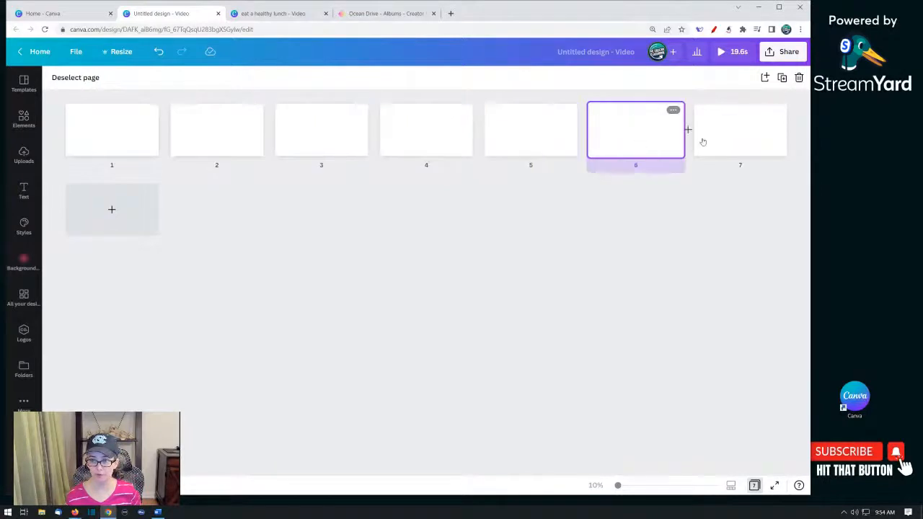
left_click(720, 140)
- Add a blank eighth page, then open the transition settings between the first and second pages in the timeline
left_click(112, 209)
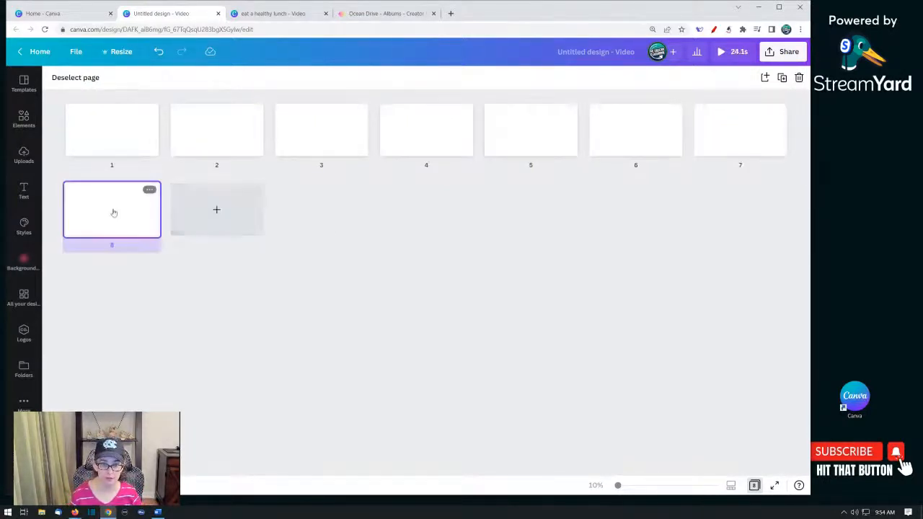
left_click(754, 485)
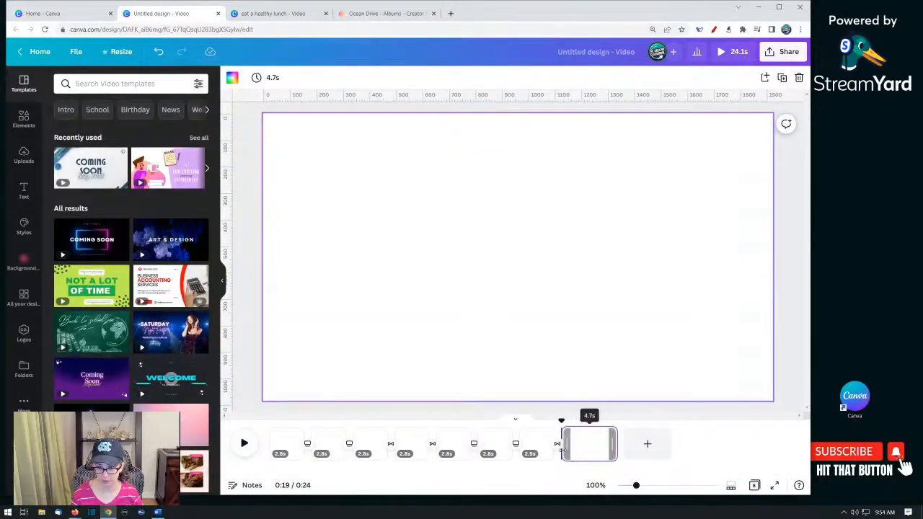
left_click(292, 452)
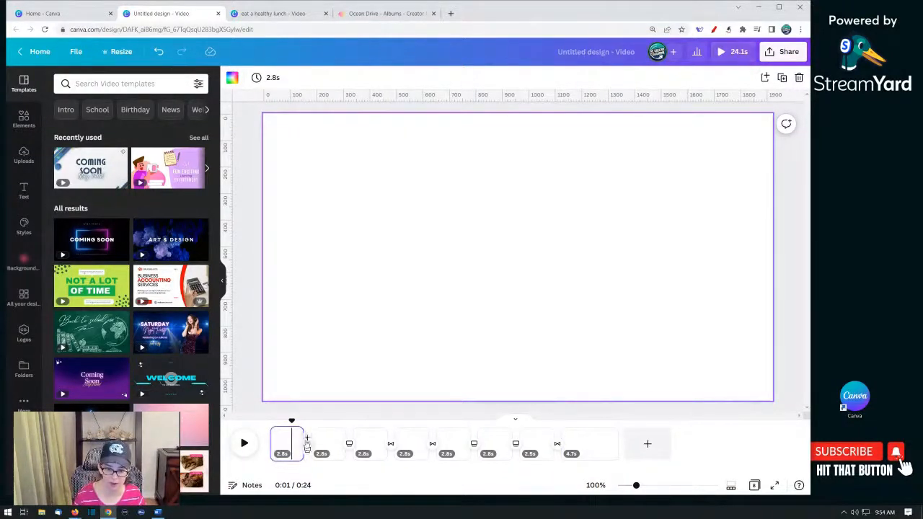
left_click(306, 445)
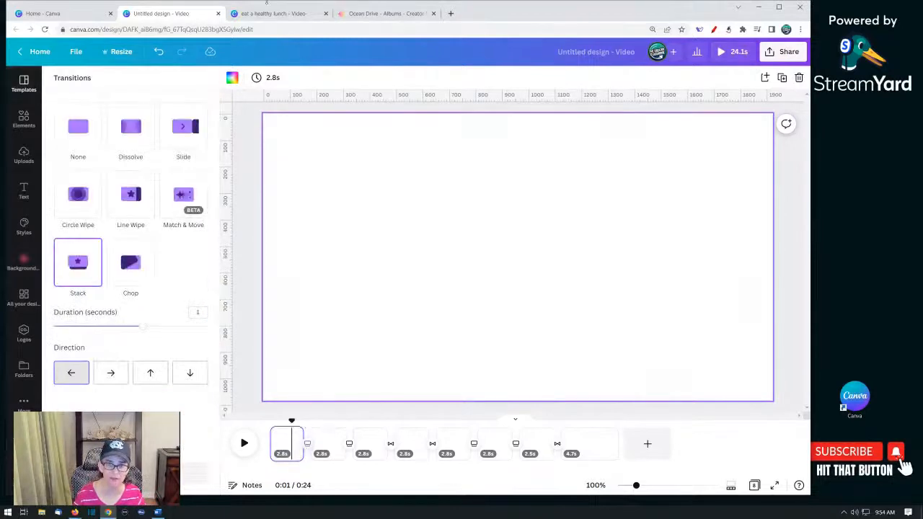
- Switch to the 'eat a healthy lunch' design and review its final pages and music track
left_click(265, 13)
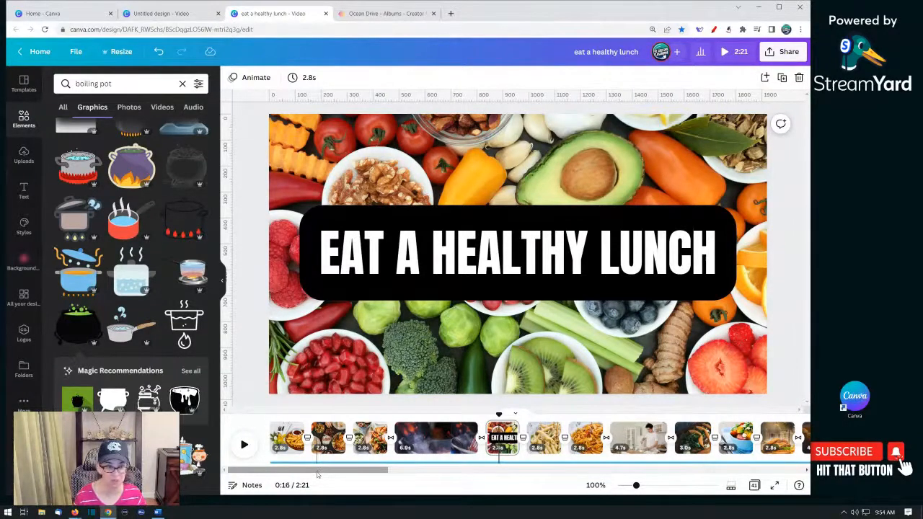
left_click_drag(319, 474, 763, 465)
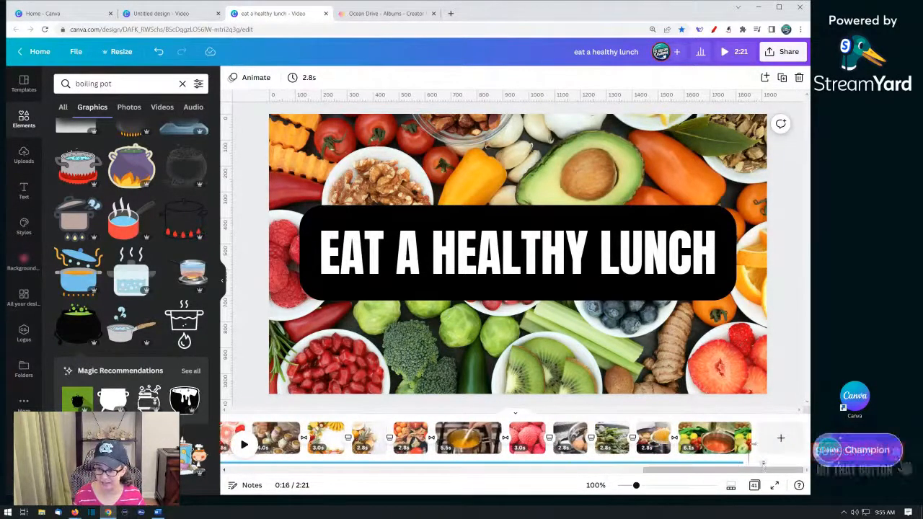
left_click(653, 440)
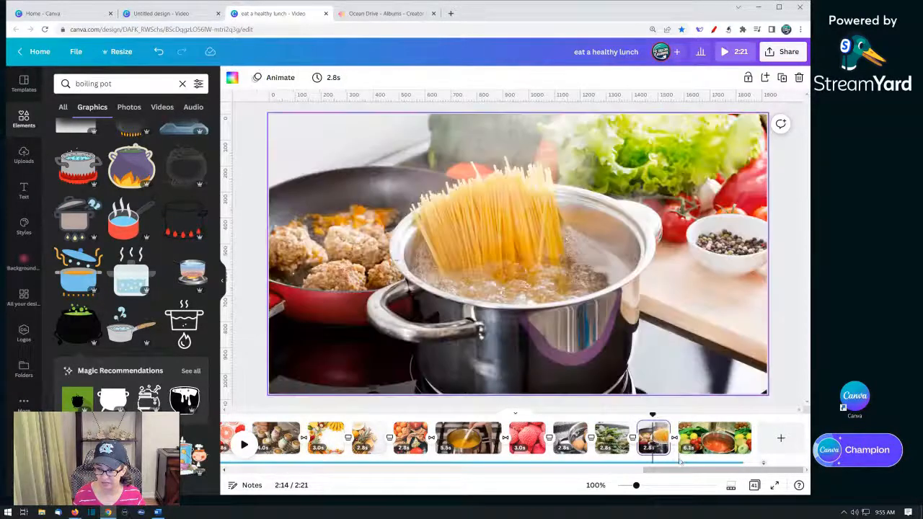
left_click(672, 464)
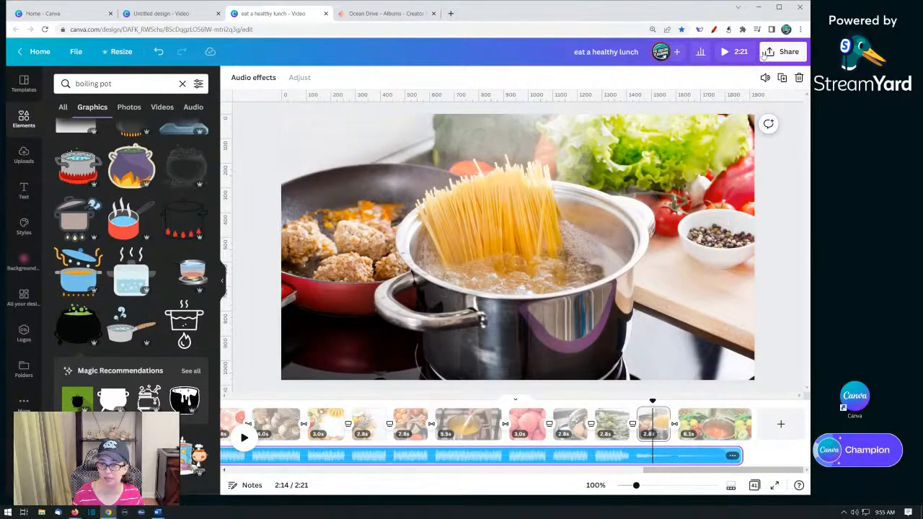
- Download the 'eat a healthy lunch' design as an MP4 video with all pages, then return to the Canva Home tab
left_click(775, 52)
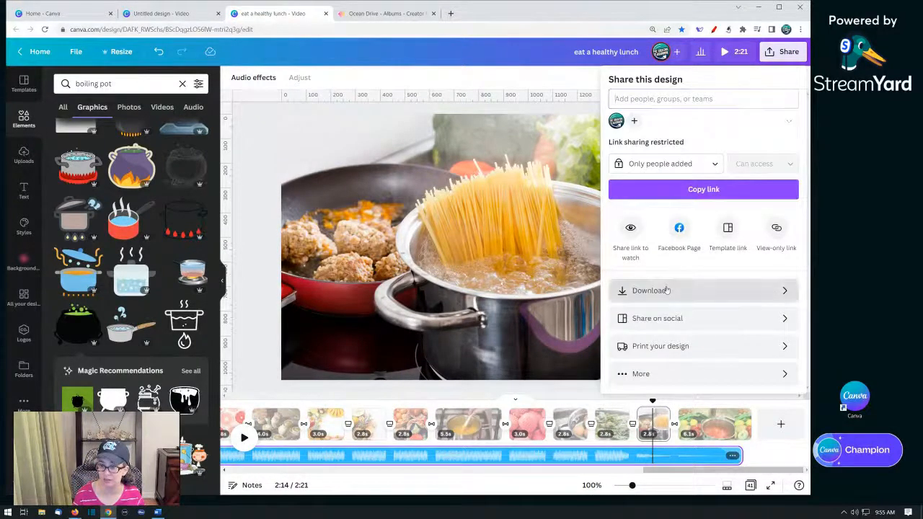
left_click(667, 290)
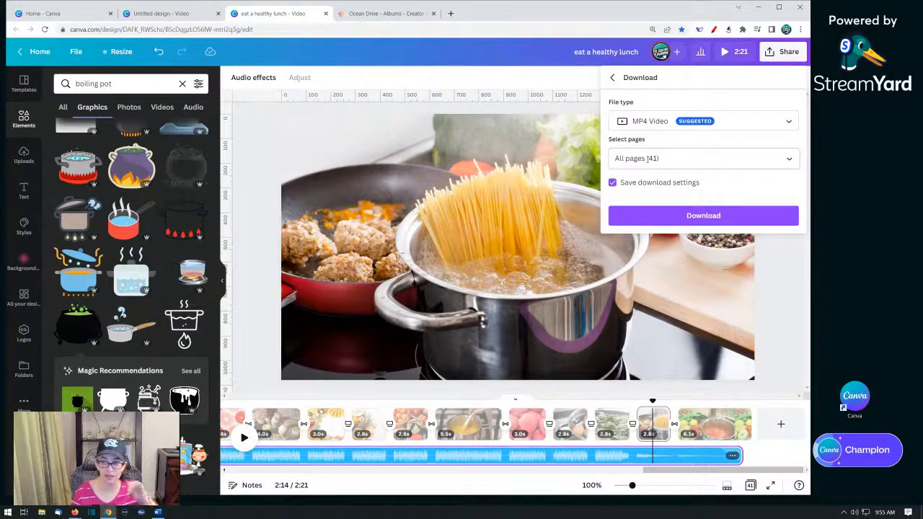
left_click(666, 220)
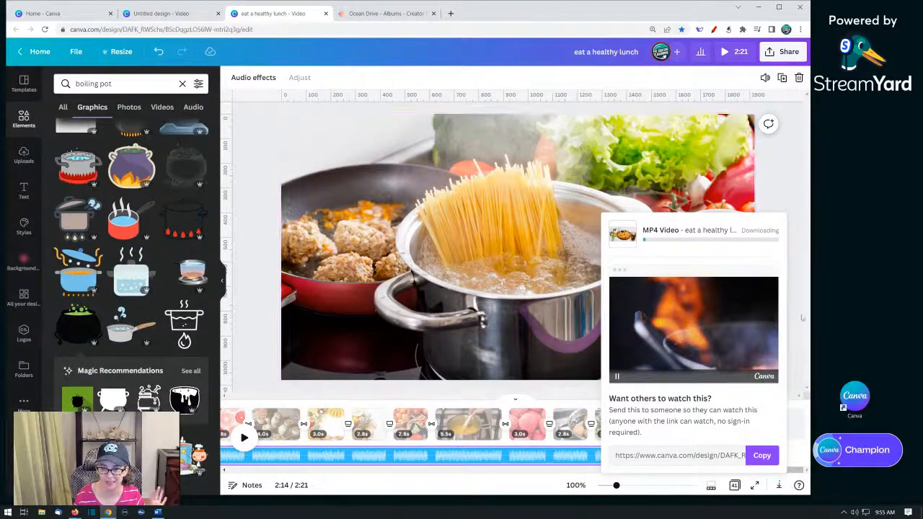
left_click(61, 13)
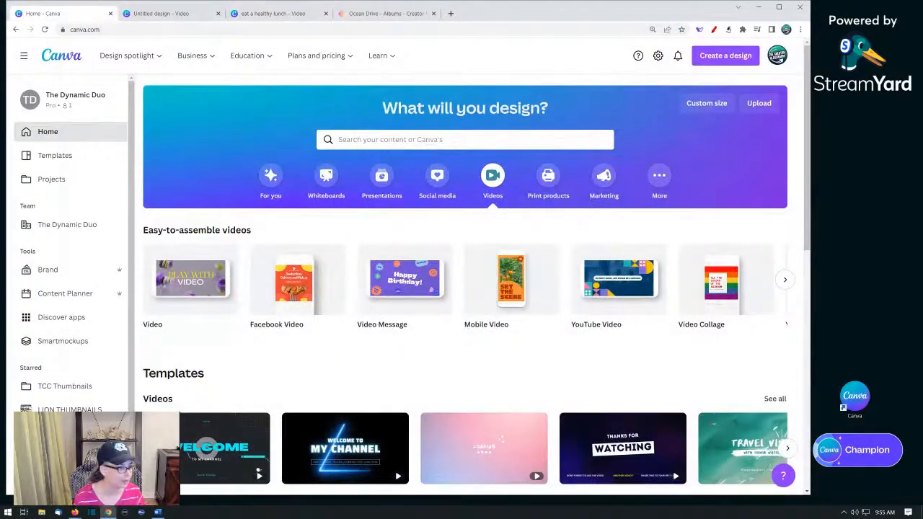
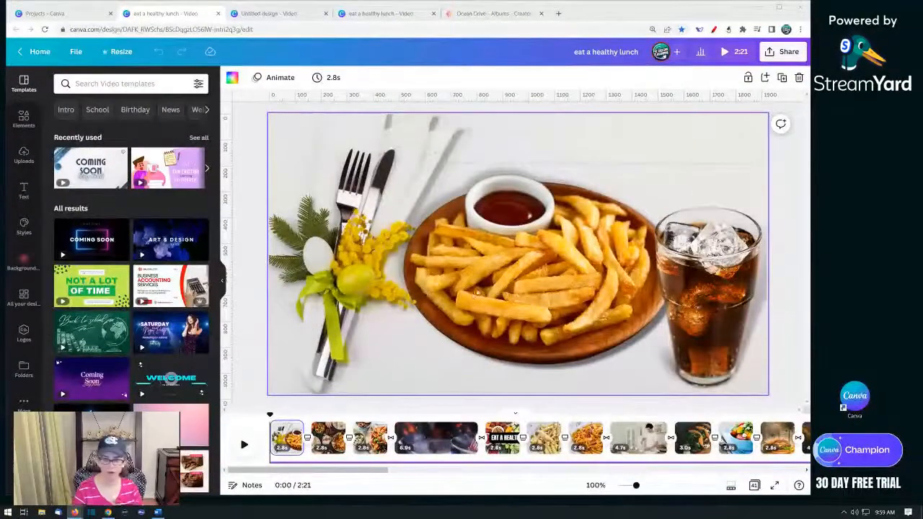
- Switch to grid view and select pages in groups of three (1–3, 5–7, 9–11), then return to the timeline
left_click(291, 453)
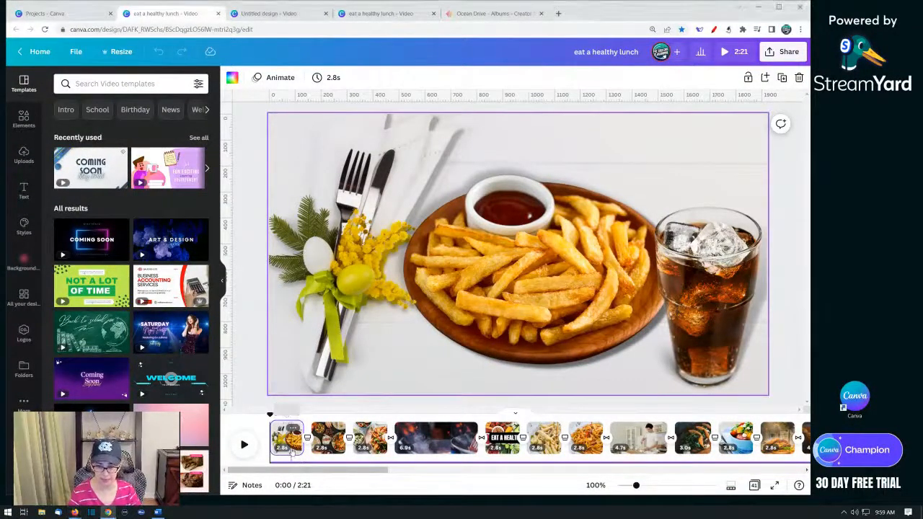
left_click(754, 487)
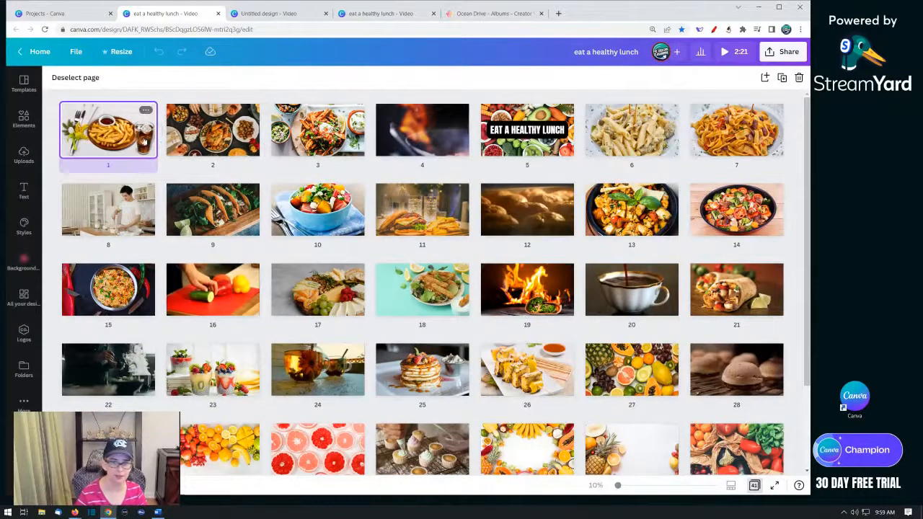
left_click(329, 142, "shift")
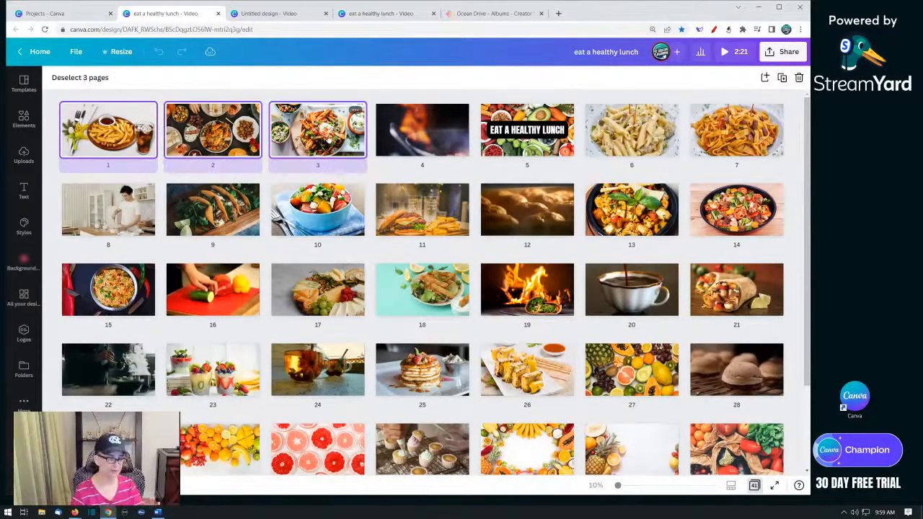
left_click(422, 142)
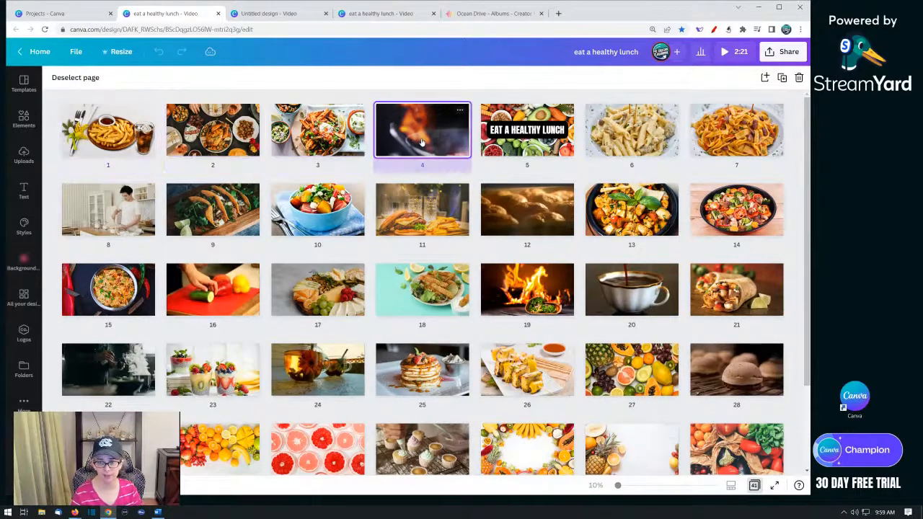
left_click(526, 140)
left_click(735, 144, "shift")
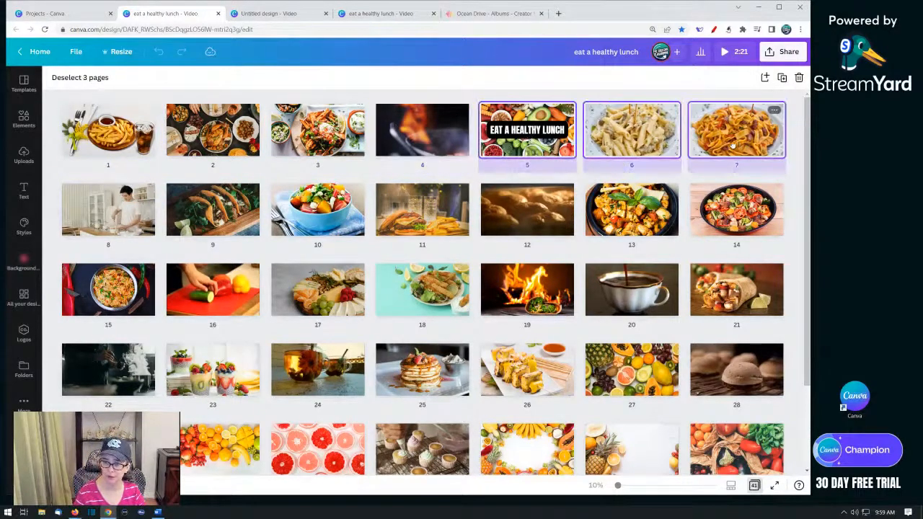
left_click(115, 225)
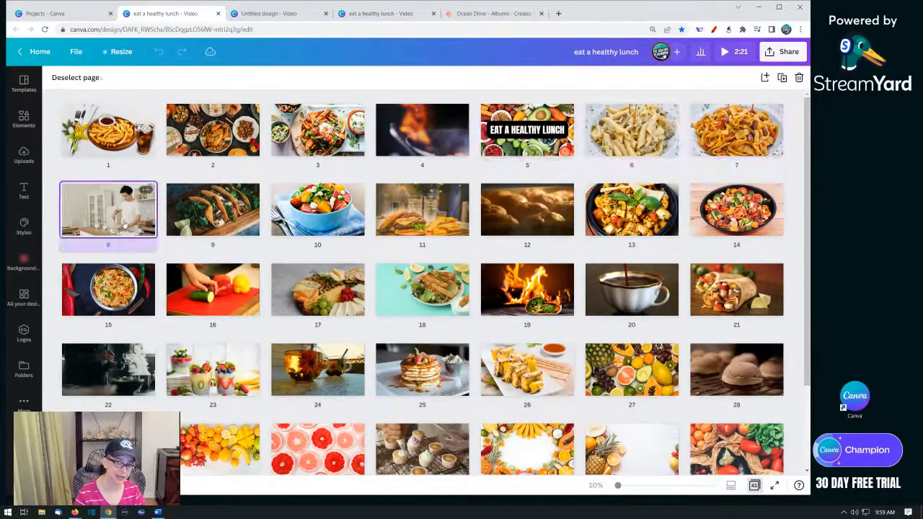
left_click(201, 222)
left_click(410, 224, "shift")
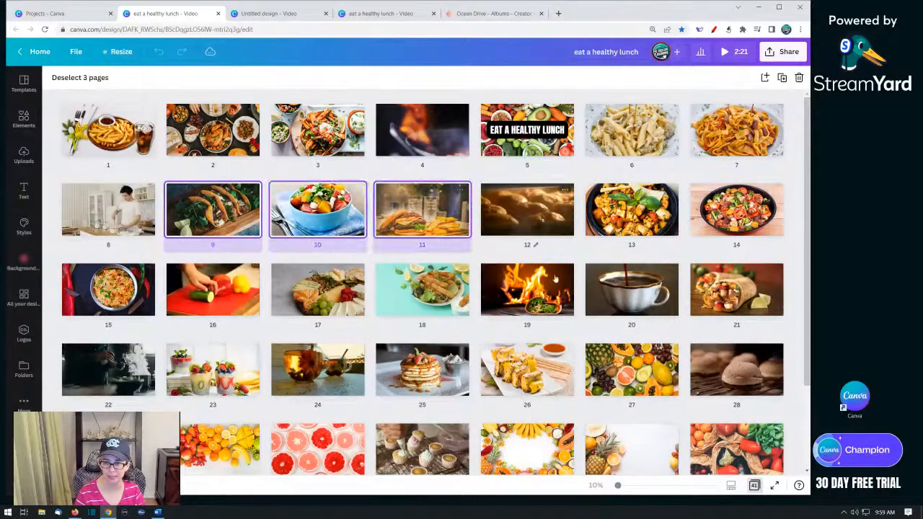
scroll(555, 278, "down", 3)
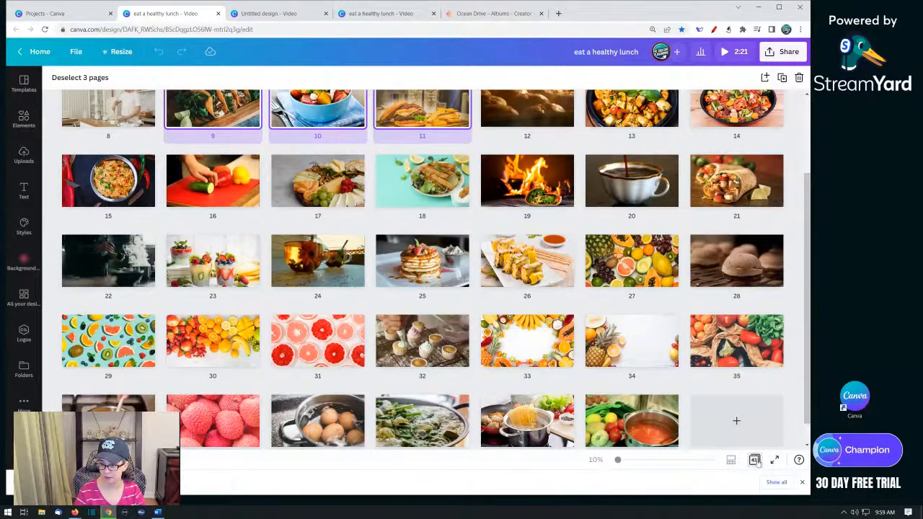
left_click(755, 460)
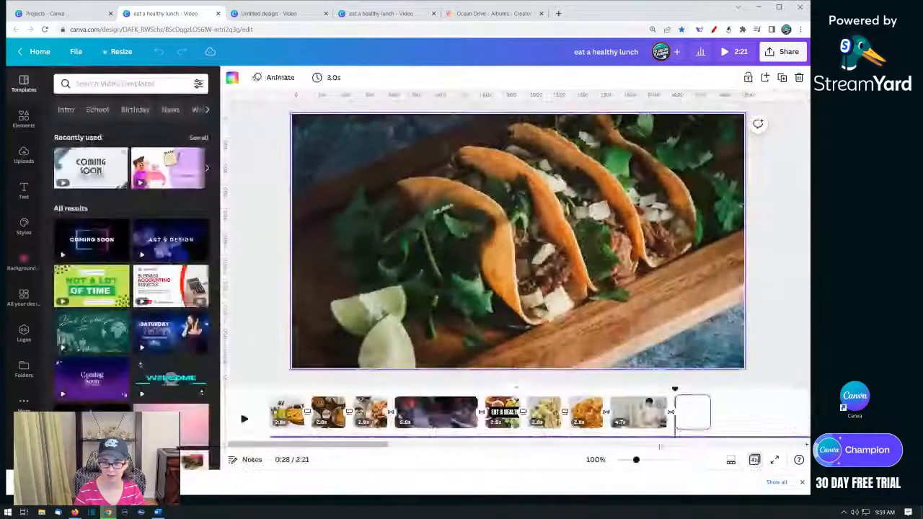
- Inspect the transition between the first two pages and browse the clips along the timeline
left_click(296, 411)
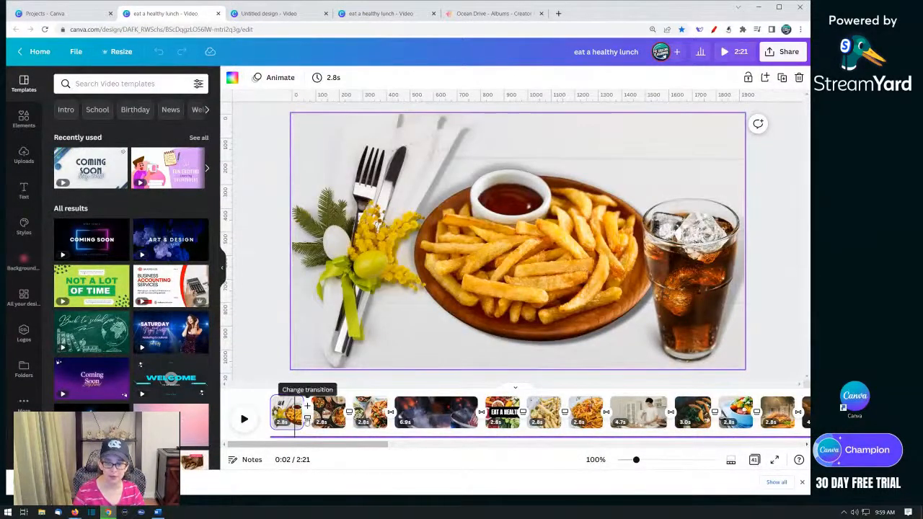
left_click(308, 417)
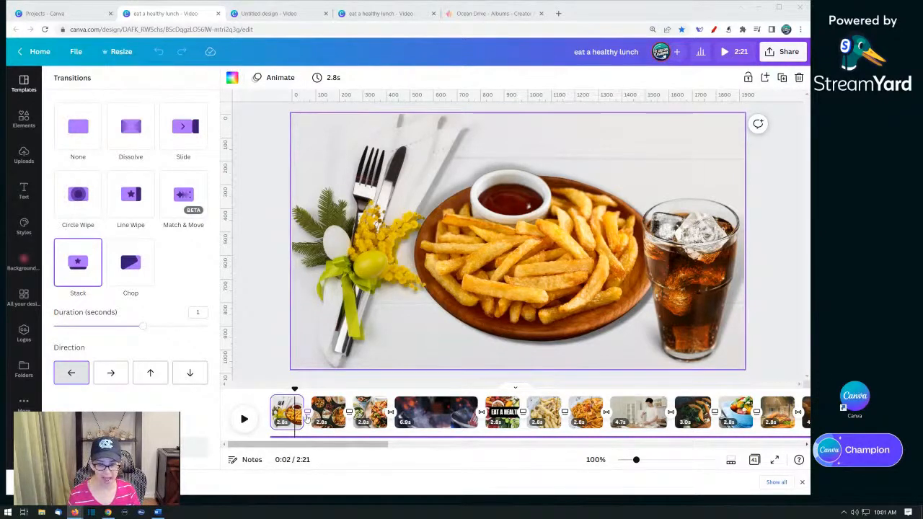
left_click(373, 421)
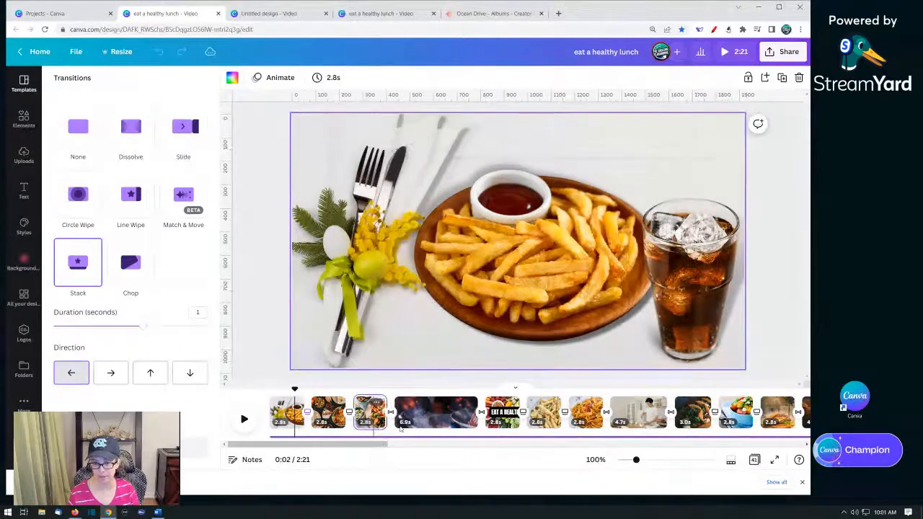
left_click(403, 425)
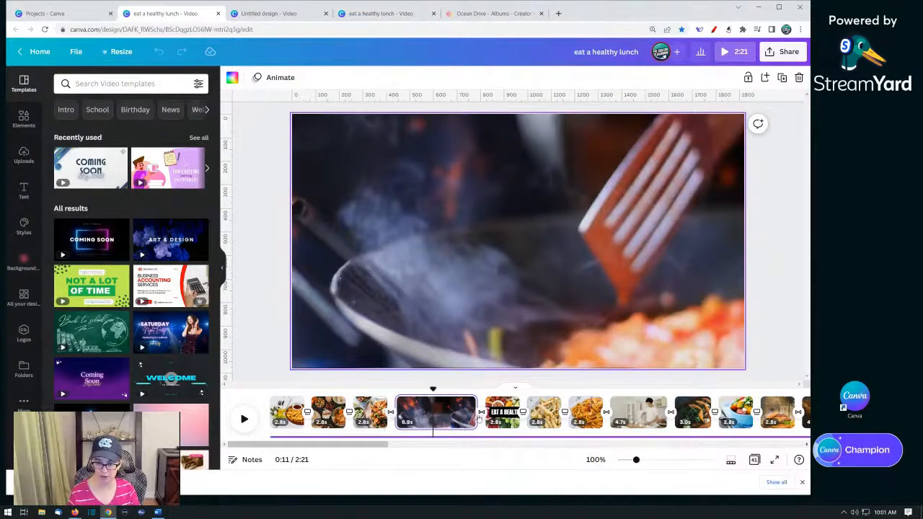
left_click_drag(387, 448, 437, 448)
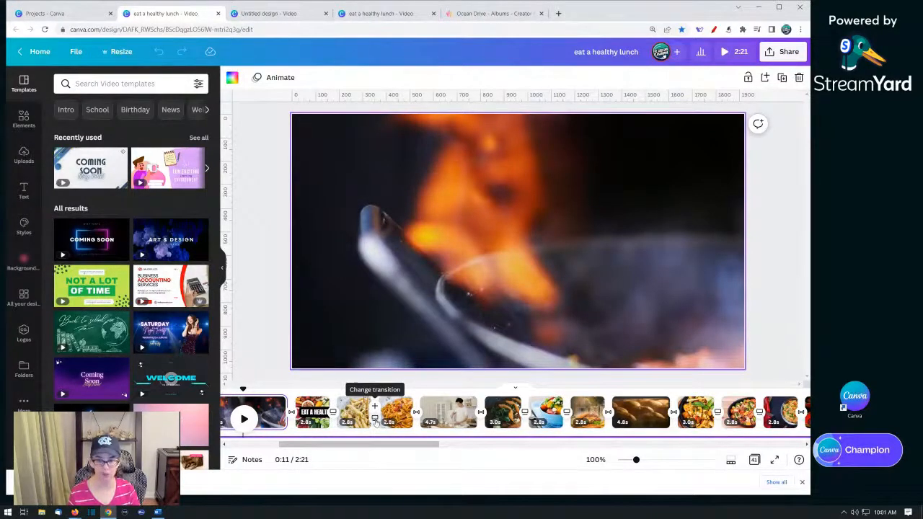
left_click(430, 422)
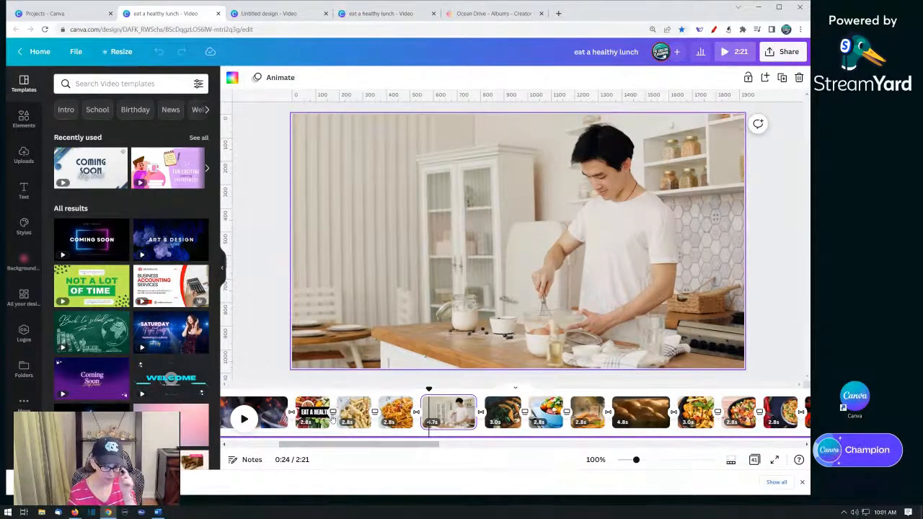
left_click(801, 485)
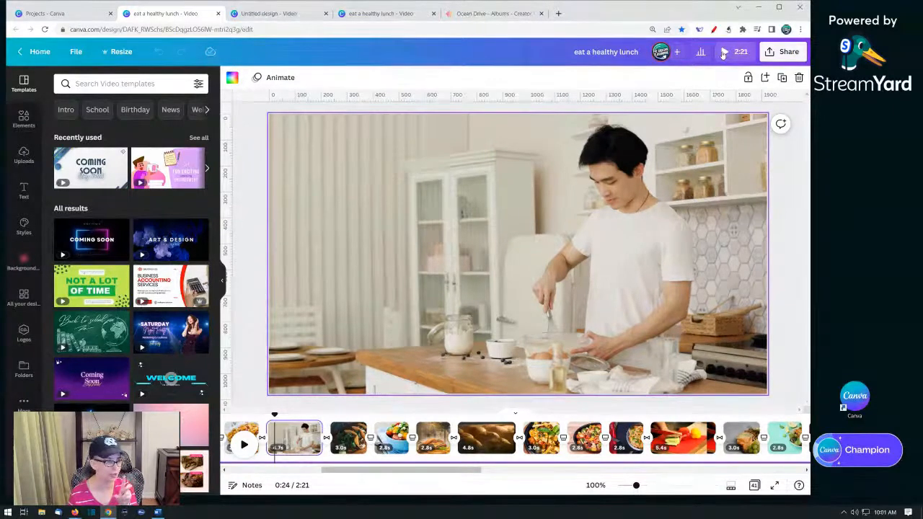
- Play the video in full-screen preview, then close the preview
left_click(724, 53)
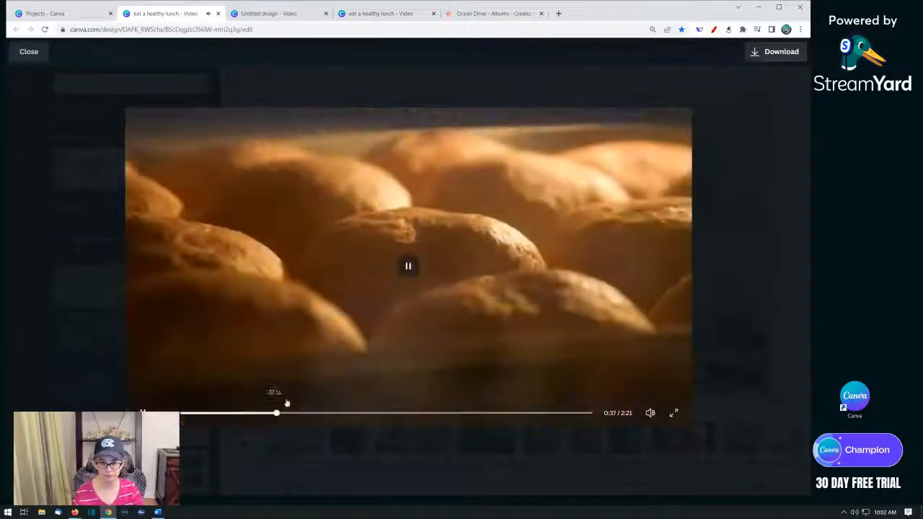
mouse_move(655, 418)
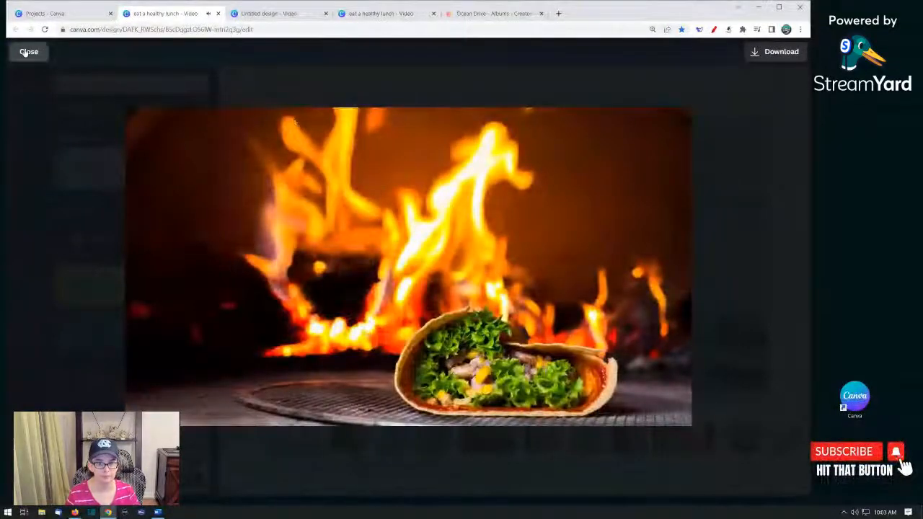
left_click(26, 53)
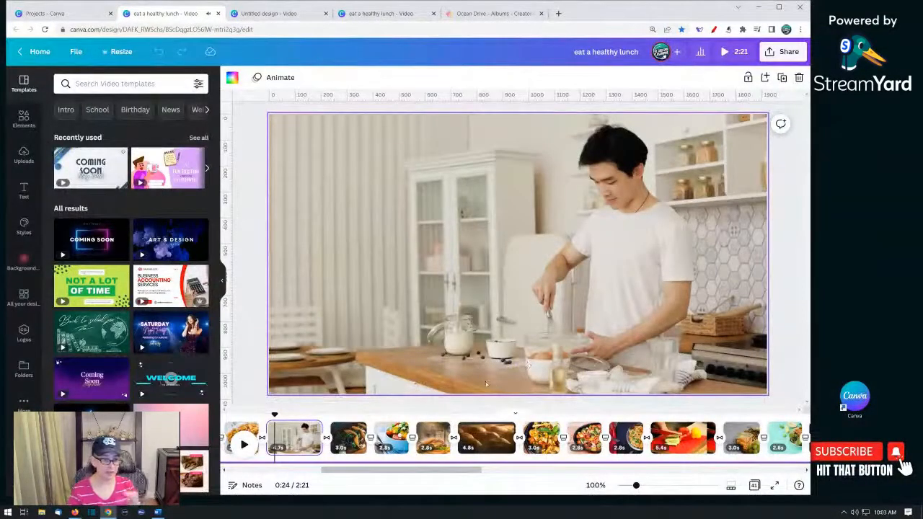
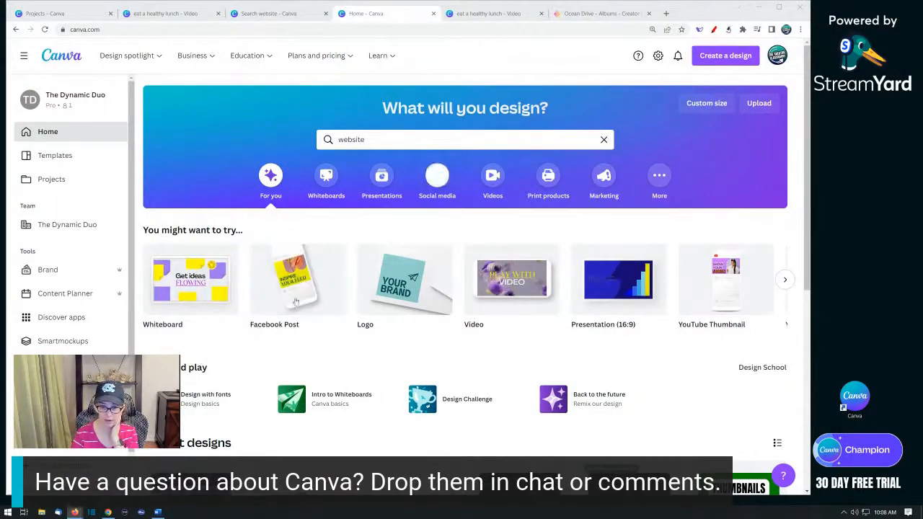
- Create a new Instagram Post (Square) design from the Social media category
left_click(442, 186)
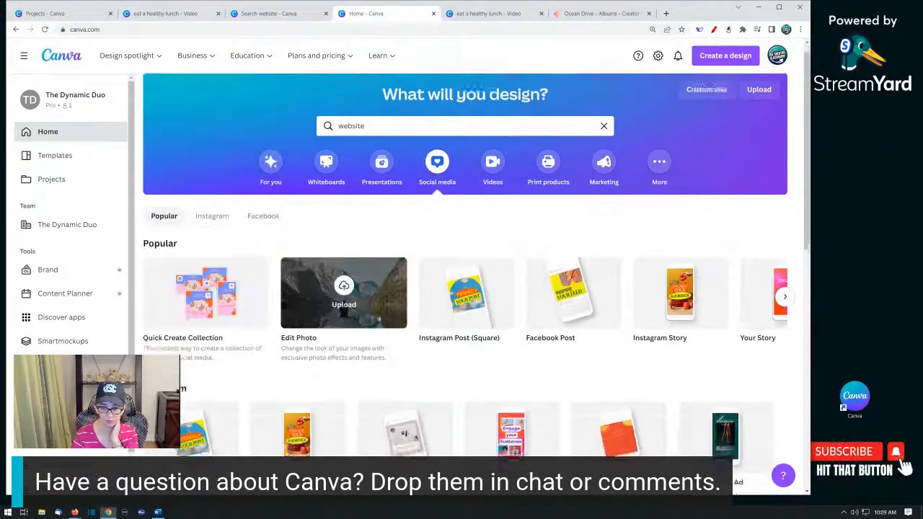
scroll(440, 339, "down", 1)
left_click(460, 267)
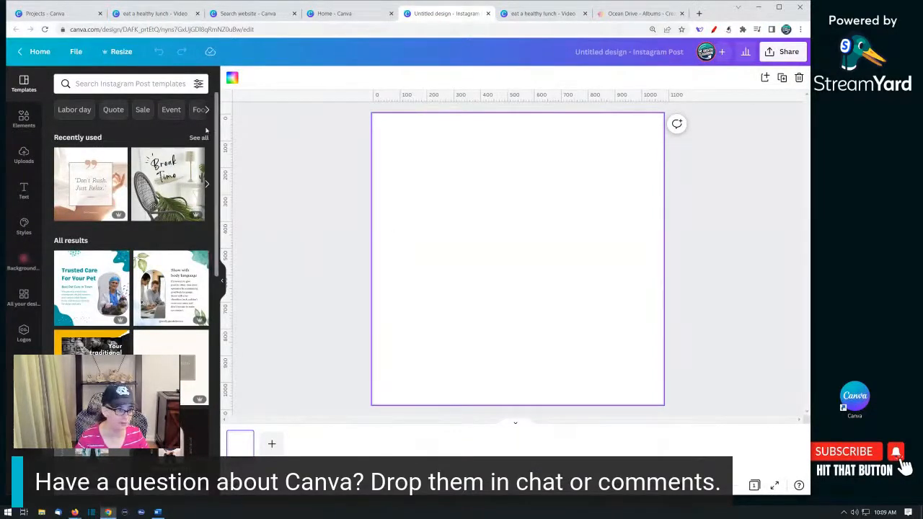
- Browse the Elements collections and open the Cool Neon Chrome Shapes collection
left_click(25, 118)
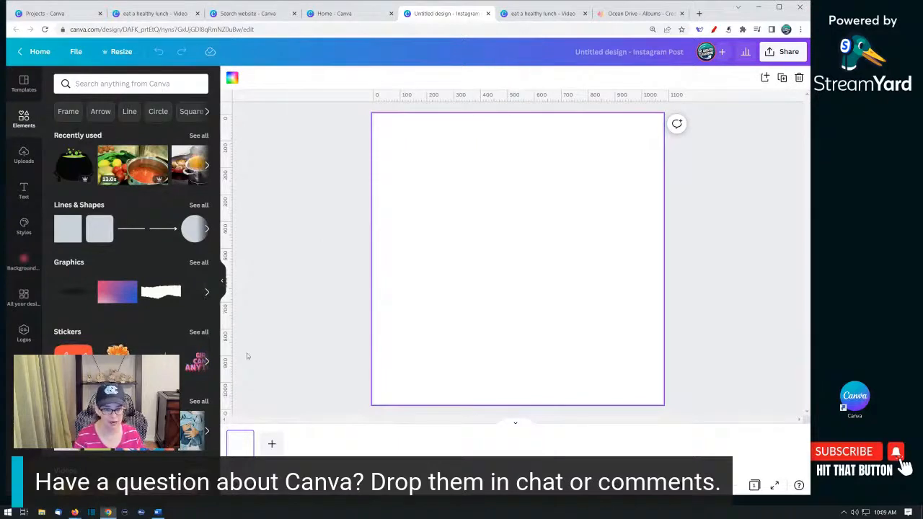
scroll(173, 360, "down", 2)
scroll(180, 342, "down", 5)
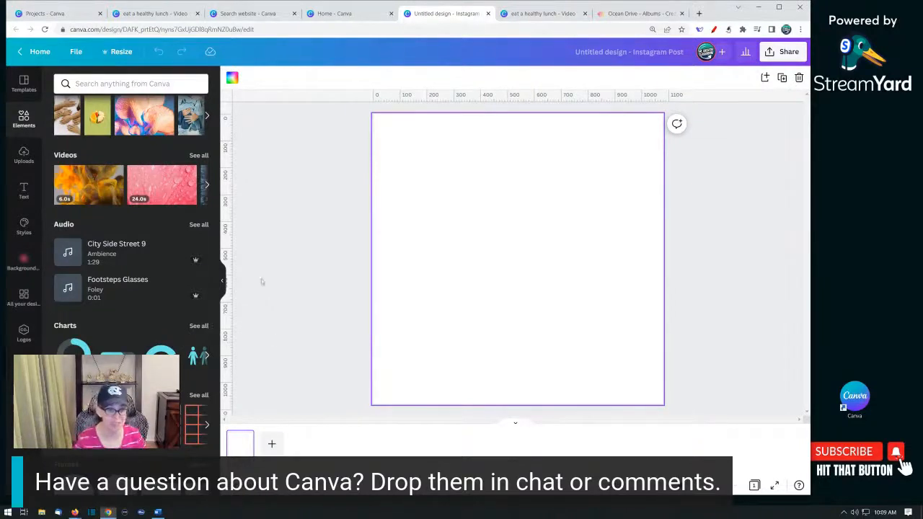
scroll(219, 336, "down", 1)
scroll(219, 336, "down", 6)
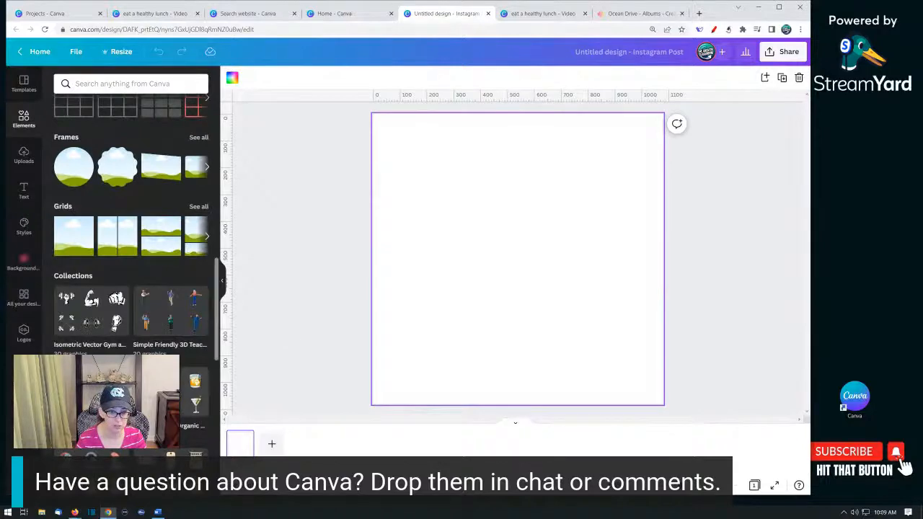
scroll(217, 336, "down", 3)
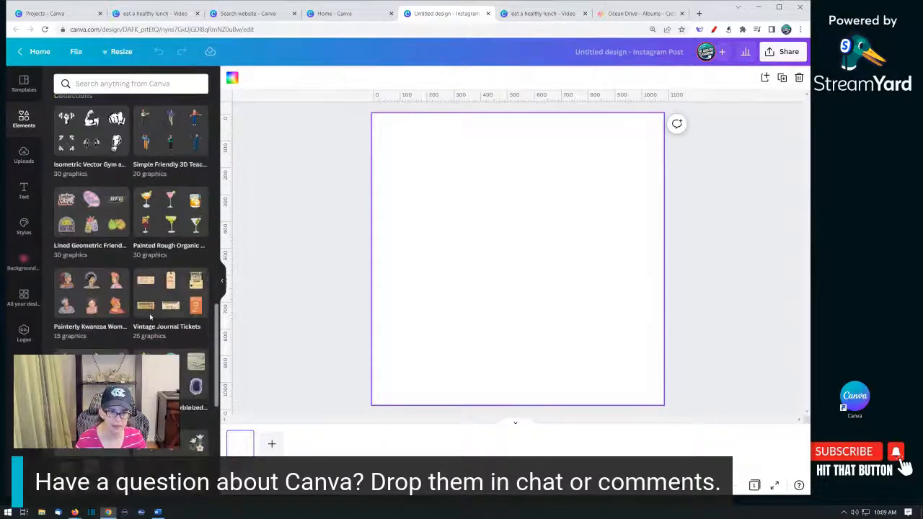
scroll(150, 317, "down", 6)
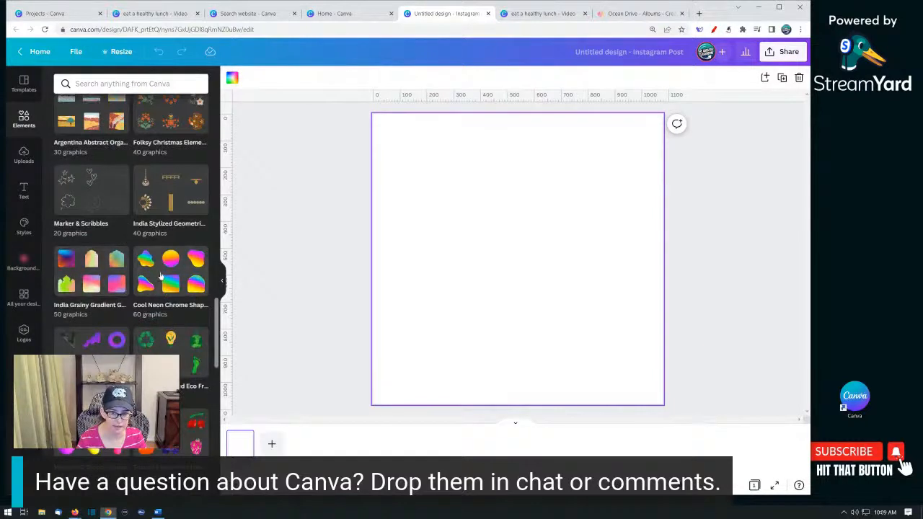
scroll(169, 283, "down", 1)
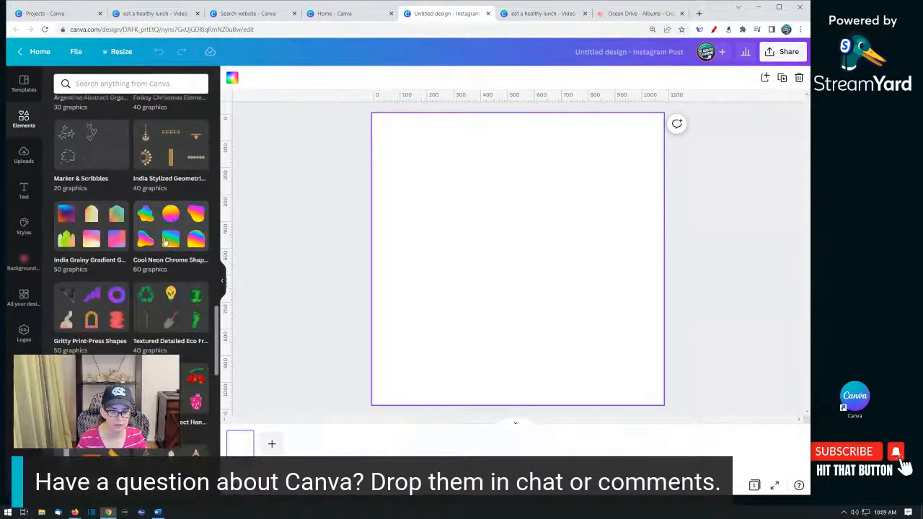
left_click(166, 243)
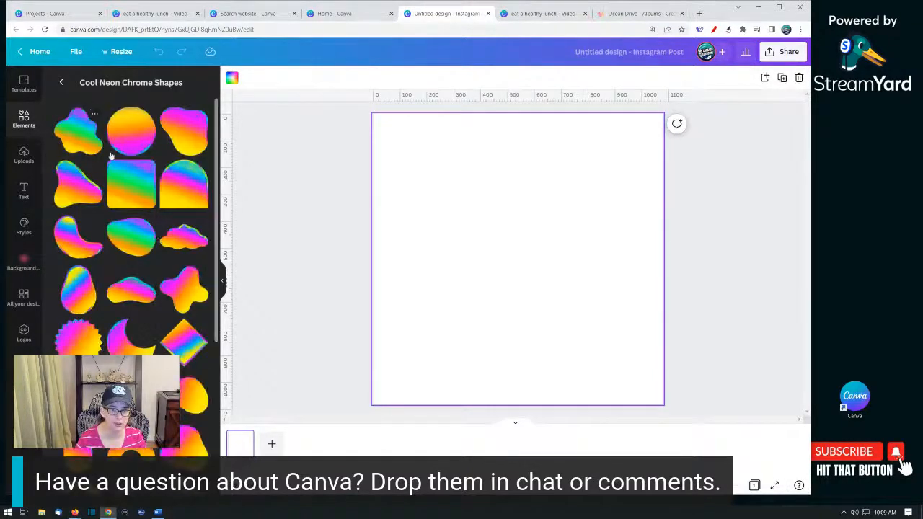
- Add the neon chrome moon shape to the page and nudge it into place
scroll(160, 246, "down", 2)
scroll(161, 247, "down", 1)
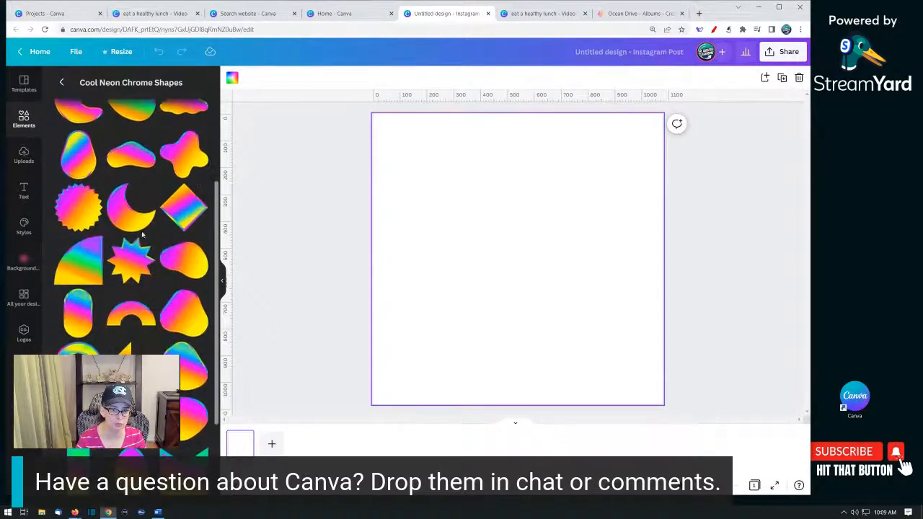
left_click(125, 212)
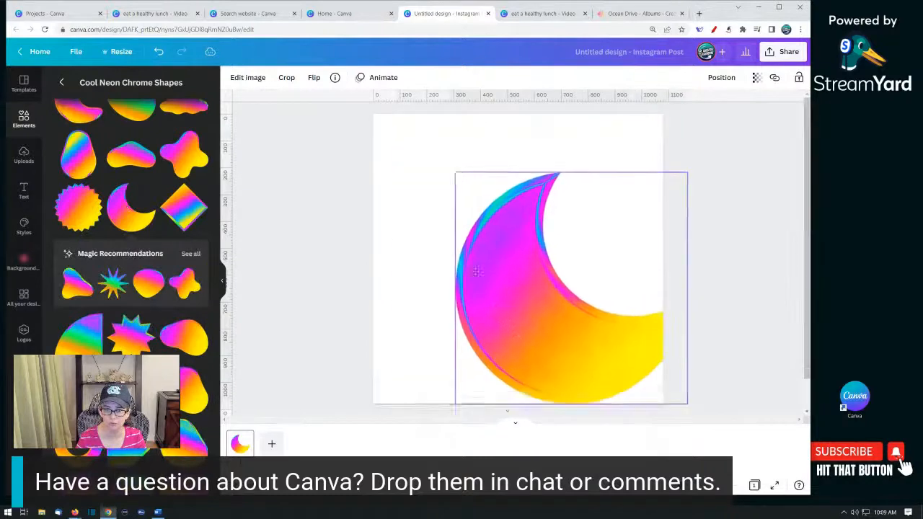
left_click_drag(469, 260, 476, 281)
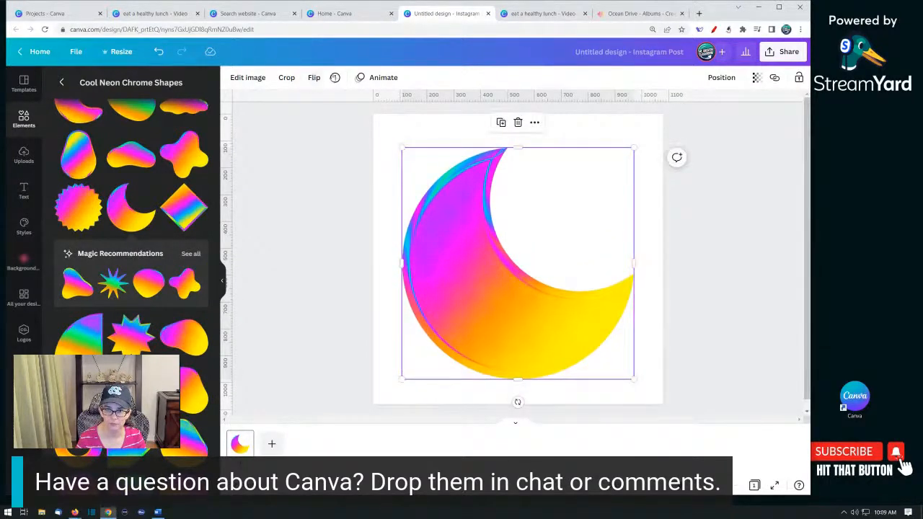
- Show the moon graphic's info with all its keywords and search elements for futuristic
left_click(334, 78)
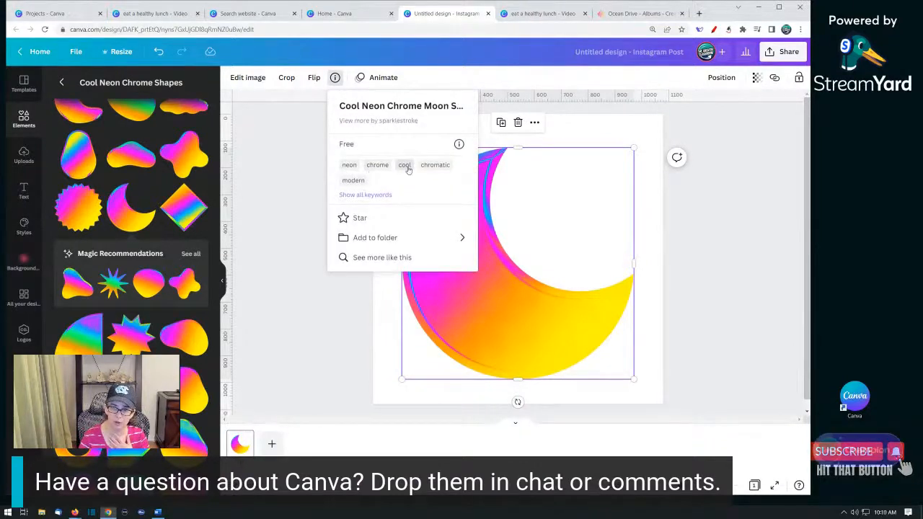
left_click(358, 196)
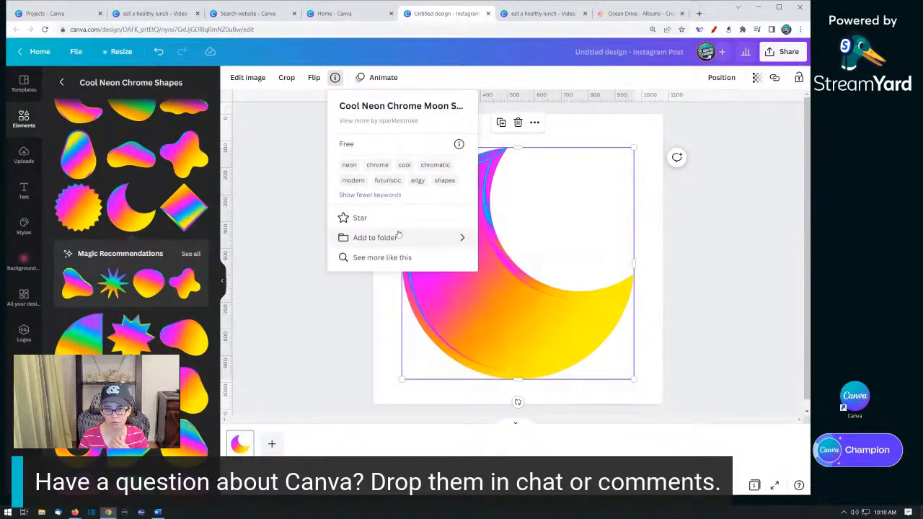
left_click(382, 187)
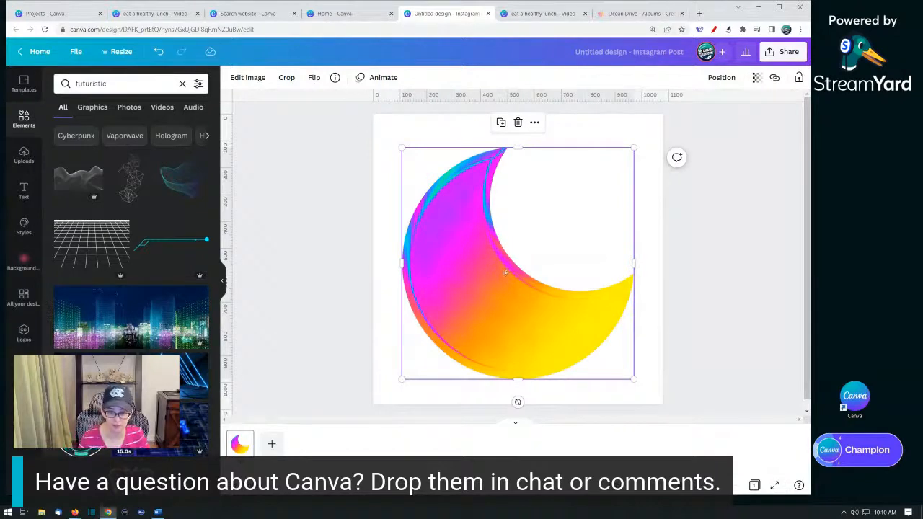
- Search elements for the chromatic keyword, delete the moon, and try a chrome cylinder graphic before deleting it
left_click(334, 77)
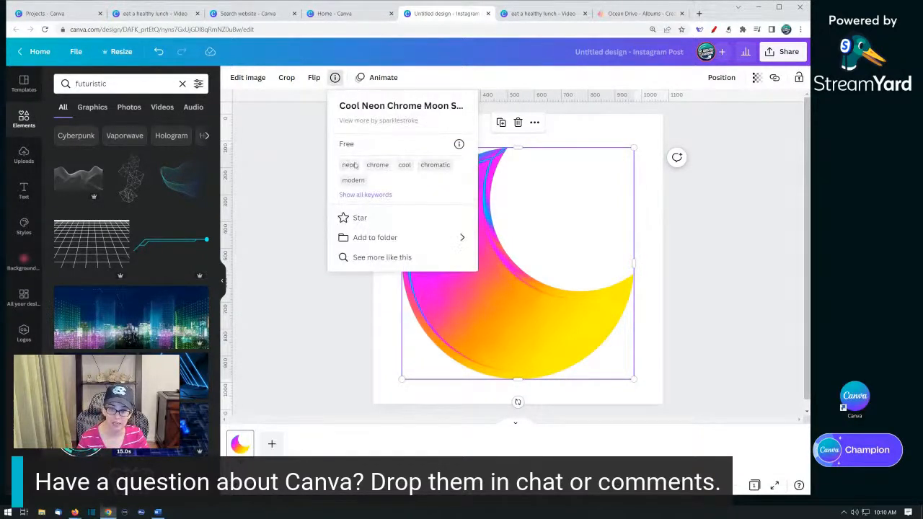
left_click(434, 166)
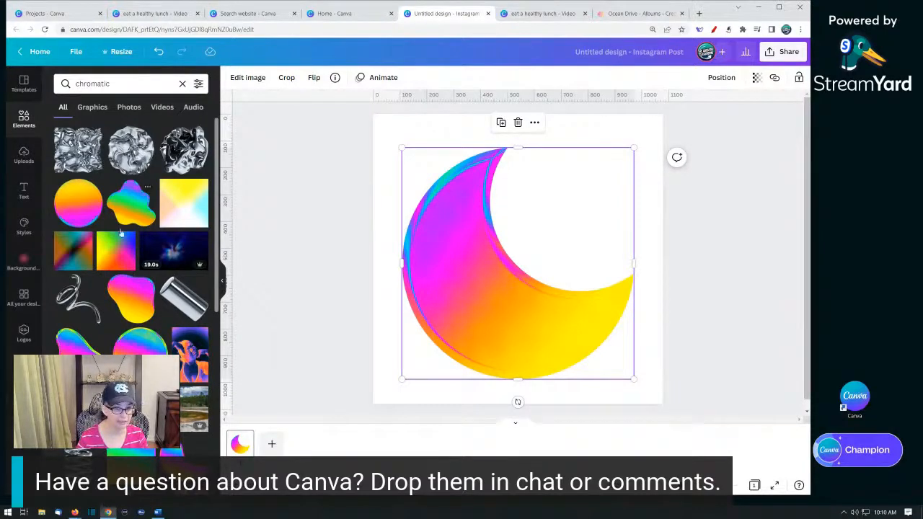
scroll(106, 155, "down", 3)
key("Delete")
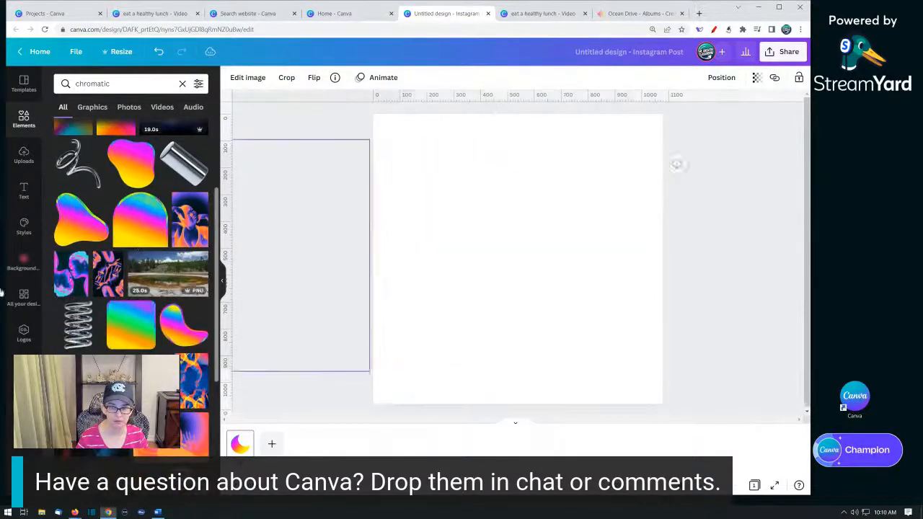
left_click(180, 165)
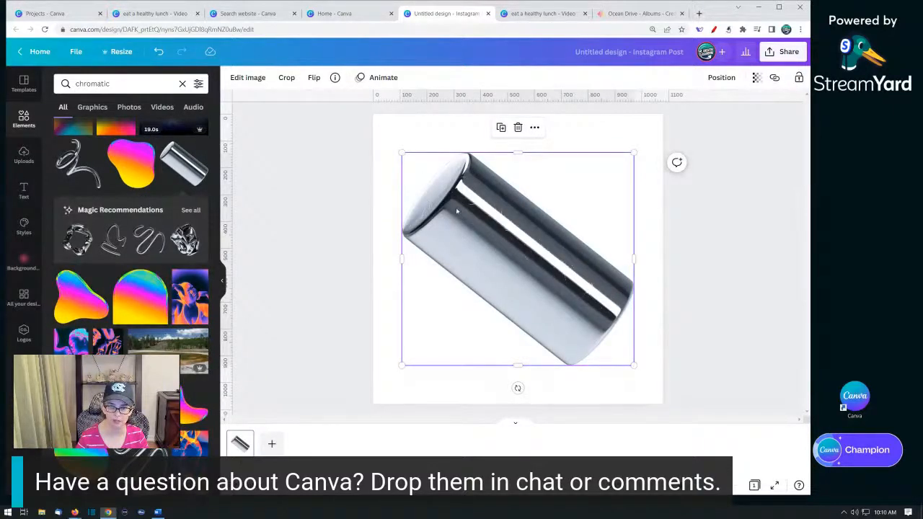
key("Delete")
- Add the rainbow colour wheel graphic from the chromatic results and move it slightly up
scroll(122, 284, "down", 5)
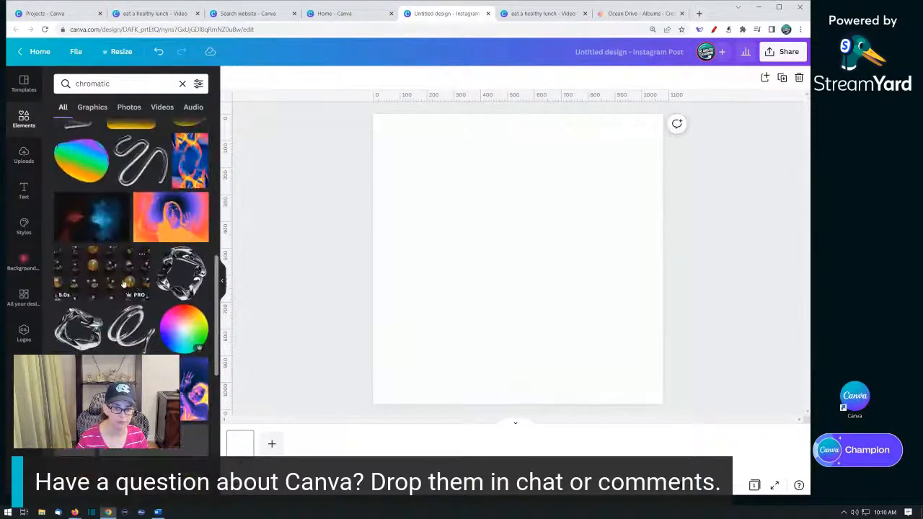
scroll(123, 283, "down", 4)
left_click(184, 154)
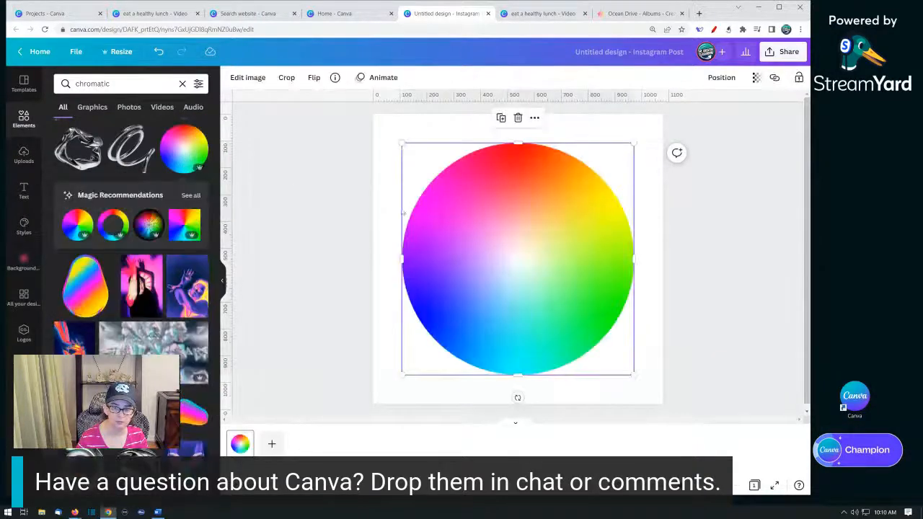
mouse_move(421, 222)
left_mouse_down()
mouse_move(422, 233)
mouse_move(419, 215)
left_mouse_up()
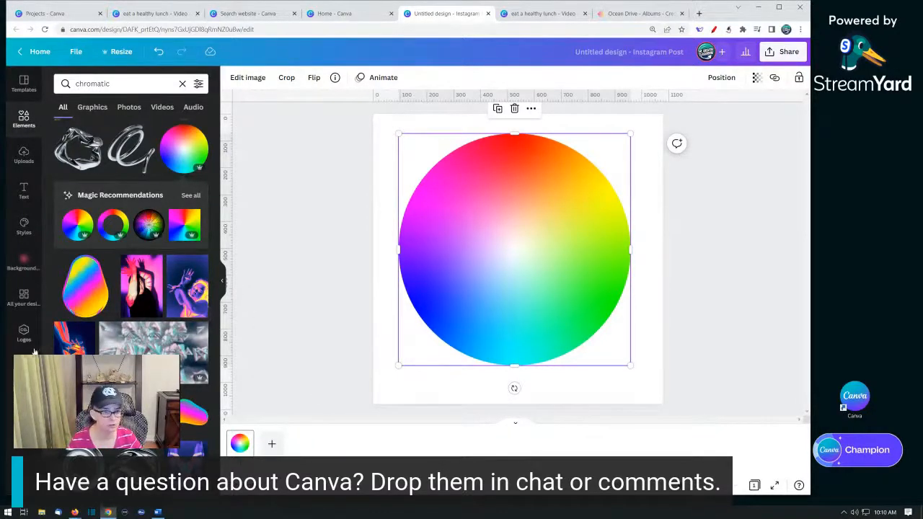
- Add a second page and place the neon chrome half-circle arc from the chromatic results on it
scroll(148, 339, "down", 3)
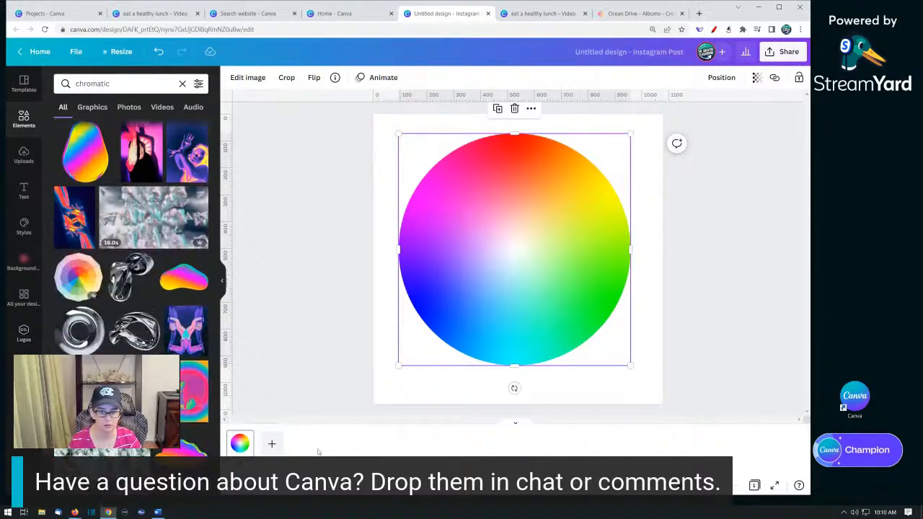
left_click(272, 443)
scroll(130, 252, "down", 3)
scroll(144, 295, "down", 3)
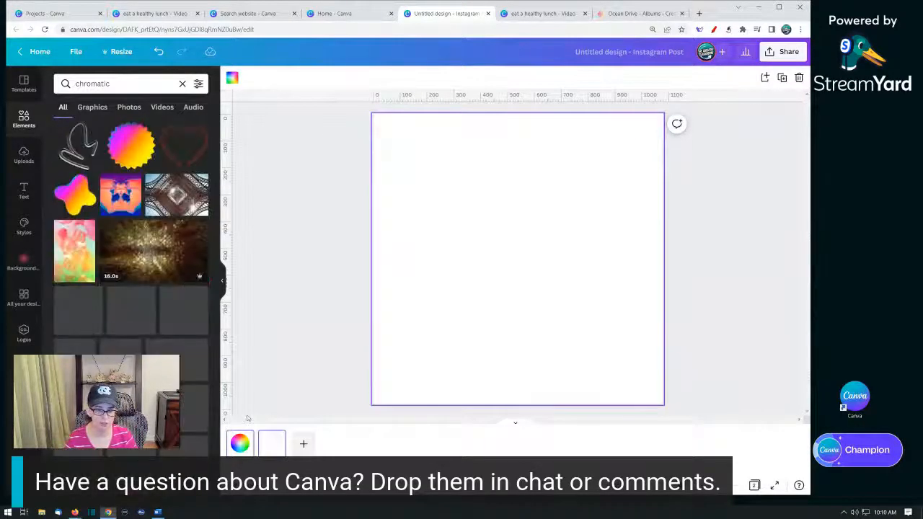
scroll(144, 296, "down", 1)
scroll(144, 296, "down", 1)
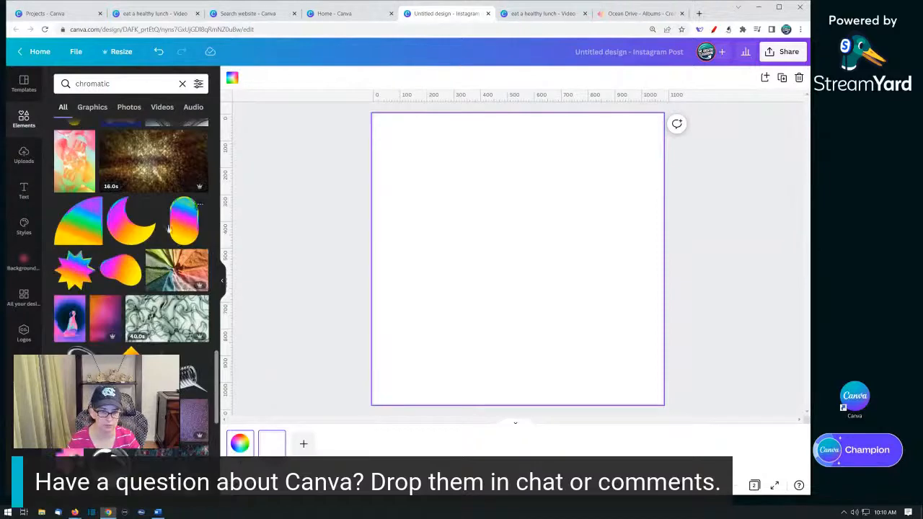
scroll(145, 296, "down", 3)
scroll(130, 289, "down", 1)
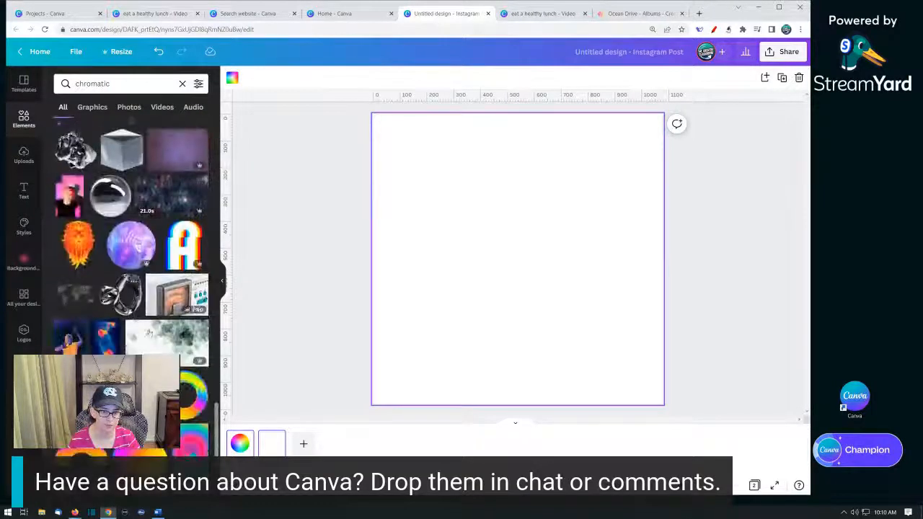
scroll(130, 288, "down", 1)
left_click(79, 345)
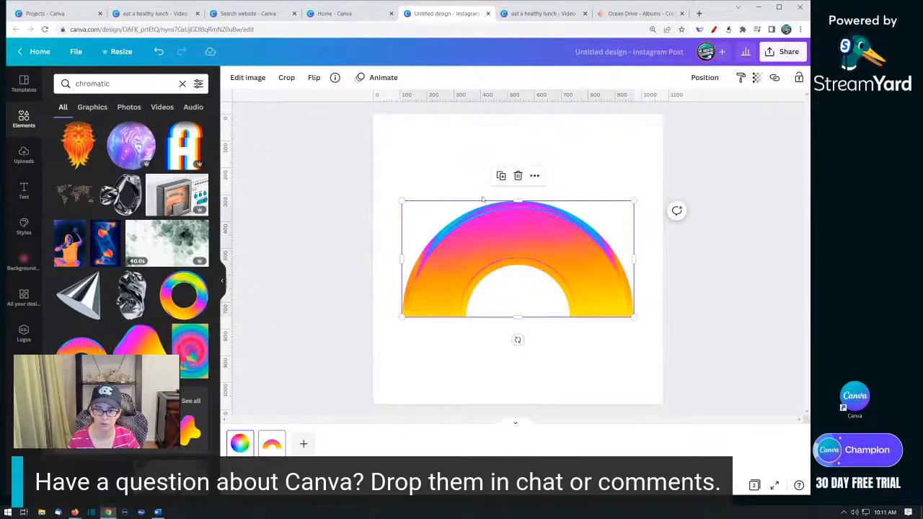
- Add a third page, select the arc on the second page, and search elements for its modern keyword
left_click(303, 444)
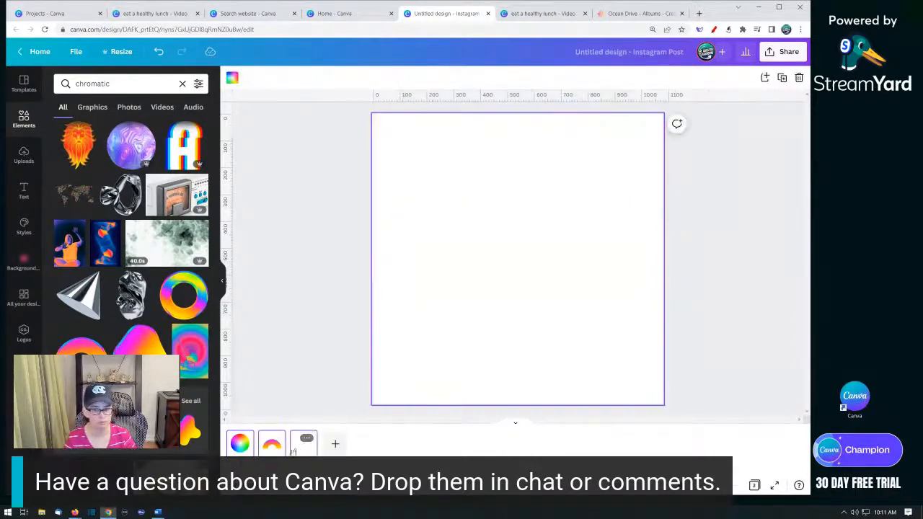
left_click(265, 452)
left_click(464, 260)
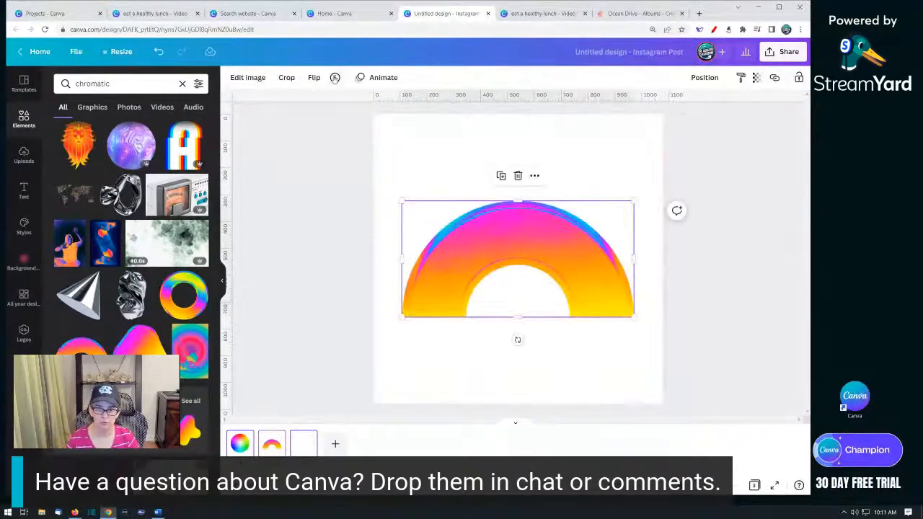
left_click(335, 78)
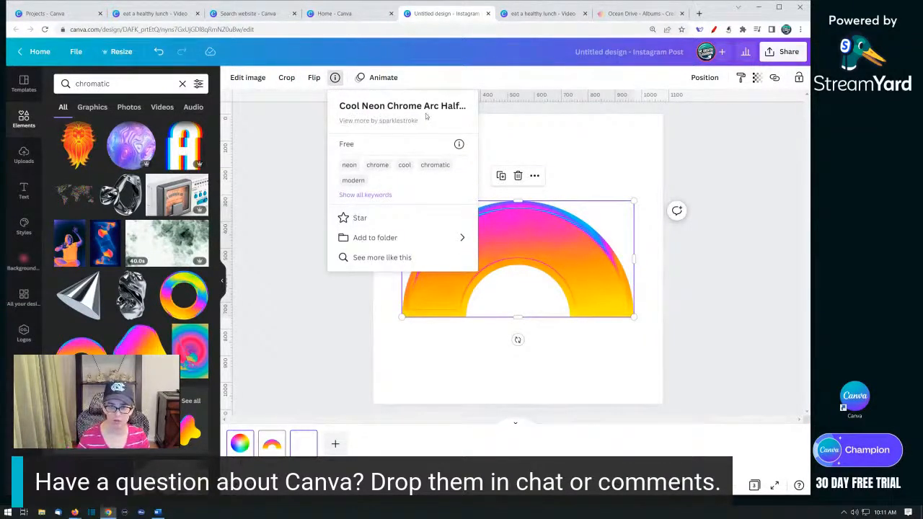
left_click(353, 180)
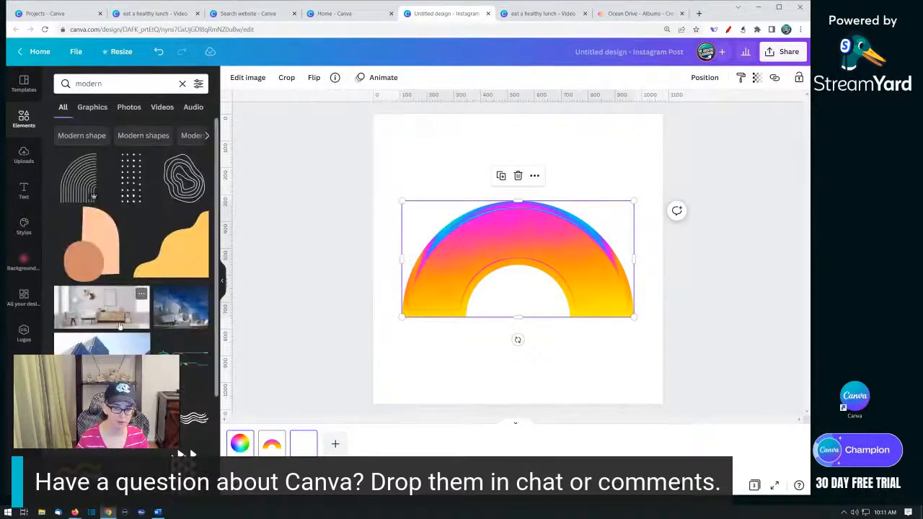
- Browse the modern results and reopen the arc graphic's info panel on the second page
left_click(303, 444)
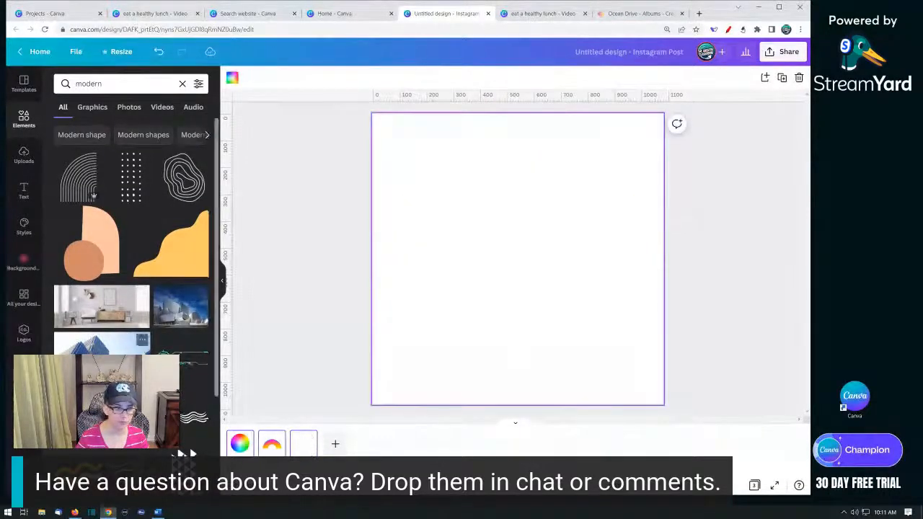
scroll(130, 252, "down", 2)
scroll(129, 253, "down", 5)
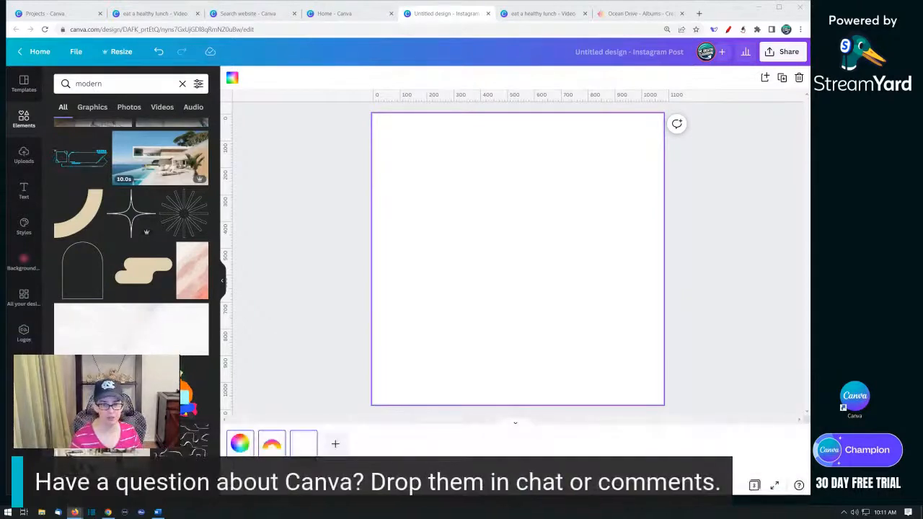
left_click(274, 442)
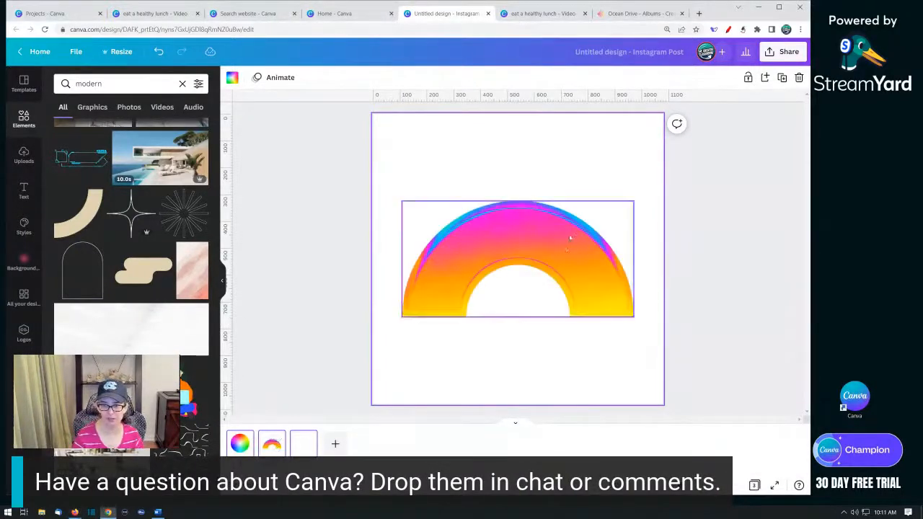
left_click(571, 237)
left_click(336, 78)
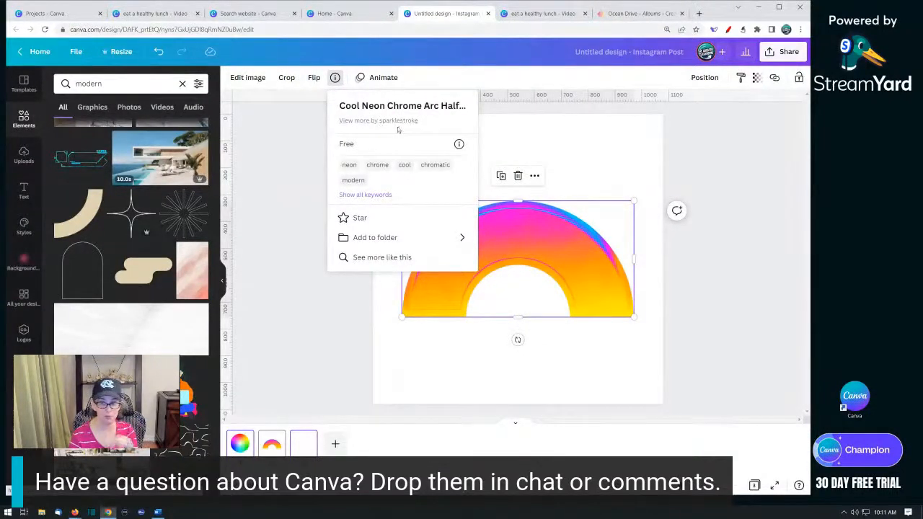
- Browse the elements by the arc's creator, sparklestroke, and remove the arc from the second page
left_click(377, 121)
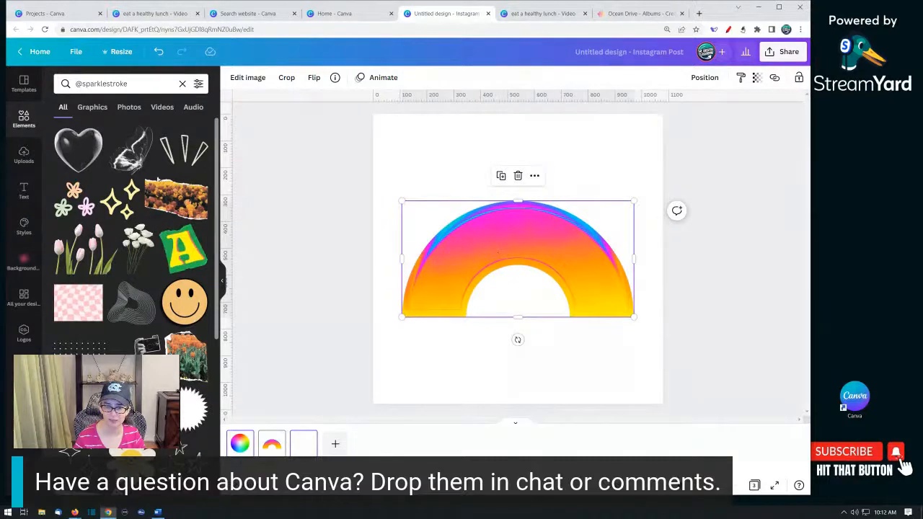
left_click_drag(486, 239, 131, 166)
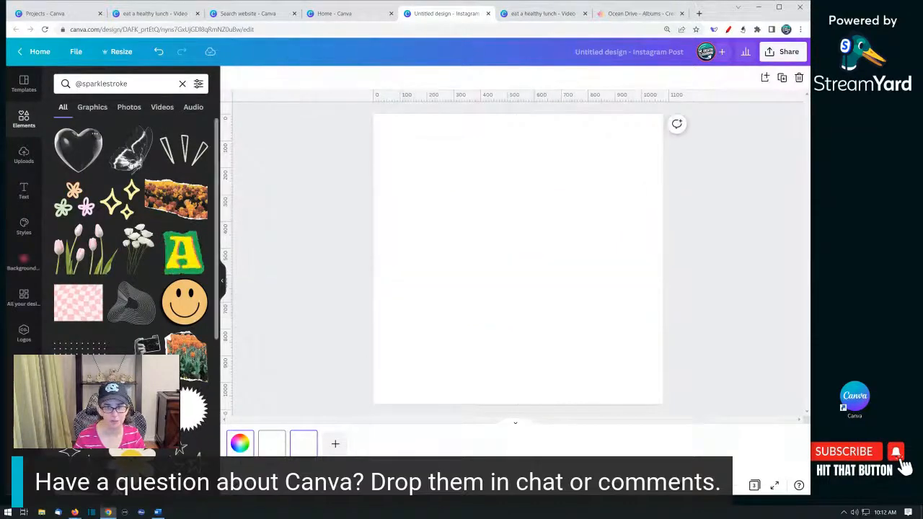
left_click(79, 150)
left_click_drag(526, 224, 20, 155)
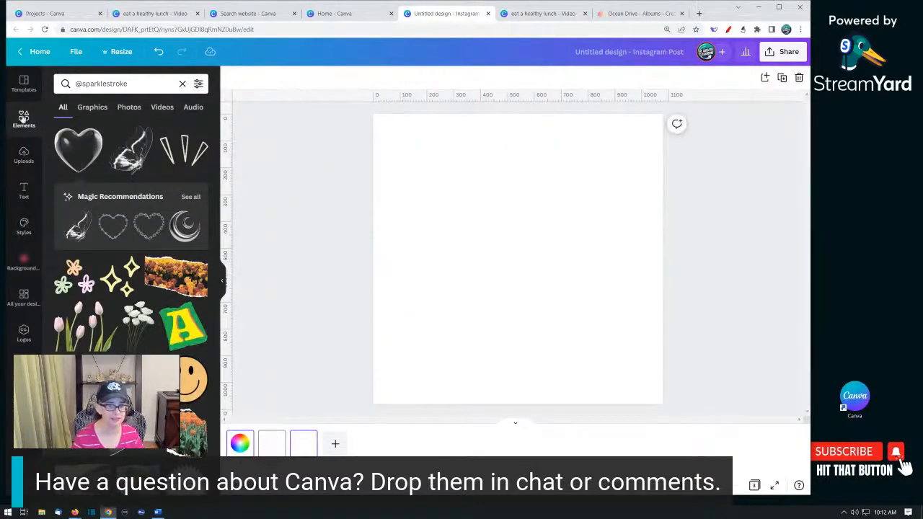
- Add the rainbow gradient photo from the Elements photo suggestions to the second page
left_click(24, 117)
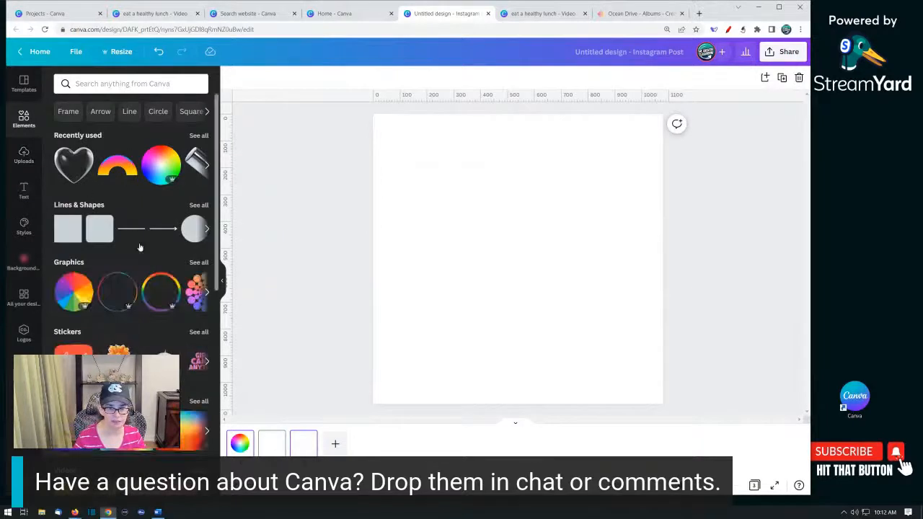
scroll(140, 247, "down", 2)
scroll(93, 200, "down", 2)
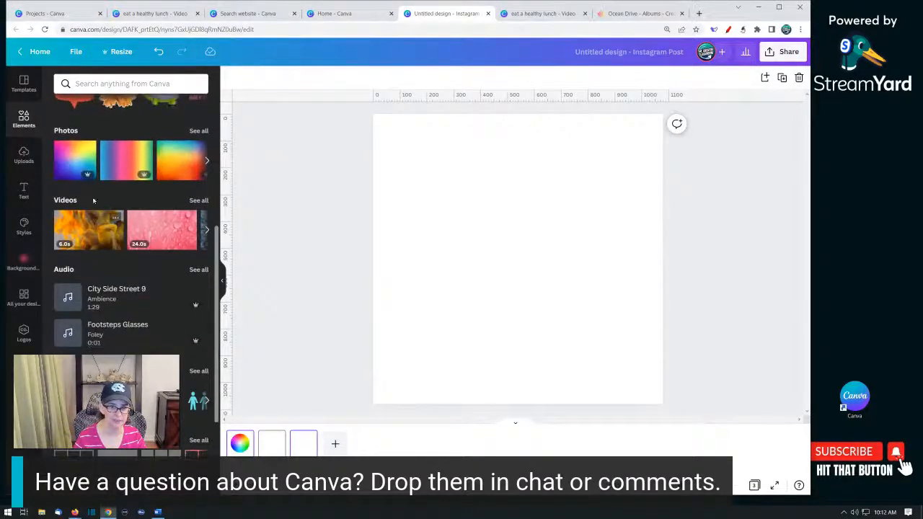
left_click(75, 158)
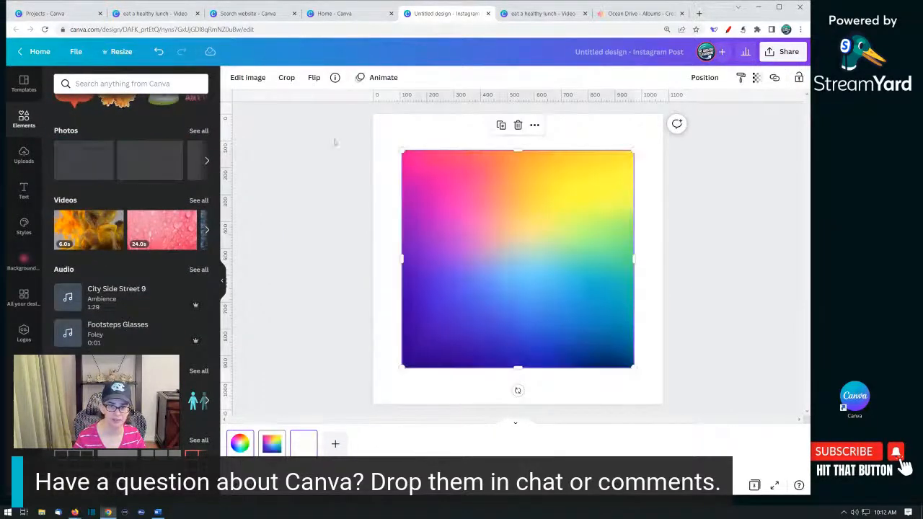
- Open the gradient photo's info to view more by its creator, then open and close the photo's options menu
left_click(334, 77)
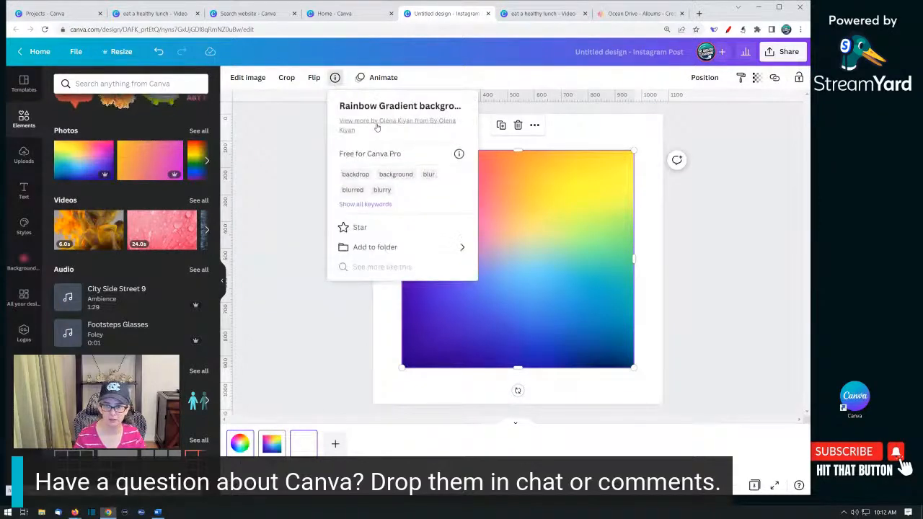
left_click(376, 126)
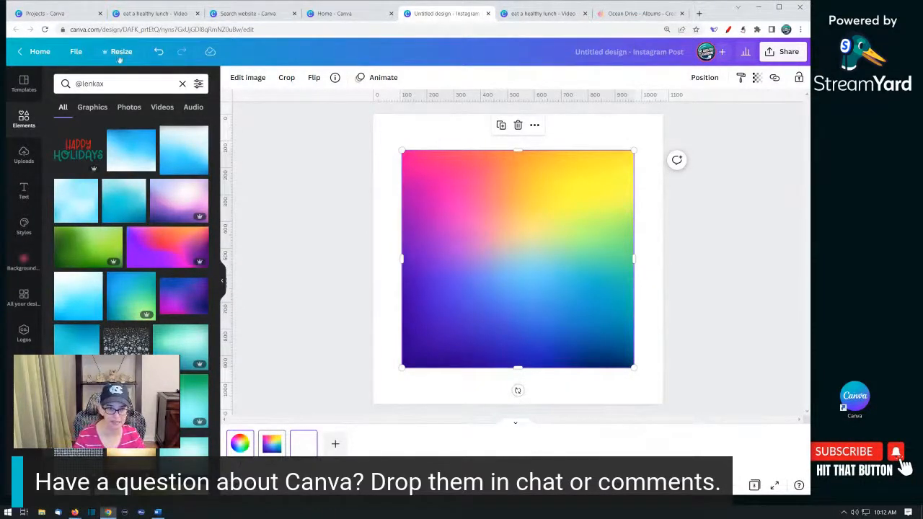
left_click(533, 126)
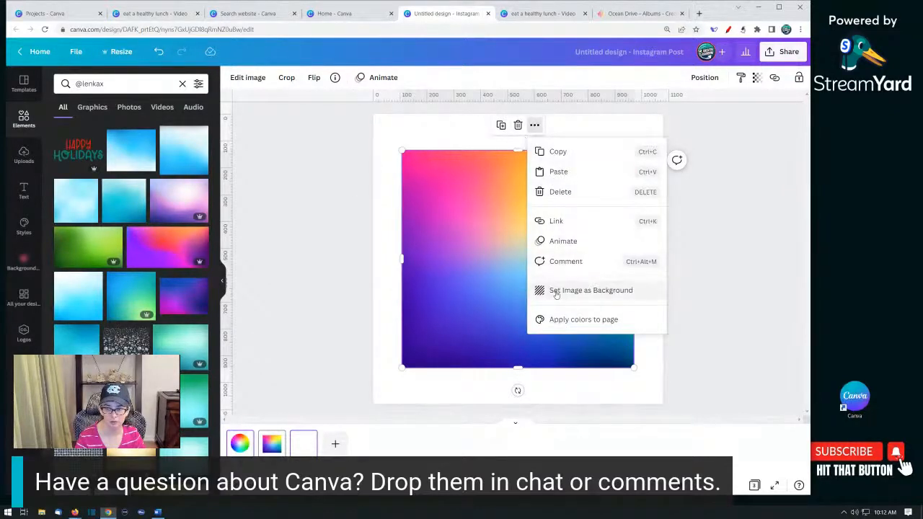
left_click(506, 284)
- Star the Rainbow Gradient background photo and open elements similar to it
left_click(337, 78)
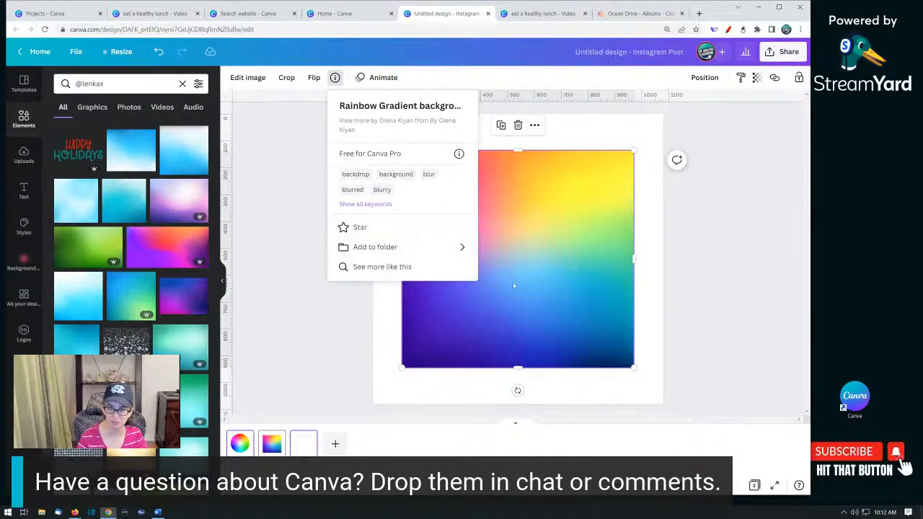
left_click(368, 228)
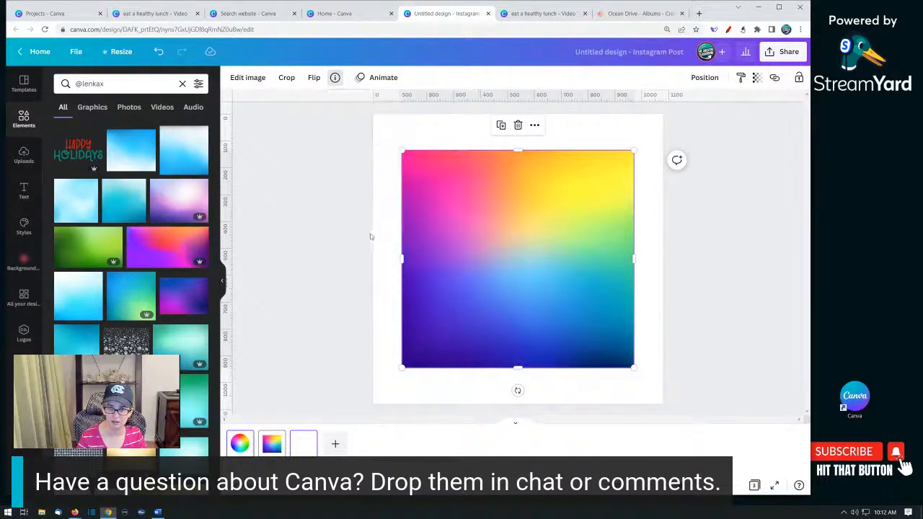
left_click(335, 78)
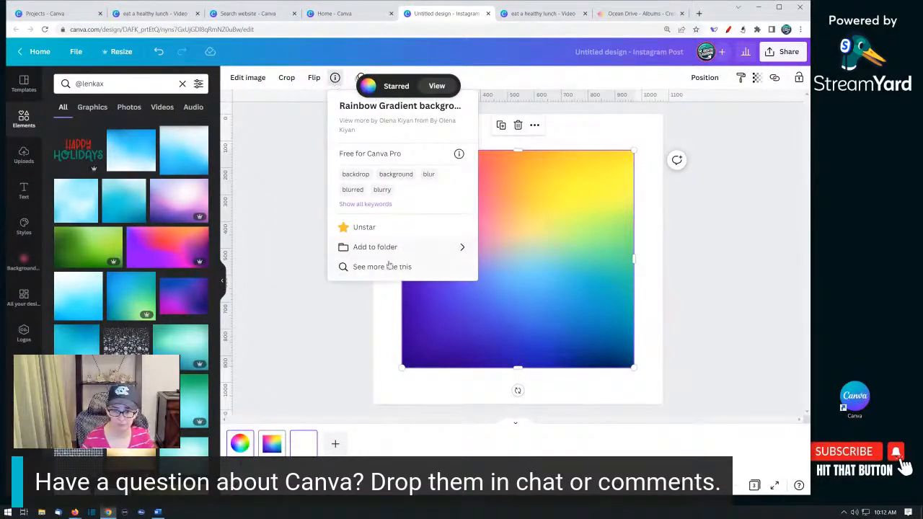
left_click(382, 267)
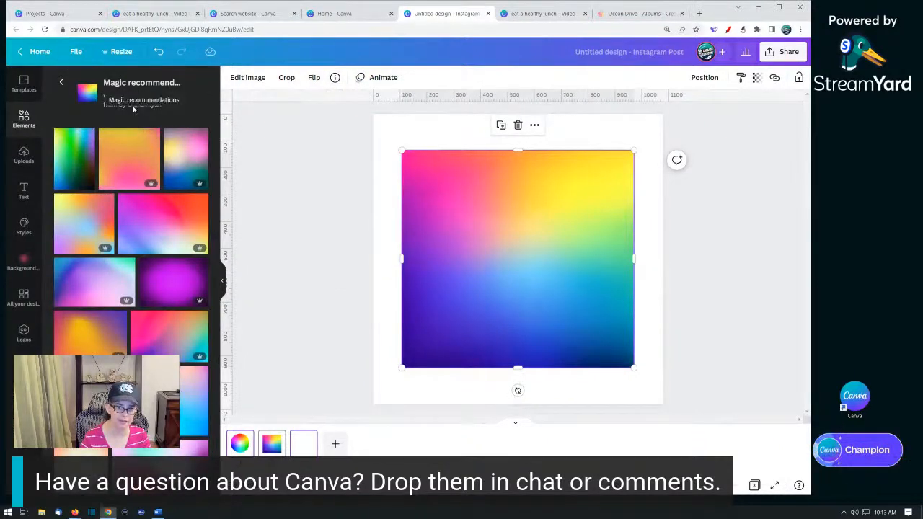
- Browse the similar gradient recommendations and return to the creator's results
scroll(164, 304, "down", 2)
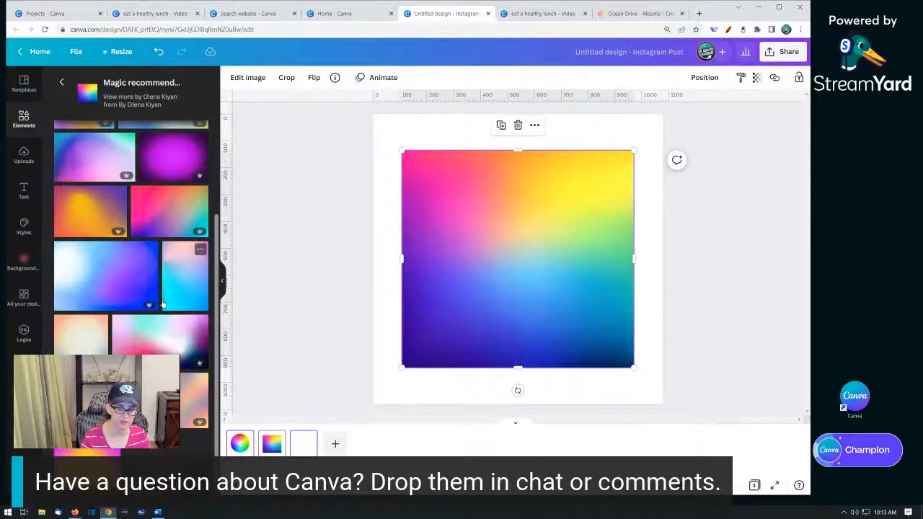
left_click(113, 439)
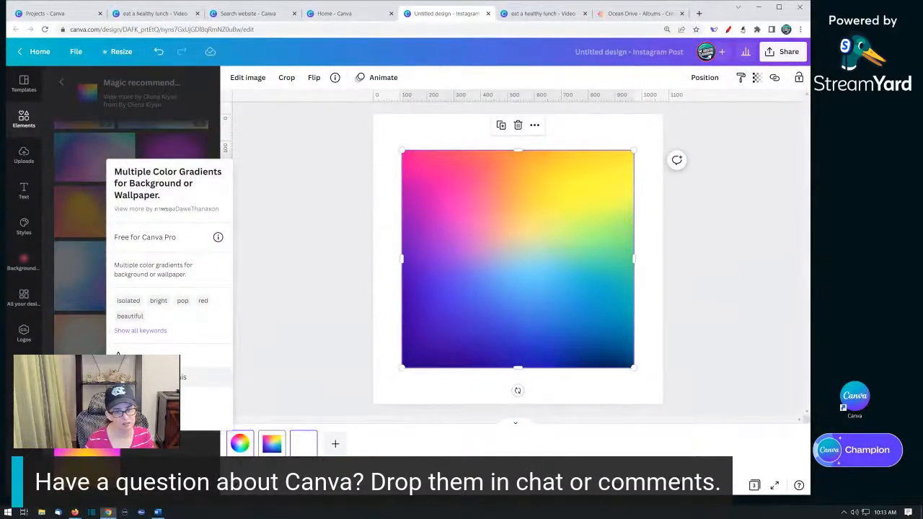
left_click(168, 377)
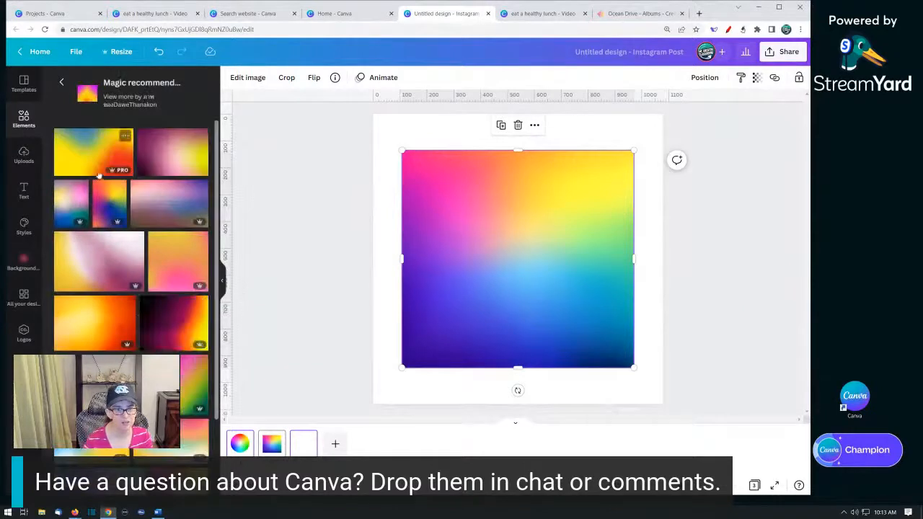
scroll(162, 325, "down", 1)
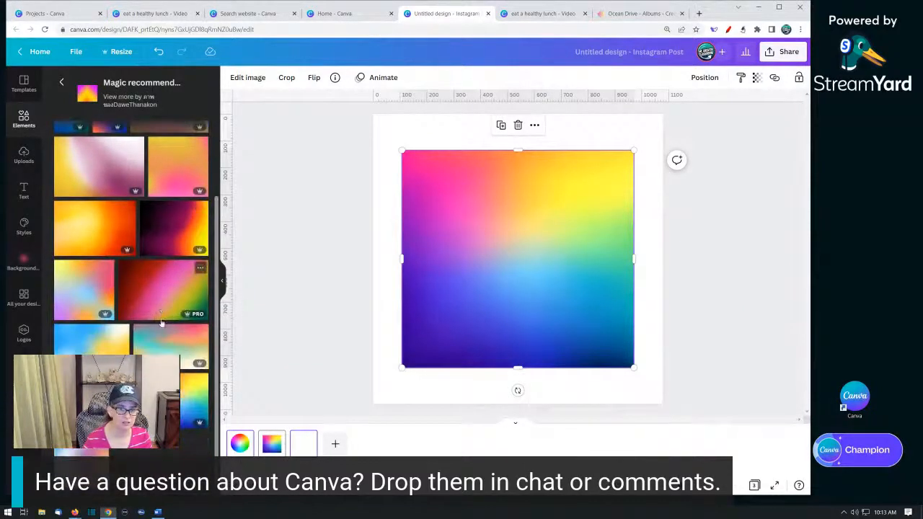
left_click(60, 84)
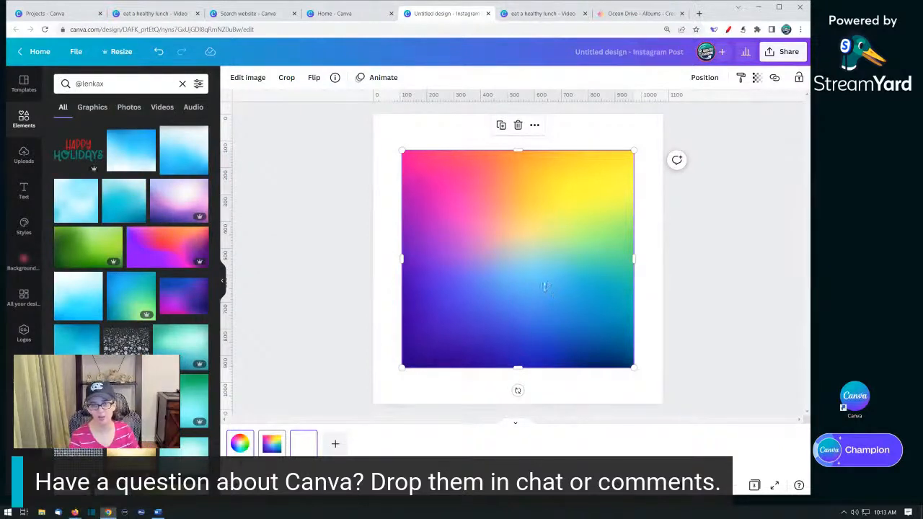
- Move and enlarge the gradient photo so it fills the second page
left_click_drag(506, 275, 472, 226)
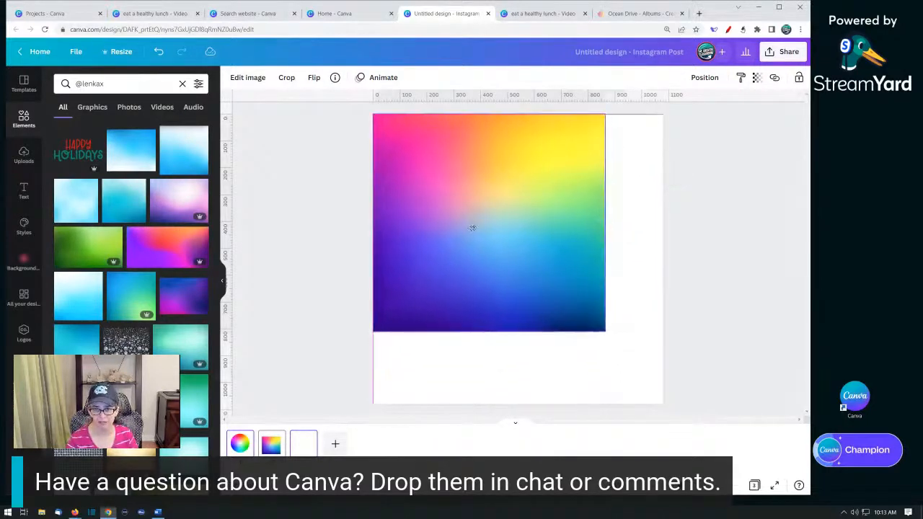
left_click_drag(615, 348, 677, 419)
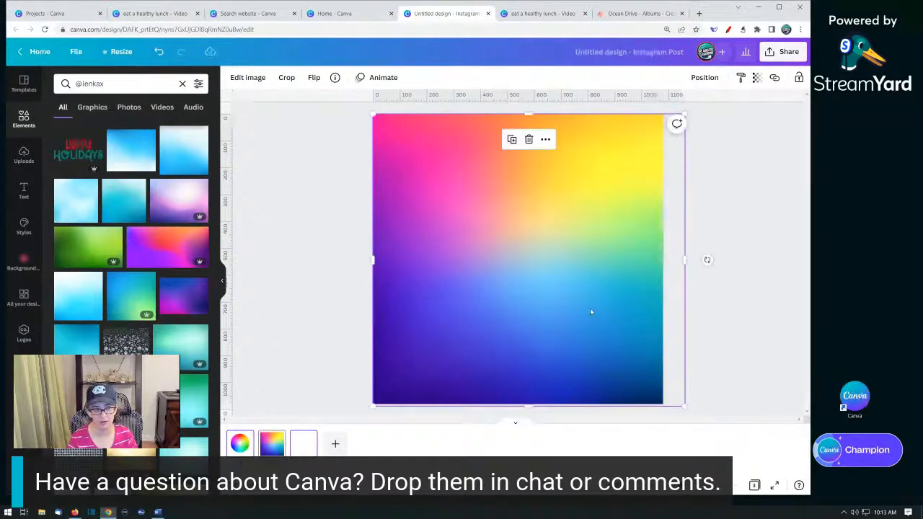
- Apply the ColorMix effect to the gradient, trying several presets, choosing Sangria and raising saturation to 1
left_click(248, 77)
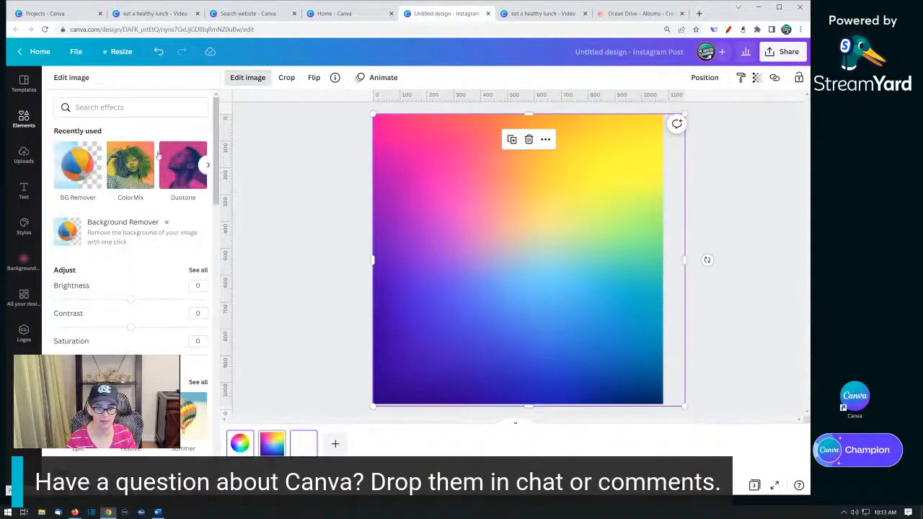
left_click(121, 171)
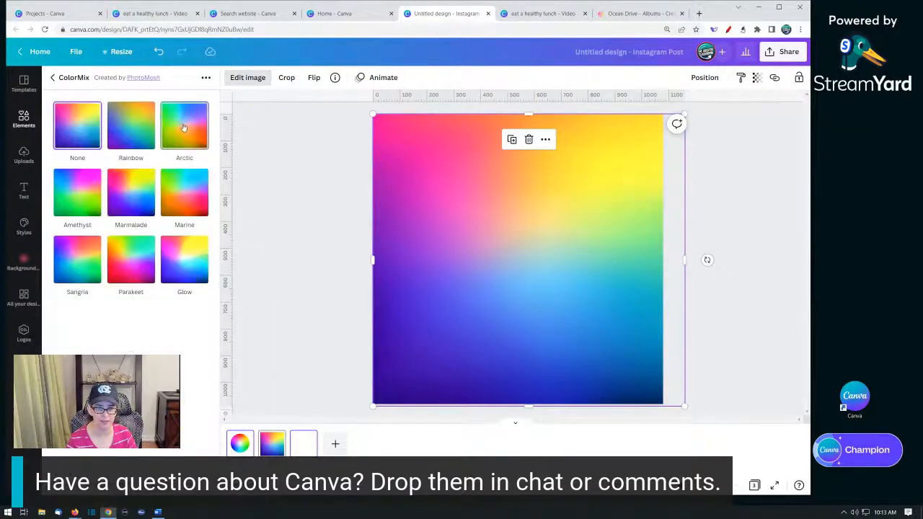
left_click(182, 127)
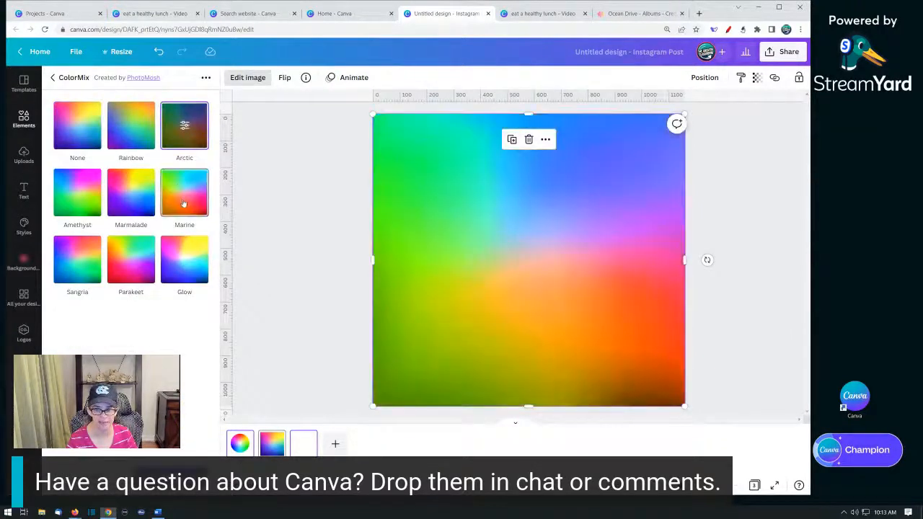
left_click(184, 204)
left_click(118, 276)
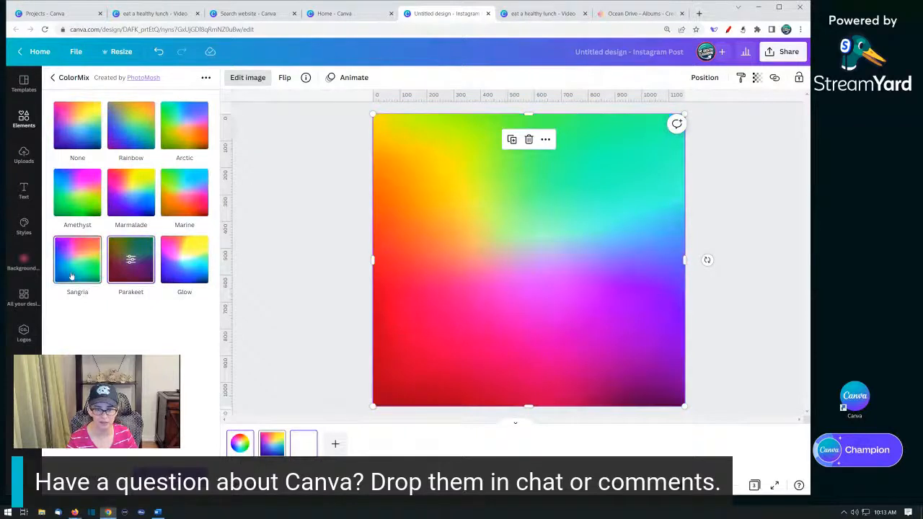
left_click(72, 276)
left_click(80, 261)
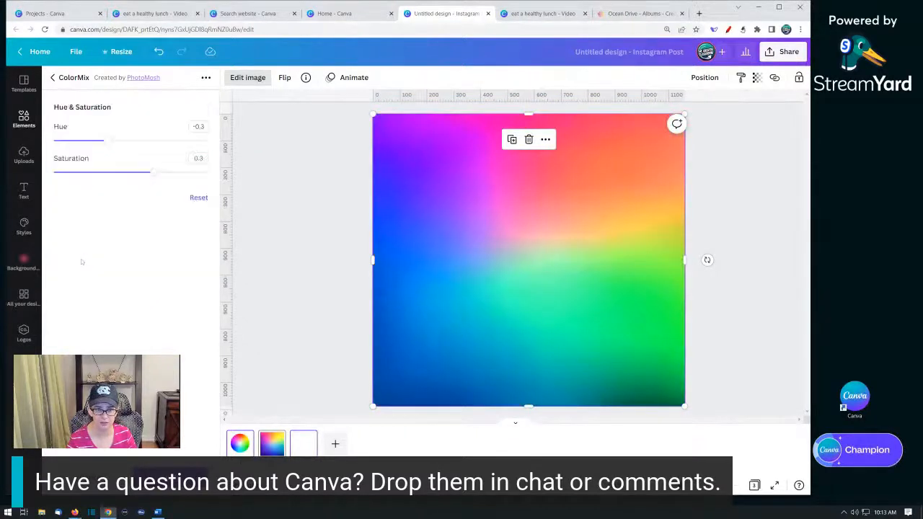
left_click_drag(154, 175, 240, 177)
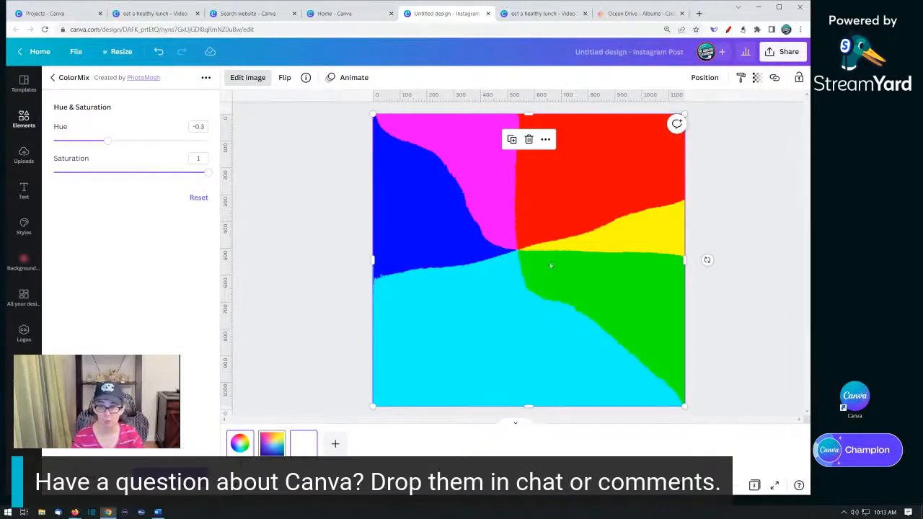
- Delete the gradient photo from the second page
key("Delete")
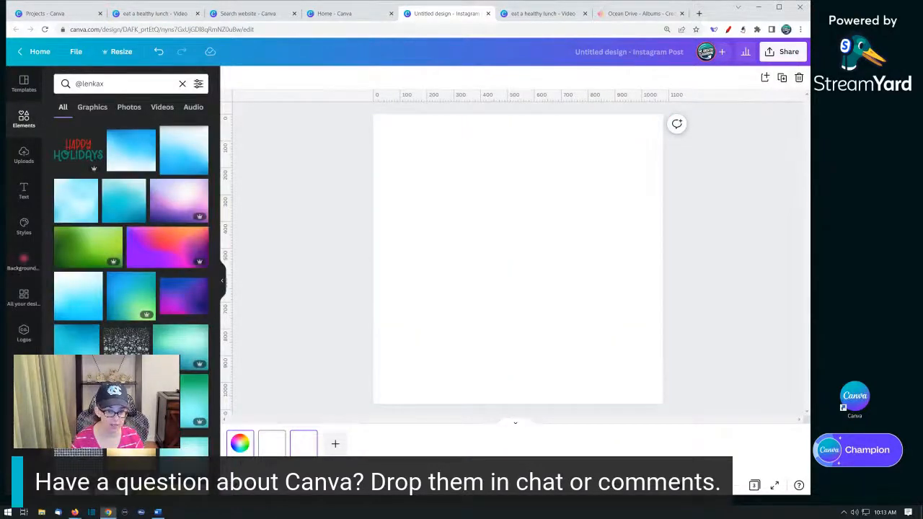
- Move the Logos and Folders apps off the side panel into More
left_click(20, 260)
left_click(21, 295)
left_click(12, 289)
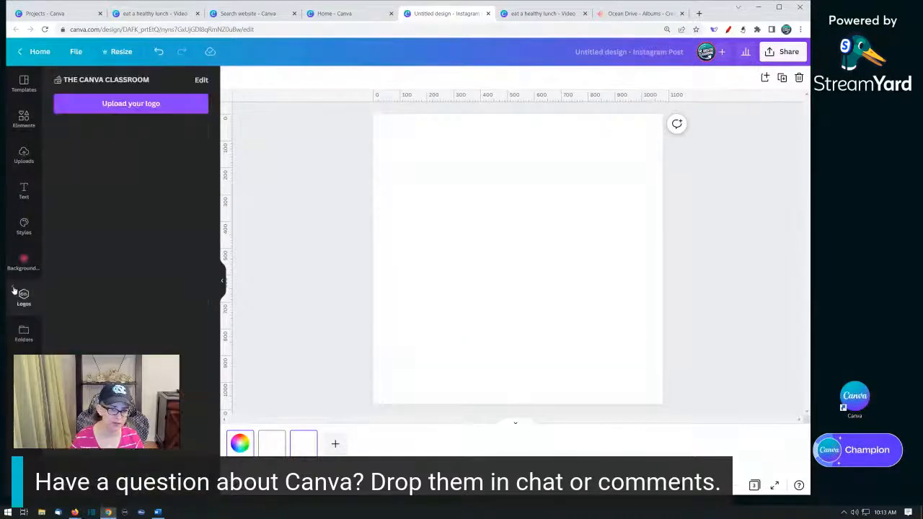
left_click(12, 290)
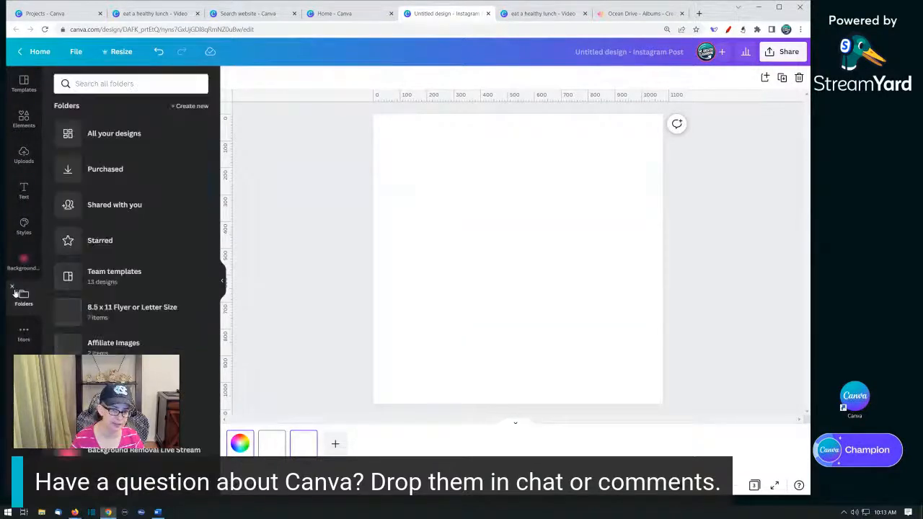
left_click(22, 229)
left_click(12, 217)
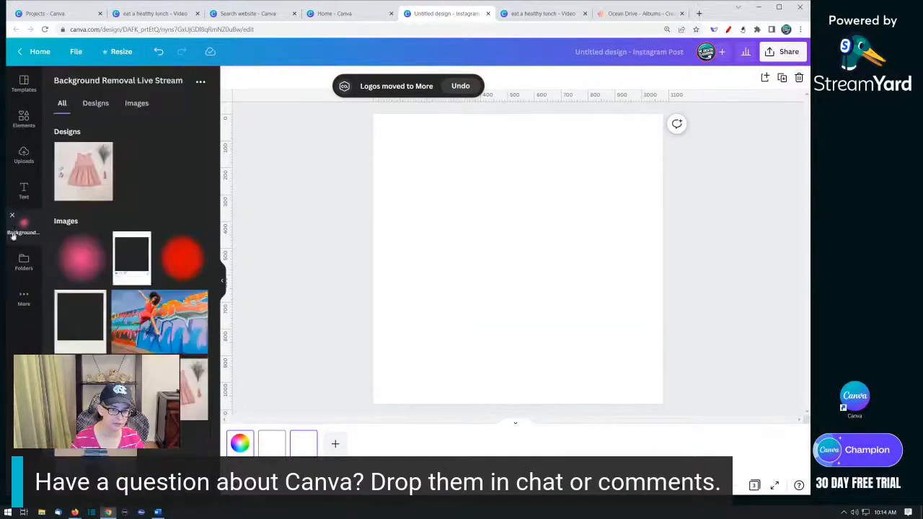
left_click(13, 257)
left_click(11, 251)
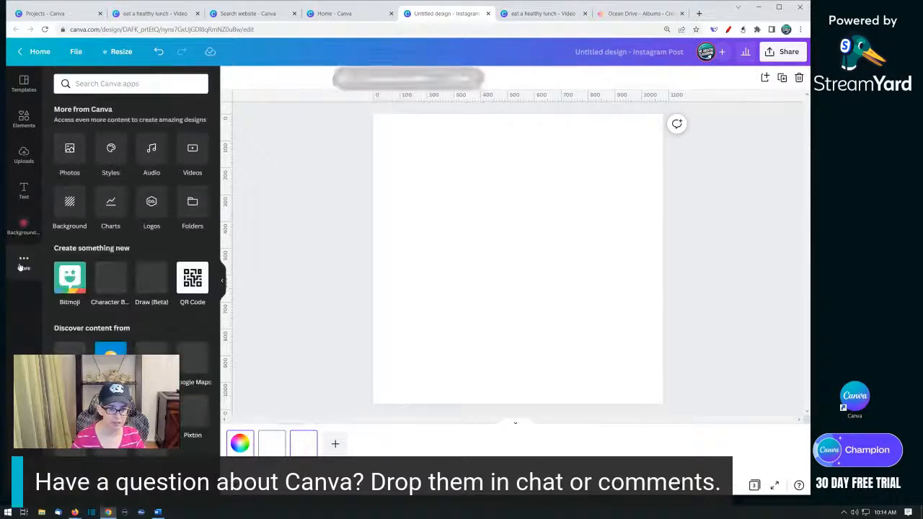
- Open the Draw (Beta) app from More and choose the Marker brush
left_click(143, 285)
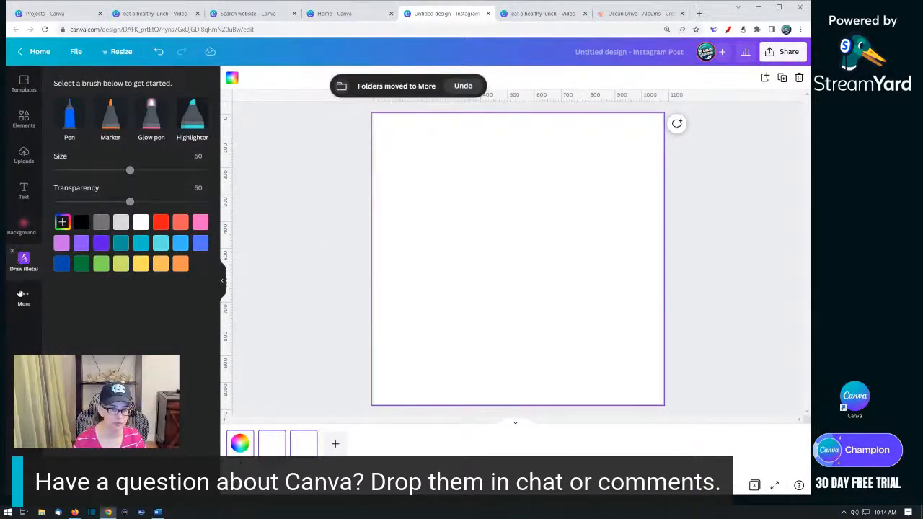
left_click(11, 253)
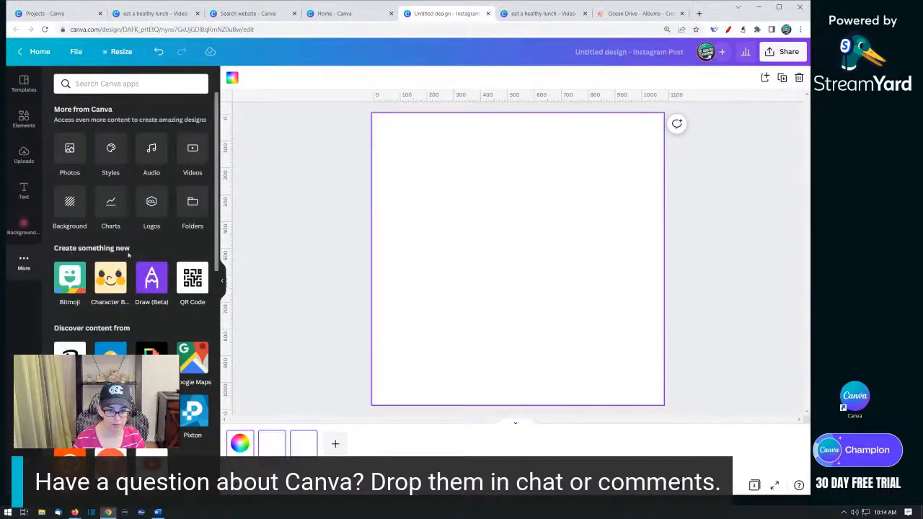
left_click(149, 281)
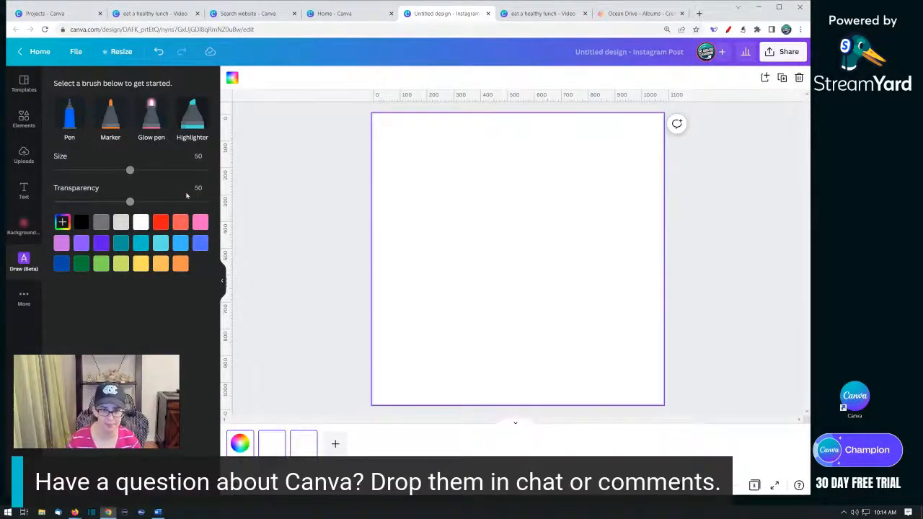
left_click(118, 122)
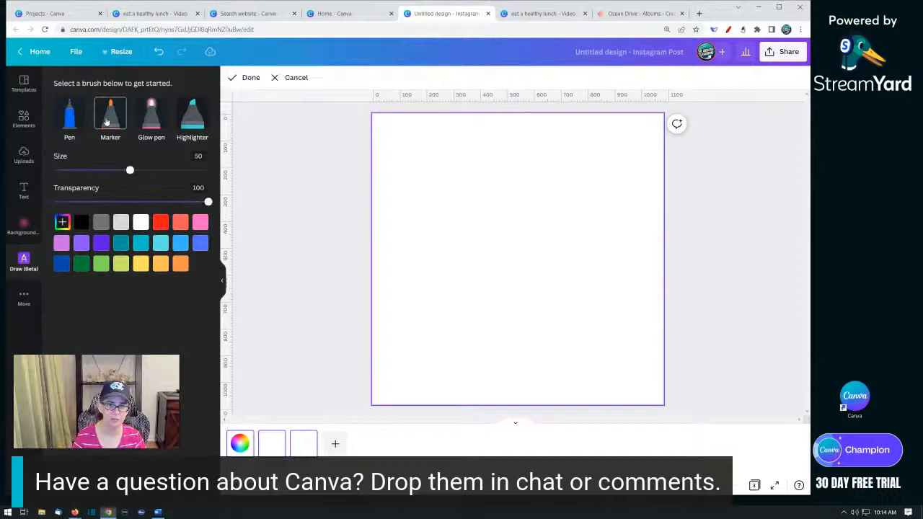
- Set the Marker size to 70, pick red, and paint a diagonal stroke across the canvas's upper left
left_click(161, 171)
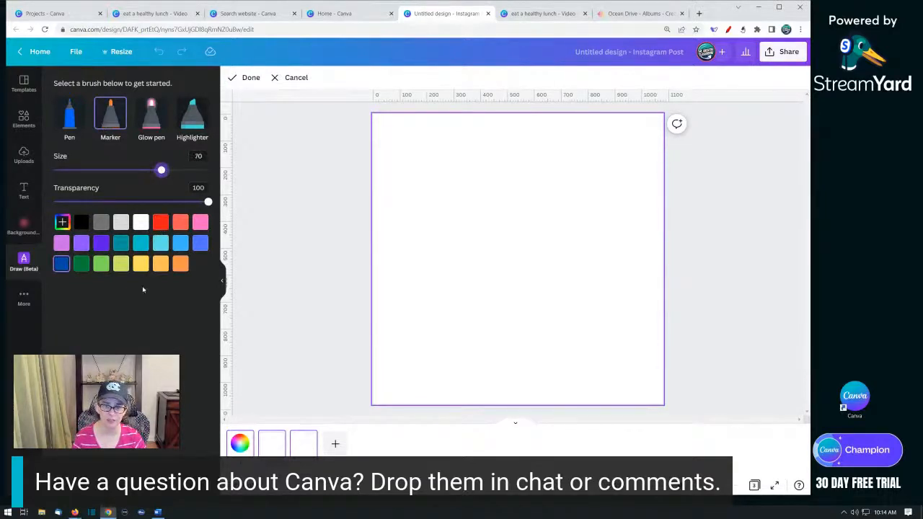
left_click(160, 222)
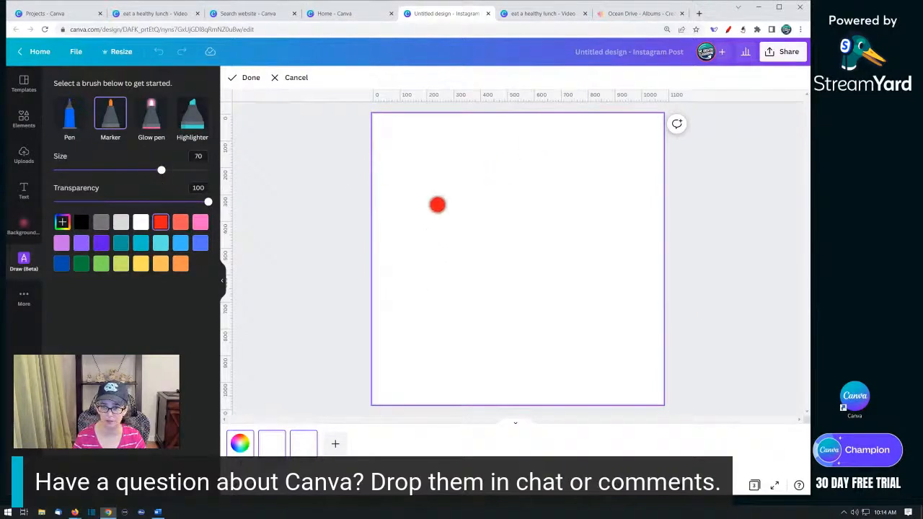
mouse_move(378, 257)
left_mouse_down()
mouse_move(537, 81)
mouse_move(371, 233)
mouse_move(390, 212)
mouse_move(383, 242)
left_mouse_up()
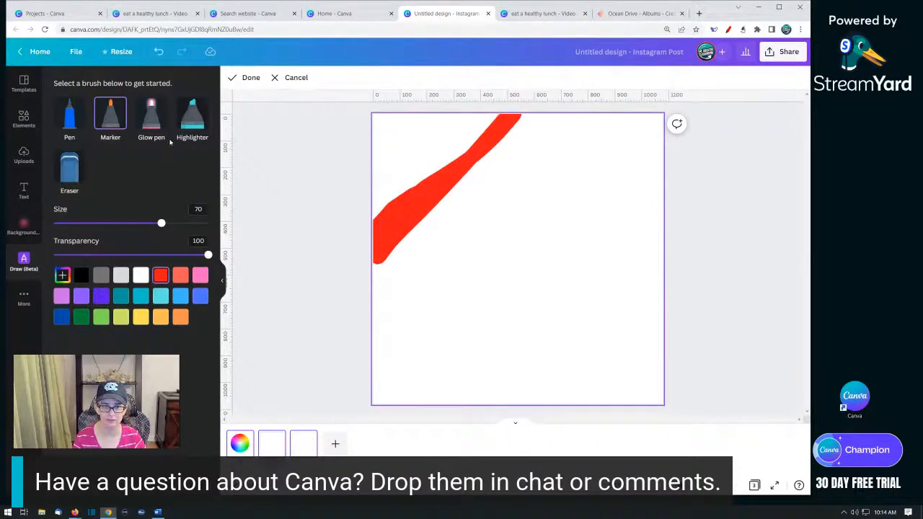
- Raise the marker size to 100 and fill the top-left corner with red
left_click_drag(161, 222, 208, 222)
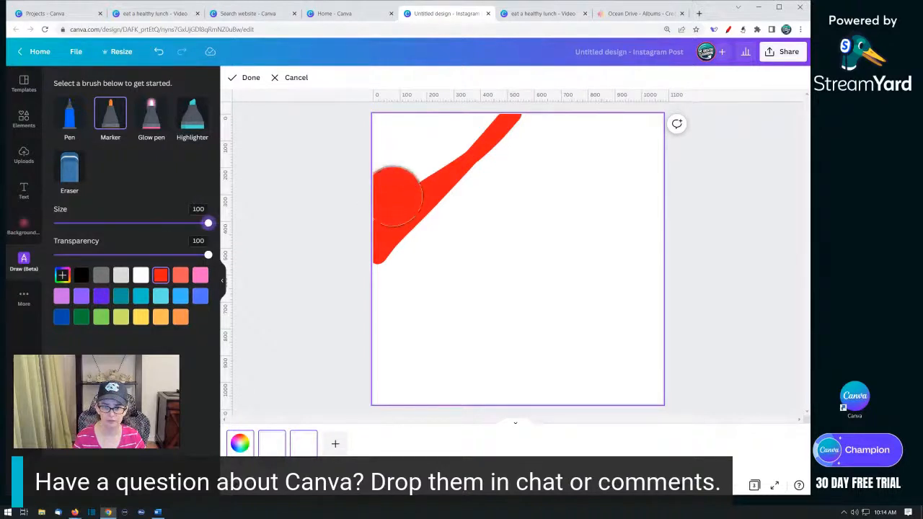
mouse_move(394, 148)
left_mouse_down()
mouse_move(481, 117)
mouse_move(444, 137)
mouse_move(453, 137)
mouse_move(400, 185)
left_mouse_up()
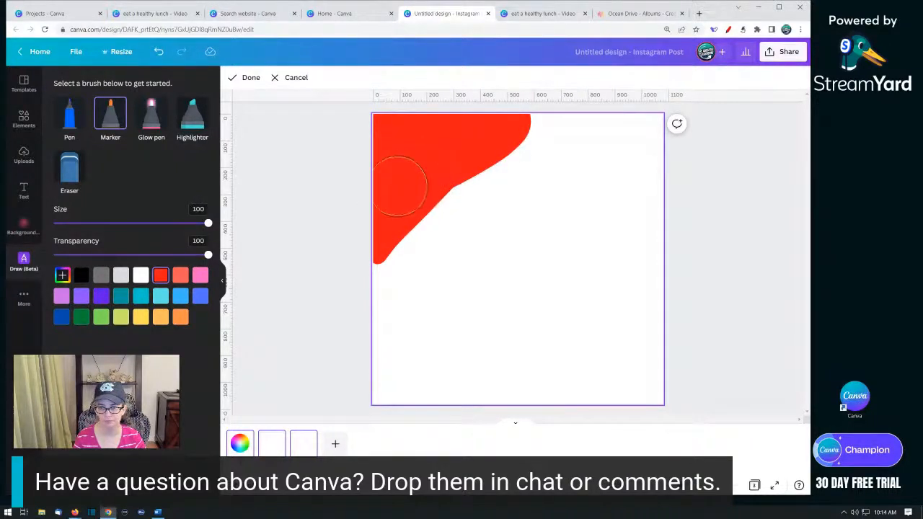
- Pick colours from the palette and paint large dark navy and bright blue areas across the canvas
left_click(62, 276)
scroll(126, 351, "down", 5)
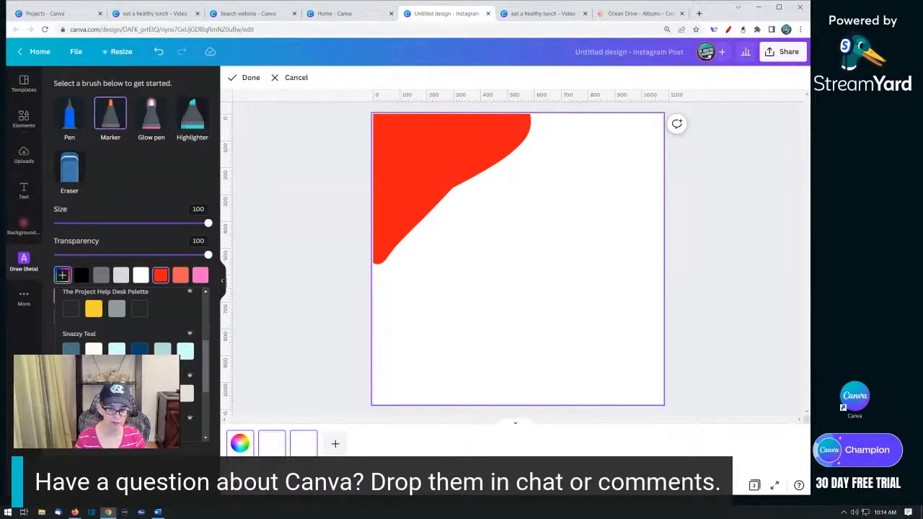
mouse_move(374, 275)
left_mouse_down()
mouse_move(532, 158)
mouse_move(553, 124)
mouse_move(541, 134)
mouse_move(562, 179)
mouse_move(513, 253)
mouse_move(533, 253)
mouse_move(506, 310)
mouse_move(585, 311)
mouse_move(564, 347)
left_mouse_up()
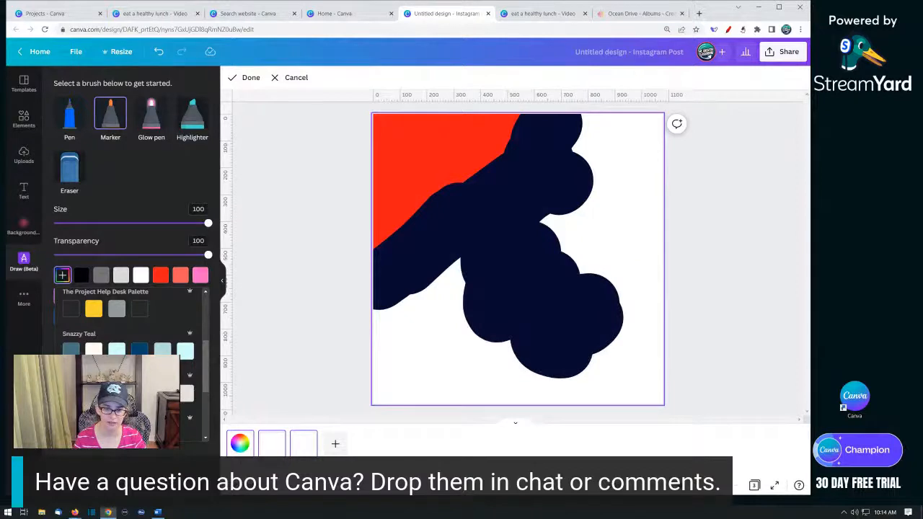
mouse_move(443, 299)
left_mouse_down()
mouse_move(508, 260)
mouse_move(368, 350)
mouse_move(377, 348)
mouse_move(372, 335)
mouse_move(417, 362)
mouse_move(368, 376)
mouse_move(407, 383)
mouse_move(465, 373)
mouse_move(436, 382)
left_mouse_up()
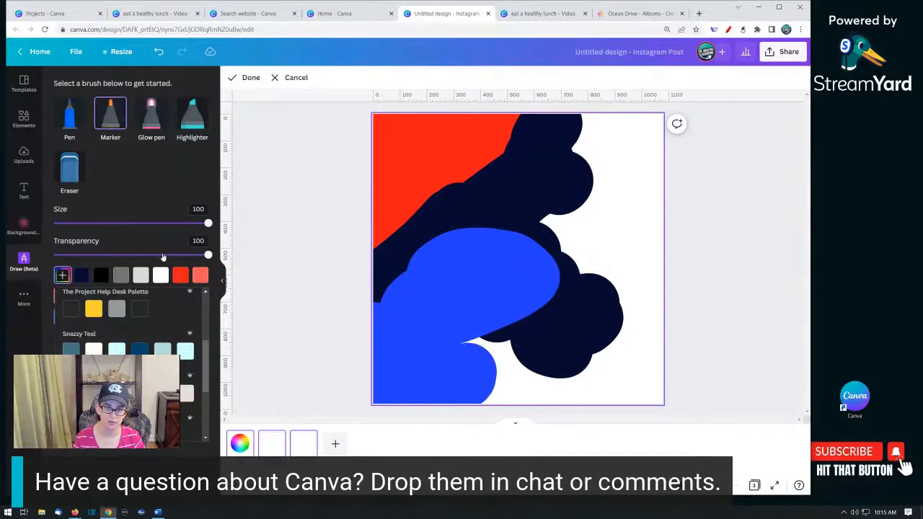
- Extend the blue at the bottom, lower transparency to 20, and paint pale blue along the right edge
left_click(163, 258)
left_click_drag(509, 353, 530, 387)
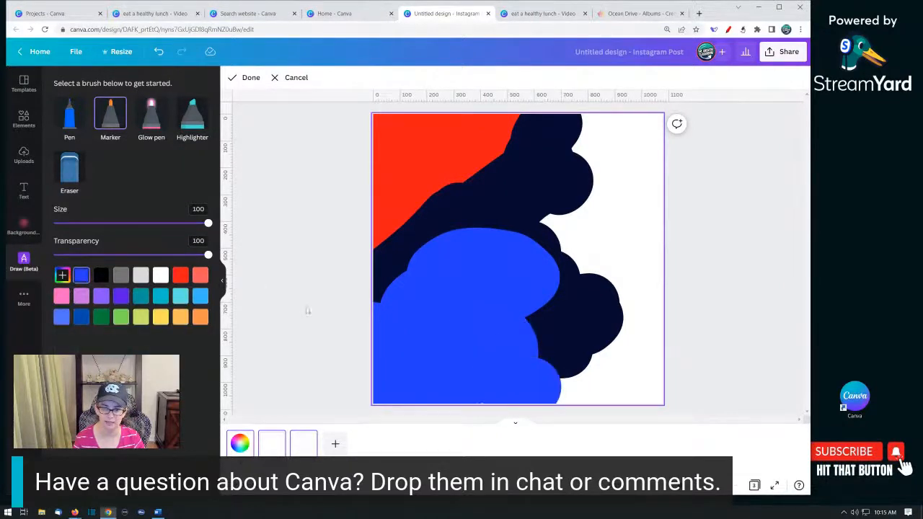
left_click(83, 256)
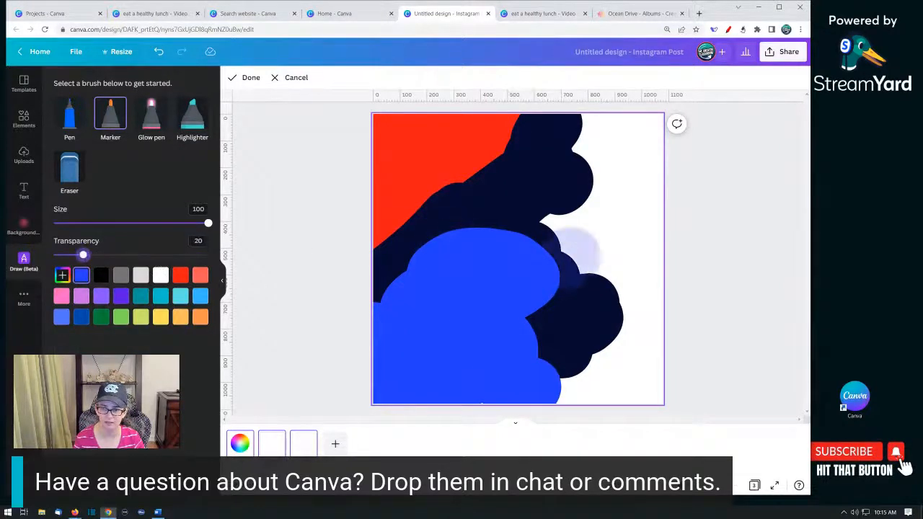
mouse_move(568, 244)
left_mouse_down()
mouse_move(567, 252)
mouse_move(597, 227)
mouse_move(618, 195)
mouse_move(564, 179)
mouse_move(598, 139)
mouse_move(624, 133)
mouse_move(640, 144)
mouse_move(663, 223)
left_mouse_up()
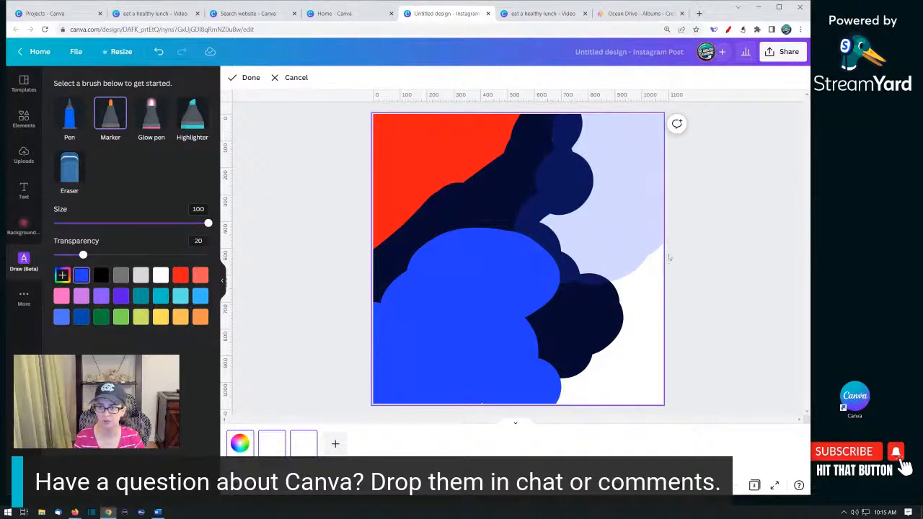
mouse_move(669, 258)
left_mouse_down()
mouse_move(644, 240)
mouse_move(639, 353)
mouse_move(632, 304)
mouse_move(620, 333)
mouse_move(599, 326)
mouse_move(592, 390)
mouse_move(660, 364)
left_mouse_up()
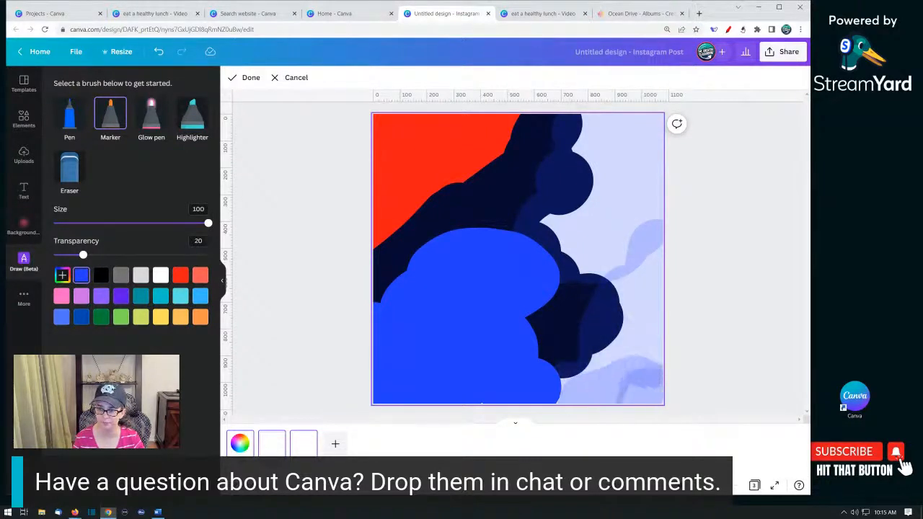
- Finish the drawing and set its Blur adjustment to 100
left_click(250, 78)
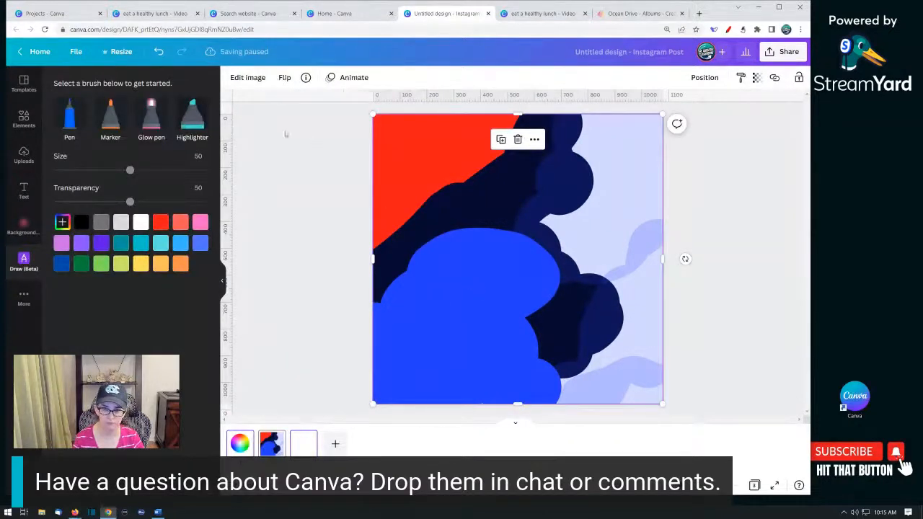
left_click(250, 79)
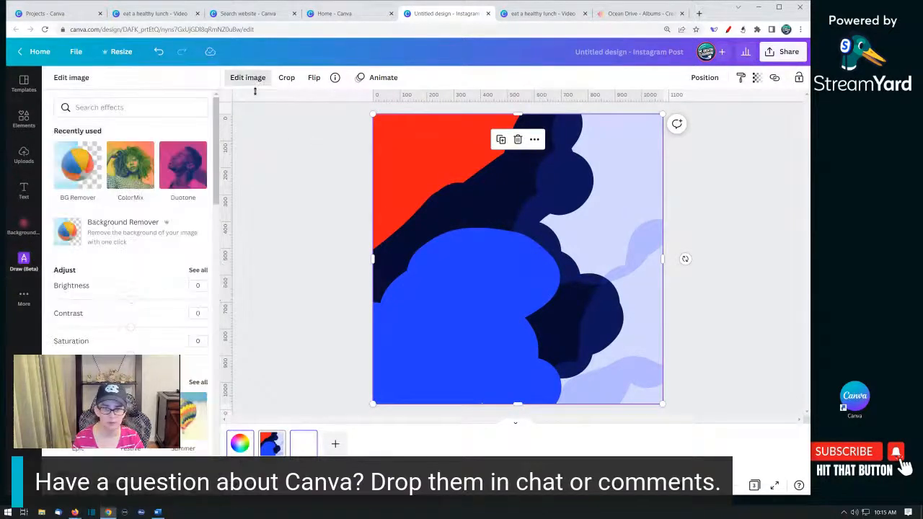
left_click(198, 271)
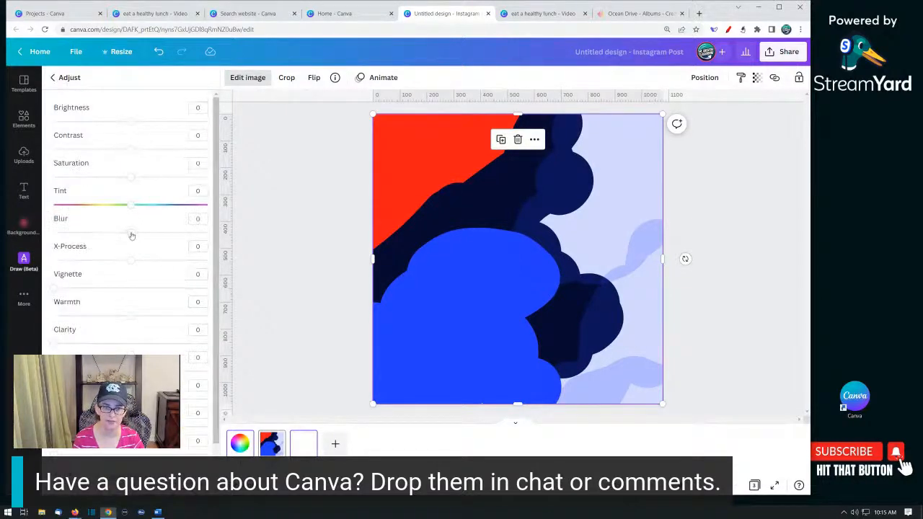
left_click_drag(131, 233, 172, 234)
left_click_drag(209, 236, 220, 238)
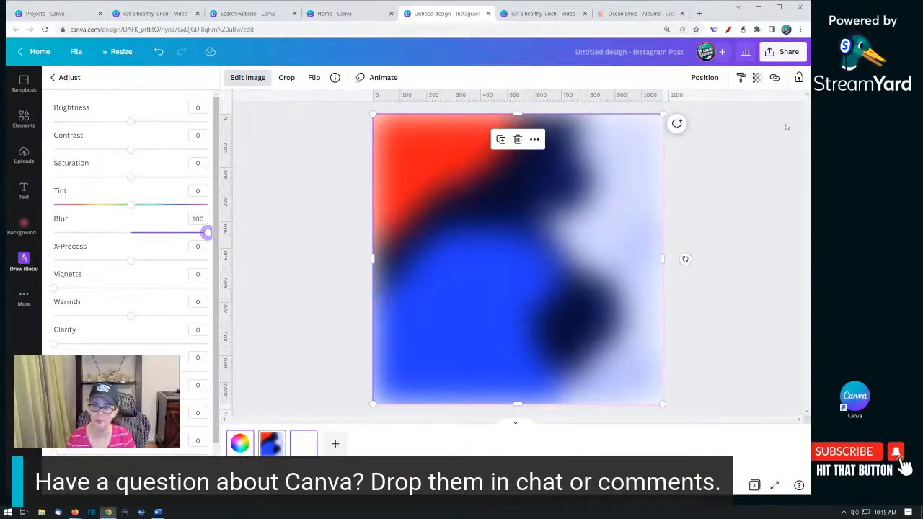
- Delete the blurred drawing from the page
left_click(739, 264)
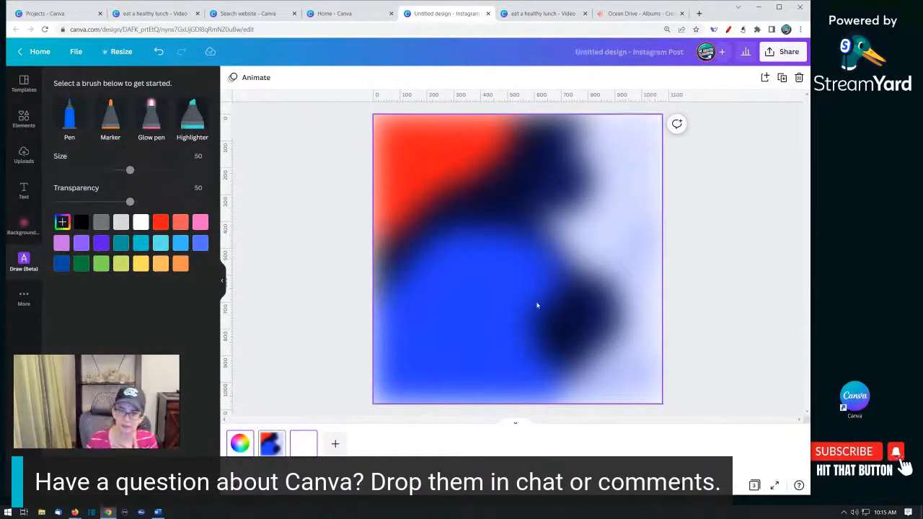
key("Delete")
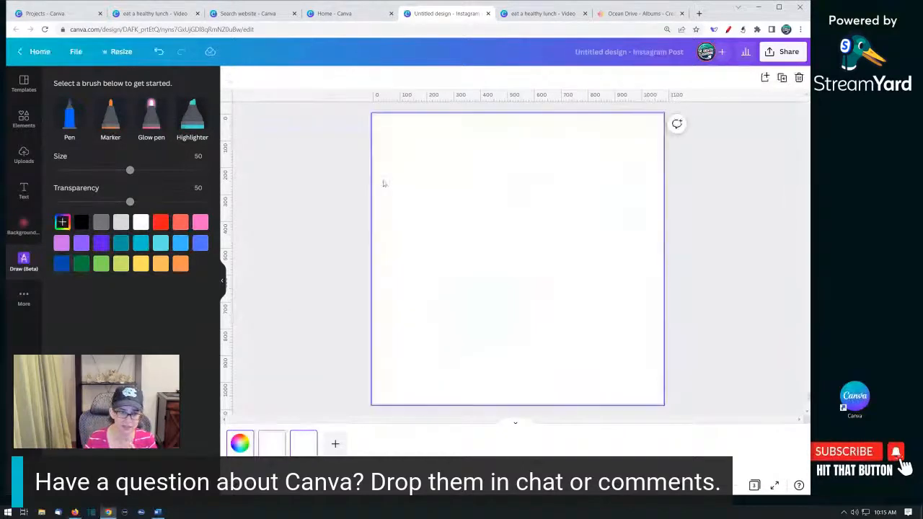
- Set the Marker to size 100 and transparency 74, pick a Snazzy Teal palette colour, and paint the upper left
left_click(108, 125)
left_click_drag(130, 169, 211, 171)
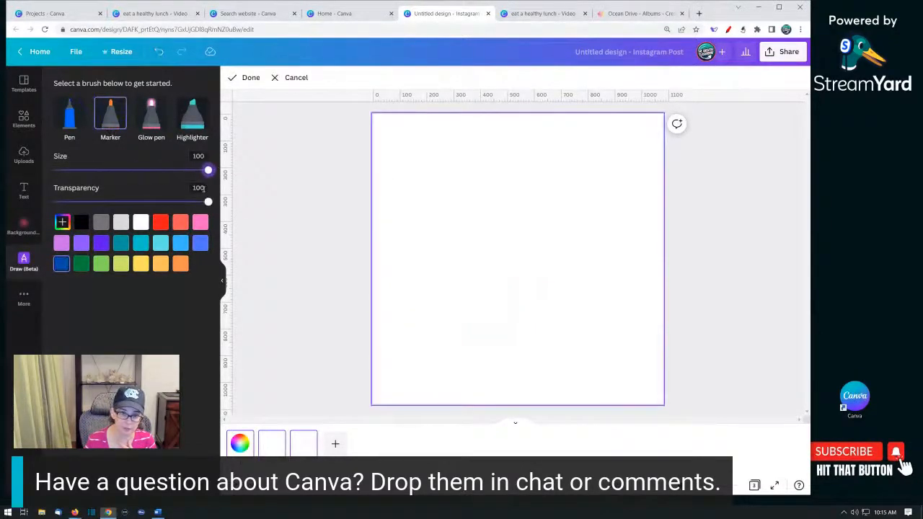
left_click_drag(157, 205, 167, 204)
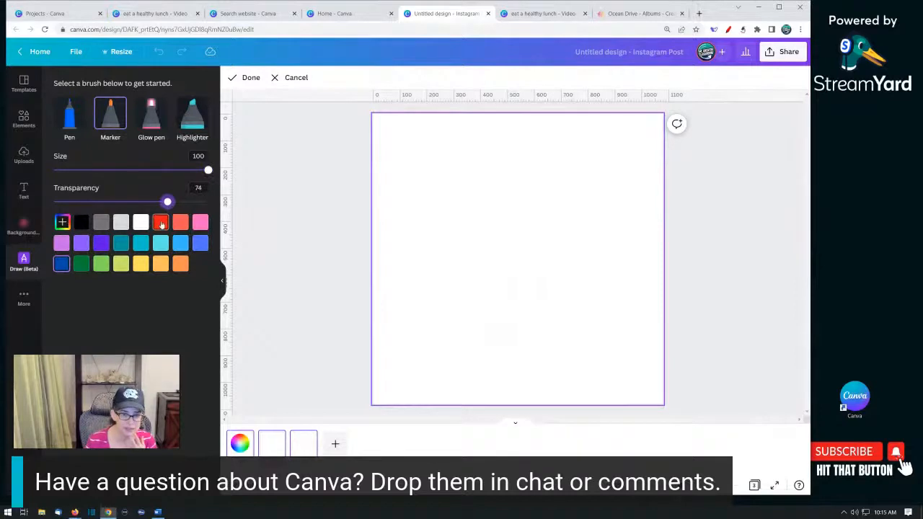
left_click(62, 223)
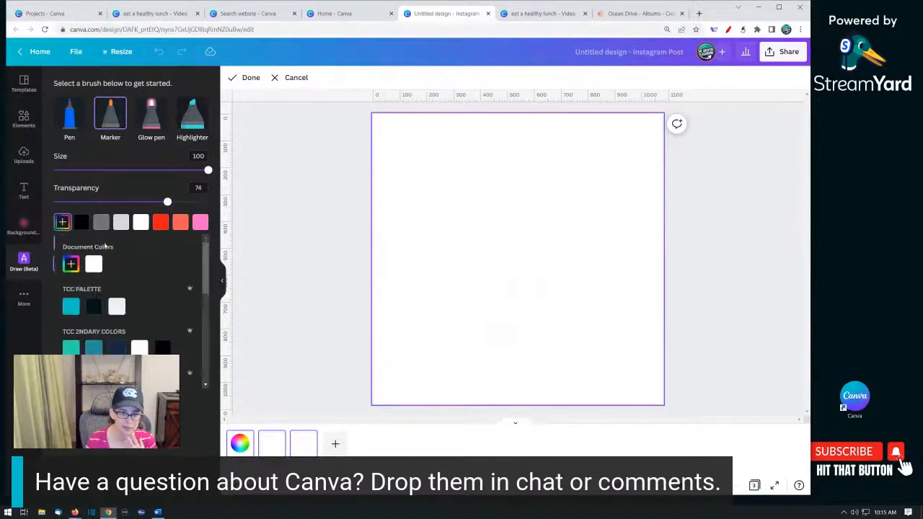
scroll(77, 330, "down", 10)
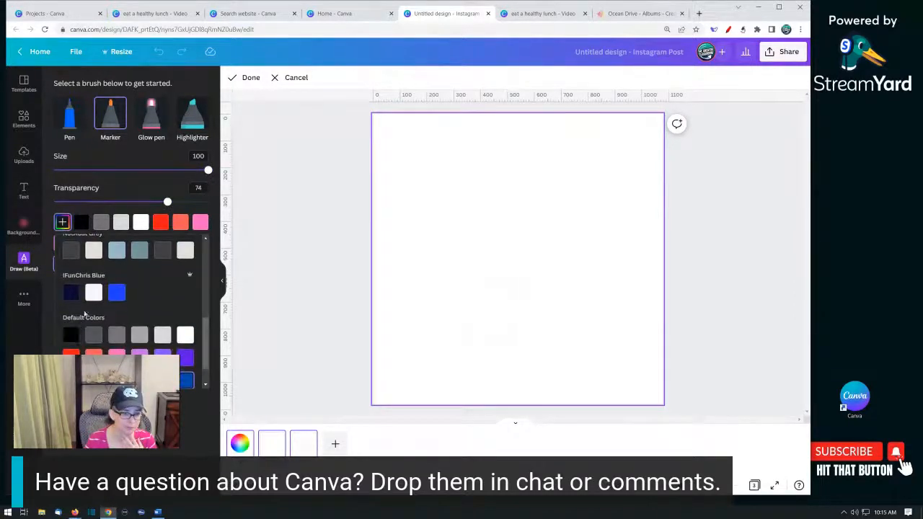
scroll(89, 309, "up", 3)
scroll(89, 308, "up", 1)
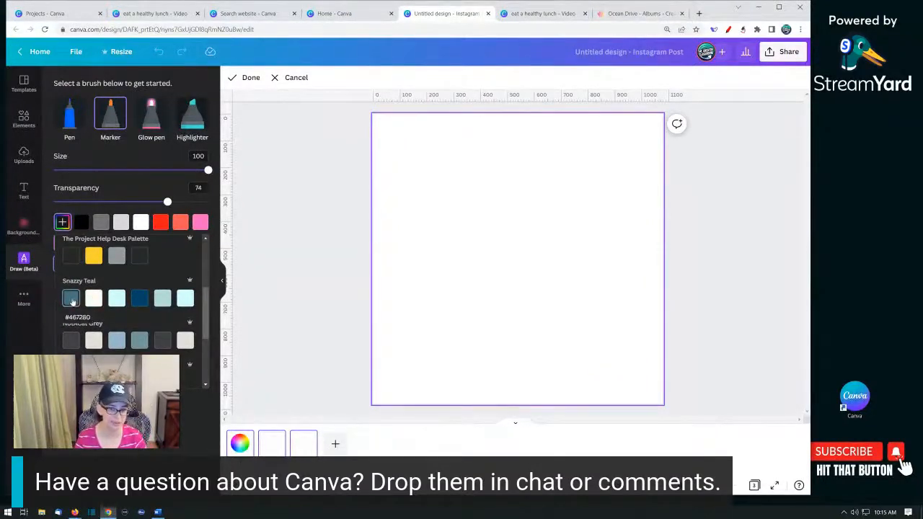
scroll(90, 317, "up", 1)
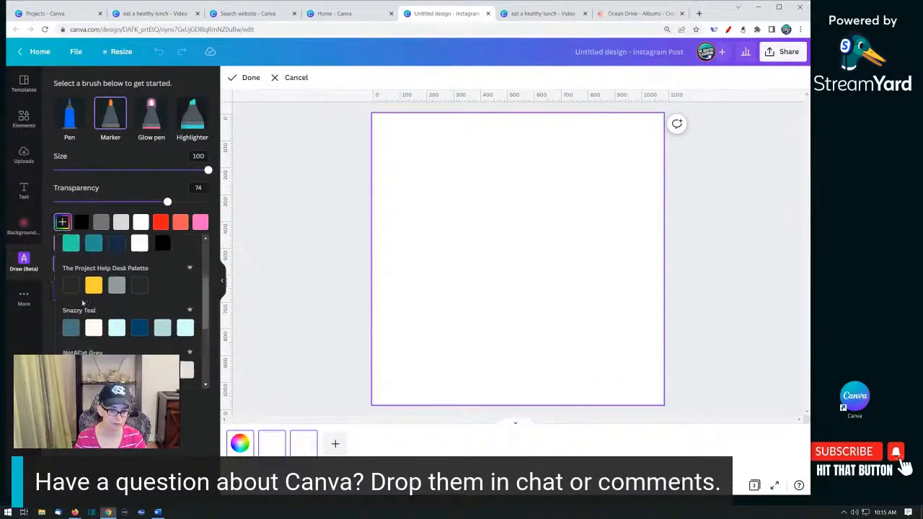
scroll(78, 320, "down", 1)
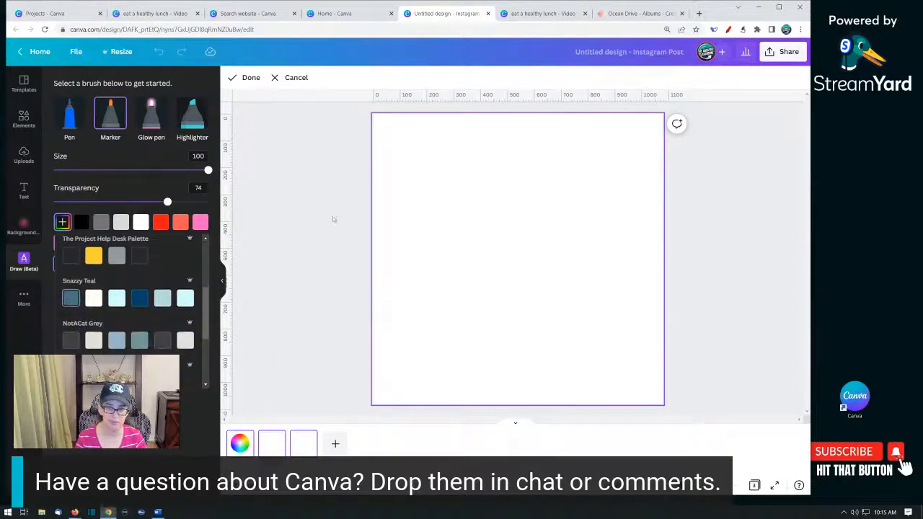
mouse_move(432, 136)
left_mouse_down()
mouse_move(378, 156)
mouse_move(362, 132)
mouse_move(436, 134)
mouse_move(385, 145)
mouse_move(538, 125)
mouse_move(390, 188)
mouse_move(458, 238)
mouse_move(415, 234)
mouse_move(440, 256)
mouse_move(389, 263)
mouse_move(392, 315)
mouse_move(432, 336)
mouse_move(516, 314)
mouse_move(544, 270)
mouse_move(510, 261)
mouse_move(460, 272)
mouse_move(393, 362)
mouse_move(415, 345)
mouse_move(404, 378)
mouse_move(439, 369)
mouse_move(467, 381)
mouse_move(539, 374)
mouse_move(511, 380)
mouse_move(638, 382)
left_mouse_up()
- Paint overlapping strokes in other Snazzy Teal colours across the bottom, right side and top right
left_click(94, 298)
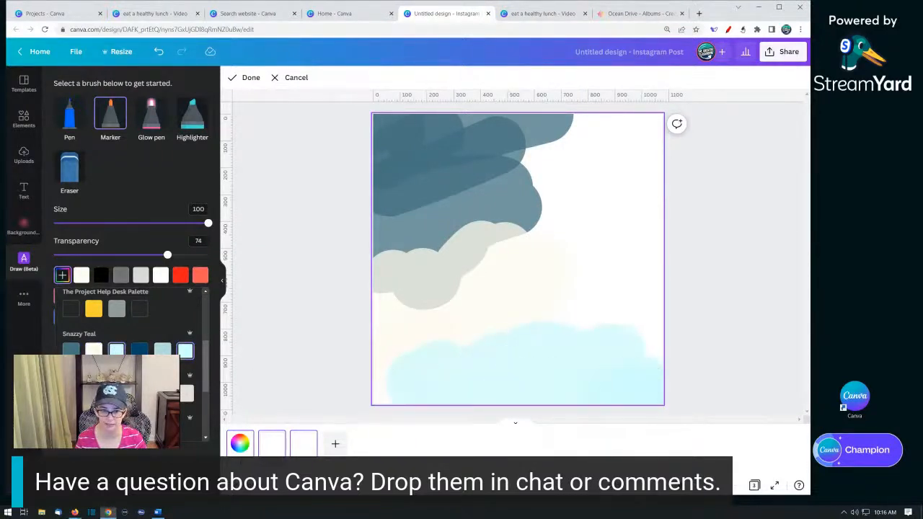
left_click(139, 350)
mouse_move(657, 289)
left_mouse_down()
mouse_move(632, 285)
mouse_move(608, 310)
mouse_move(629, 345)
left_mouse_up()
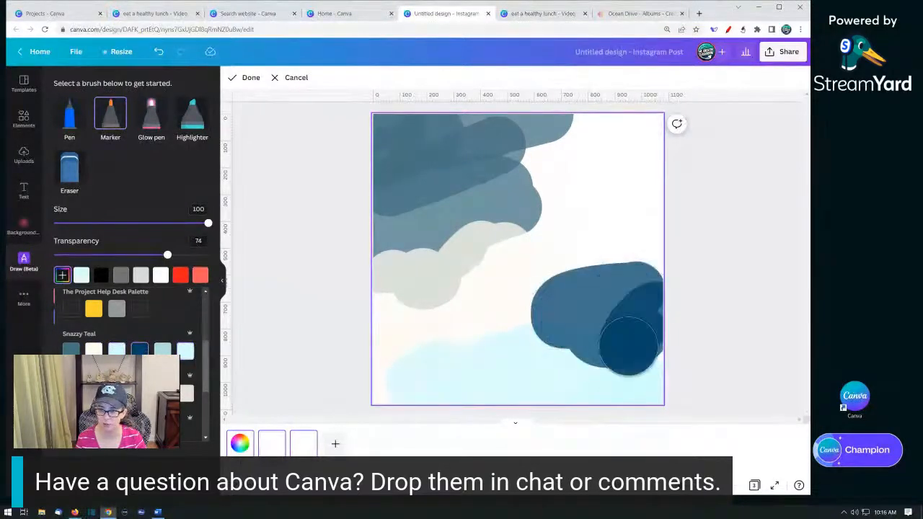
right_click(657, 344)
left_click_drag(656, 306, 646, 355)
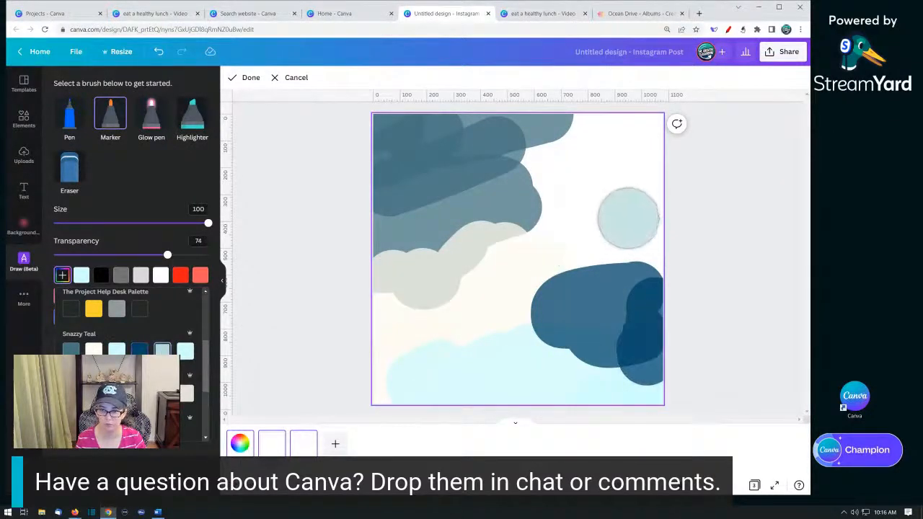
mouse_move(605, 228)
left_mouse_down()
mouse_move(574, 263)
mouse_move(587, 236)
mouse_move(649, 236)
mouse_move(630, 264)
mouse_move(647, 269)
mouse_move(557, 222)
mouse_move(517, 228)
mouse_move(554, 214)
mouse_move(508, 177)
left_mouse_up()
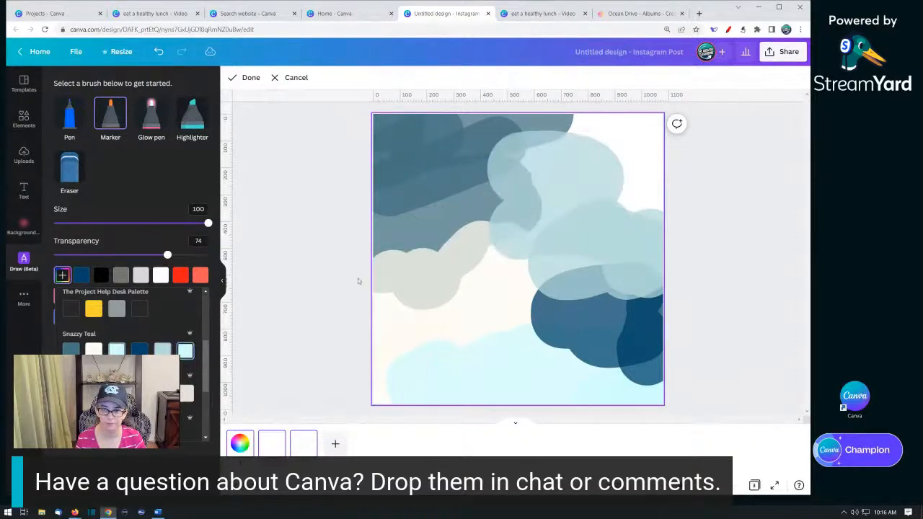
mouse_move(620, 157)
left_mouse_down()
mouse_move(591, 133)
mouse_move(638, 128)
mouse_move(643, 214)
left_mouse_up()
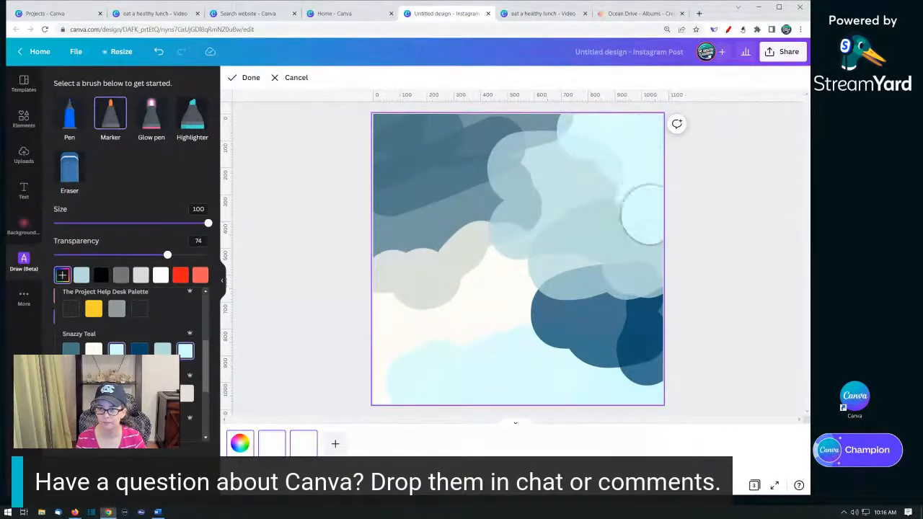
- Finish the drawing and set its Blur adjustment to 100
left_click(254, 81)
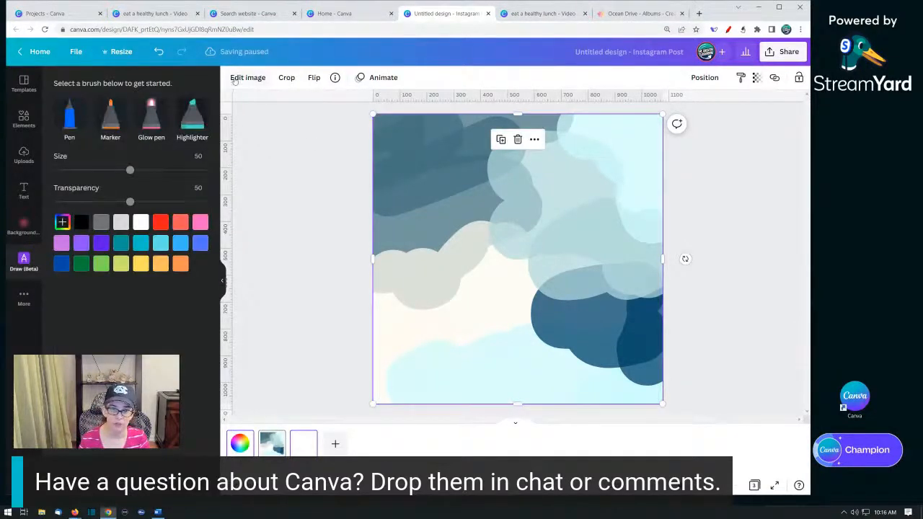
left_click(242, 78)
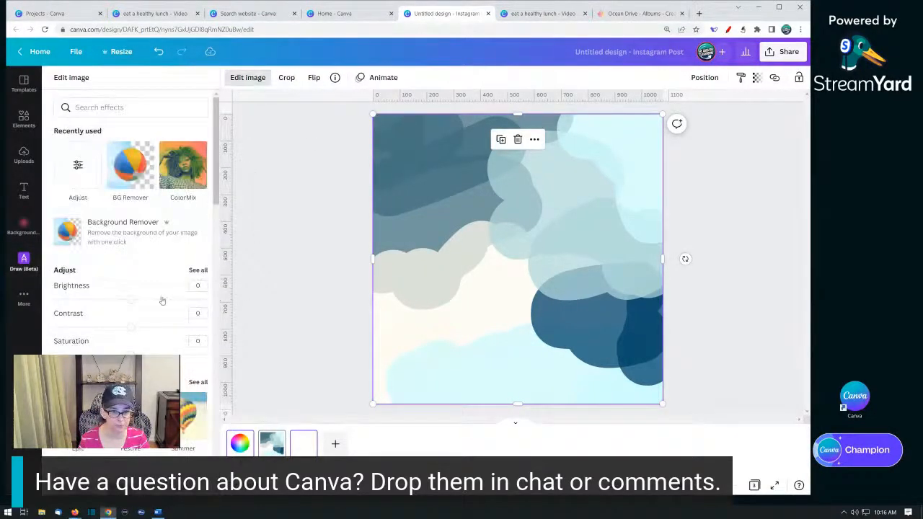
left_click(197, 270)
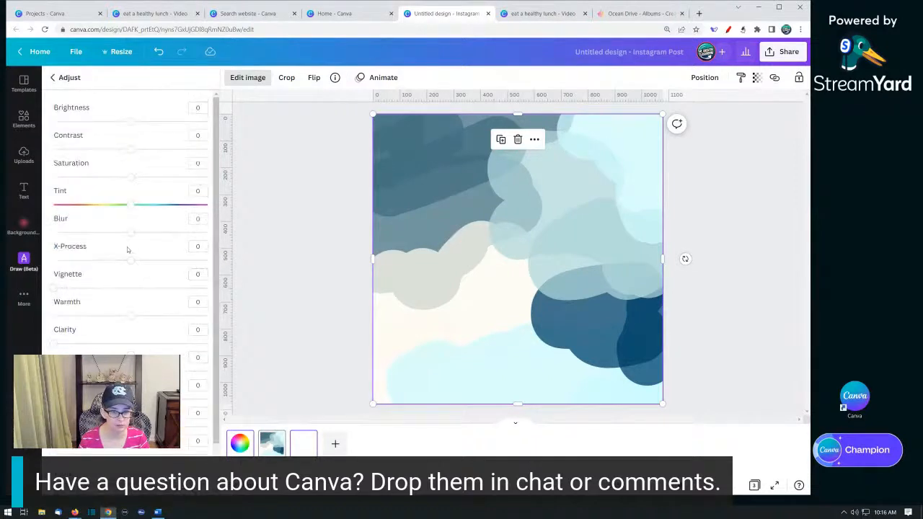
left_click_drag(130, 236, 226, 238)
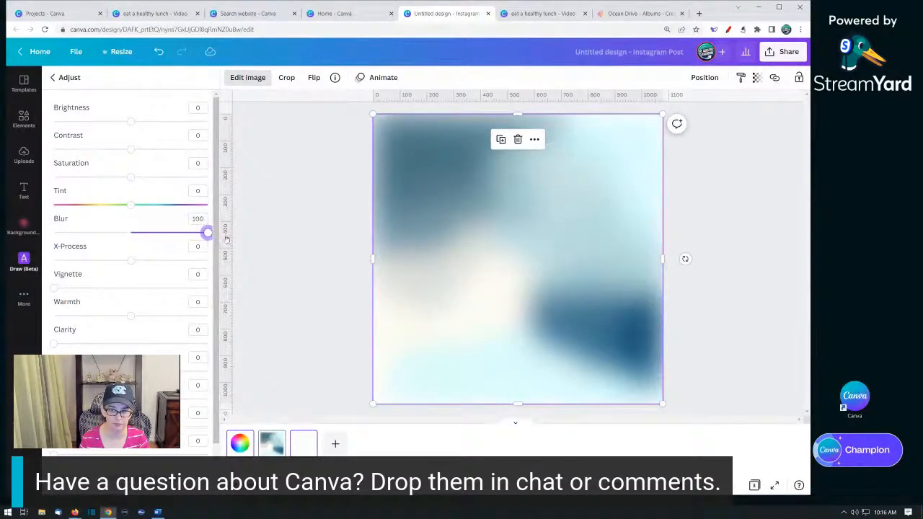
left_click(301, 231)
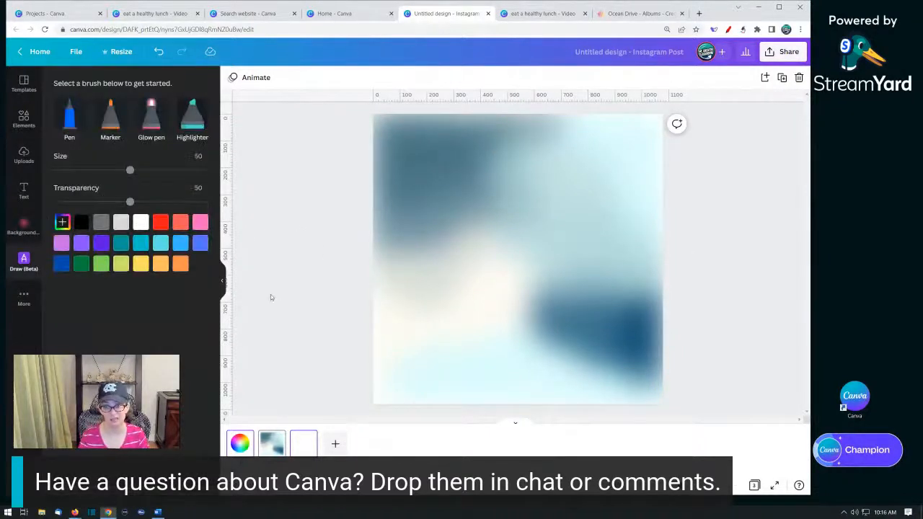
- Resize and reposition the blurred drawing so it covers the whole page
left_click(427, 280)
left_click_drag(439, 278, 462, 245)
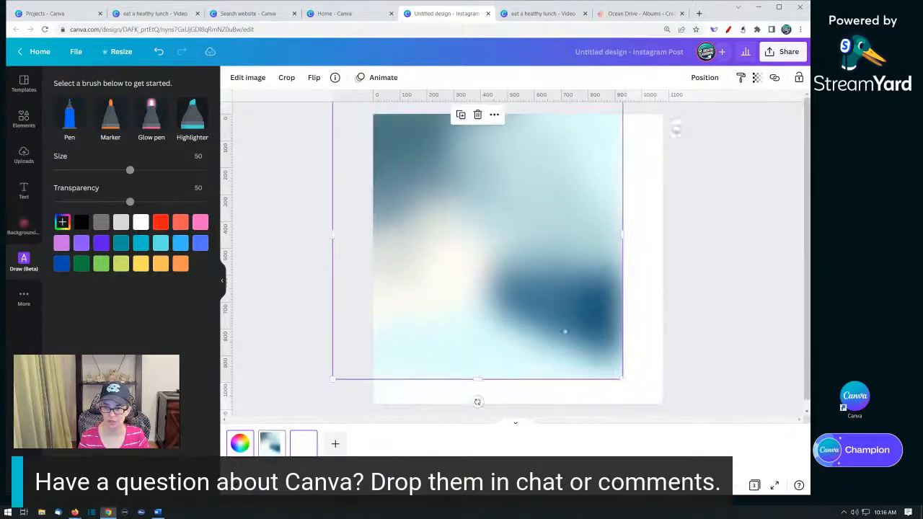
left_click_drag(620, 377, 701, 457)
left_click_drag(591, 332, 598, 351)
left_click_drag(512, 320, 540, 317)
left_click(320, 257)
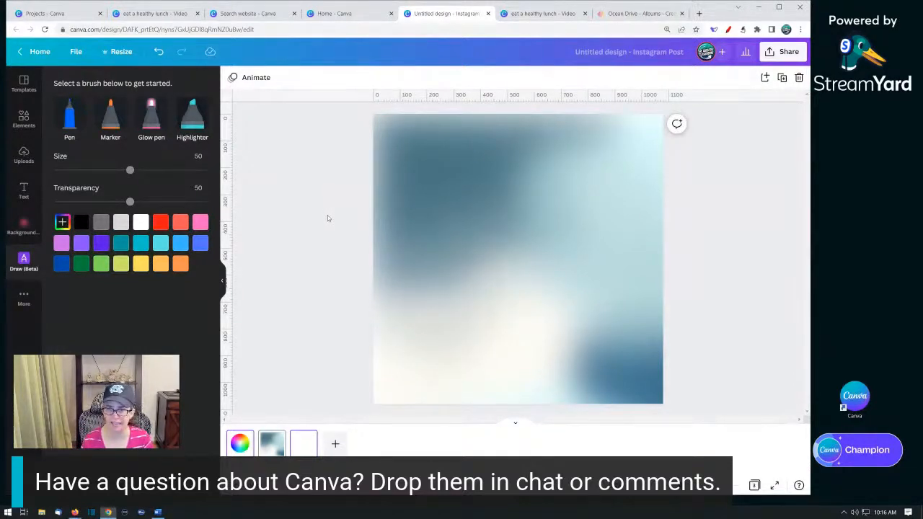
- Detach the blurred drawing from the page background and drag it off the page
left_click(465, 220)
left_click(432, 237)
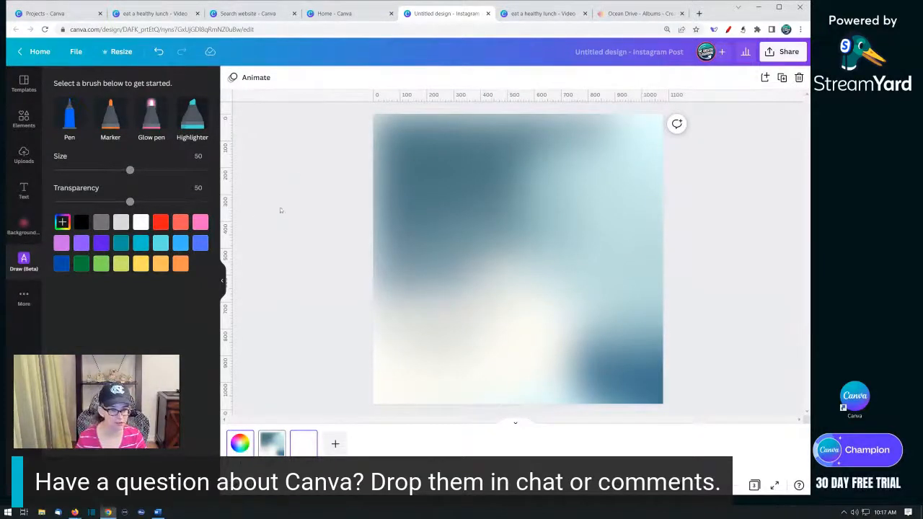
left_click(21, 120)
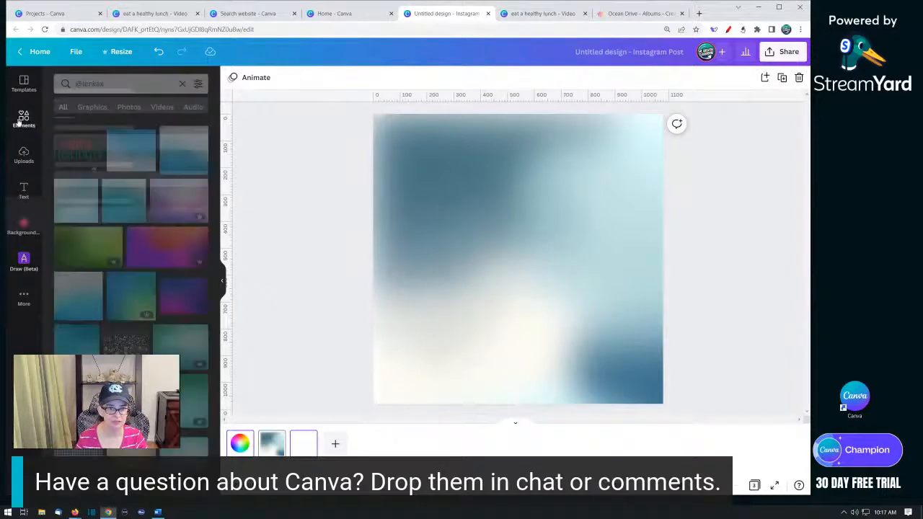
left_click(471, 249)
right_click(471, 249)
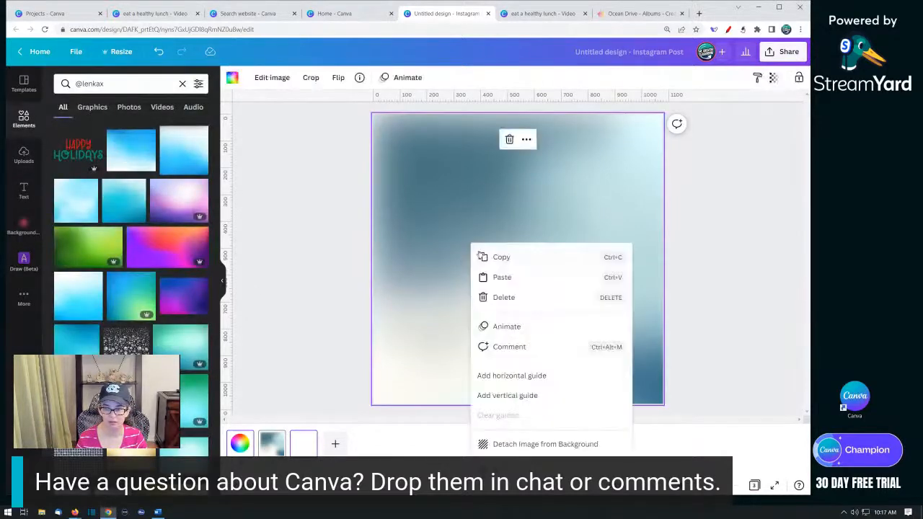
left_click(534, 442)
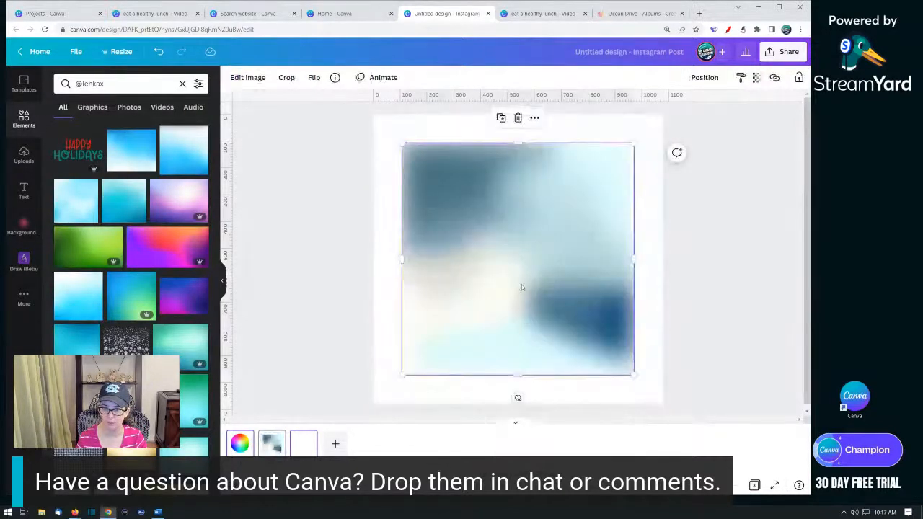
left_click_drag(515, 282, 249, 265)
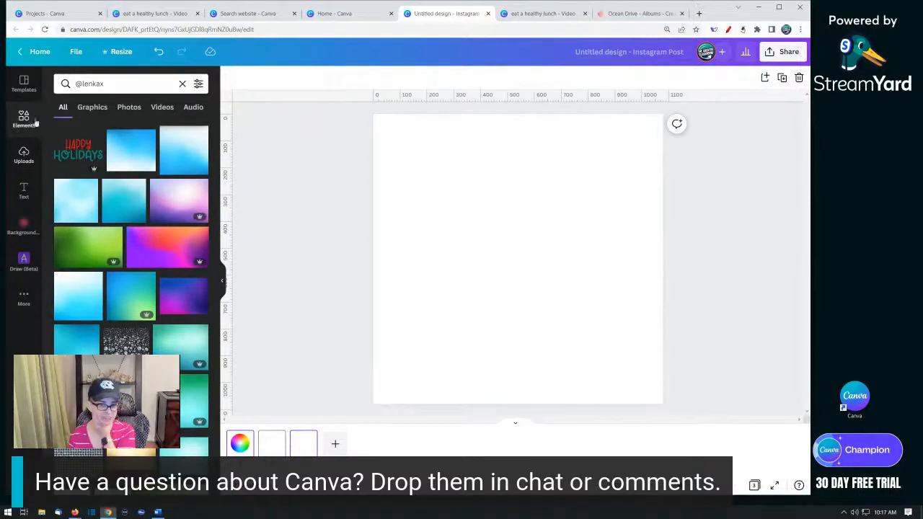
- Clear the elements search and search for "person sweeping", browsing the results
left_click(182, 85)
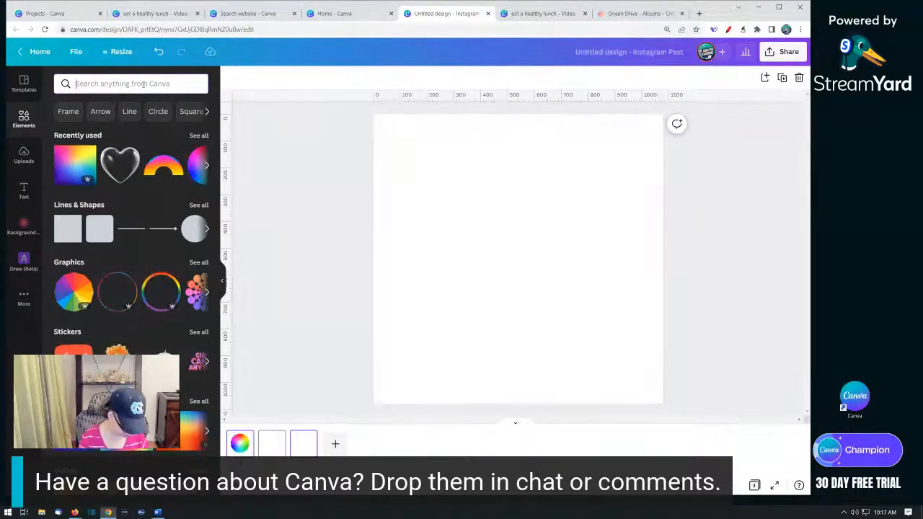
left_click(143, 84)
type("perso")
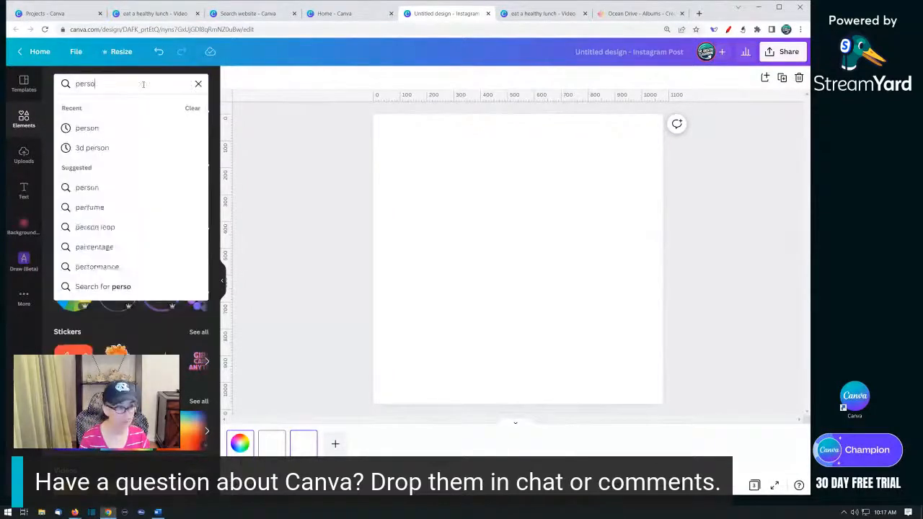
type("n sweeping")
key("Return")
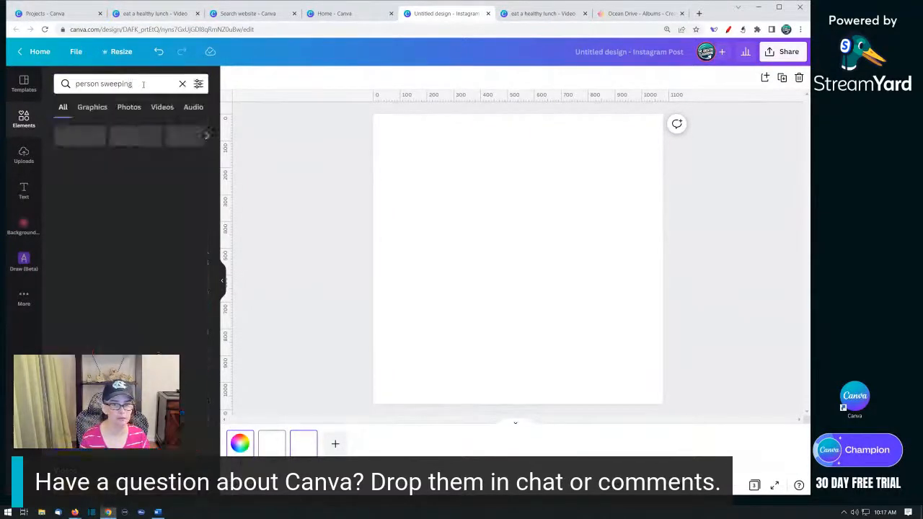
scroll(121, 258, "down", 10)
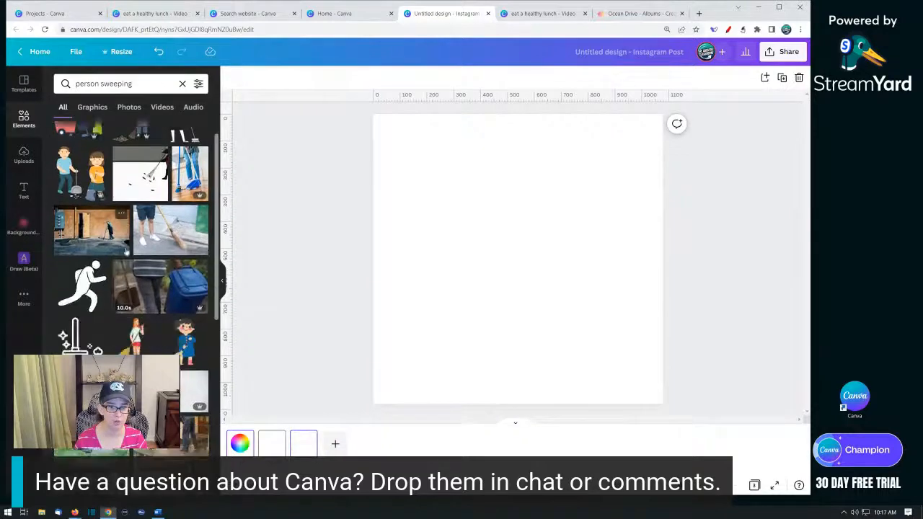
scroll(118, 295, "down", 3)
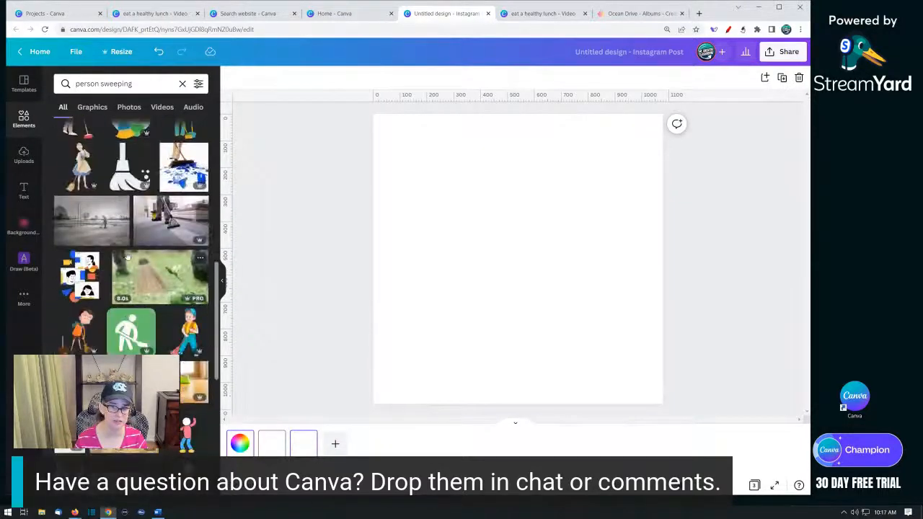
- Switch to photo results and apply the Cut-outs only filter
left_click(129, 107)
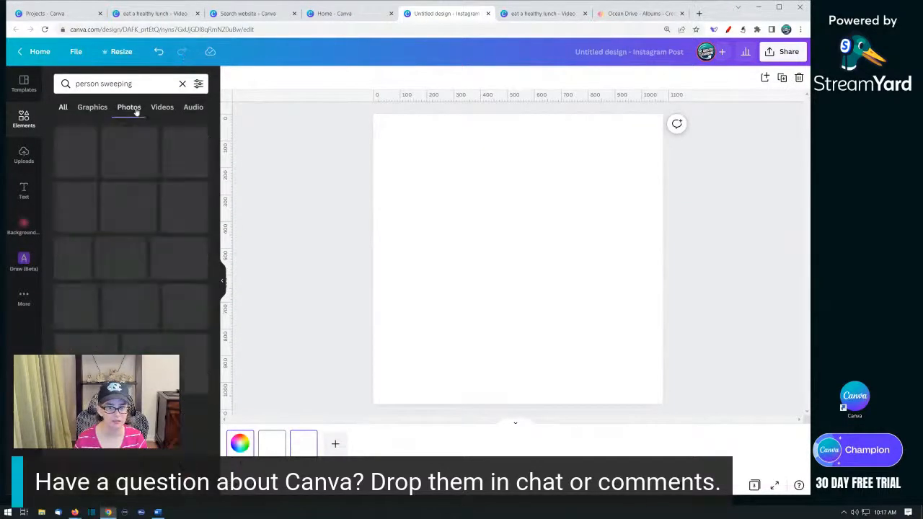
left_click(198, 84)
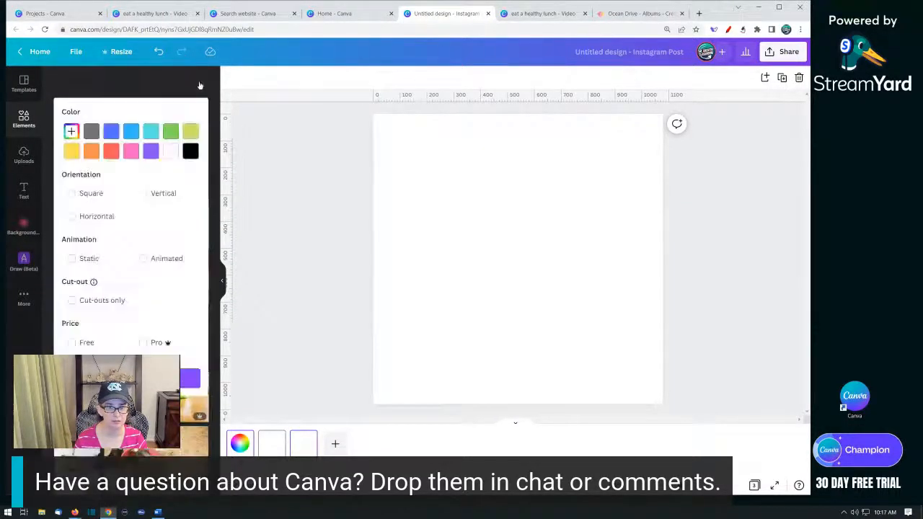
left_click(72, 342)
left_click(72, 343)
left_click(71, 300)
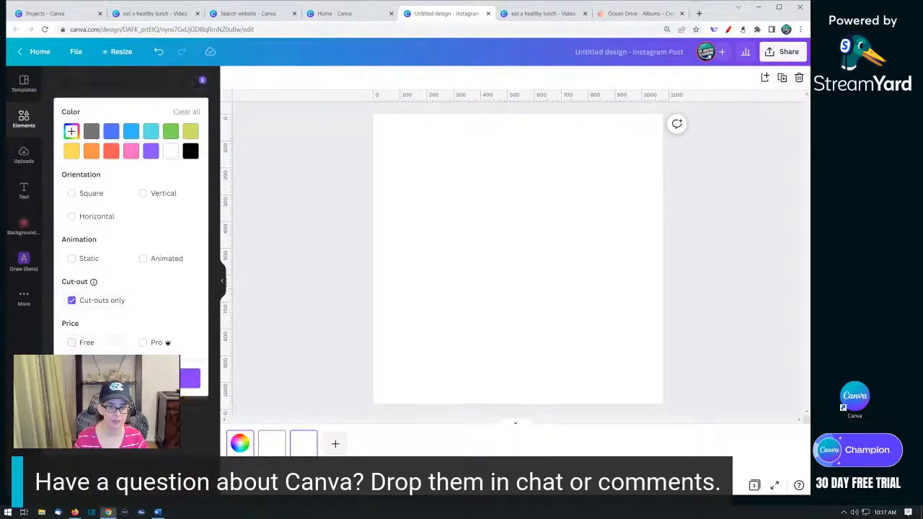
left_click(190, 378)
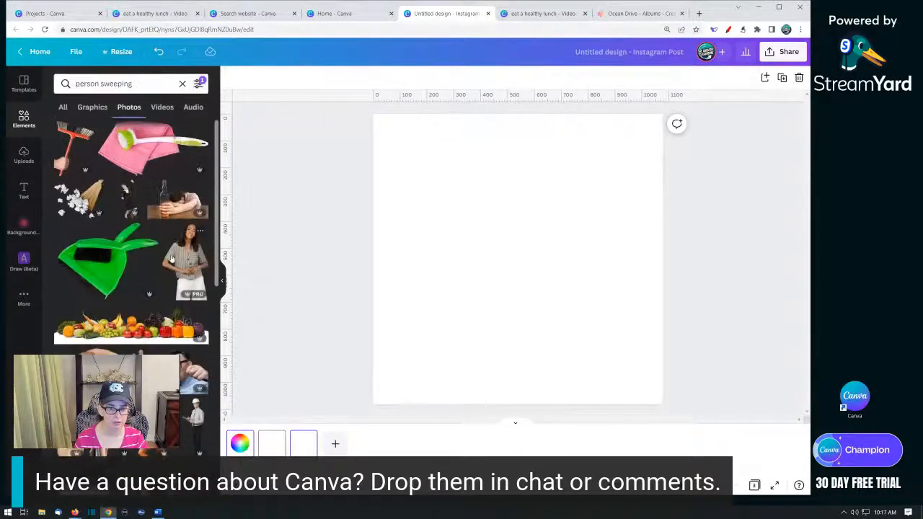
- Change the search to "sweeping" and browse the photo results
scroll(171, 259, "down", 10)
left_click(101, 84)
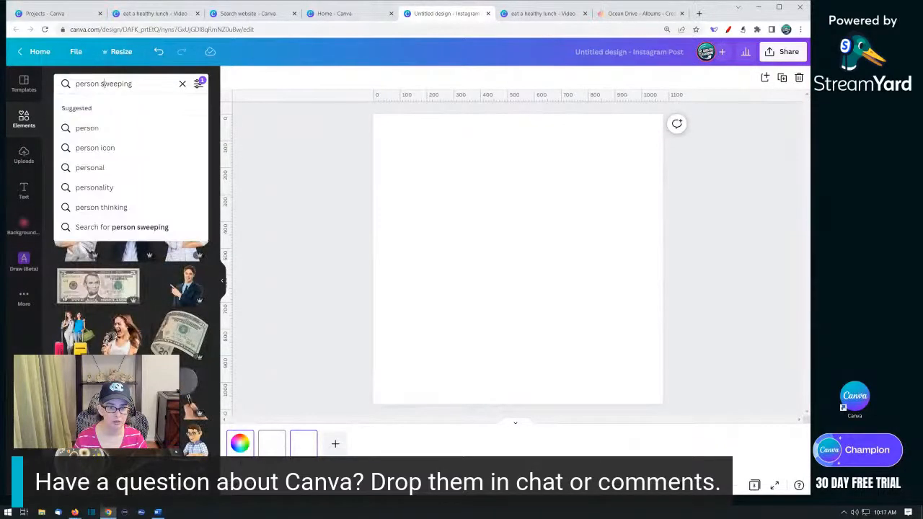
left_click_drag(101, 84, 53, 81)
key("BackSpace")
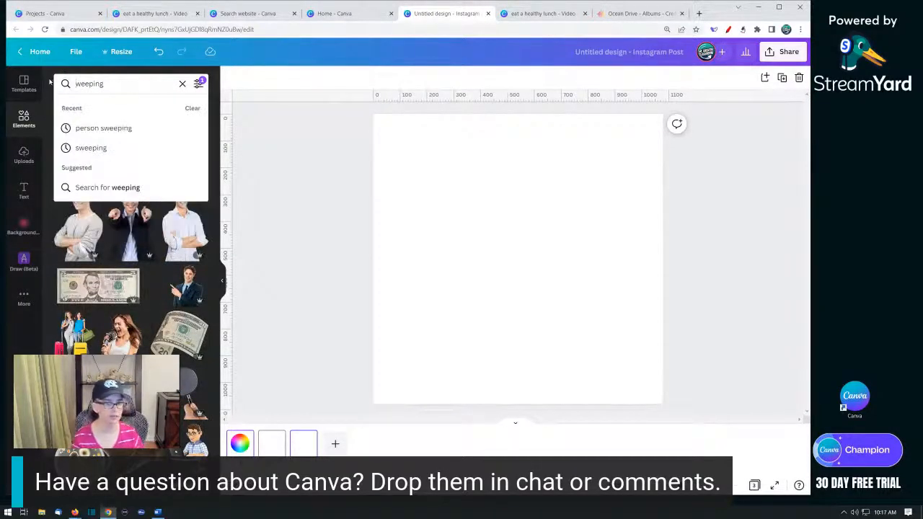
type("s")
key("Return")
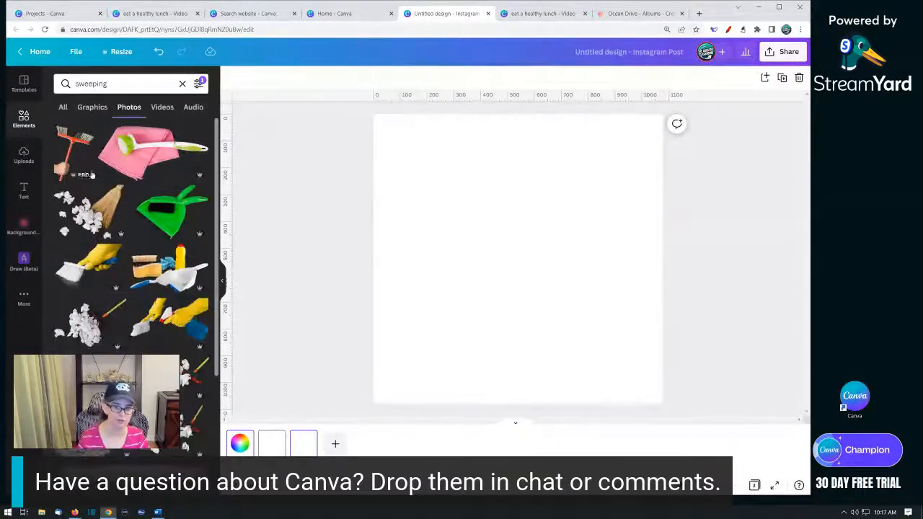
scroll(91, 175, "down", 10)
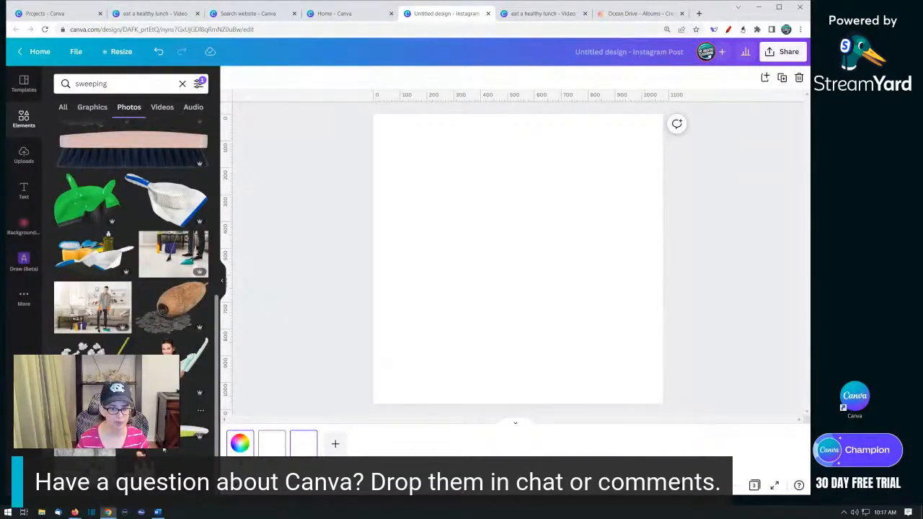
scroll(132, 294, "up", 10)
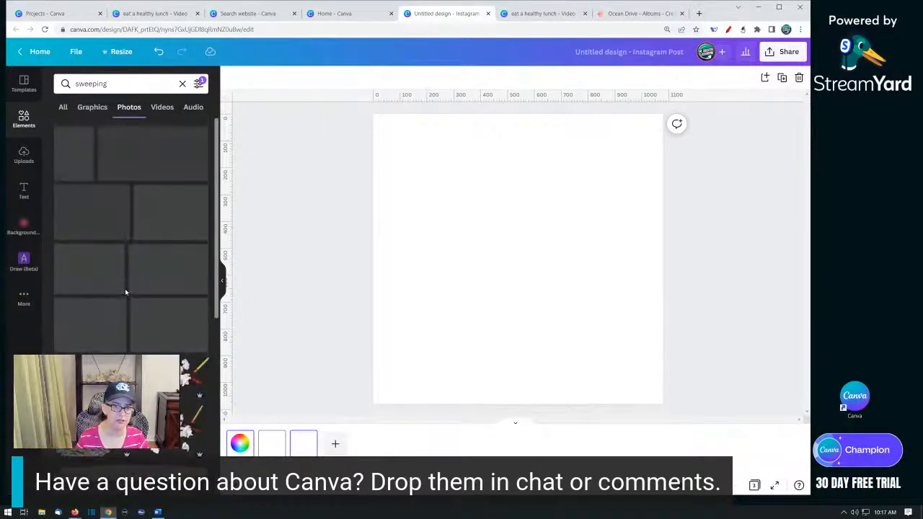
scroll(132, 294, "down", 3)
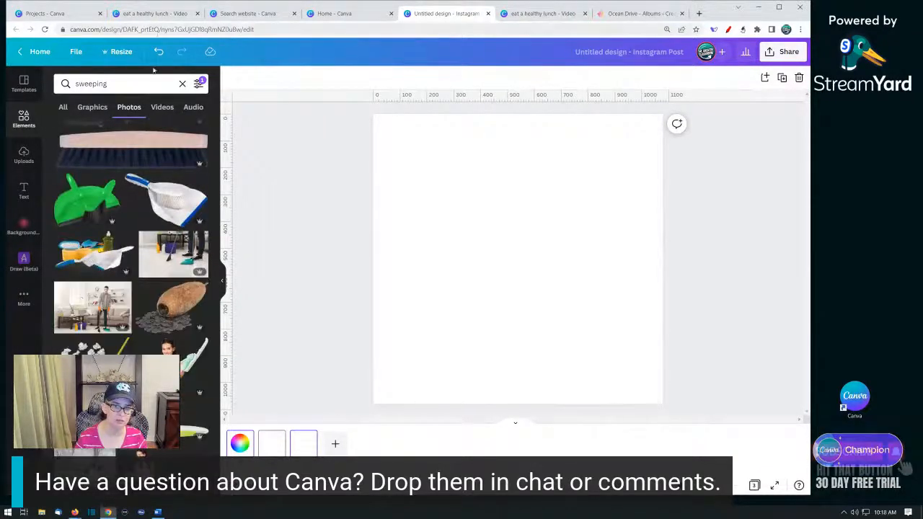
- Shorten the search to "sweep" and browse the photo results
left_click(137, 85)
left_click_drag(97, 84, 129, 85)
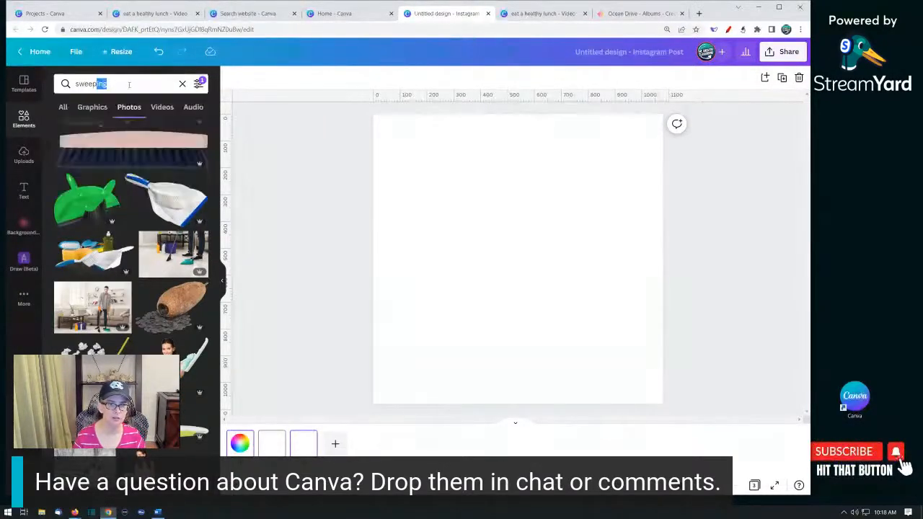
key("BackSpace")
key("Return")
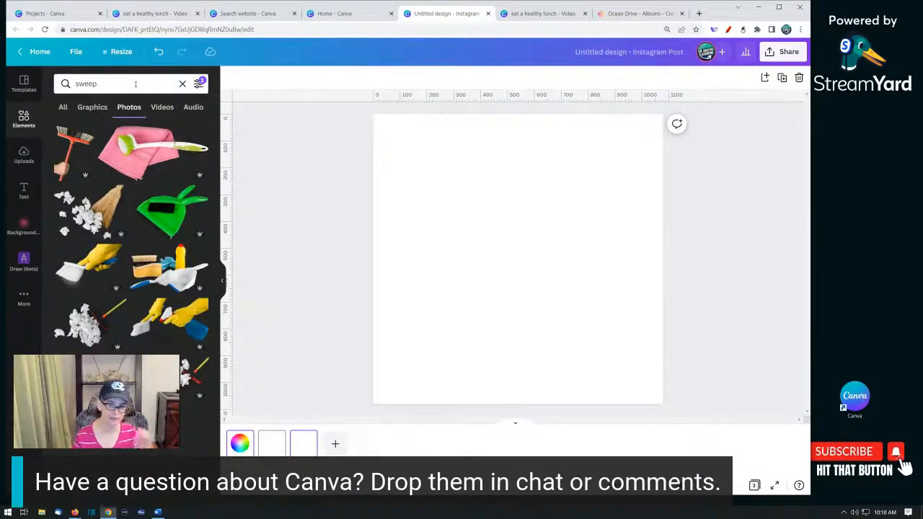
scroll(150, 140, "down", 10)
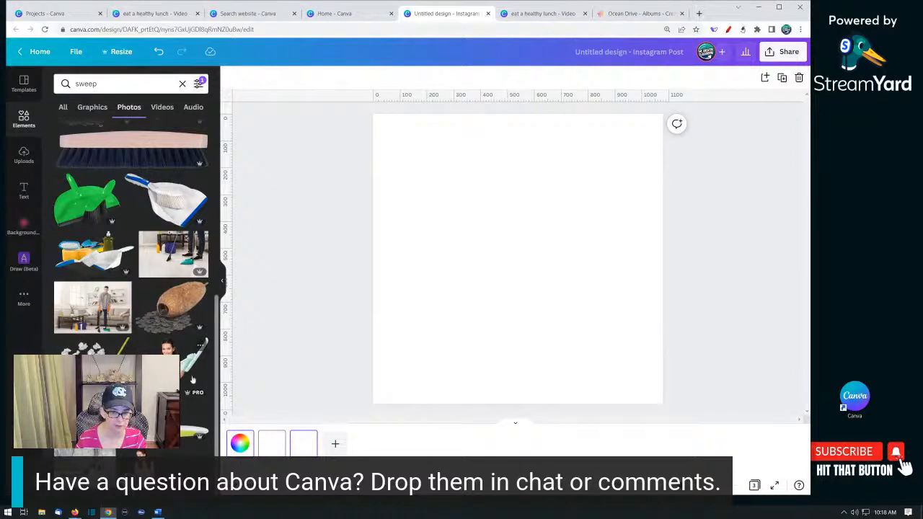
scroll(135, 245, "up", 10)
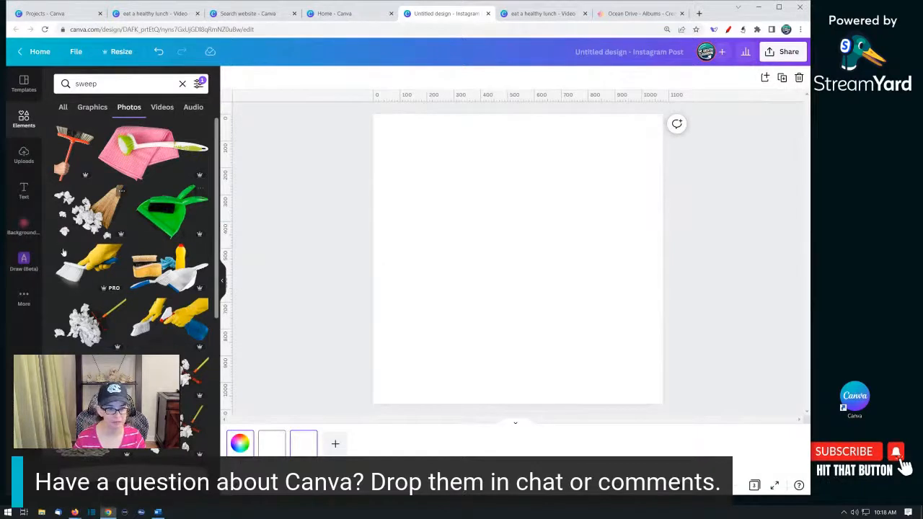
- Remove the Cut-outs only filter and scroll through the sweep photo results
left_click(198, 83)
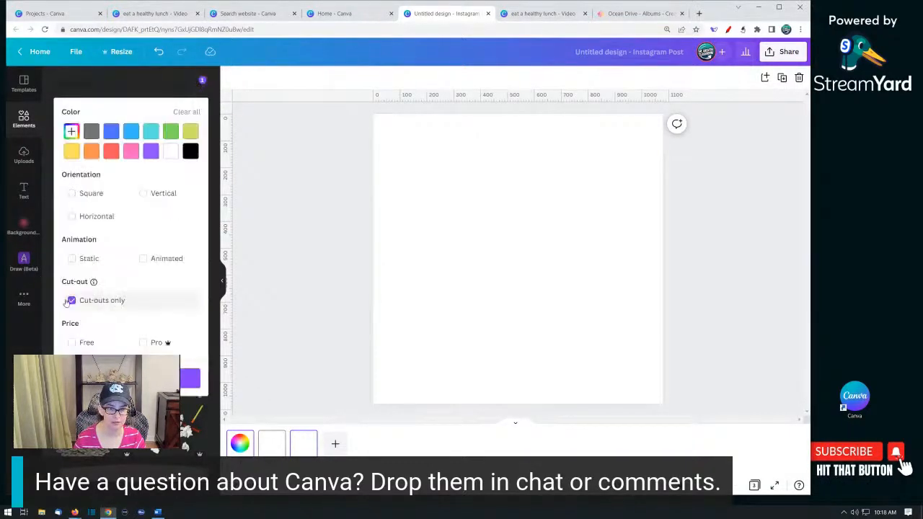
left_click(138, 298)
left_click(301, 262)
scroll(180, 261, "down", 5)
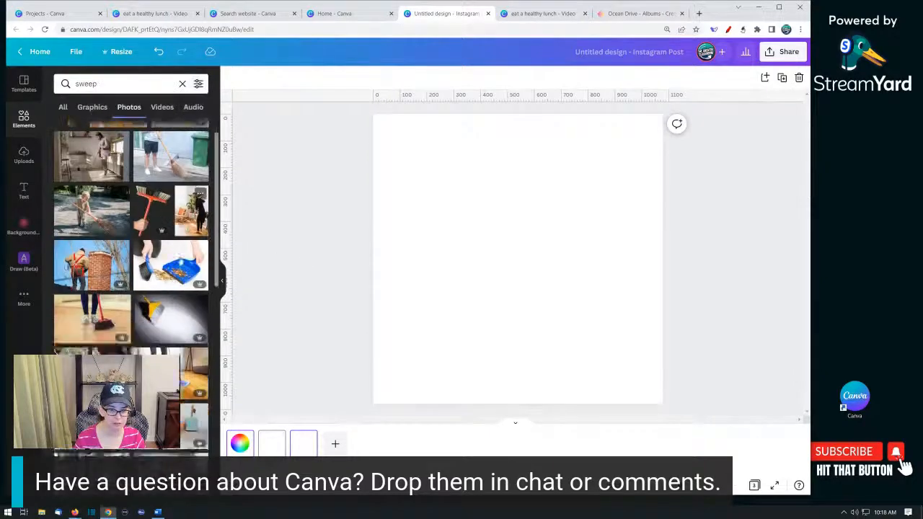
scroll(180, 261, "down", 10)
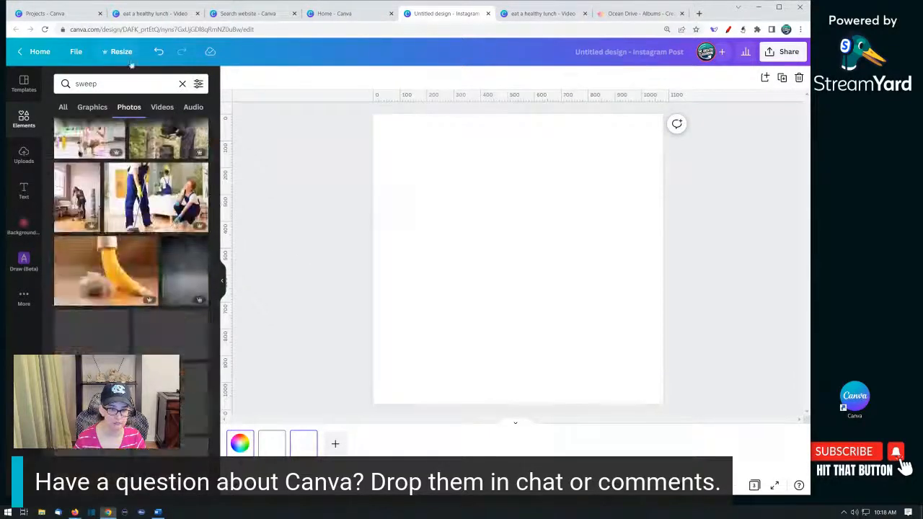
scroll(148, 193, "down", 5)
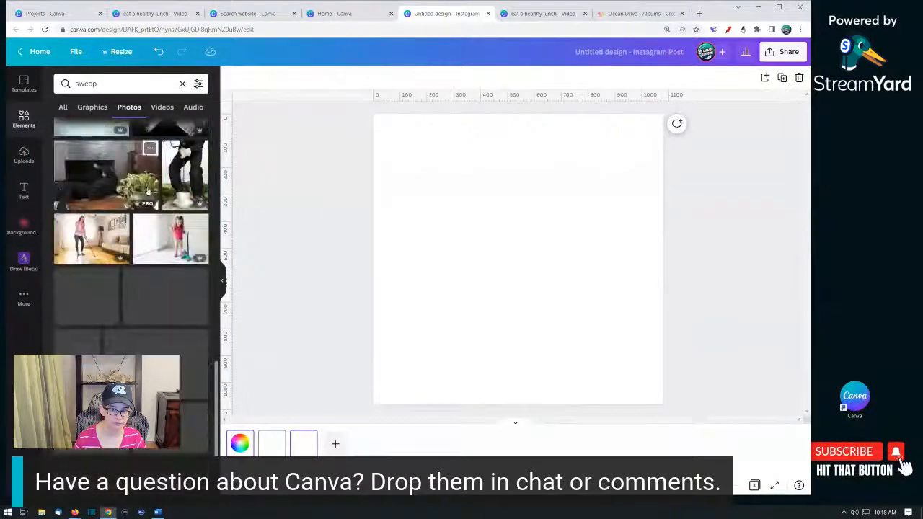
scroll(154, 208, "down", 8)
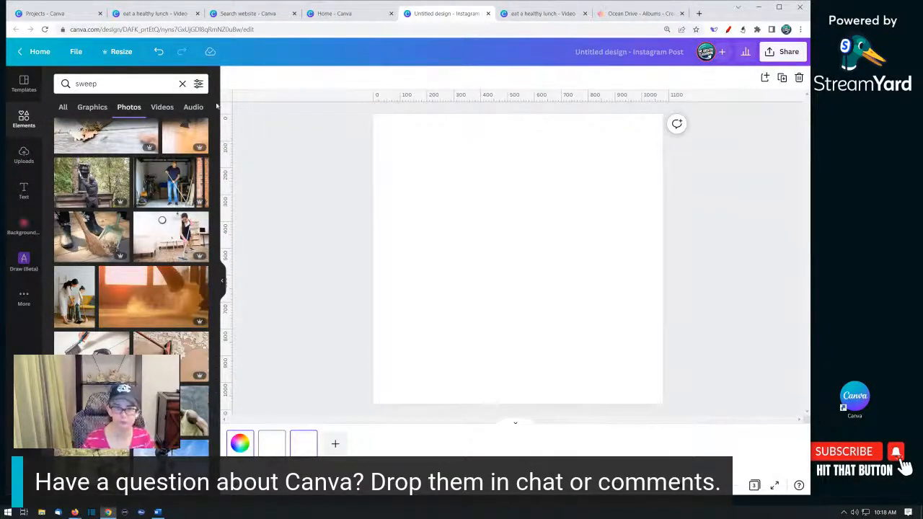
- Go to the Designs list in Projects and trash the Instagram post, Gold Blue Law Firm, untitled video and eat a healthy lunch designs
left_click(24, 155)
left_click(37, 51)
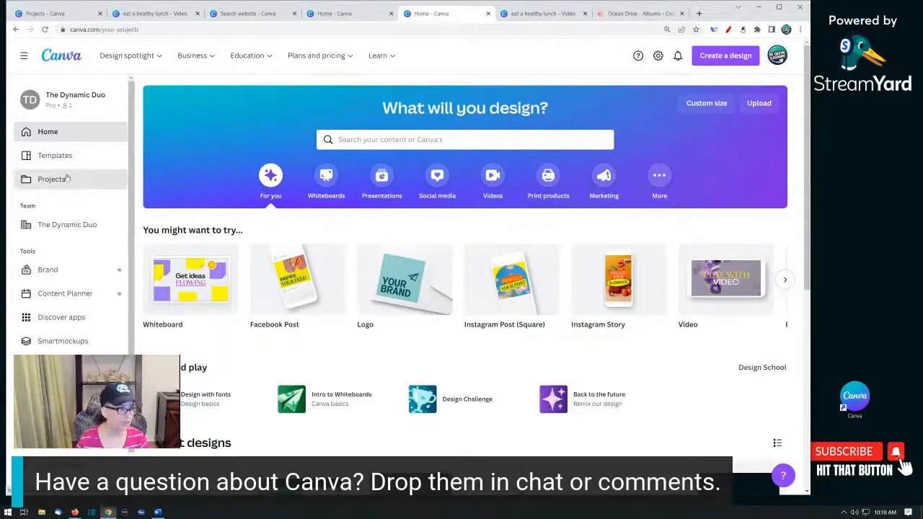
left_click(106, 186)
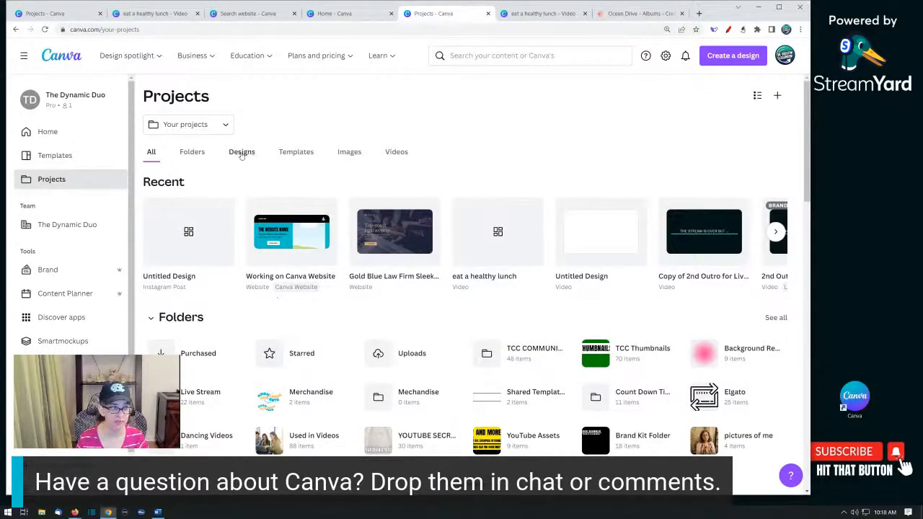
left_click(242, 153)
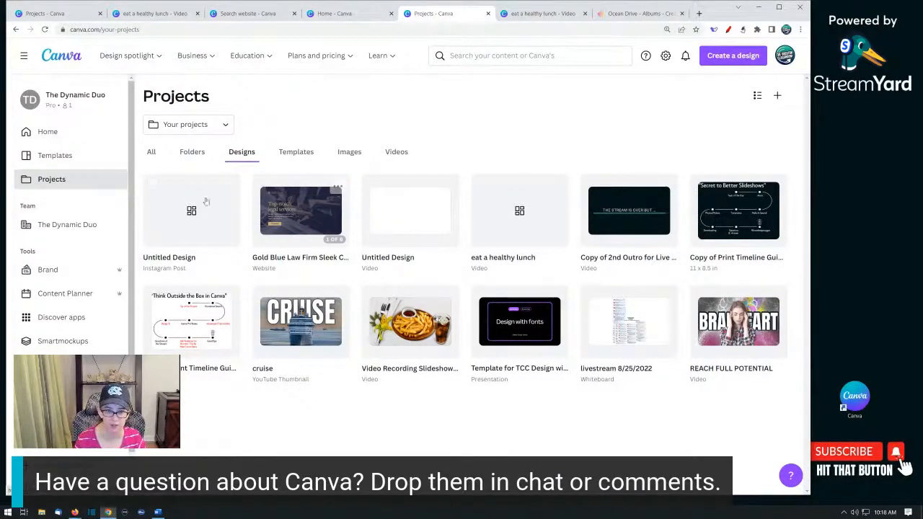
left_click(154, 186)
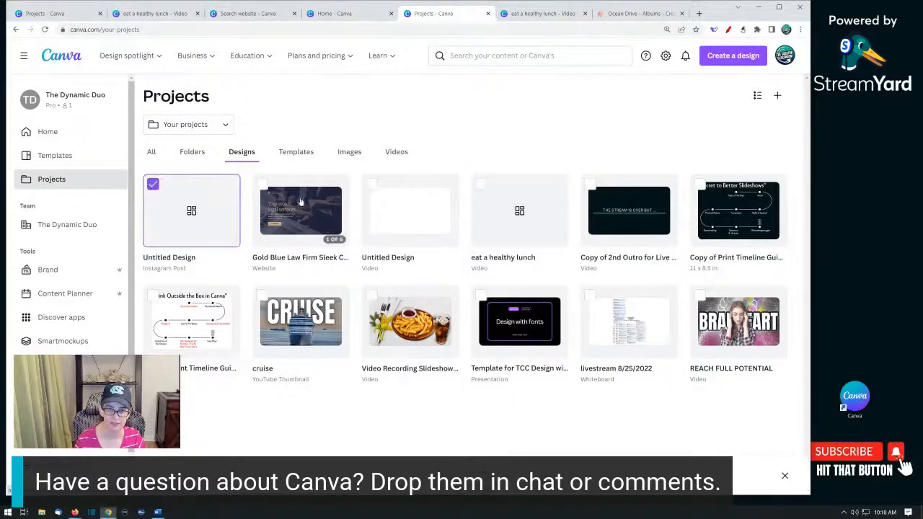
left_click(261, 184)
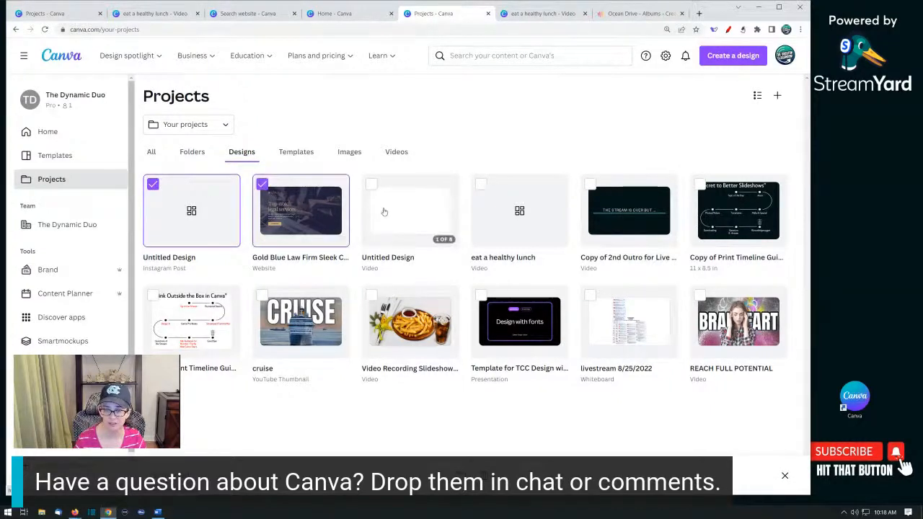
left_click(371, 184)
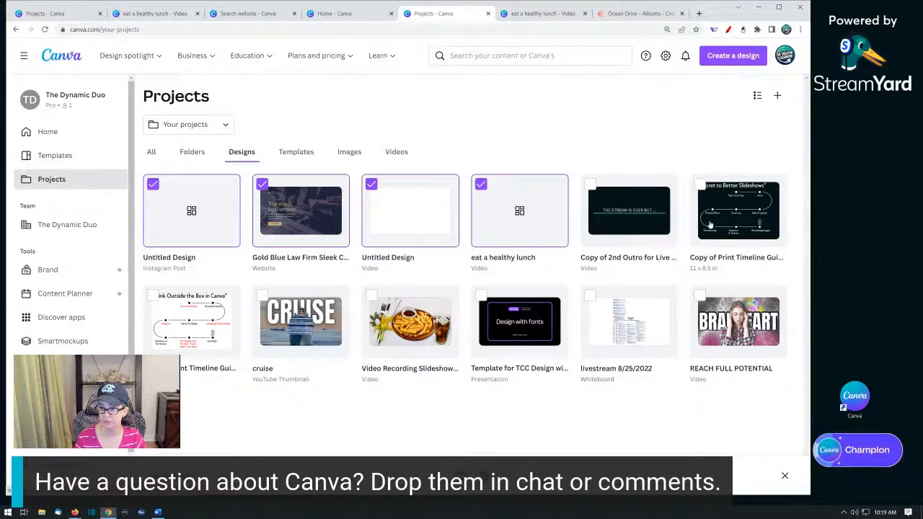
left_click(485, 476)
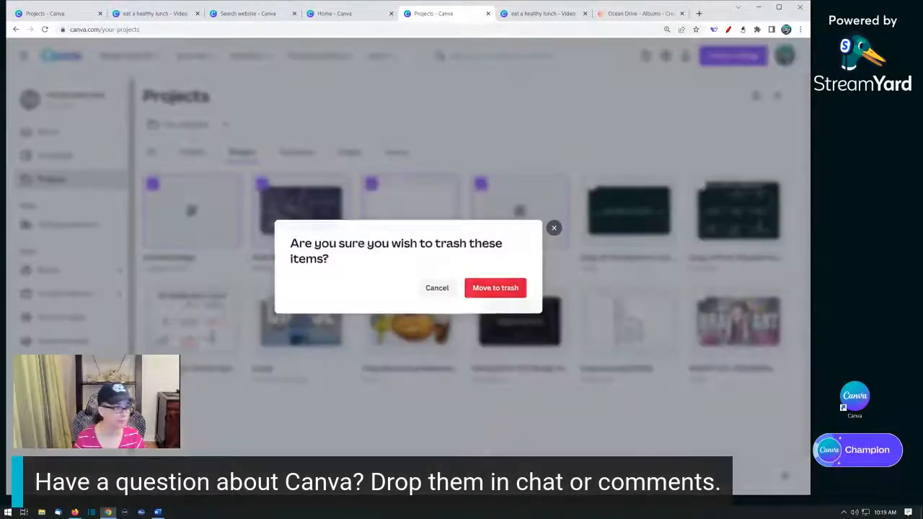
left_click(516, 287)
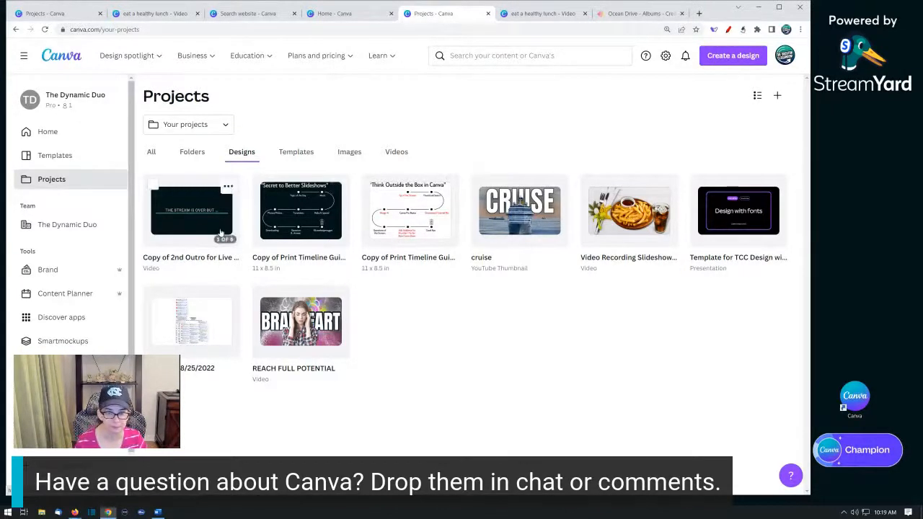
- Trash the Copy of 2nd Outro and Copy of Print Timeline designs as well
left_click(152, 186)
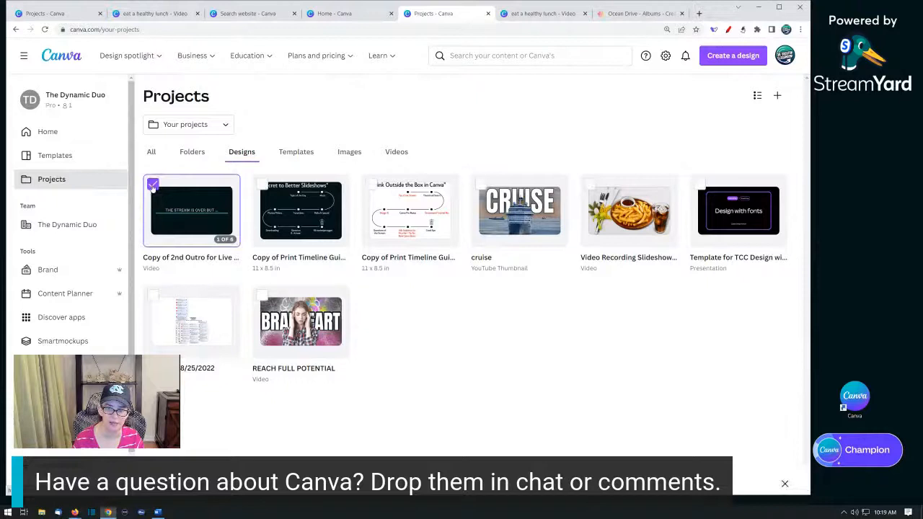
left_click(271, 207)
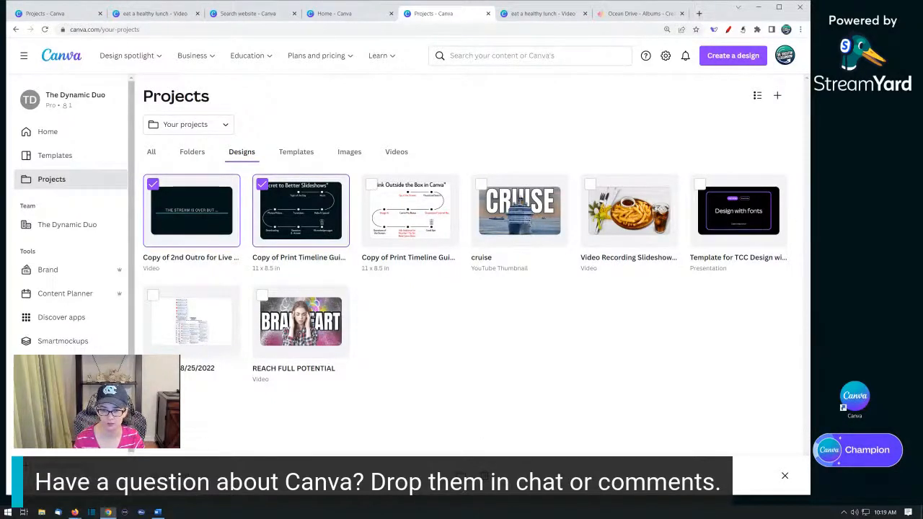
left_click(484, 476)
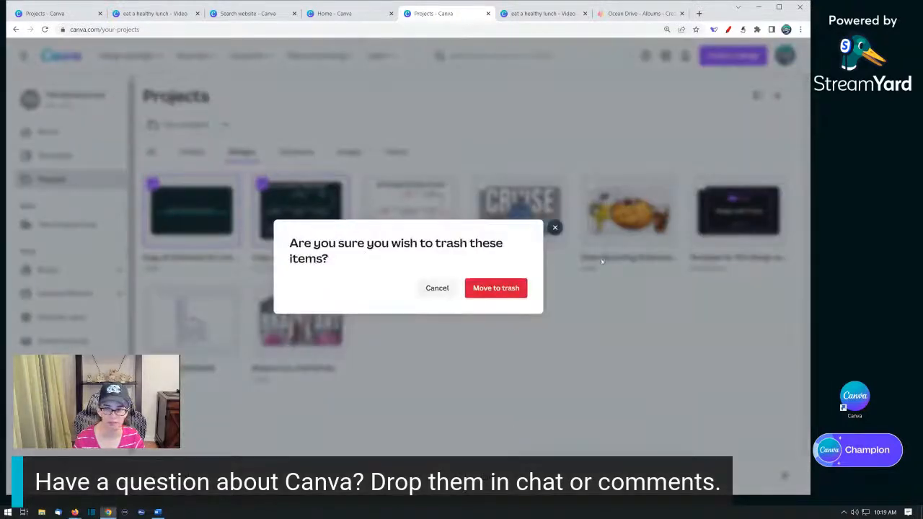
left_click(520, 291)
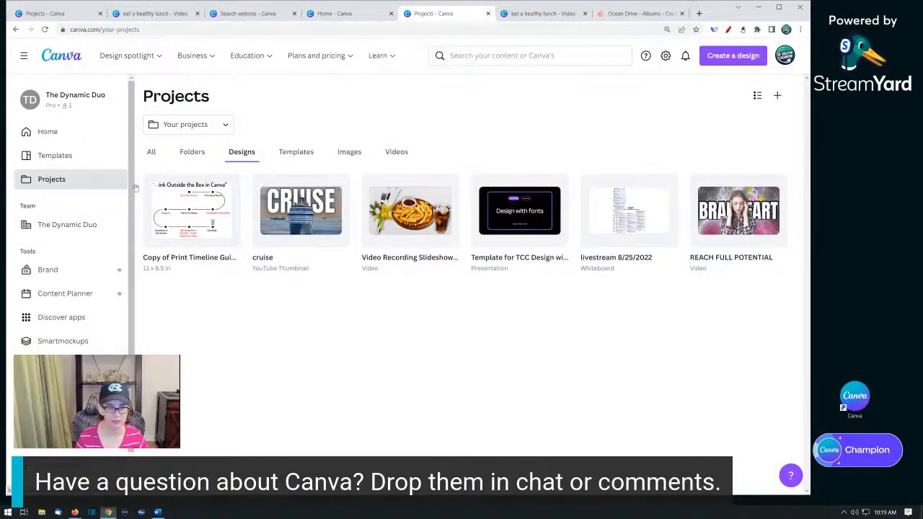
- Go to The Creator Classroom YouTube channel and open the options menu of the video transitions upload
left_click(48, 130)
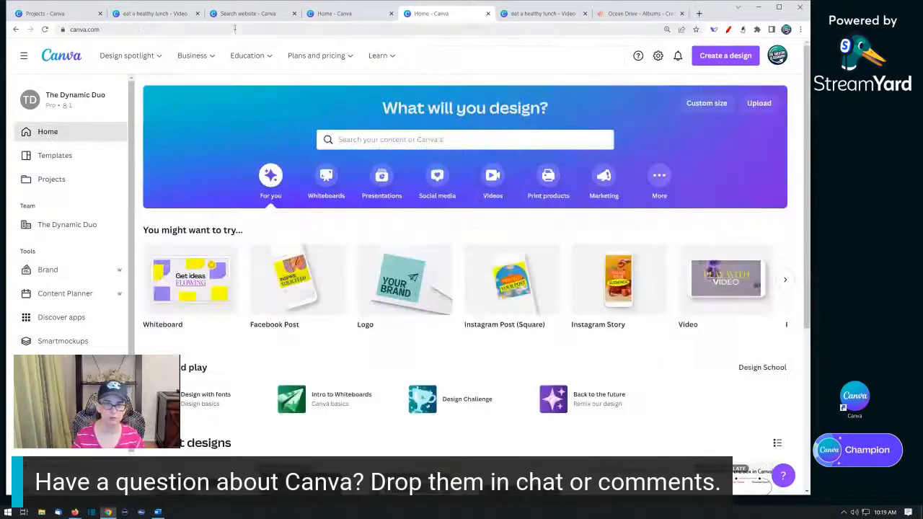
left_click(233, 29)
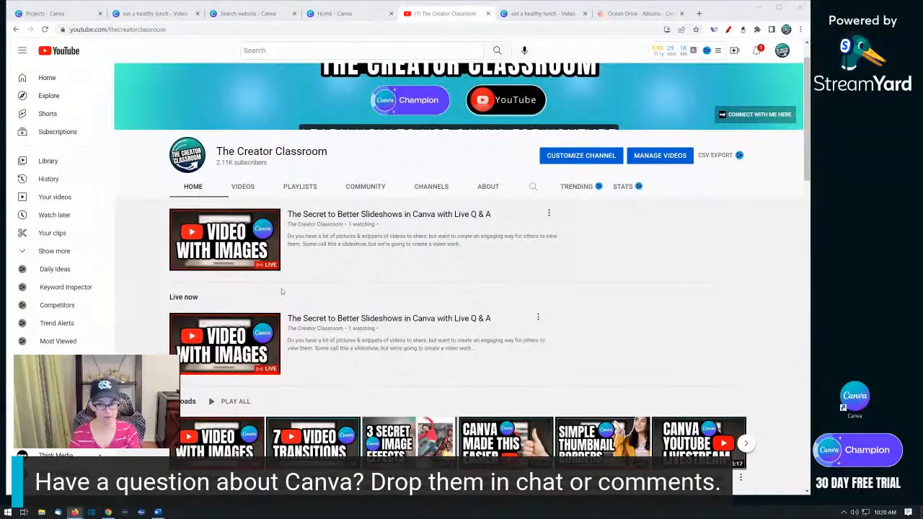
scroll(282, 291, "down", 4)
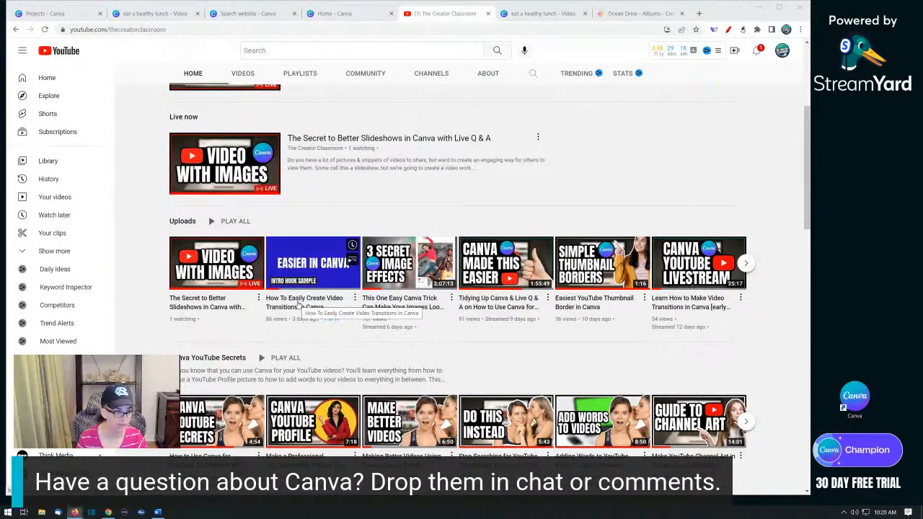
left_click(355, 297)
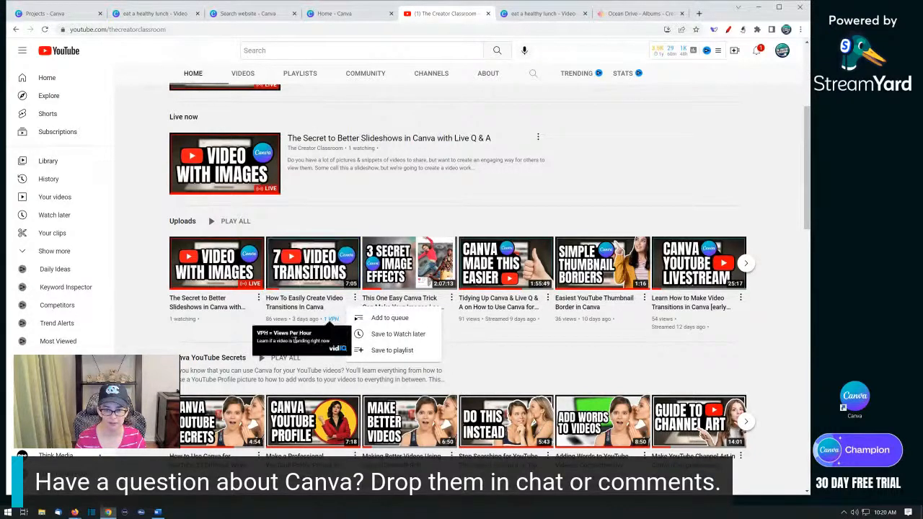